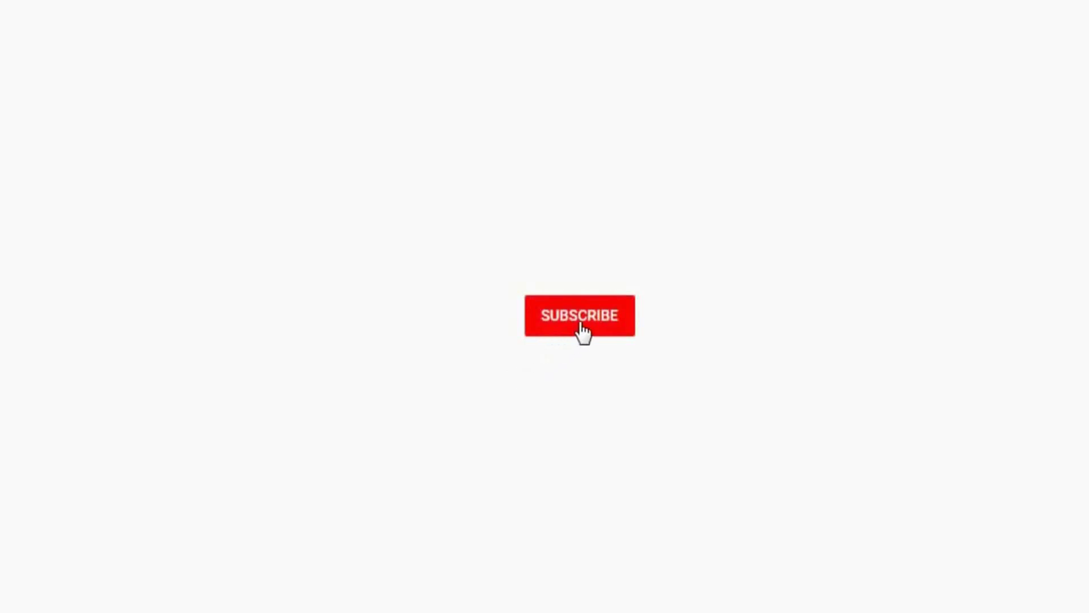
- Open the underwater partition photo and add an empty Layer 1 above the Background
left_click(583, 322)
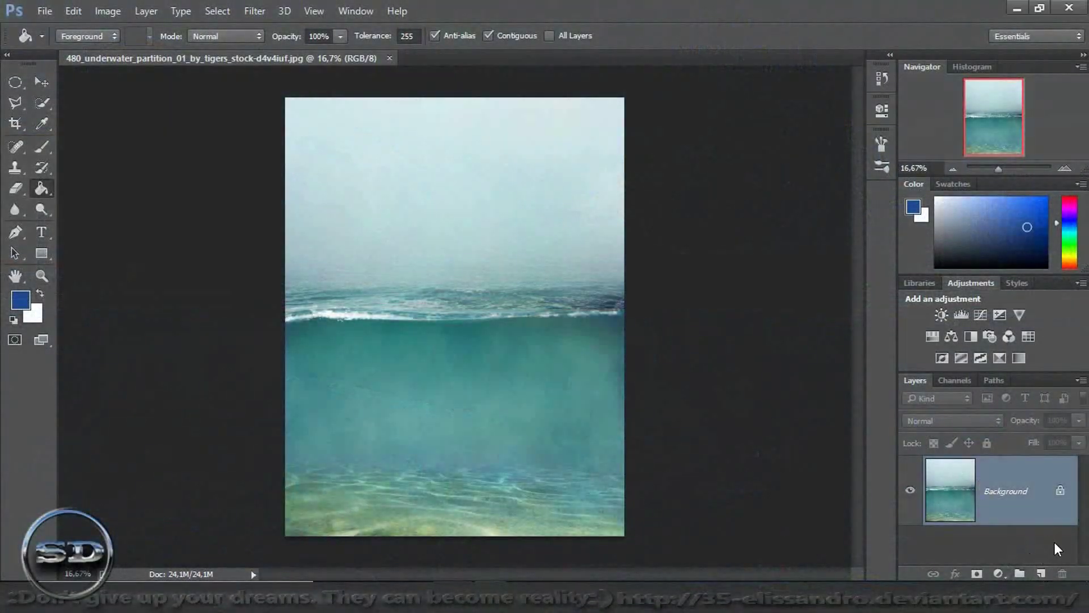
left_click(1041, 574)
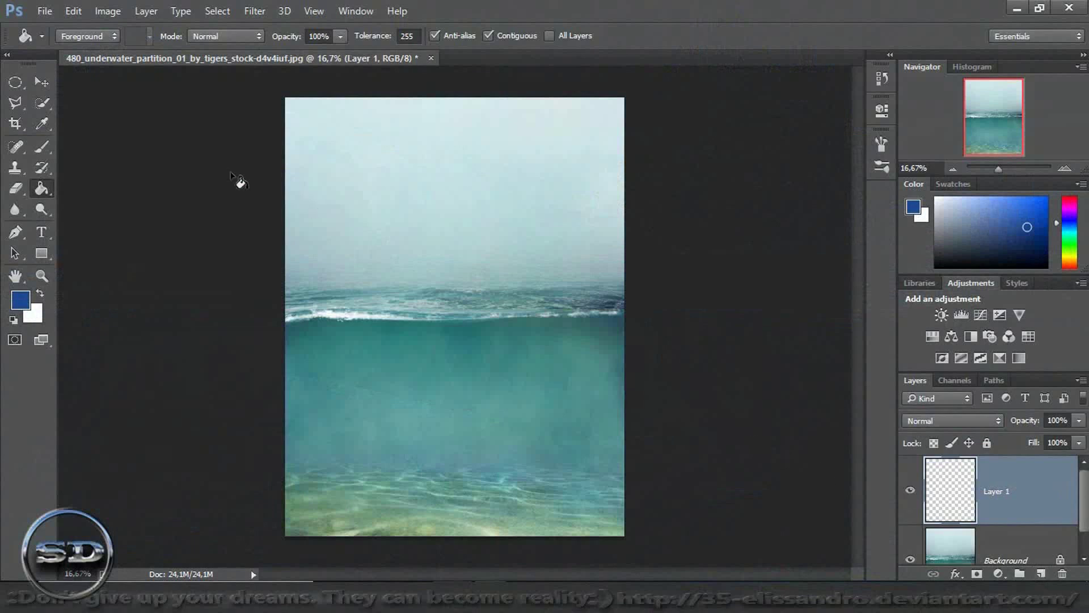
- Widen the canvas to the left with the Crop tool
left_click(15, 123)
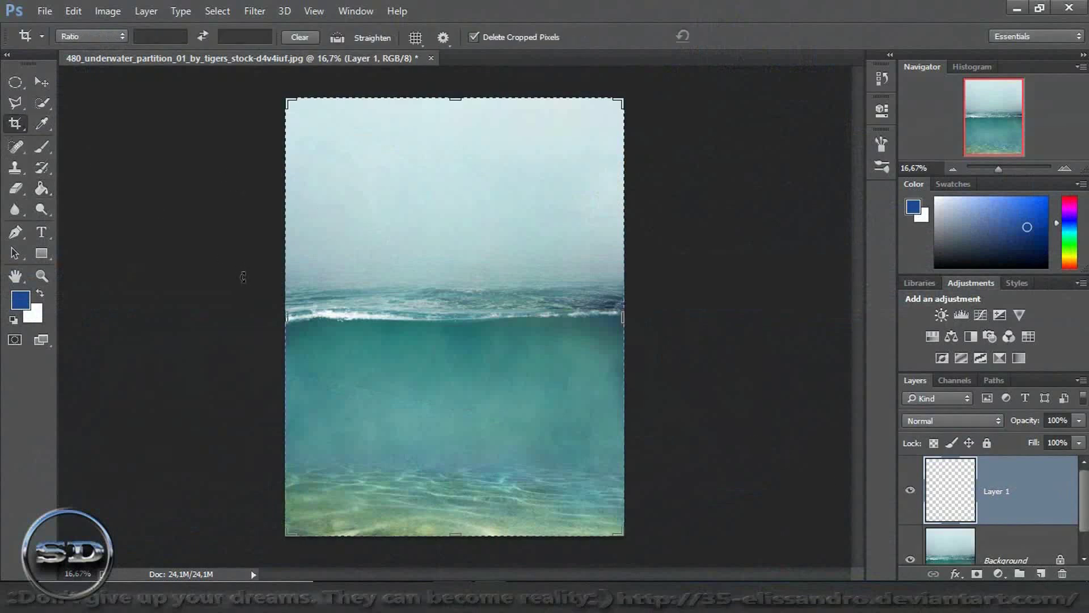
left_click_drag(284, 318, 114, 318)
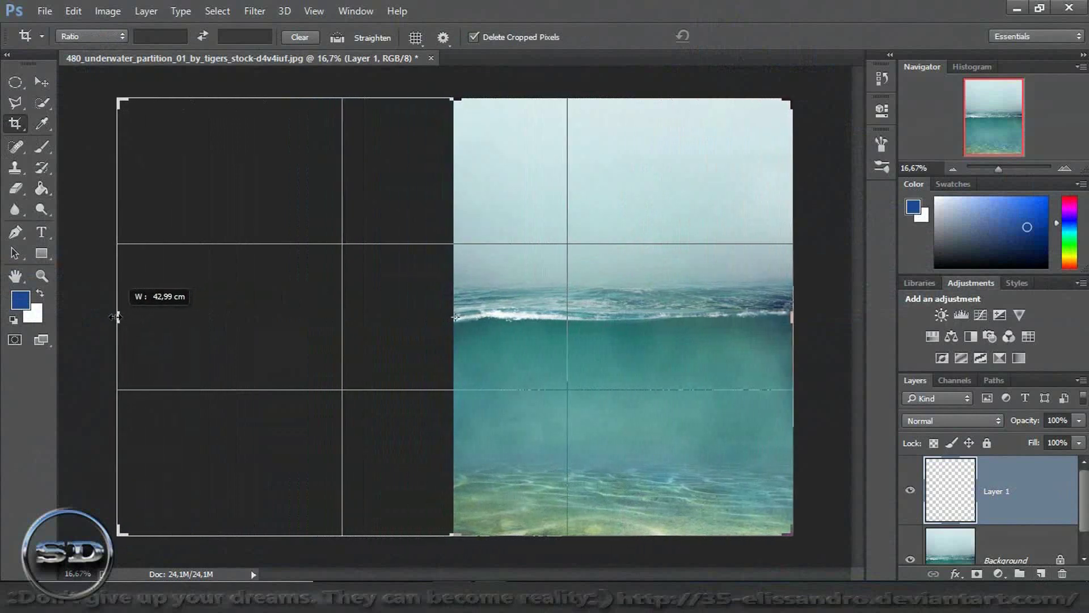
left_click_drag(114, 317, 115, 317)
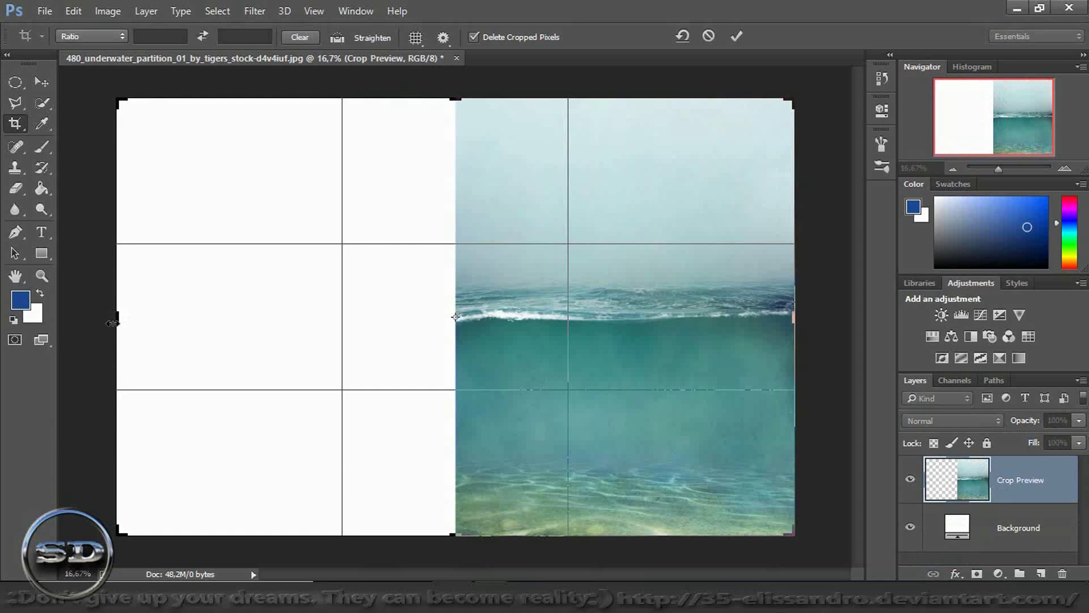
left_click_drag(121, 318, 142, 315)
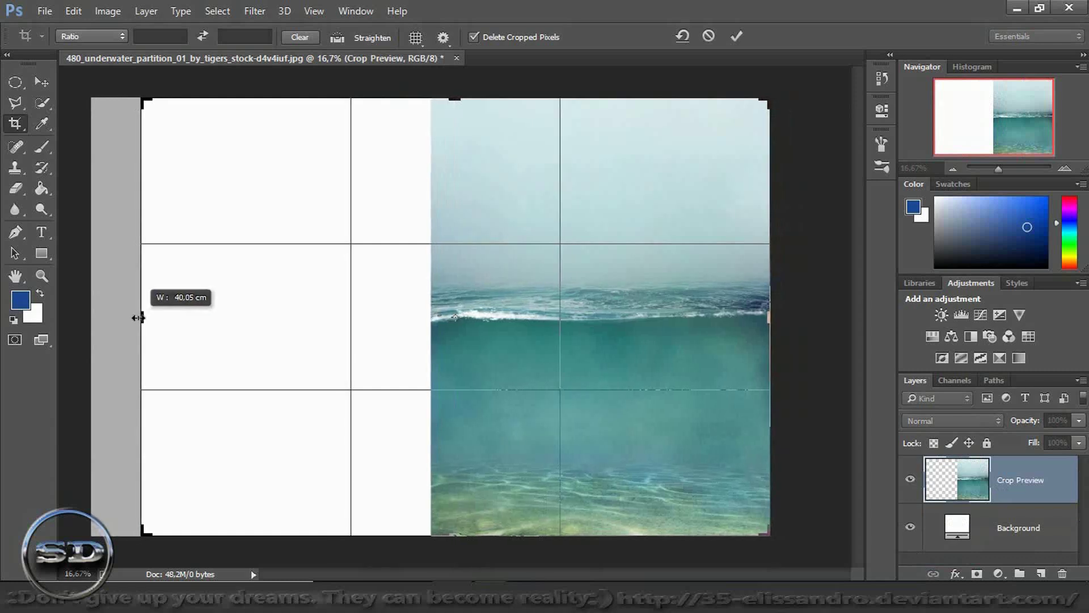
left_click(736, 37)
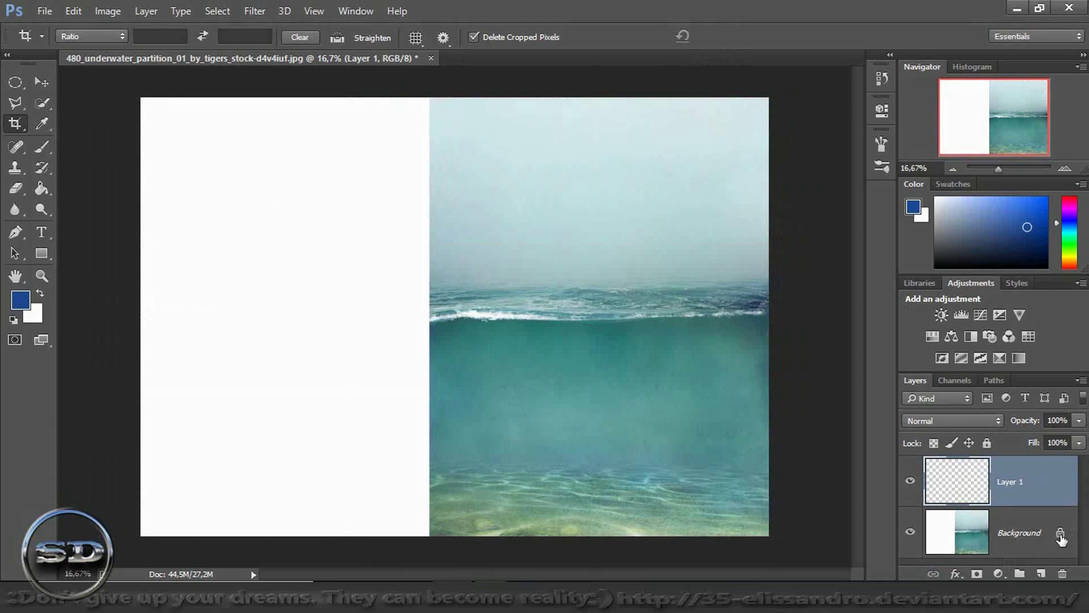
mouse_move(1060, 534)
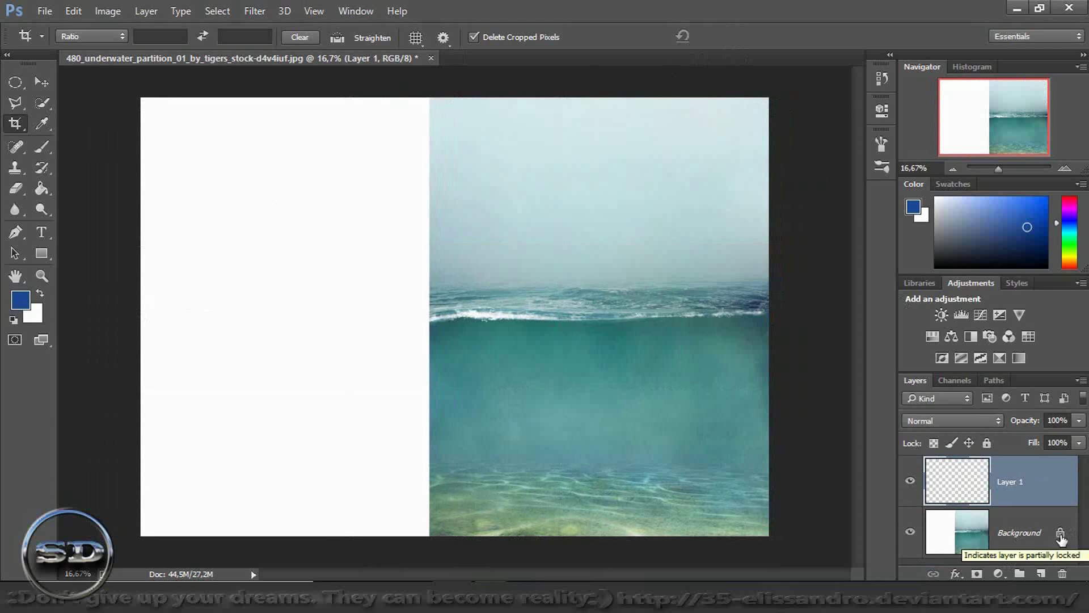
- Unlock the Background, duplicate it and flip the copy horizontally
left_click(1061, 534)
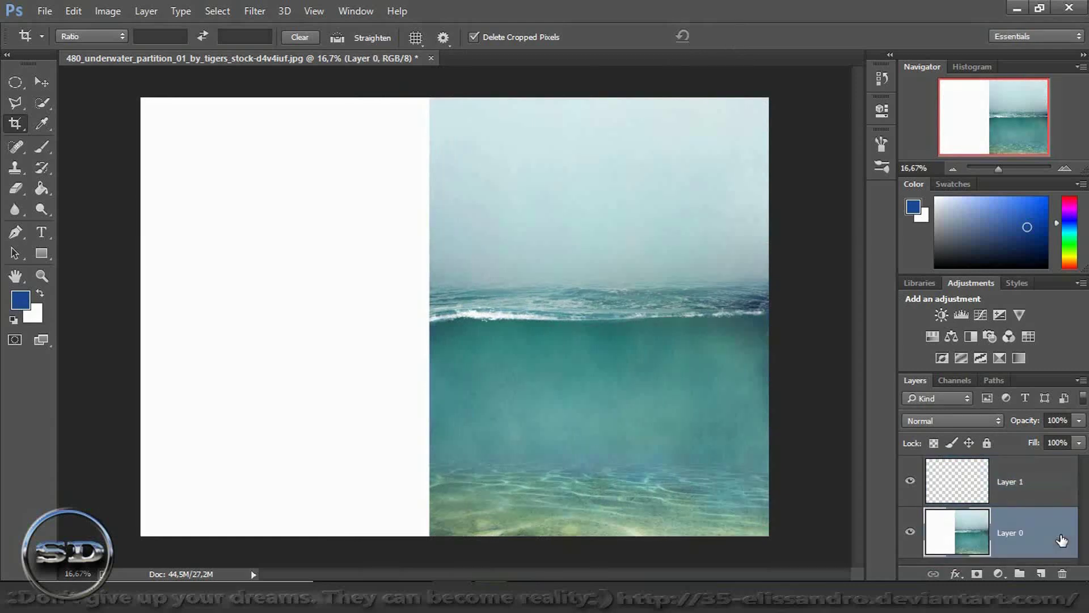
key("ctrl+j")
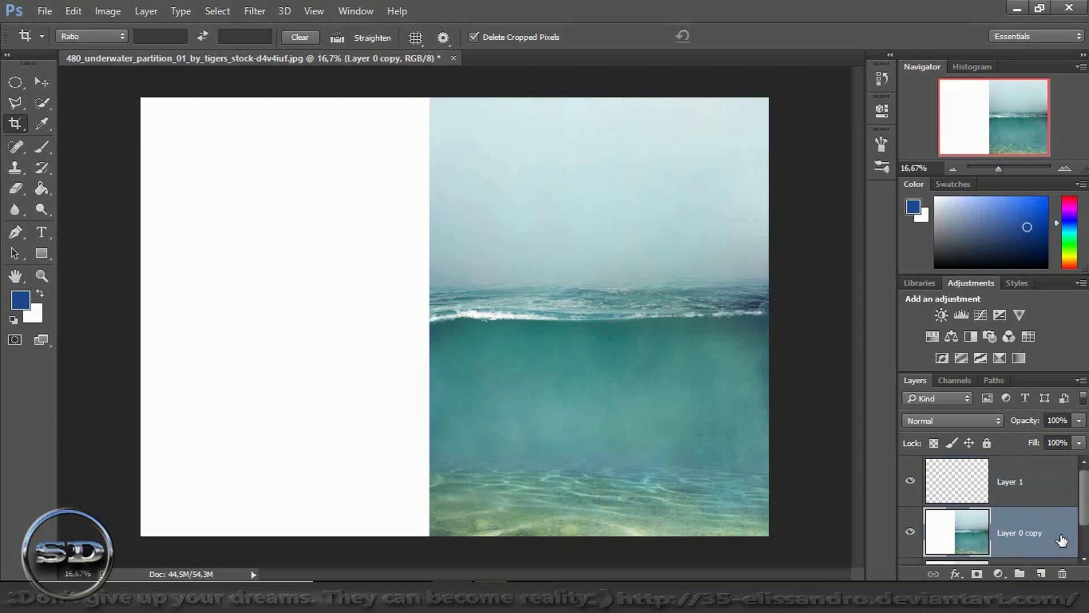
key("ctrl+t")
right_click(564, 403)
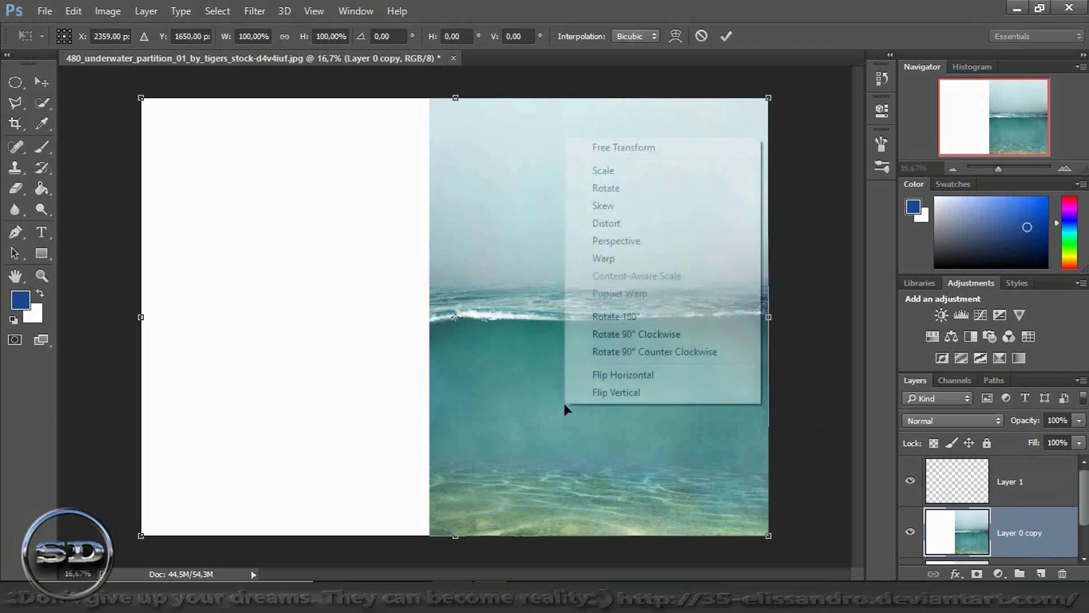
left_click(602, 376)
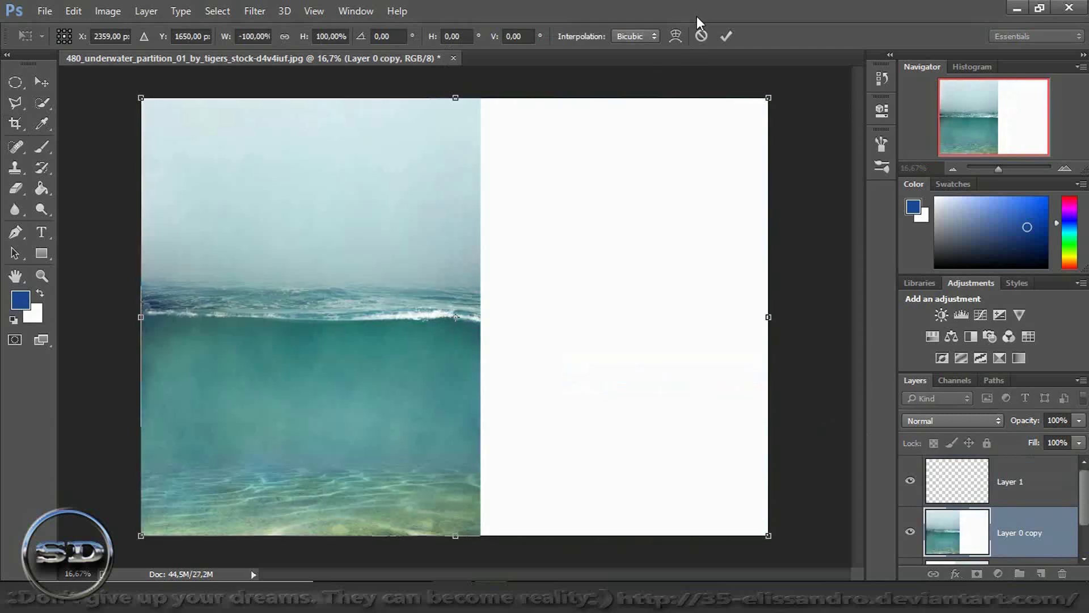
key("c")
left_click(727, 36)
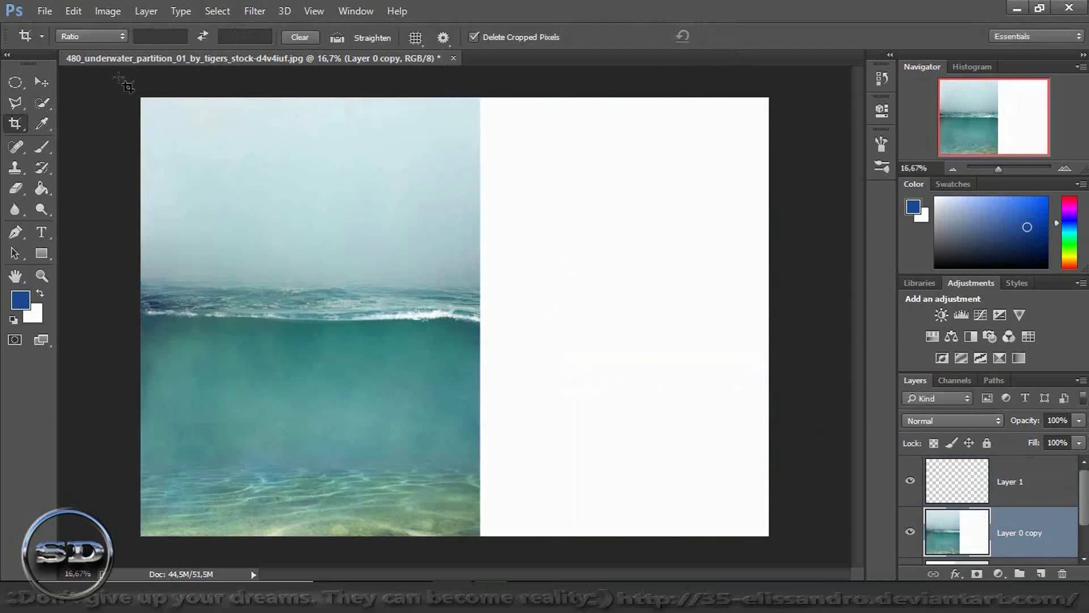
left_click(15, 187)
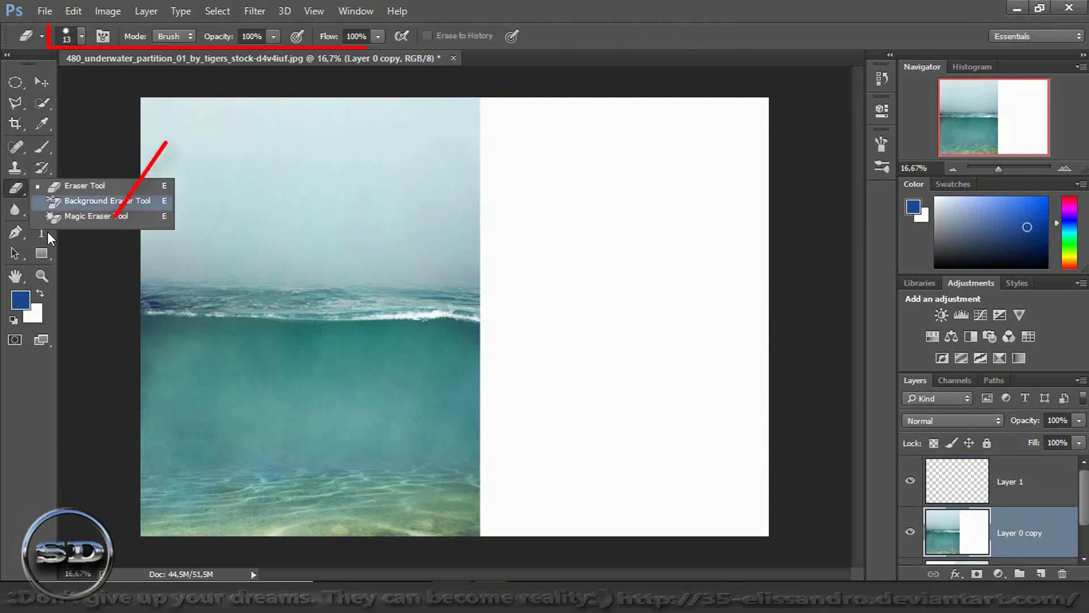
- Magic-erase the copy's white right half and give it a layer mask
left_click(85, 215)
left_click(562, 279)
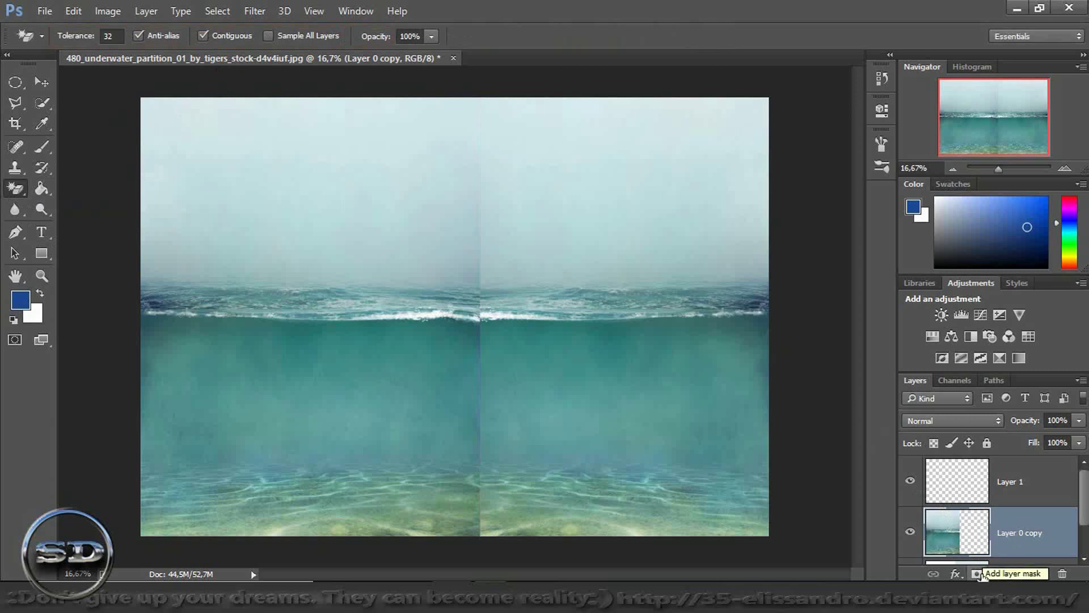
left_click(978, 574)
- Paint the seam away with a 279 px soft round brush at 68% opacity
left_click(45, 149)
left_click_drag(396, 37, 380, 39)
left_click_drag(292, 40, 274, 40)
right_click(453, 194)
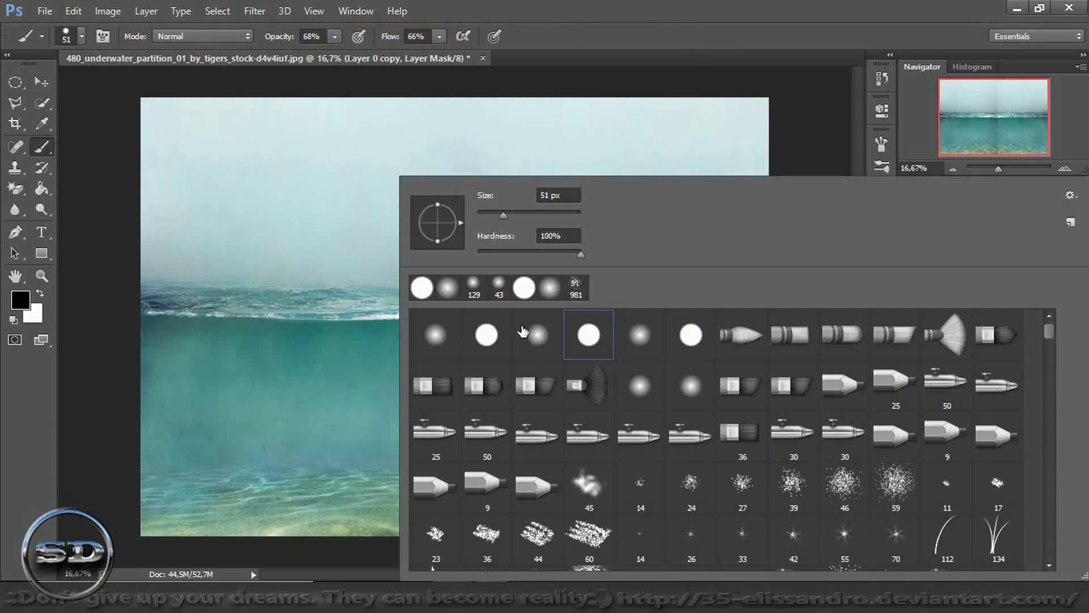
left_click(436, 335)
left_click_drag(544, 121, 560, 129)
left_click_drag(481, 307, 470, 316)
mouse_move(478, 260)
left_mouse_down()
mouse_move(488, 185)
mouse_move(479, 232)
mouse_move(472, 124)
mouse_move(479, 277)
left_mouse_up()
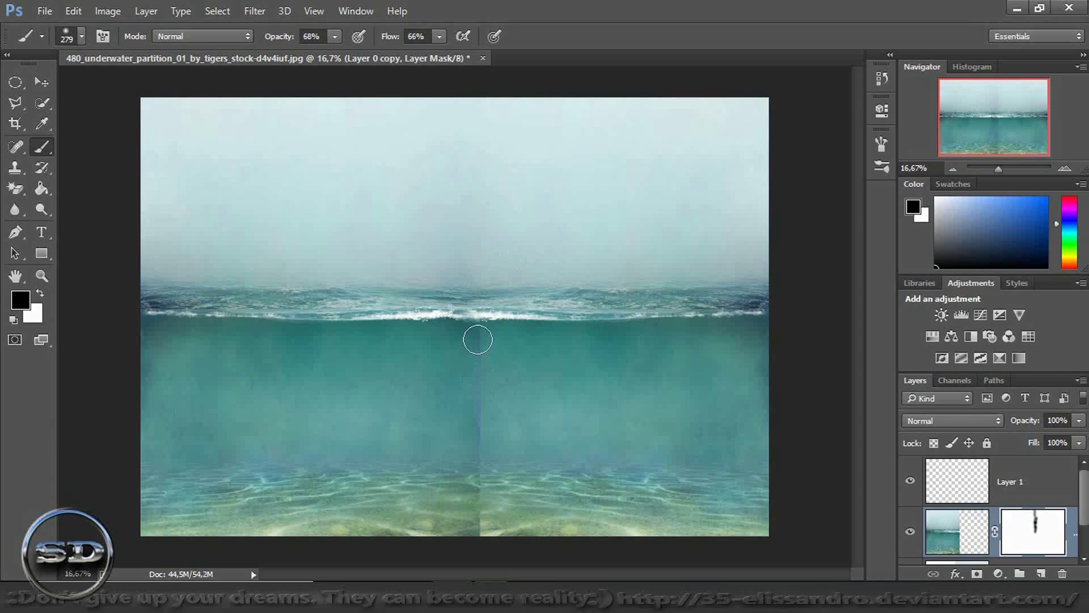
mouse_move(481, 334)
left_mouse_down()
mouse_move(483, 522)
mouse_move(462, 518)
mouse_move(485, 469)
mouse_move(478, 528)
left_mouse_up()
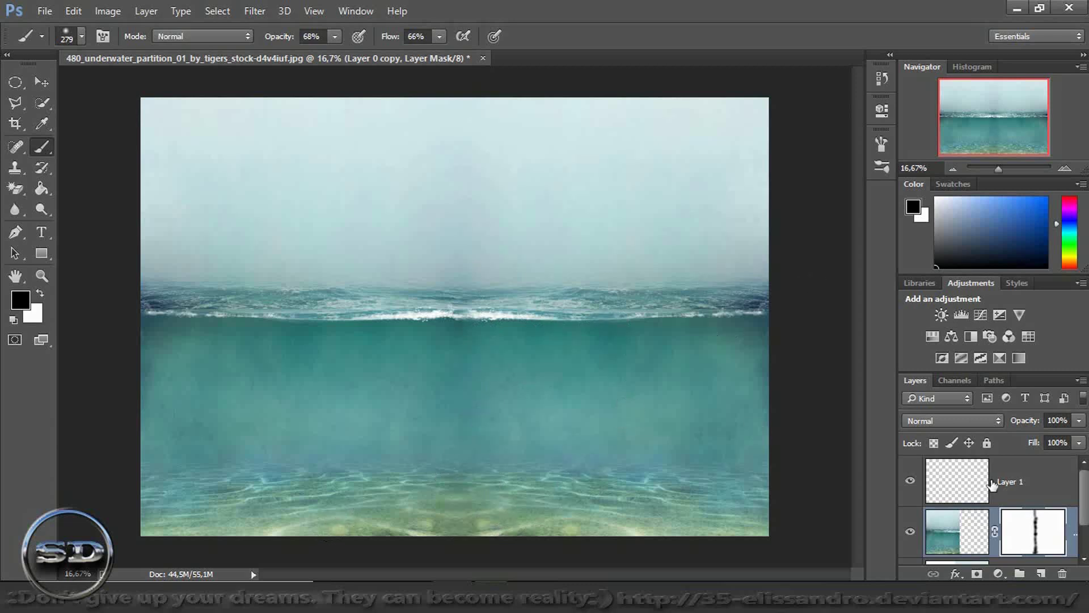
left_click(958, 491)
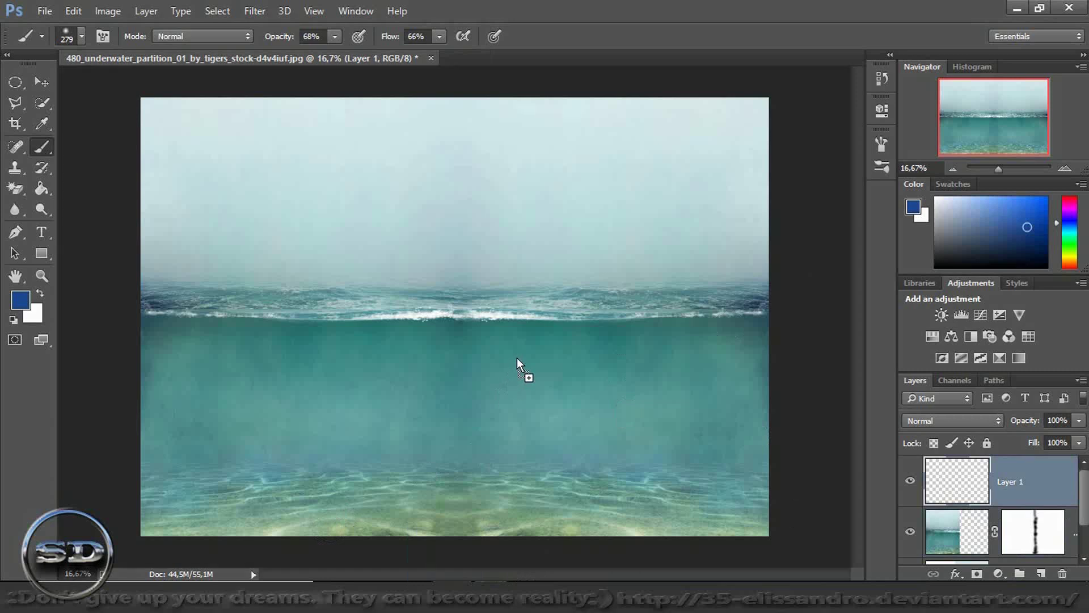
- Place the castle island image, rasterize its layer and set its Fill to 65%
left_click_drag(516, 357, 517, 357)
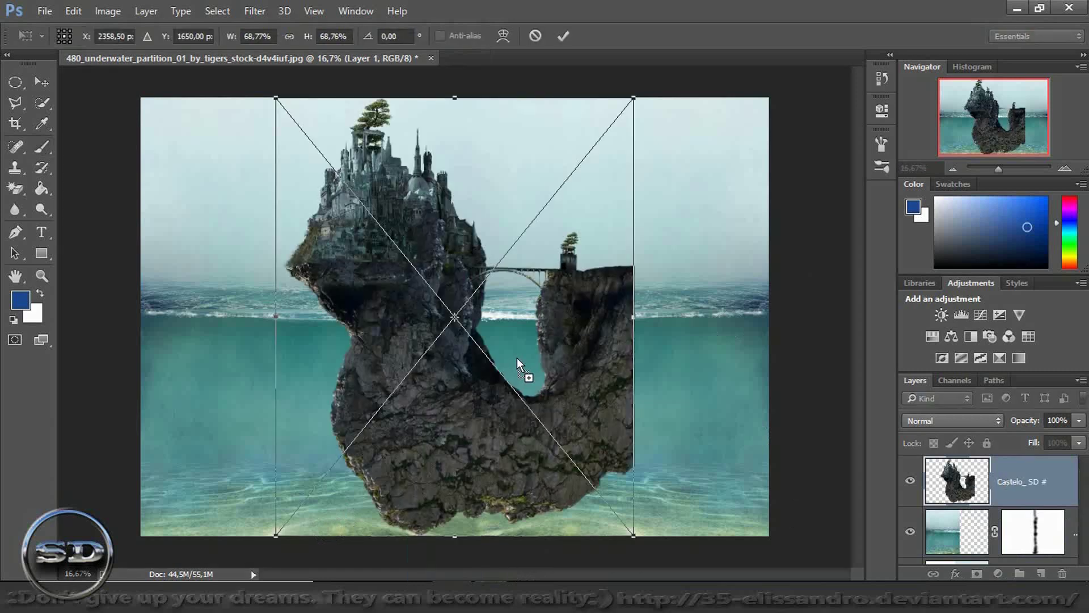
left_click(562, 36)
key("b")
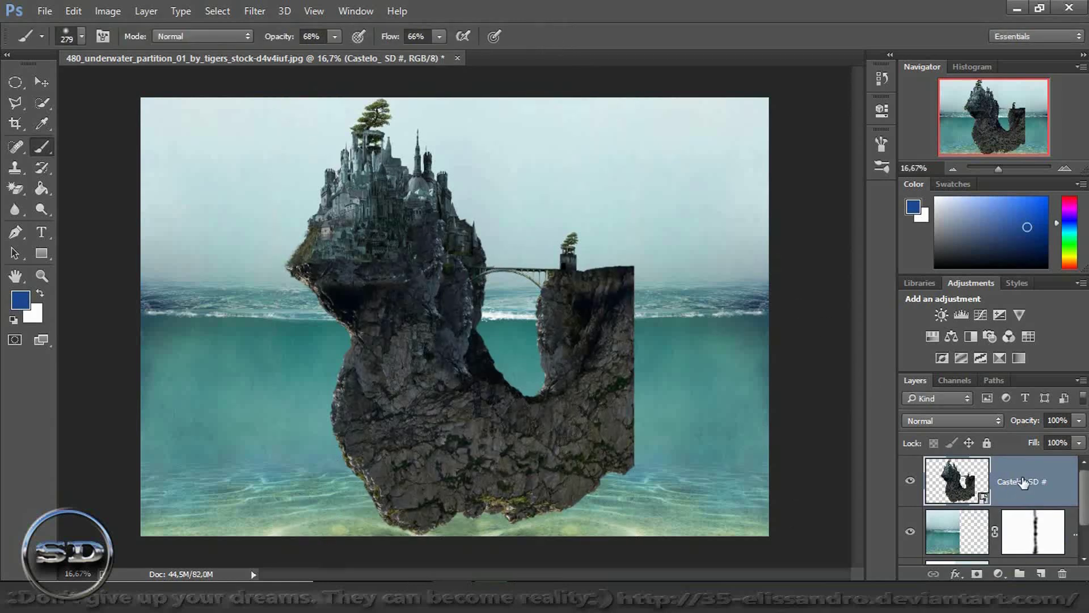
right_click(1023, 482)
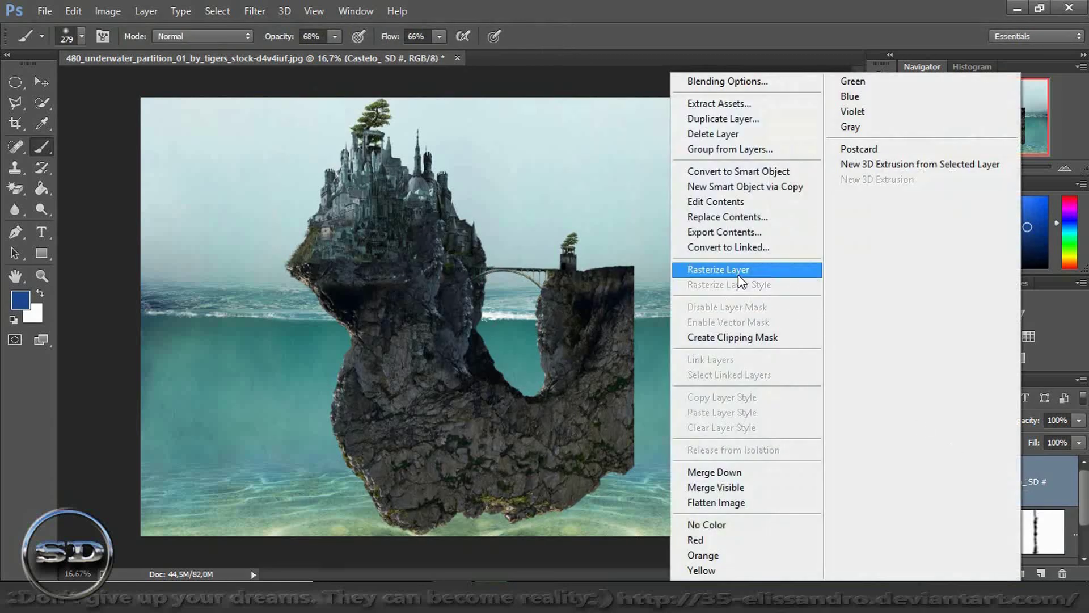
left_click(740, 274)
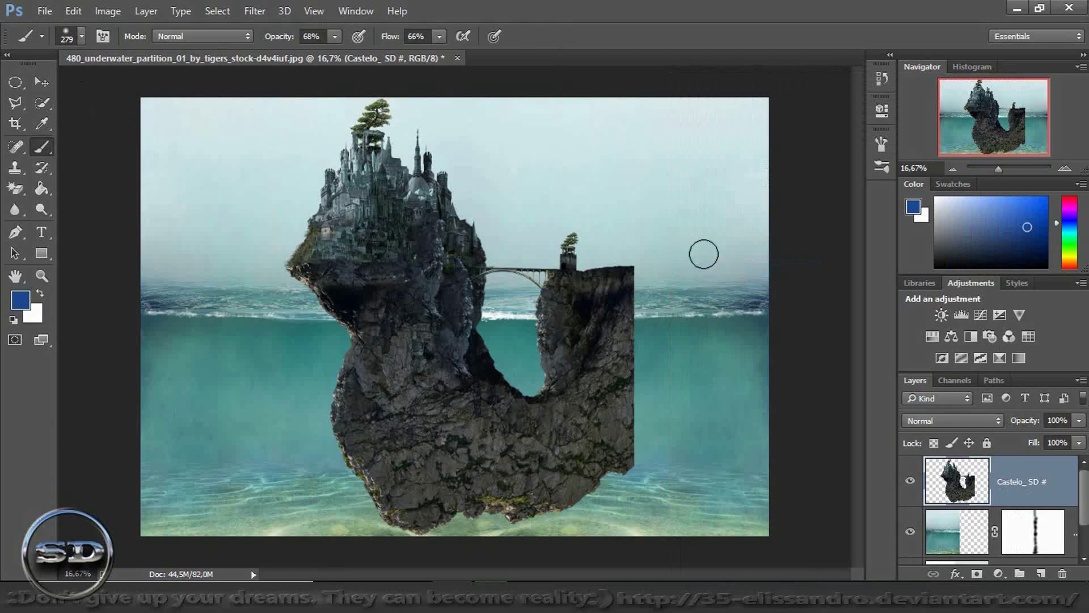
left_click_drag(1036, 446, 1008, 447)
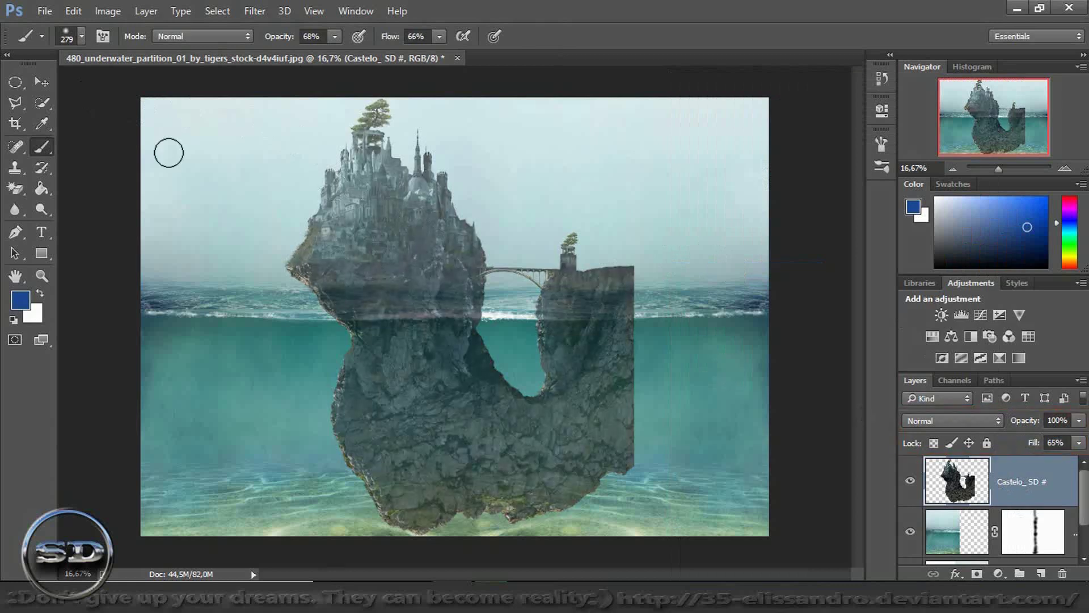
left_click_drag(15, 82, 48, 84)
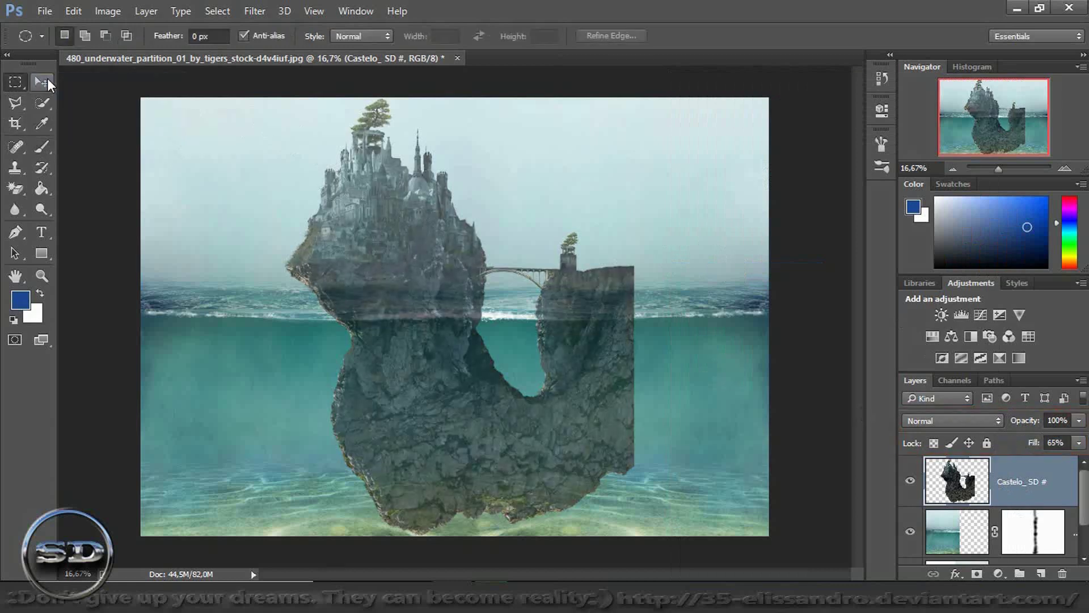
- Cut the castle's above-water part onto its own layer and lift it above the water
left_click_drag(176, 97, 706, 313)
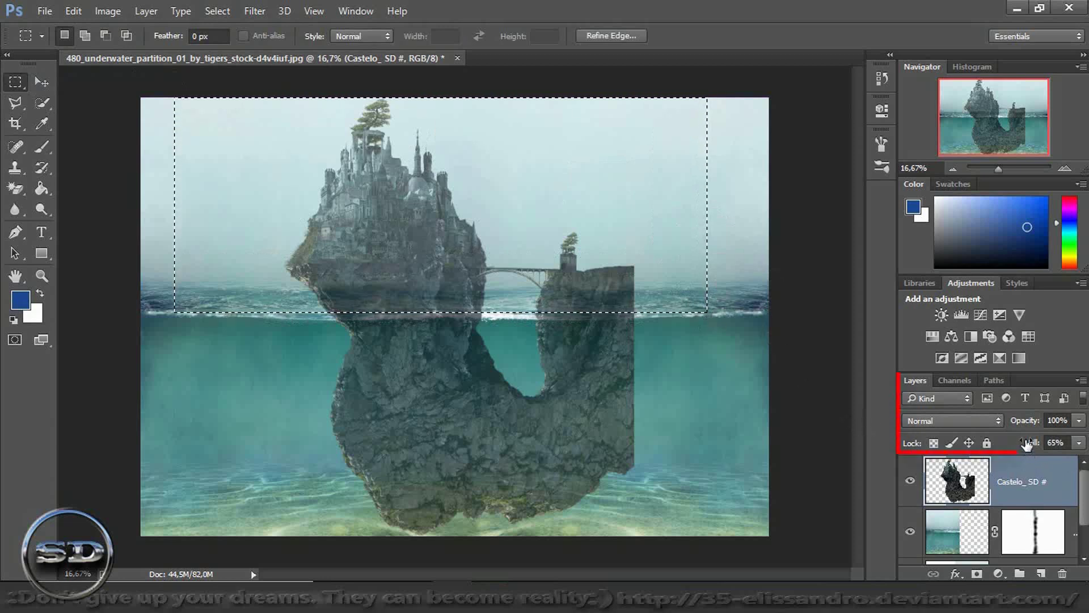
left_click_drag(1079, 442, 1086, 448)
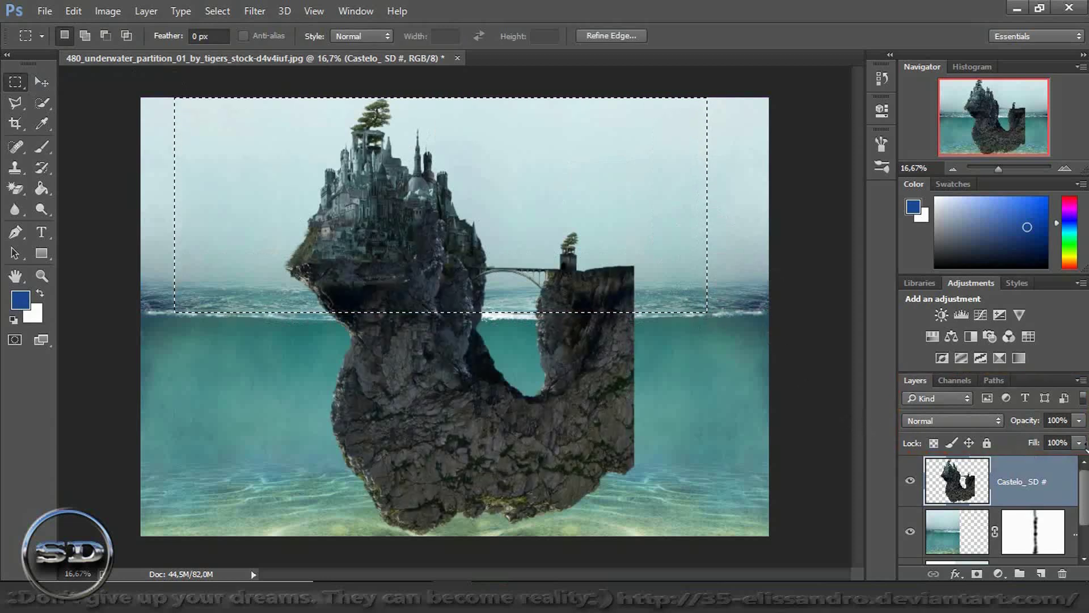
key("ctrl+x")
key("ctrl+v")
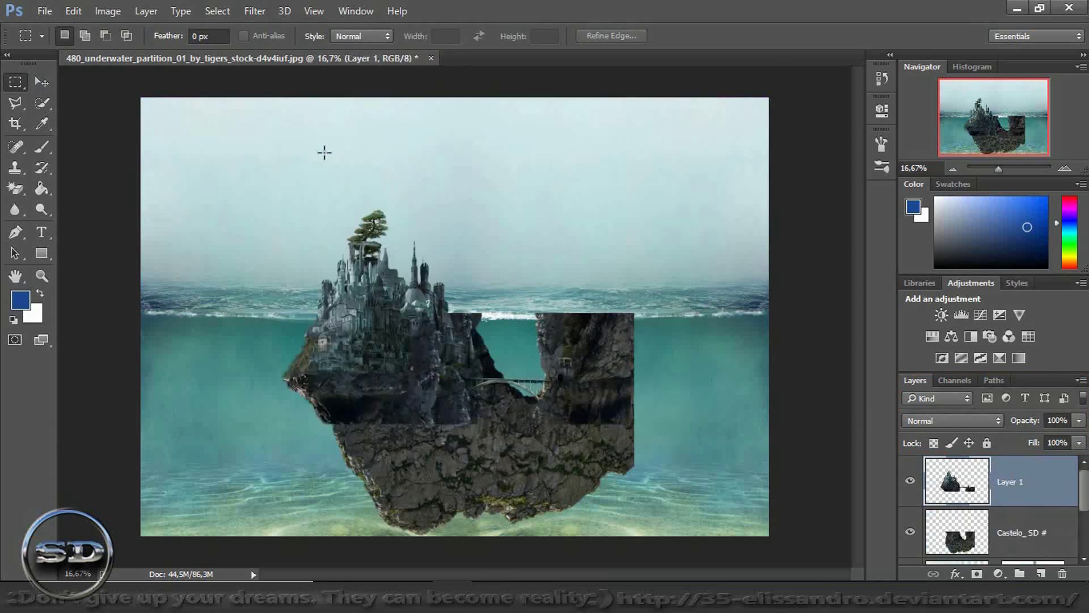
left_click(40, 81)
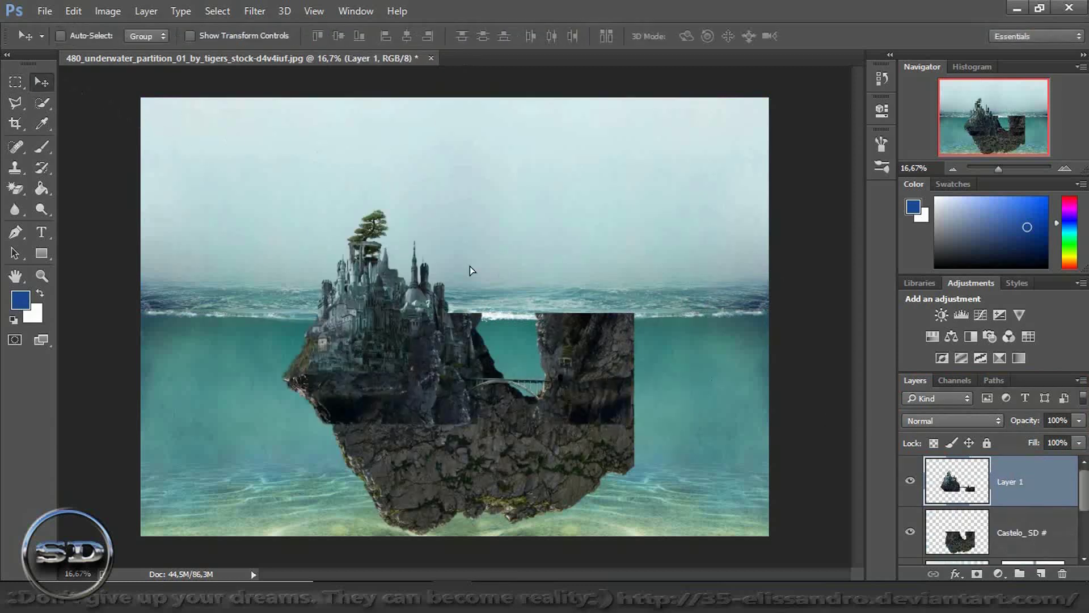
left_click_drag(469, 267, 480, 210)
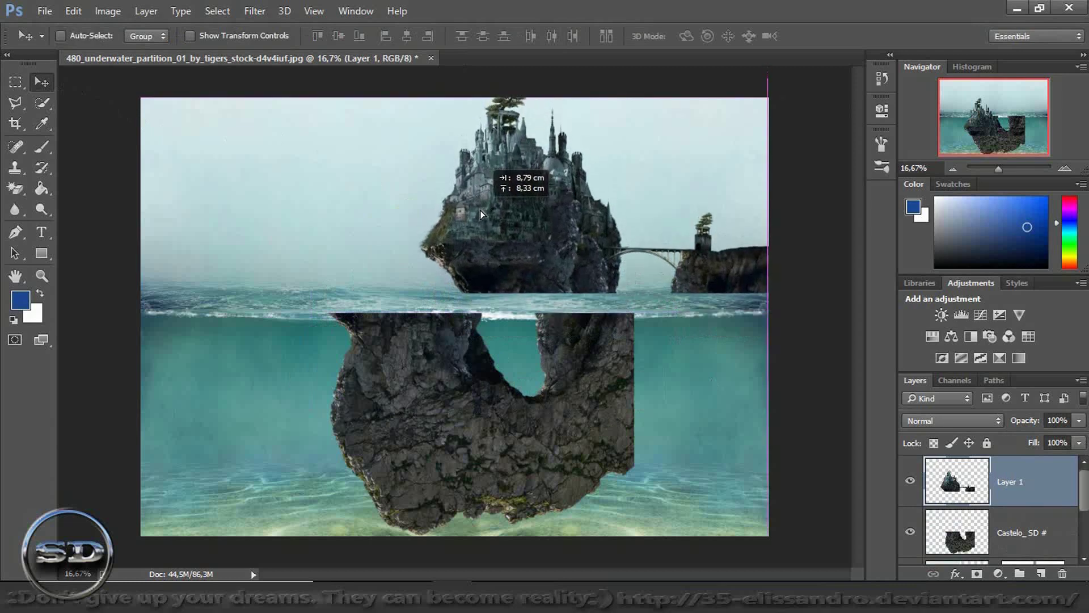
left_click_drag(480, 210, 482, 219)
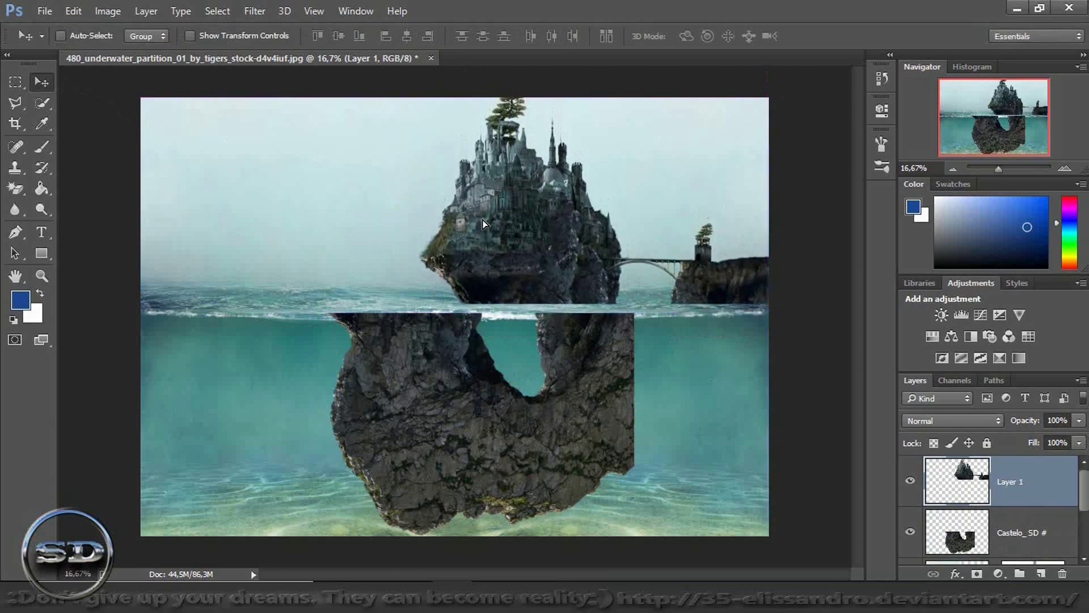
left_click_drag(485, 186, 476, 191)
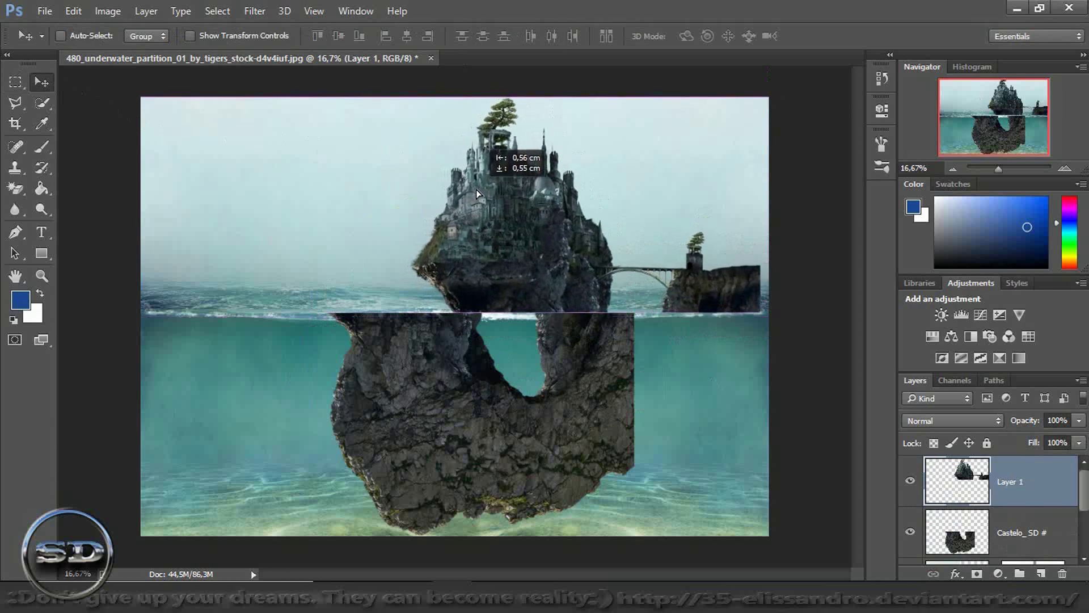
left_click_drag(487, 190, 488, 180)
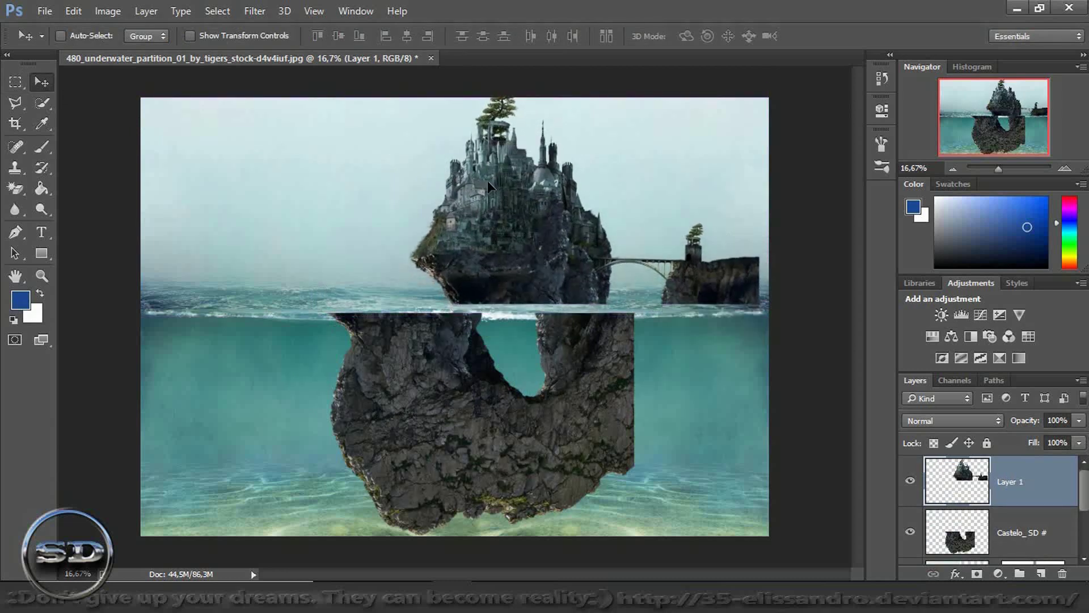
- Scale the castle island proportionally to 83.42% and move it up and right
left_click(47, 142)
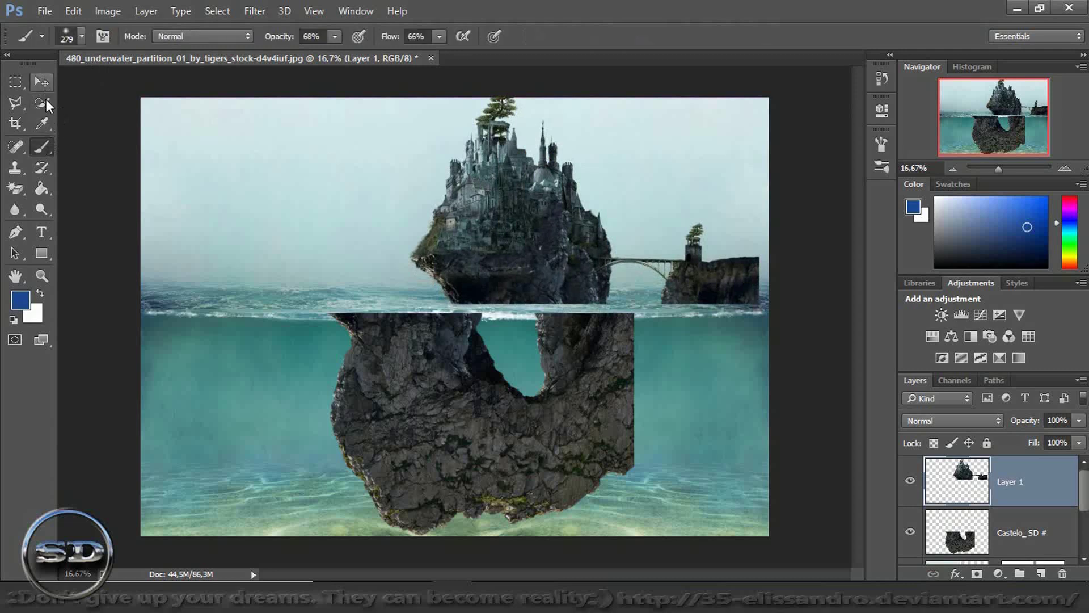
key("v")
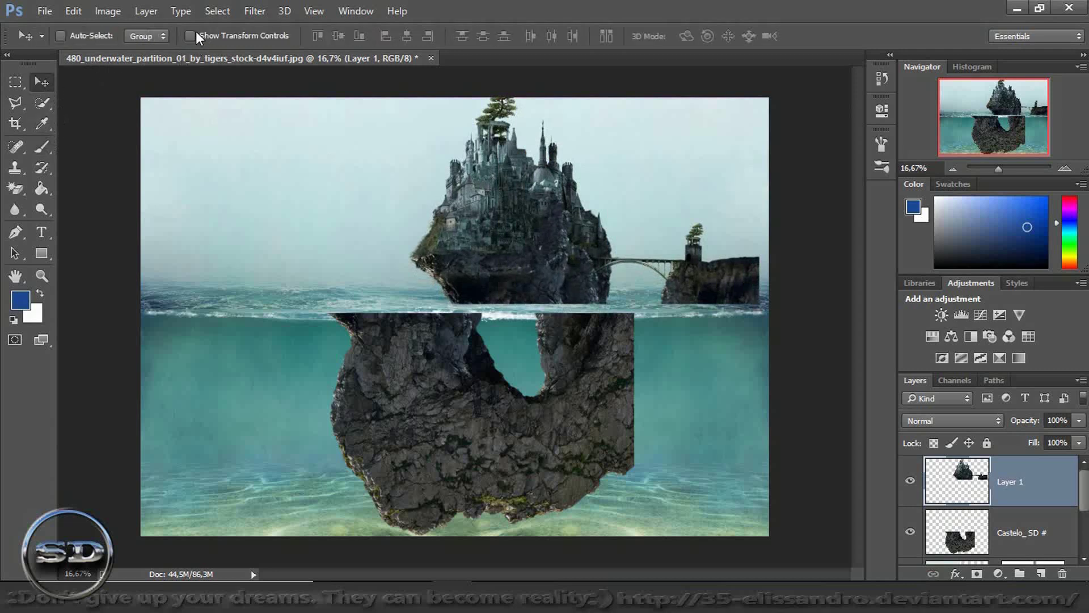
left_click(190, 36)
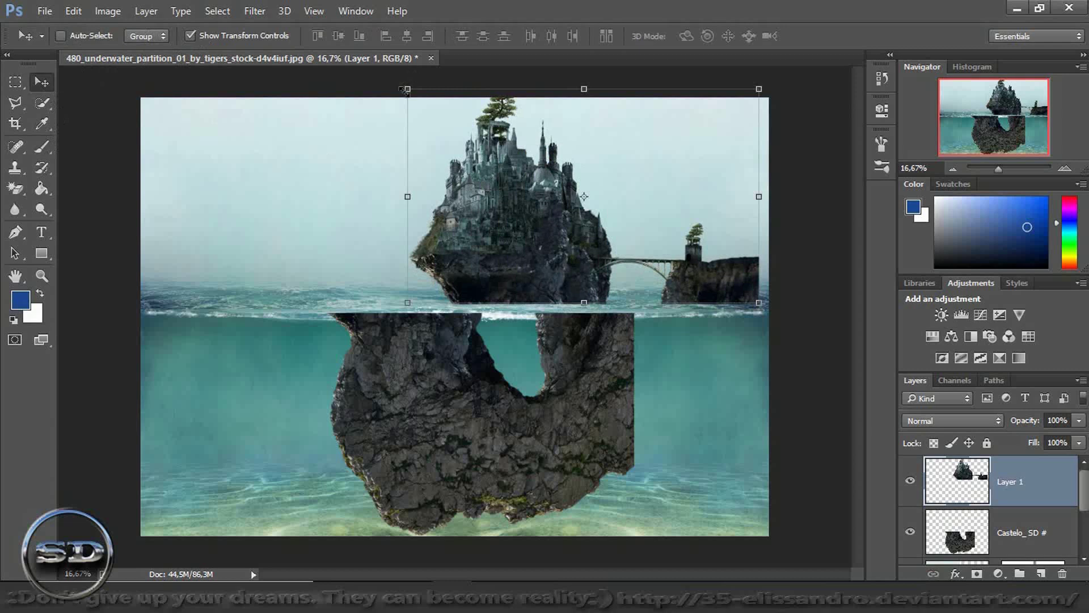
left_click_drag(403, 89, 465, 117)
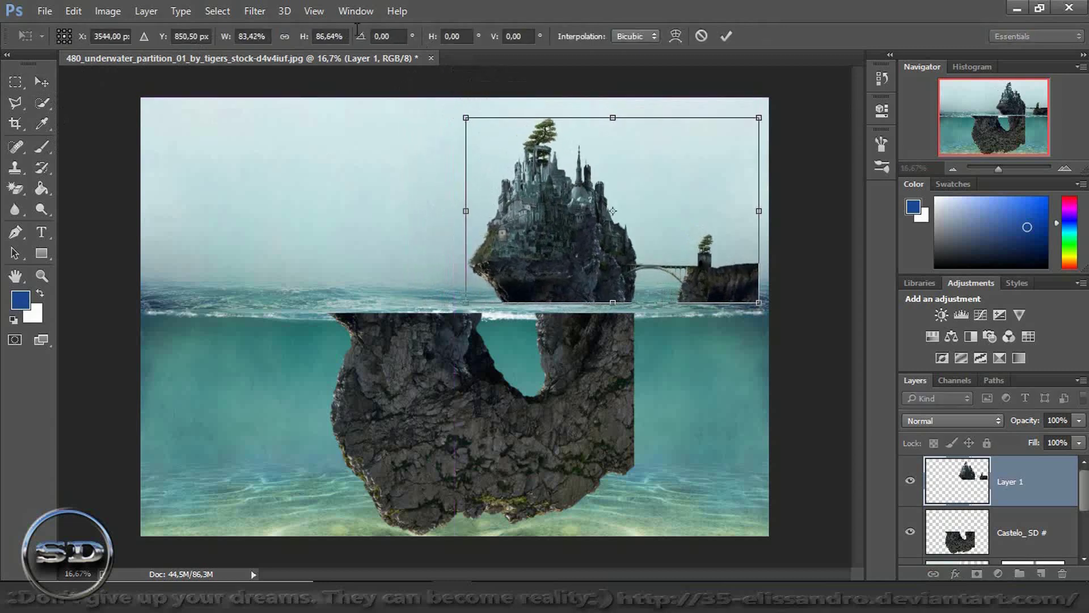
left_click(284, 36)
left_click_drag(553, 207, 570, 198)
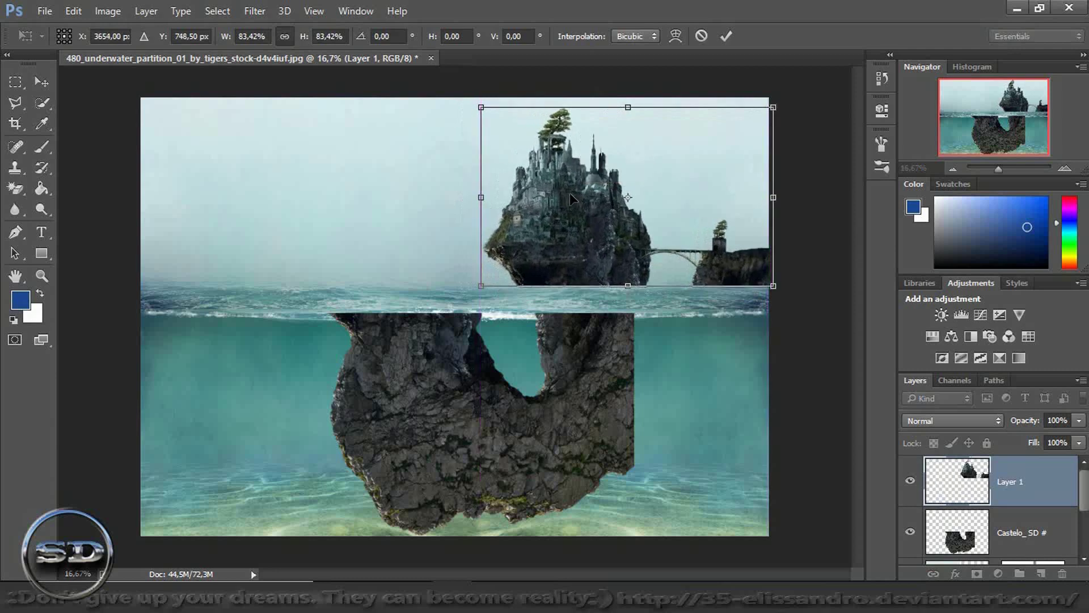
left_click(730, 35)
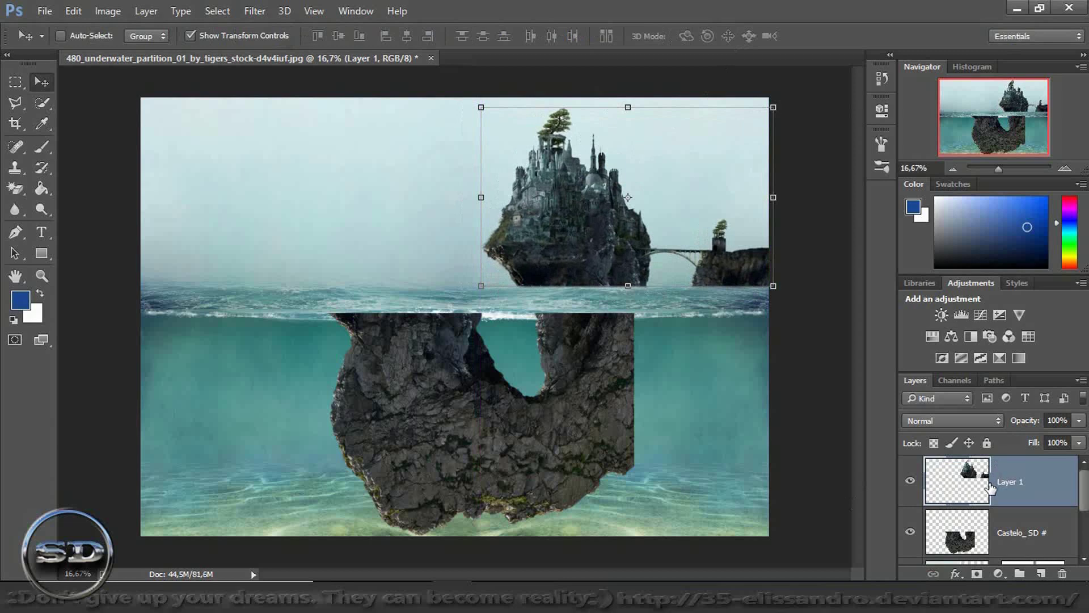
left_click(957, 523)
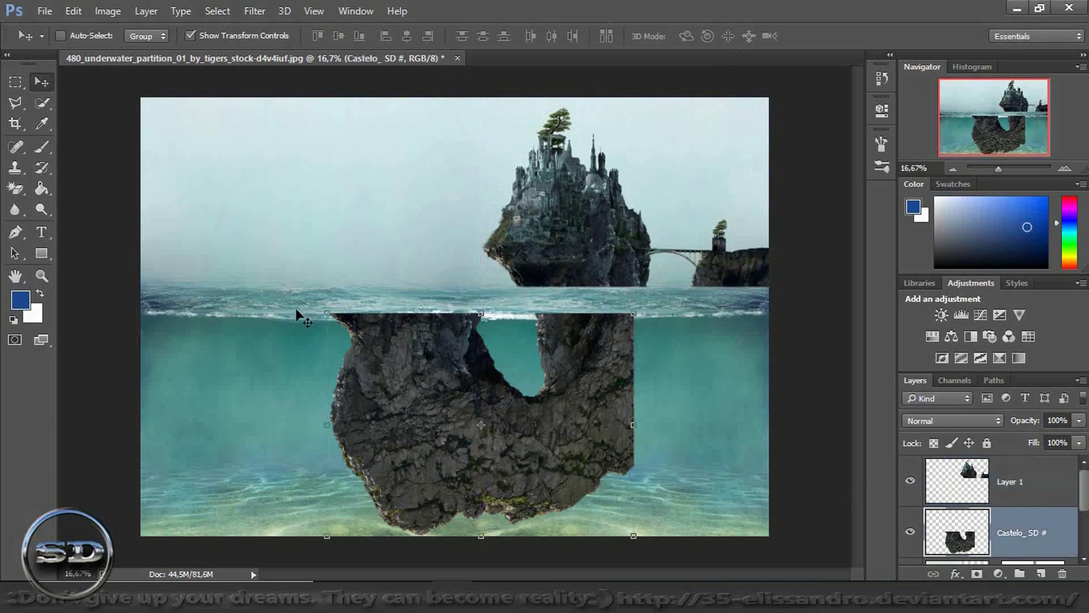
- Move the underwater rock right, mask it and fade its waterline edges
left_click_drag(421, 379, 551, 379)
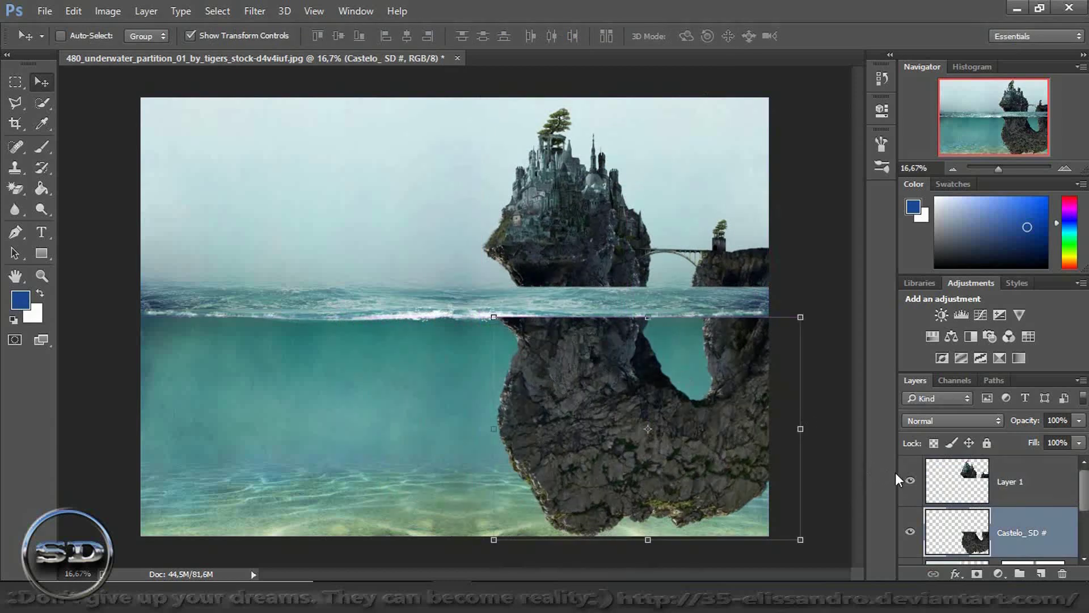
mouse_move(1081, 486)
left_mouse_down()
mouse_move(1083, 516)
mouse_move(1078, 506)
left_mouse_up()
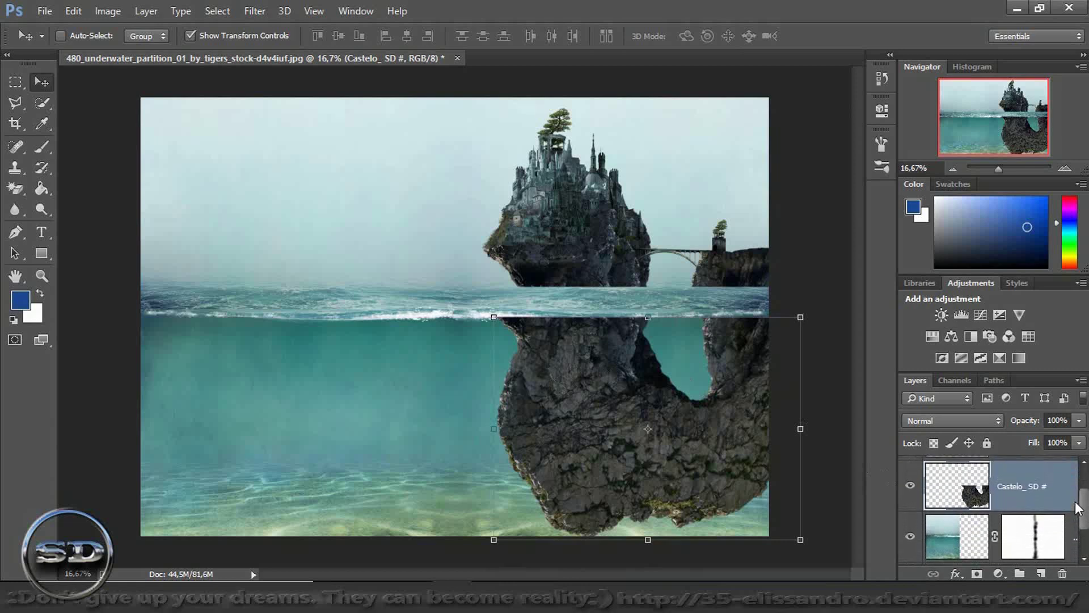
left_click(977, 574)
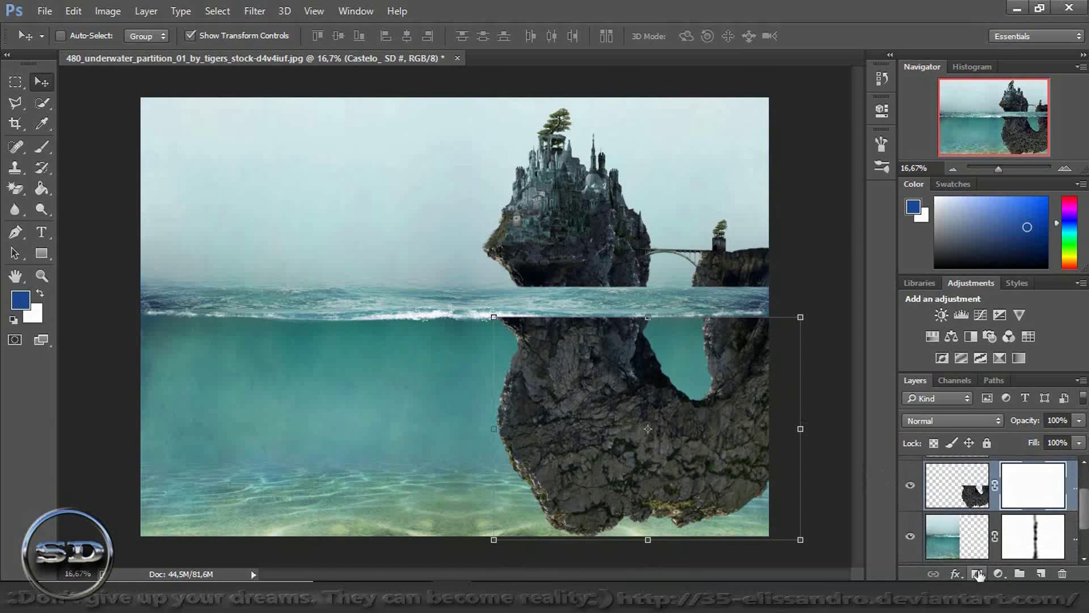
left_click(43, 147)
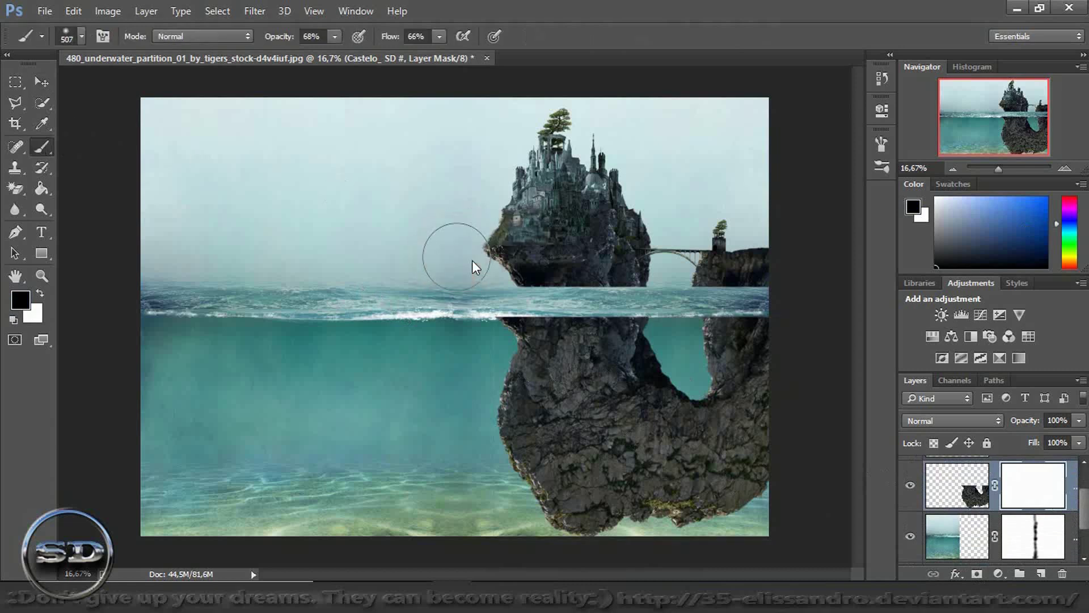
left_click(522, 306)
left_click_drag(523, 306, 585, 295)
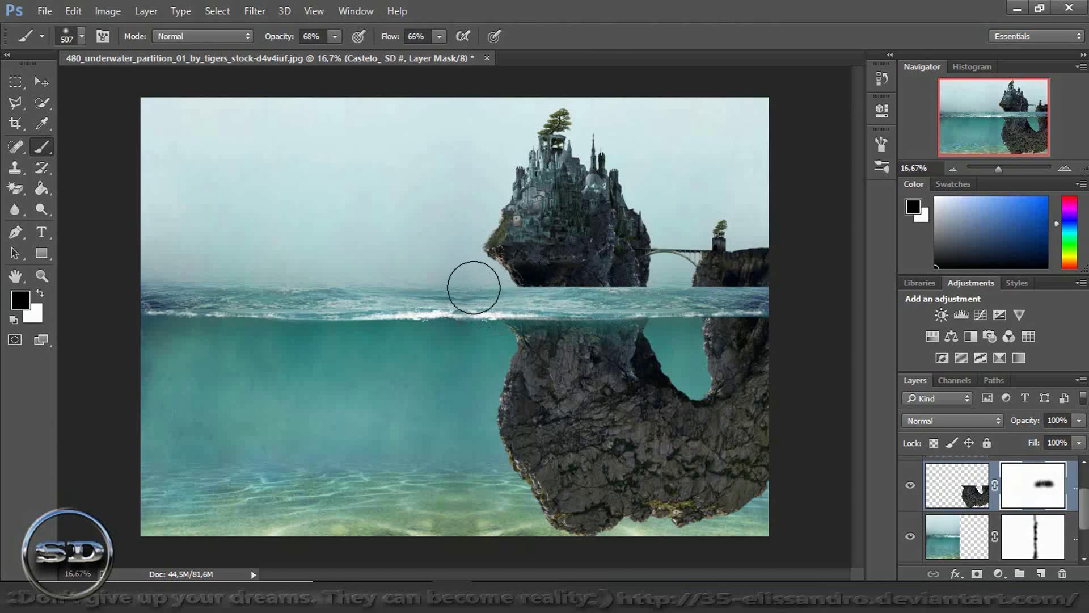
left_click_drag(702, 311, 780, 309)
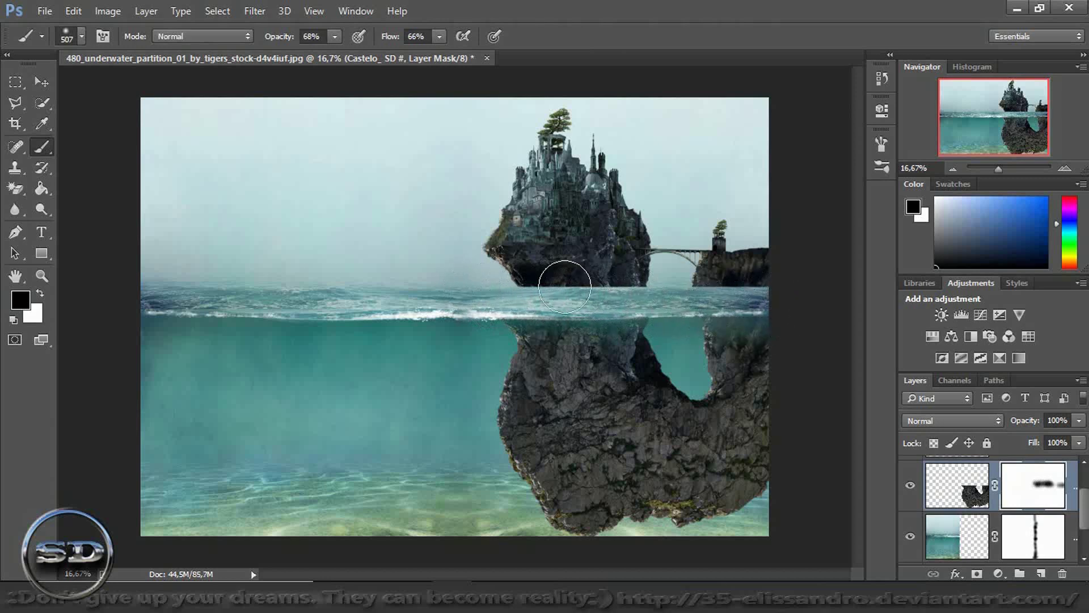
- Fade the rock's lower part, left edge and arch into the water with a larger brush
left_click_drag(467, 430, 483, 441)
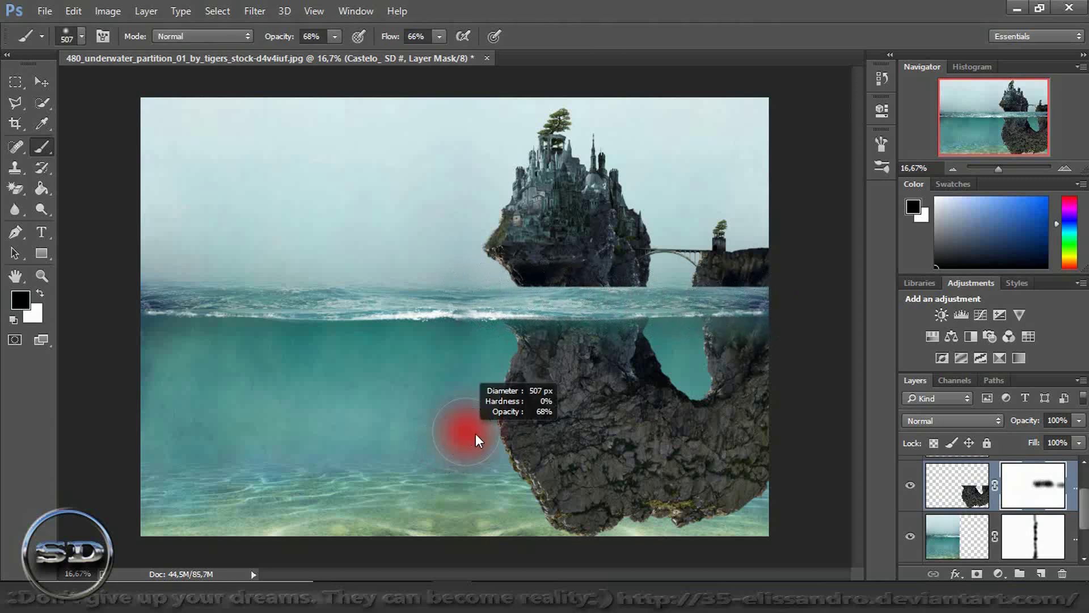
mouse_move(567, 454)
left_mouse_down()
mouse_move(607, 508)
mouse_move(745, 497)
mouse_move(679, 498)
left_mouse_up()
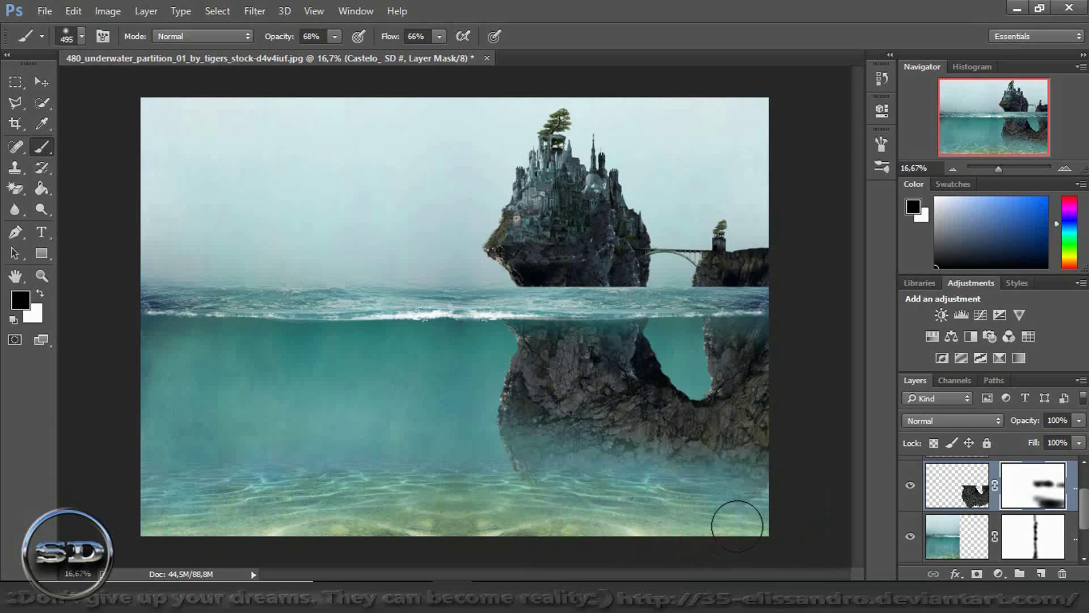
mouse_move(526, 516)
left_mouse_down()
mouse_move(499, 440)
mouse_move(508, 384)
mouse_move(525, 380)
left_mouse_up()
mouse_move(632, 352)
left_mouse_down()
mouse_move(693, 389)
mouse_move(711, 362)
mouse_move(770, 404)
left_mouse_up()
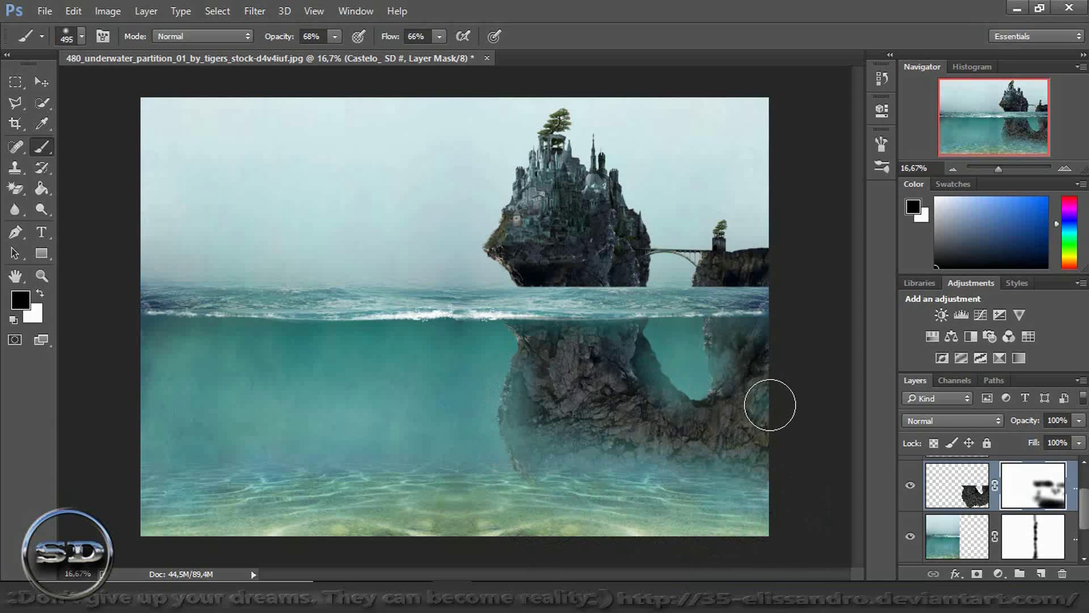
- Lower the rock layer's fill to 69% and add an empty Layer 2 beneath it
left_click(943, 489)
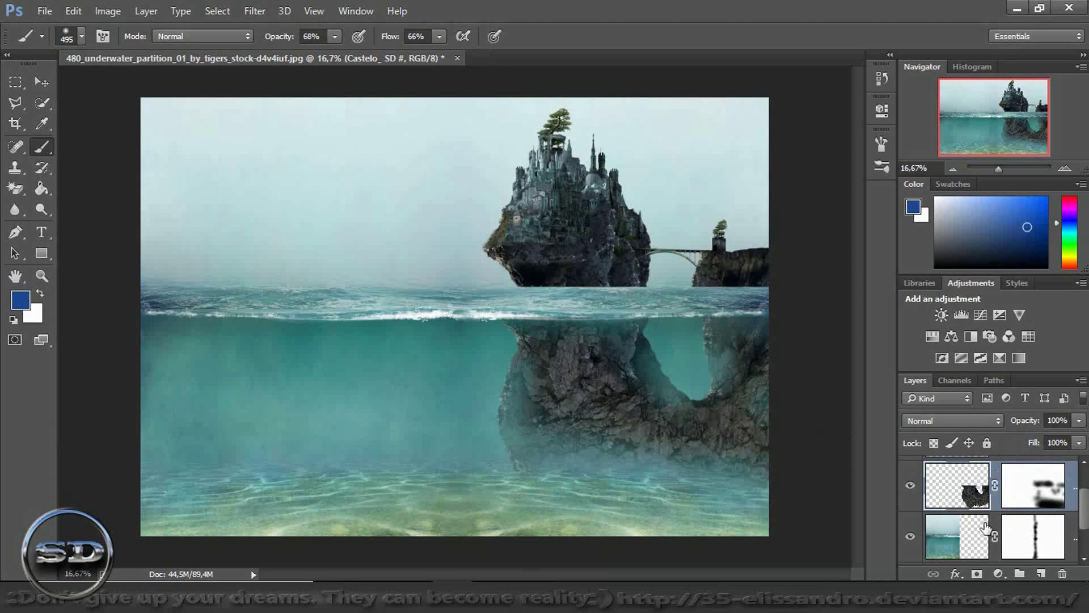
left_click_drag(1032, 445, 1020, 450)
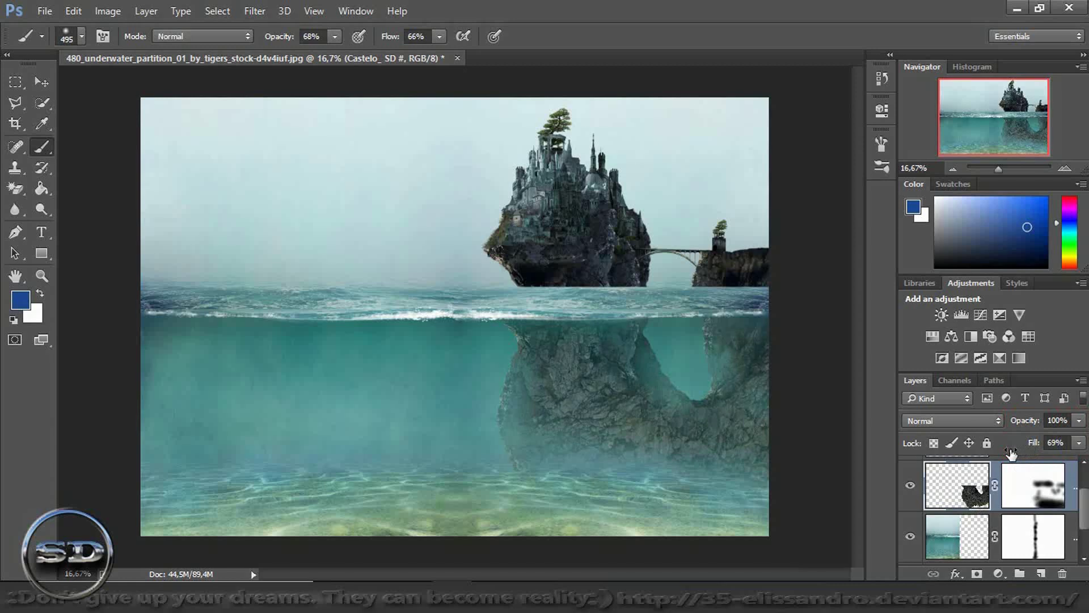
left_click_drag(1085, 519, 1085, 506)
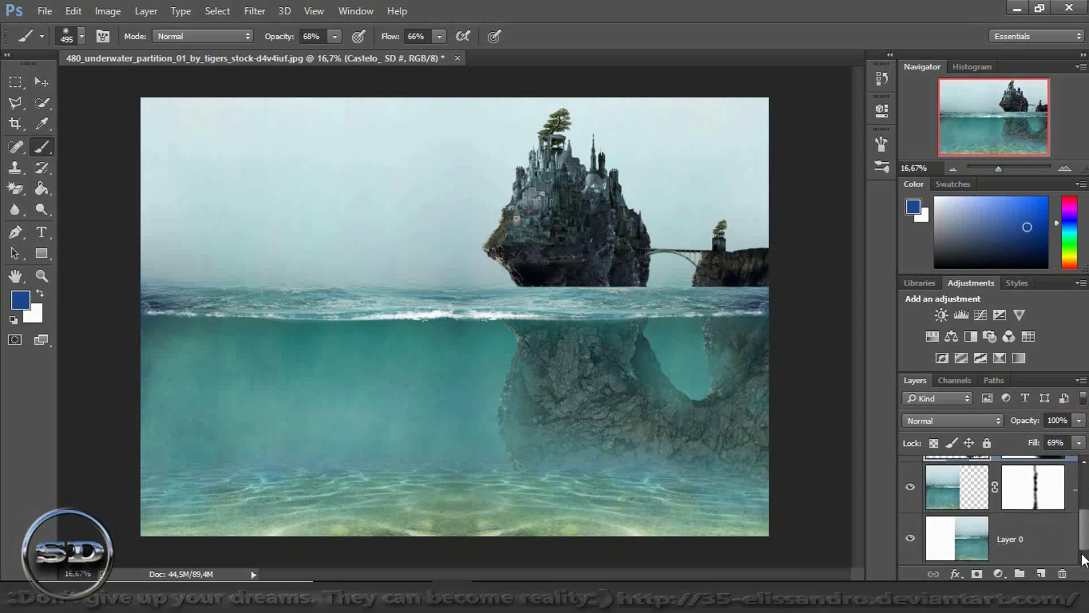
left_click(974, 549)
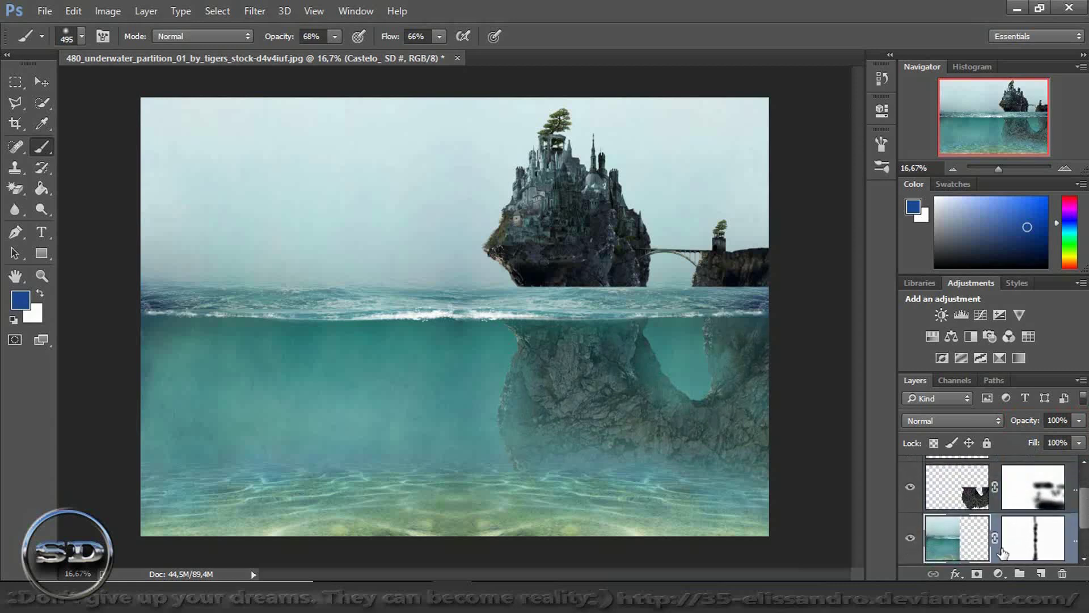
left_click(1041, 573)
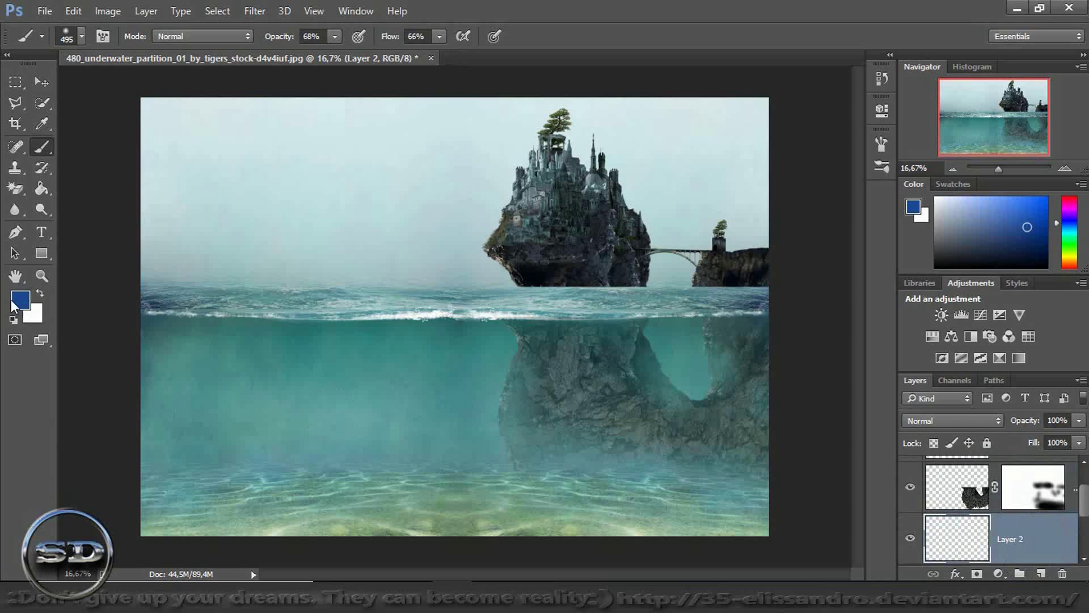
- Place the CORALES coral photo in the lower right, stretched wider and taller
left_click(14, 305)
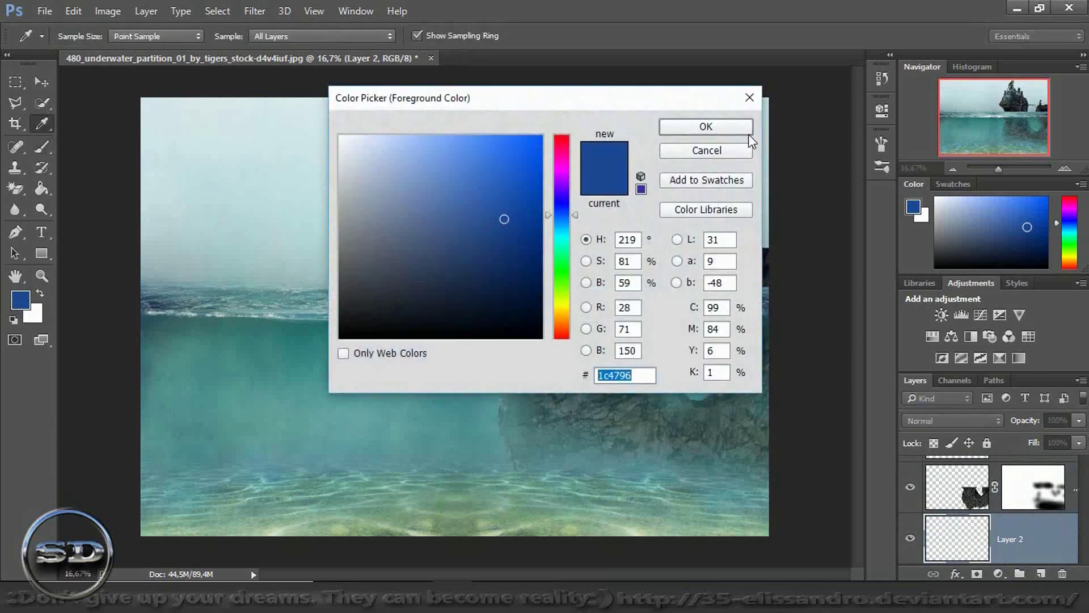
left_click(707, 151)
key("b")
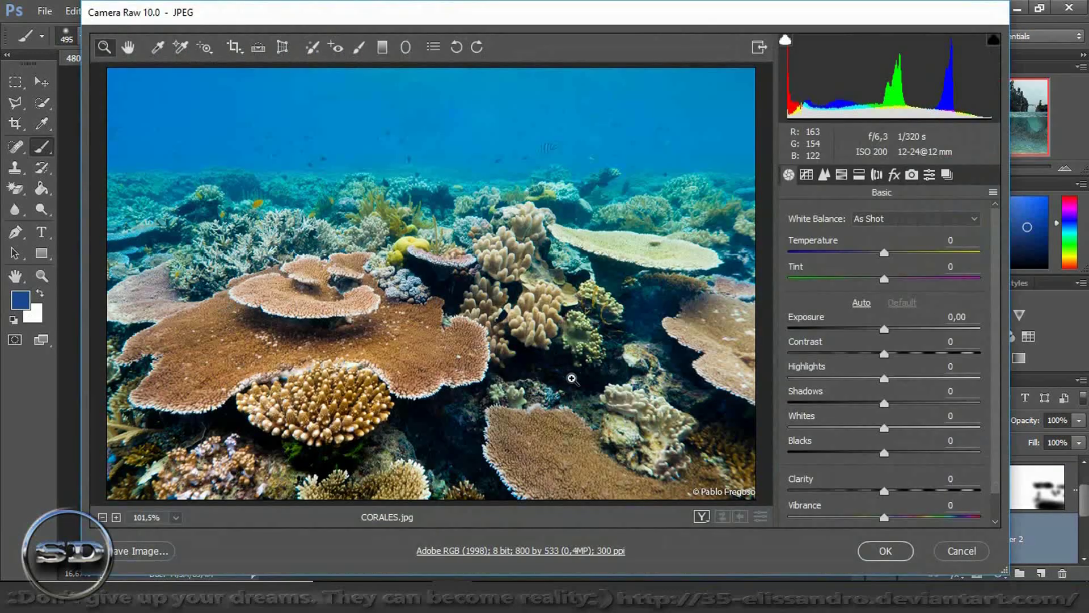
left_click(886, 551)
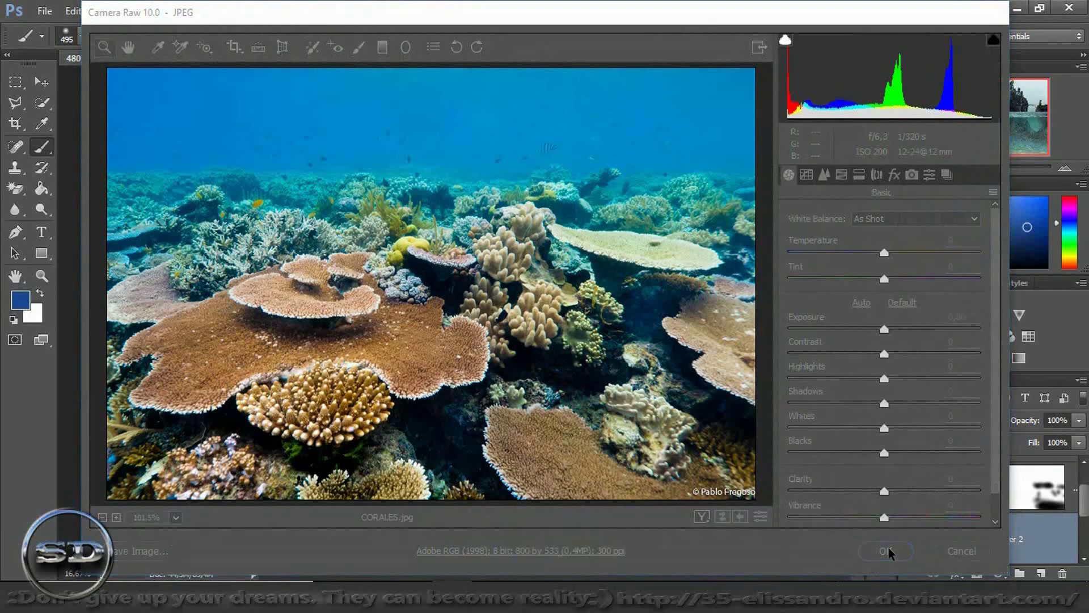
mouse_move(448, 345)
left_mouse_down()
mouse_move(638, 517)
mouse_move(701, 533)
left_mouse_up()
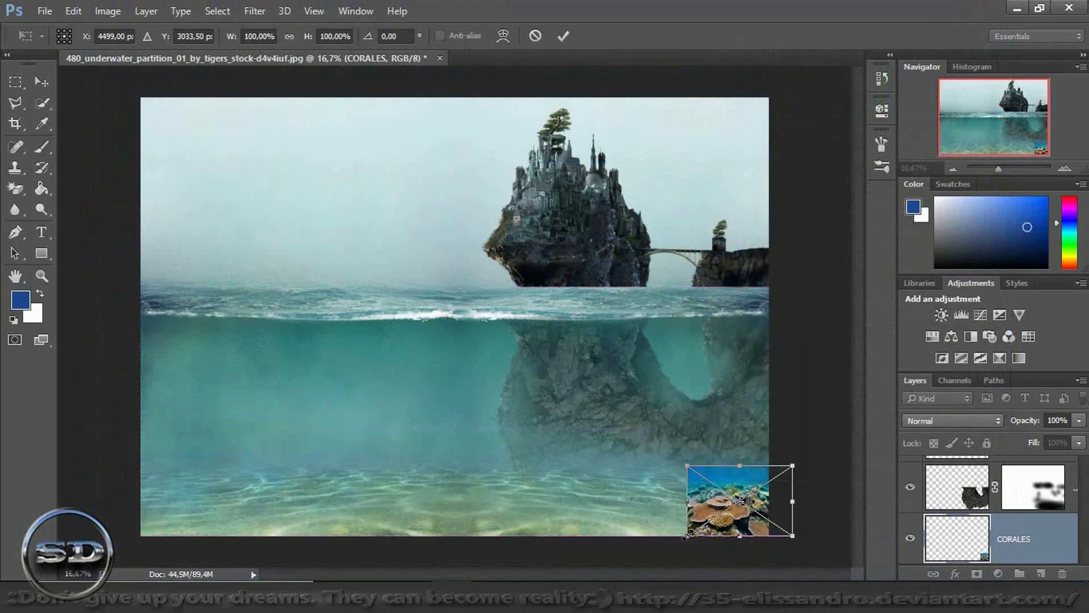
left_click_drag(685, 536, 494, 539)
left_click_drag(651, 466, 650, 444)
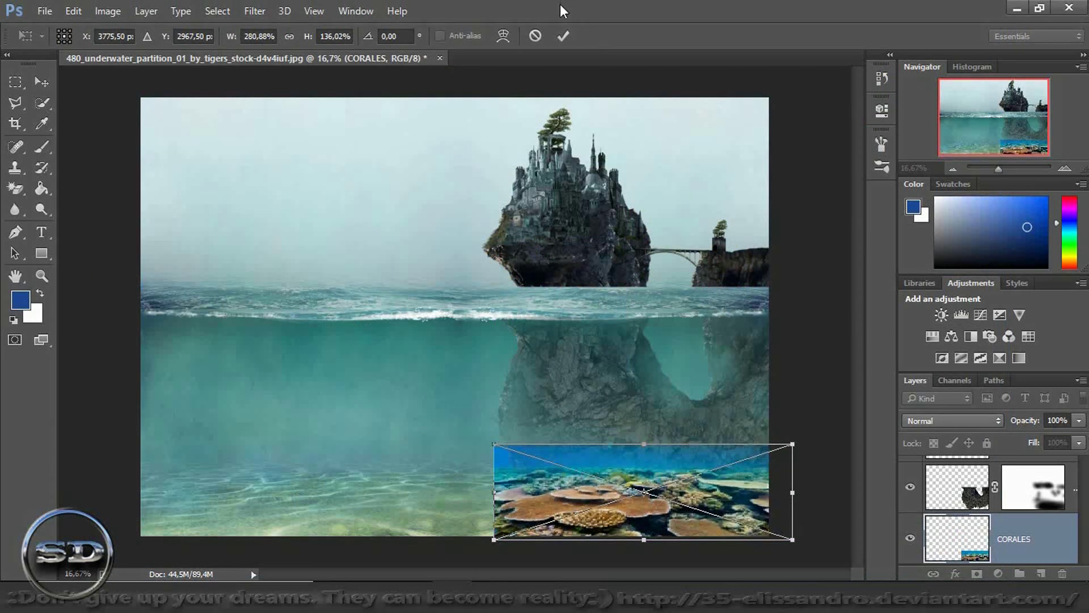
key("b")
- Mask CORALES and paint black to fade out its blue top band
left_click(564, 36)
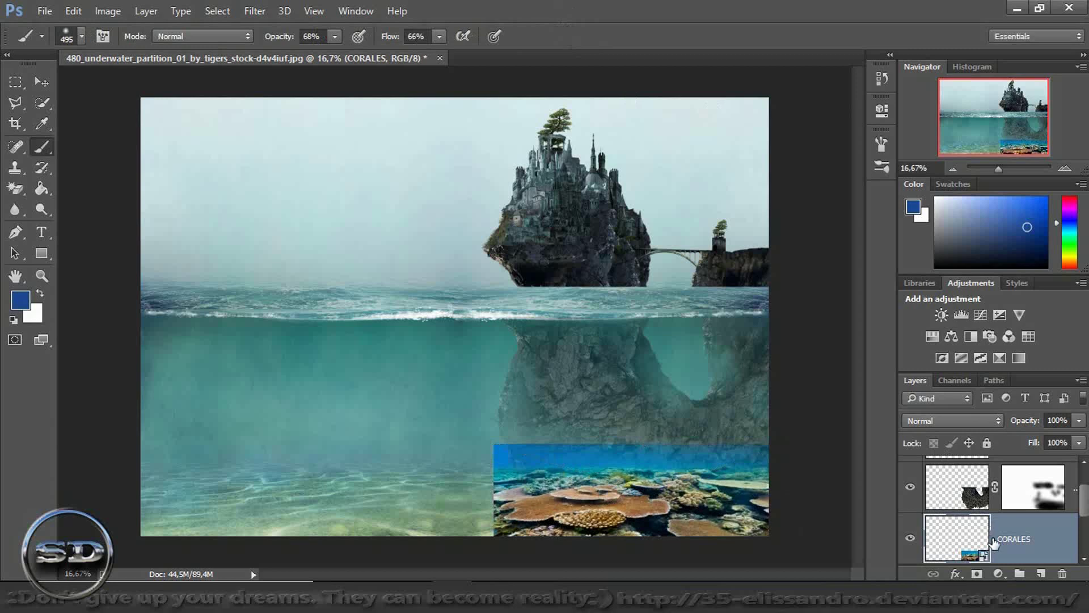
left_click(976, 575)
key("d")
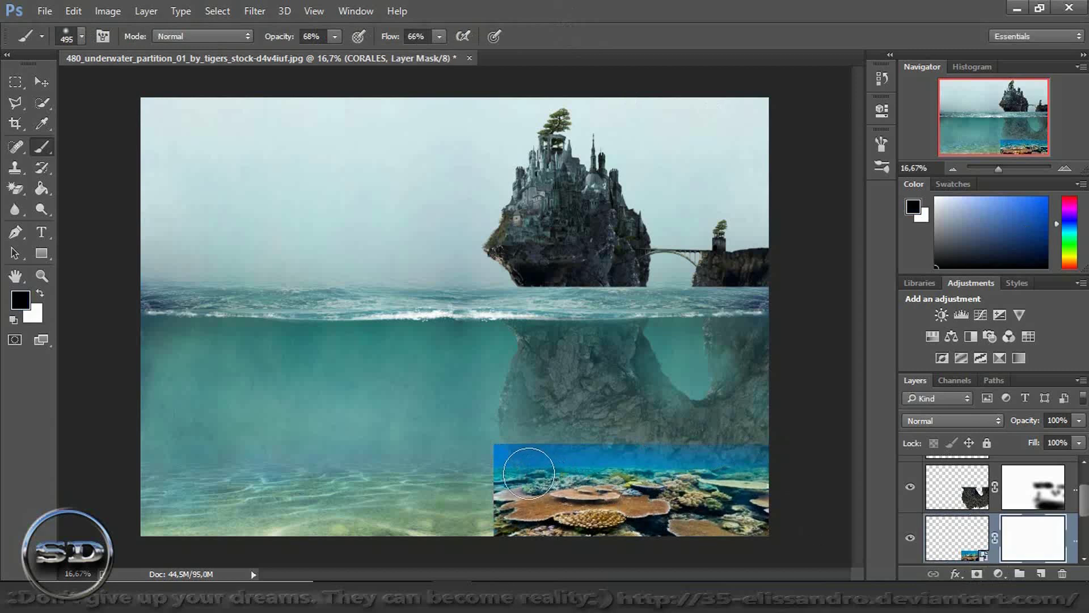
mouse_move(498, 447)
left_mouse_down()
mouse_move(684, 445)
mouse_move(486, 444)
mouse_move(482, 454)
mouse_move(773, 437)
mouse_move(520, 450)
mouse_move(490, 521)
mouse_move(478, 513)
mouse_move(482, 462)
mouse_move(712, 429)
mouse_move(609, 446)
mouse_move(773, 443)
mouse_move(416, 426)
left_mouse_up()
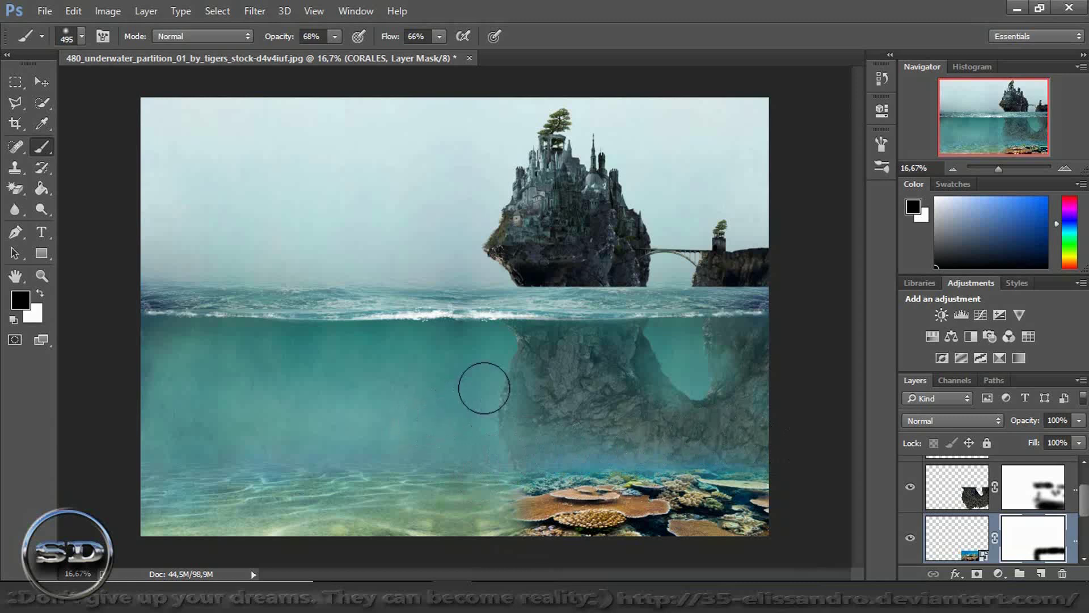
mouse_move(424, 558)
left_click_drag(425, 559, 350, 454)
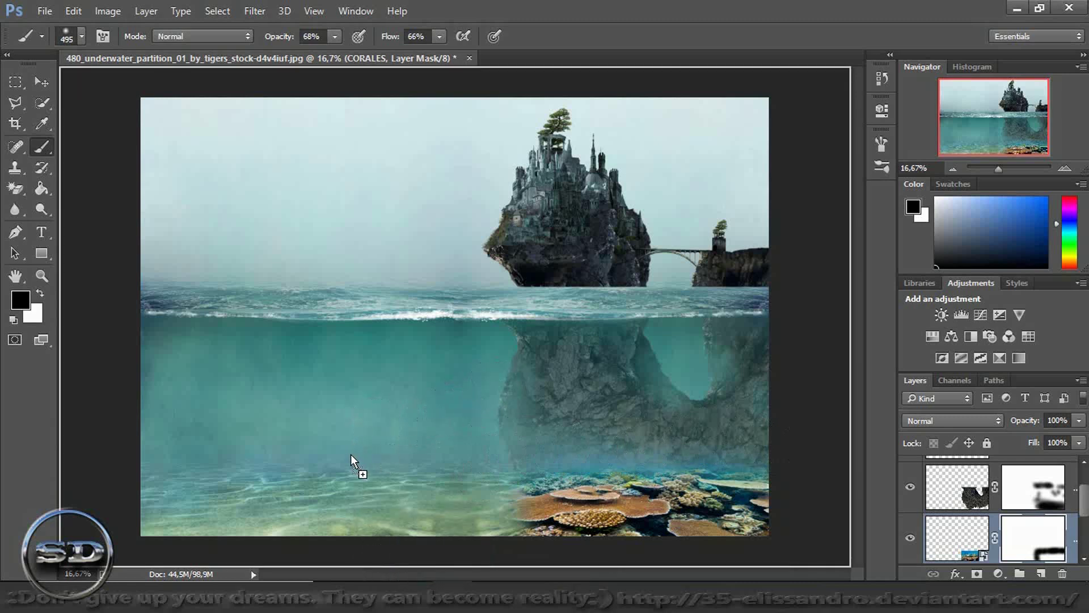
- Flip the placed coral photo horizontally and set it in the lower-left corner
right_click(458, 358)
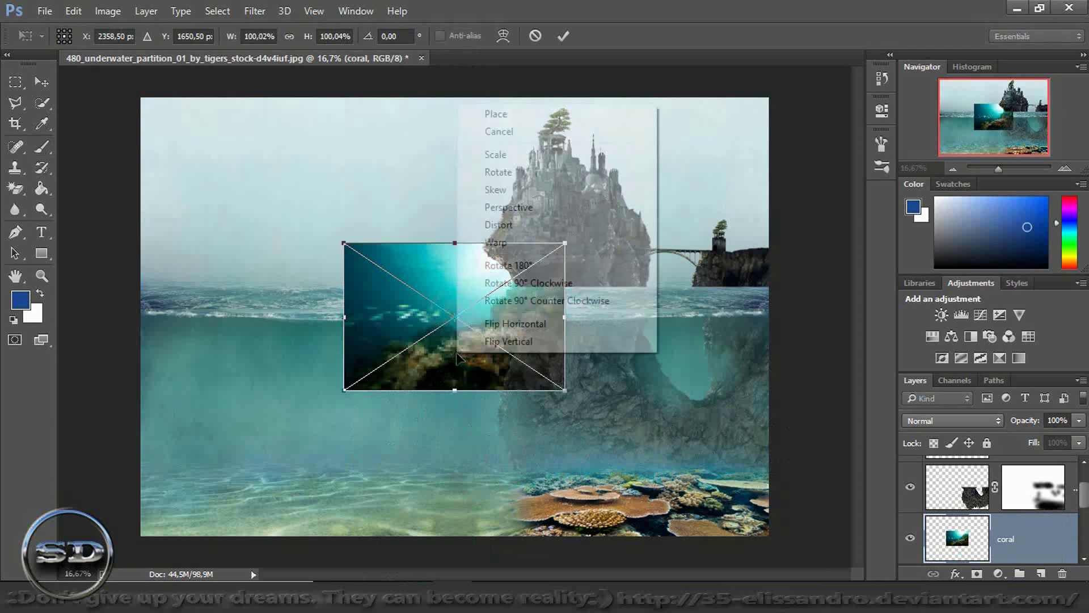
left_click(519, 324)
left_click_drag(519, 332, 312, 478)
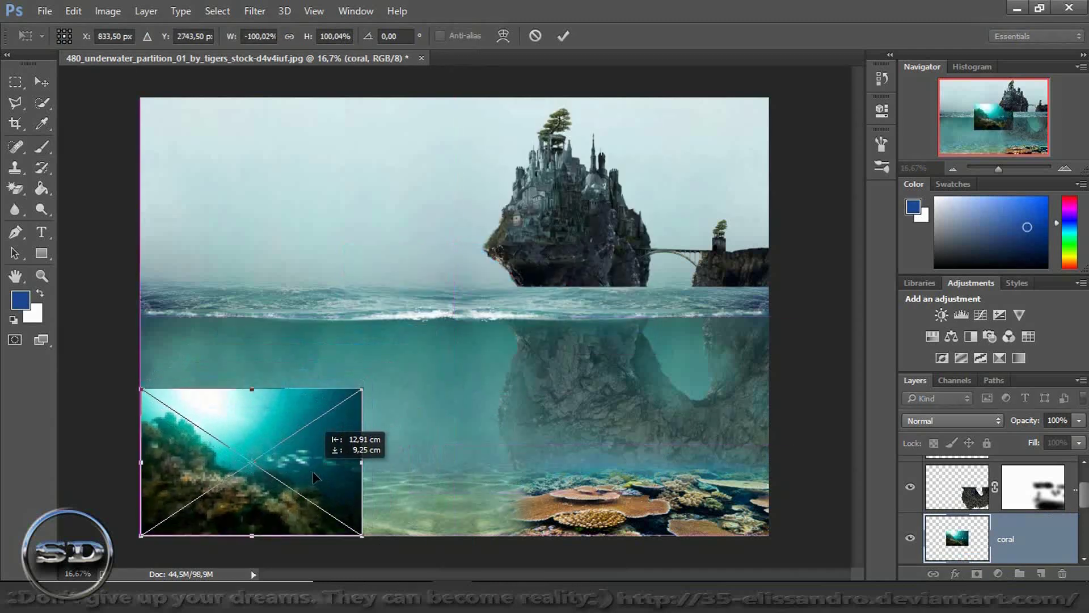
left_click_drag(312, 478, 312, 478)
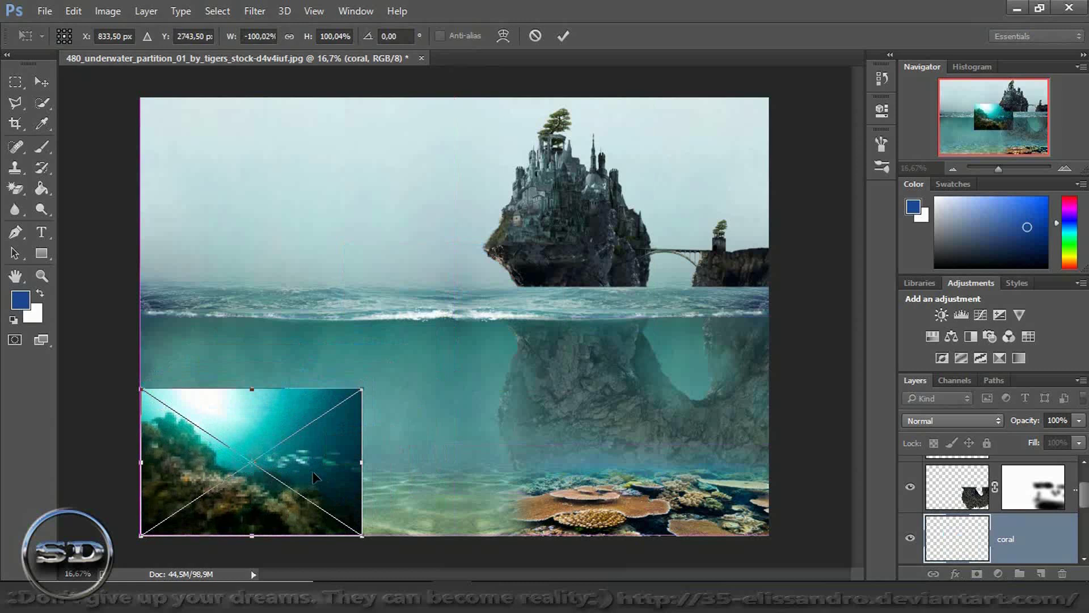
left_click(564, 36)
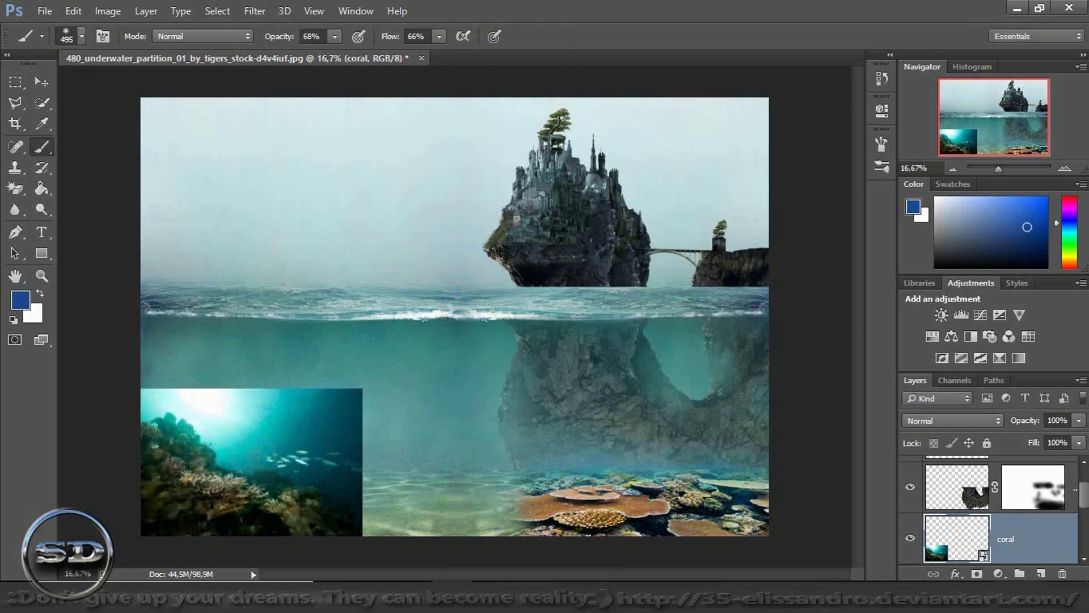
- Mask the coral's edges softly into the water and lower its fill to 70%
left_click(976, 574)
left_click_drag(352, 498, 355, 384)
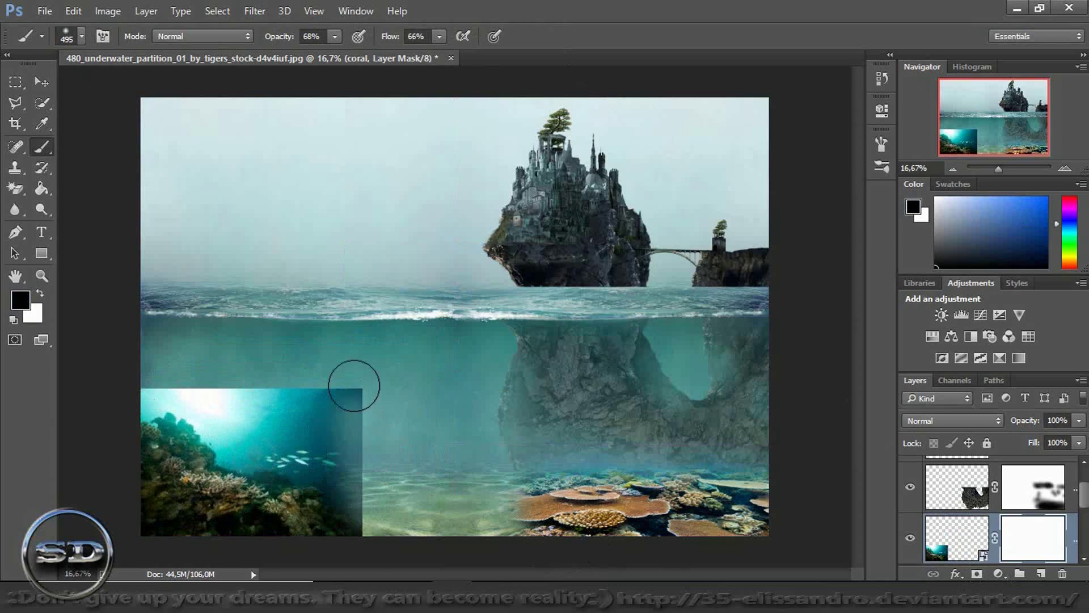
mouse_move(151, 365)
left_mouse_down()
mouse_move(365, 389)
mouse_move(372, 486)
mouse_move(346, 402)
mouse_move(236, 382)
mouse_move(146, 379)
mouse_move(117, 392)
left_mouse_up()
left_click_drag(338, 377, 377, 522)
left_click_drag(419, 486, 146, 401)
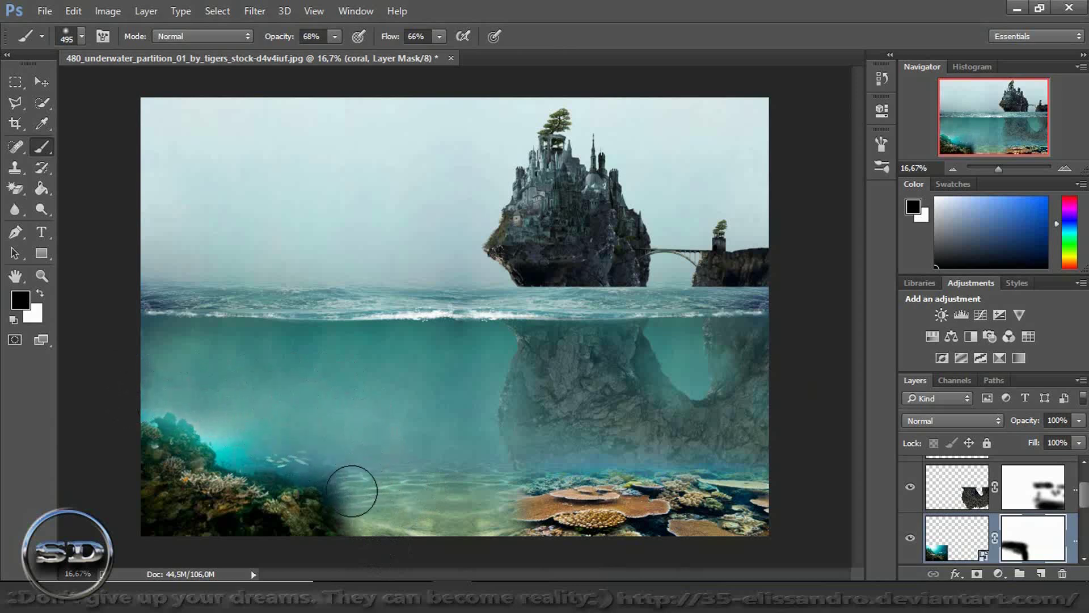
left_click_drag(371, 429, 408, 510)
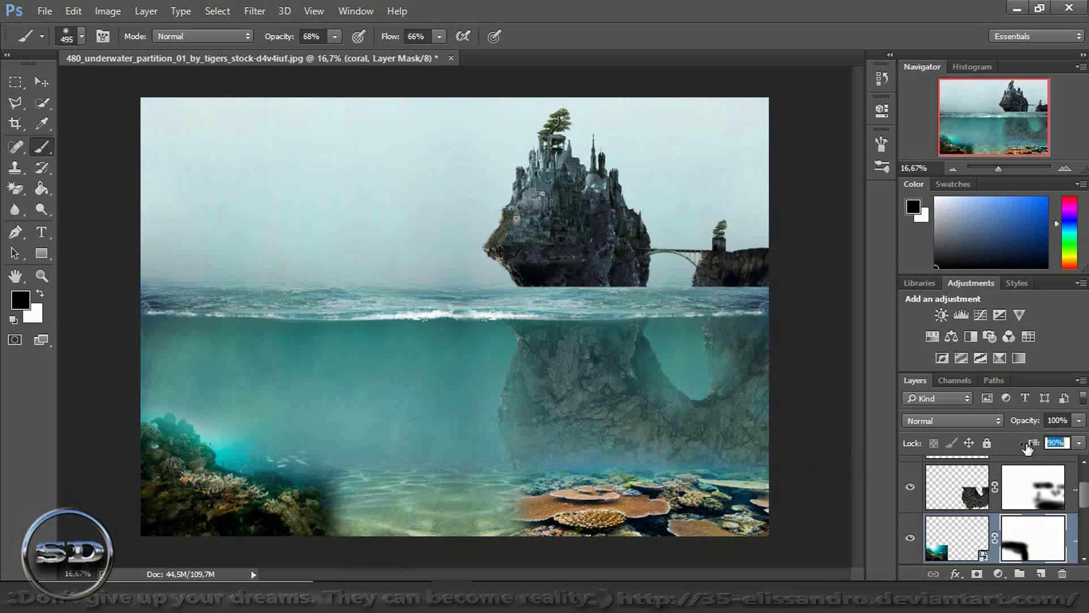
left_click_drag(1028, 448, 1023, 449)
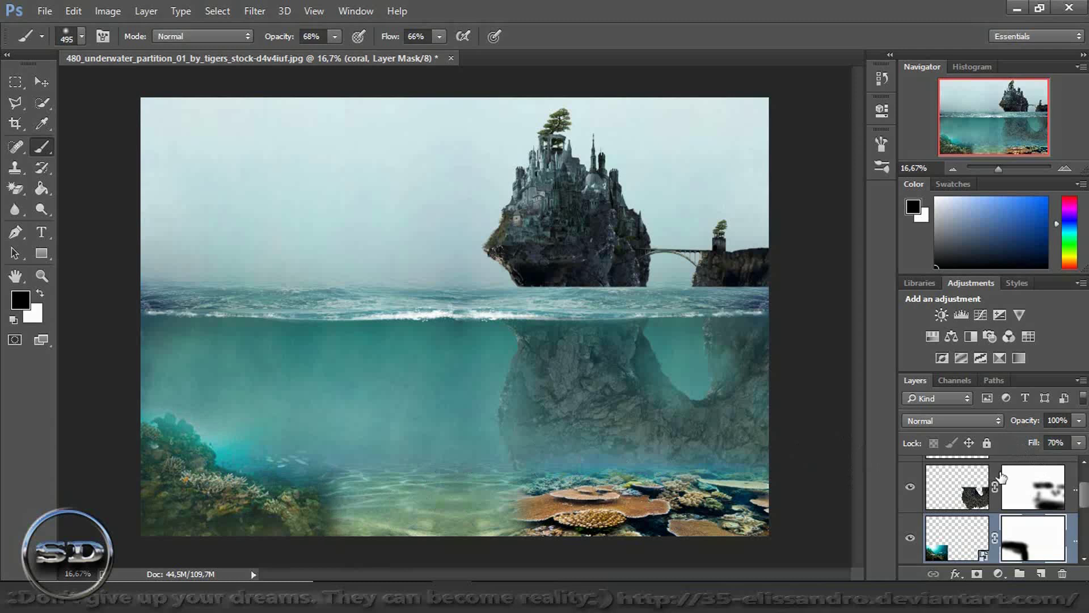
left_click_drag(1083, 498, 1007, 519)
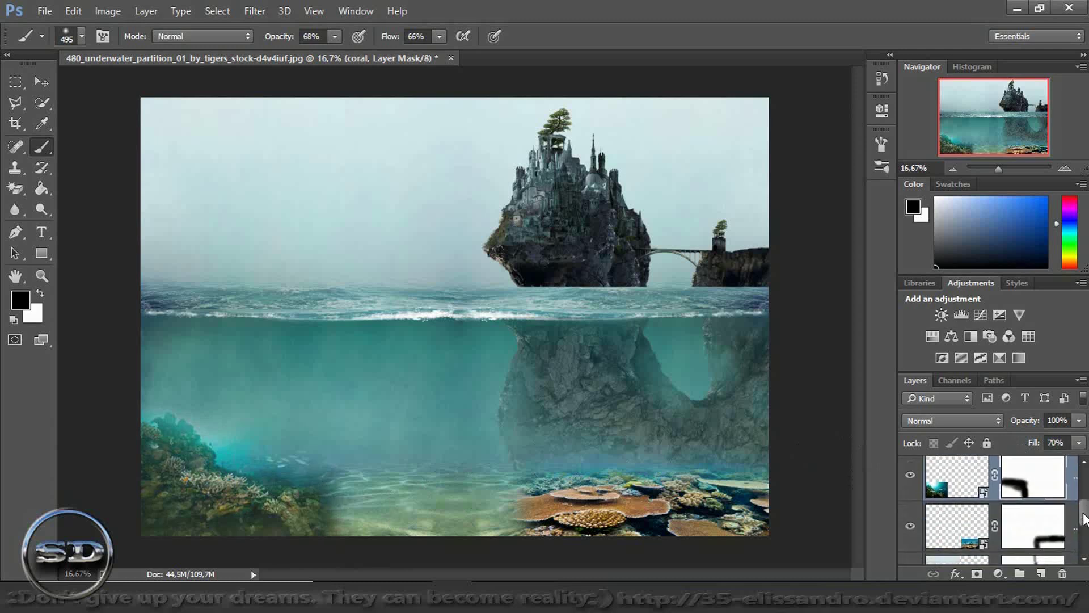
- Lower the CORALES fill and place the florida-coral_0 photo slightly lower
left_click(971, 521)
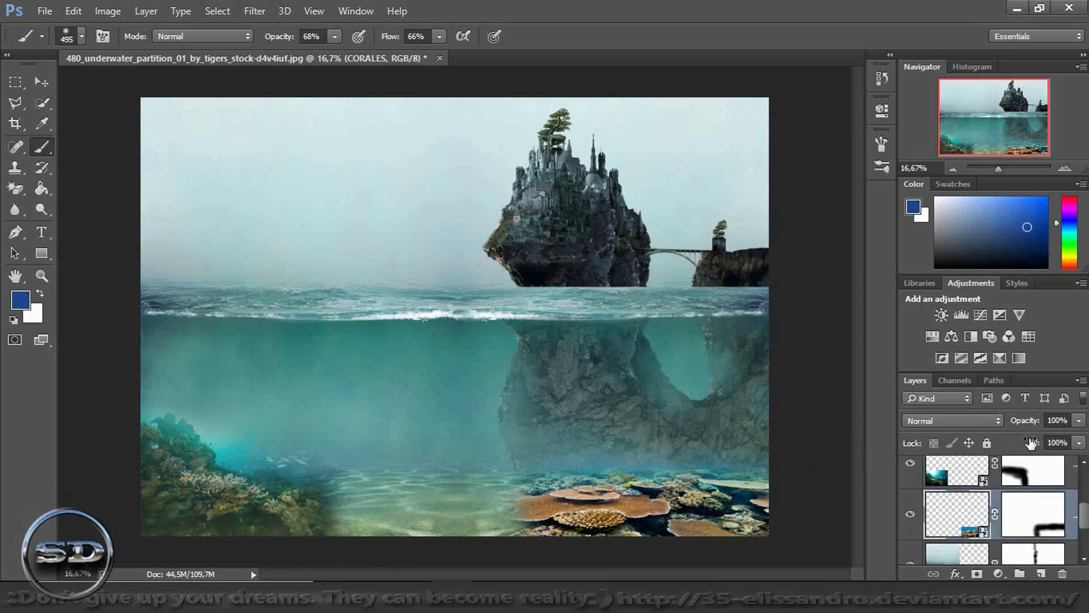
left_click_drag(1029, 447, 1015, 449)
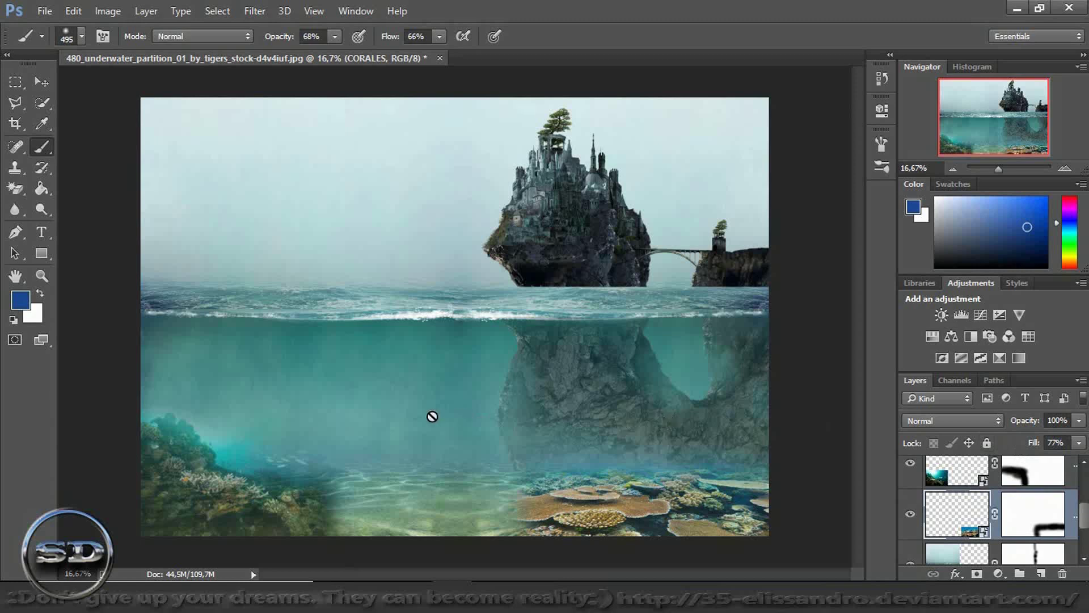
left_click_drag(432, 417, 453, 553)
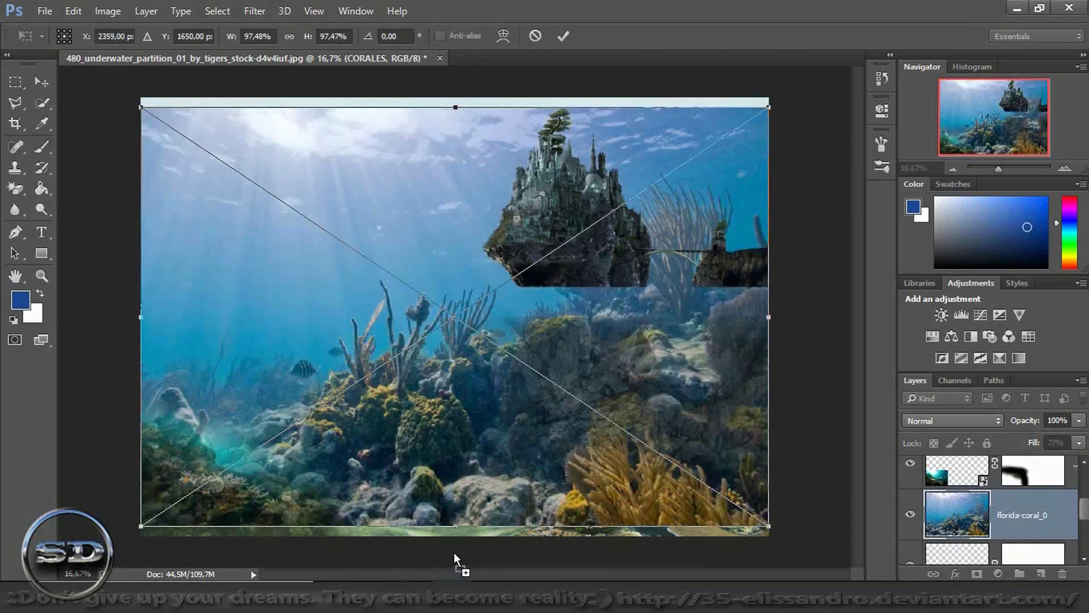
left_click_drag(460, 472, 461, 494)
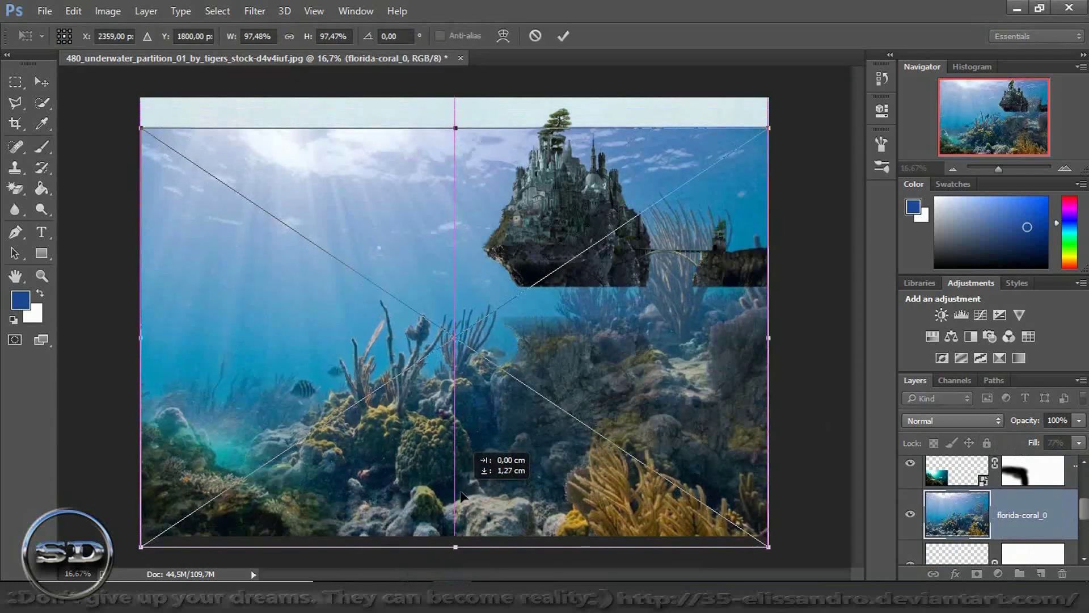
left_click(563, 38)
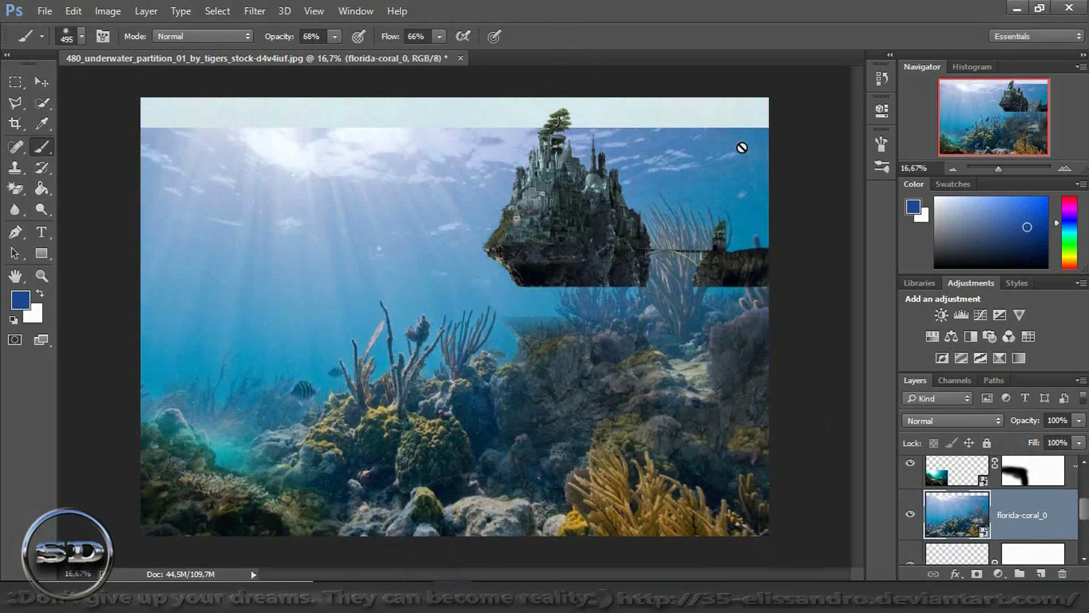
- Fill the florida-coral_0 mask with black, then paint its reef back in along the seabed
left_click(976, 573)
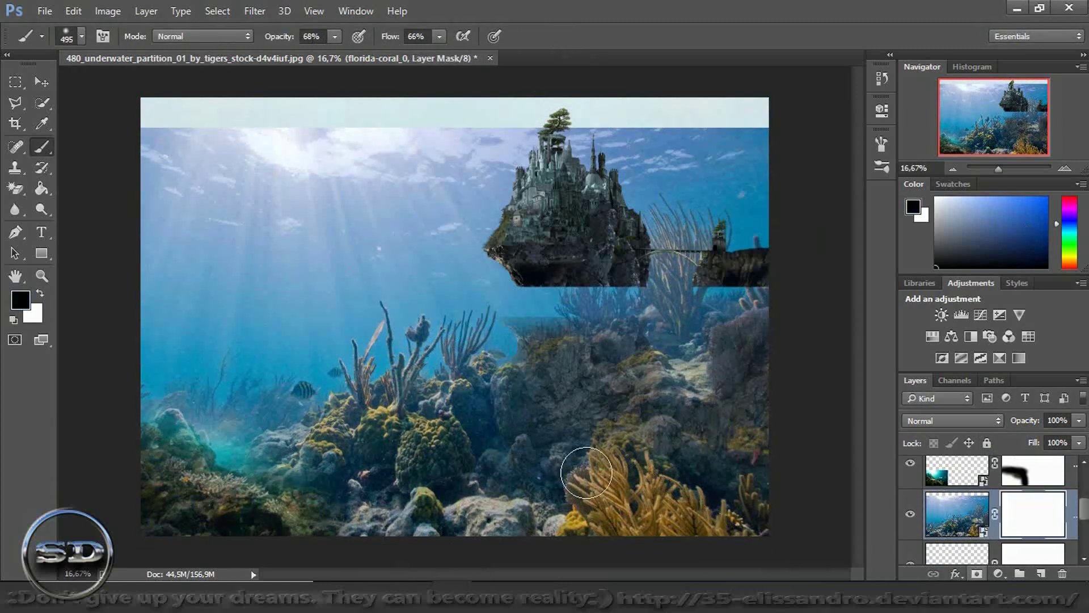
key("g")
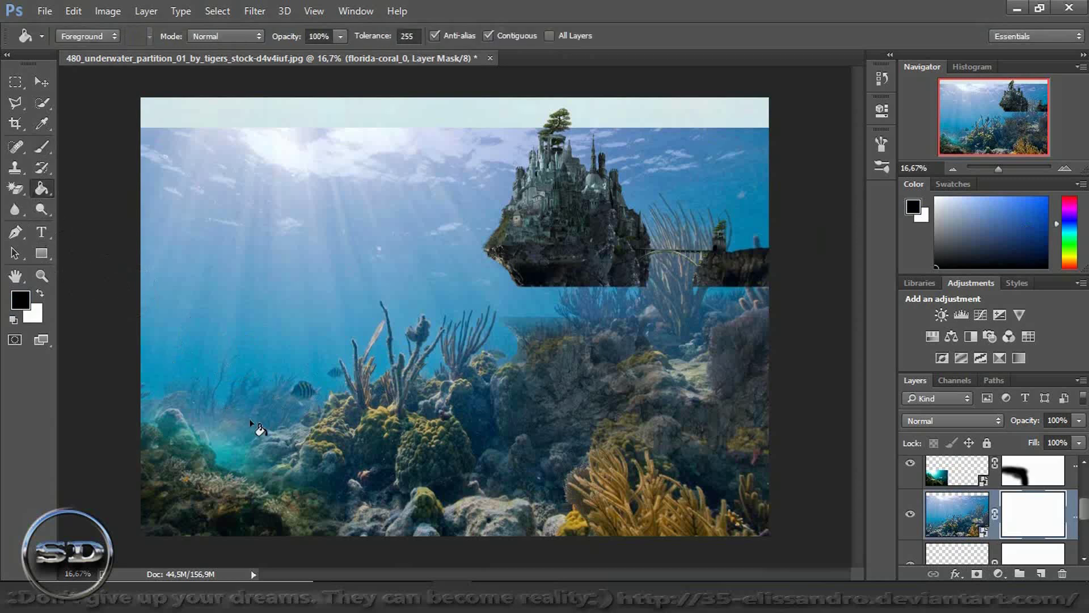
left_click(250, 418)
left_click(41, 147)
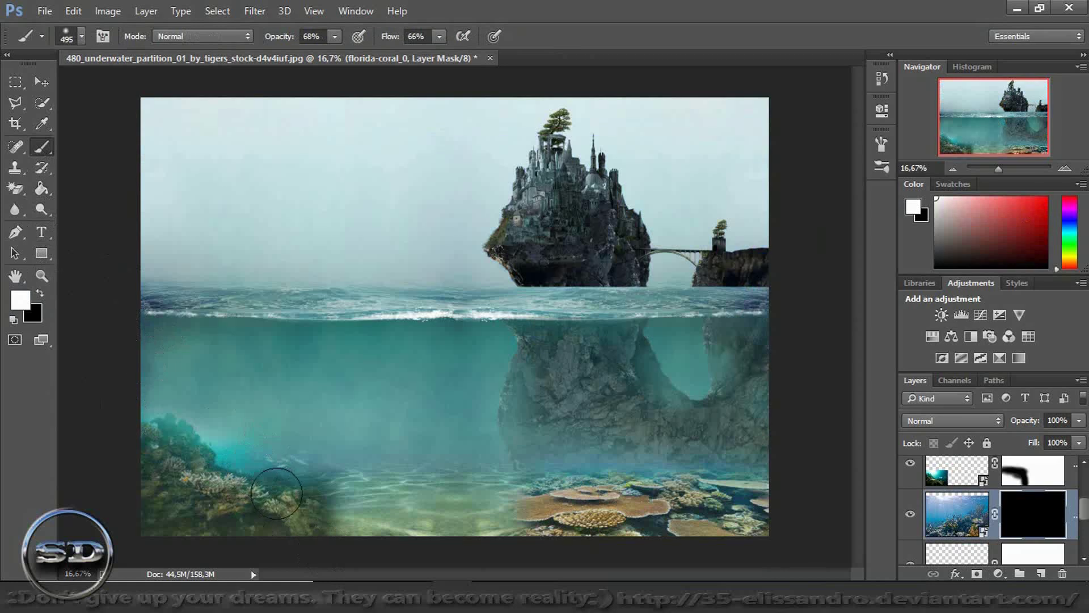
mouse_move(283, 499)
left_mouse_down()
mouse_move(231, 472)
mouse_move(436, 497)
mouse_move(527, 496)
mouse_move(556, 524)
mouse_move(242, 510)
mouse_move(133, 539)
mouse_move(420, 522)
mouse_move(562, 535)
mouse_move(627, 511)
mouse_move(742, 539)
mouse_move(800, 539)
left_mouse_up()
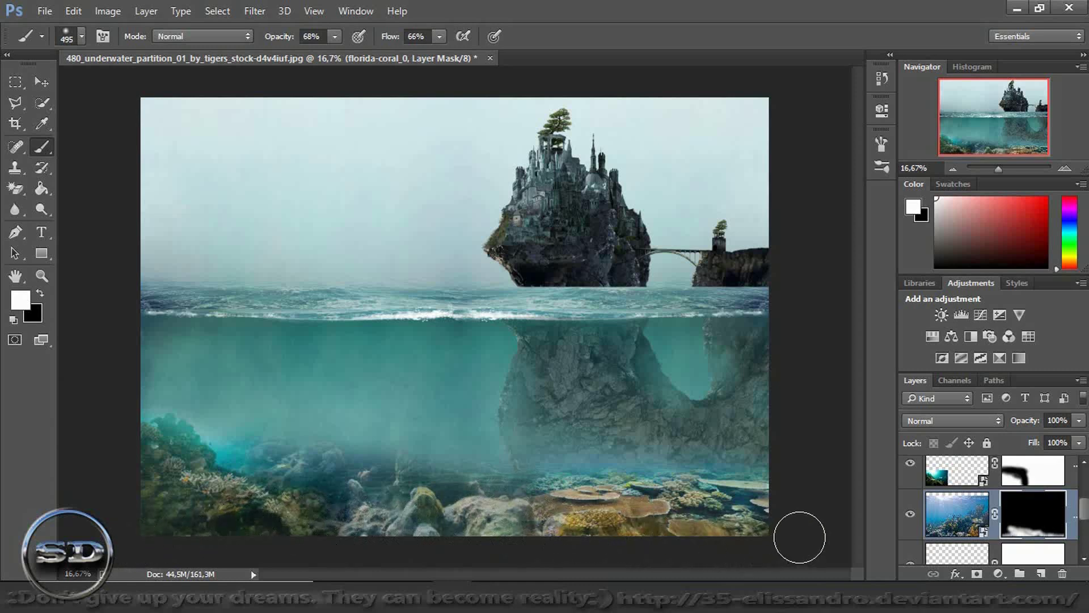
mouse_move(539, 452)
left_mouse_down()
mouse_move(761, 459)
mouse_move(591, 445)
mouse_move(526, 447)
mouse_move(486, 469)
mouse_move(299, 479)
mouse_move(227, 461)
mouse_move(236, 450)
mouse_move(431, 449)
mouse_move(406, 449)
mouse_move(457, 439)
mouse_move(467, 474)
mouse_move(499, 473)
mouse_move(511, 518)
mouse_move(622, 541)
left_mouse_up()
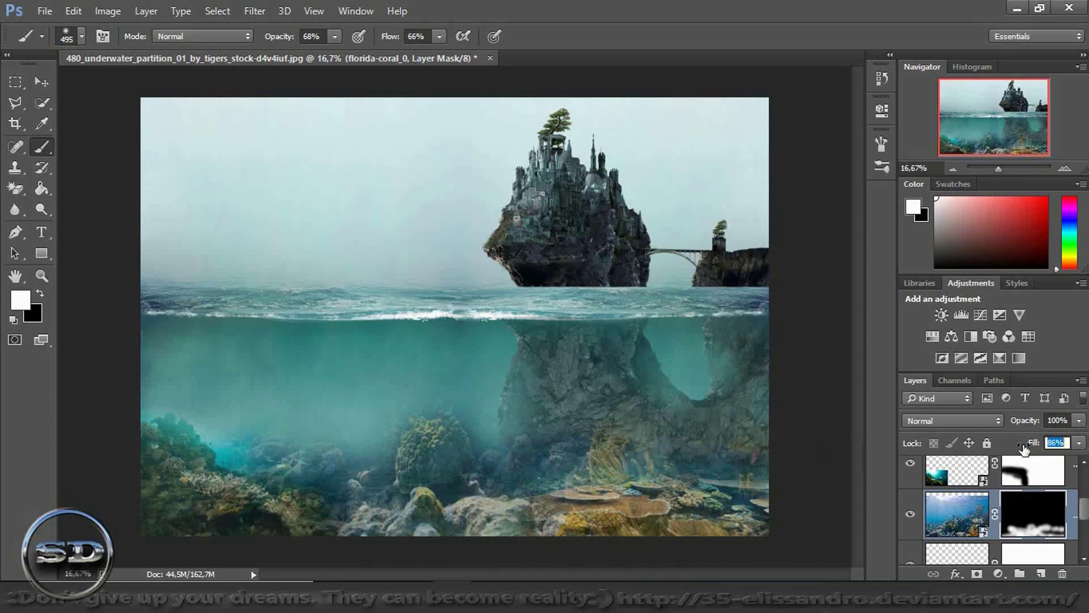
key("Return")
- Place the light-ray photo flipped horizontally and stretched from the left edge to the right edge
left_click_drag(433, 526, 433, 526)
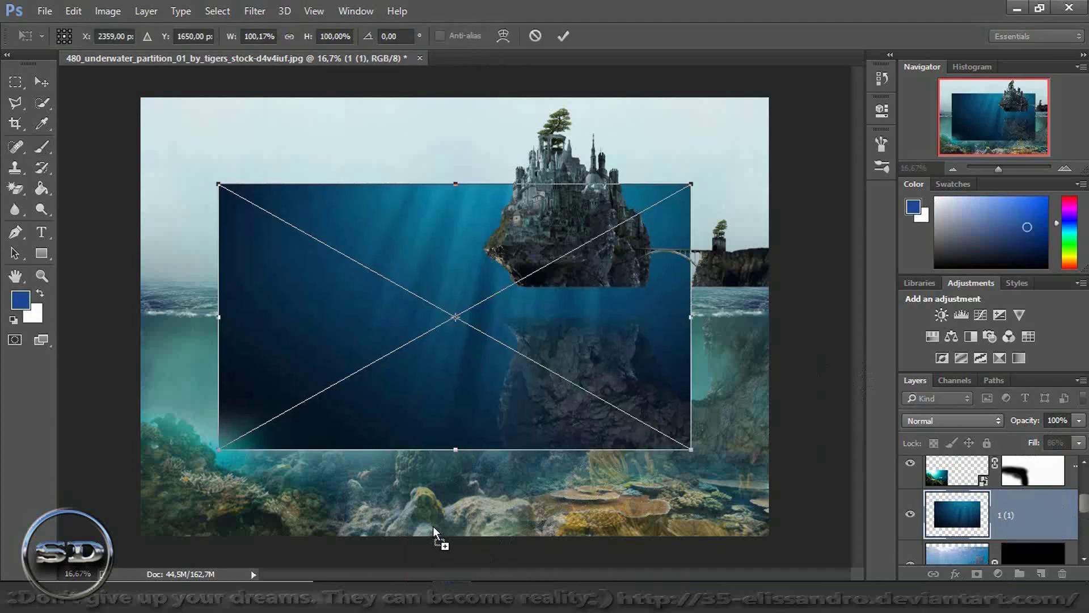
left_click_drag(451, 448, 420, 516)
right_click(420, 513)
left_click(466, 484)
left_click_drag(464, 489, 409, 525)
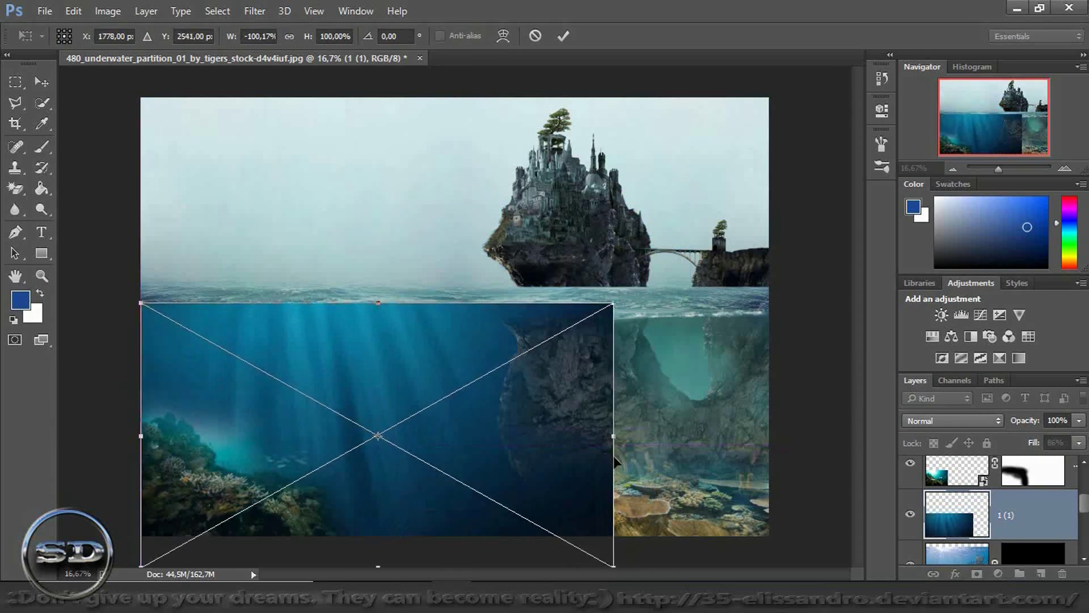
left_click_drag(613, 438, 768, 436)
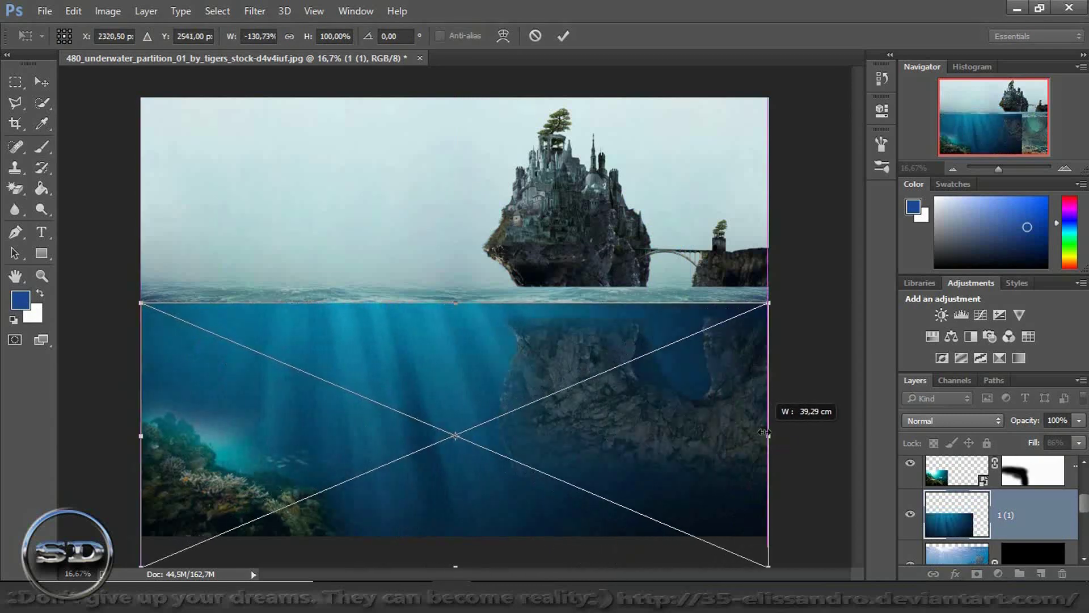
left_click(562, 36)
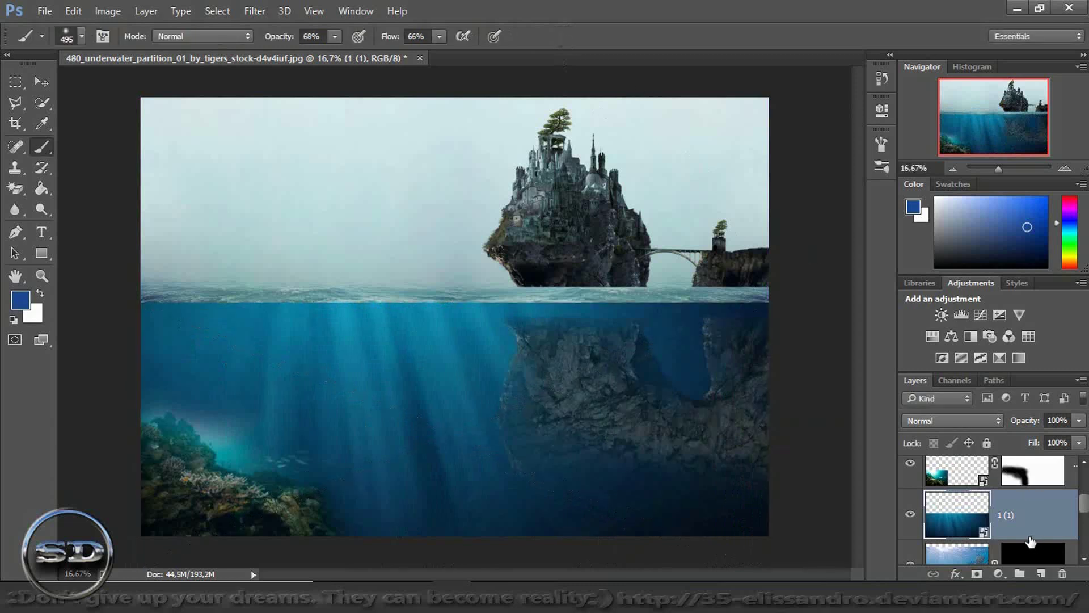
- Lower the light-ray layer's fill to 72% and select a band around the waterline
mouse_move(1031, 541)
left_mouse_down()
mouse_move(984, 419)
mouse_move(969, 514)
left_mouse_up()
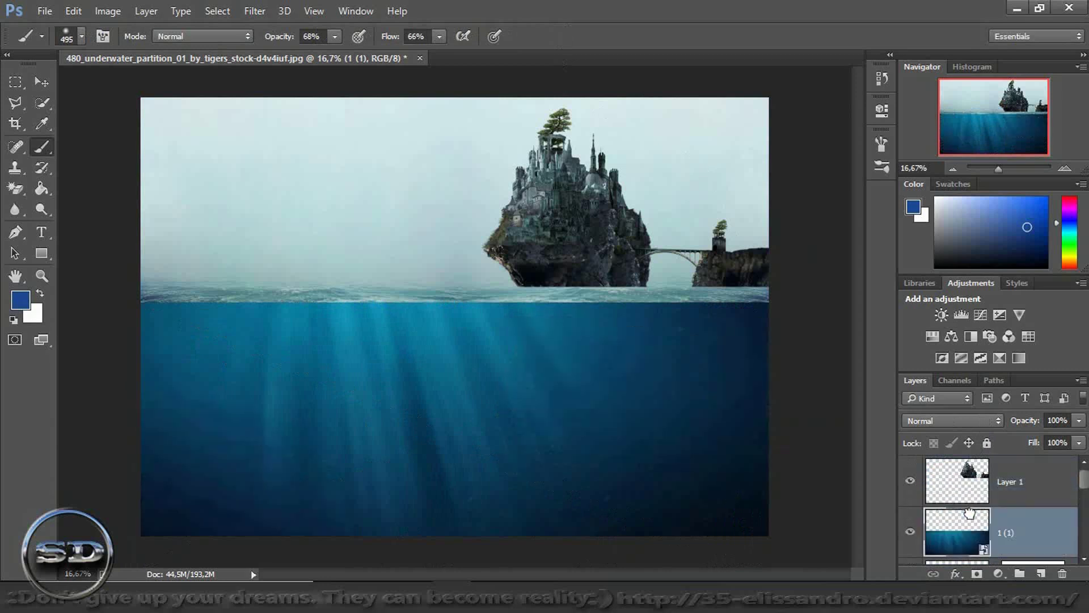
left_click(910, 534)
left_click_drag(1040, 445, 1016, 445)
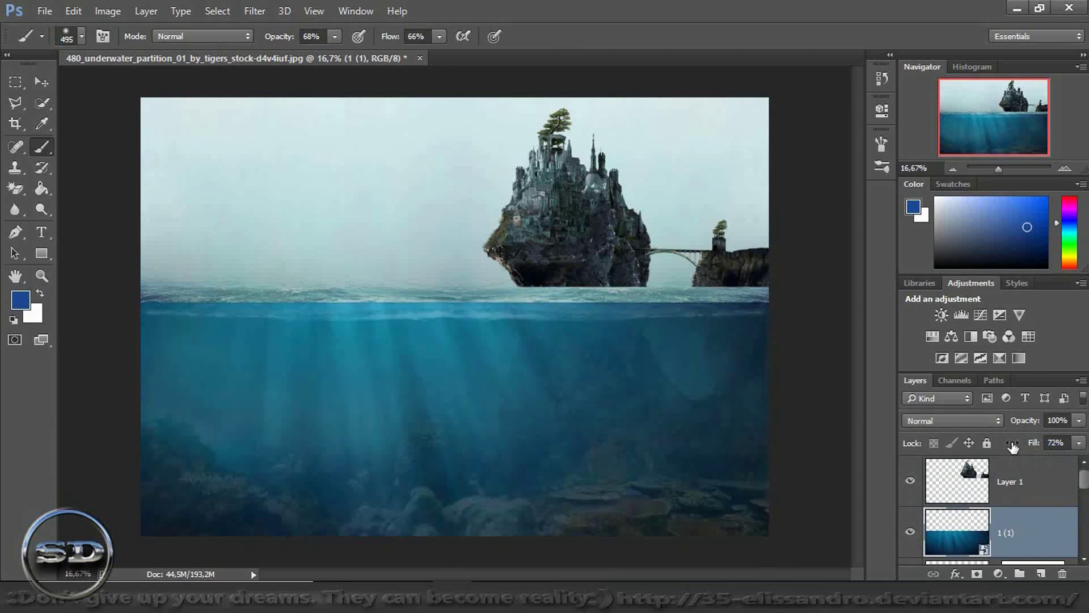
left_click(15, 82)
mouse_move(141, 227)
left_mouse_down()
mouse_move(386, 314)
mouse_move(796, 314)
left_mouse_up()
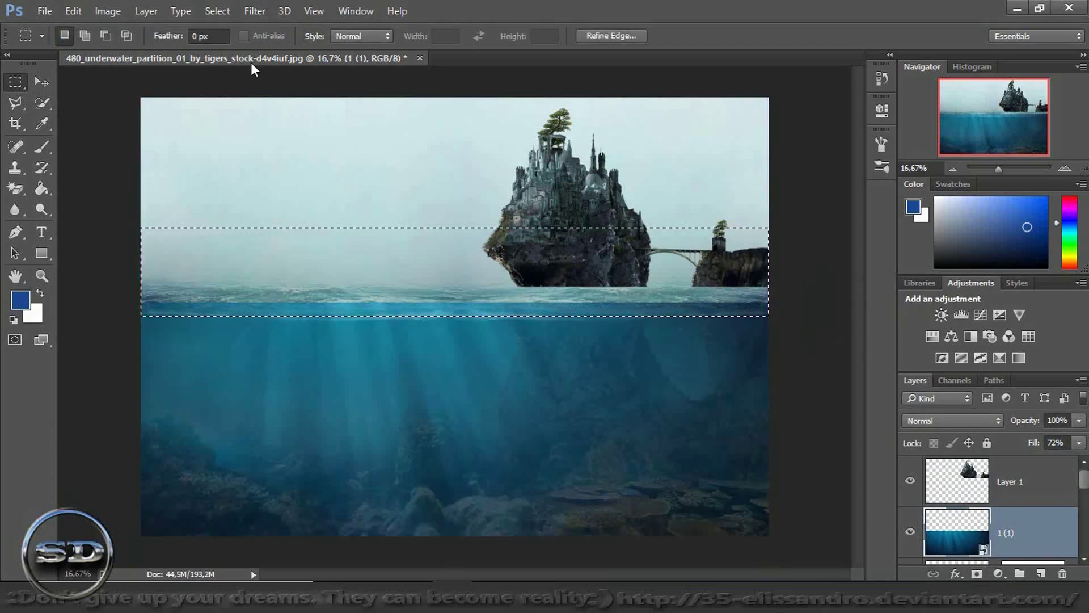
- Invert the selection and mask layer 1 (1) outside the waterline band
left_click(216, 11)
left_click(230, 73)
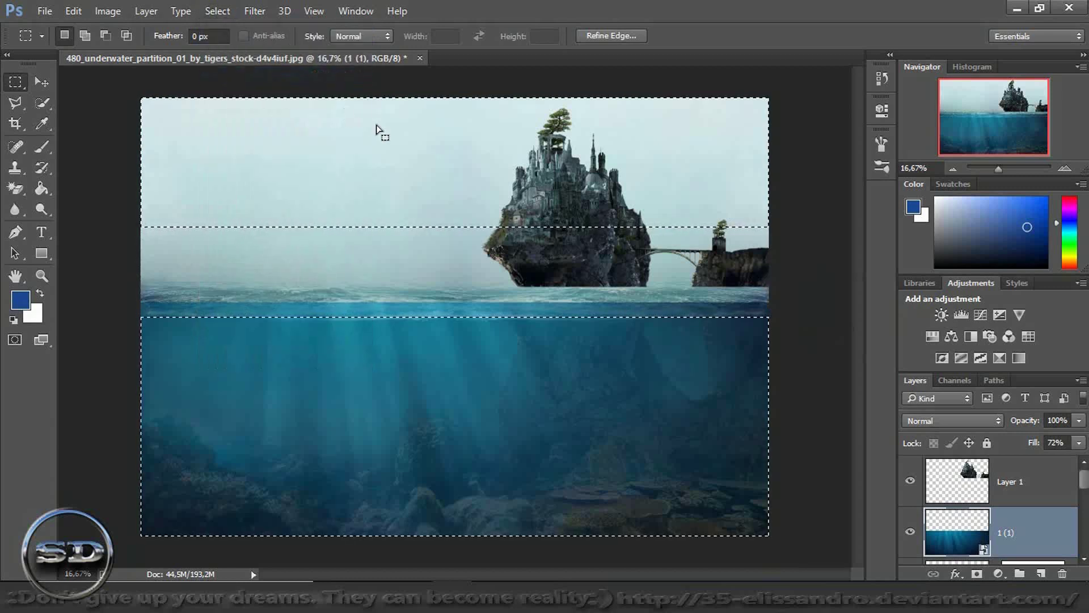
left_click(976, 575)
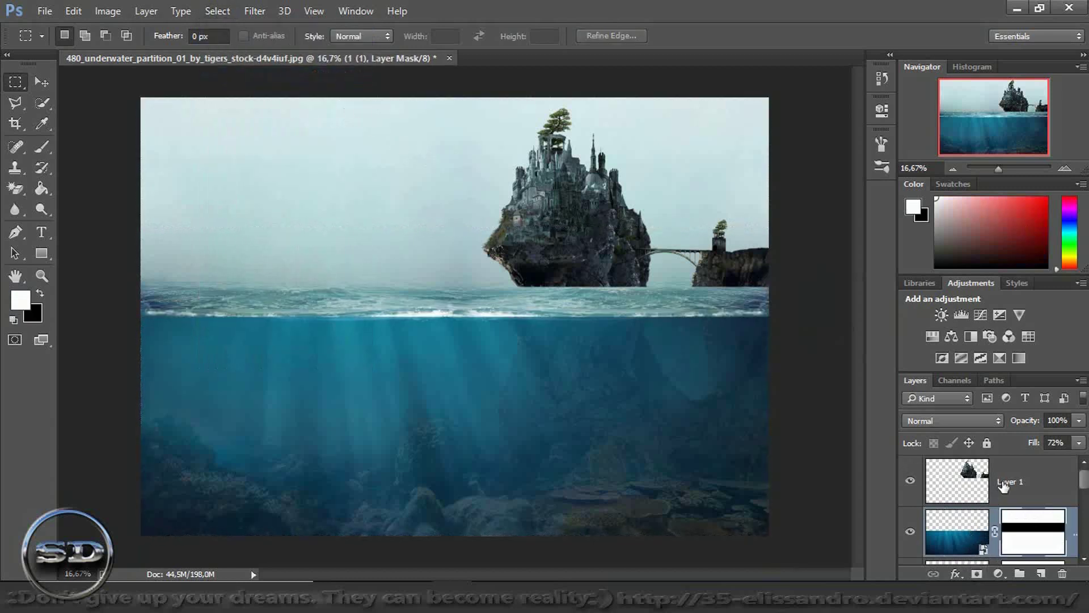
- Blend the underwater layer in Soft Light mode with its fill at 100%
left_click_drag(1034, 443, 1024, 426)
left_click(980, 419)
left_click(938, 264)
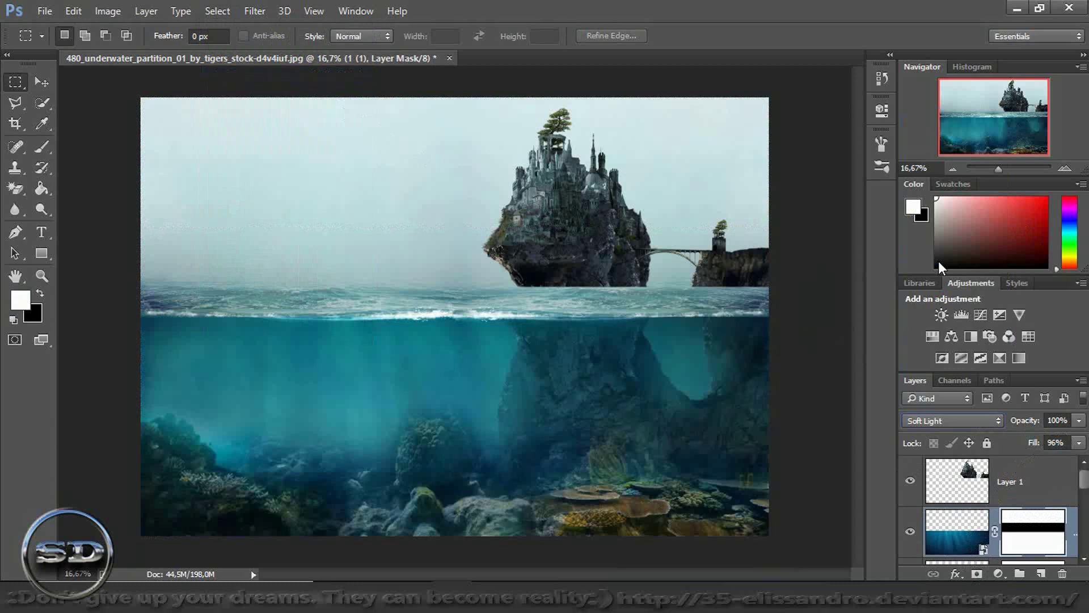
left_click(909, 534)
left_click(935, 542)
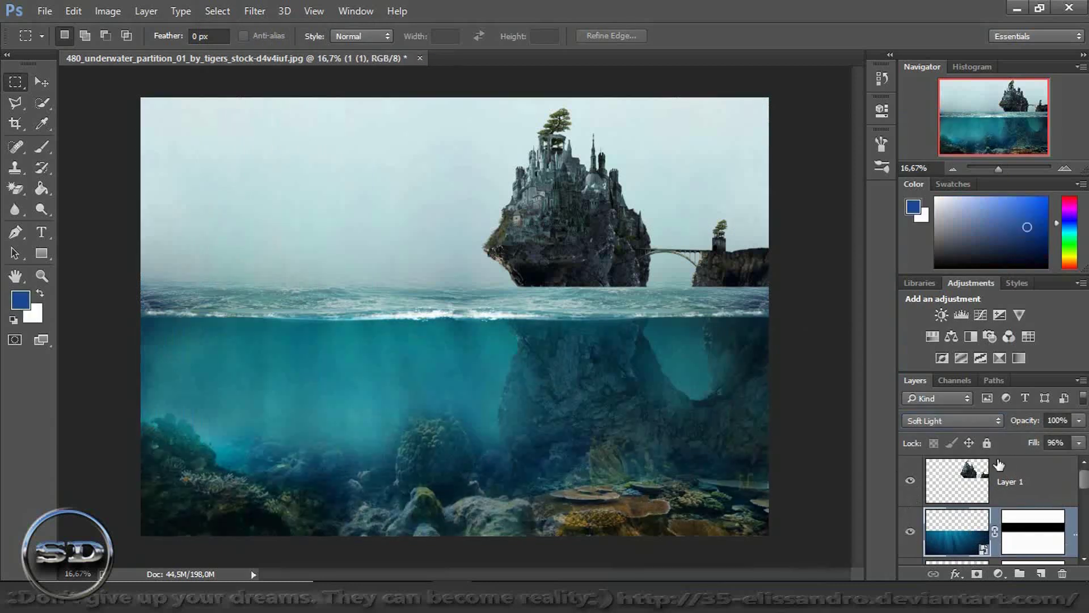
left_click(1061, 443)
type("100")
key("Return")
- Duplicate the underwater layer and paint its mask black along the horizon
key("ctrl+j")
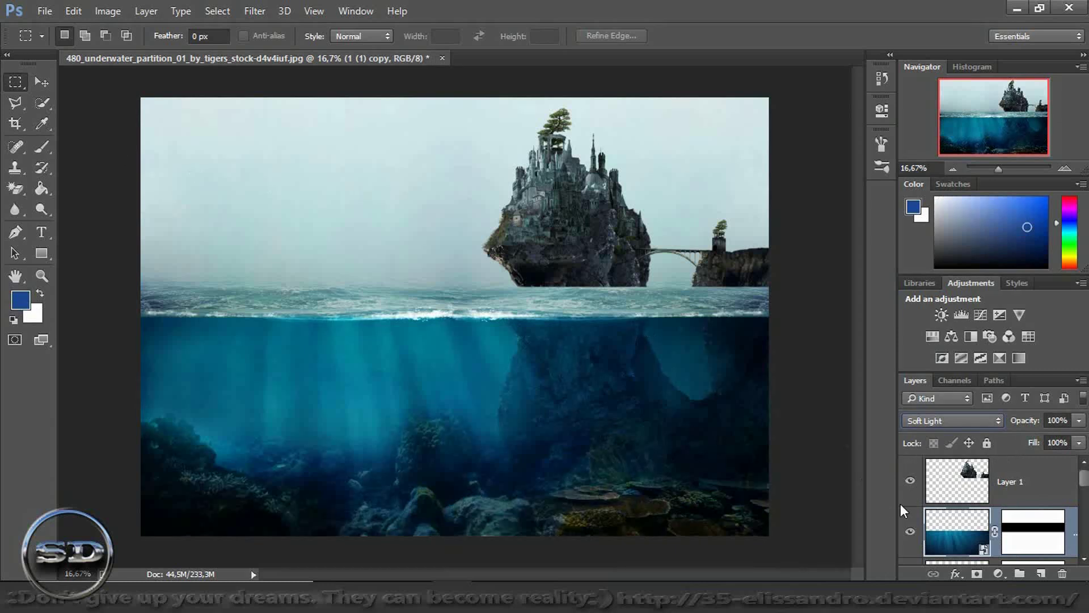
left_click(1051, 522)
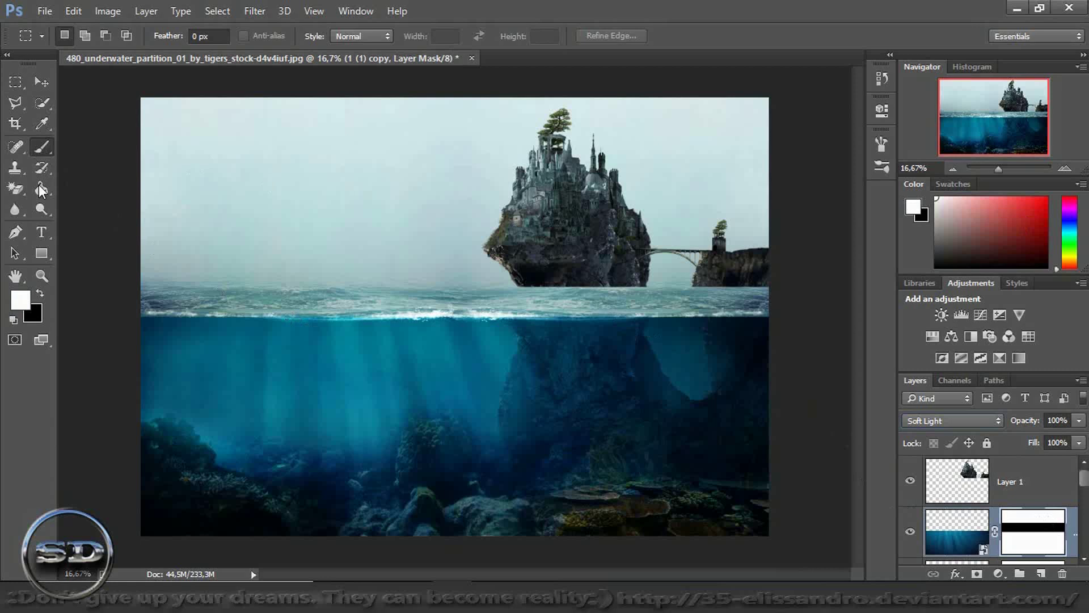
left_click(41, 147)
left_click(39, 293)
left_click_drag(159, 295, 573, 298)
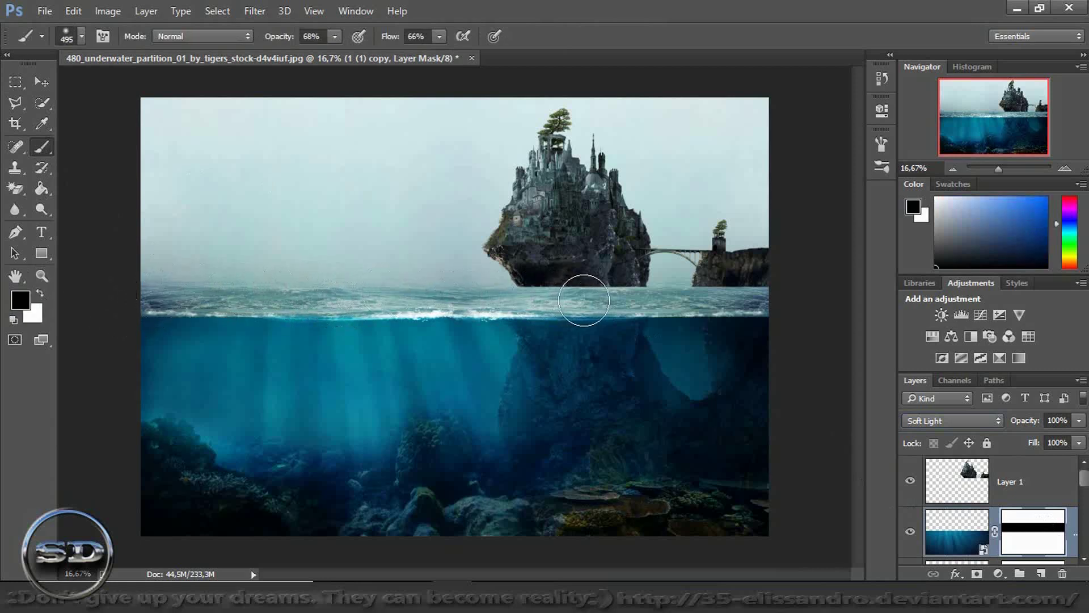
left_click_drag(573, 298, 817, 296)
- Place the Expedição Antártica cloudy sky photo above the Layer 0 copy at 94.36% scale
left_click_drag(1084, 485, 1080, 549)
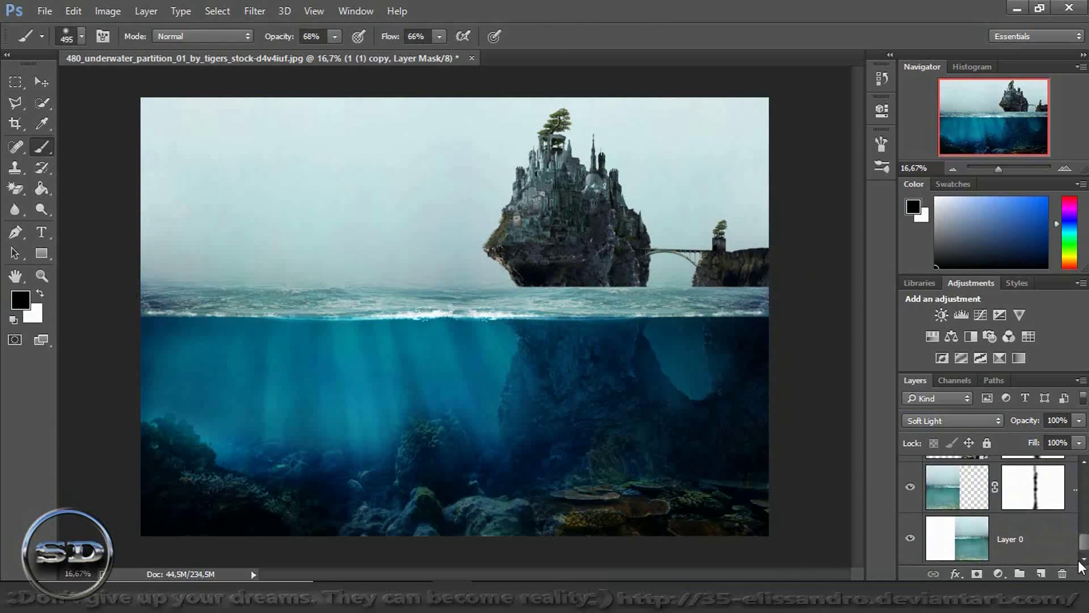
left_click(980, 497)
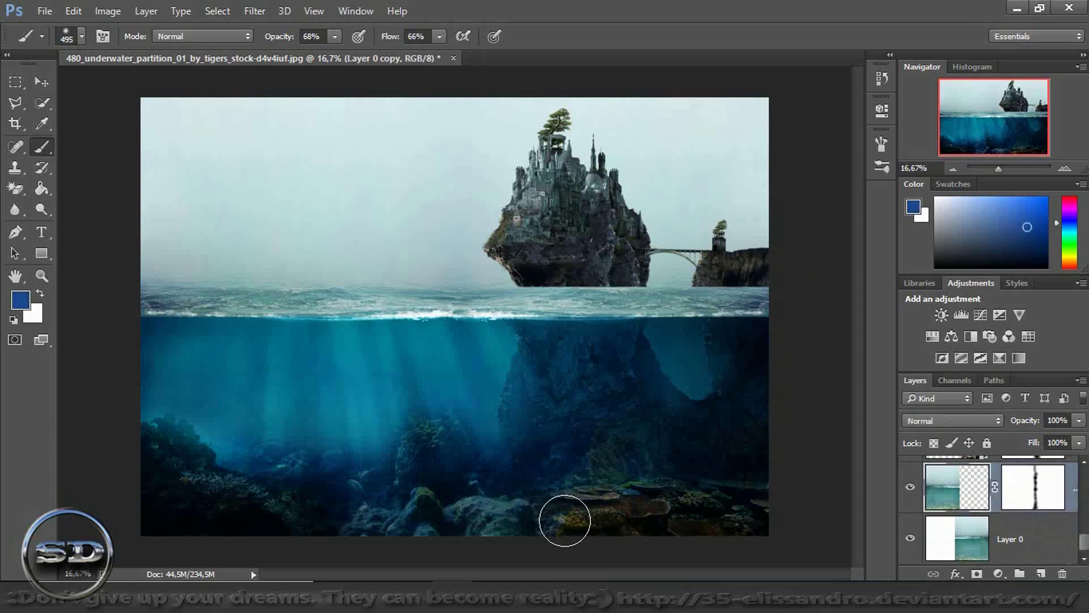
left_click_drag(565, 520, 447, 537)
- Flip the sky photo horizontally, raise it, and stretch it to the canvas's right edge
left_click_drag(459, 483, 460, 466)
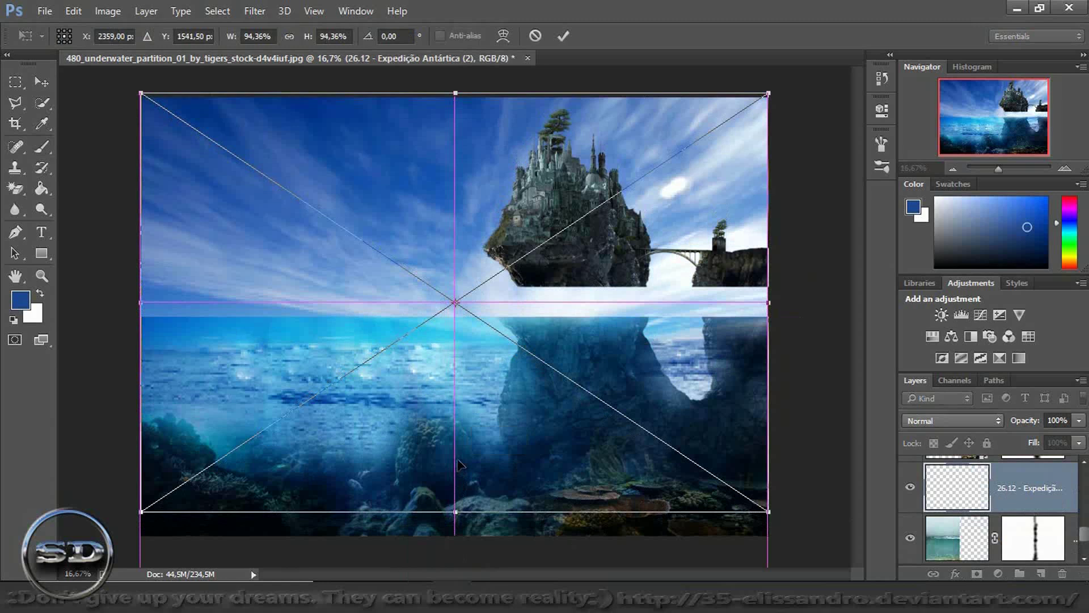
right_click(456, 461)
left_click(497, 429)
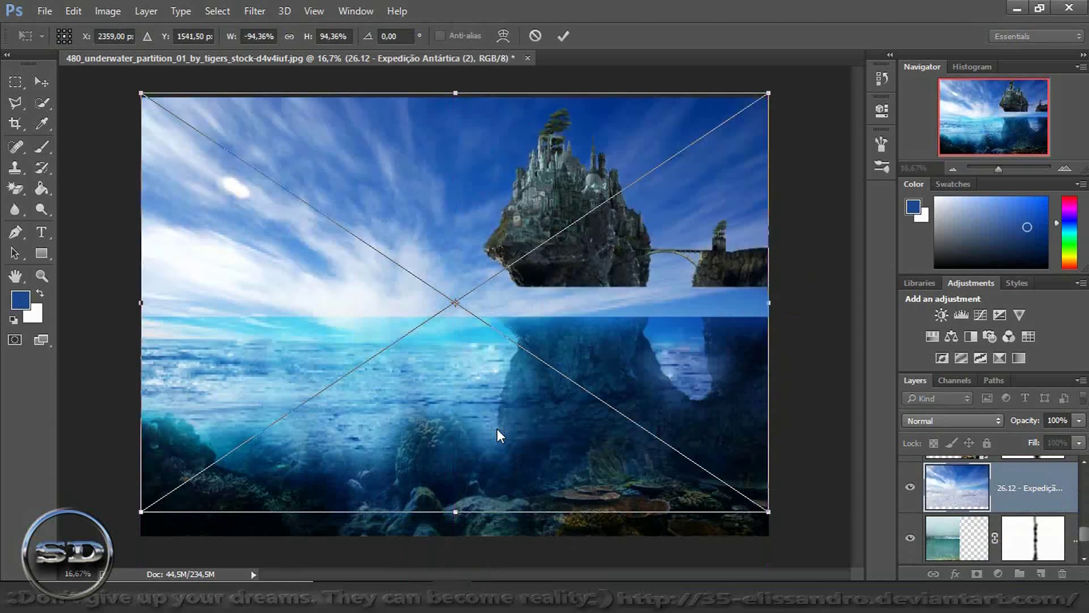
mouse_move(573, 368)
left_mouse_down()
mouse_move(560, 287)
mouse_move(560, 343)
left_mouse_up()
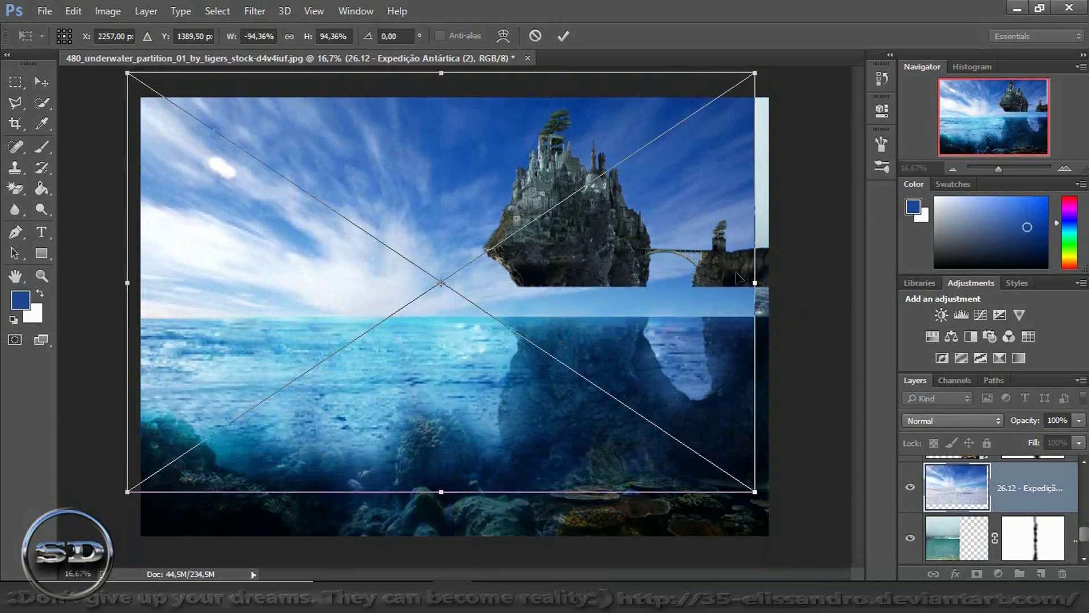
left_click_drag(754, 282, 773, 282)
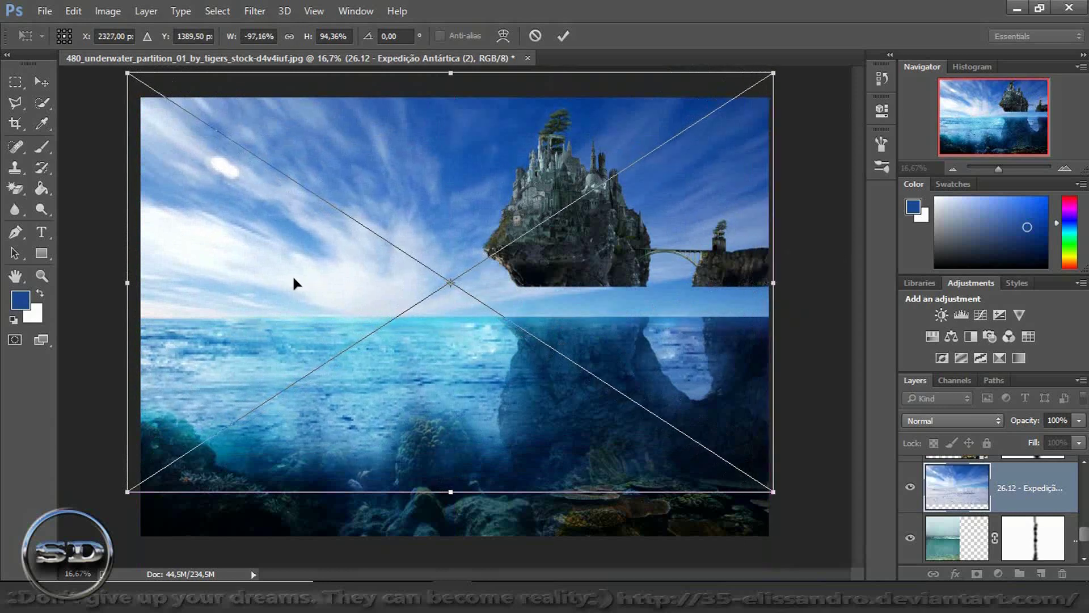
key("b")
left_click(562, 42)
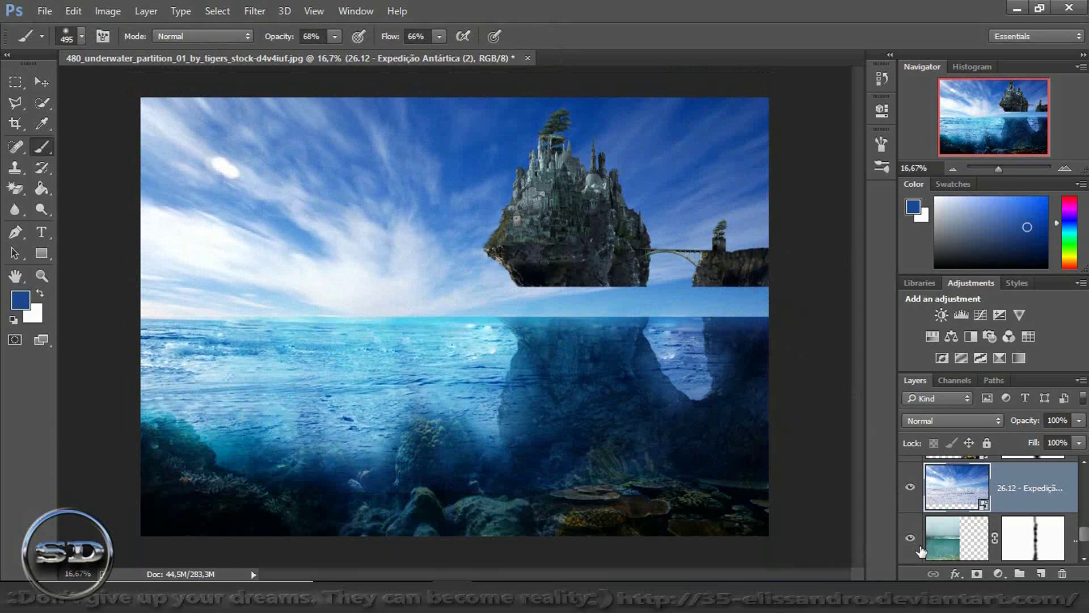
- Mask the sky photo with a gradient that fades it out below the horizon
left_click(976, 574)
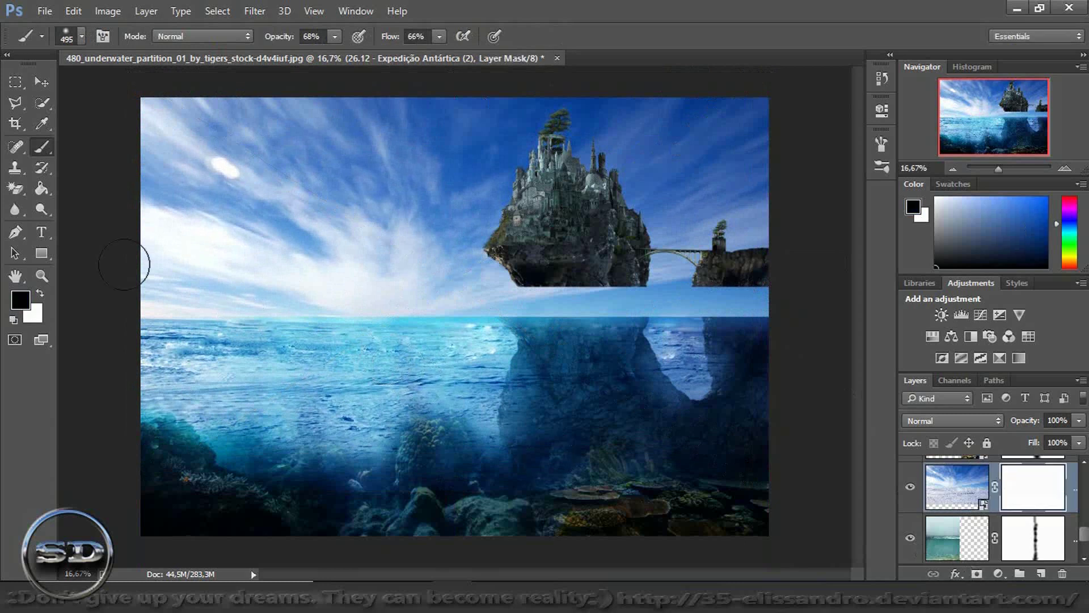
left_click(40, 190)
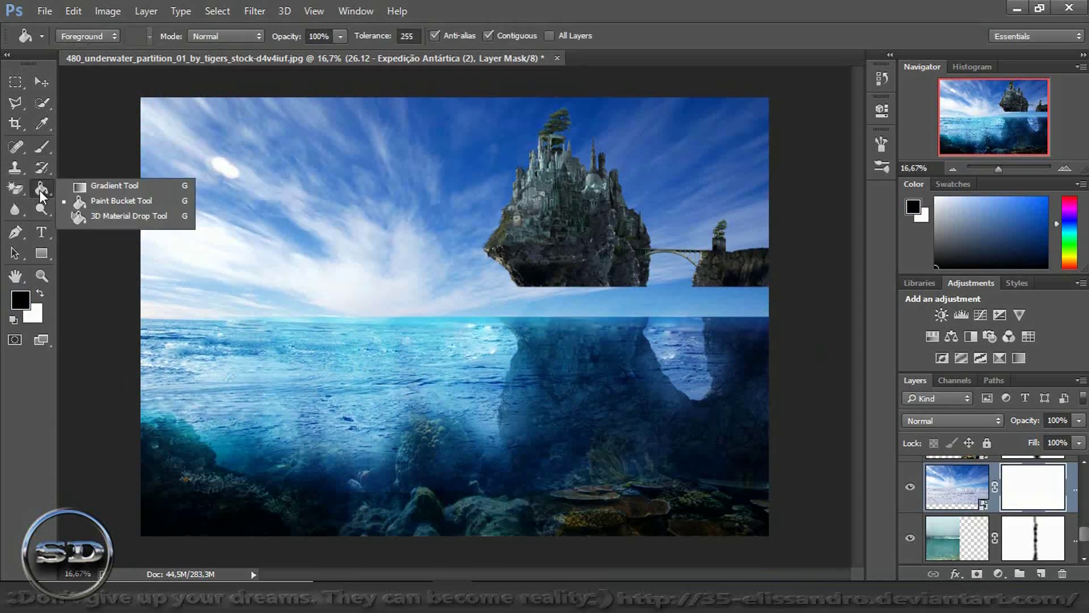
left_click(82, 187)
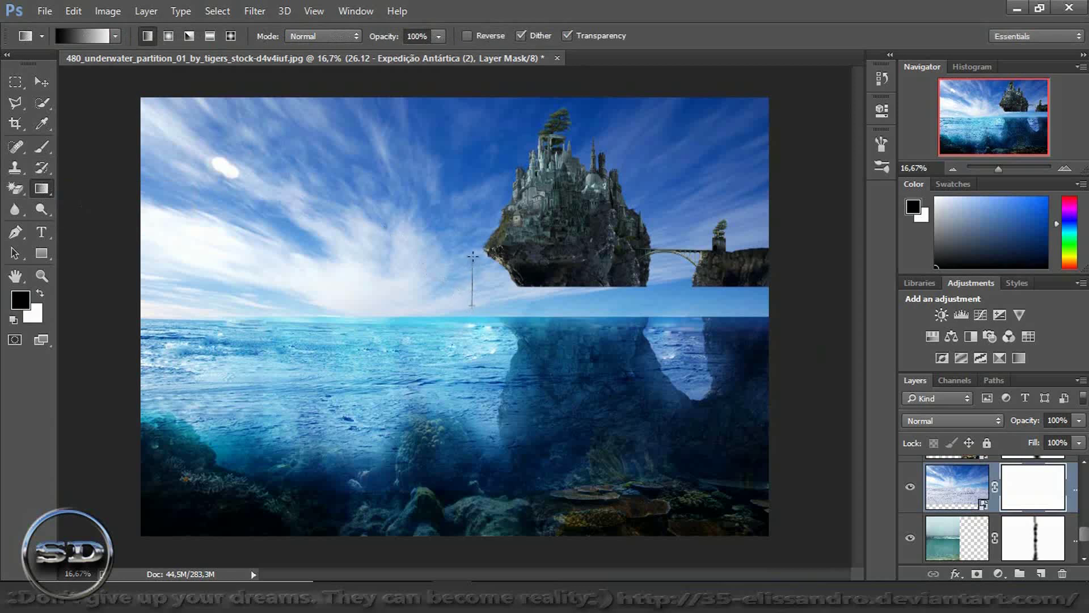
left_click_drag(472, 306, 472, 257)
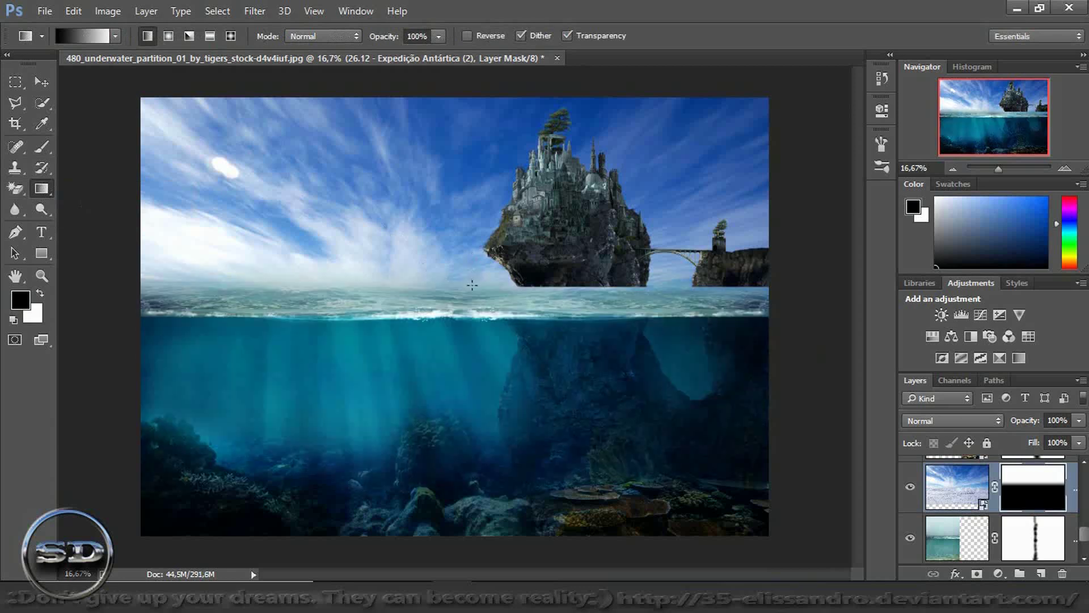
left_click_drag(471, 258, 476, 225)
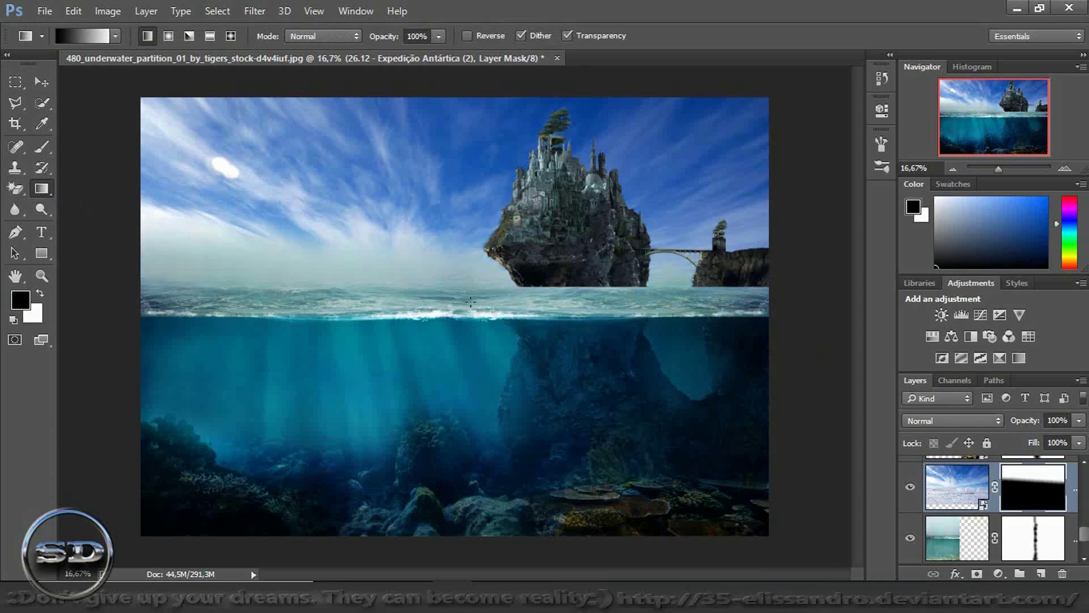
left_click_drag(471, 262, 471, 262)
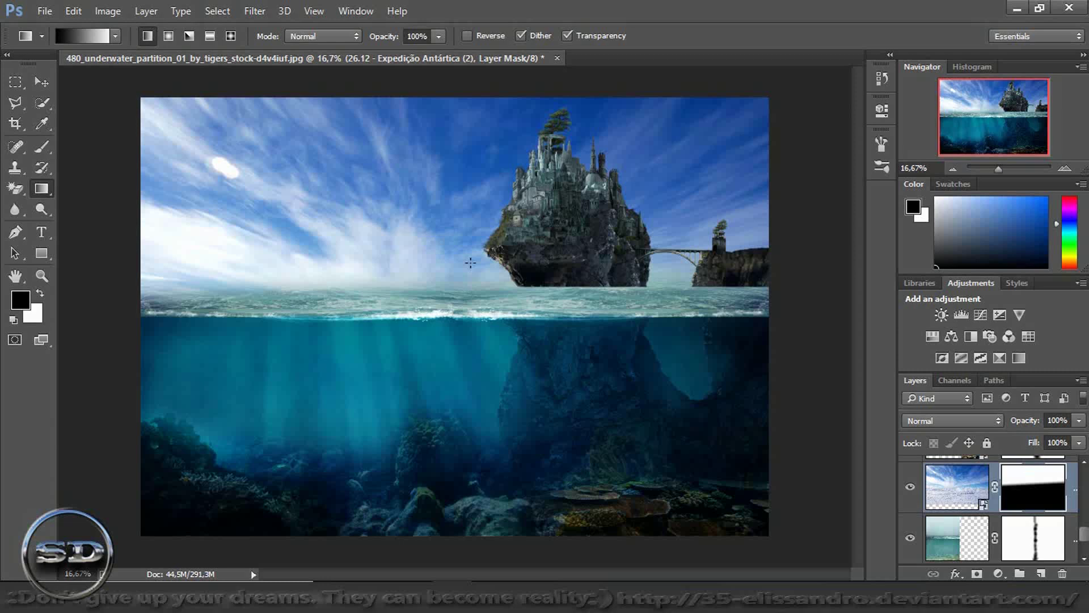
- Lower the sky layer's fill to 80% and compare it on and off
left_click_drag(1035, 448, 1027, 449)
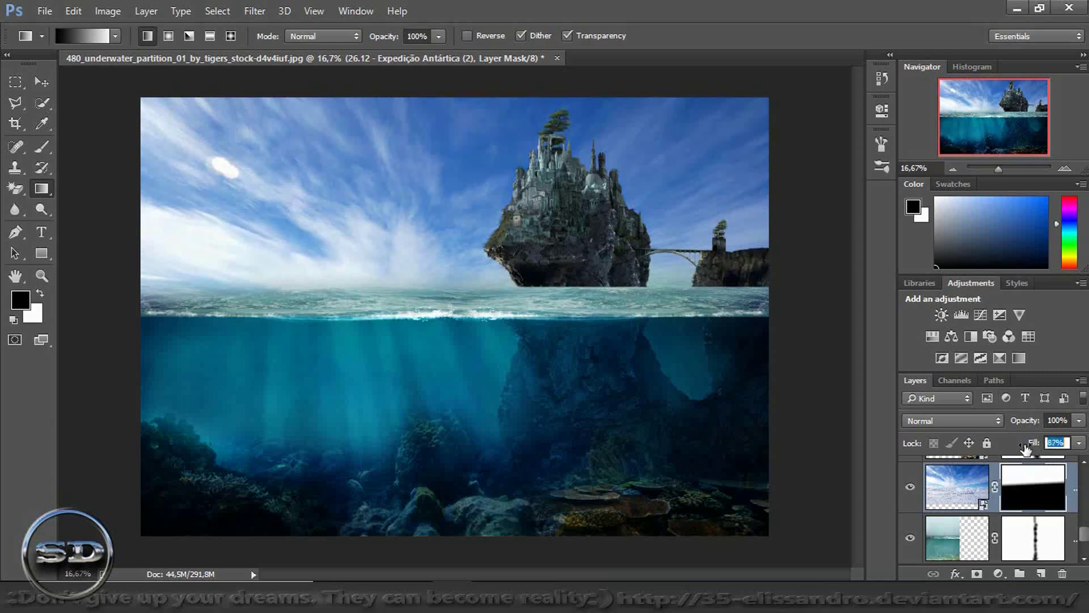
left_click_drag(1026, 449, 1015, 450)
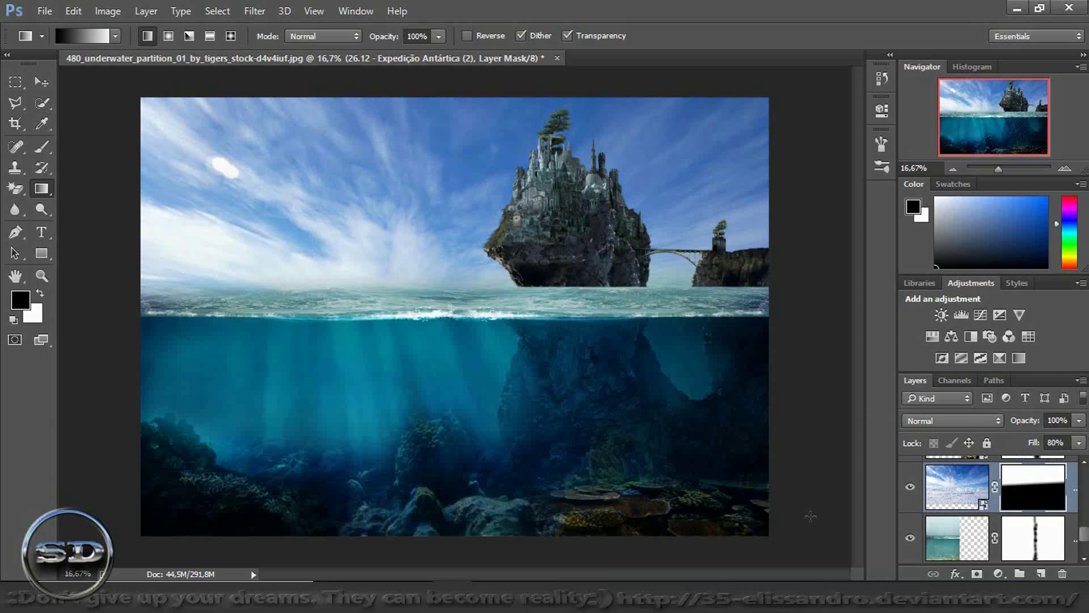
left_click(910, 489)
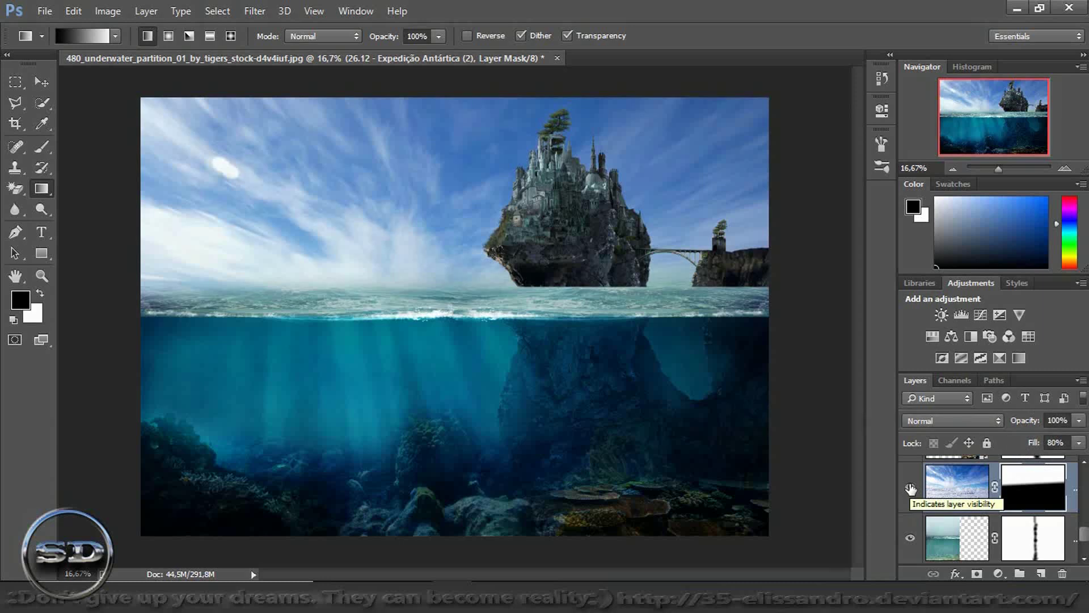
scroll(1083, 533, "up", 1)
left_click_drag(1084, 534, 1083, 476)
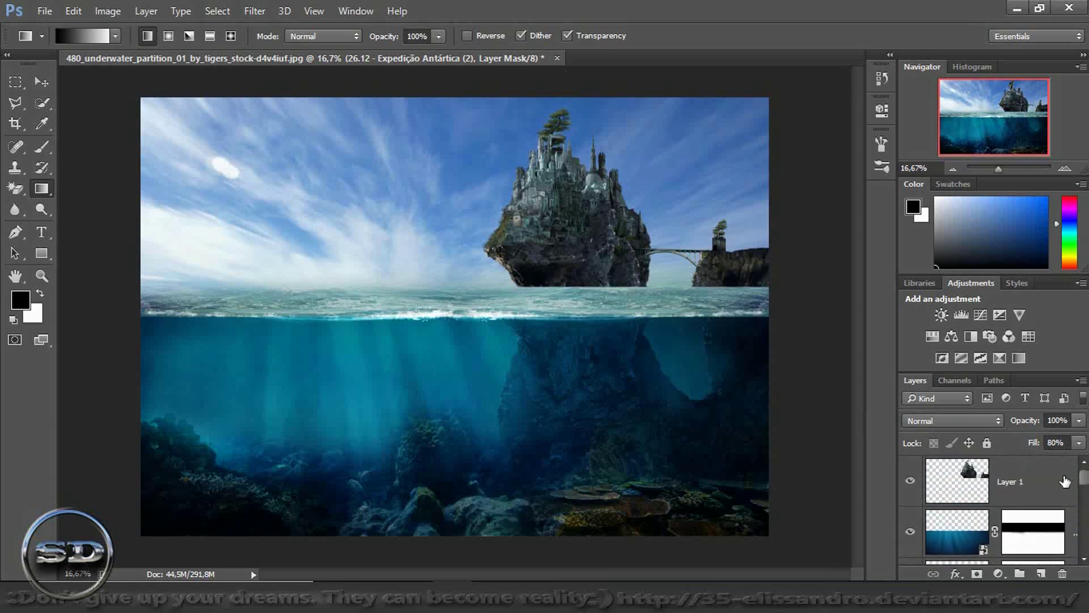
left_click(974, 525)
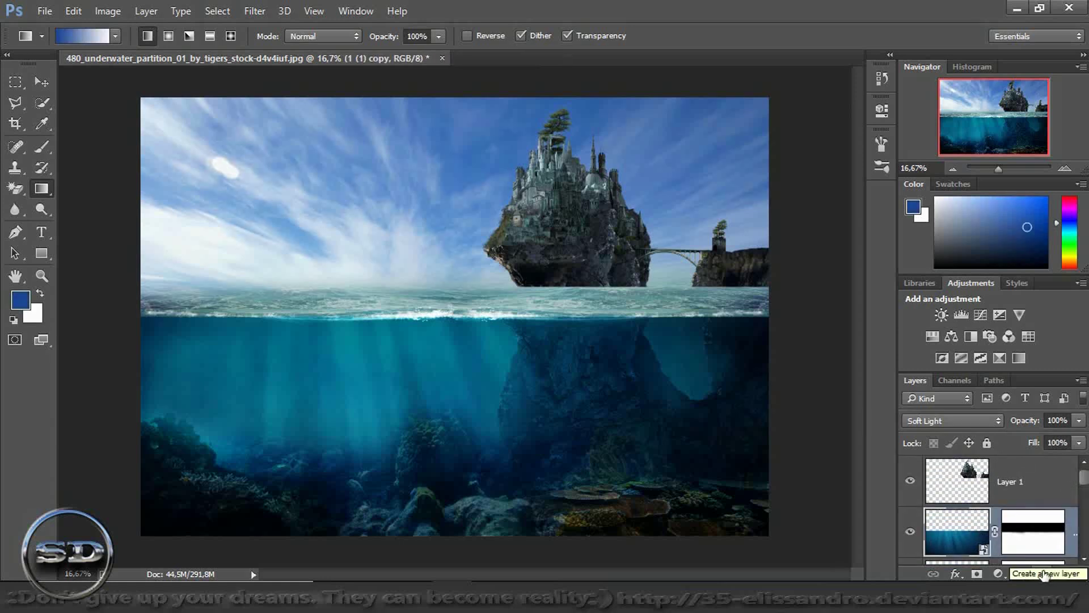
left_click_drag(974, 534, 445, 447)
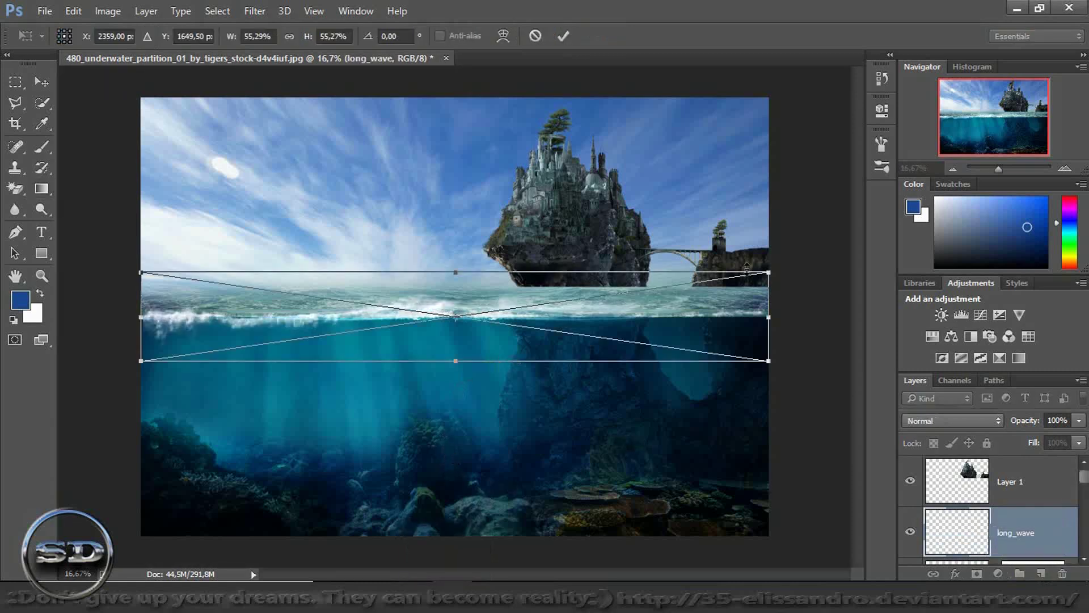
- Tilt, widen and flatten the long_wave strip to sit along the waterline
left_click_drag(790, 282, 787, 286)
left_click_drag(769, 327, 851, 327)
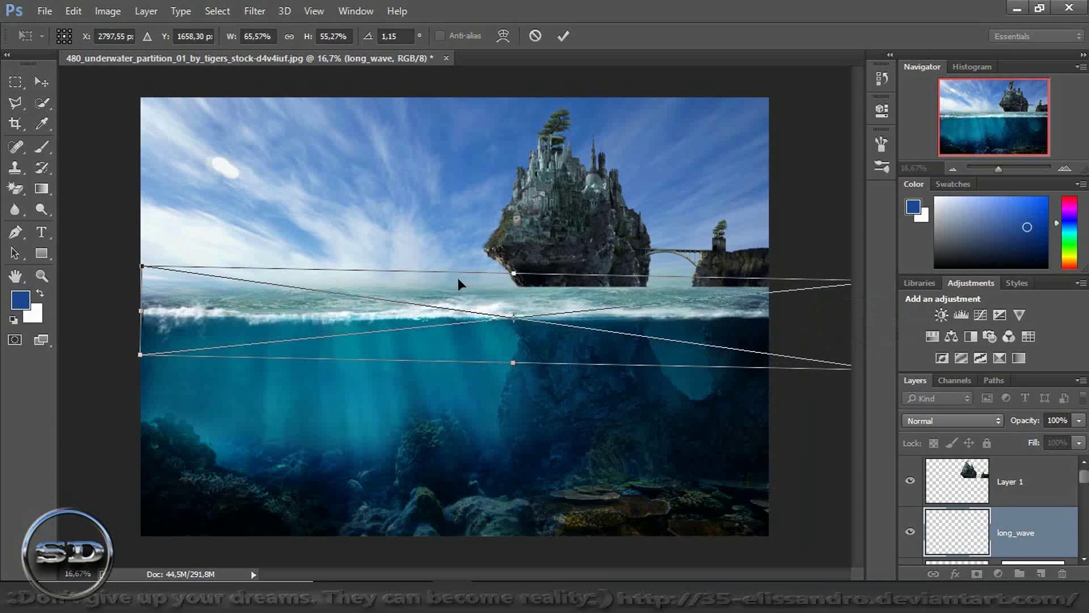
left_click_drag(514, 275, 513, 287)
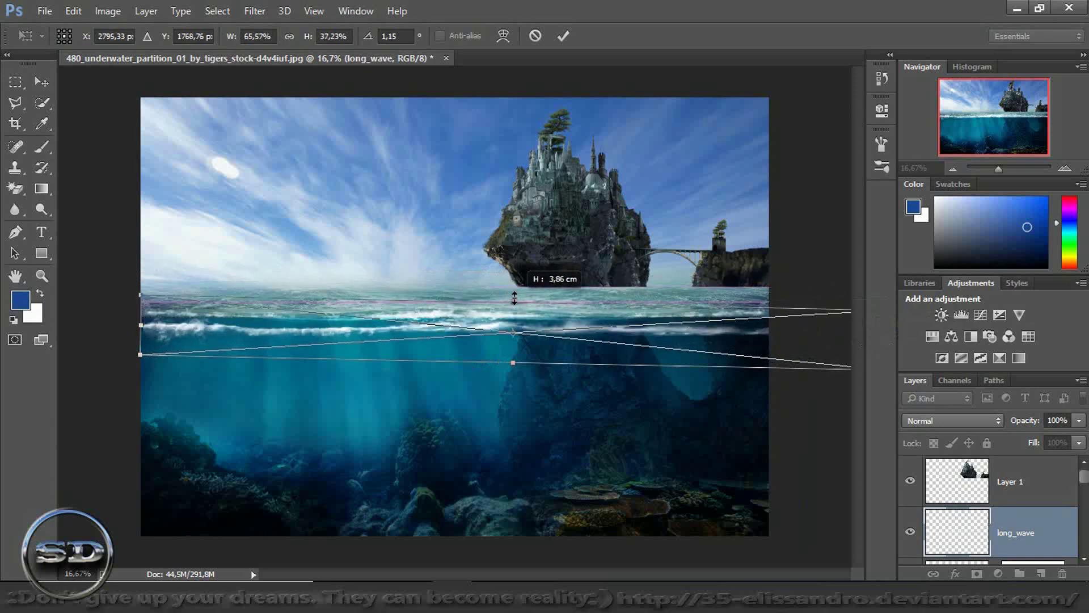
left_click_drag(513, 359, 513, 353)
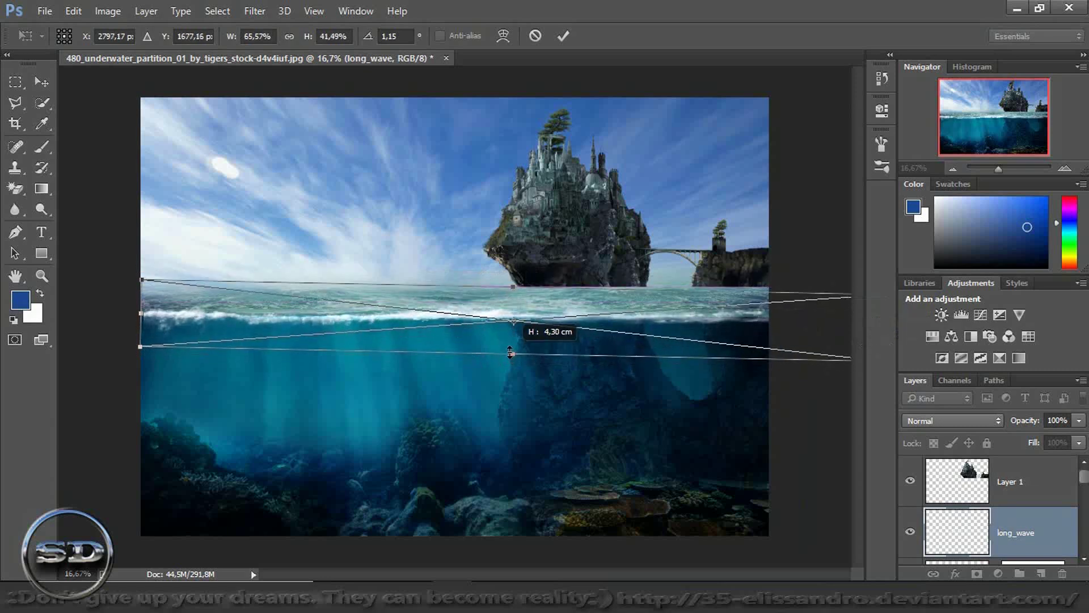
- Warp the long_wave band to bend along the waterline beneath the castle island
right_click(671, 300)
left_click(706, 438)
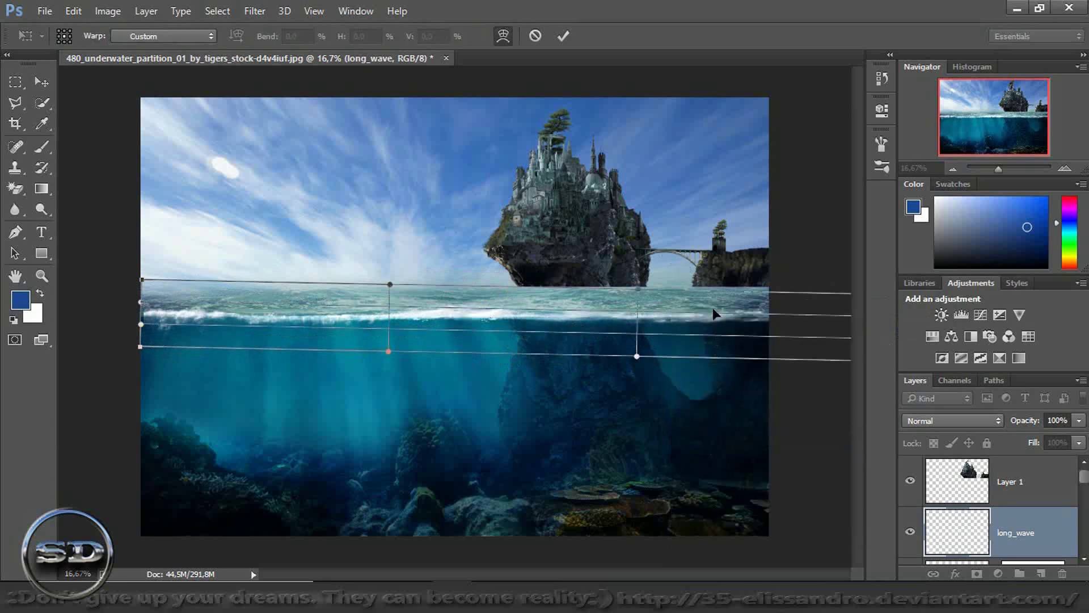
left_click_drag(719, 308, 720, 307)
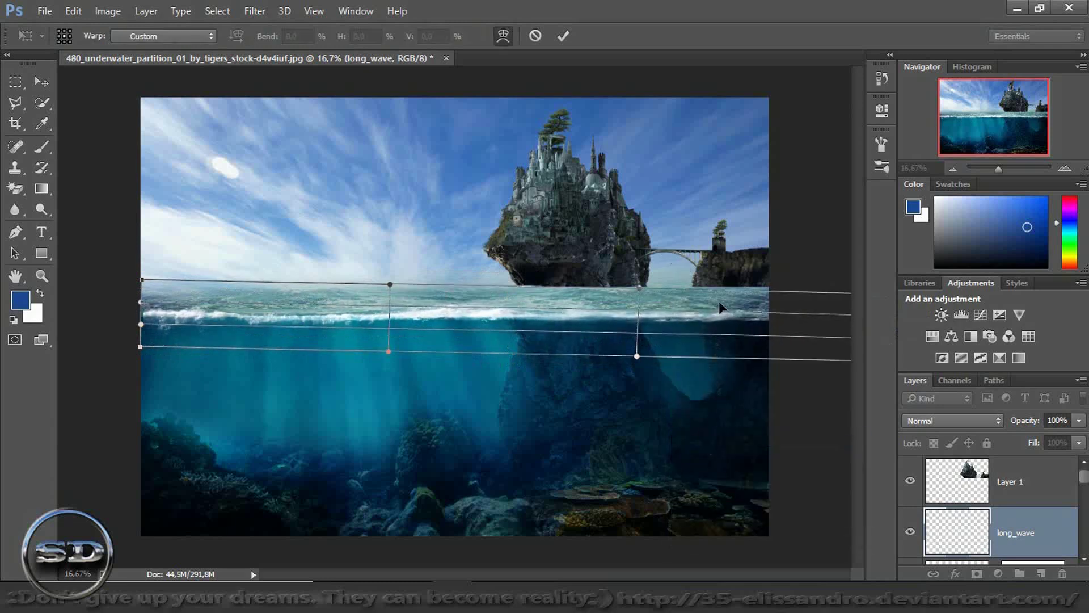
left_click_drag(141, 302, 124, 312)
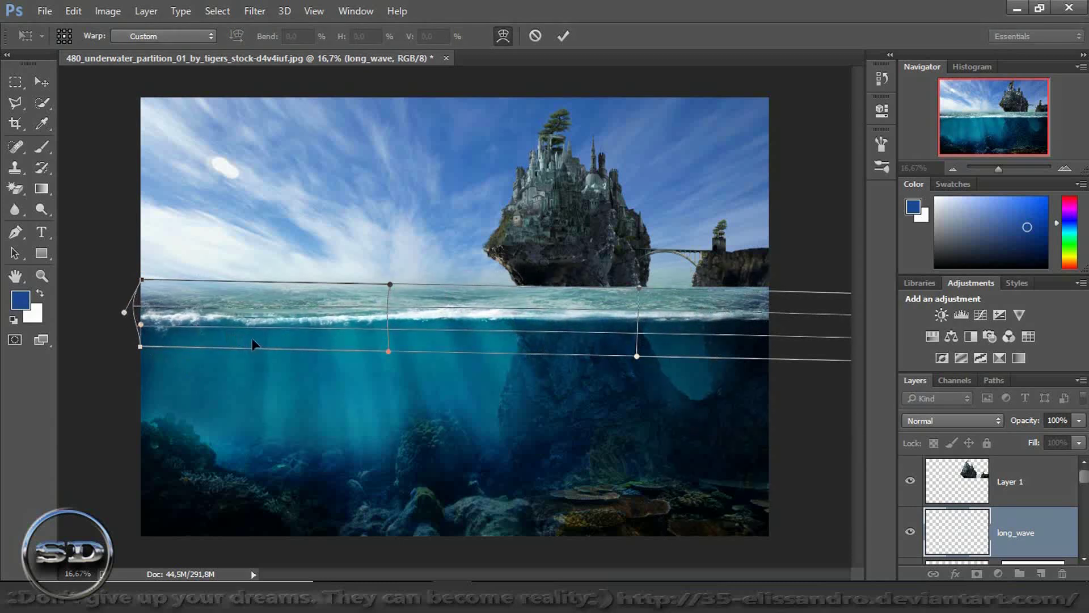
left_click_drag(251, 343, 250, 337)
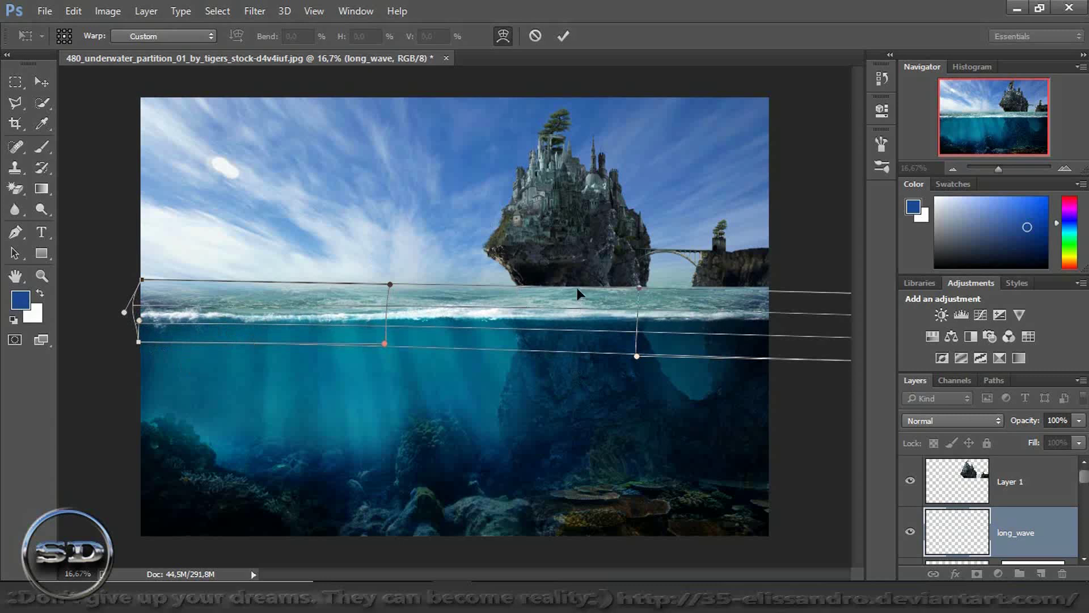
left_click_drag(579, 316, 580, 323)
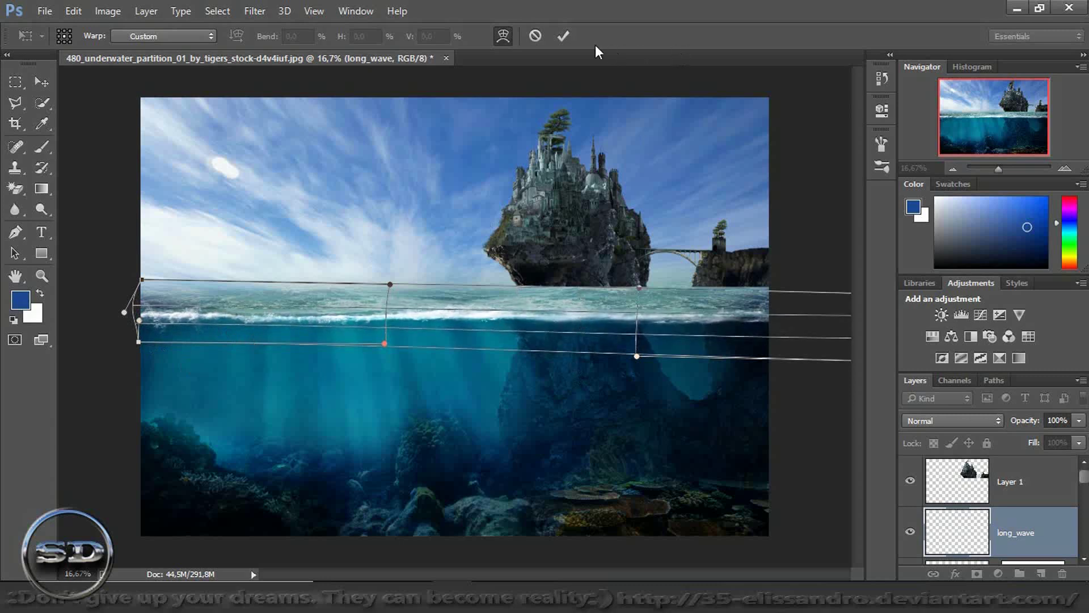
left_click(565, 39)
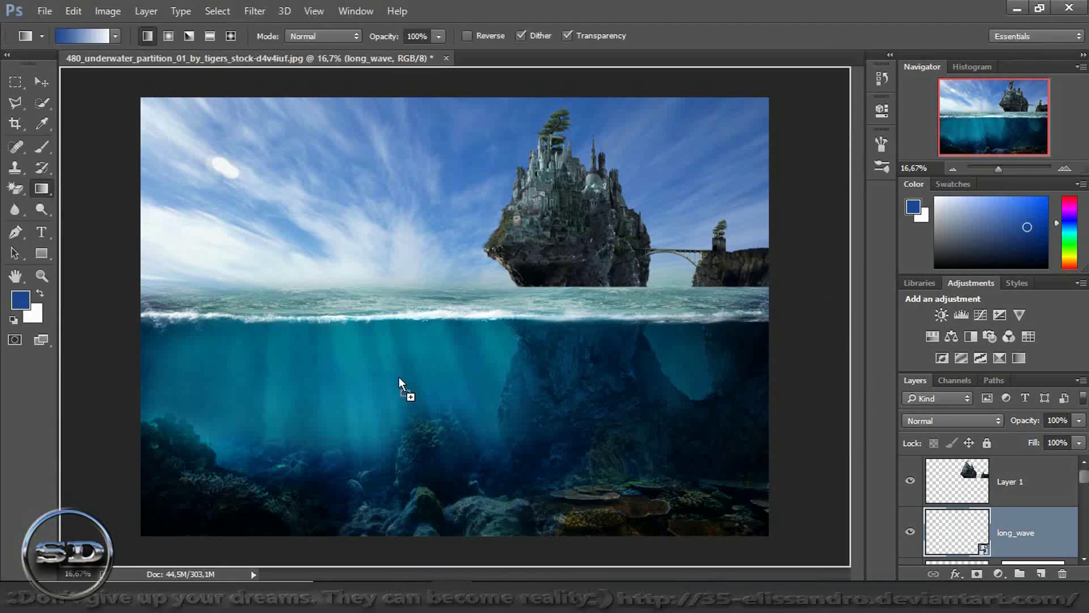
- Place kapak_62 at 22.40% scale in the upper left above the water, then add a layer mask
left_click_drag(378, 311, 378, 312)
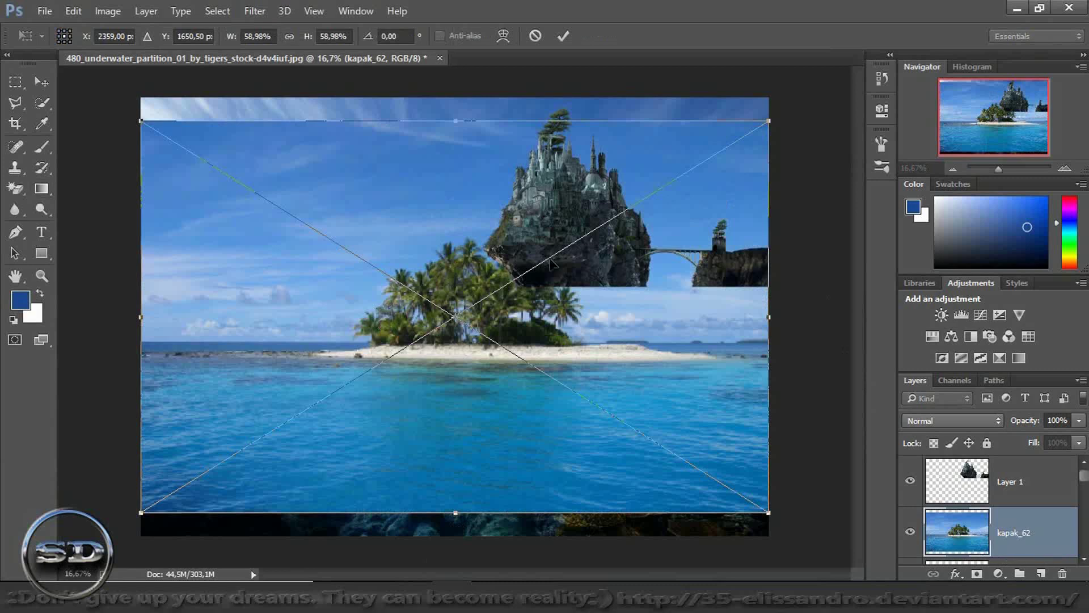
left_click_drag(770, 120, 379, 323)
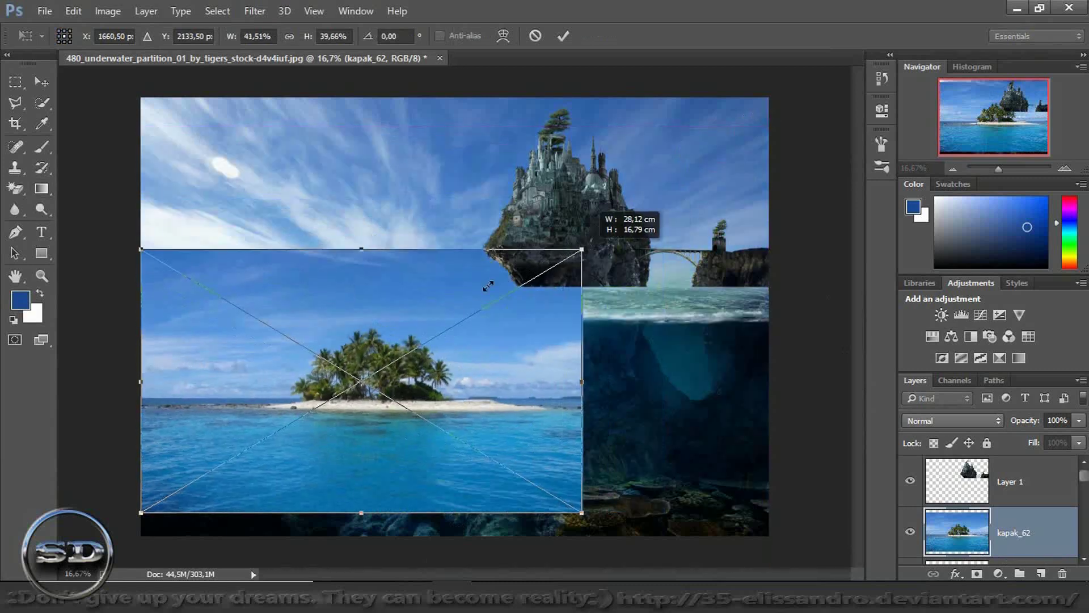
left_click_drag(346, 396, 342, 267)
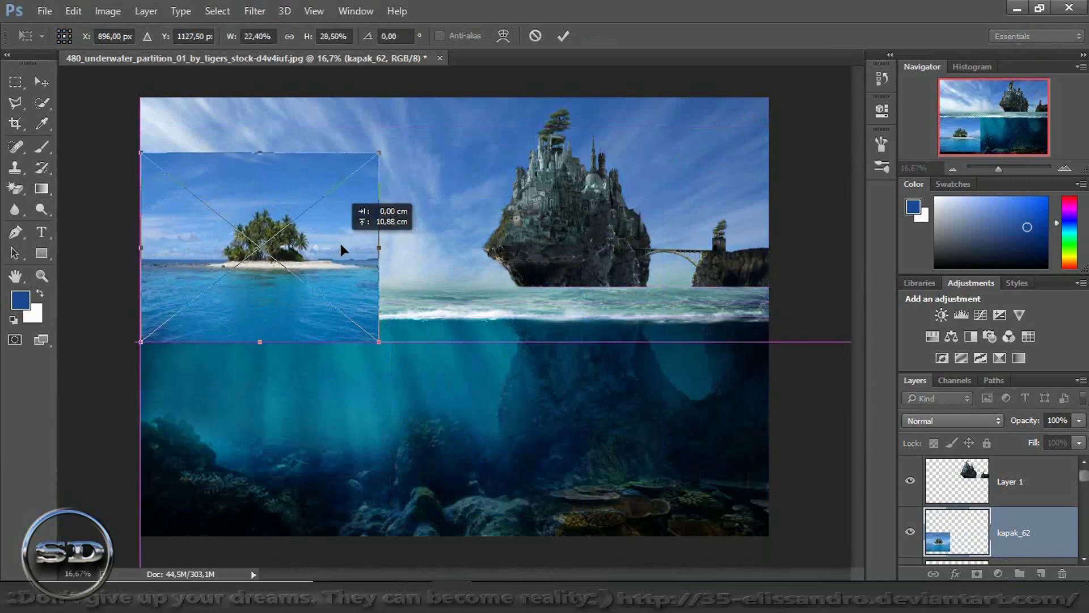
left_click(289, 37)
mouse_move(263, 306)
left_mouse_down()
mouse_move(267, 293)
mouse_move(257, 300)
left_mouse_up()
left_click(566, 36)
key("g")
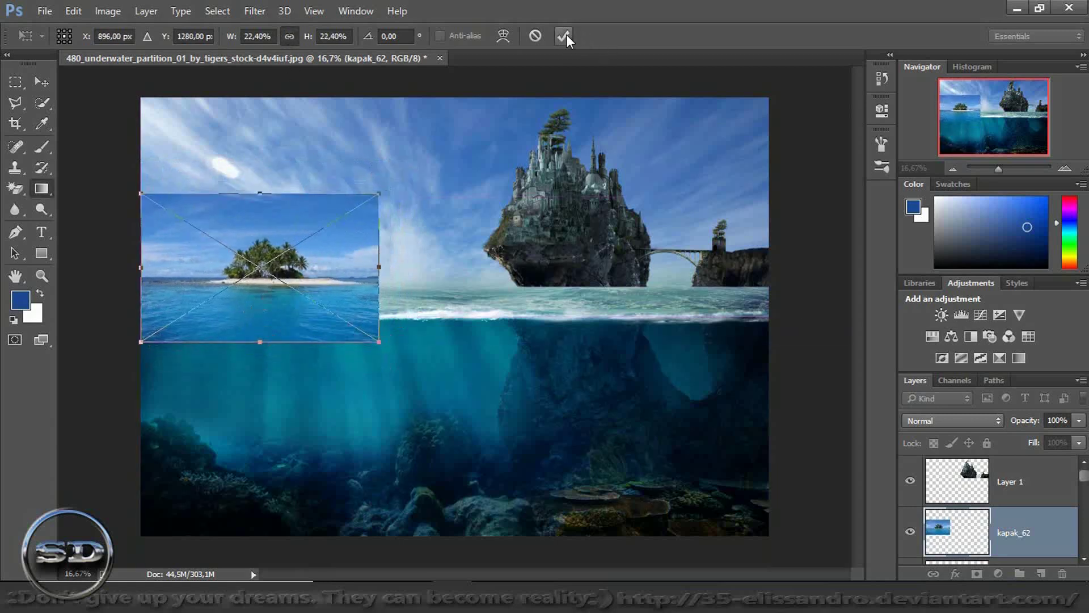
left_click(977, 574)
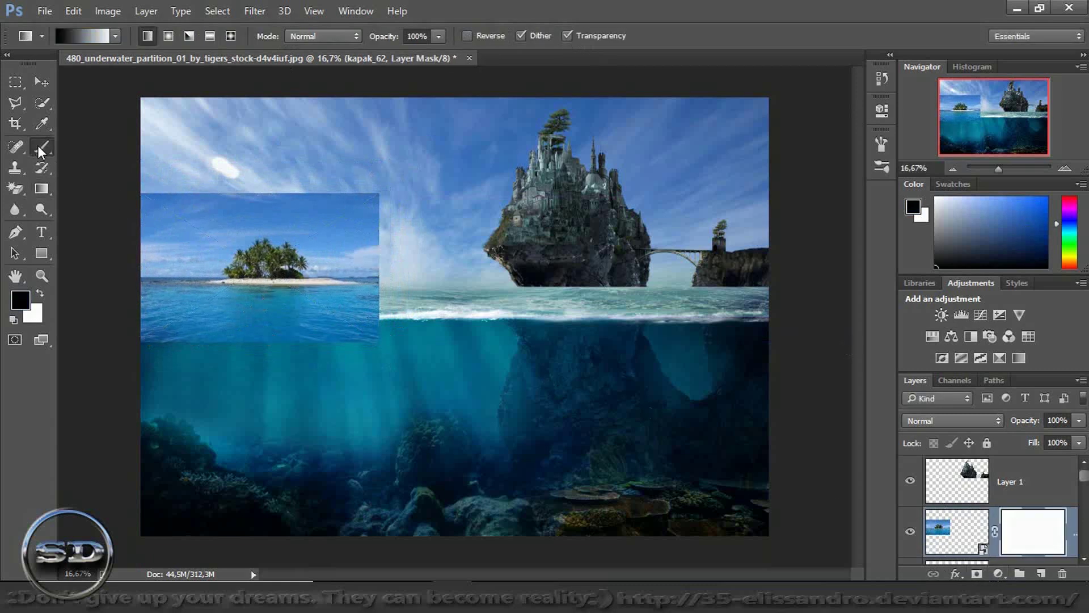
- Fill the kapak_62 mask black and paint white to reveal only the palm islet
key("b")
right_click(41, 188)
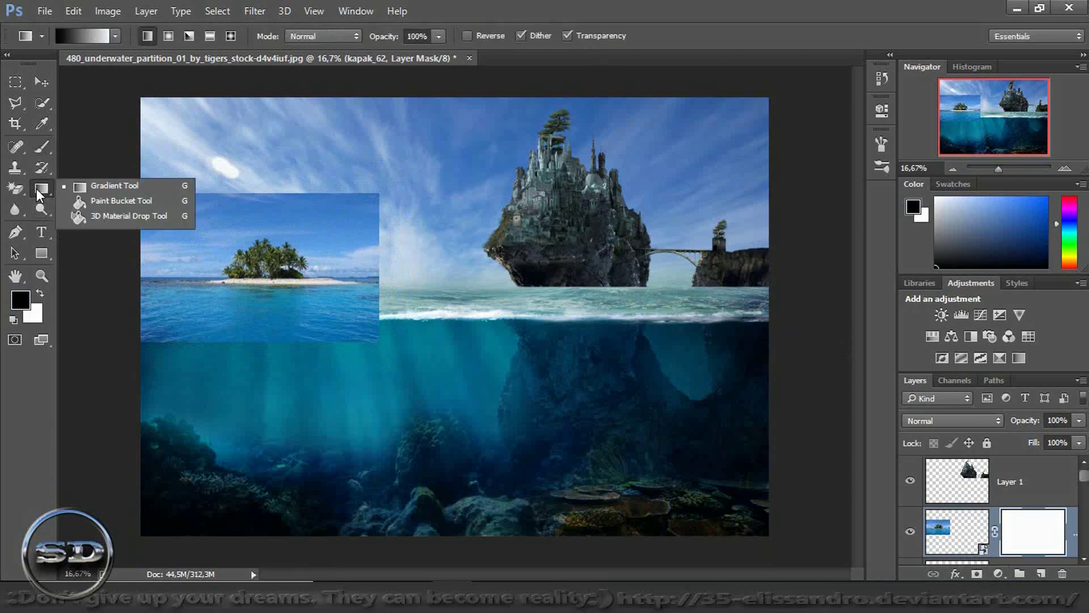
left_click(105, 199)
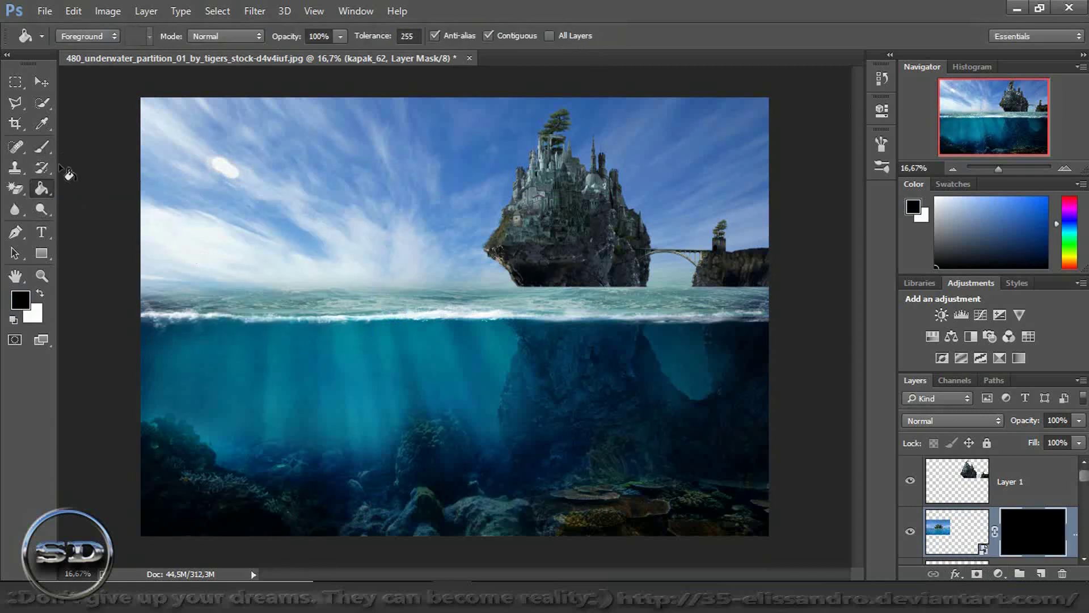
key("b")
left_click(41, 294)
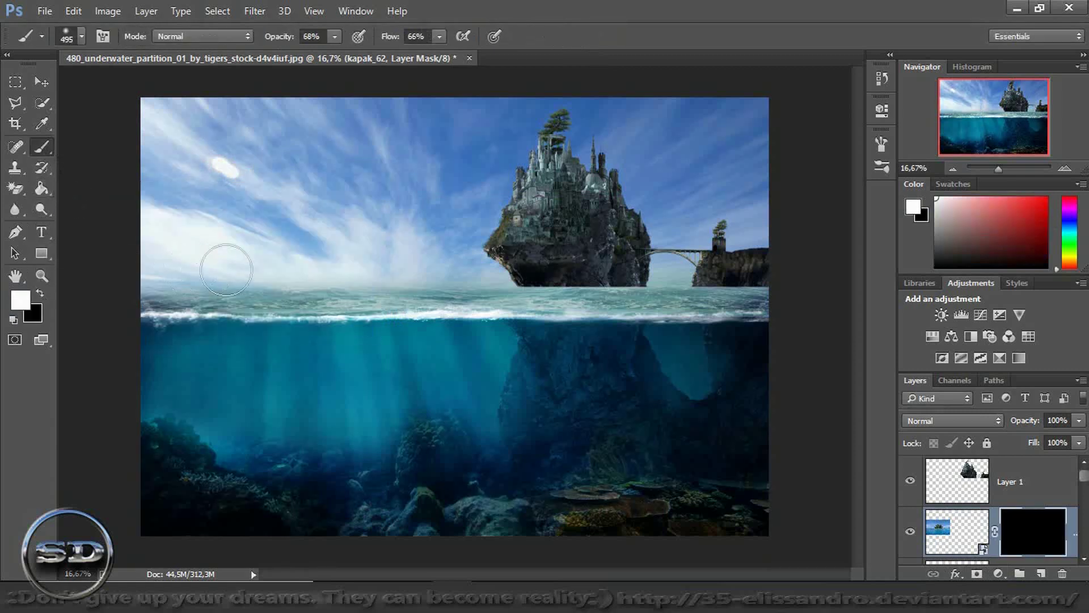
mouse_move(206, 274)
left_mouse_down()
mouse_move(359, 284)
mouse_move(243, 248)
mouse_move(187, 280)
left_mouse_up()
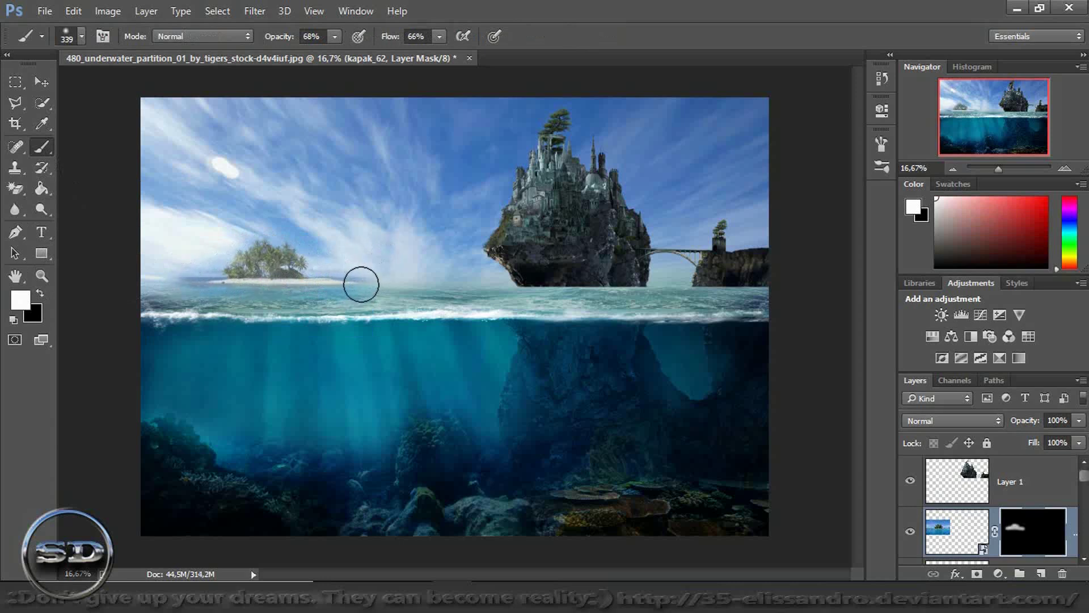
left_click(41, 293)
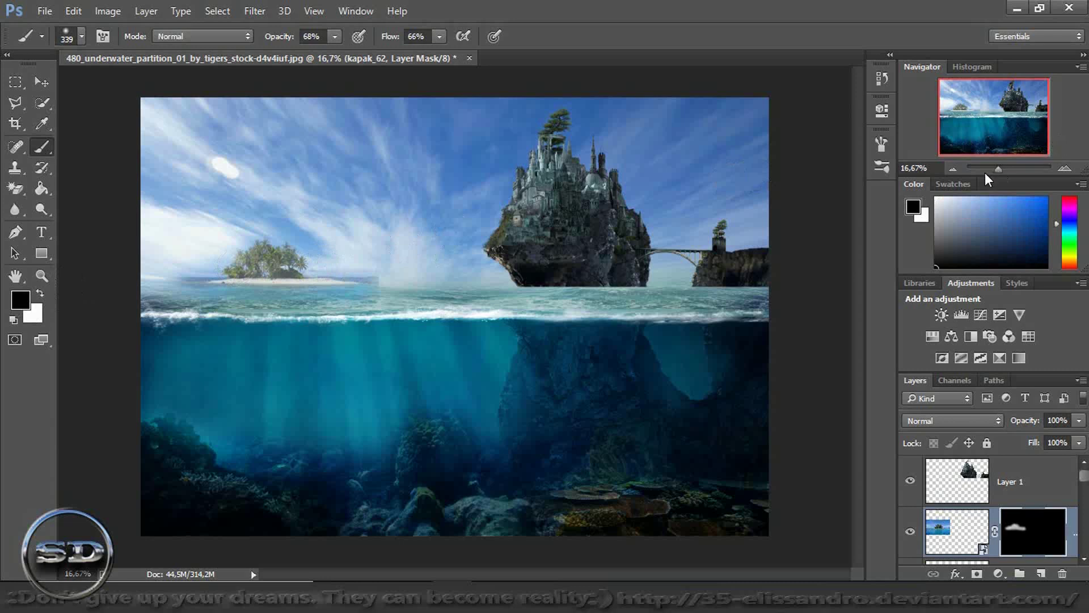
left_click_drag(999, 169, 1001, 169)
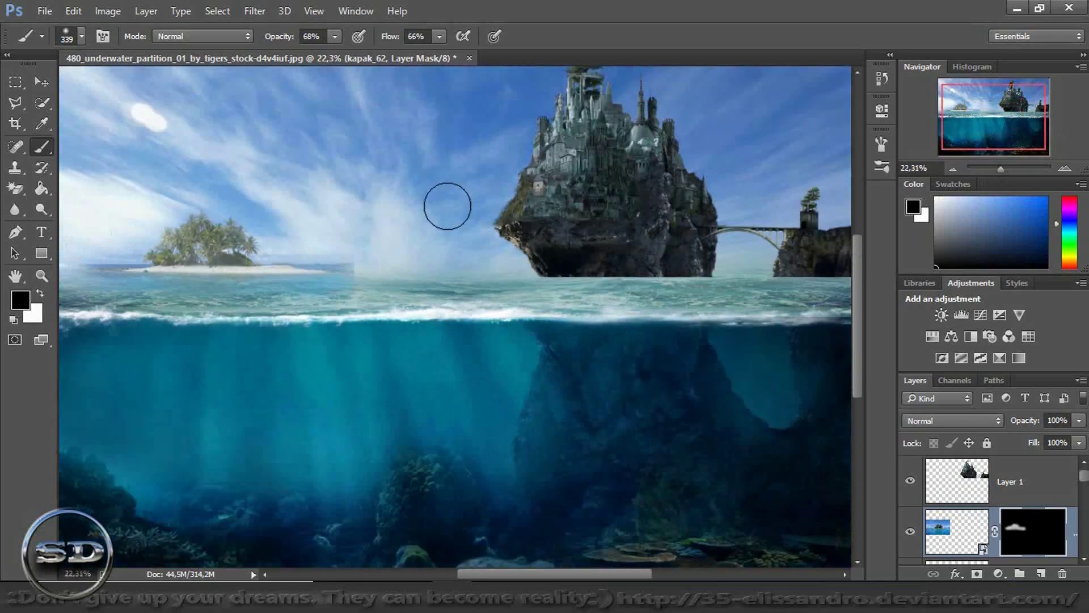
mouse_move(364, 270)
left_mouse_down()
mouse_move(341, 276)
mouse_move(338, 261)
mouse_move(323, 260)
mouse_move(362, 260)
mouse_move(303, 249)
left_mouse_up()
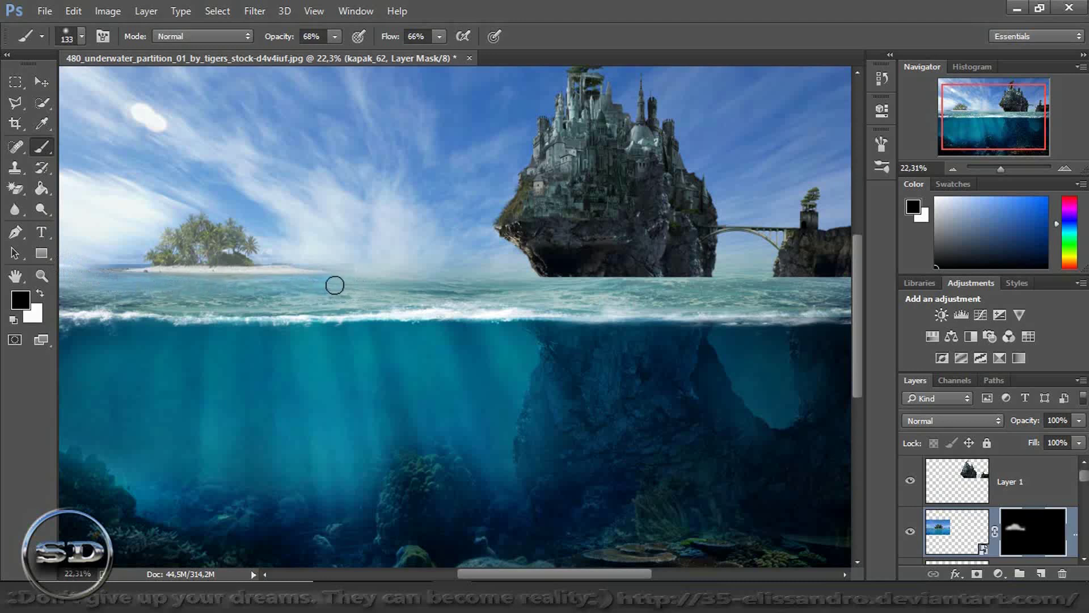
- Scale the palm island down and move it onto the left horizon
left_click(42, 82)
left_click_drag(356, 151, 233, 219)
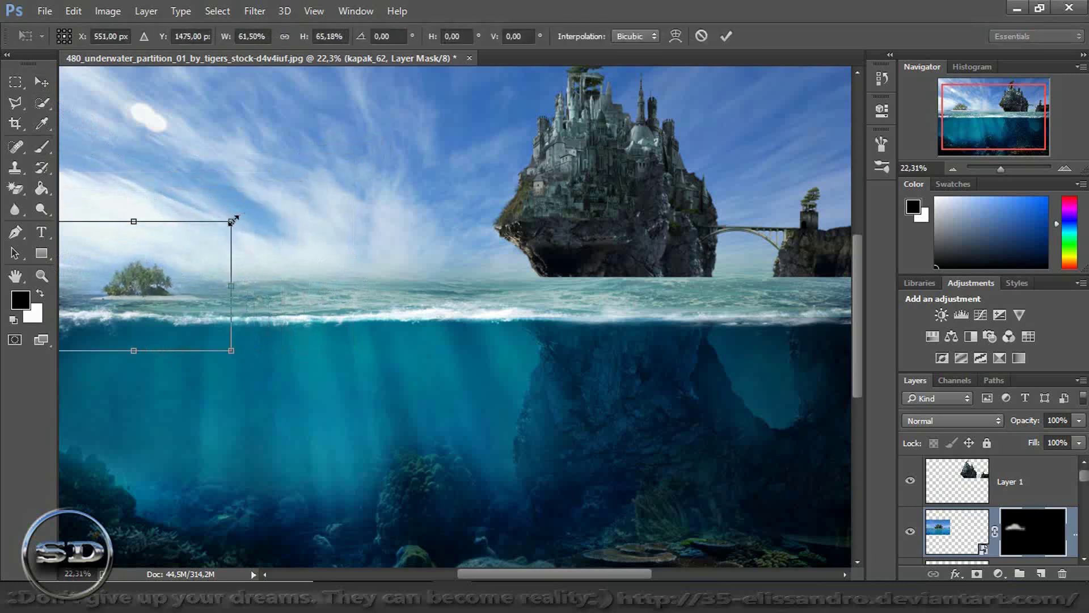
mouse_move(199, 255)
left_mouse_down()
mouse_move(202, 244)
mouse_move(298, 233)
mouse_move(284, 246)
left_mouse_up()
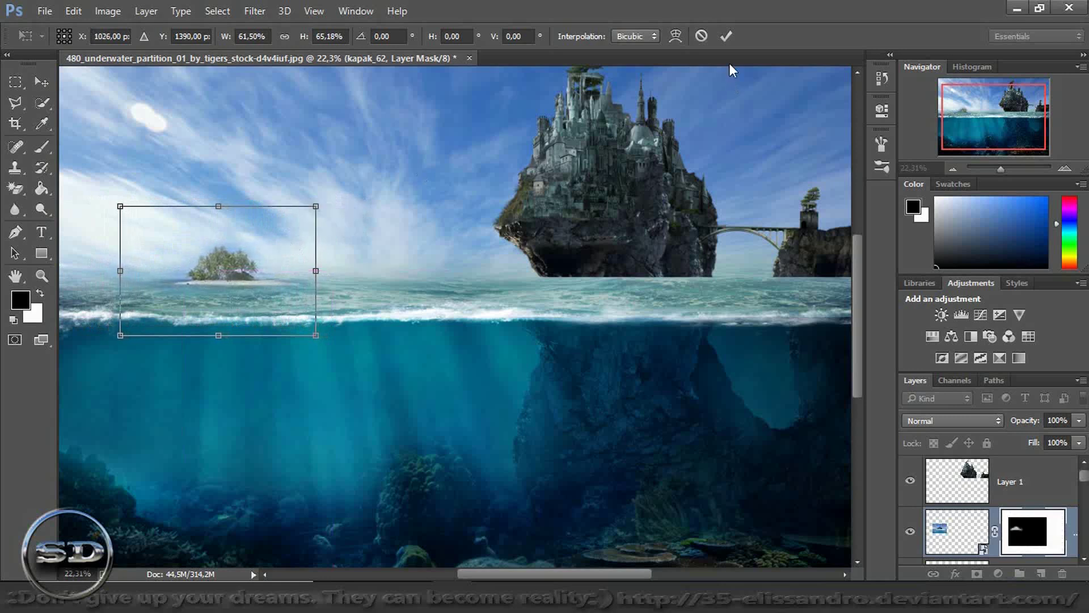
left_click(725, 37)
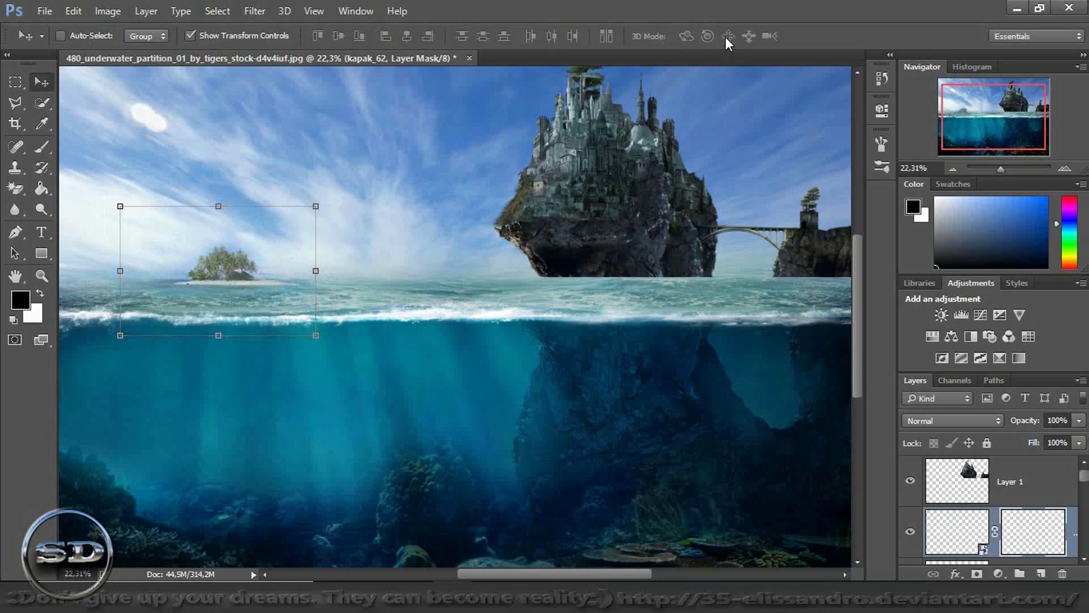
- Fade the palm islet layer's fill to 79%
left_click(36, 151)
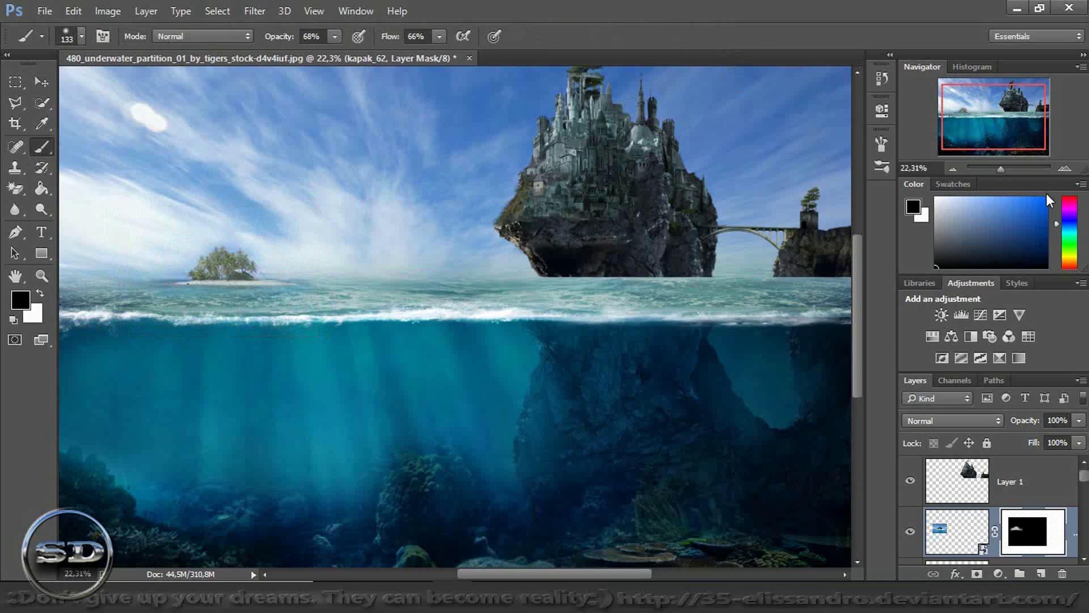
left_click_drag(1002, 173, 1000, 172)
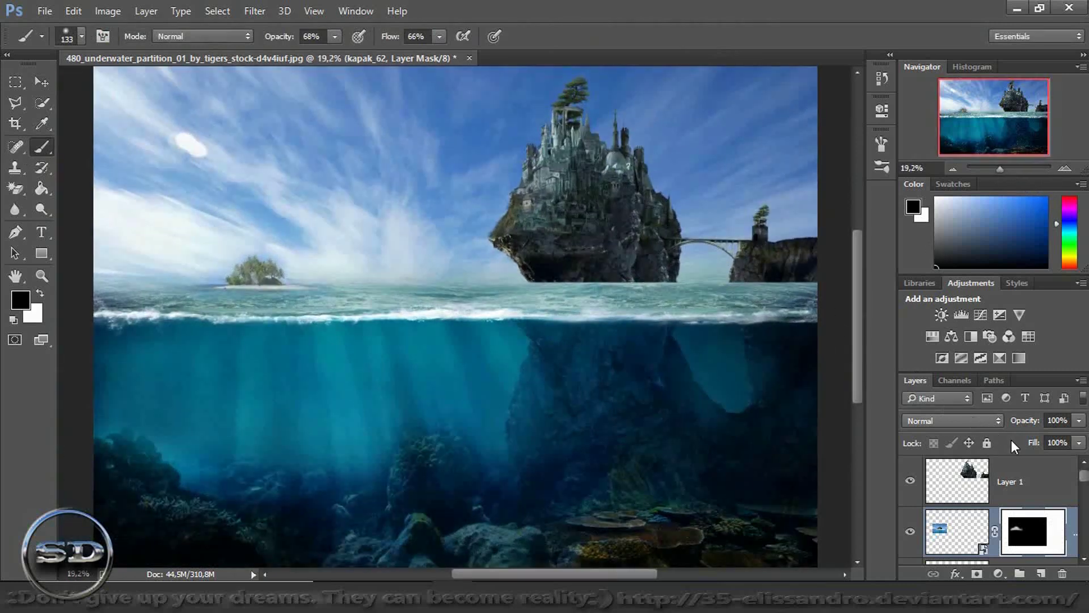
left_click_drag(1032, 444, 1014, 448)
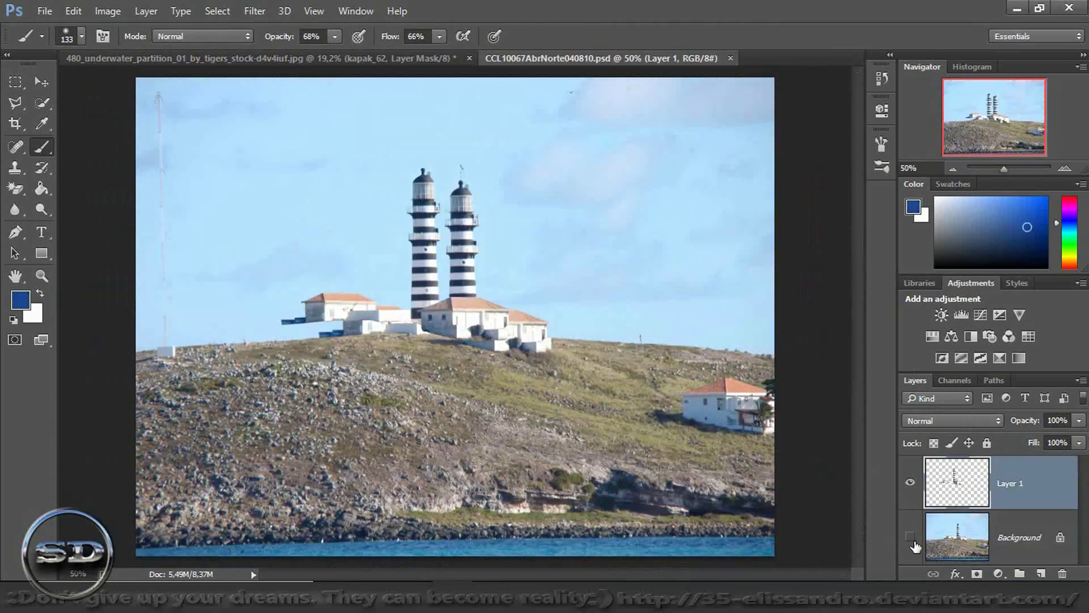
- Hide the lighthouse photo's background and drag the cut-out lighthouse onto the left horizon
left_click(911, 538)
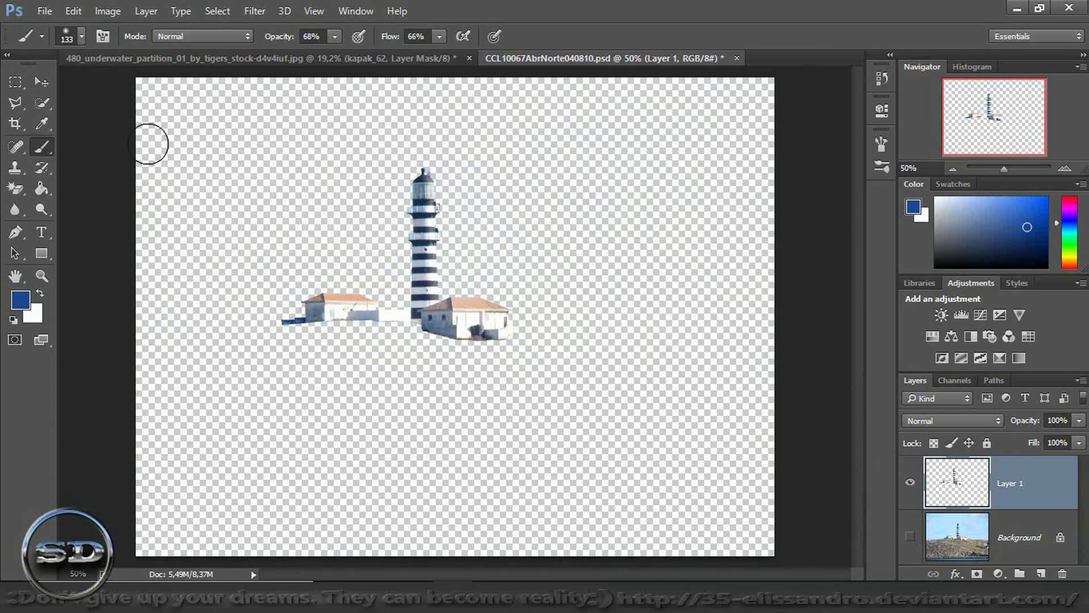
left_click(38, 85)
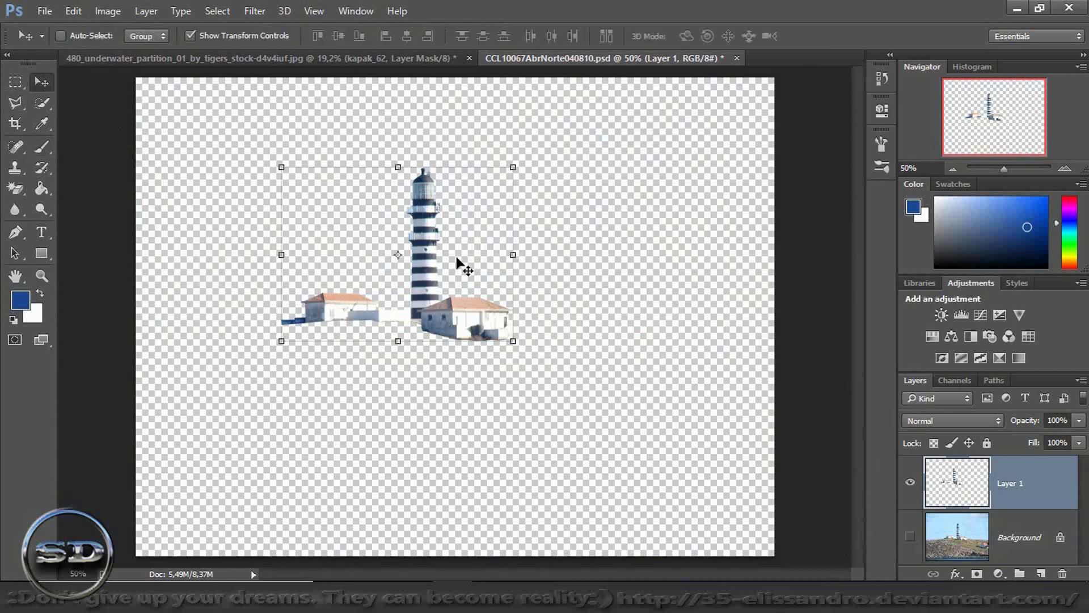
left_click_drag(462, 262, 143, 53)
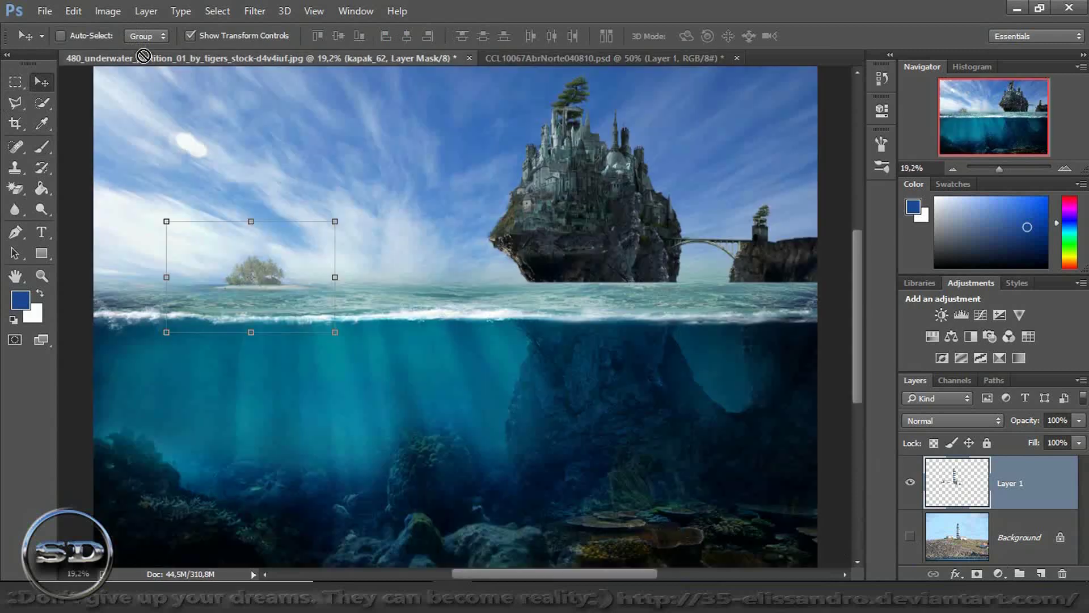
mouse_move(143, 56)
left_mouse_down()
mouse_move(244, 232)
mouse_move(165, 268)
left_mouse_up()
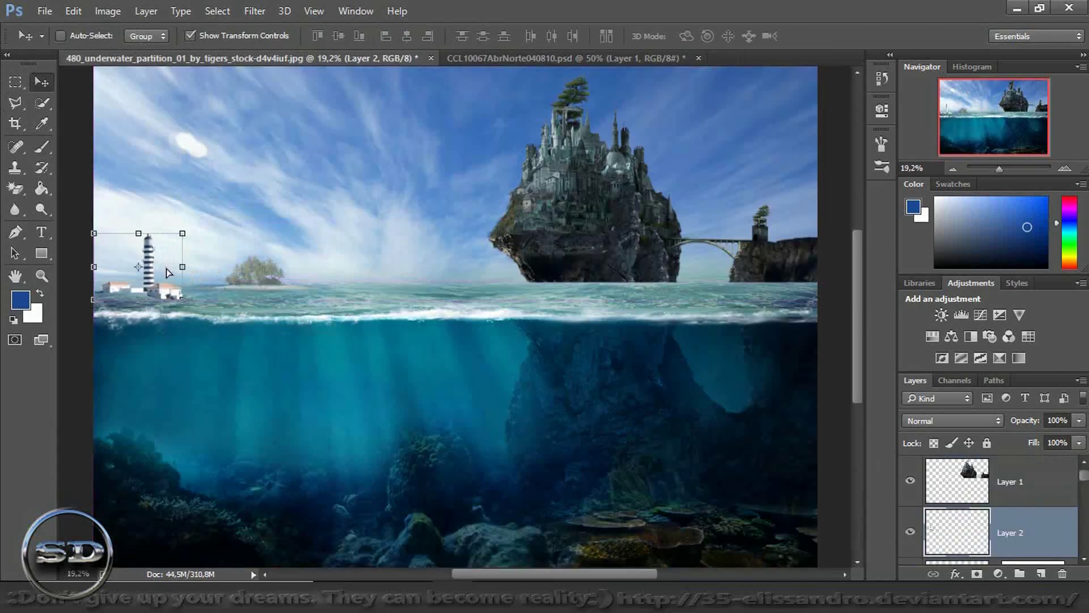
mouse_move(167, 272)
left_mouse_down()
mouse_move(792, 205)
mouse_move(793, 221)
mouse_move(278, 287)
mouse_move(128, 264)
mouse_move(144, 270)
left_mouse_up()
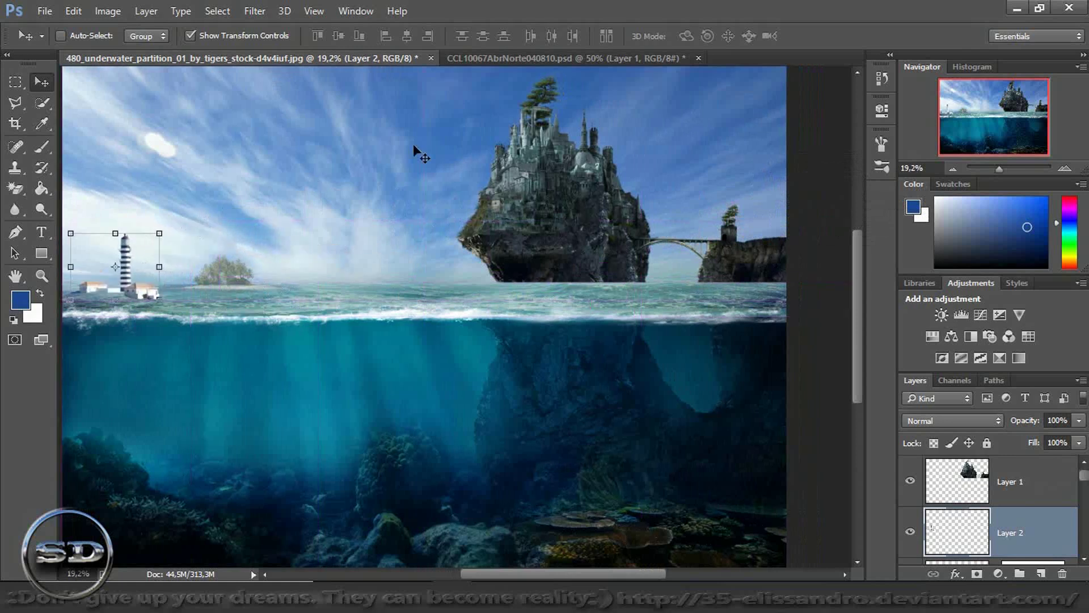
- Duplicate the masked castle island rock layer
left_click(41, 149)
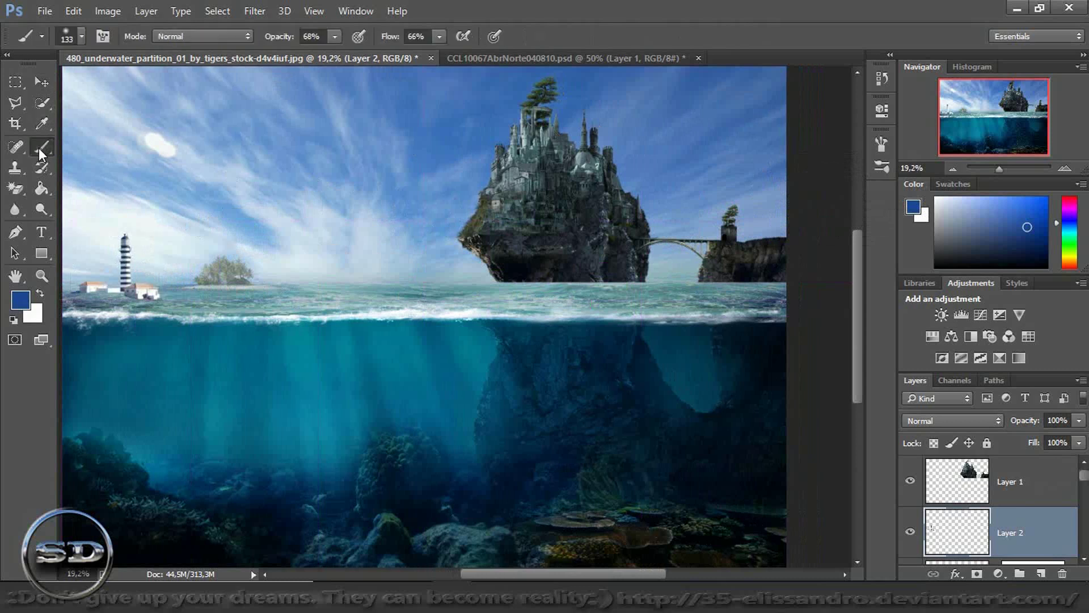
left_click_drag(1081, 479, 1078, 555)
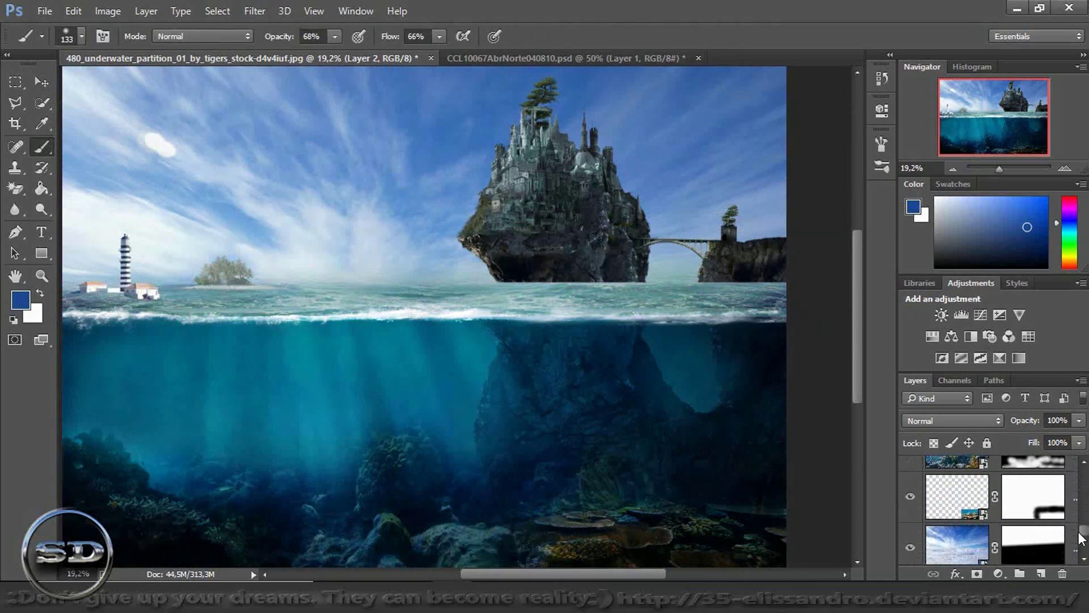
left_click_drag(1078, 543, 1083, 510)
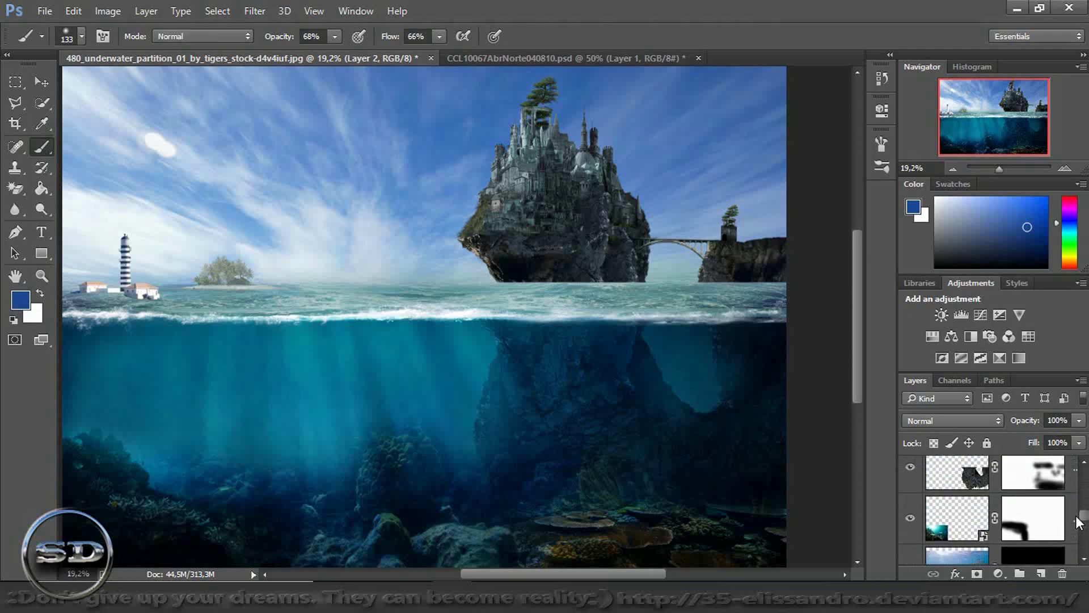
left_click(960, 512)
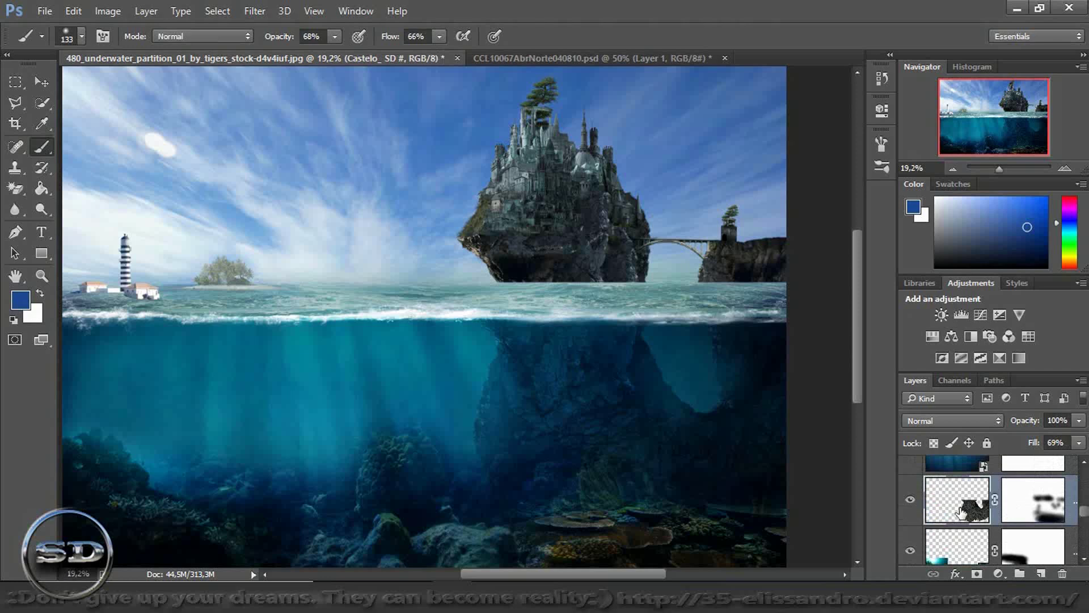
key("ctrl+j")
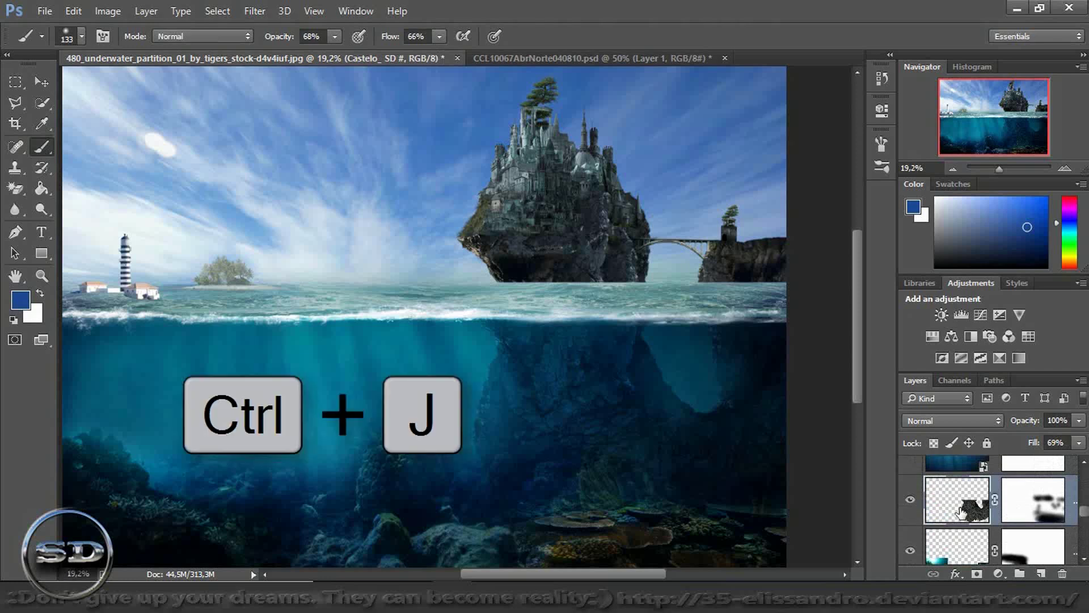
- Move the rock copy to the left, beneath the lighthouse
left_click(37, 82)
mouse_move(582, 391)
left_mouse_down()
mouse_move(195, 386)
mouse_move(94, 421)
left_mouse_up()
key("ctrl+z")
mouse_move(575, 421)
left_mouse_down()
mouse_move(257, 400)
mouse_move(233, 386)
left_mouse_up()
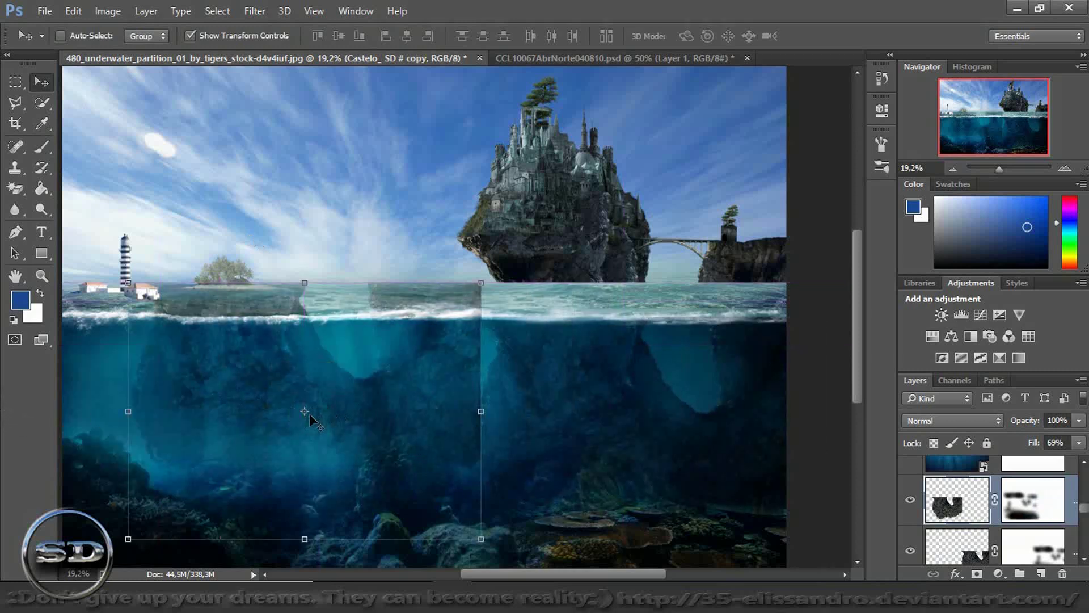
right_click(308, 413)
left_click(294, 419)
- Flip the rock copy horizontally and shrink it to about 52% by 75%
key("ctrl+t")
right_click(293, 419)
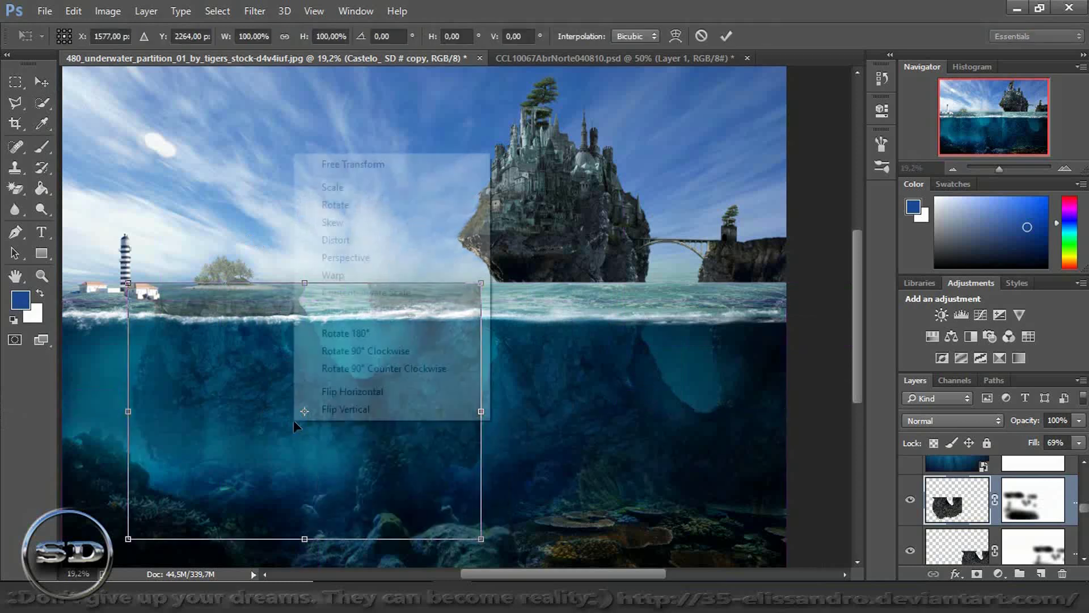
left_click(332, 396)
mouse_move(465, 292)
left_mouse_down()
mouse_move(291, 375)
mouse_move(304, 353)
left_mouse_up()
left_click_drag(233, 385, 137, 331)
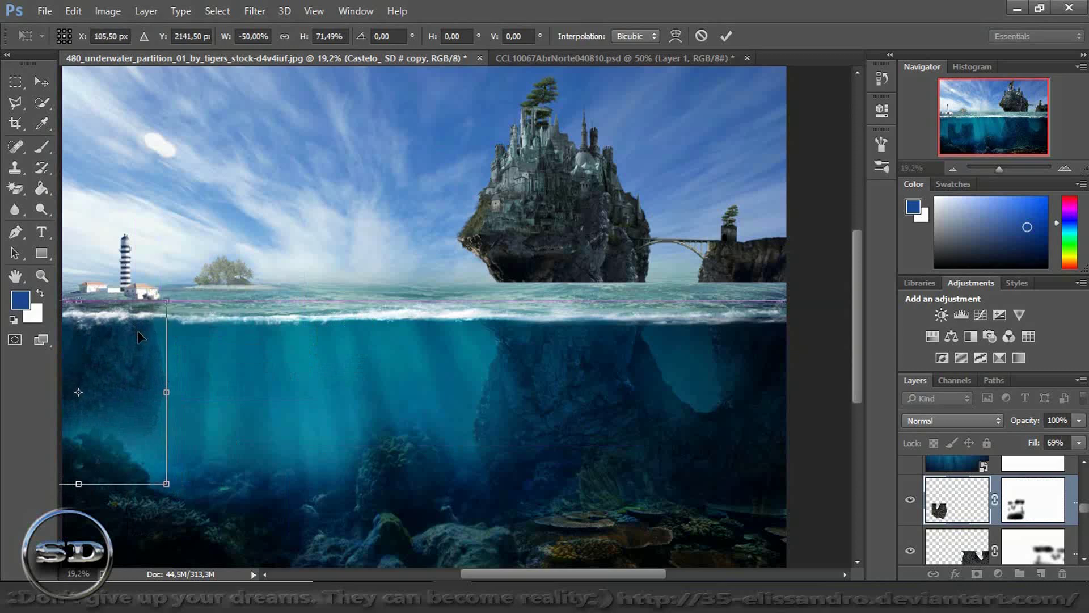
left_click_drag(167, 301, 170, 290)
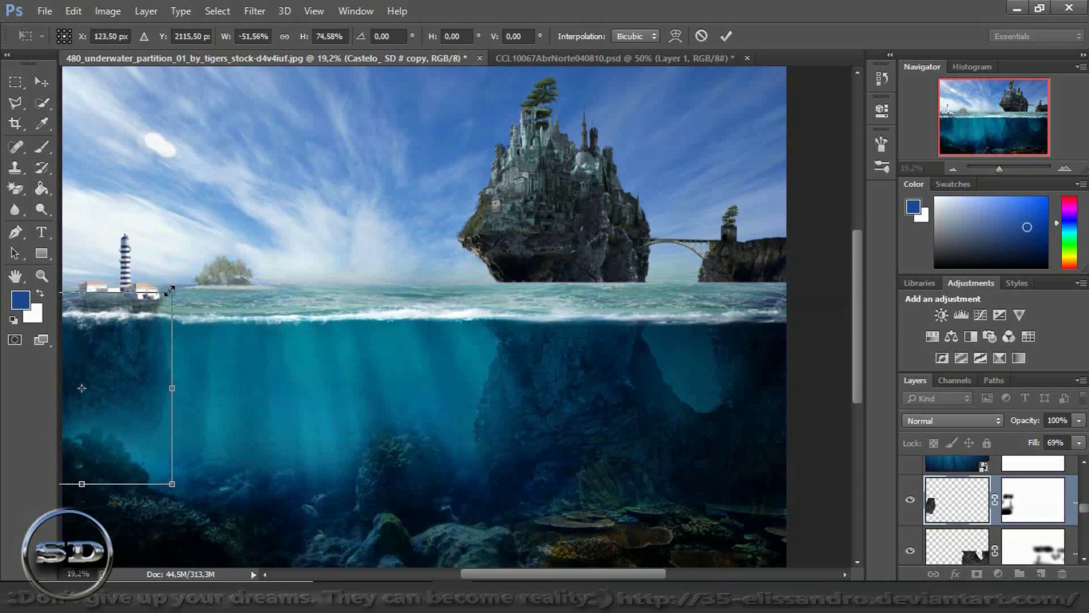
left_click(45, 147)
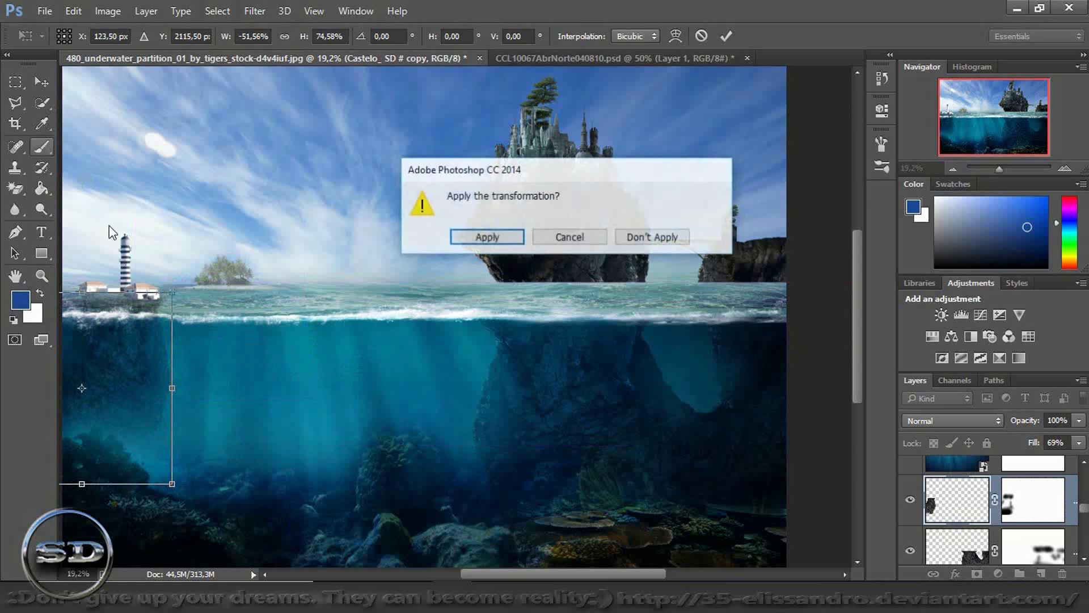
left_click(480, 233)
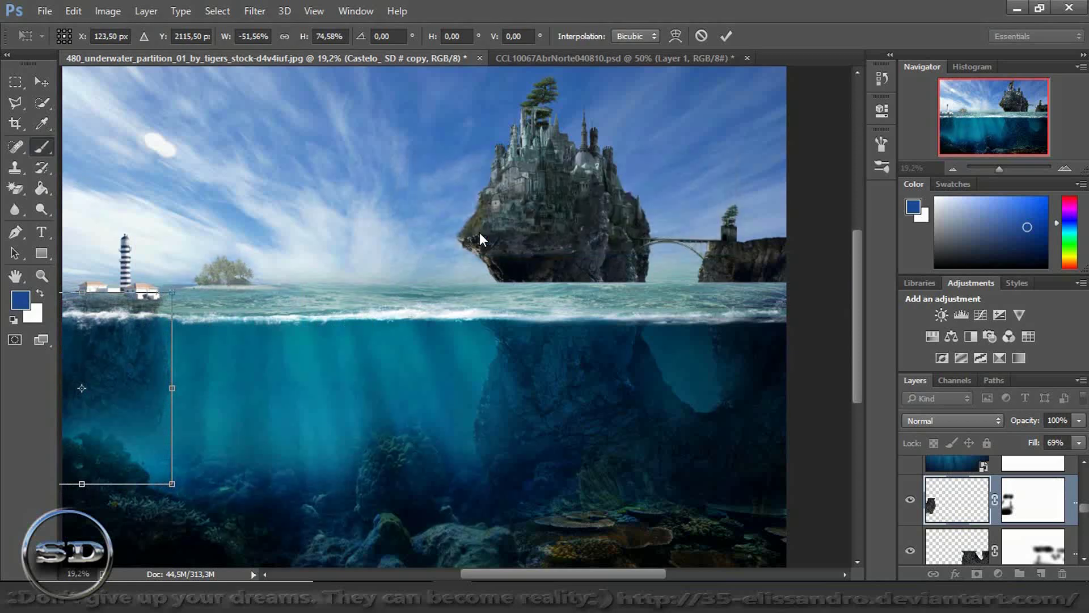
- Restore the rock copy's fill to 100% and target its layer mask
left_click(45, 86)
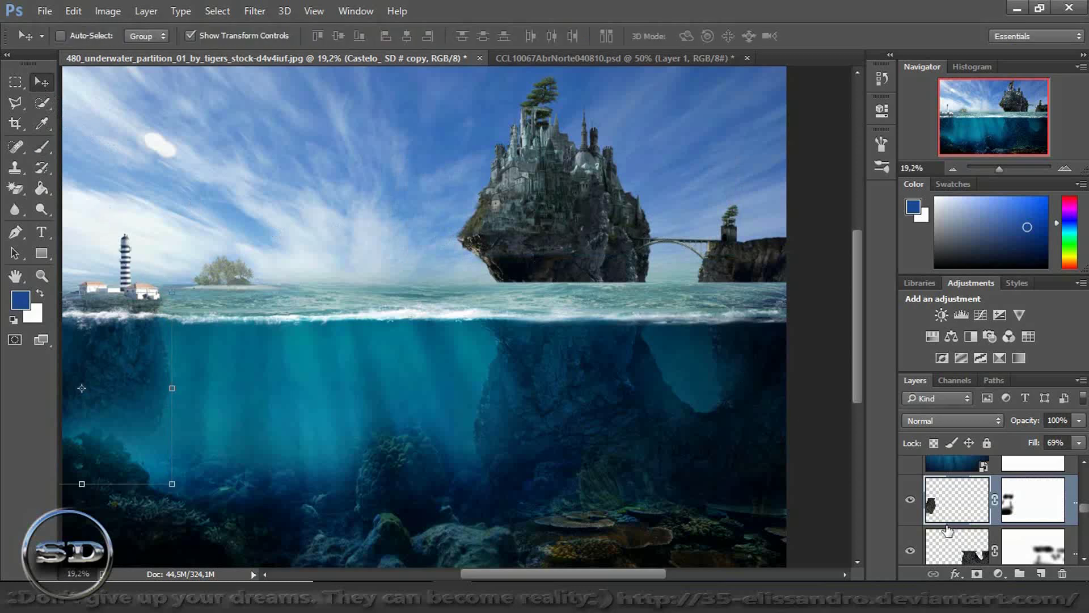
left_click(910, 499)
left_click(910, 500)
left_click_drag(1031, 448, 1077, 443)
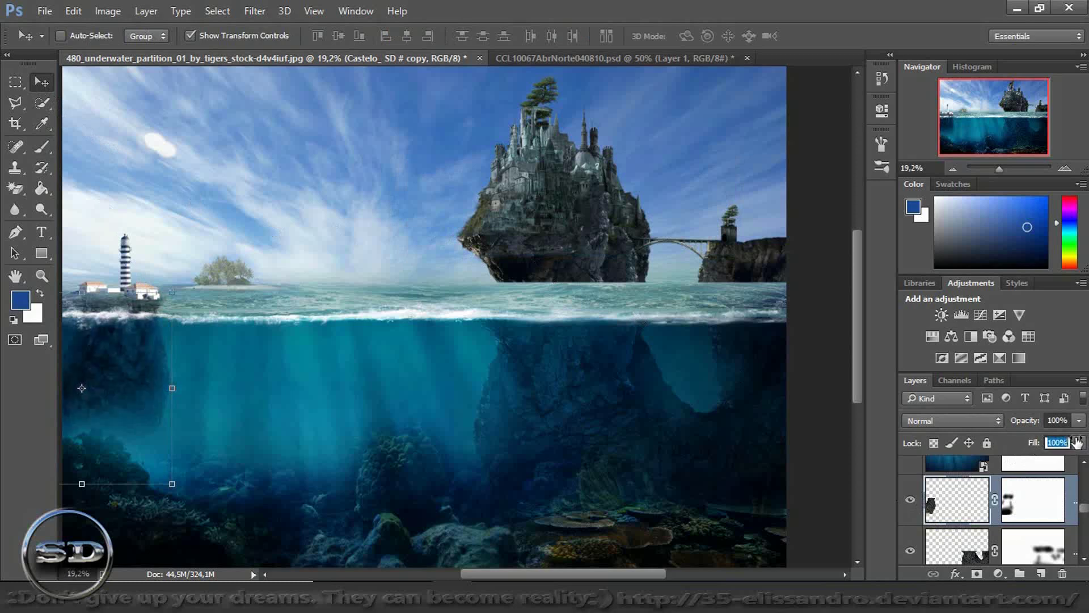
left_click(1010, 507)
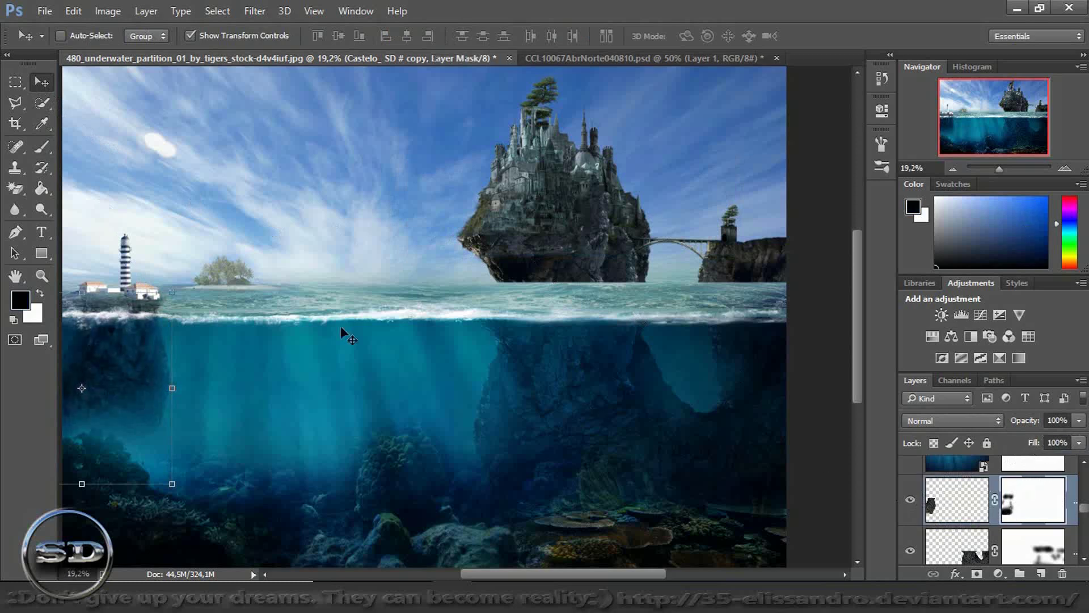
- Paint white on the mask at 100% opacity to reveal the rock base under the lighthouse
left_click(43, 151)
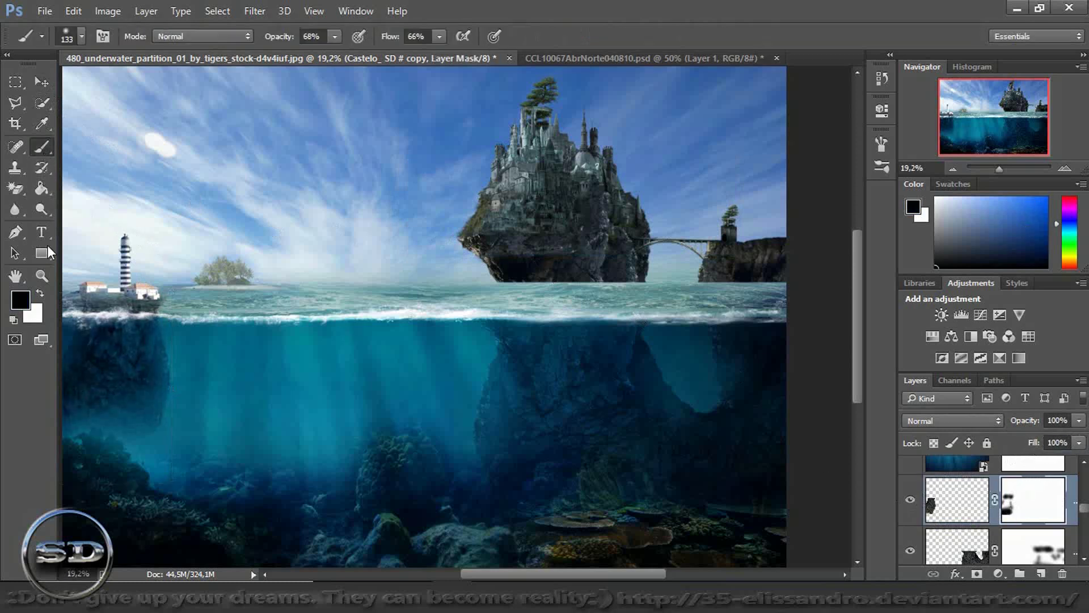
left_click(40, 294)
mouse_move(92, 299)
left_mouse_down()
mouse_move(161, 304)
mouse_move(66, 298)
left_mouse_up()
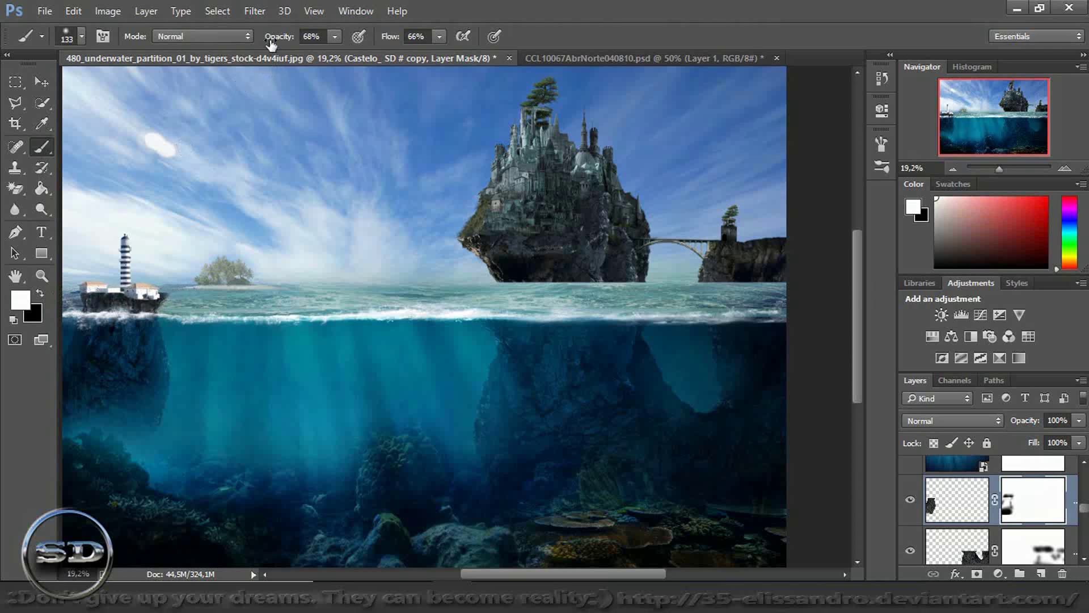
left_click_drag(271, 39, 499, 38)
- Zoom in on the lighthouse side and add a new empty Layer 2
left_click_drag(999, 169, 935, 124)
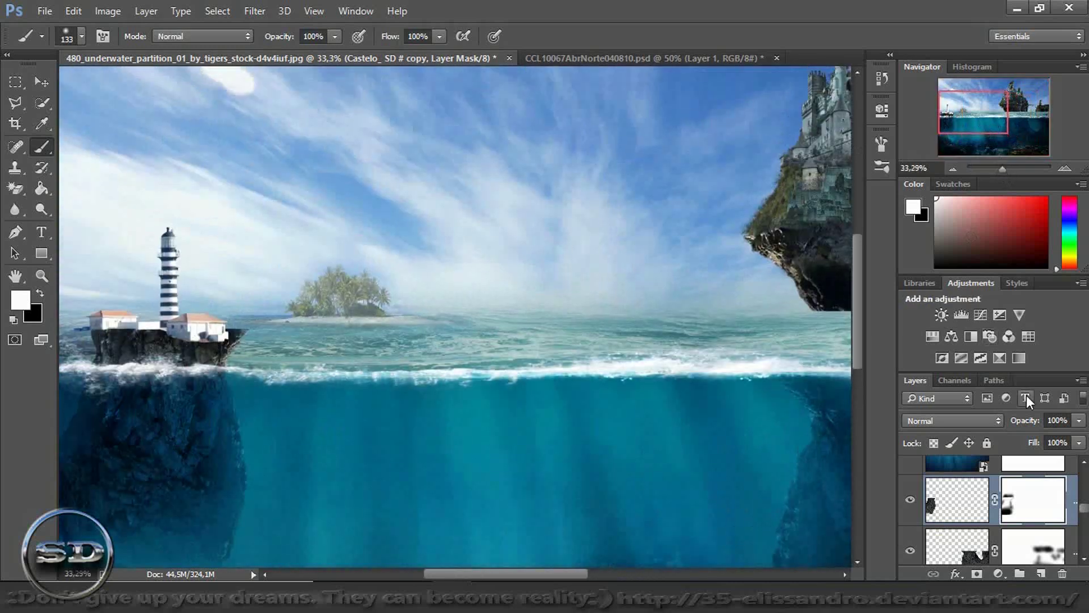
scroll(1085, 506, "up", 1)
scroll(1085, 506, "up", 1)
scroll(1085, 506, "up", 1)
scroll(1085, 506, "up", 1)
scroll(1084, 506, "up", 1)
left_click(1041, 573)
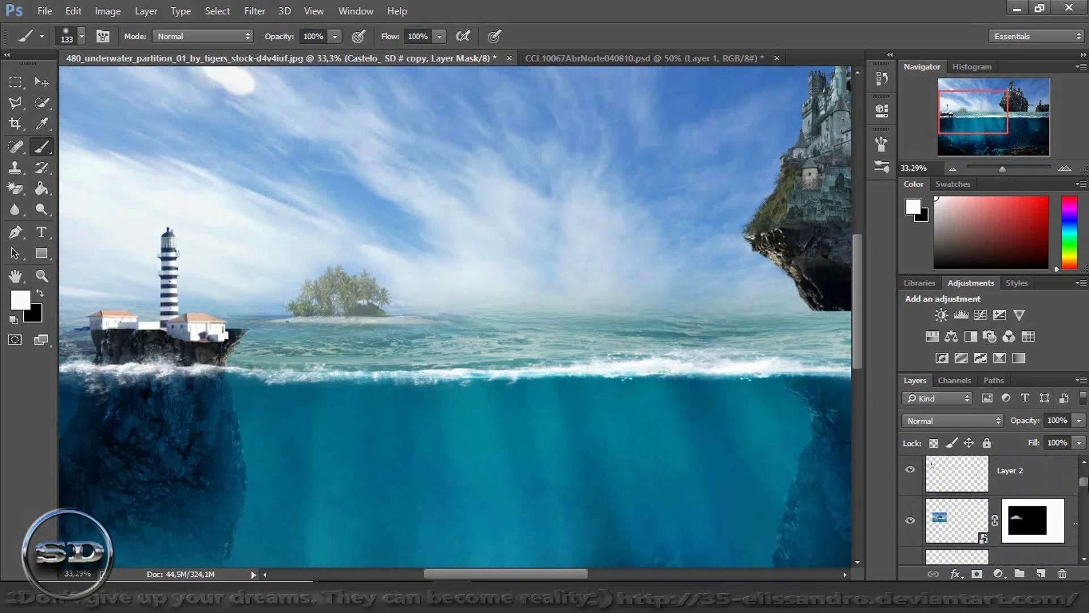
- Scale the lighthouse on Layer 2 down slightly and move it left onto the rock
left_click(935, 496)
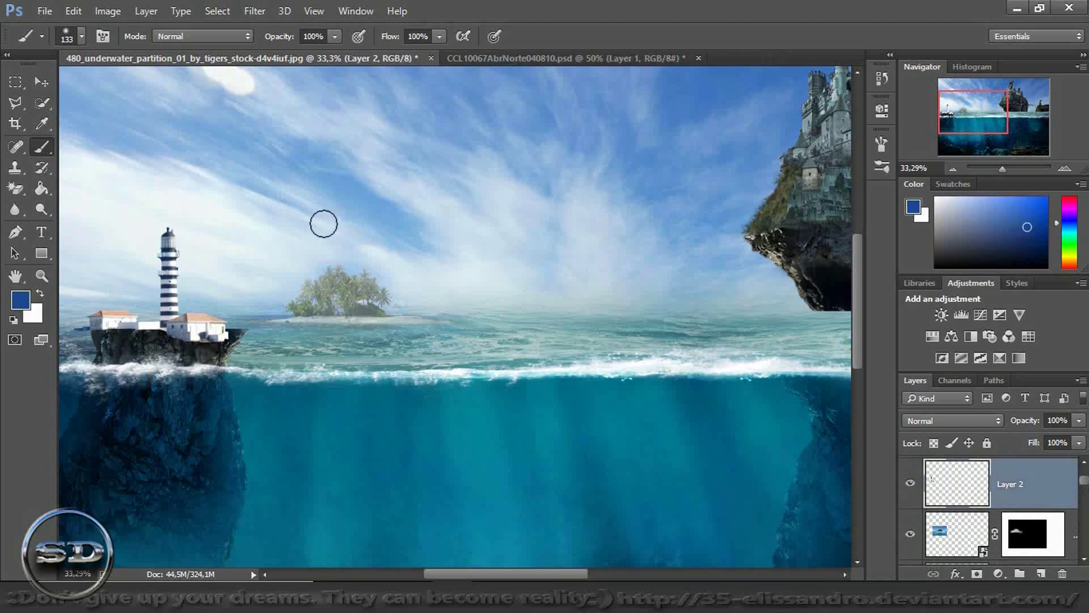
left_click(42, 78)
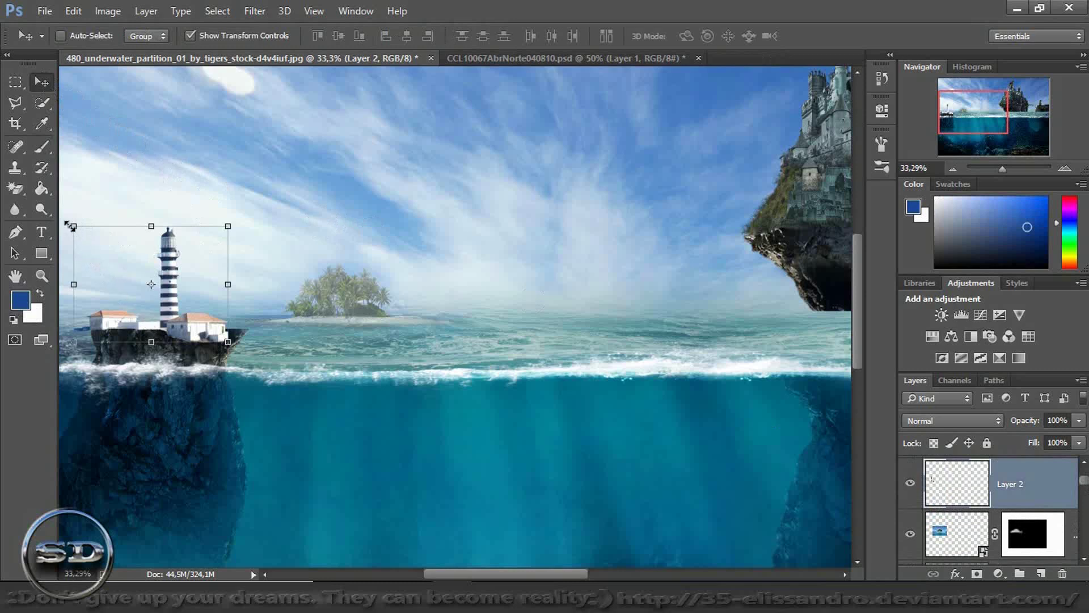
left_click_drag(71, 226, 114, 241)
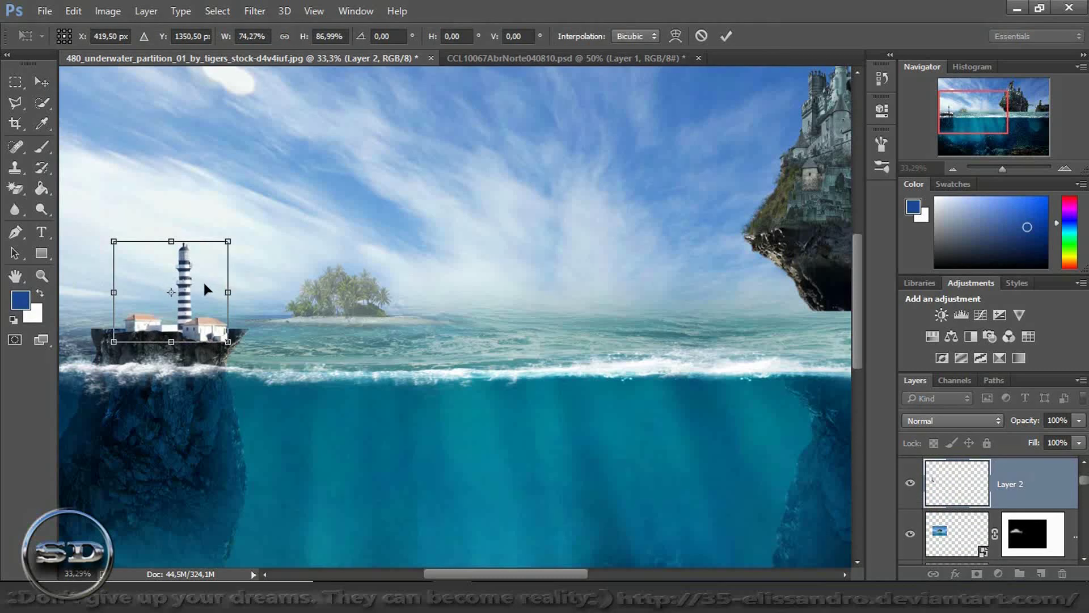
left_click_drag(203, 280, 189, 281)
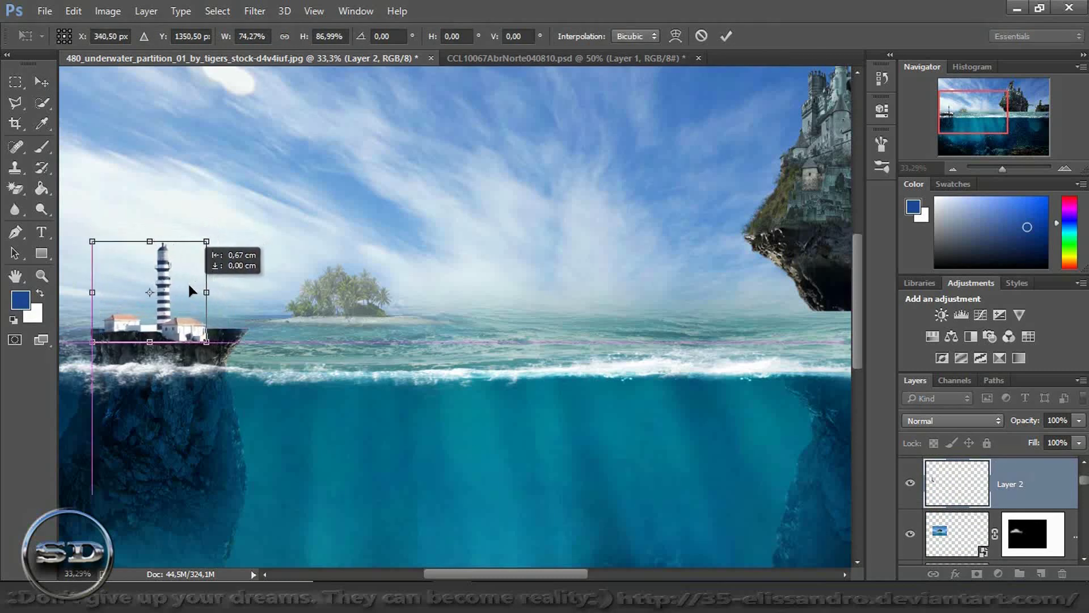
left_click(726, 35)
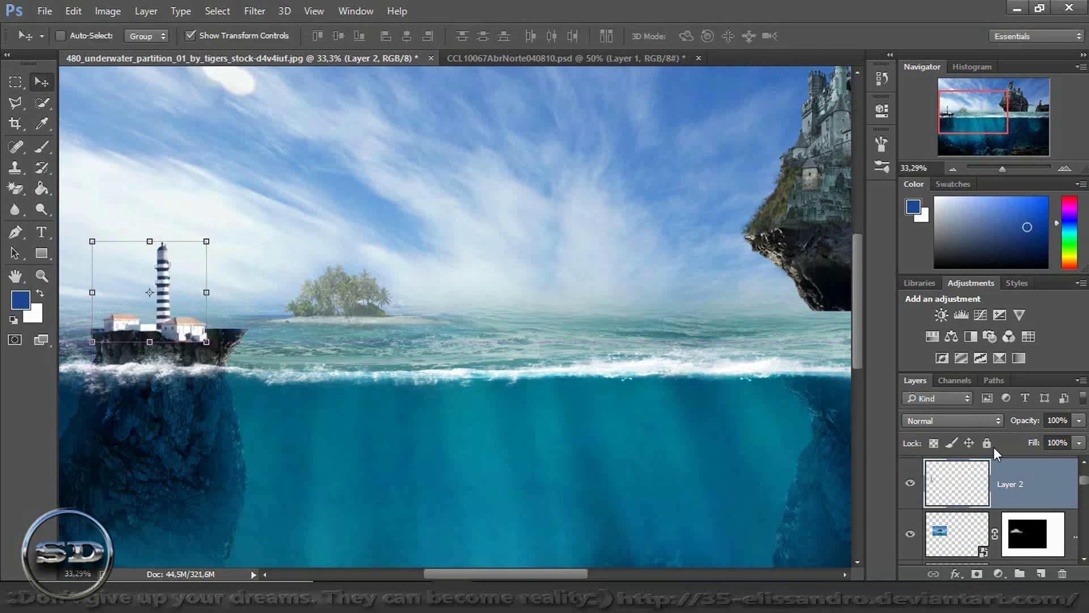
- Stack Layer 2 below the masked rock layer and nudge the lighthouse into its final spot
left_click_drag(1014, 475, 965, 445)
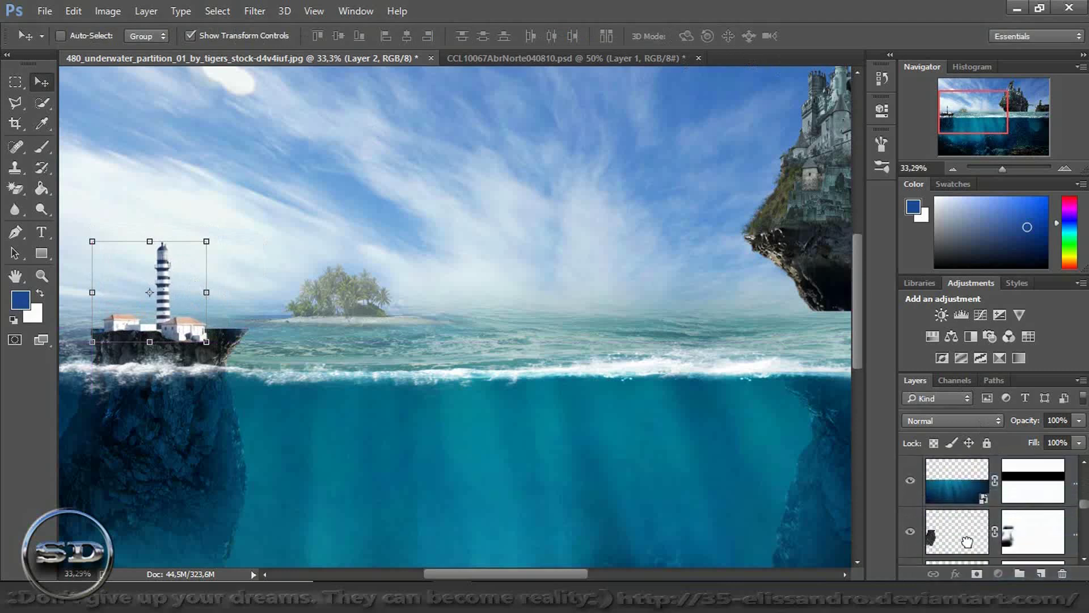
left_click_drag(964, 445, 967, 542)
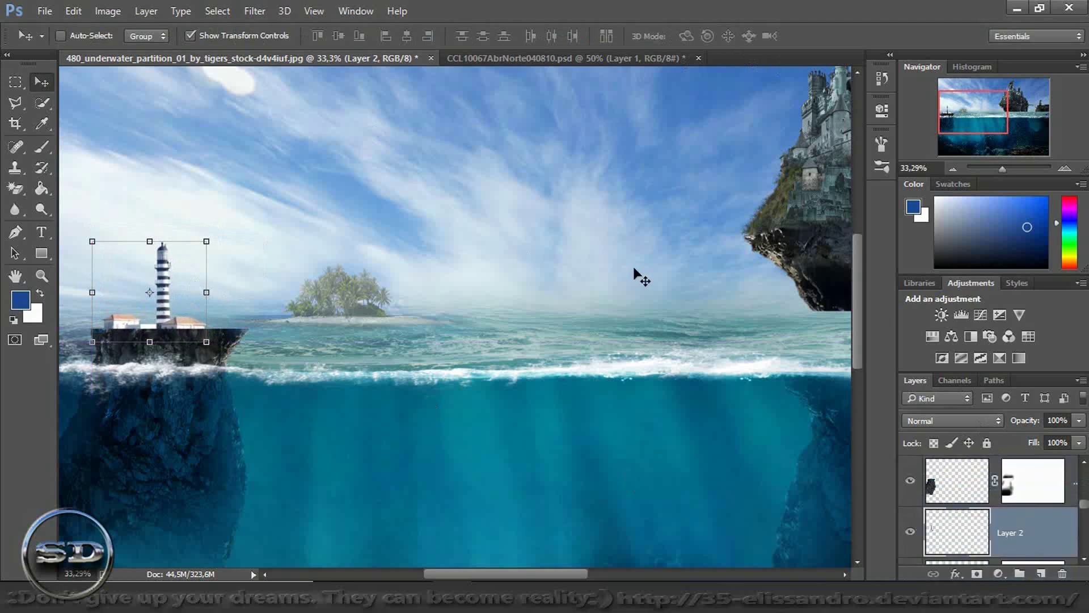
left_click_drag(1005, 172, 948, 116)
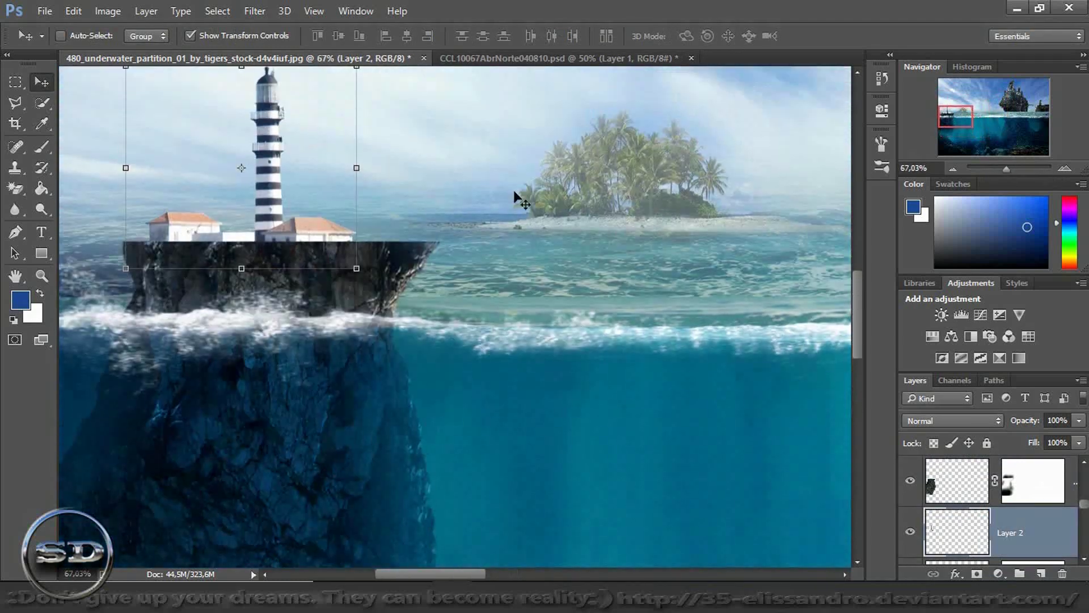
left_click_drag(318, 202, 348, 199)
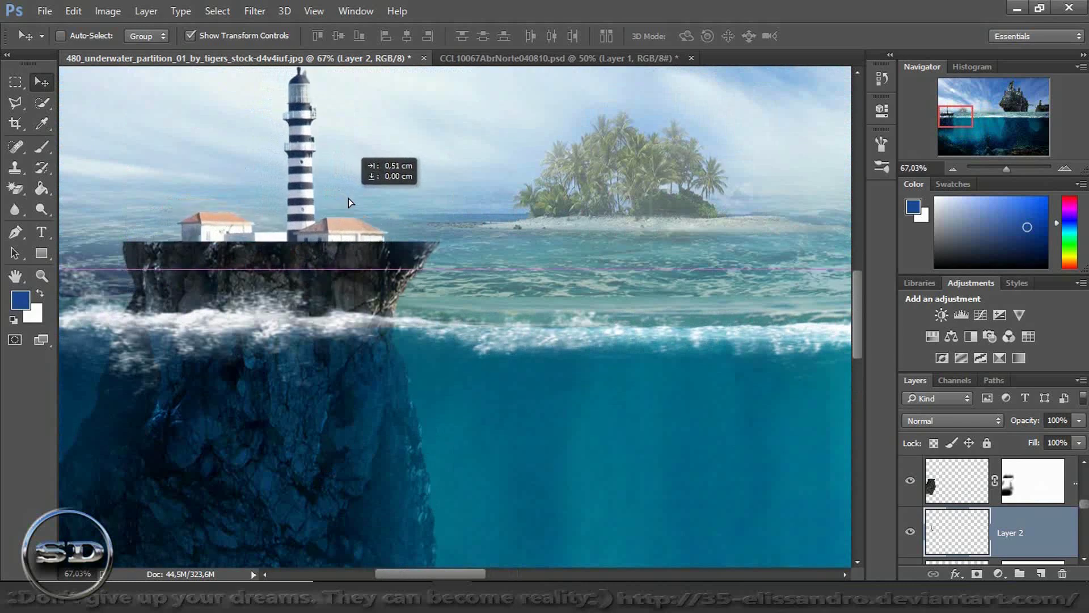
mouse_move(348, 199)
left_mouse_down()
mouse_move(301, 207)
mouse_move(325, 197)
left_mouse_up()
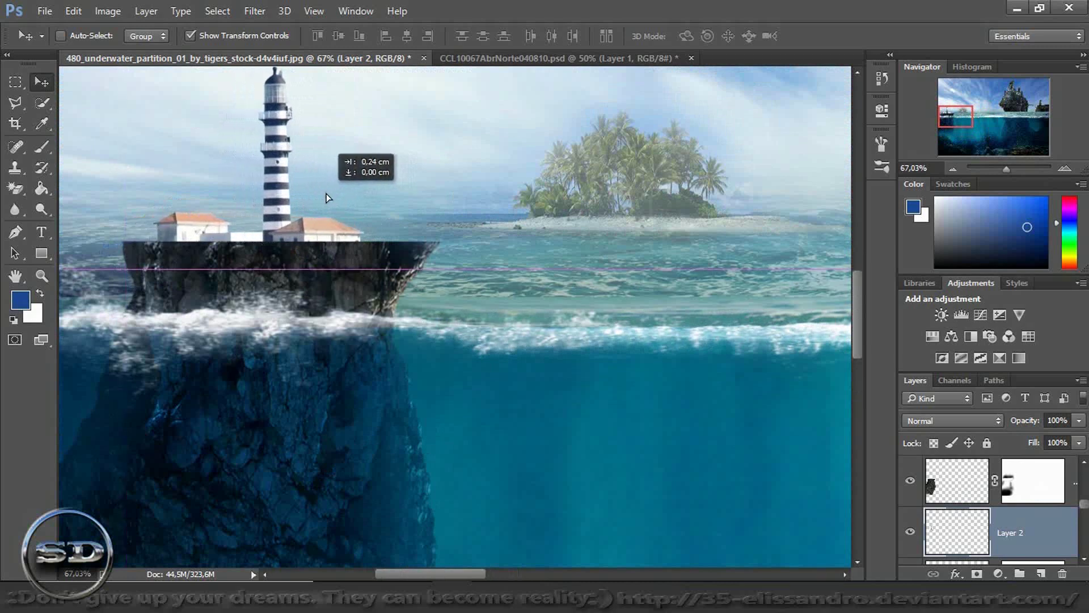
left_click_drag(324, 197, 324, 197)
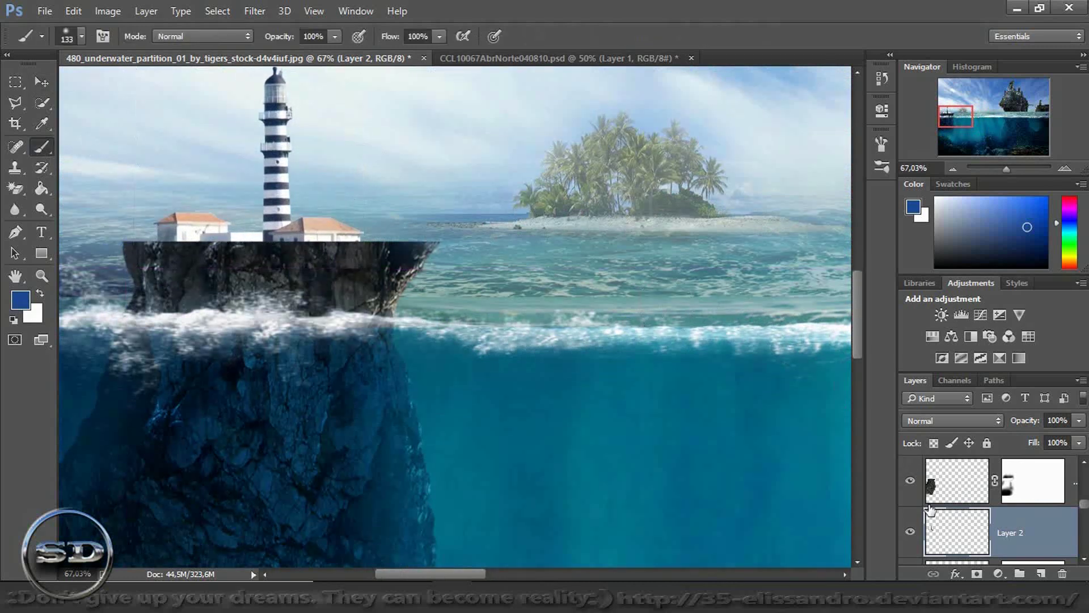
- Darken the layer below with a clipped Brightness/Contrast adjustment that lowers brightness
left_click(941, 315)
left_click(739, 370)
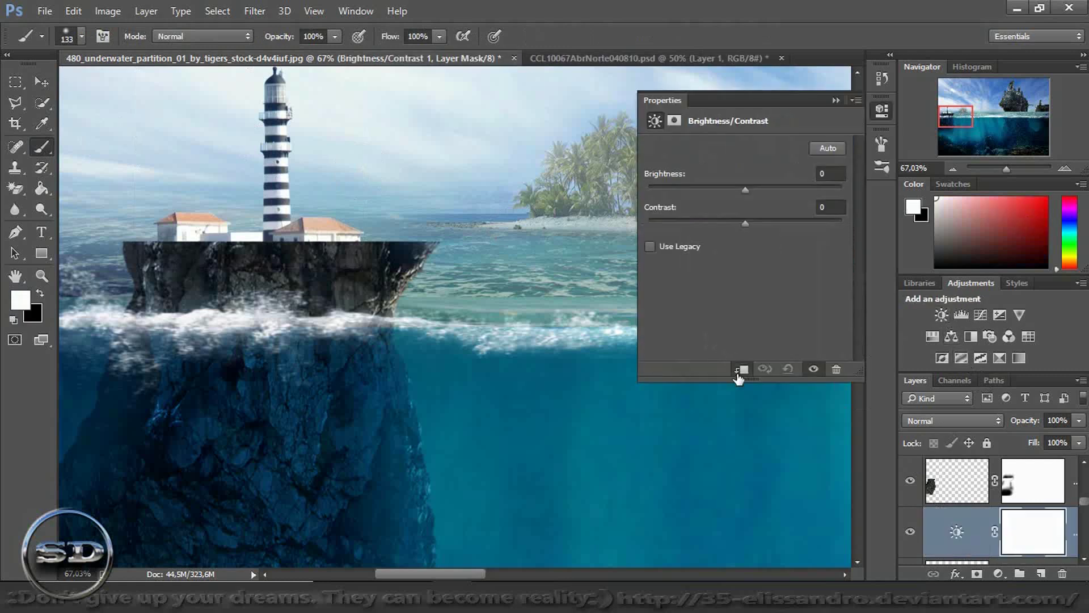
left_click_drag(746, 191, 700, 200)
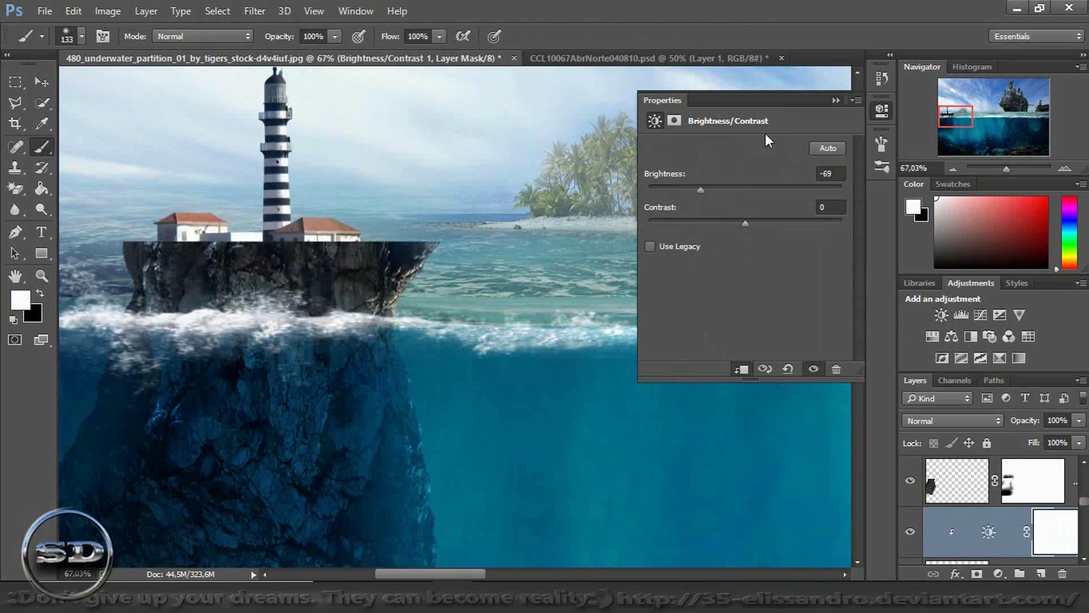
left_click(837, 100)
left_click_drag(1006, 169, 999, 176)
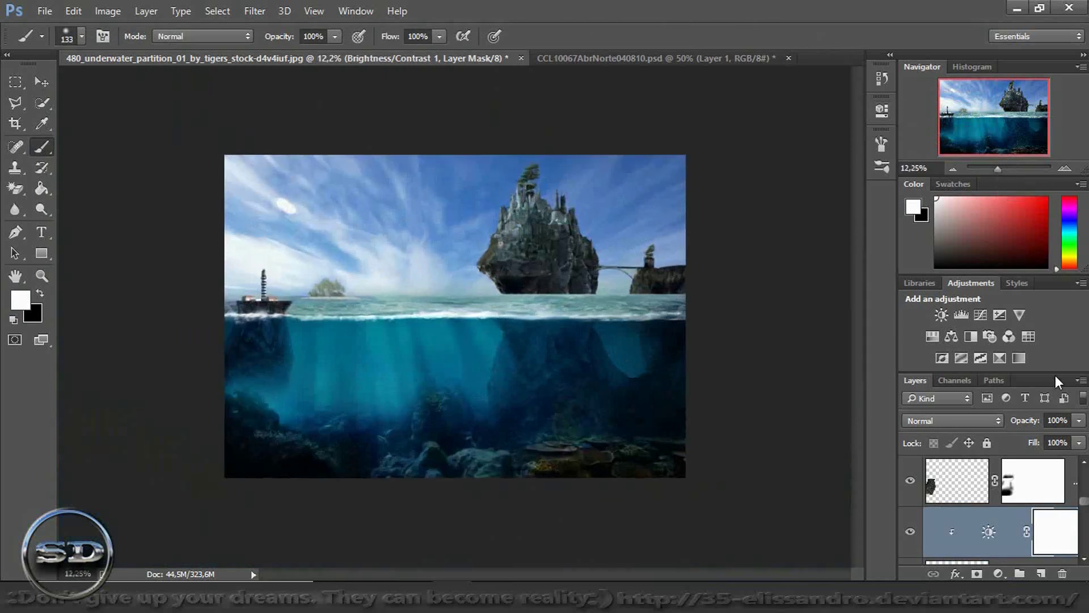
- Create a new empty layer above Castelo_ SD # copy, then make Layer 2 active
left_click(1075, 471)
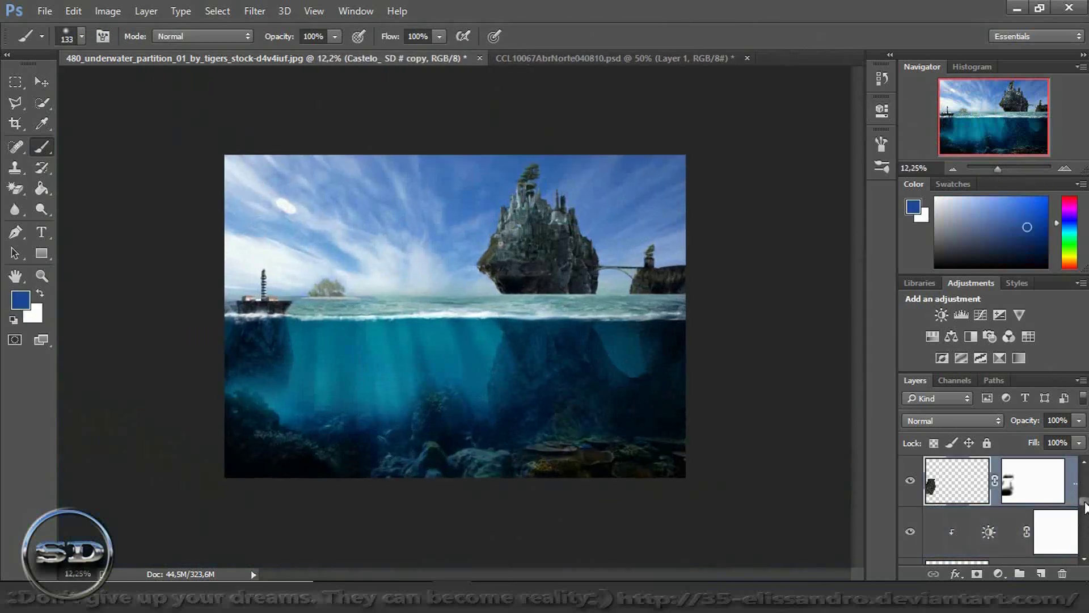
key("ctrl+shift+alt+n")
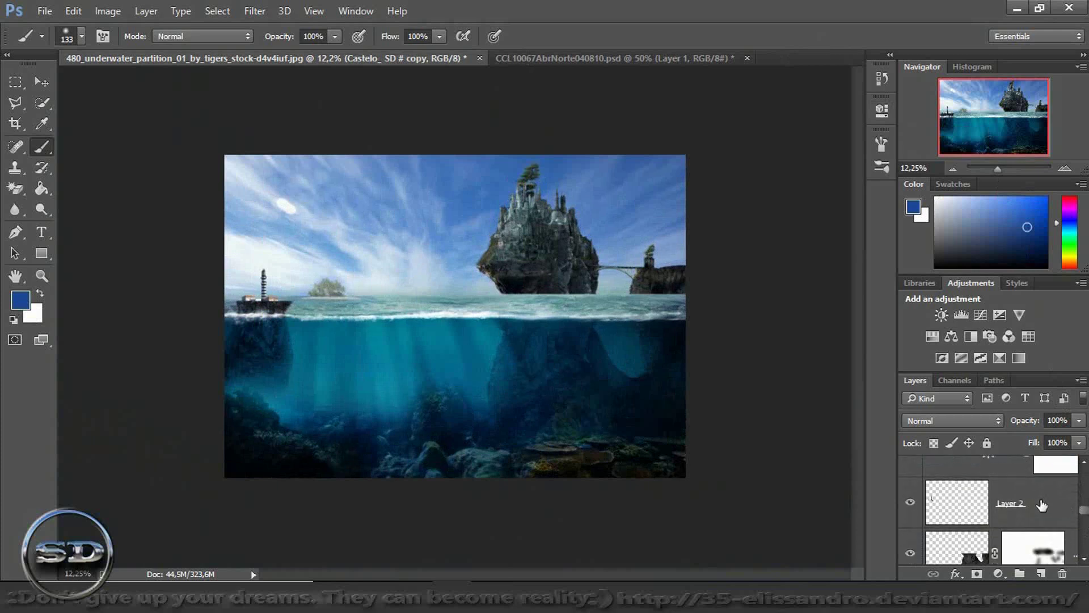
left_click(1041, 504)
left_click(42, 82)
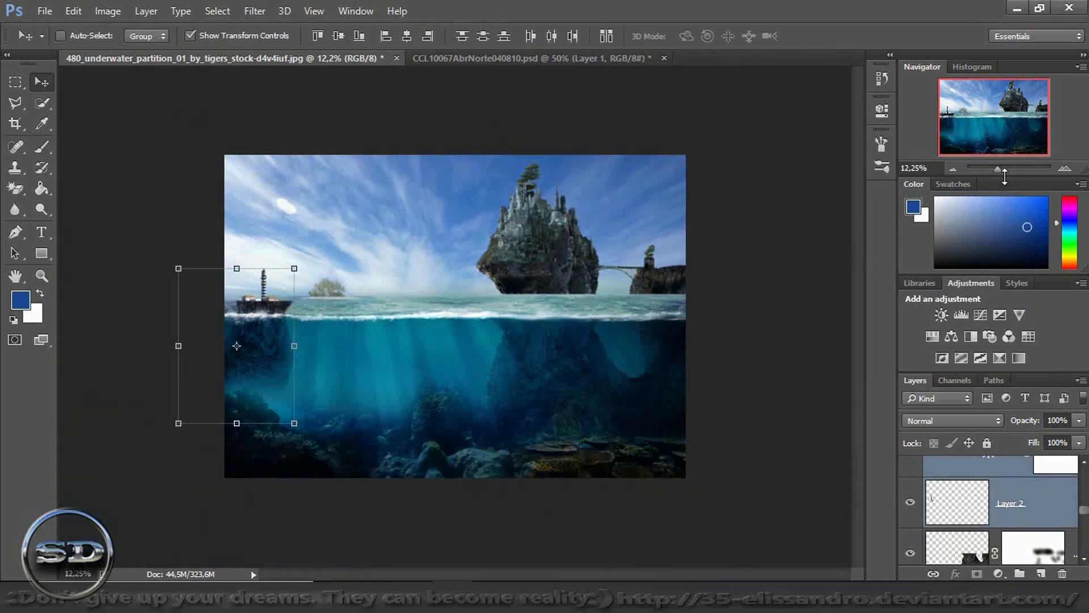
- Drag the lighthouse rock further left to the canvas edge, then select the Castelo_ SD # copy layer
left_click_drag(998, 170, 1002, 170)
left_click_drag(987, 126, 952, 124)
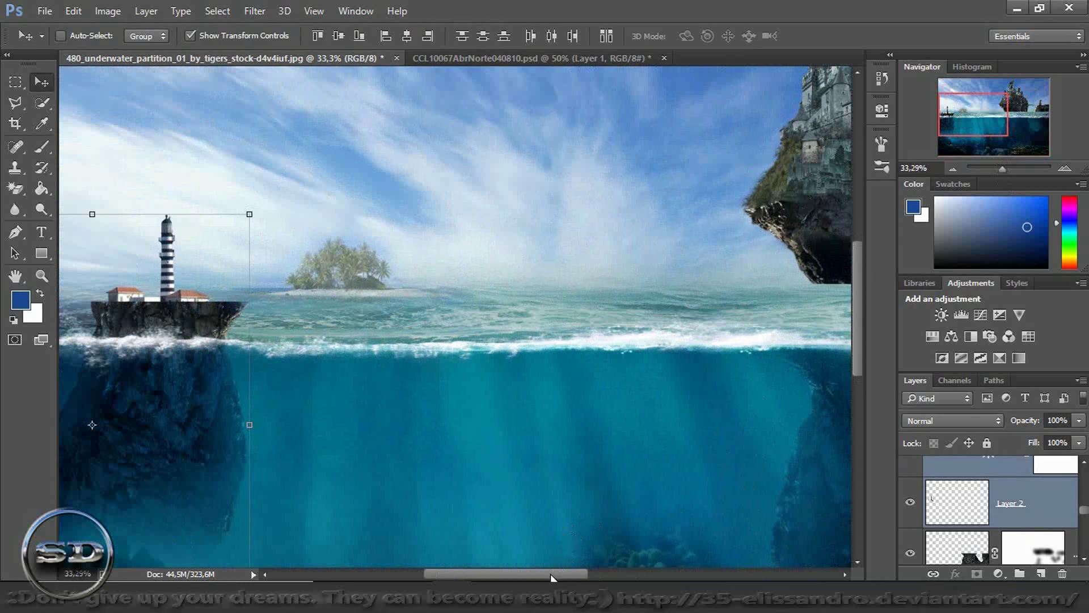
left_click_drag(551, 573, 521, 574)
mouse_move(333, 409)
left_mouse_down()
mouse_move(251, 410)
mouse_move(290, 410)
left_mouse_up()
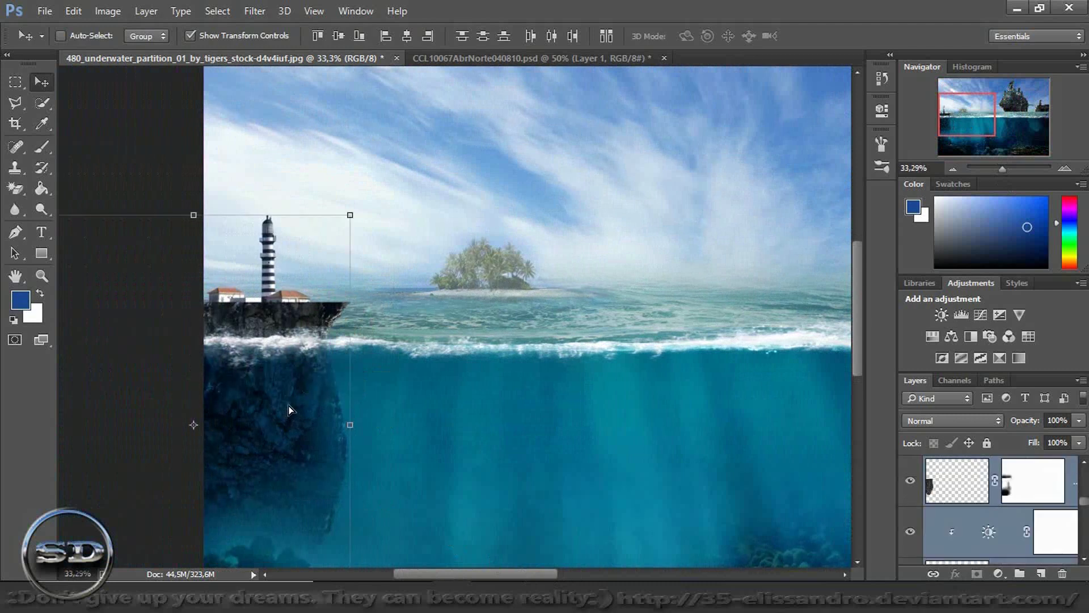
left_click(910, 483)
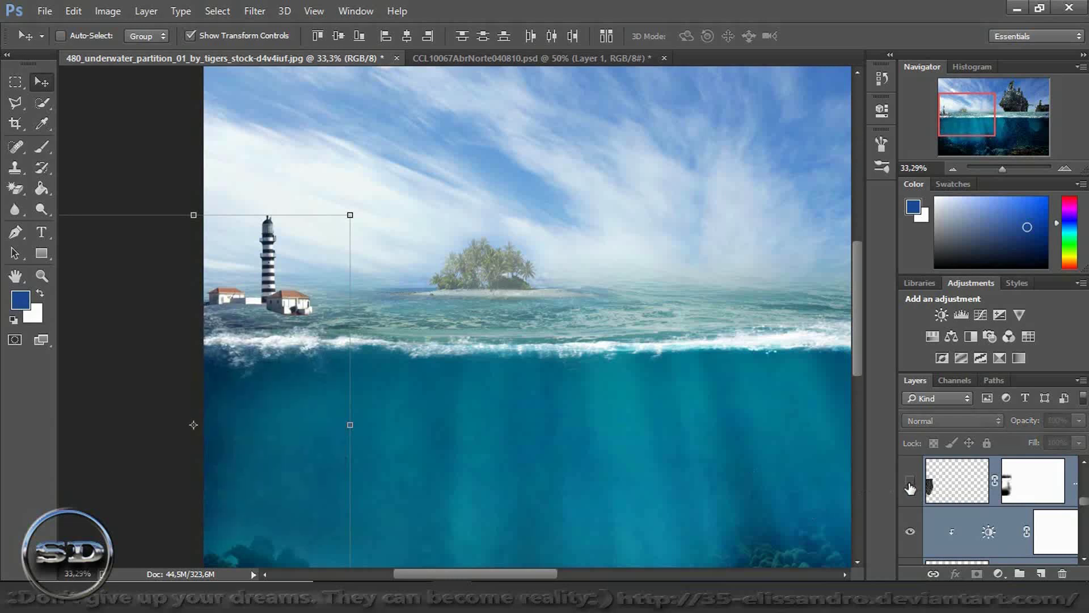
left_click(949, 480)
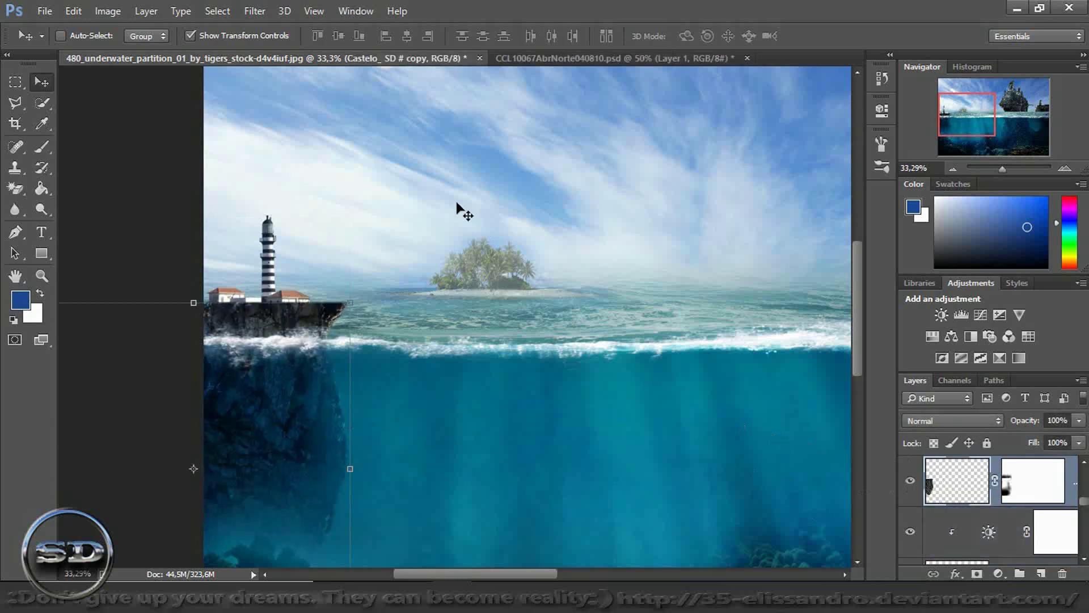
left_click(251, 11)
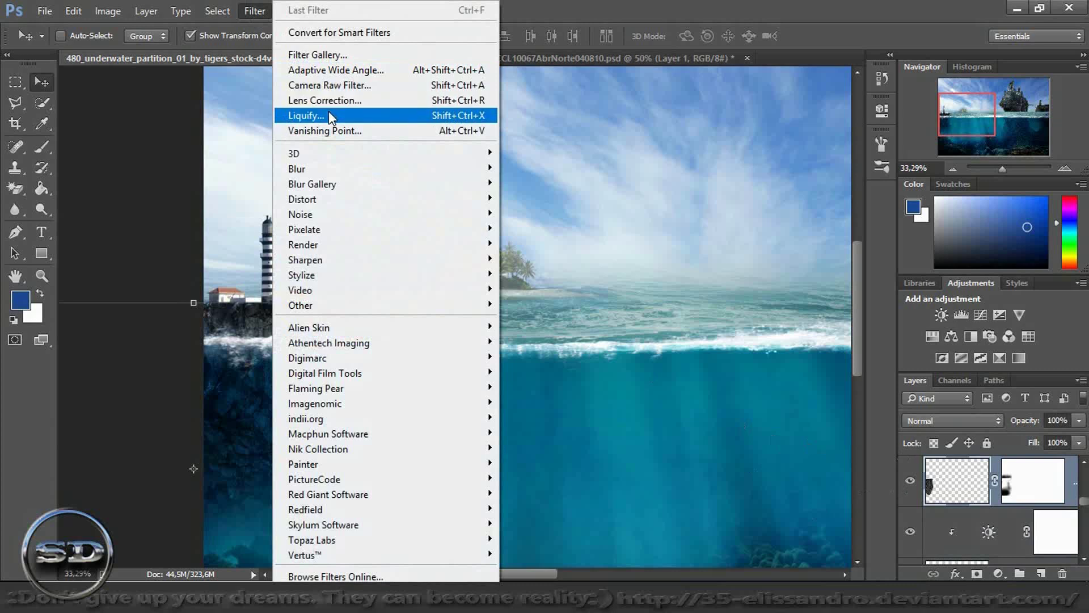
- Liquify the rock's right edge with a 350-size Forward Warp brush at 33% zoom and apply it
left_click(329, 115)
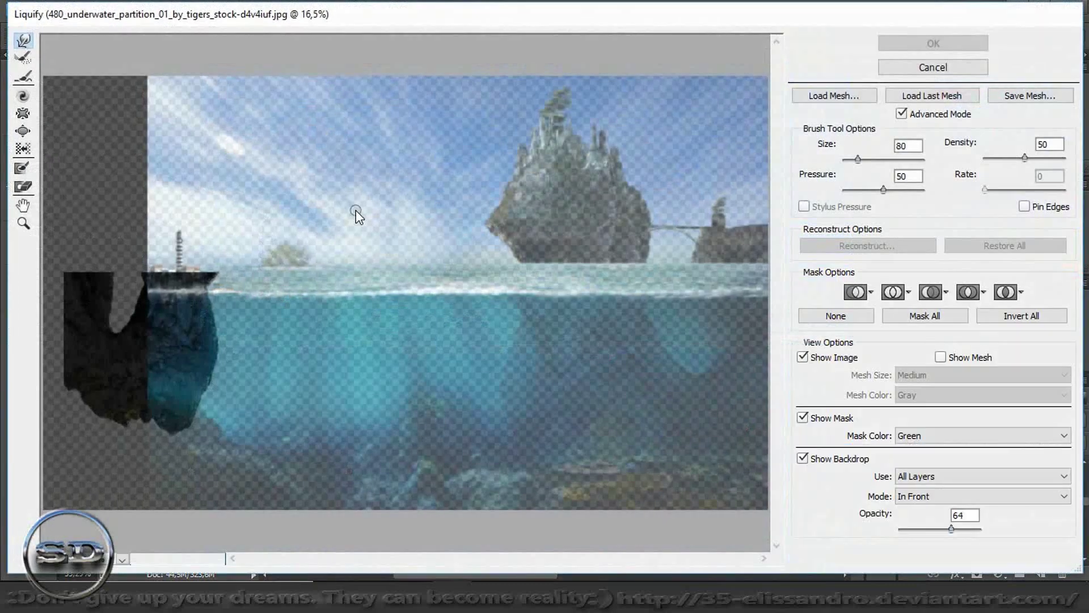
key("ctrl+minus")
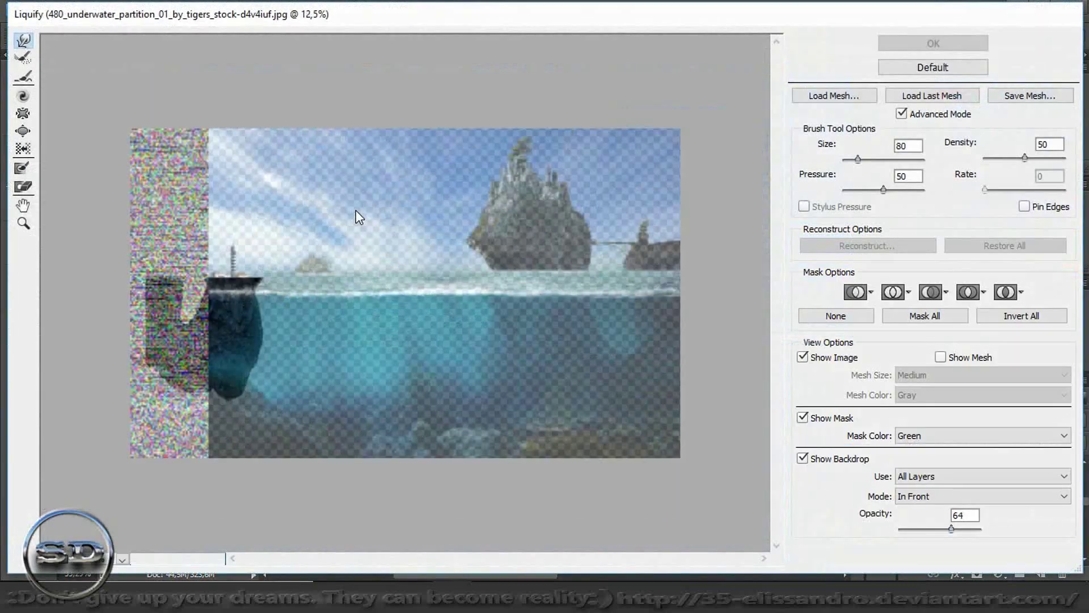
key("ctrl+plus")
key("ctrl+plus")
key("ctrl+plus")
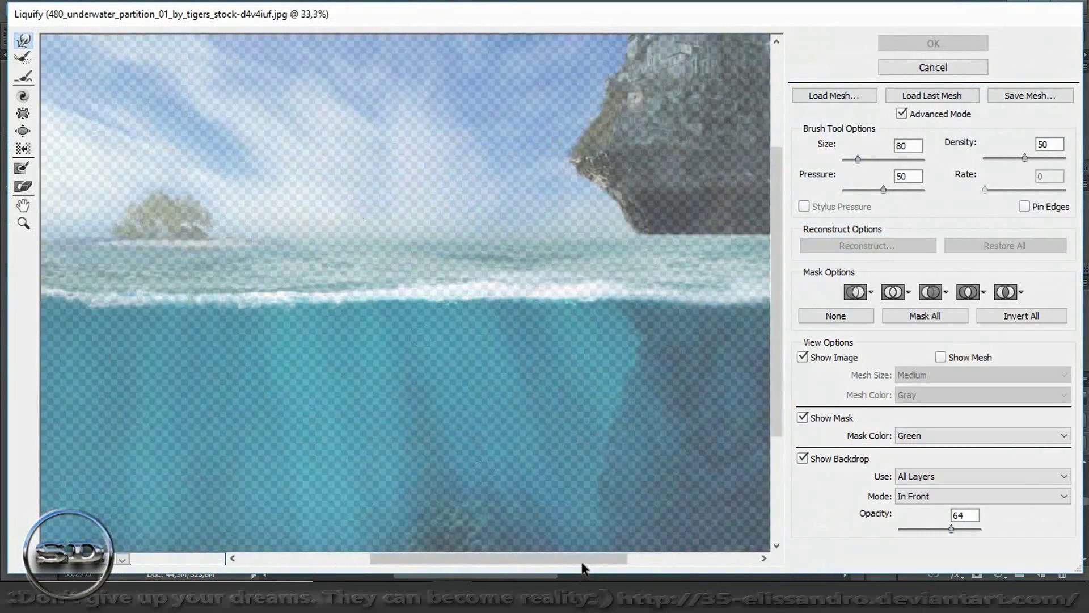
left_click_drag(539, 558, 408, 559)
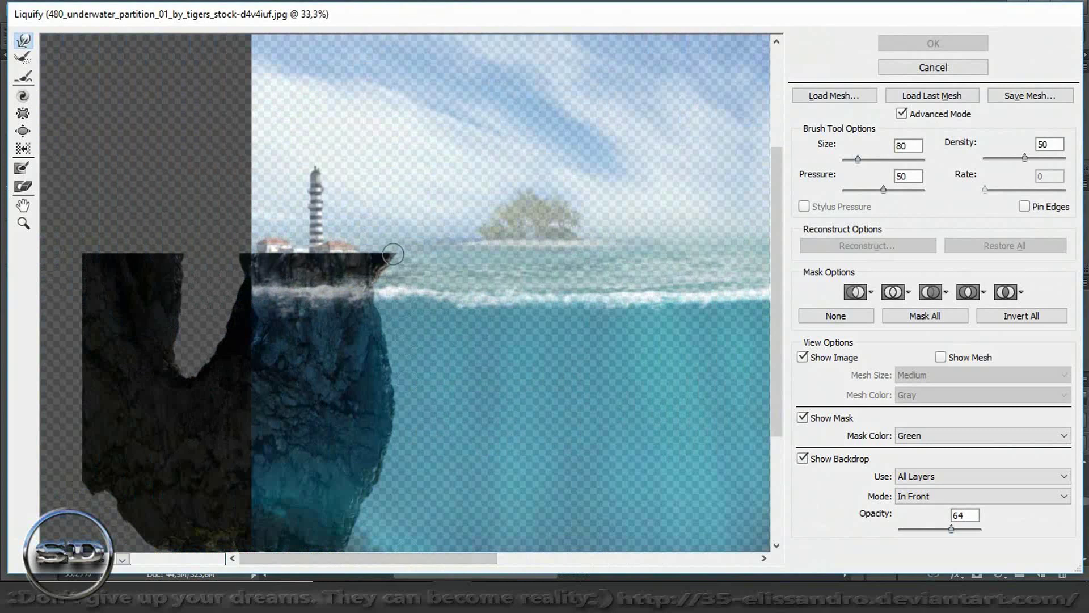
mouse_move(391, 251)
left_mouse_down()
mouse_move(459, 245)
mouse_move(355, 222)
mouse_move(358, 241)
mouse_move(290, 254)
mouse_move(409, 246)
mouse_move(348, 226)
mouse_move(355, 251)
mouse_move(341, 280)
mouse_move(352, 244)
mouse_move(360, 263)
left_mouse_up()
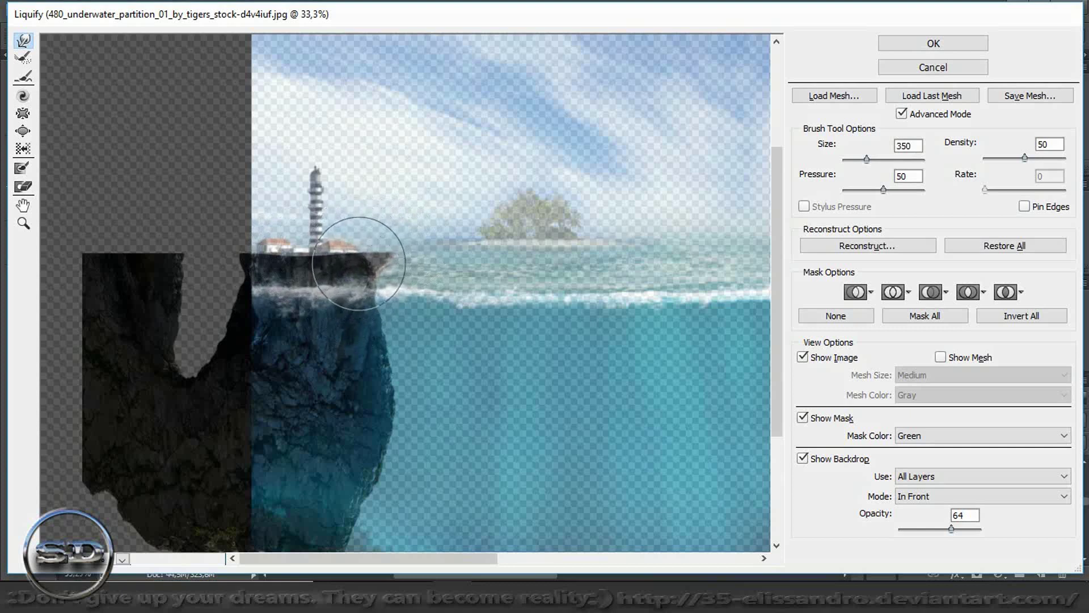
left_click(898, 40)
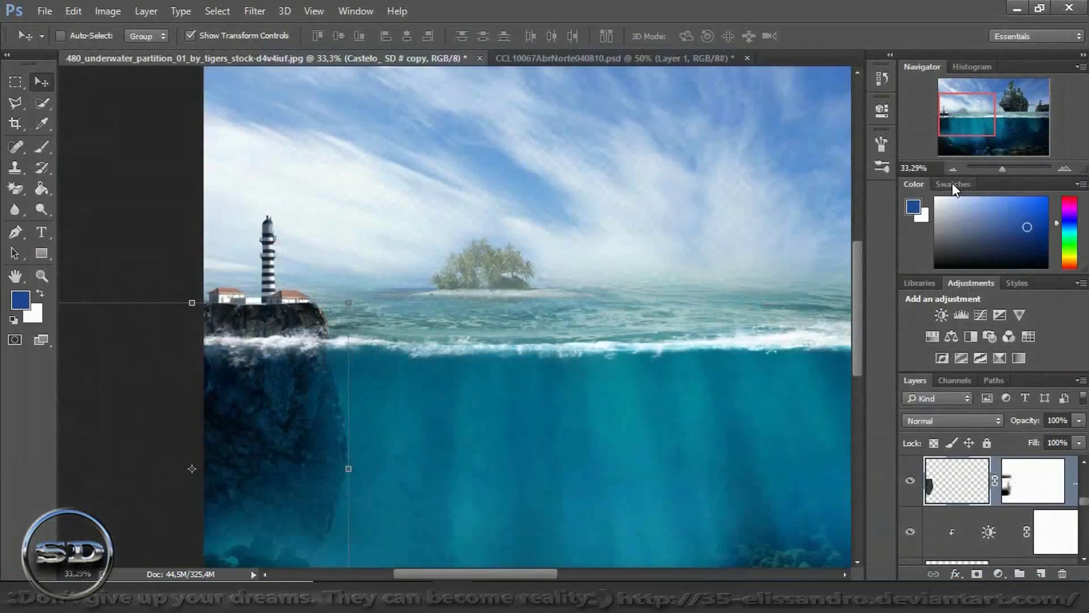
- Paint black with a 39 px brush on the rock layer's mask to roughen its edge around the houses
left_click_drag(1008, 171, 1010, 168)
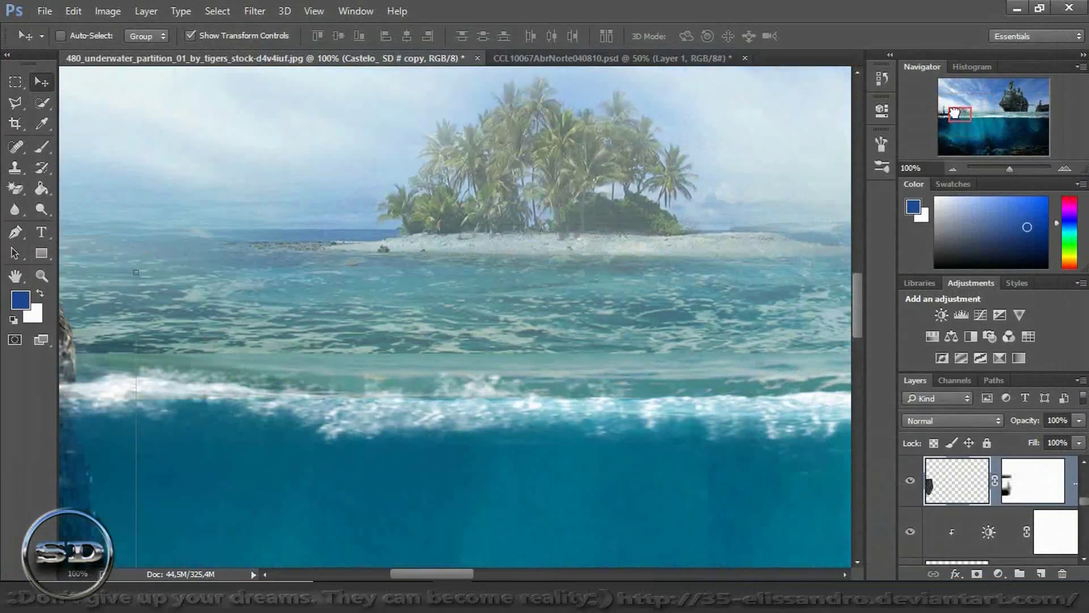
left_click_drag(965, 117, 940, 112)
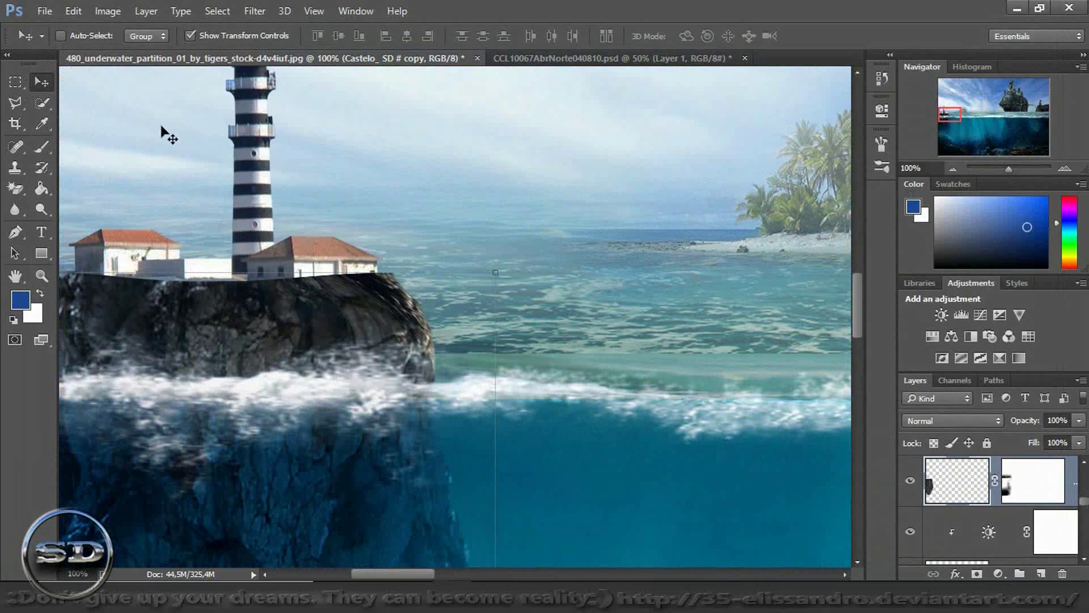
left_click(43, 148)
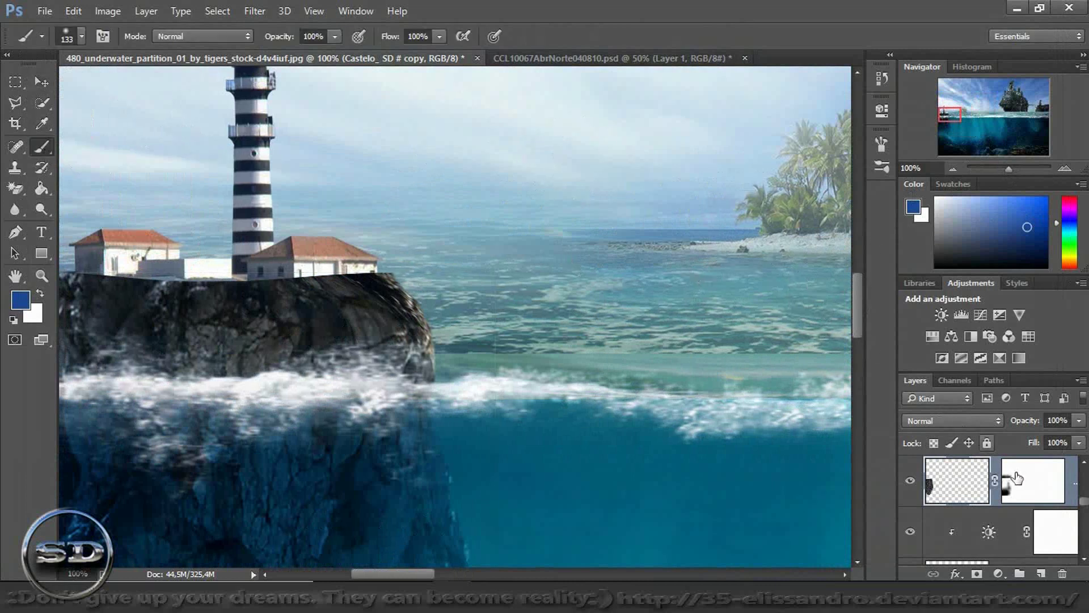
left_click(1030, 488)
right_click(400, 306)
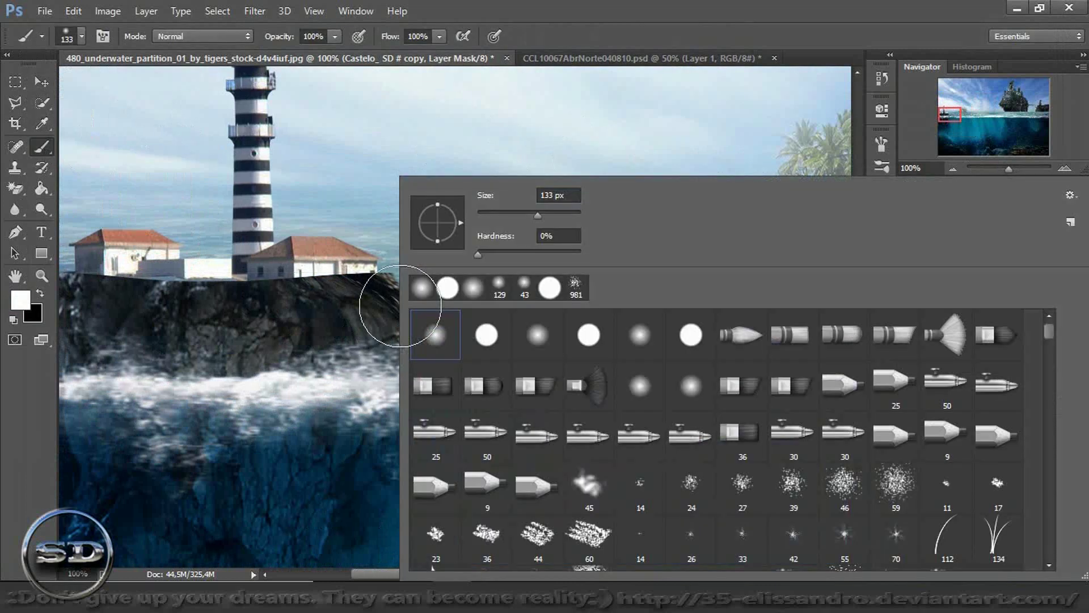
left_click(783, 495)
left_click(40, 293)
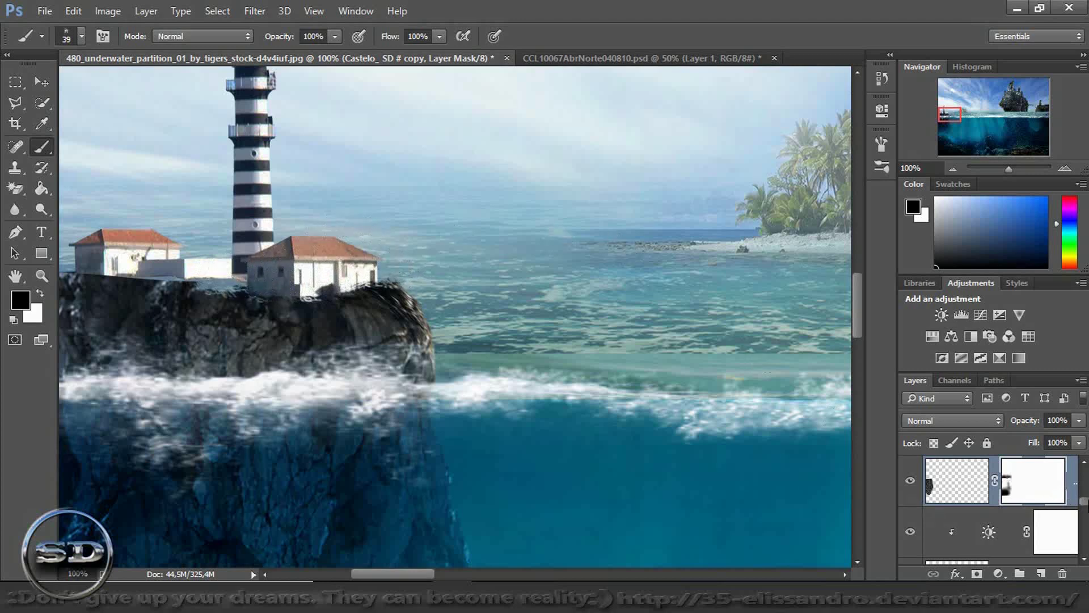
left_click_drag(1084, 501, 1087, 514)
scroll(961, 505, "down", 1)
- Nudge Layer 2's lighthouse and houses slightly right and down onto the rock
left_click(961, 504)
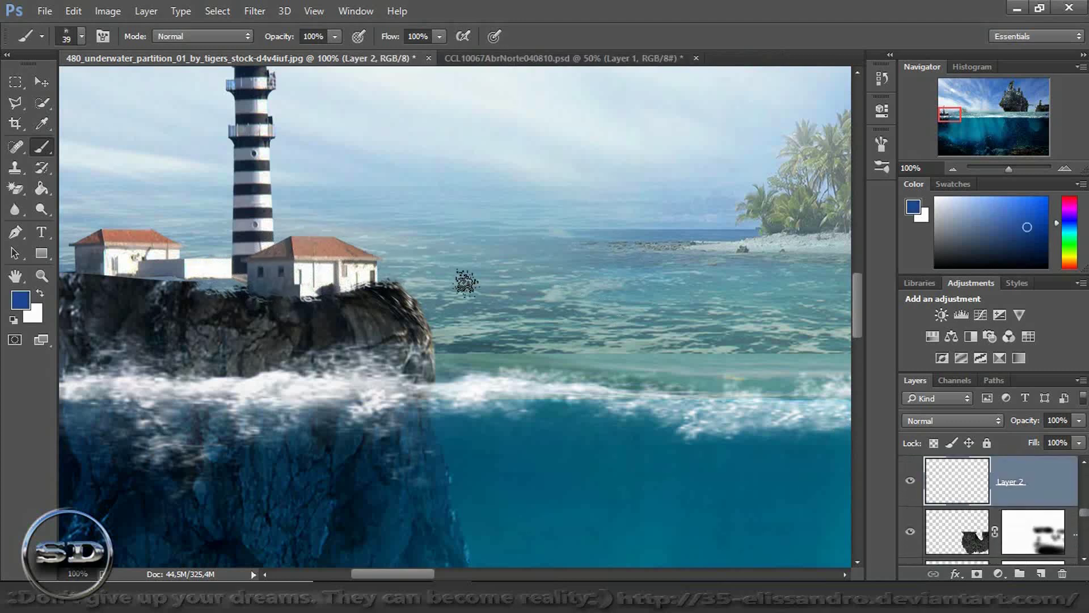
left_click(46, 84)
left_click_drag(211, 253, 223, 257)
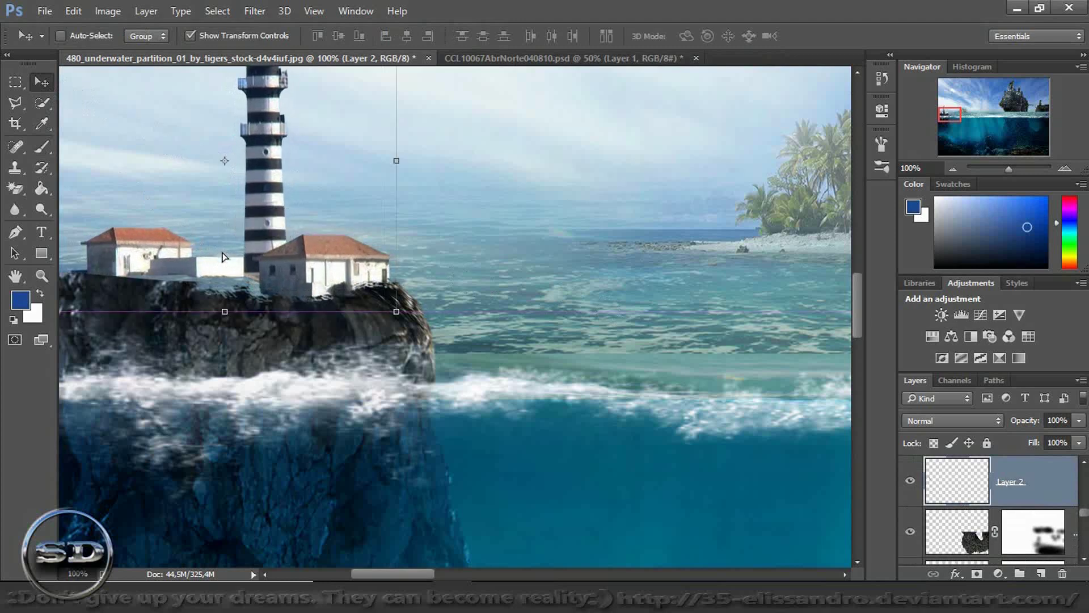
left_click(42, 146)
left_click_drag(1014, 165, 999, 170)
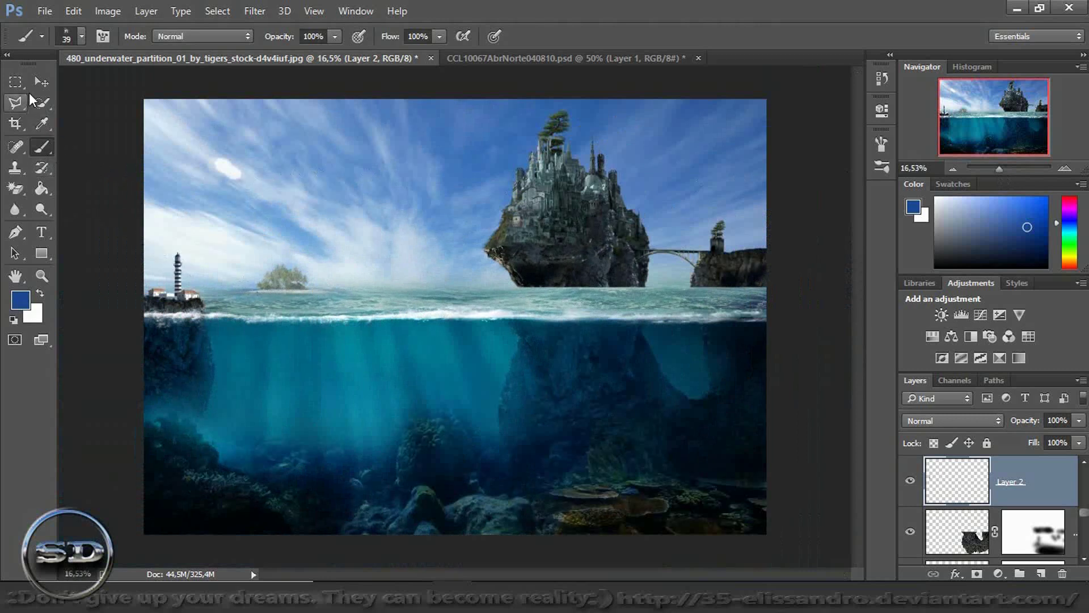
left_click(43, 88)
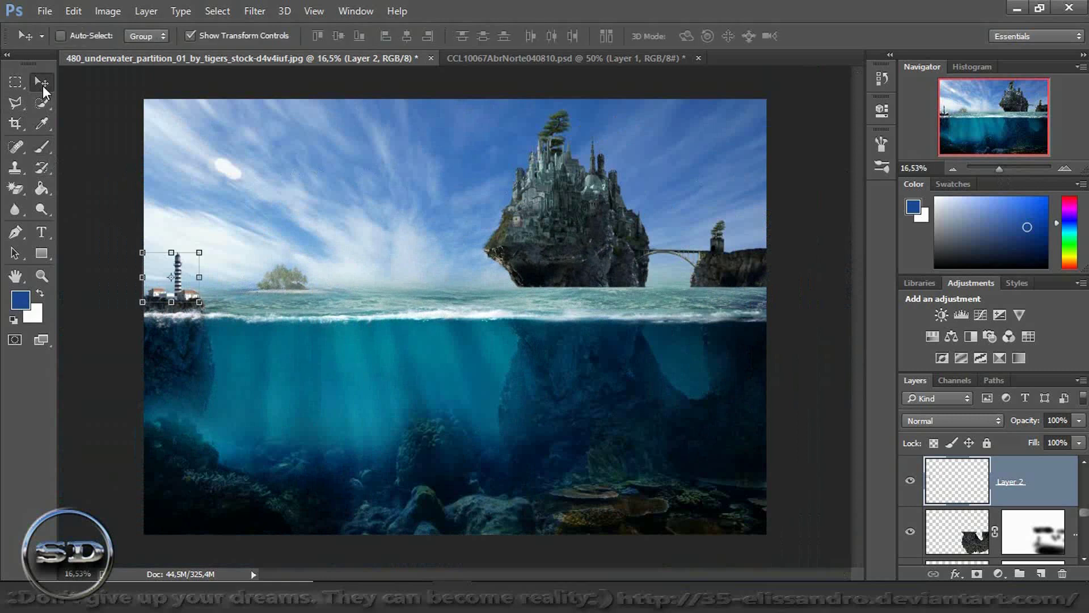
left_click(44, 149)
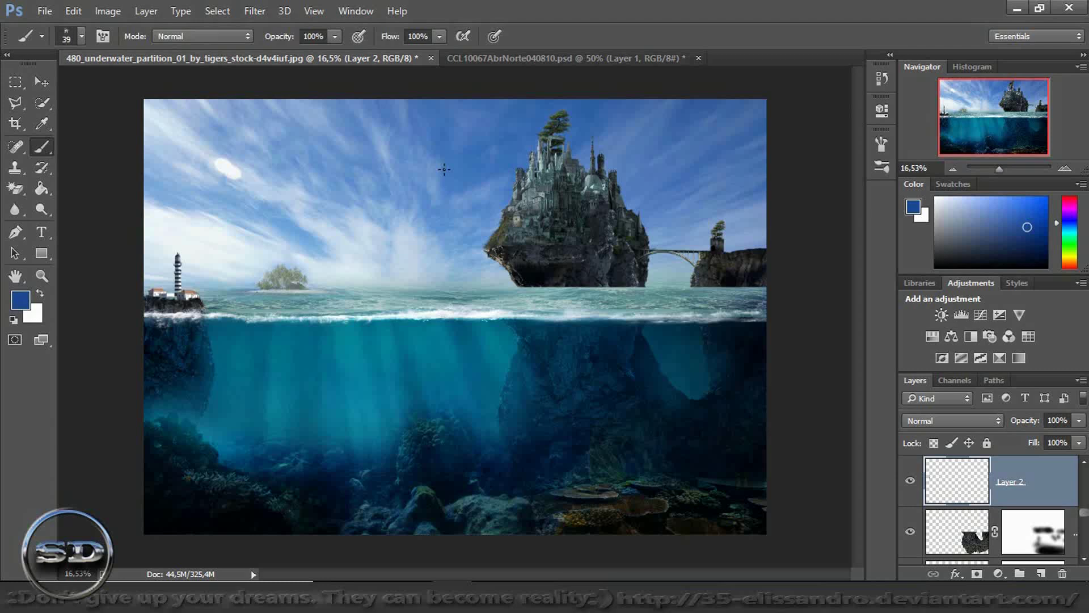
left_click_drag(1084, 516, 1084, 476)
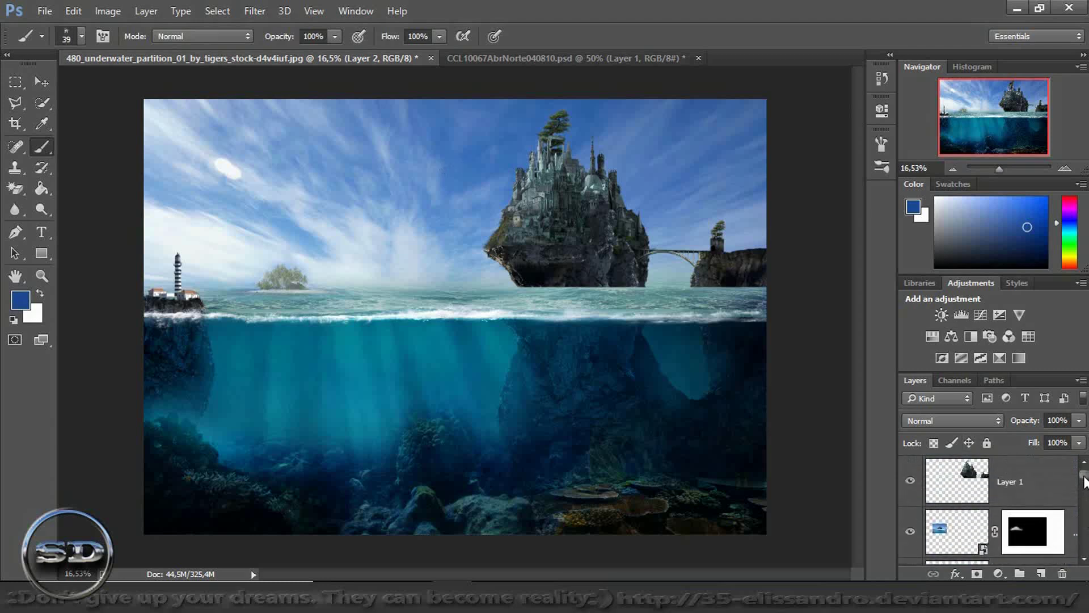
- Drag the dark-sailed ship into the scene and shrink it proportionally to a distant size
left_click(977, 526)
left_click_drag(928, 519, 393, 304)
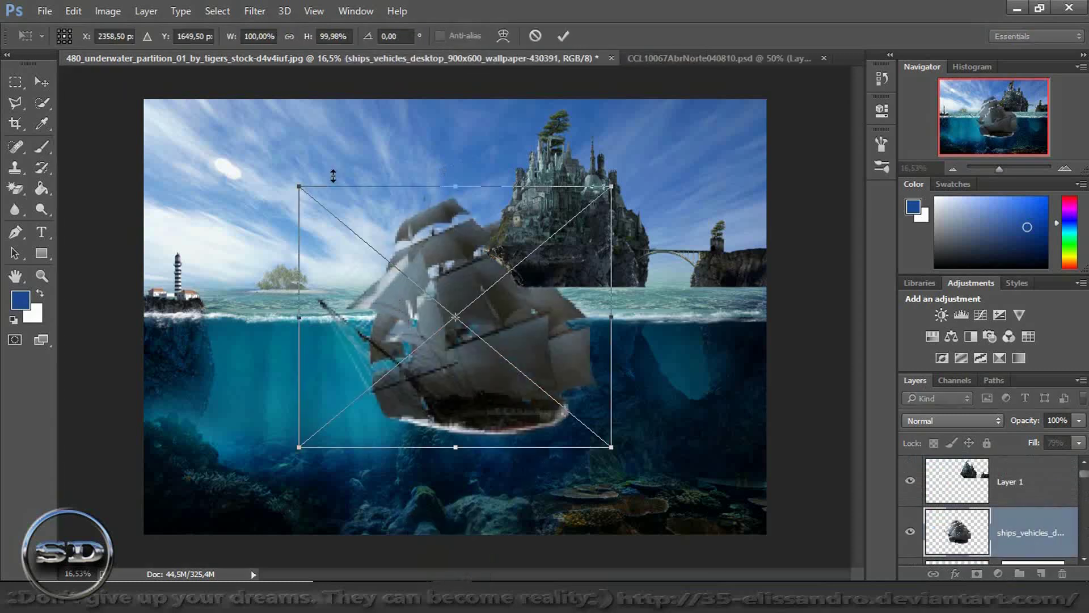
left_click(285, 38)
left_click_drag(612, 186, 442, 328)
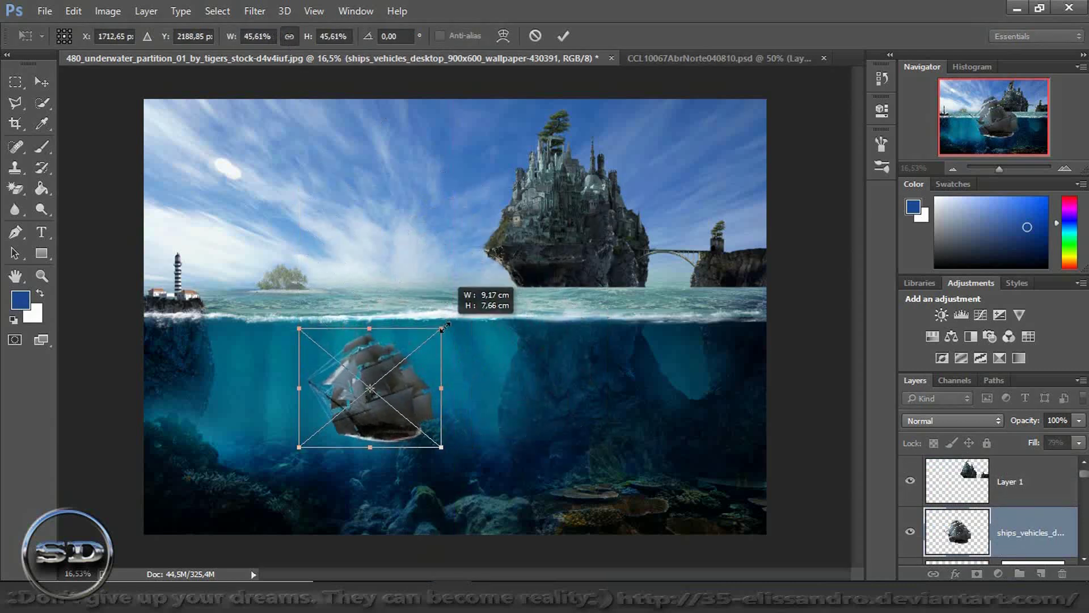
left_click_drag(413, 395, 409, 233)
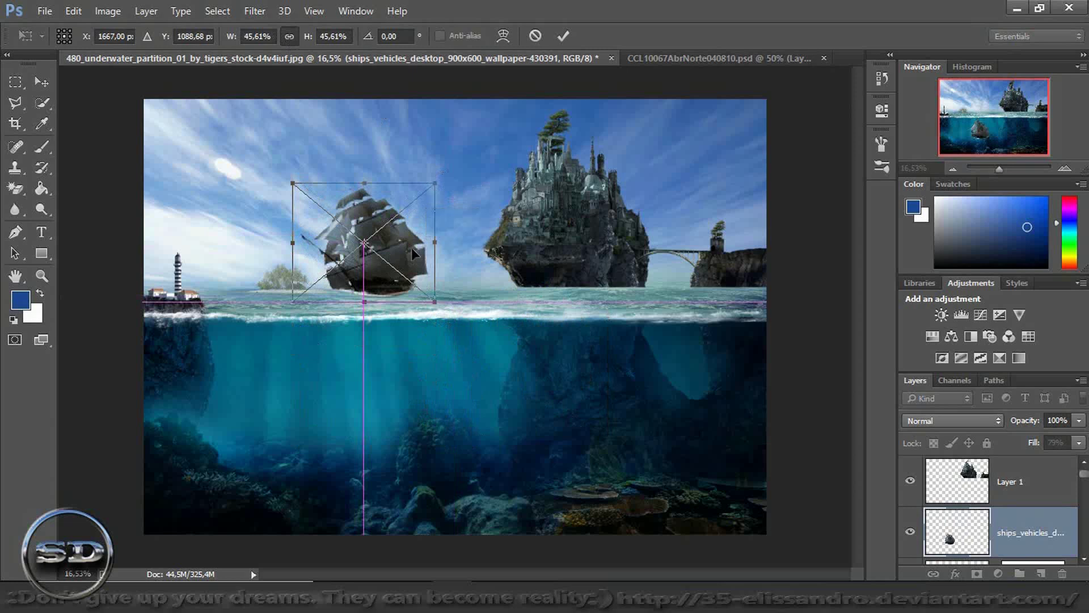
left_click_drag(433, 184, 327, 274)
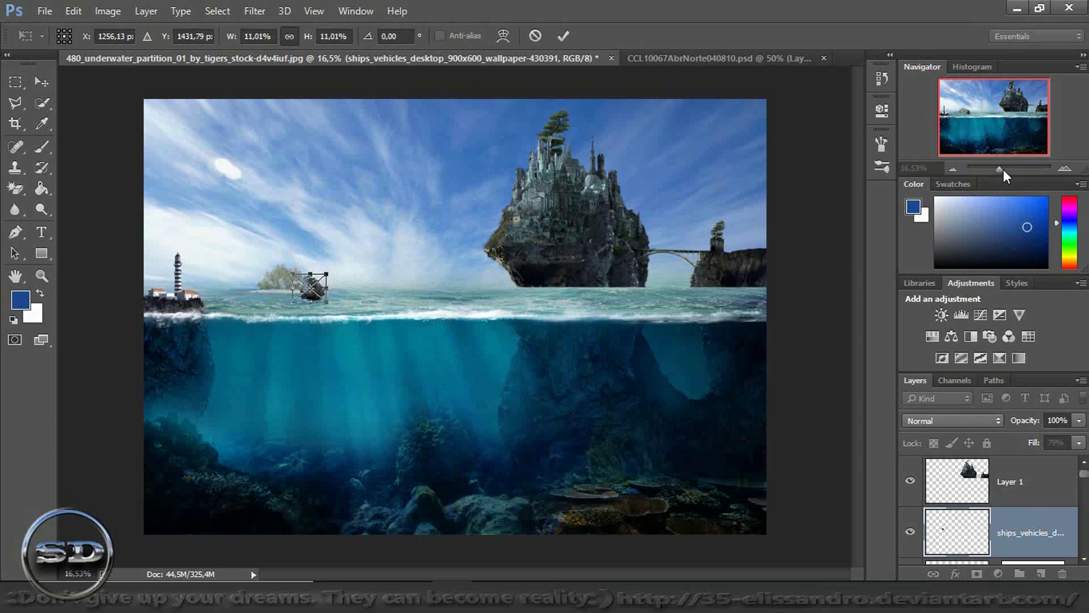
left_click_drag(1004, 169, 1010, 168)
left_click_drag(994, 117, 963, 112)
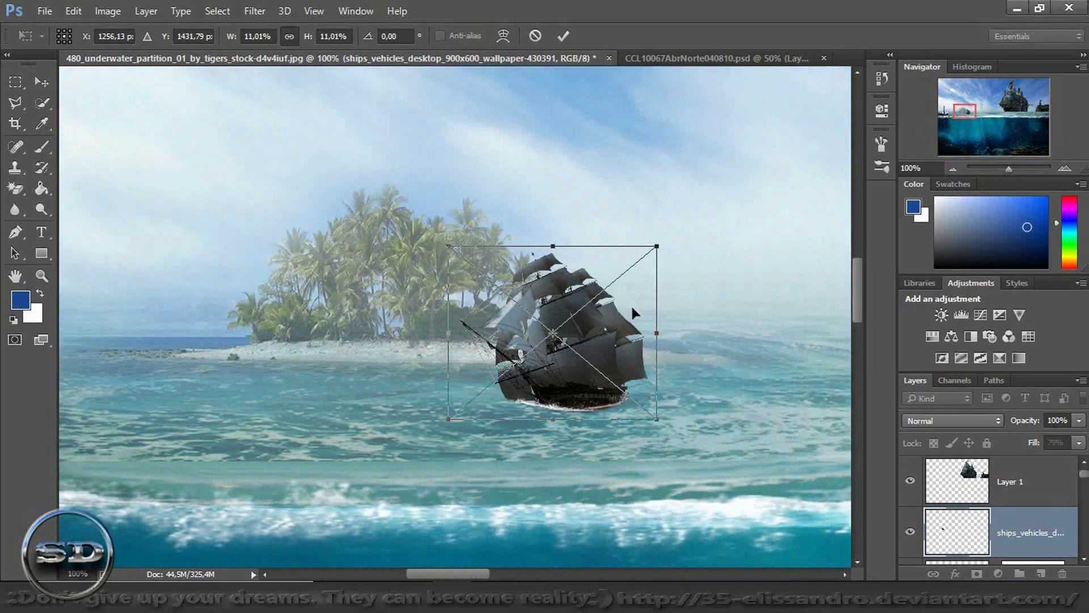
- Position the dark ship on the sea right of the palm island, commit, and set fill to 68%
left_click_drag(630, 313, 826, 293)
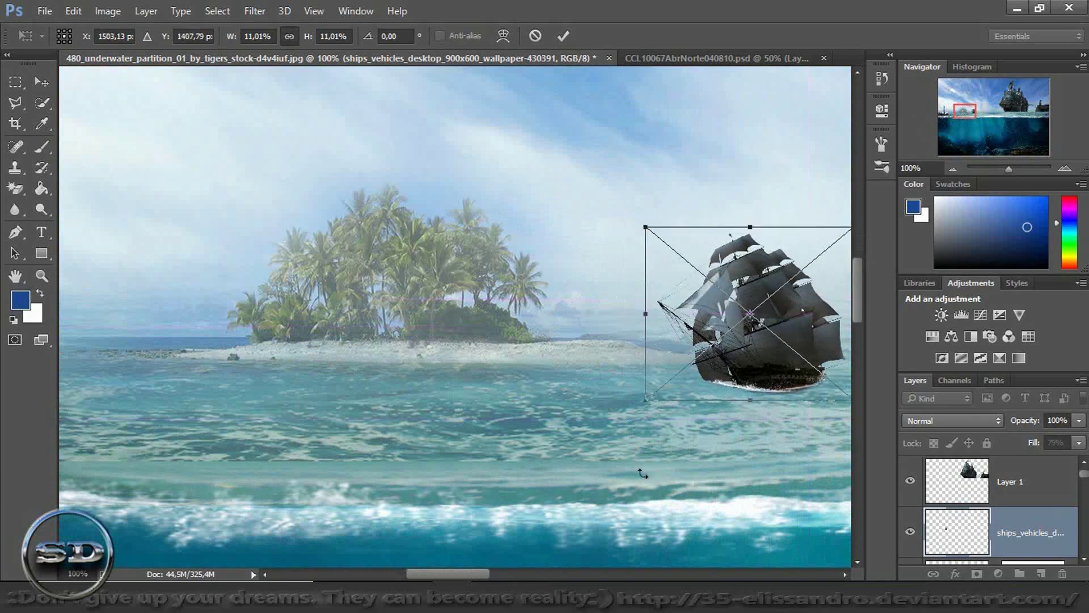
left_click_drag(470, 577, 495, 576)
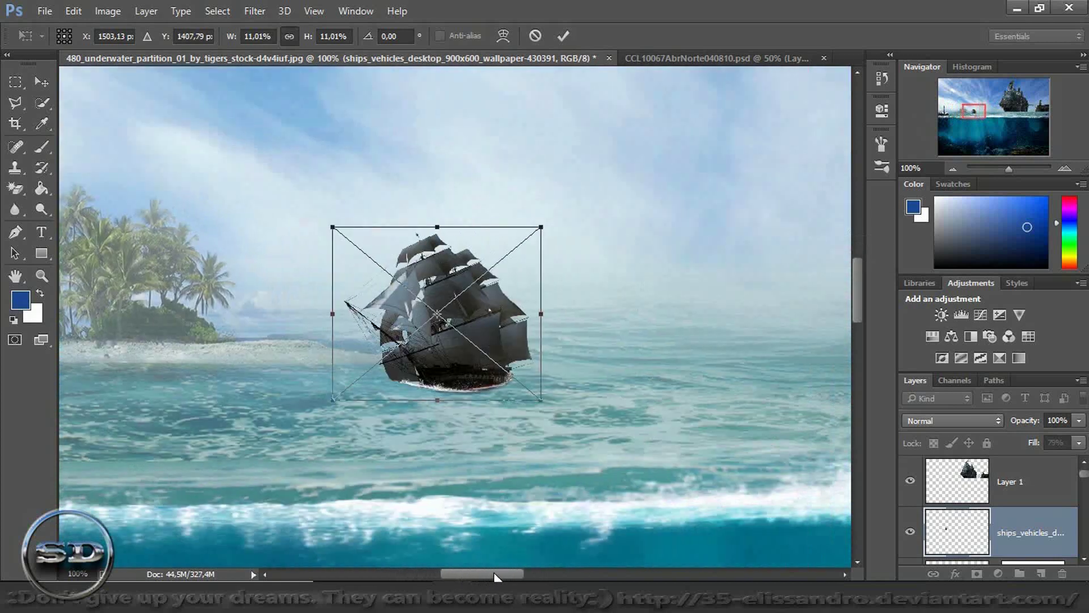
left_click_drag(501, 356, 618, 320)
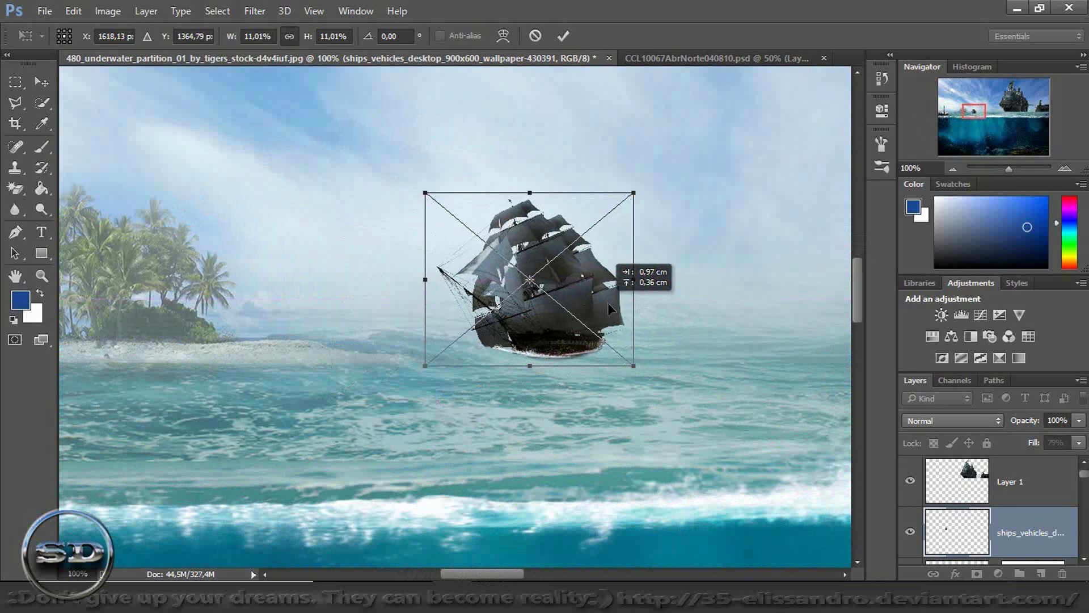
left_click_drag(618, 320, 618, 325)
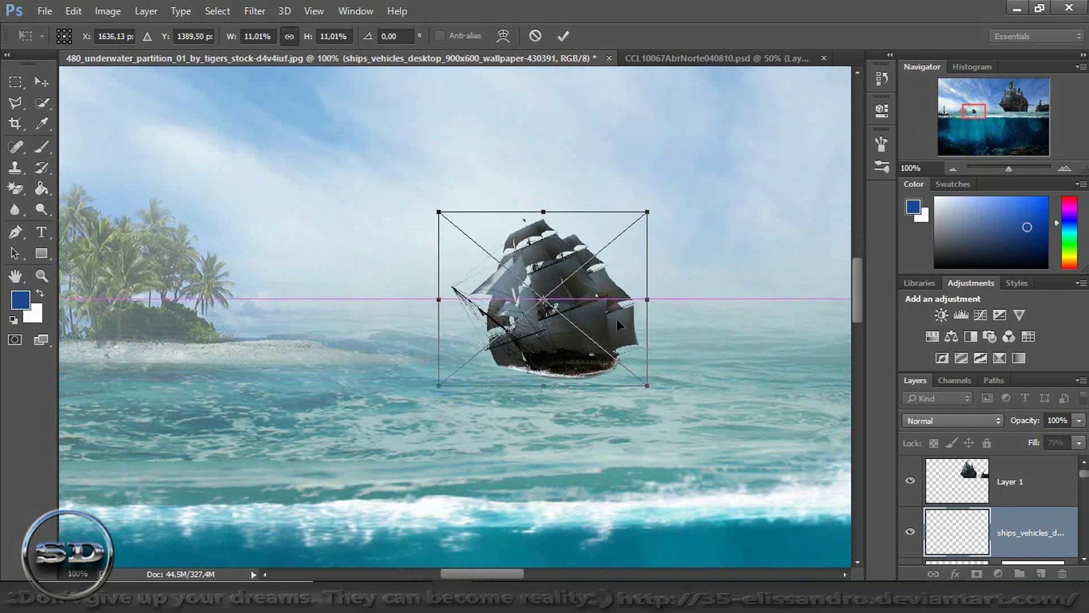
key("b")
left_click(564, 39)
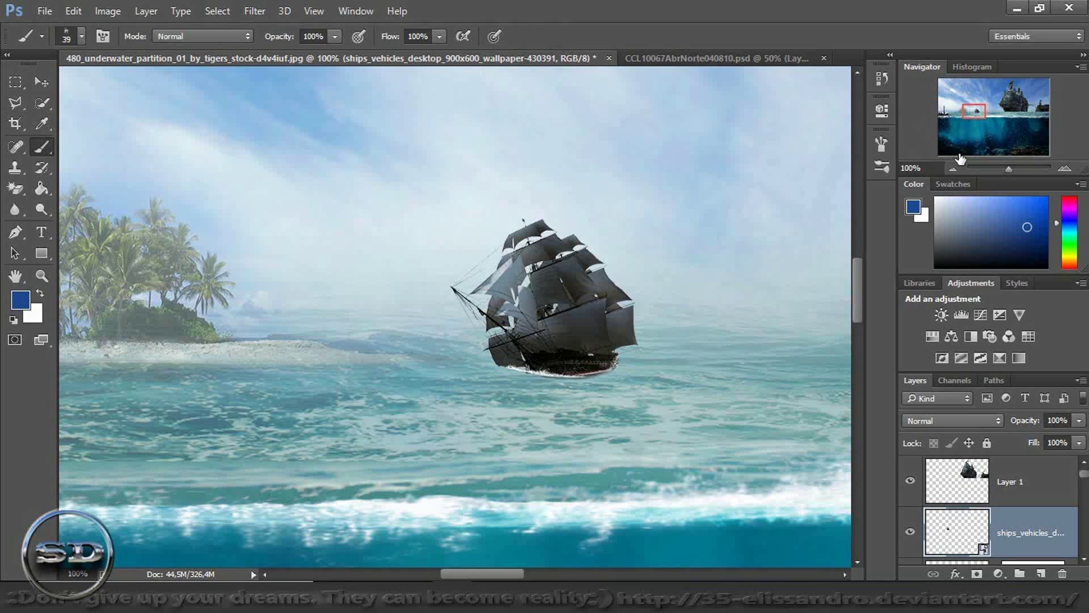
left_click_drag(1009, 171, 1003, 172)
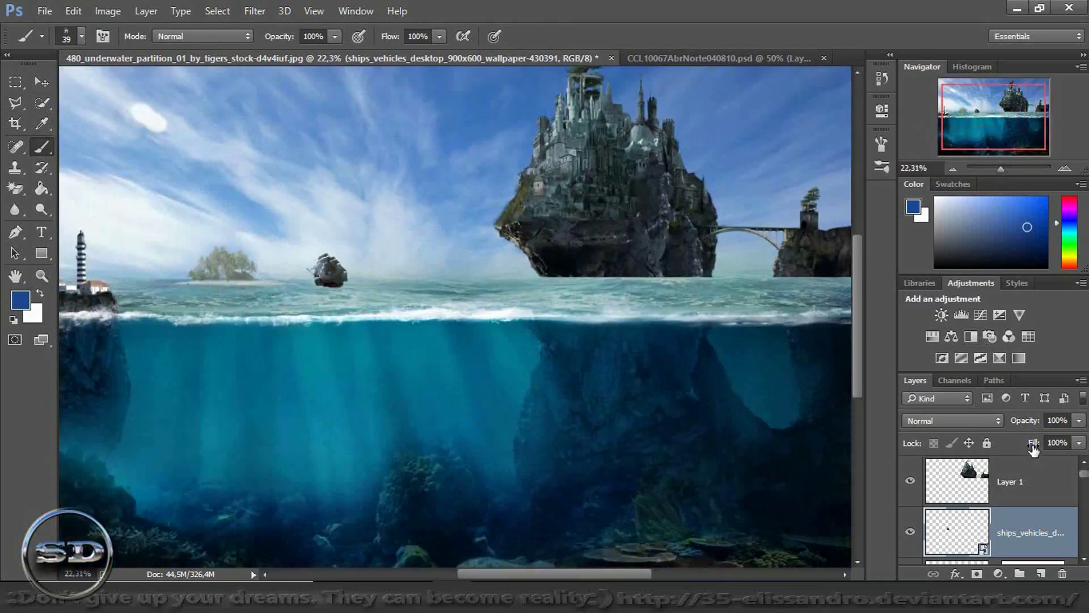
left_click_drag(1034, 446, 1007, 452)
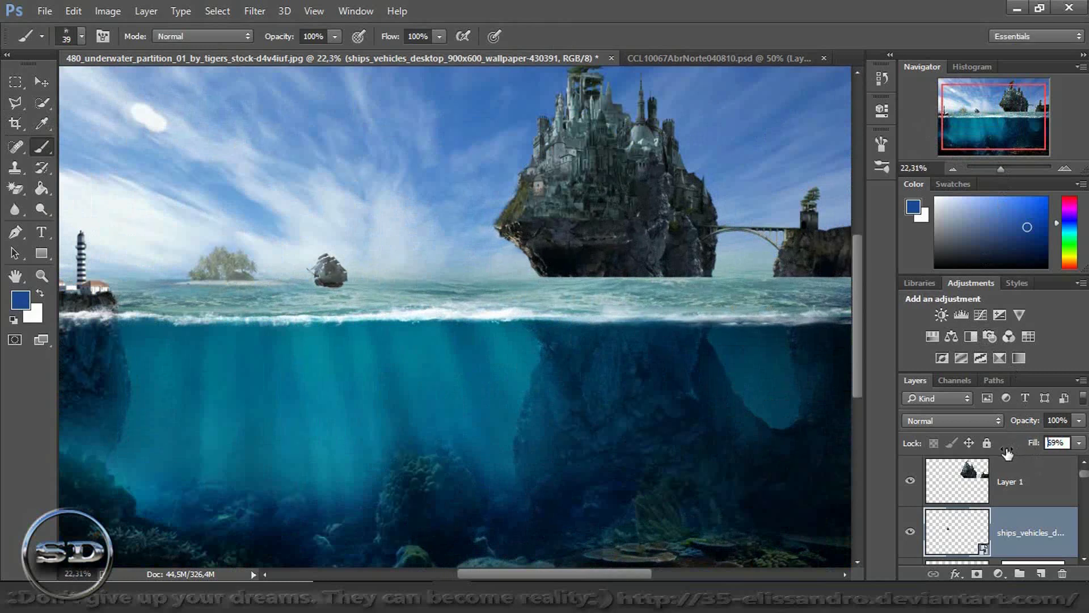
type("68")
key("Return")
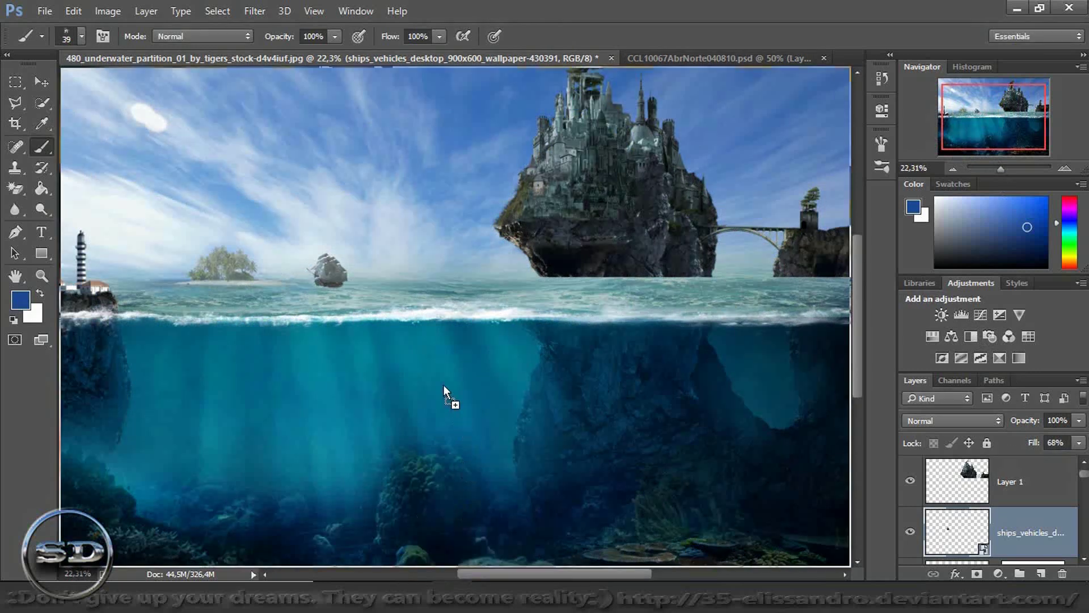
left_click_drag(438, 376, 438, 376)
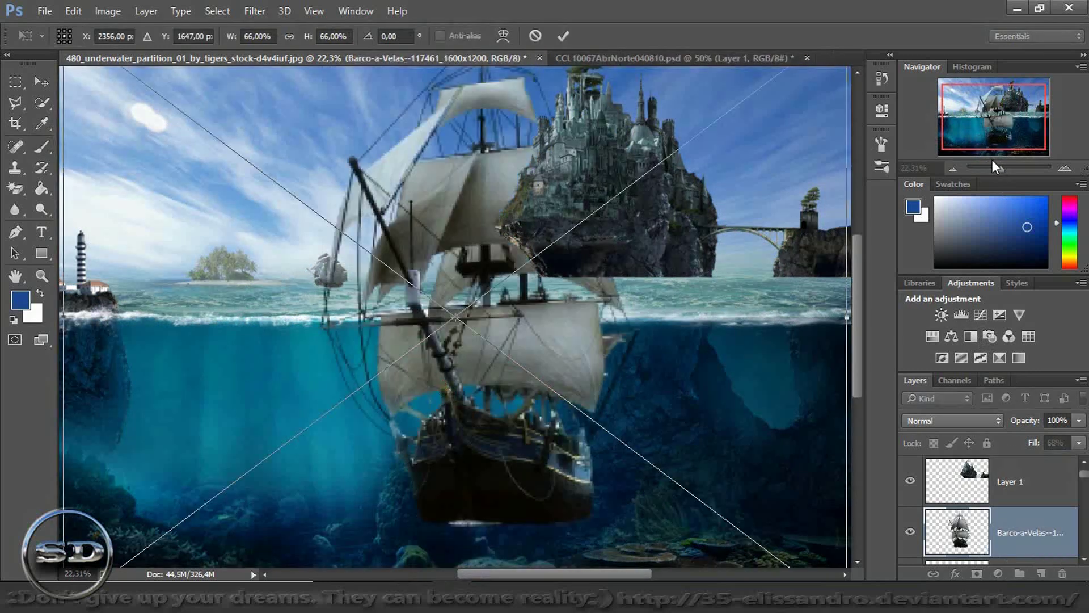
- Shrink the Barco-a-Velas ship proportionally to about 11%
left_click_drag(995, 166, 993, 171)
left_click(289, 39)
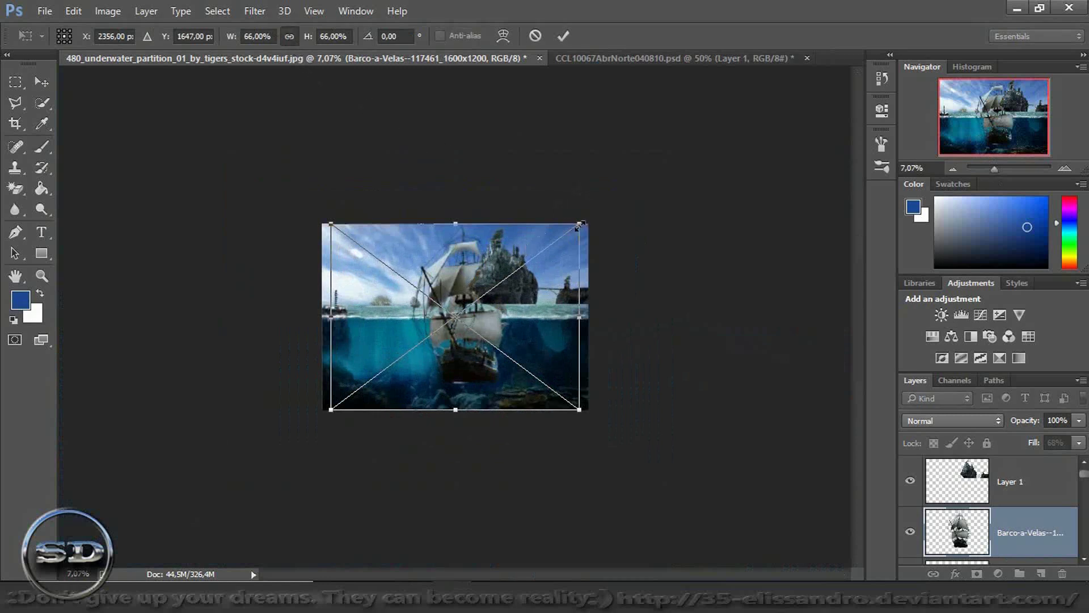
mouse_move(580, 225)
left_mouse_down()
mouse_move(427, 338)
mouse_move(487, 280)
mouse_move(573, 264)
left_mouse_up()
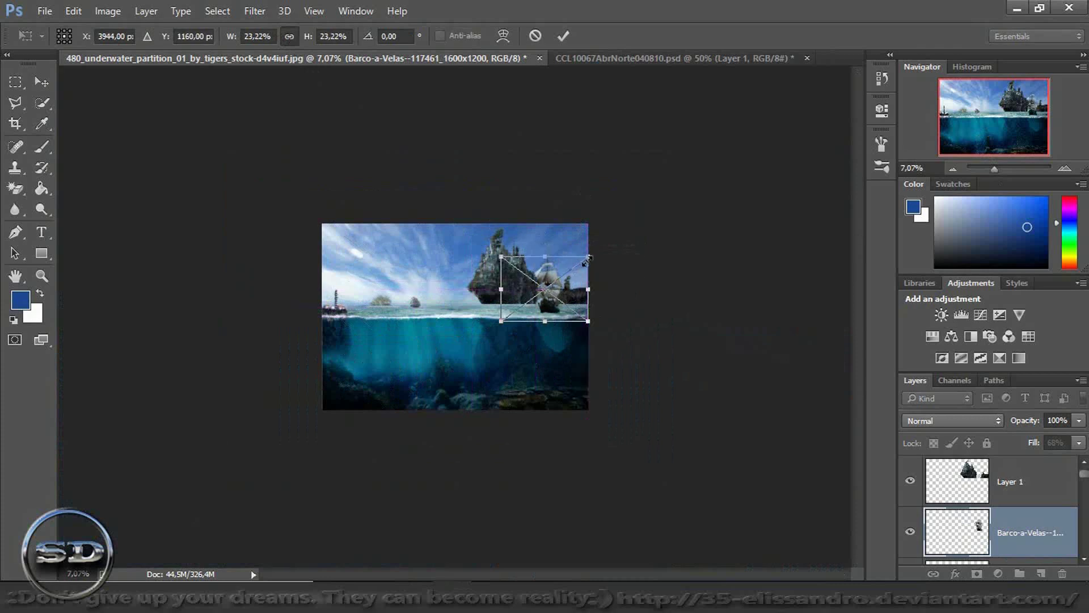
left_click_drag(588, 259, 543, 290)
- Place the ship beneath the castle's bridge arch at about 6% and commit it
left_click_drag(994, 169, 1004, 168)
left_click_drag(1004, 122, 1014, 120)
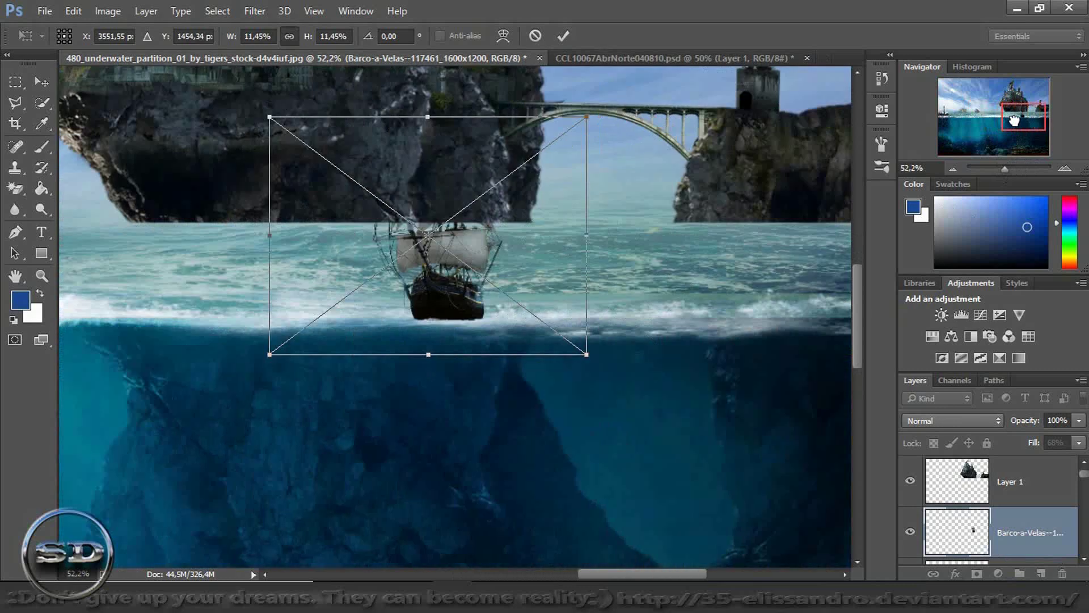
left_click_drag(675, 228, 683, 230)
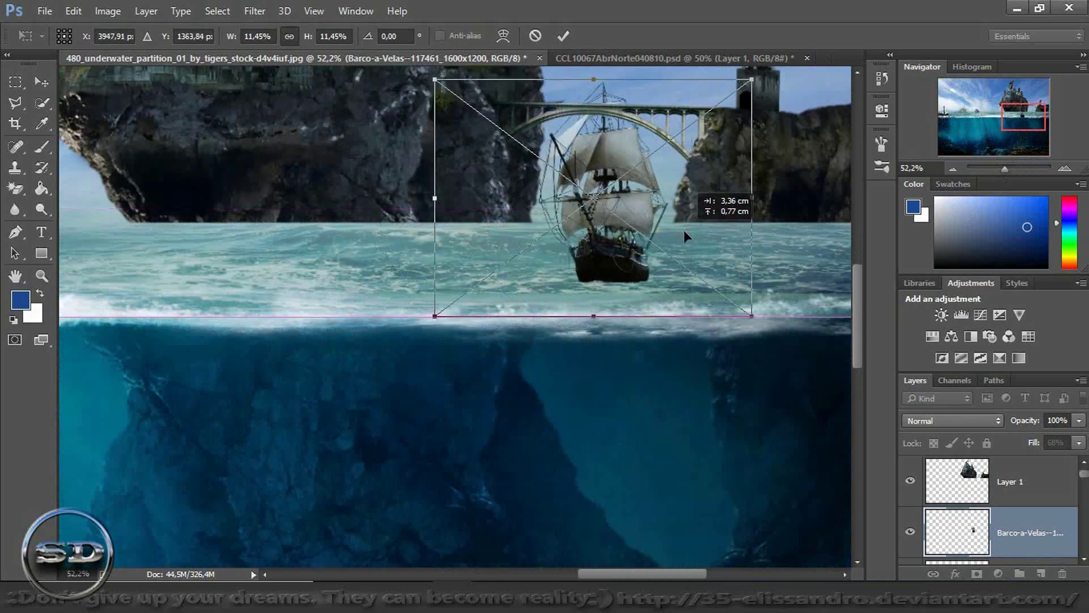
mouse_move(752, 78)
left_mouse_down()
mouse_move(692, 146)
mouse_move(608, 186)
left_mouse_up()
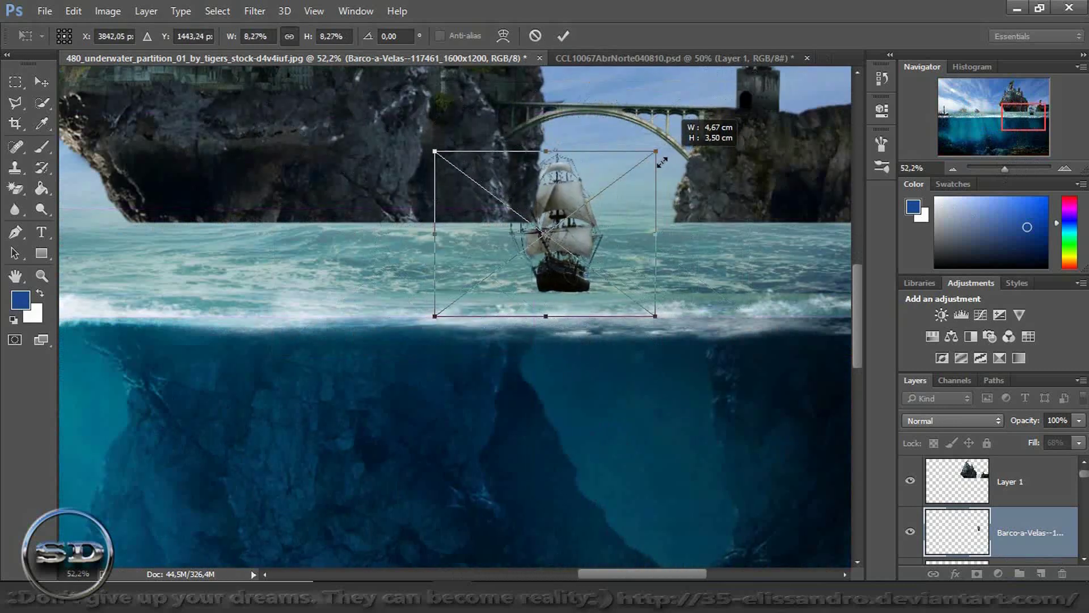
left_click_drag(579, 264, 660, 205)
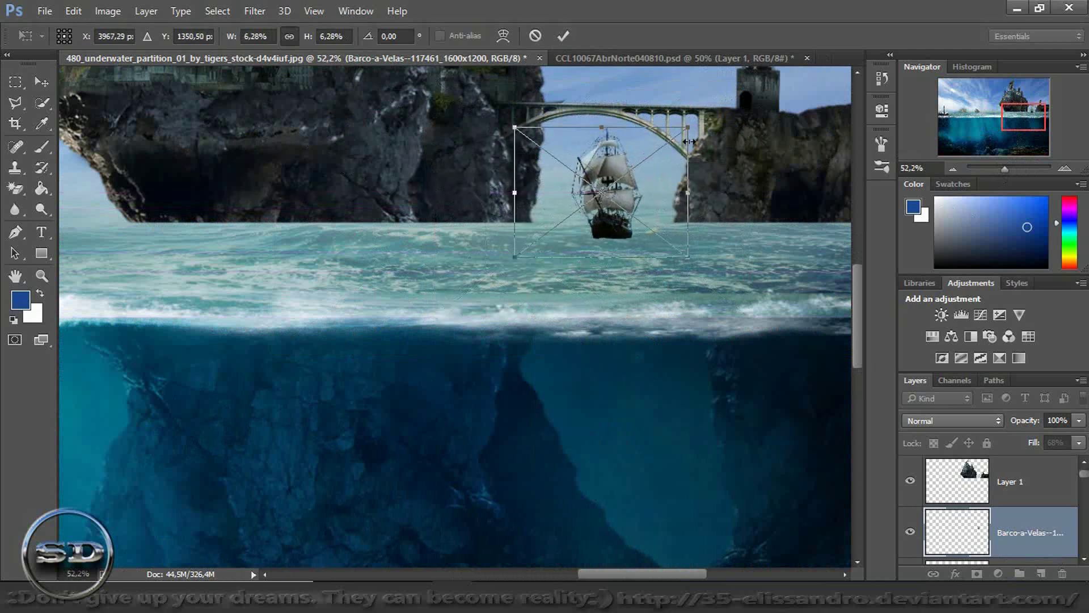
left_click_drag(690, 120, 682, 131)
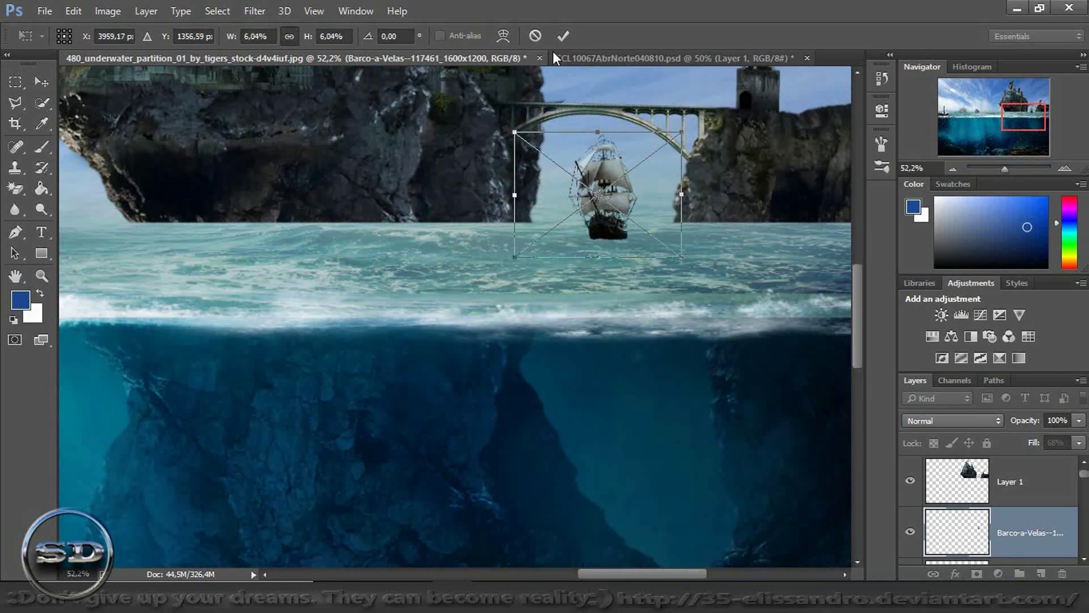
left_click(562, 36)
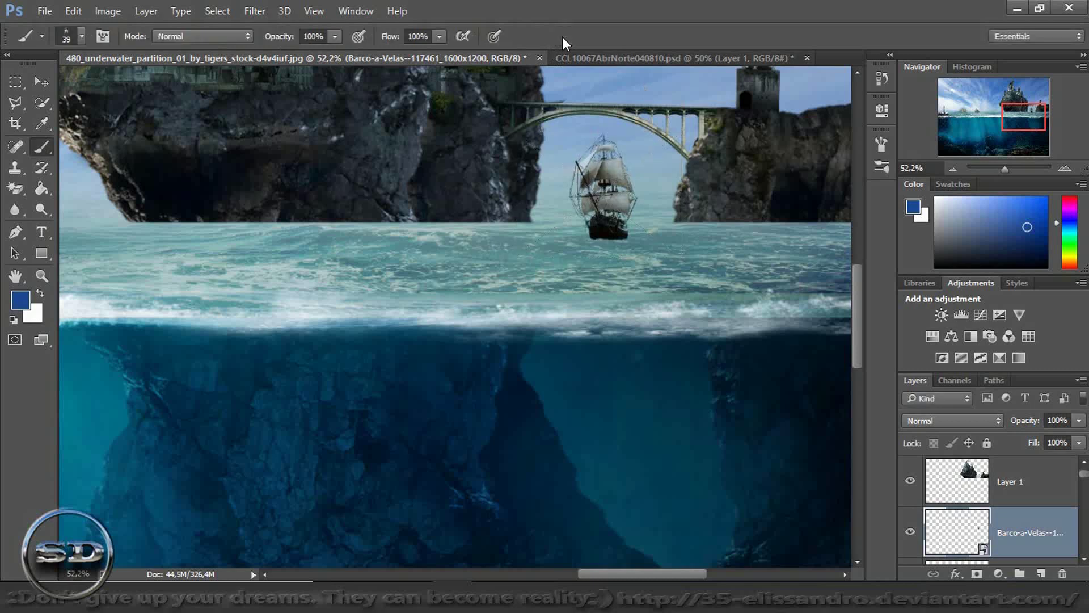
left_click_drag(1005, 169, 1002, 177)
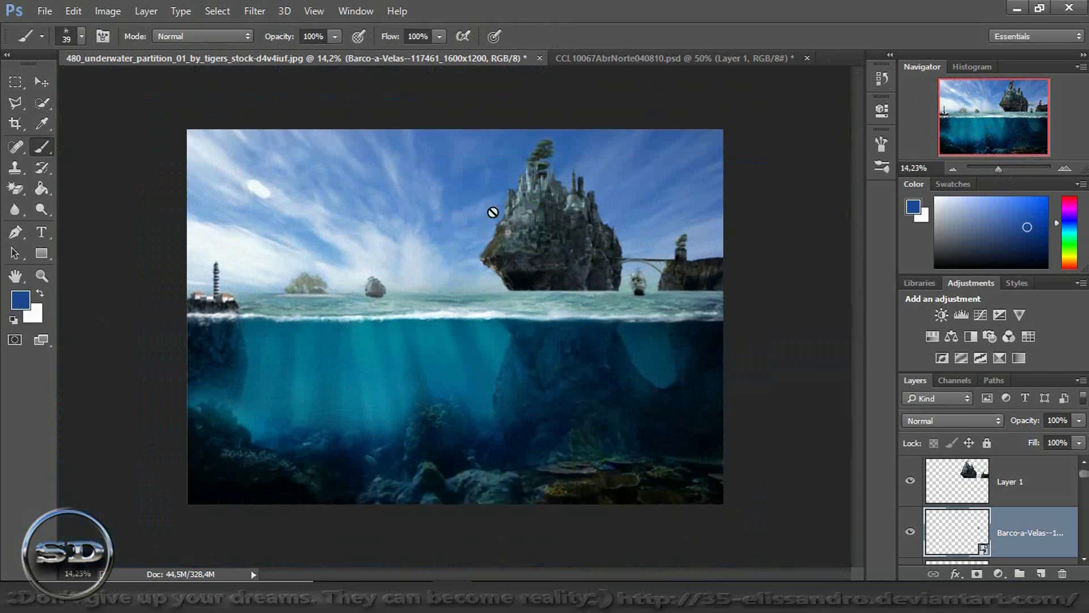
- Add the brown-sailed junk at about 10% size on the water beside the lighthouse rock
mouse_move(443, 560)
left_mouse_down()
mouse_move(335, 335)
mouse_move(311, 316)
left_mouse_up()
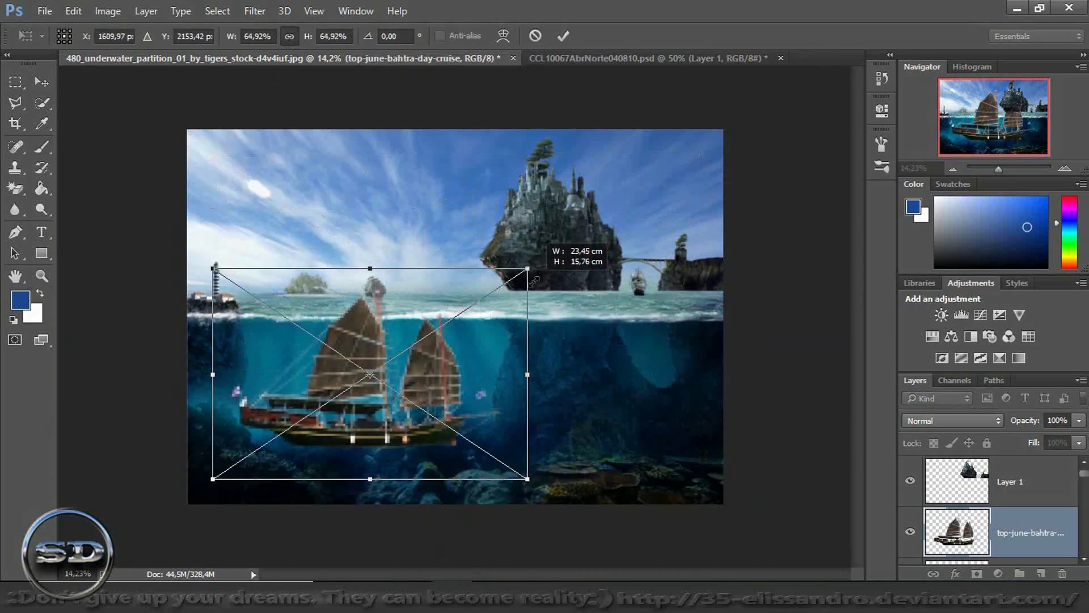
left_click_drag(661, 186, 377, 365)
mouse_move(342, 407)
left_mouse_down()
mouse_move(355, 281)
mouse_move(384, 232)
mouse_move(331, 258)
left_mouse_up()
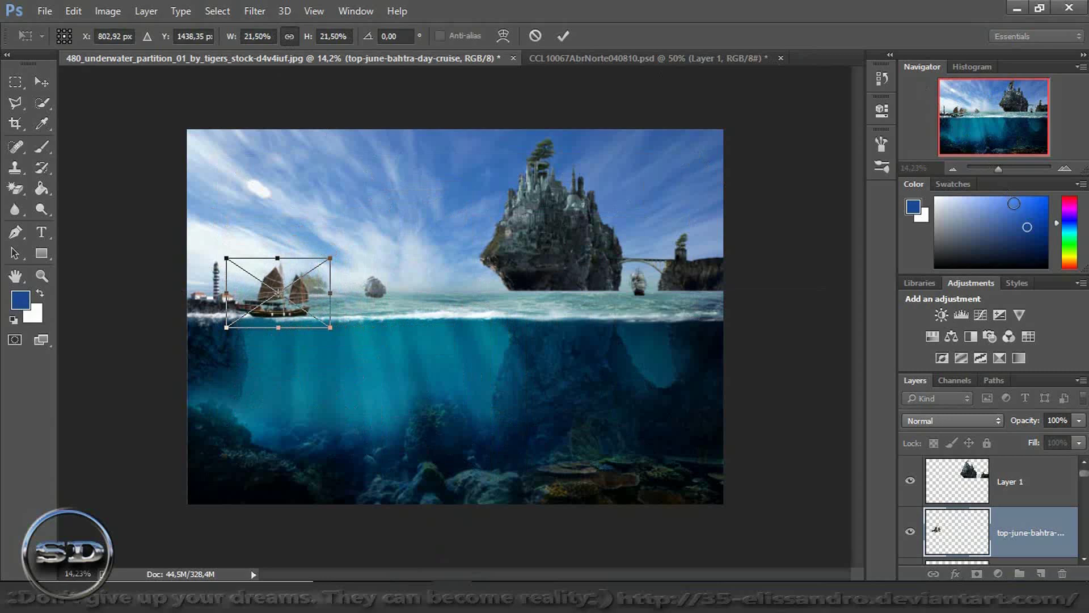
left_click_drag(999, 169, 1008, 170)
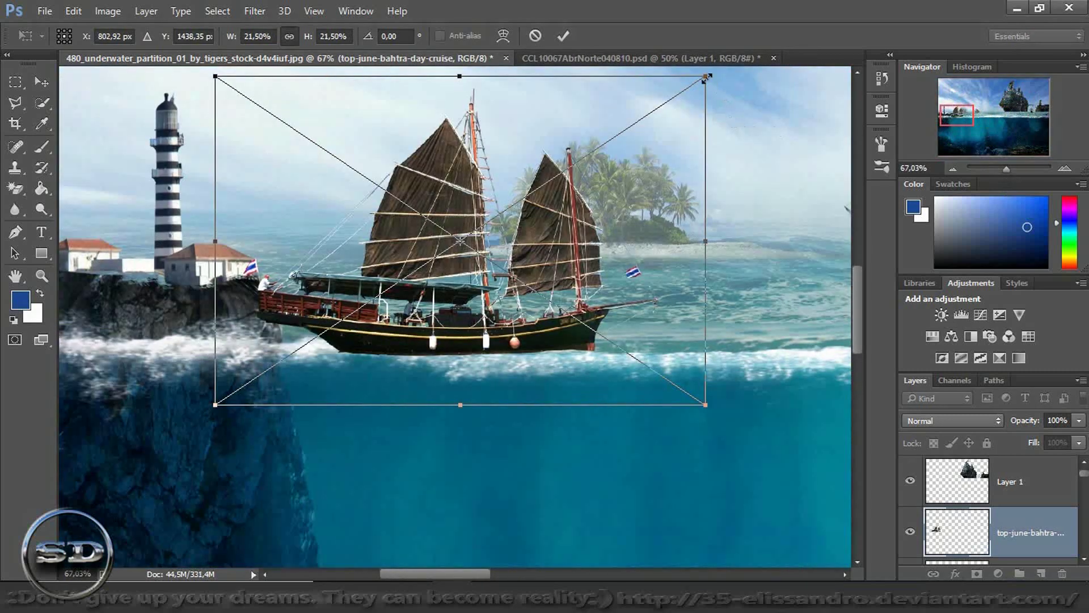
left_click_drag(707, 77, 511, 197)
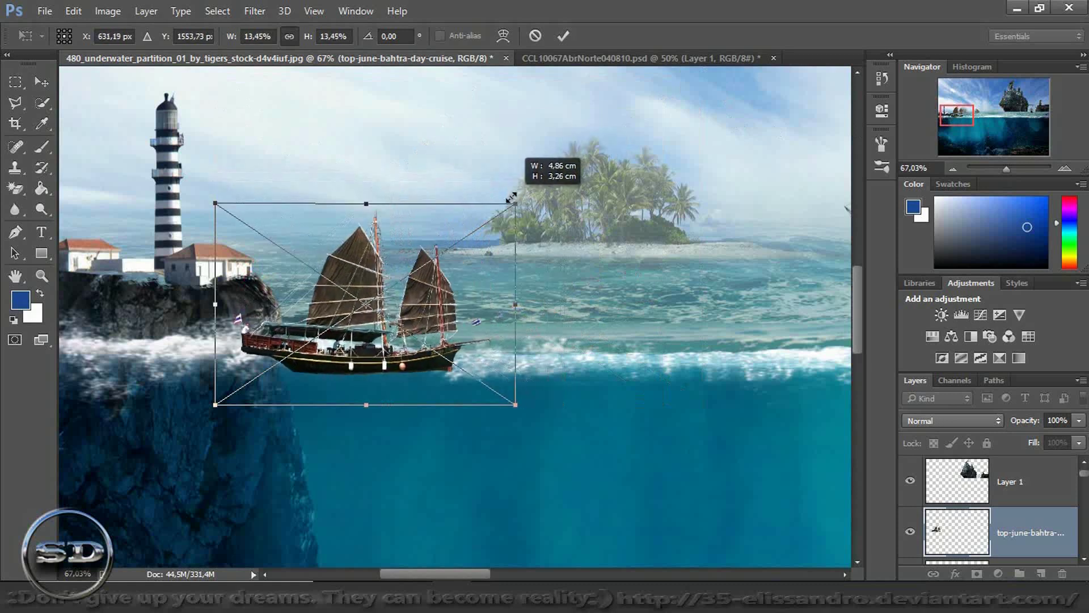
left_click_drag(511, 198, 456, 244)
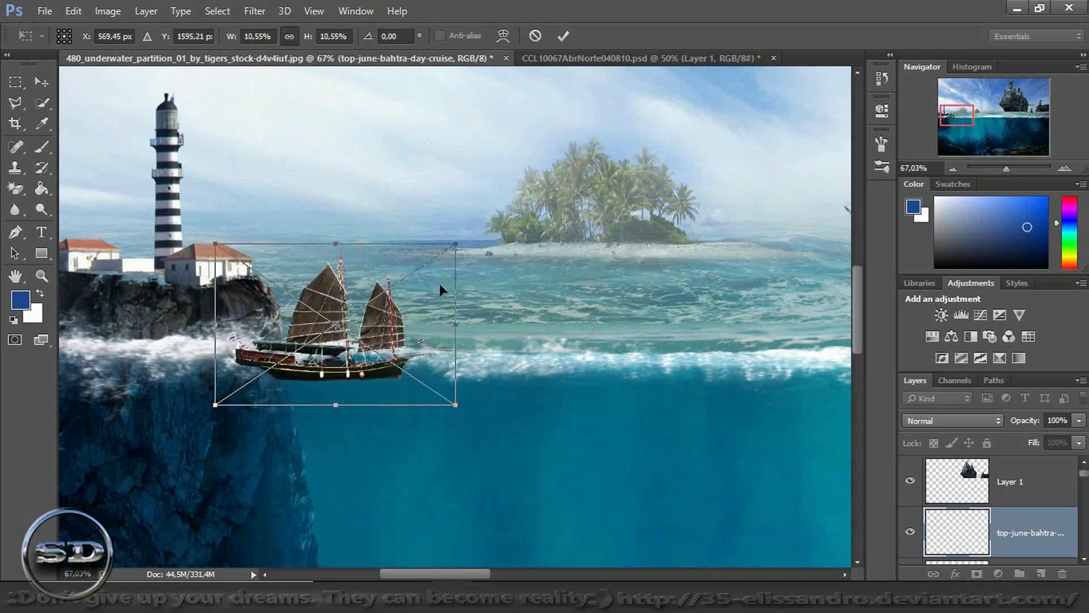
left_click_drag(442, 289, 498, 257)
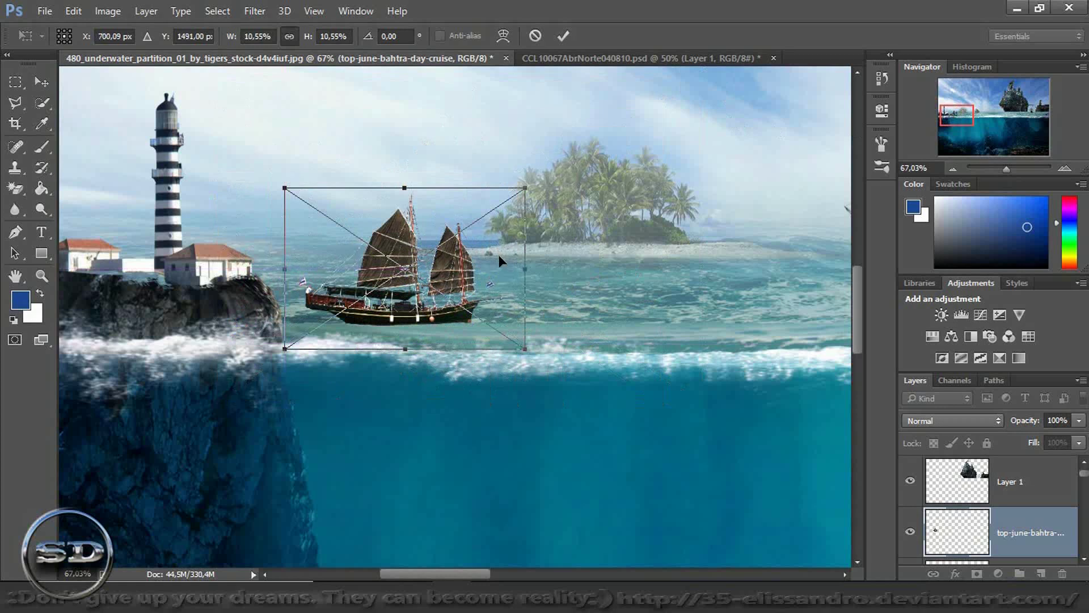
left_click_drag(525, 187, 503, 203)
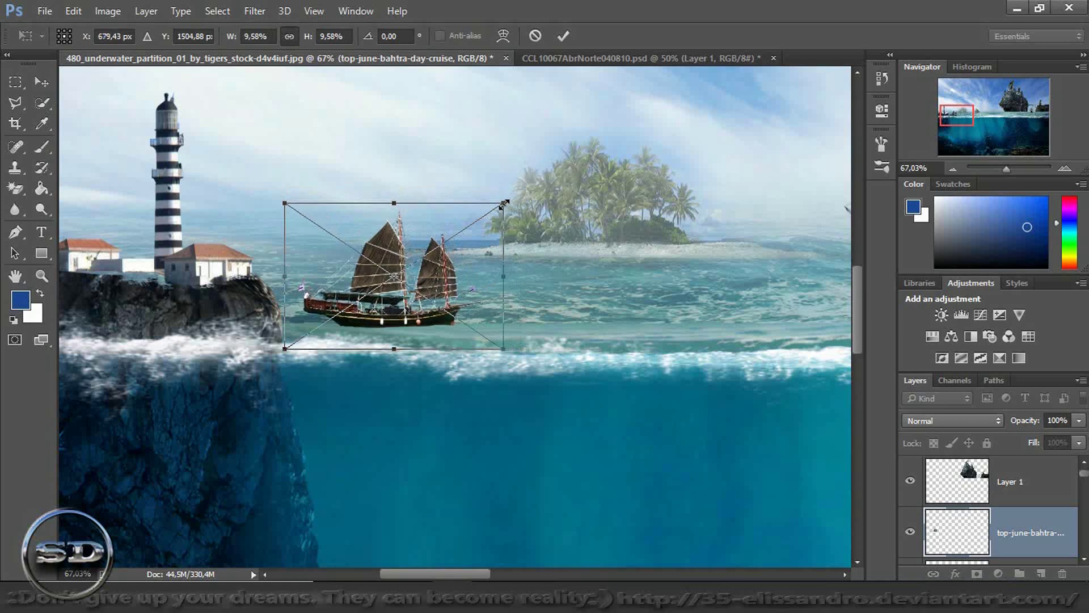
left_click(564, 37)
key("b")
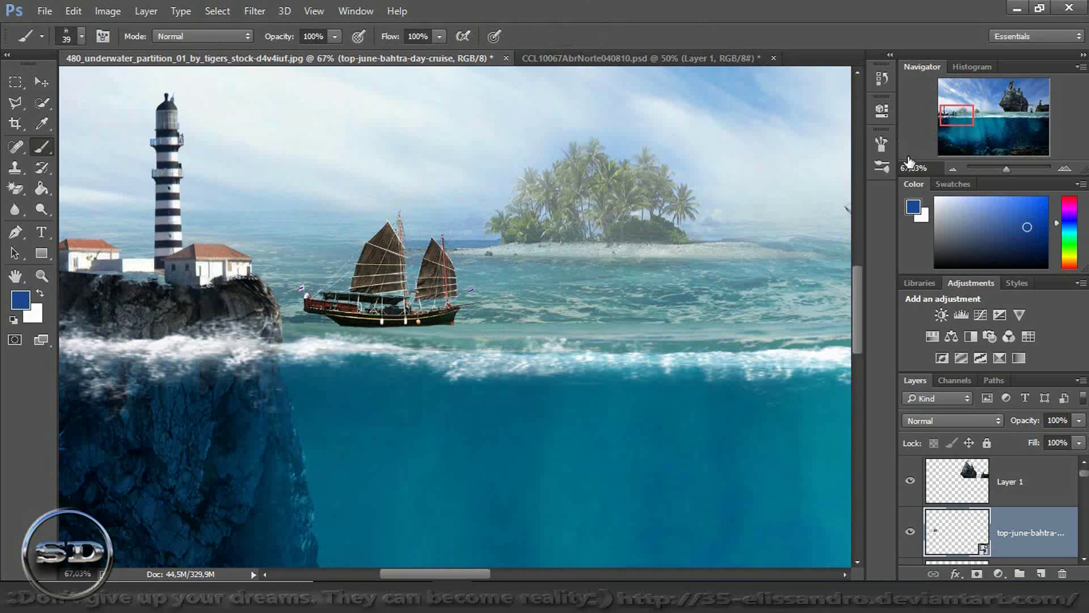
- Inspect the junk up close, then close CCL10067AbrNorte040810.psd without saving
left_click_drag(1006, 168, 1000, 170)
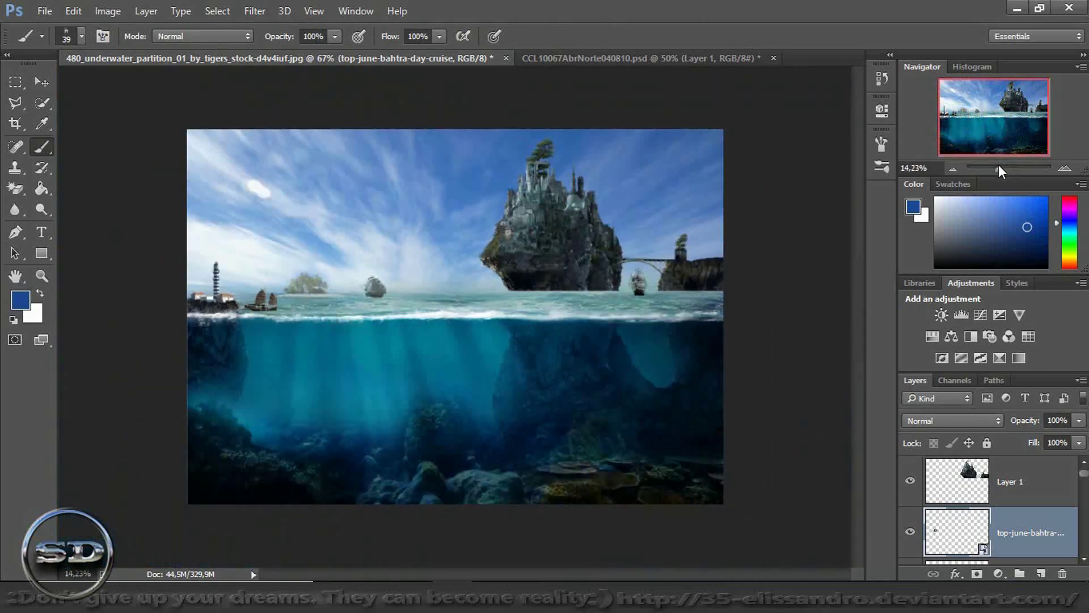
left_click_drag(1000, 171, 1001, 171)
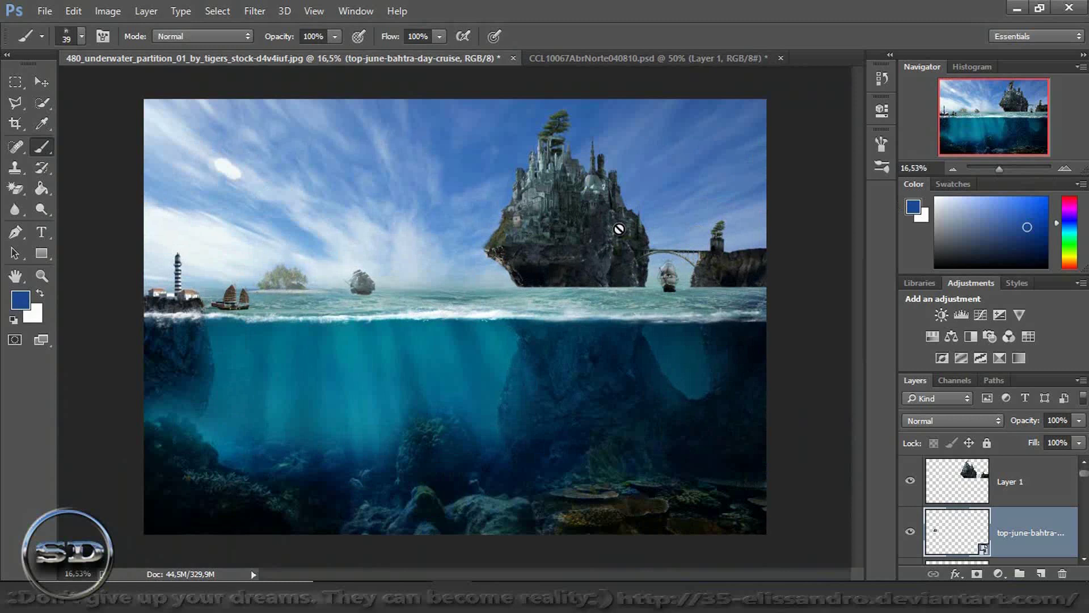
left_click(570, 68)
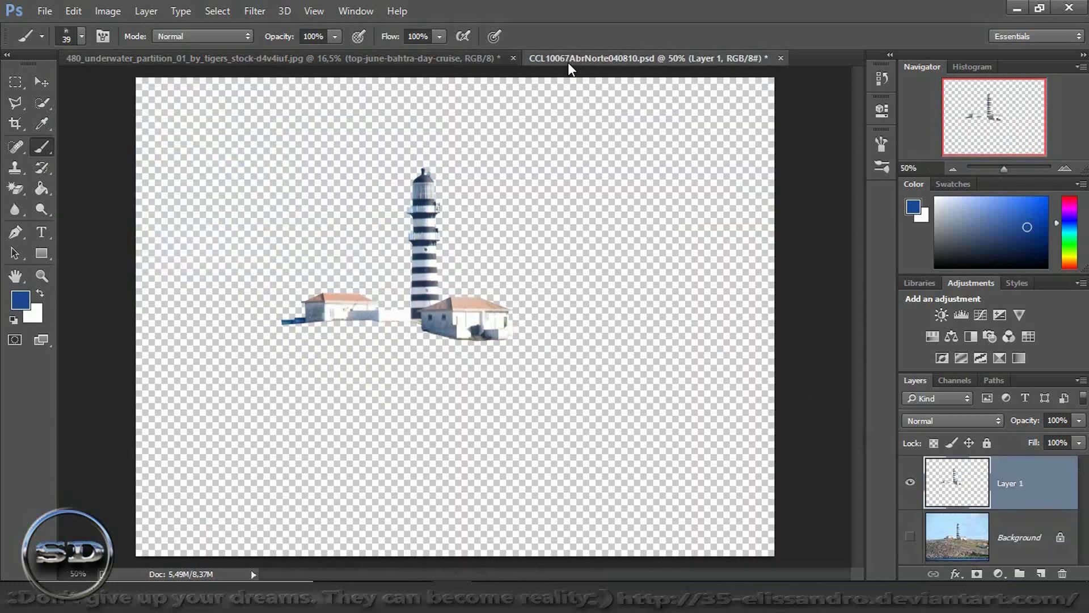
left_click(781, 58)
left_click(541, 237)
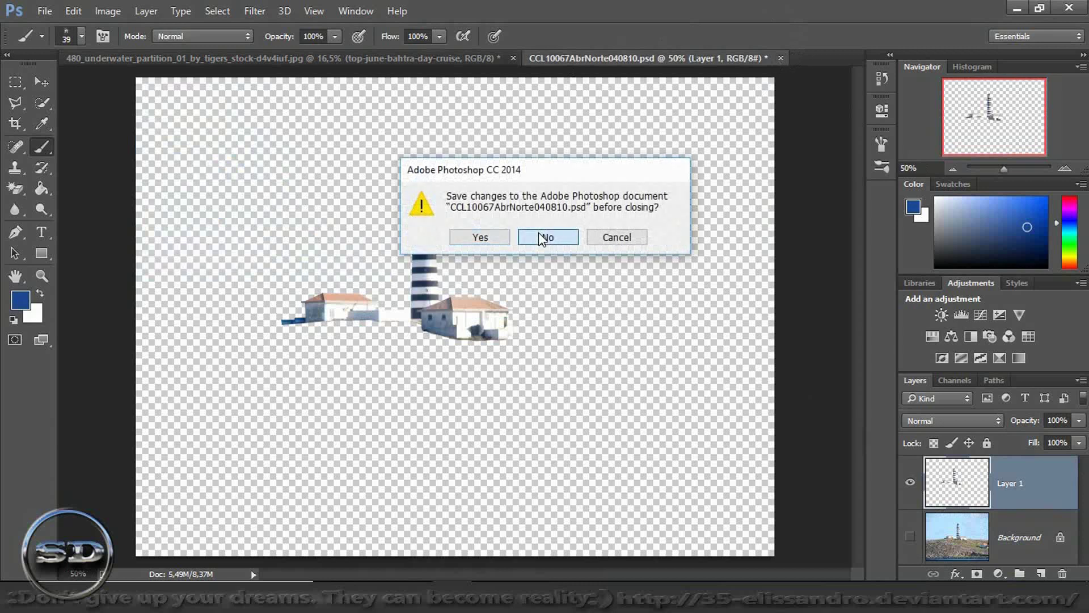
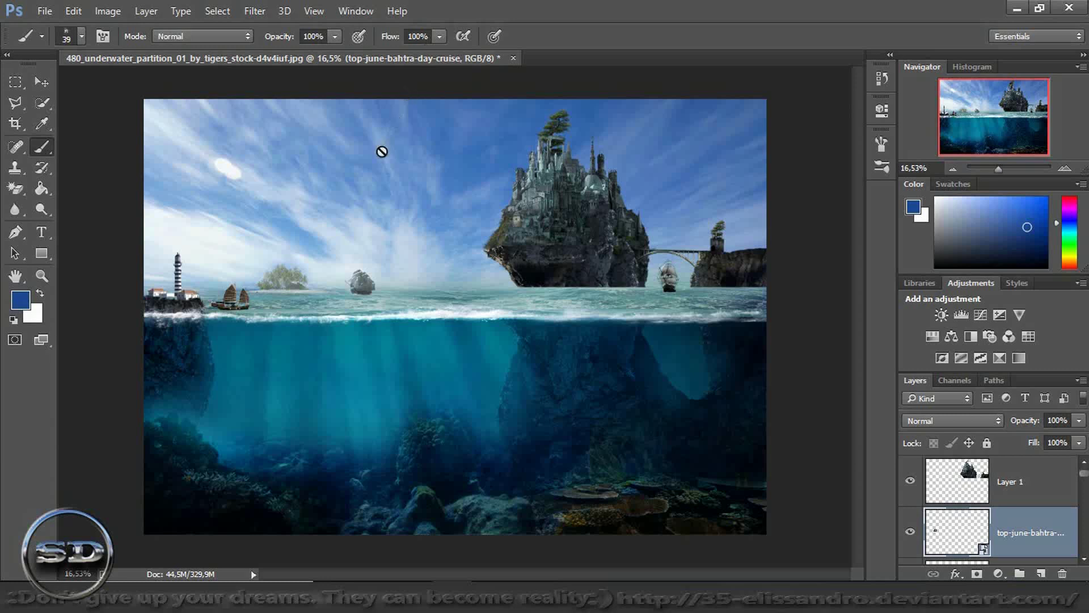
- Place the Birds image high in the upper-right sky of the composite
left_click_drag(458, 556, 480, 400)
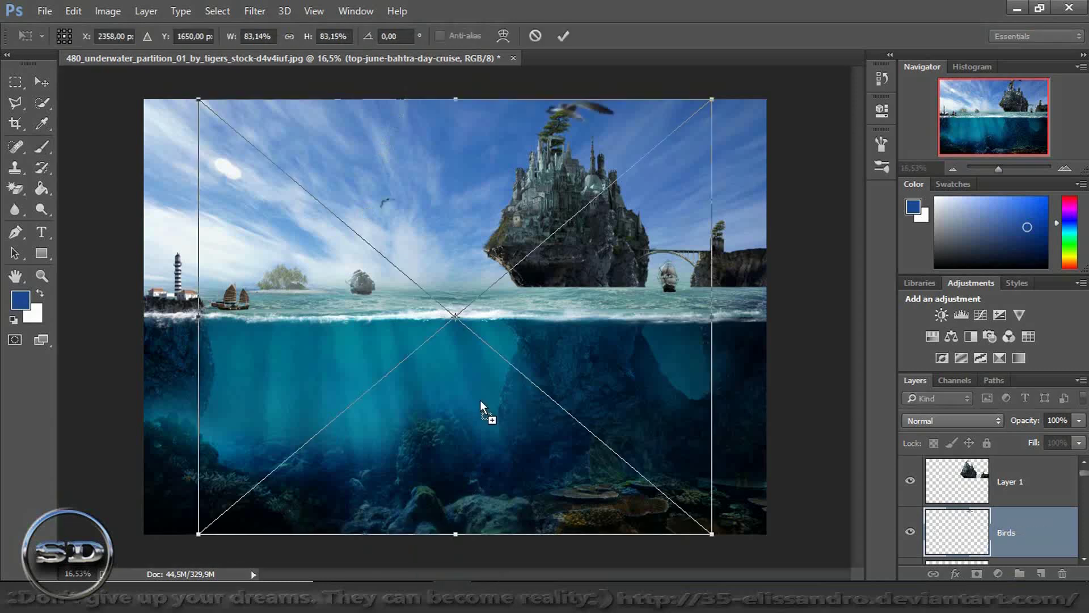
left_click_drag(553, 349, 567, 339)
key("b")
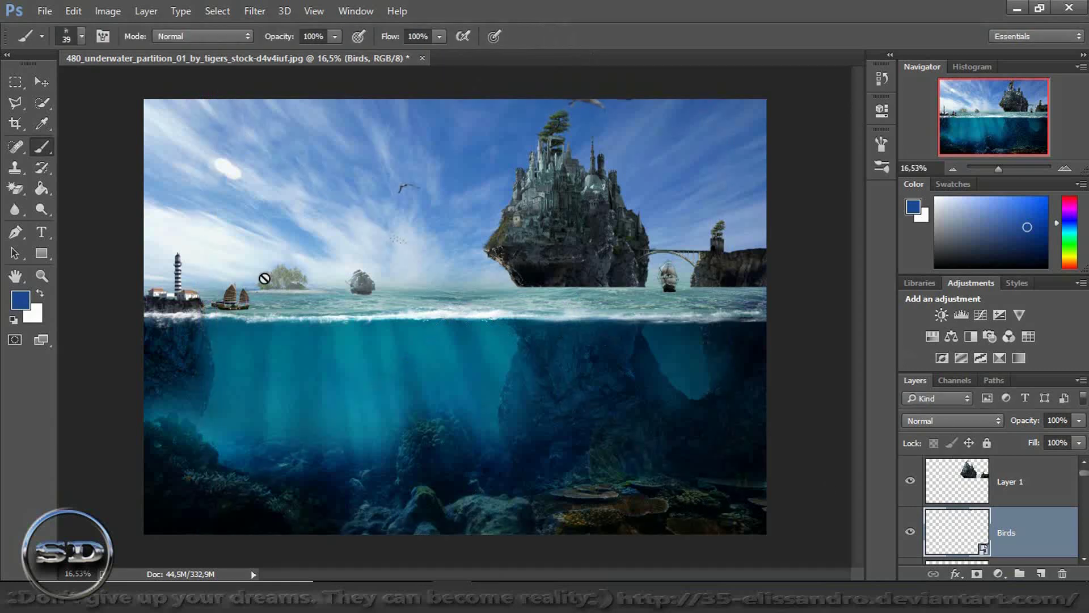
- Rasterize the Birds layer and erase its stray small birds with a 207-px eraser
left_click(15, 189)
right_click(15, 189)
left_click(68, 188)
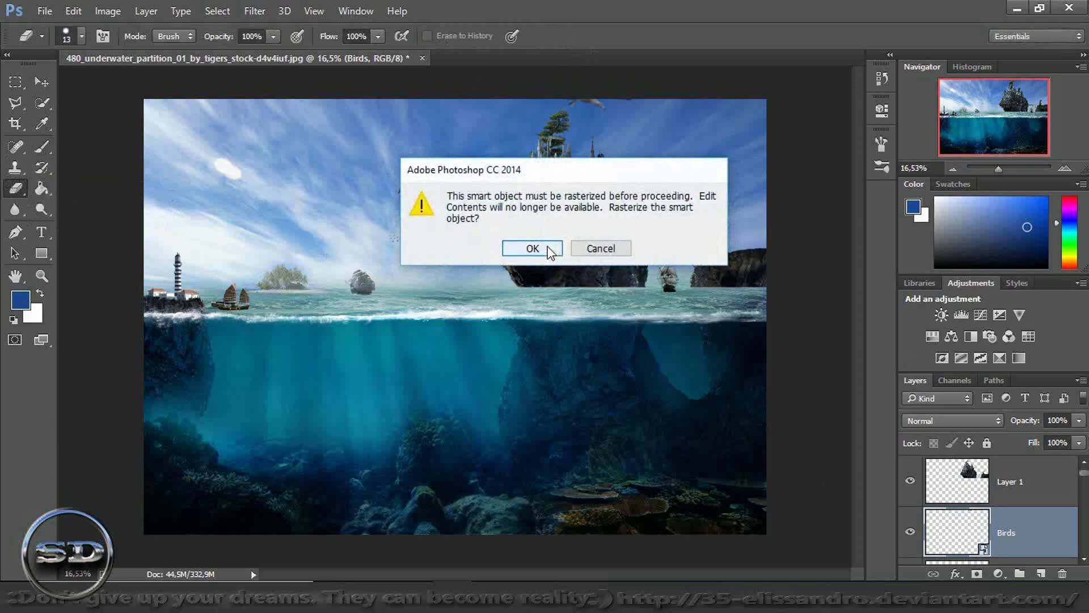
left_click(537, 246)
left_click_drag(393, 237, 407, 240)
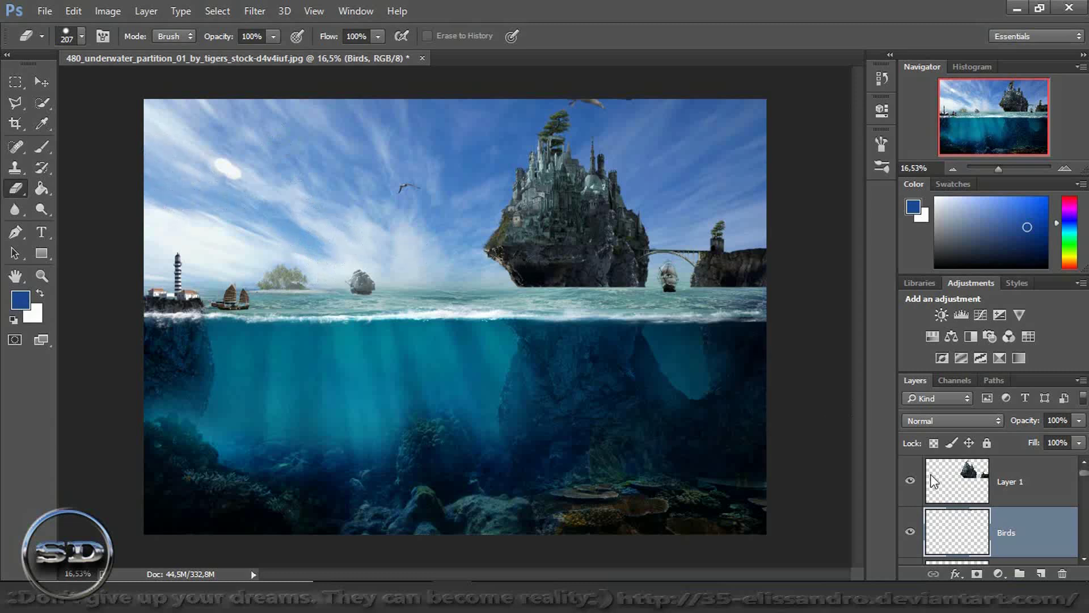
- Open the flock_of__seagulls_landing PNG as its own document
left_click(910, 534)
left_click_drag(426, 360, 509, 312)
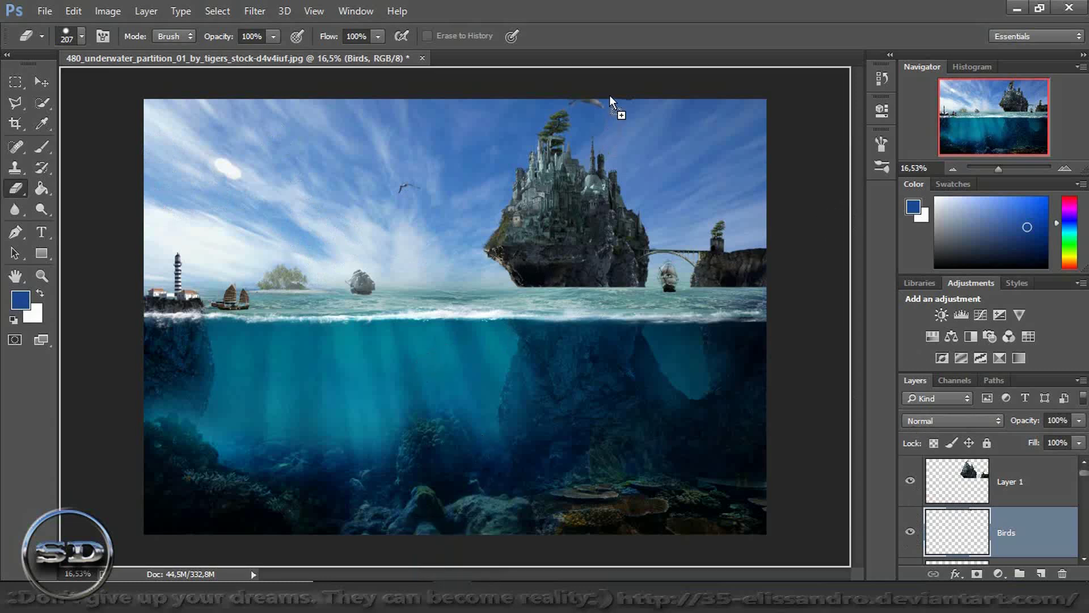
left_click_drag(609, 94, 613, 59)
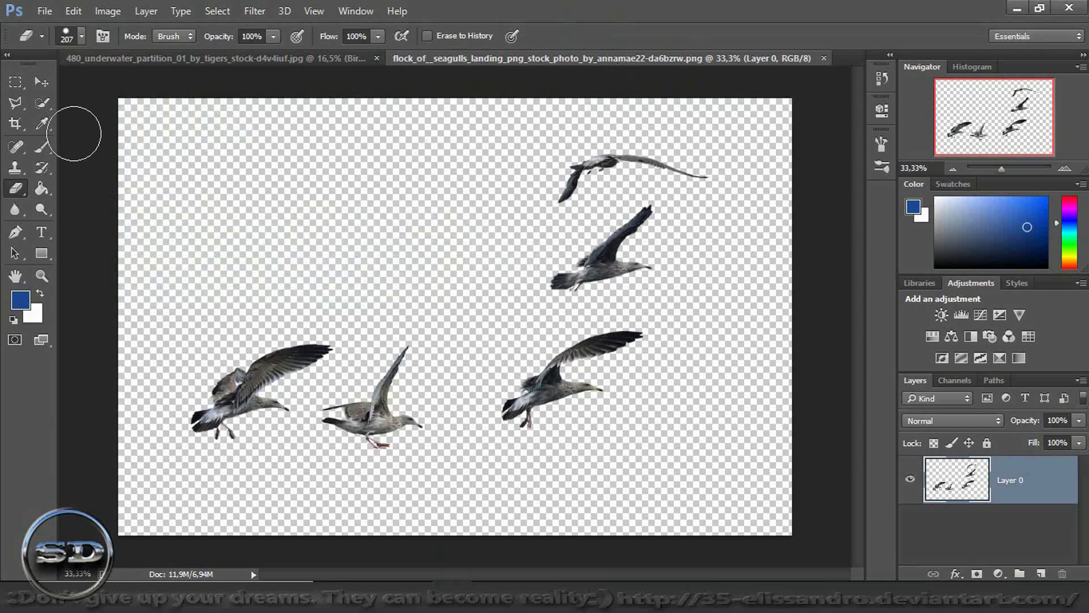
- Lasso the top gliding seagull and cut-paste it onto its own layer
left_click(16, 104)
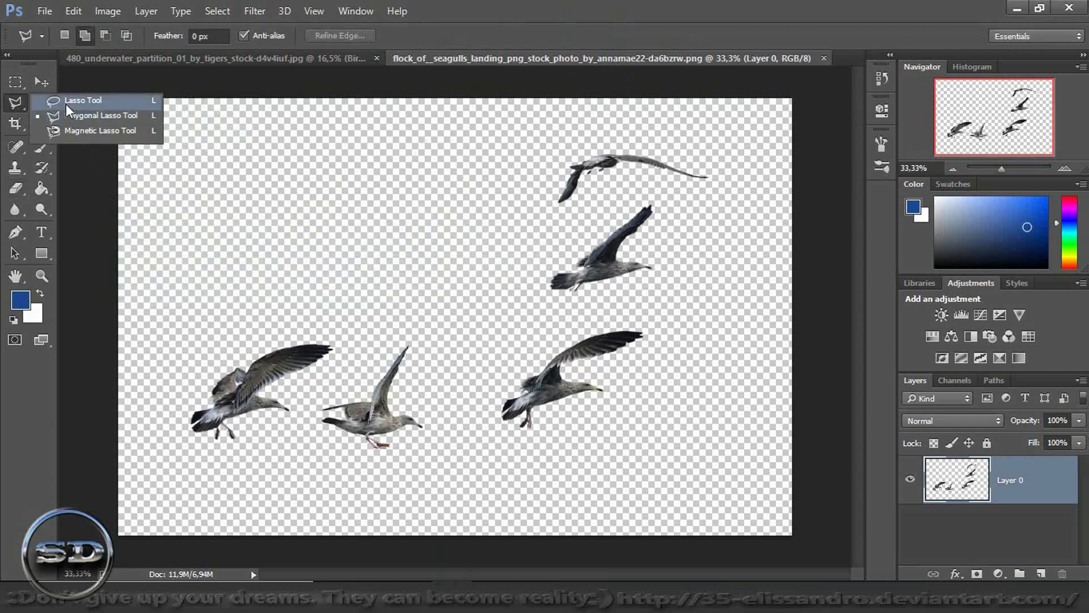
left_click(83, 100)
left_click_drag(473, 132, 588, 223)
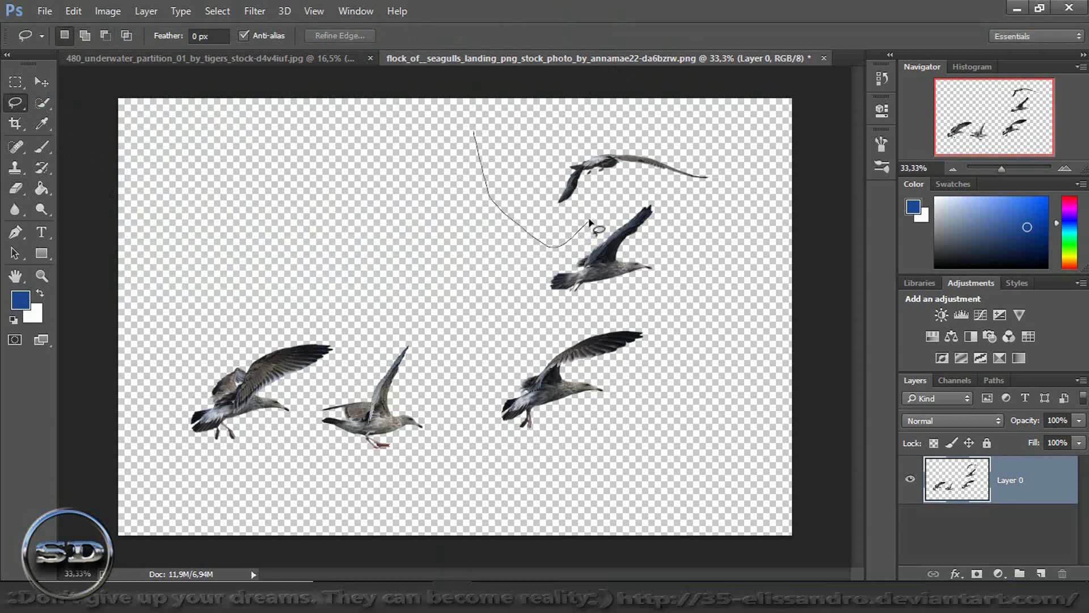
left_click_drag(589, 222, 563, 130)
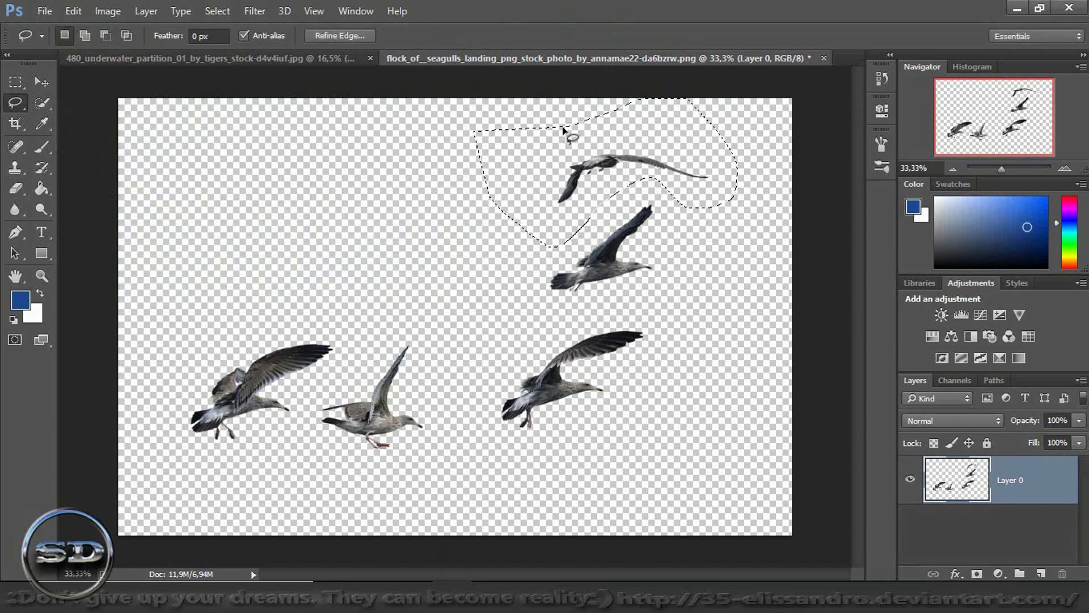
key("ctrl+x")
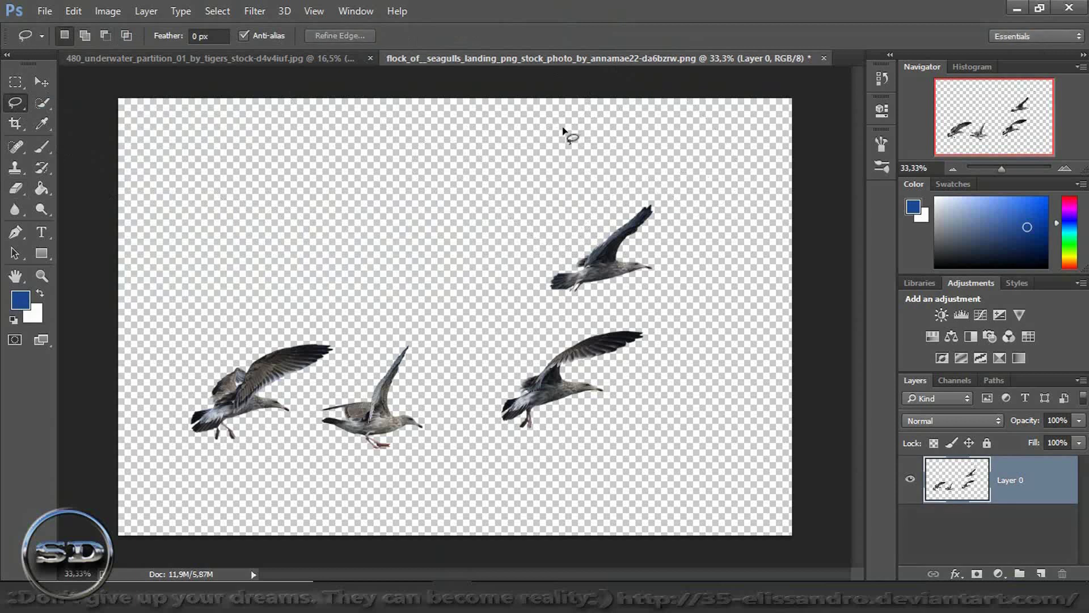
key("ctrl+v")
- Drag the pasted seagull into the composite's upper-left sky
left_click(39, 86)
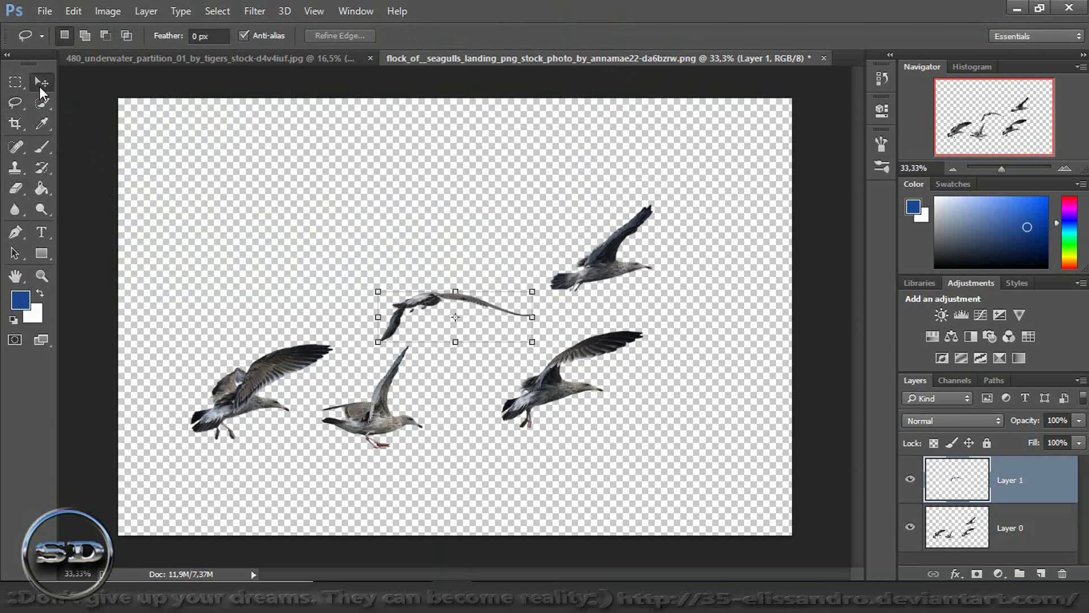
left_click_drag(400, 309, 224, 77)
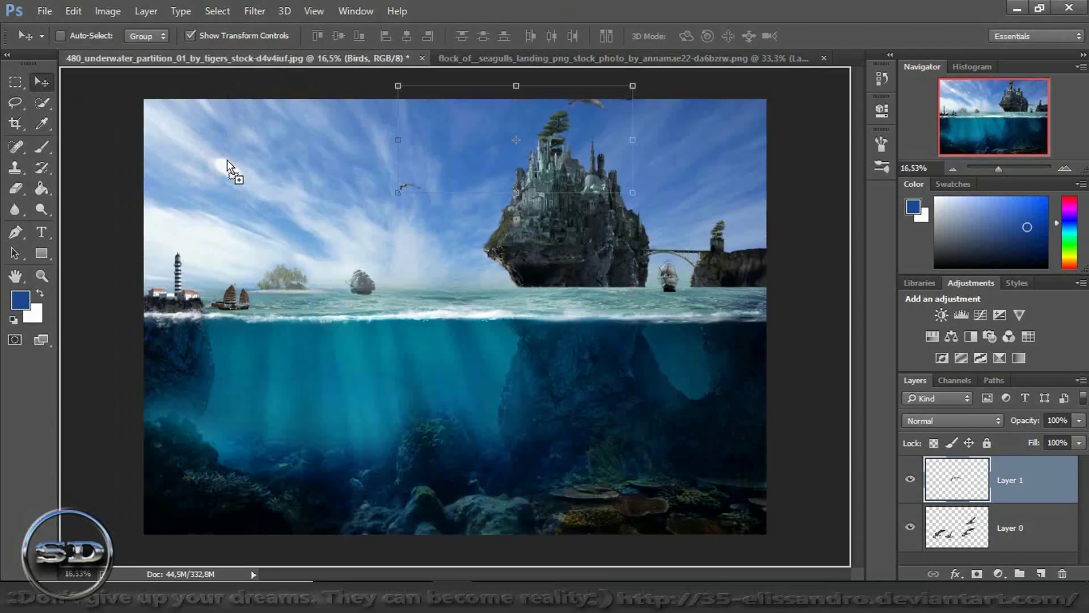
mouse_move(224, 77)
left_mouse_down()
mouse_move(225, 167)
mouse_move(248, 168)
left_mouse_up()
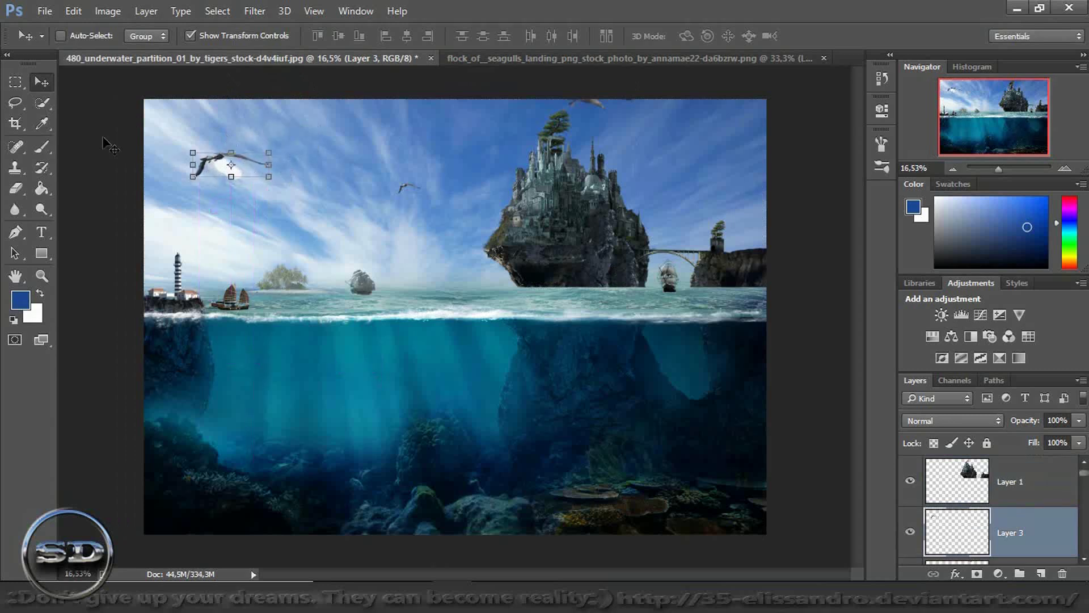
left_click(47, 148)
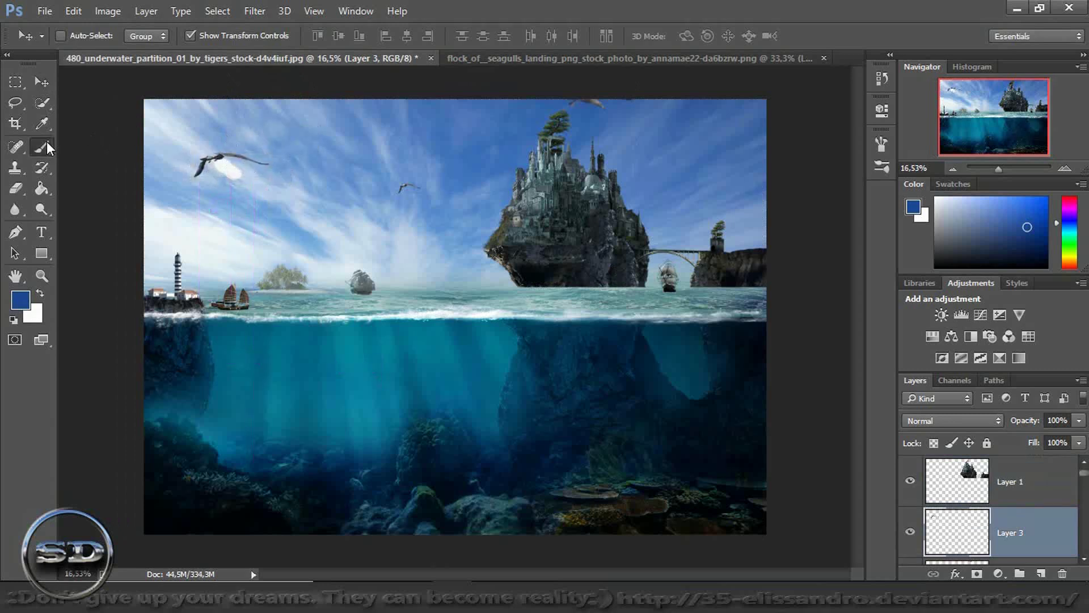
left_click(539, 57)
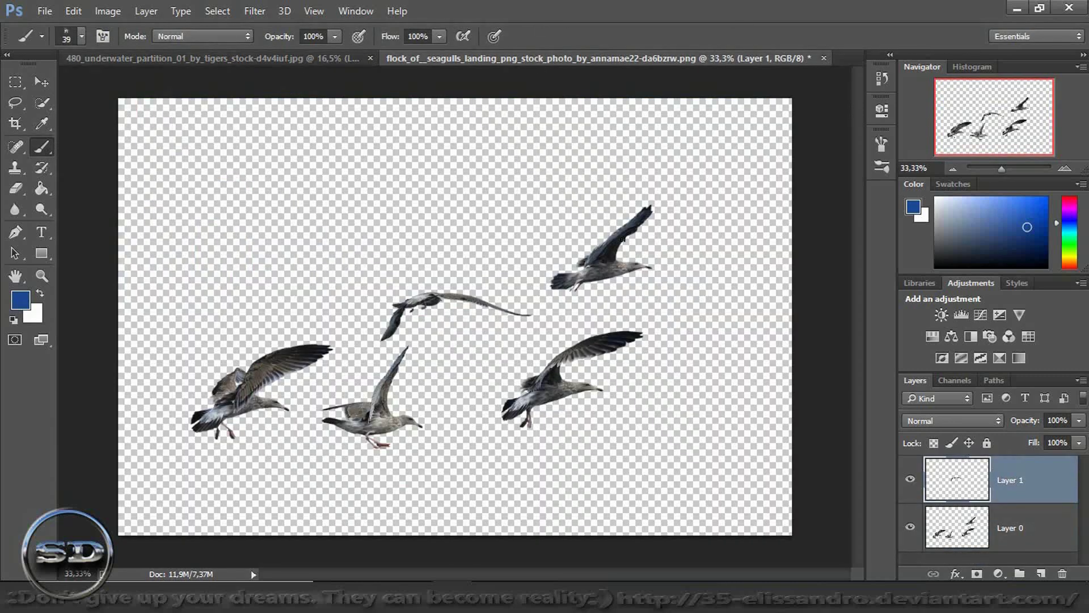
- Hide Layer 1, move the two right-hand gulls from Layer 0 onto new Layer 2, and drag it toward the composite
left_click(908, 480)
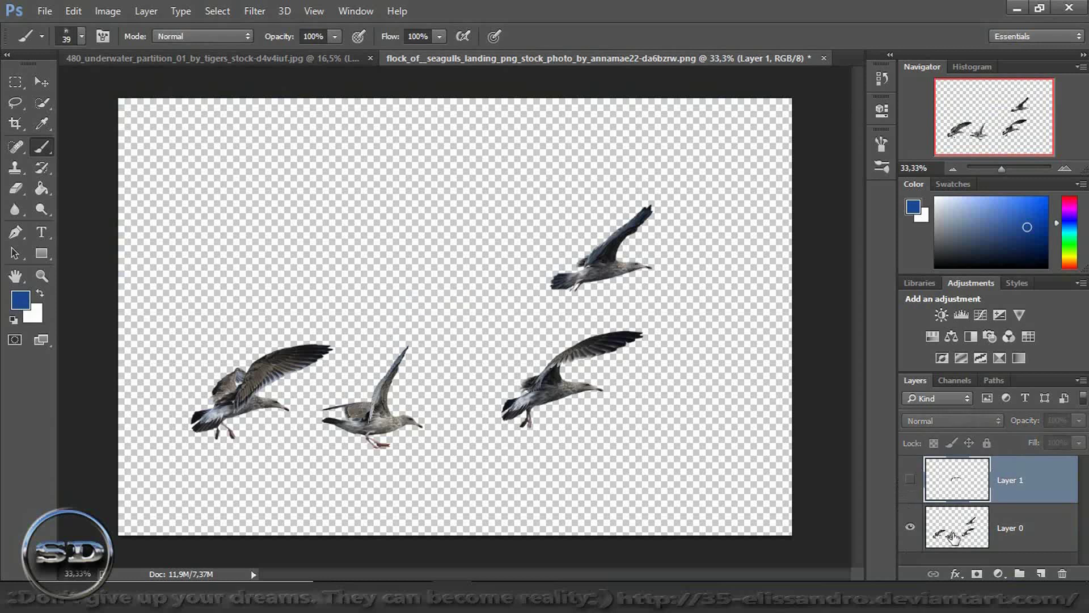
left_click(959, 539)
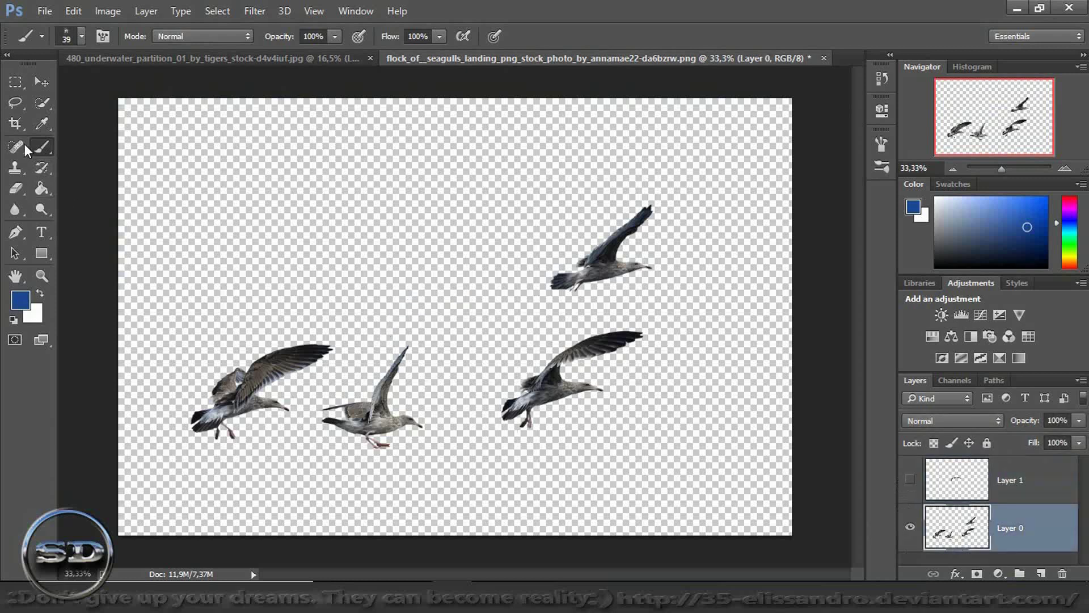
left_click(9, 105)
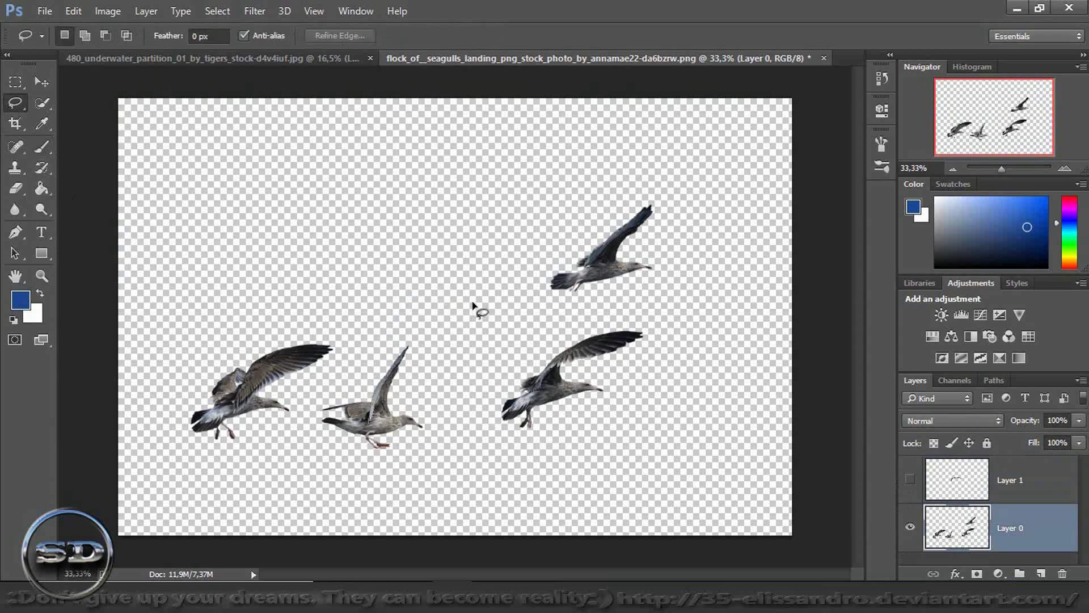
left_click_drag(473, 305, 733, 290)
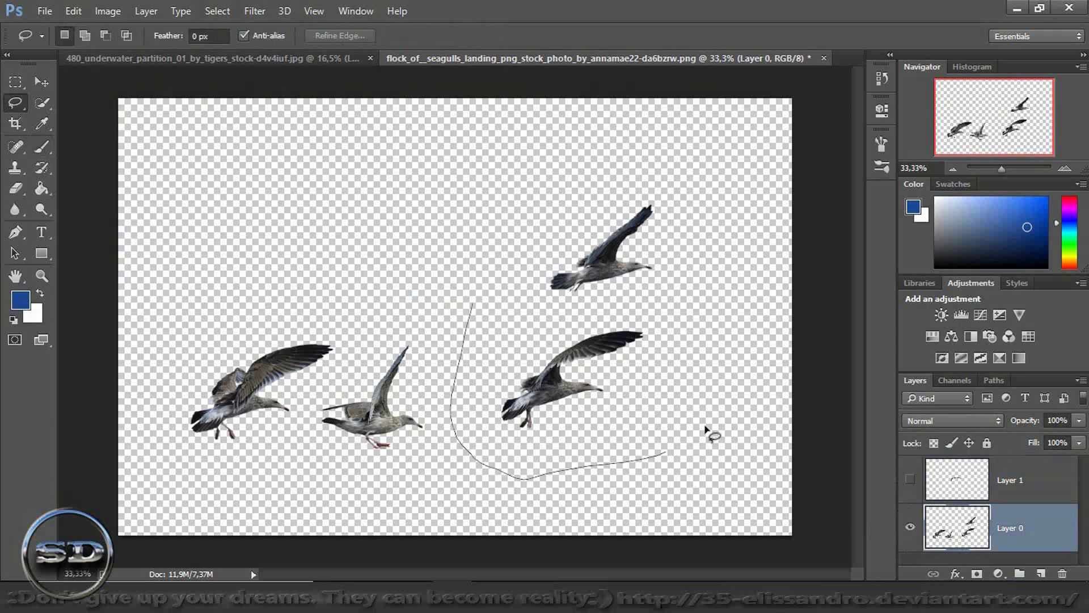
left_click_drag(733, 290, 474, 206)
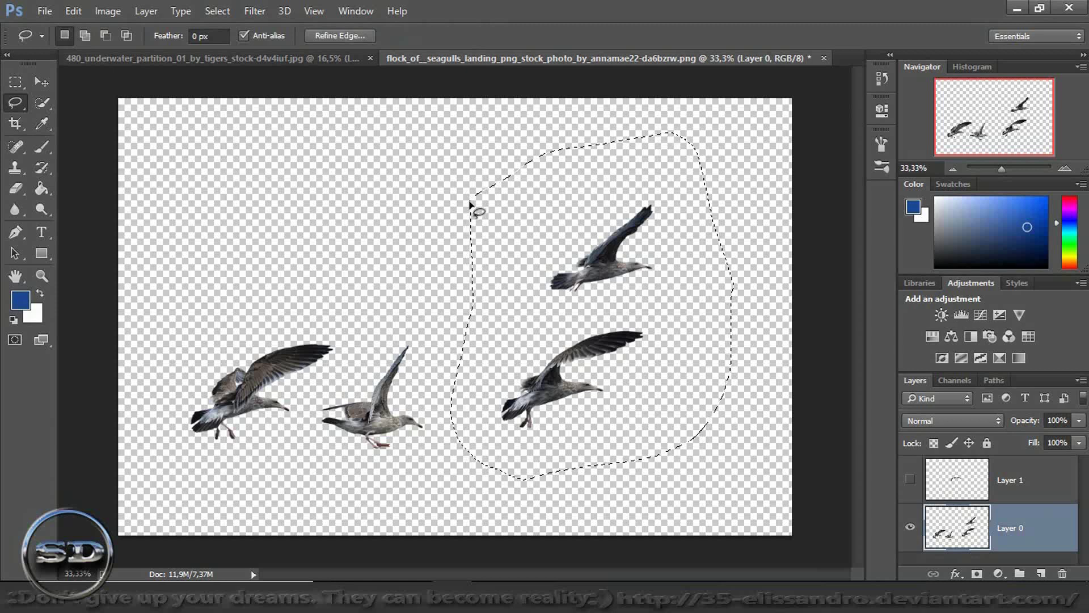
key("Delete")
key("ctrl+v")
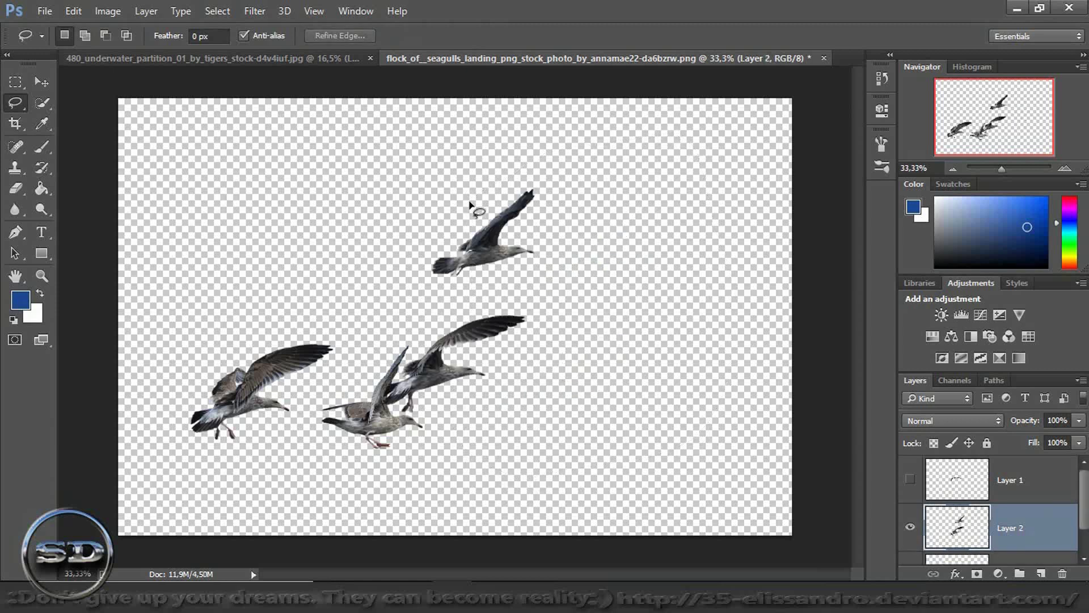
left_click(41, 82)
left_click_drag(414, 314, 259, 51)
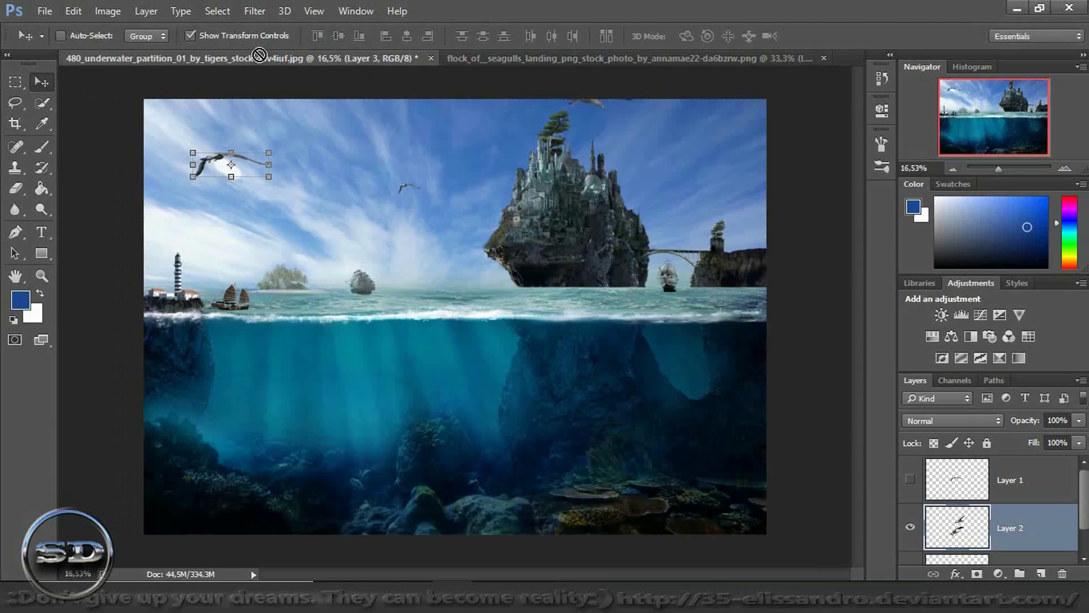
- Drop the two gulls into the composite and start scaling them with linked width and height
left_click_drag(259, 51, 370, 242)
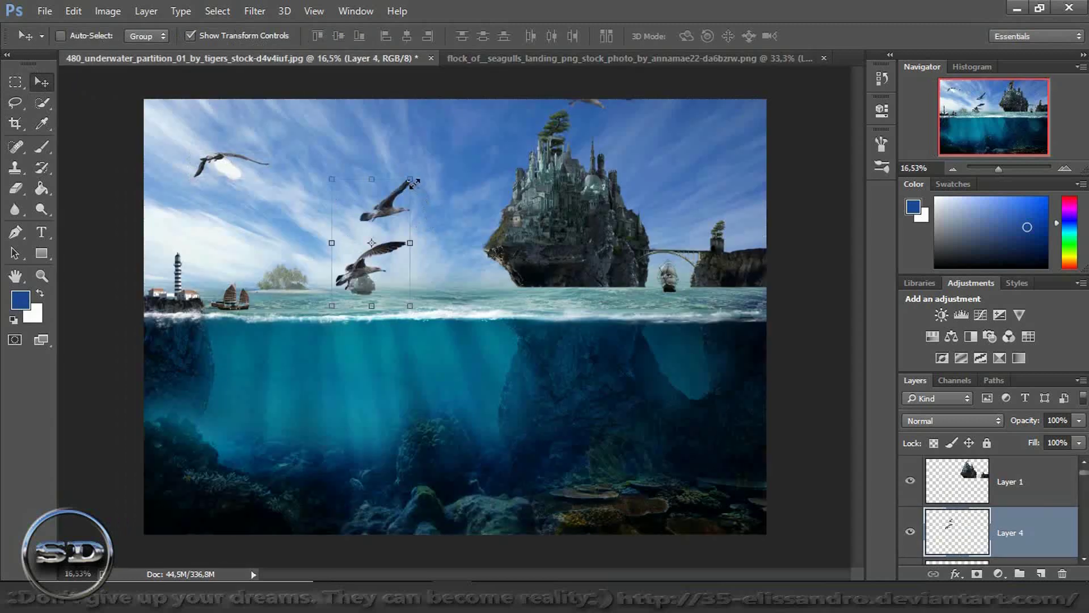
left_click_drag(414, 182, 353, 282)
left_click(284, 36)
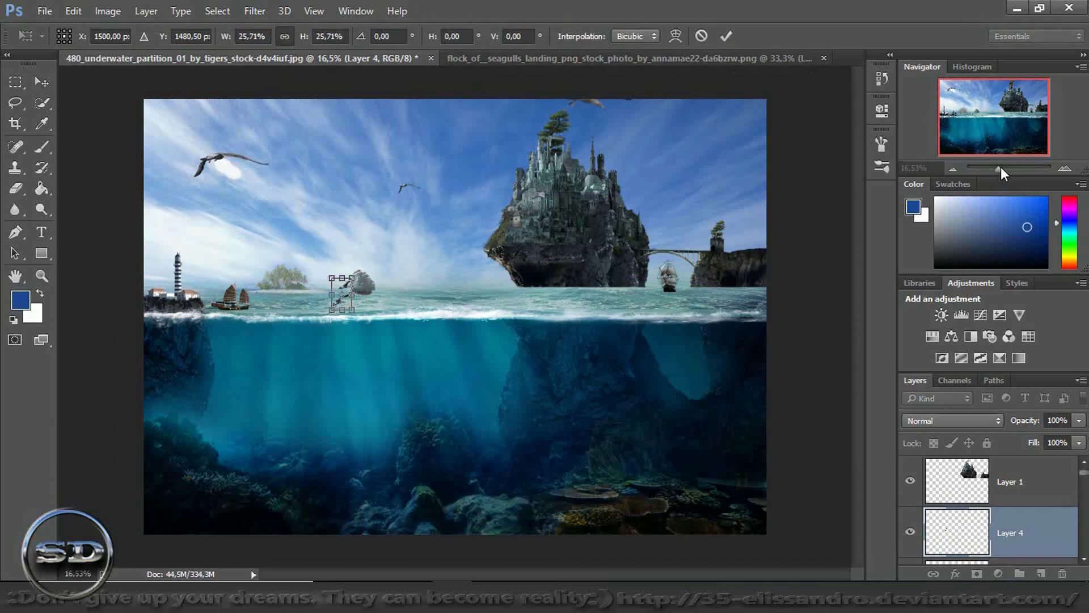
left_click_drag(1001, 174, 1002, 169)
left_click_drag(999, 127, 947, 120)
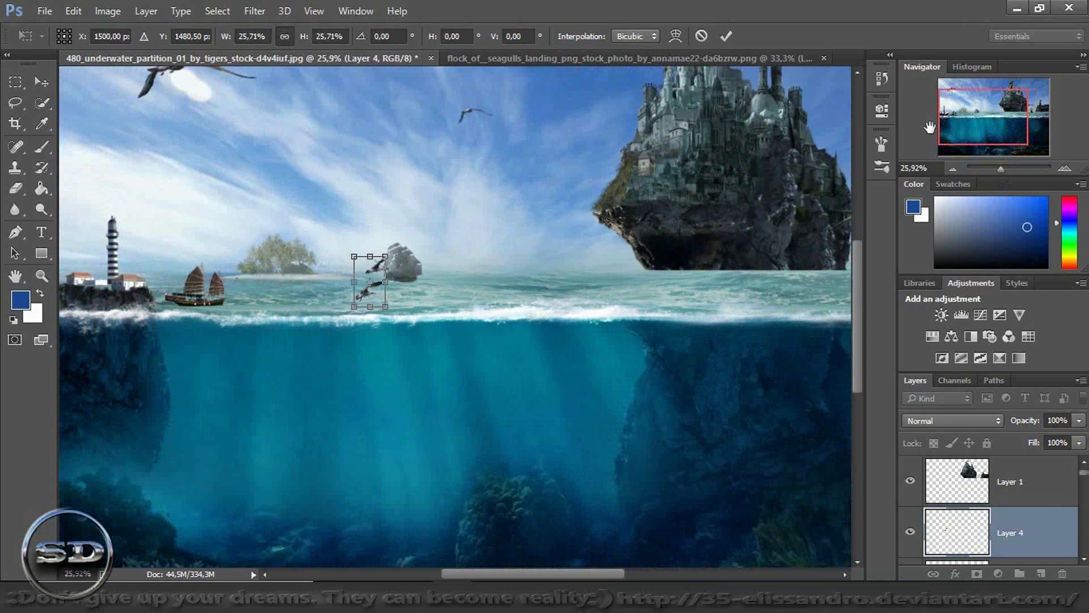
- Shrink the gulls to 9.52% above the small island, commit, and place the beach-birds image
mouse_move(385, 255)
left_mouse_down()
mouse_move(368, 283)
mouse_move(251, 222)
left_mouse_up()
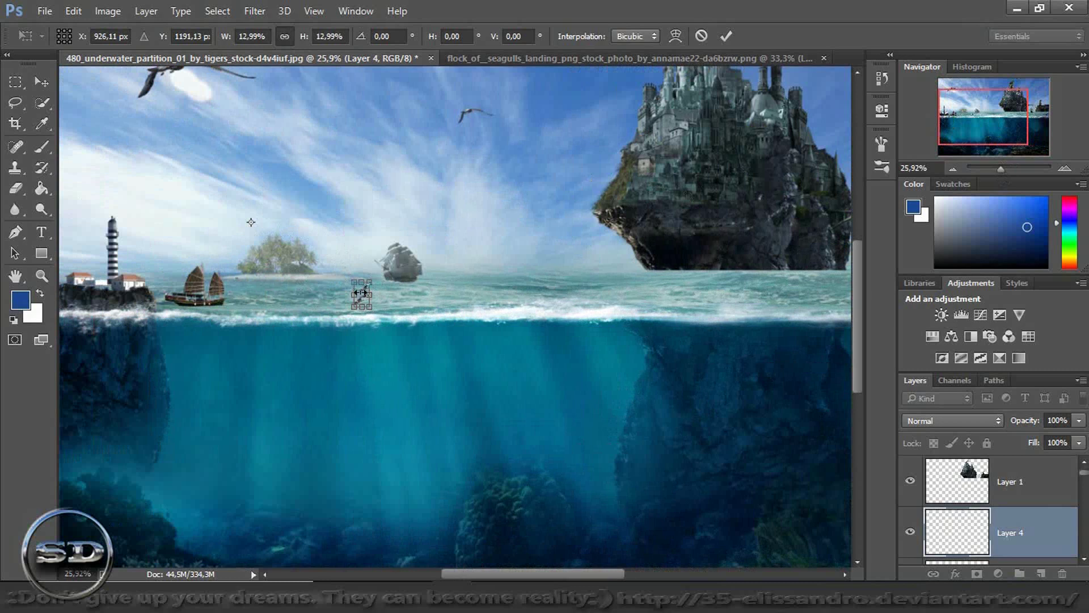
mouse_move(354, 283)
left_mouse_down()
mouse_move(337, 255)
mouse_move(244, 217)
mouse_move(239, 232)
left_mouse_up()
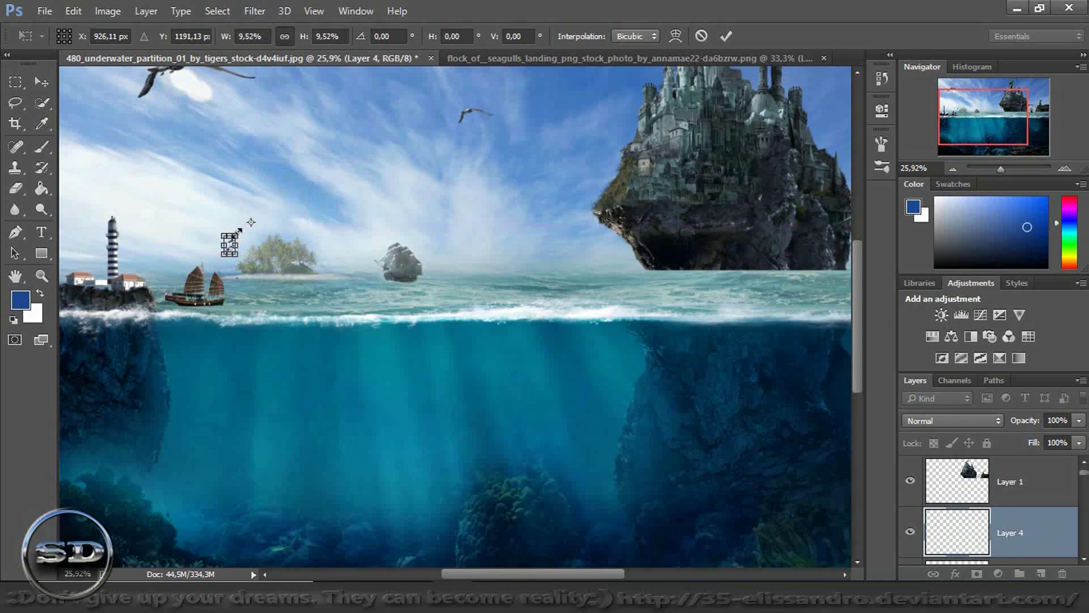
left_click(723, 36)
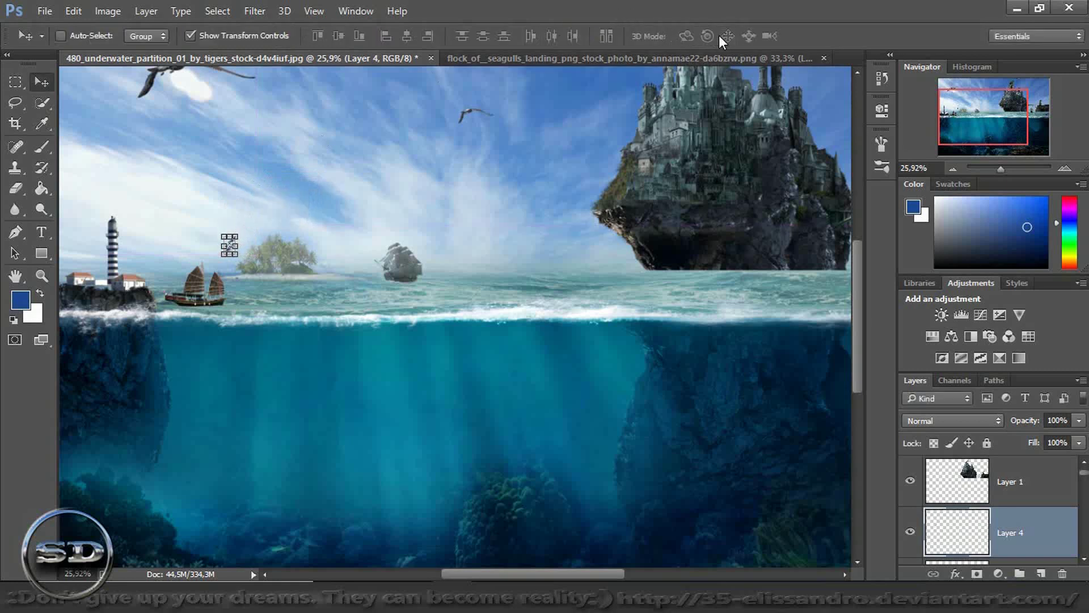
left_click(41, 148)
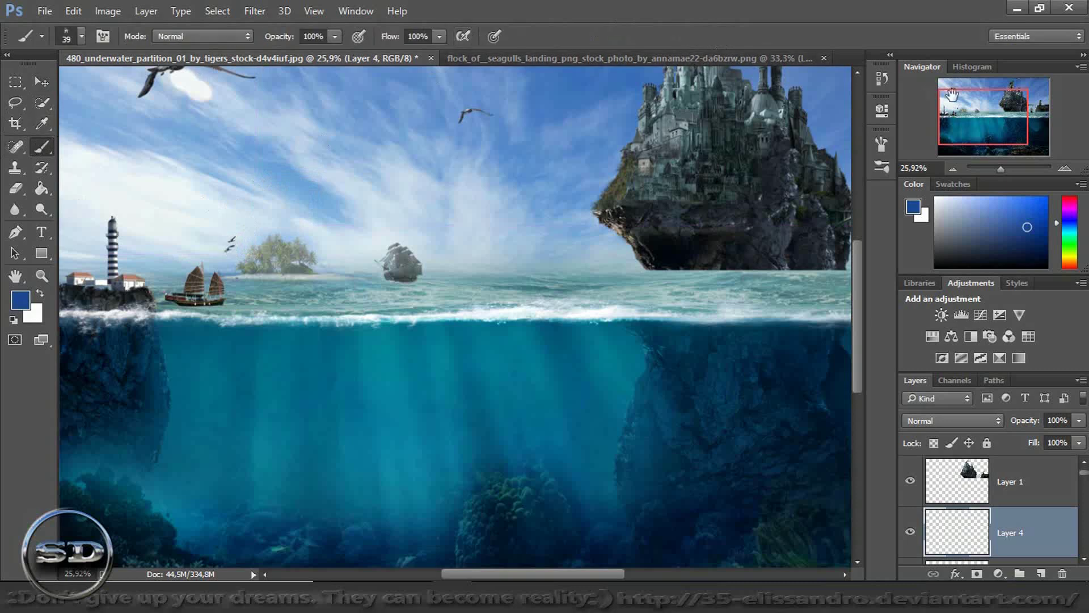
left_click_drag(1003, 168, 1000, 172)
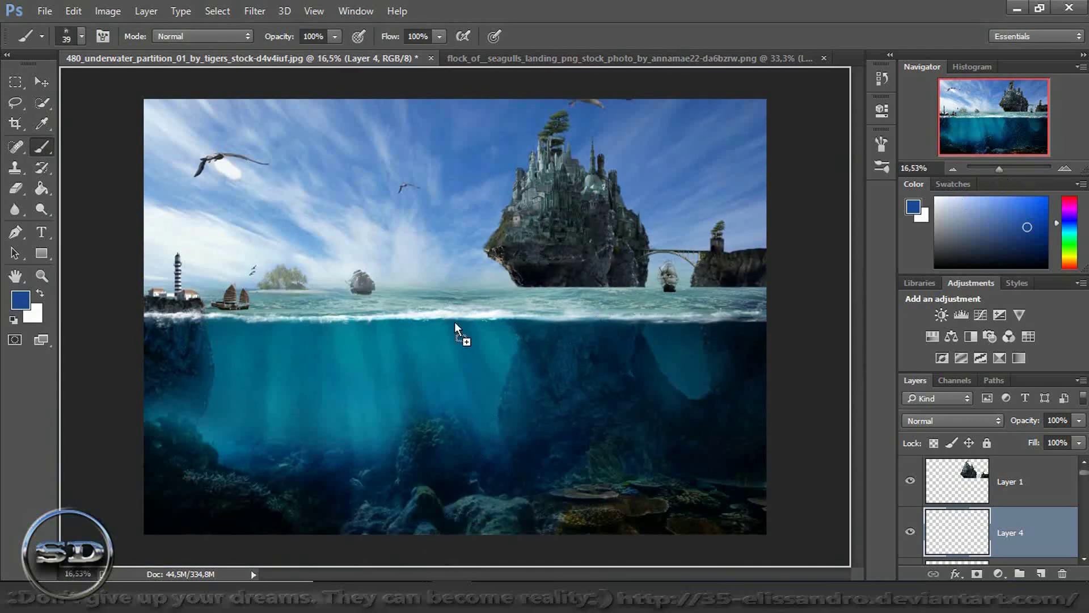
left_click_drag(445, 523, 456, 314)
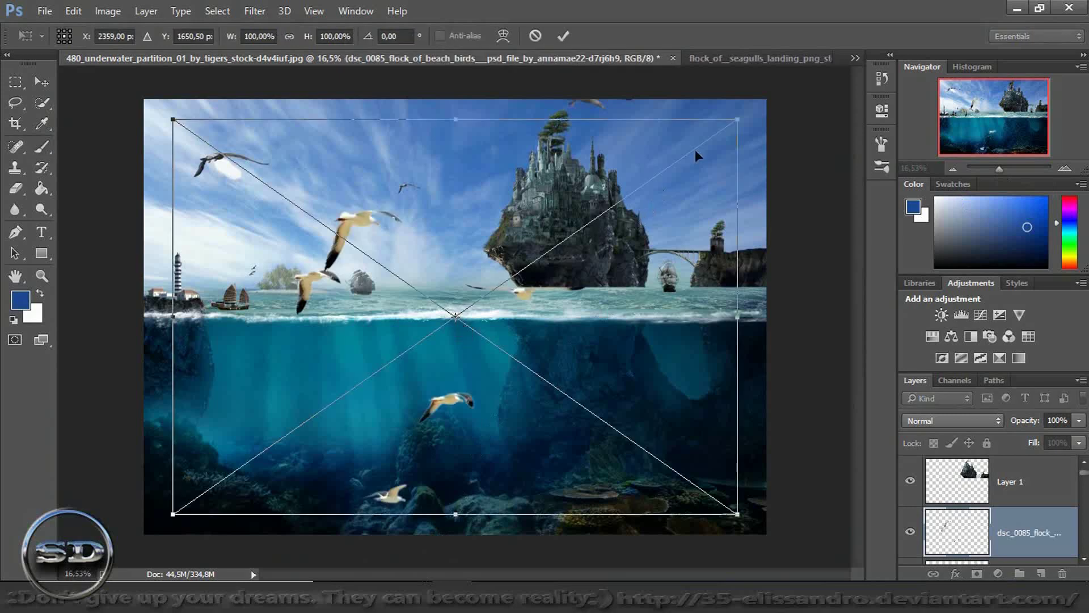
- Shrink the beach-birds flock proportionally and move it toward the castle's upper left
left_click_drag(737, 119, 419, 359)
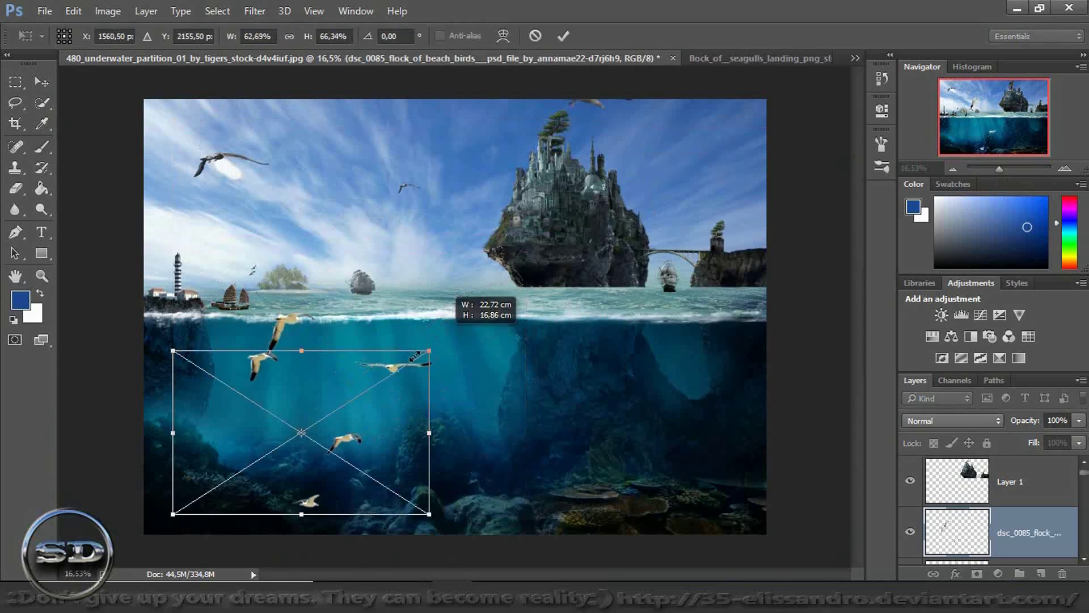
left_click_drag(368, 426, 552, 170)
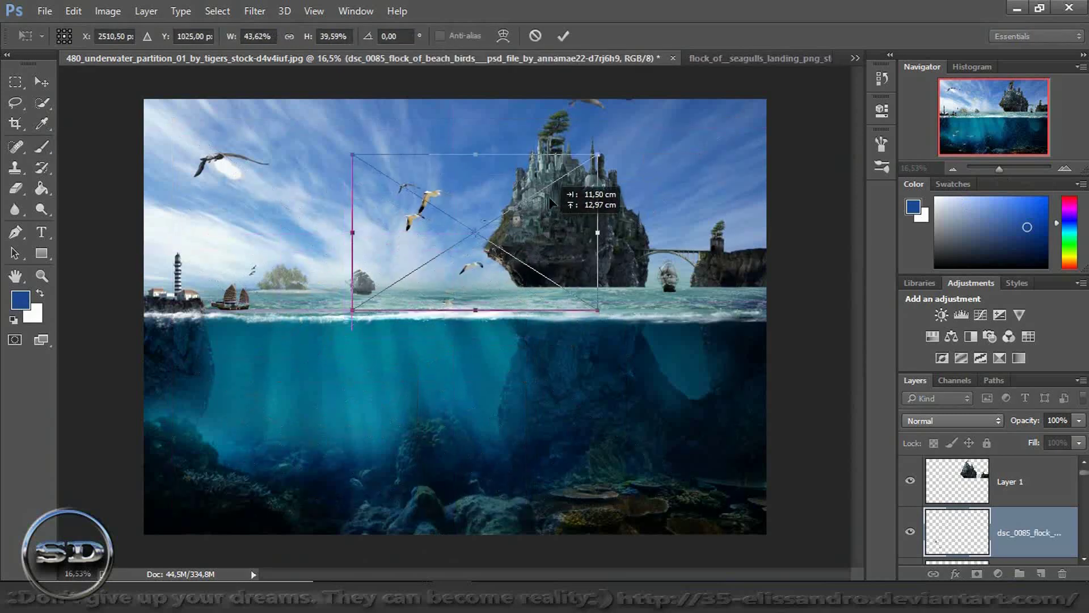
left_click(293, 39)
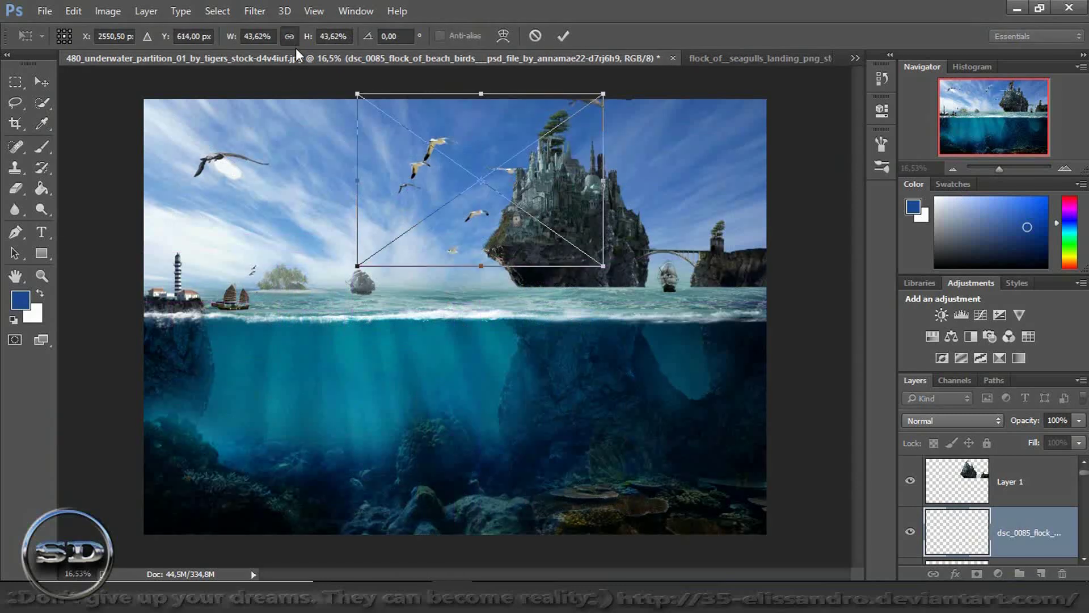
left_click_drag(357, 93, 558, 219)
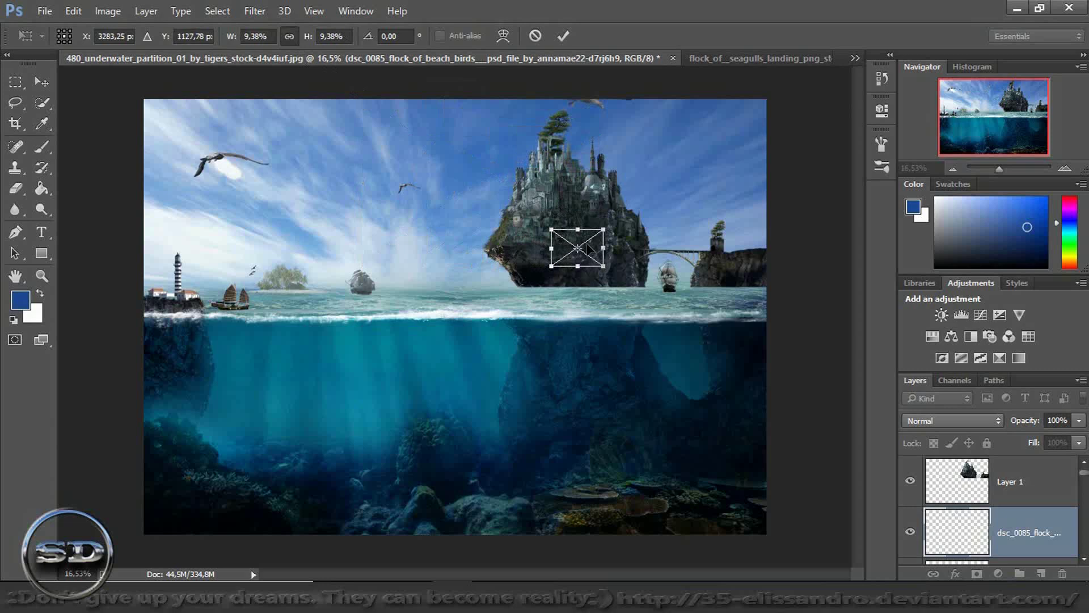
left_click_drag(594, 252, 511, 184)
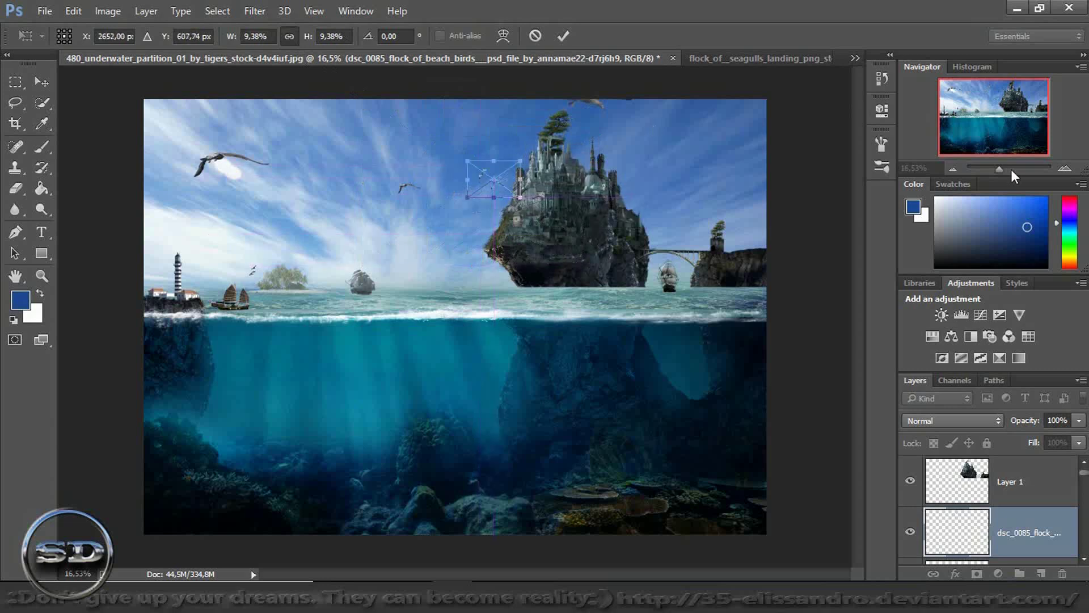
- Fine-tune the flock to about 5.37% left of the castle towers and commit it
left_click_drag(1009, 168, 1013, 169)
left_click_drag(997, 119, 1001, 97)
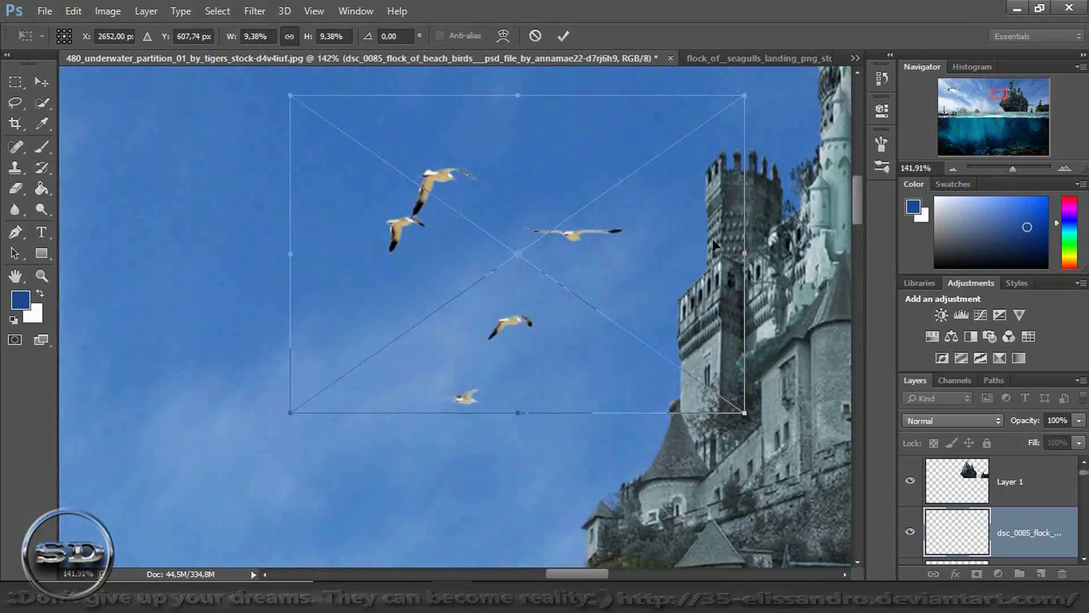
left_click_drag(745, 414, 550, 308)
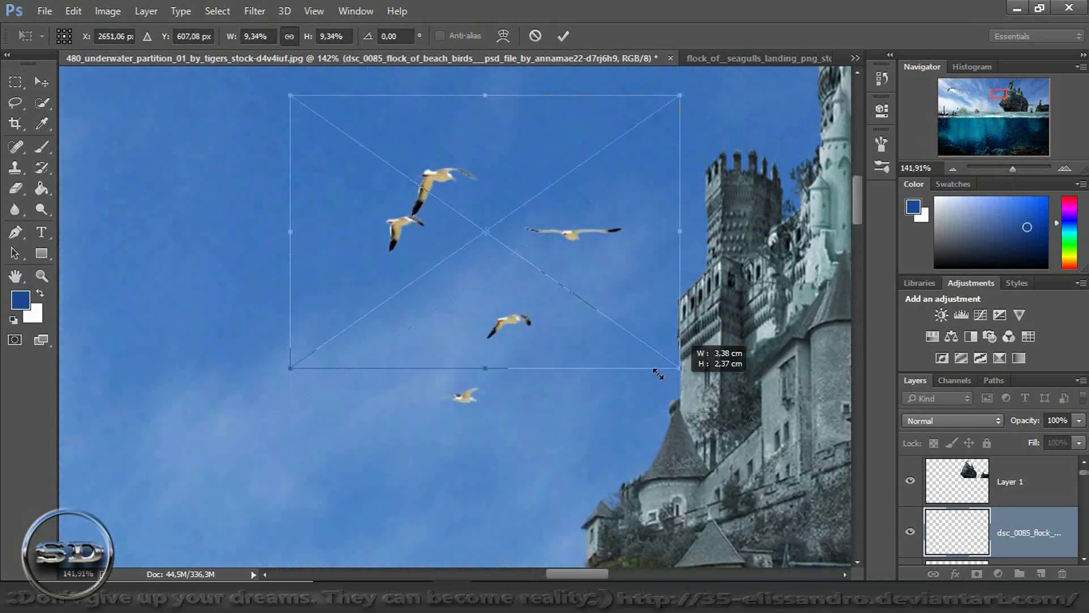
left_click_drag(550, 308, 531, 295)
key("b")
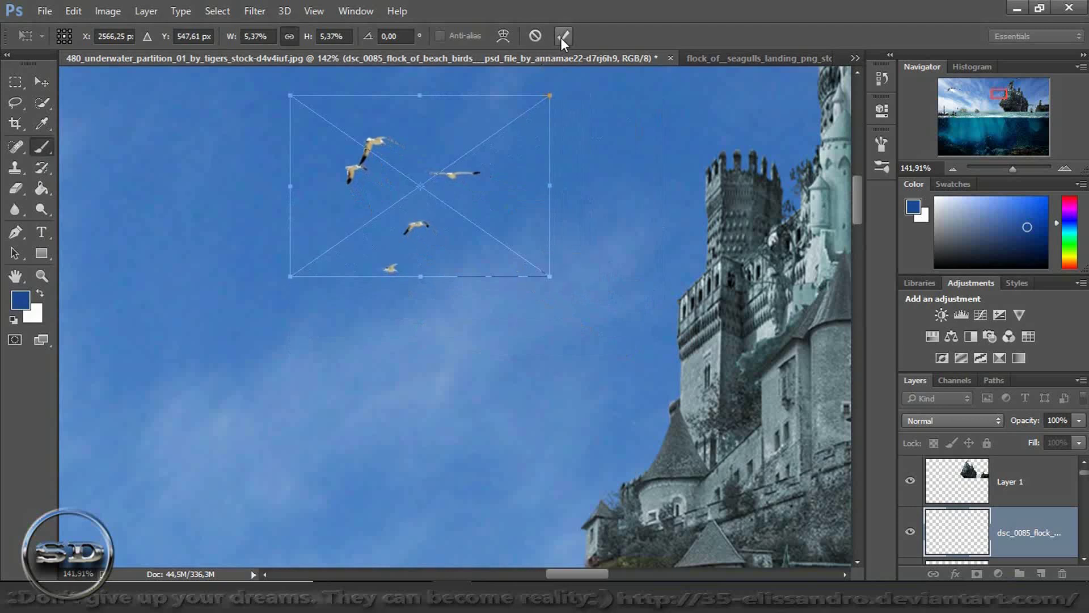
left_click(561, 37)
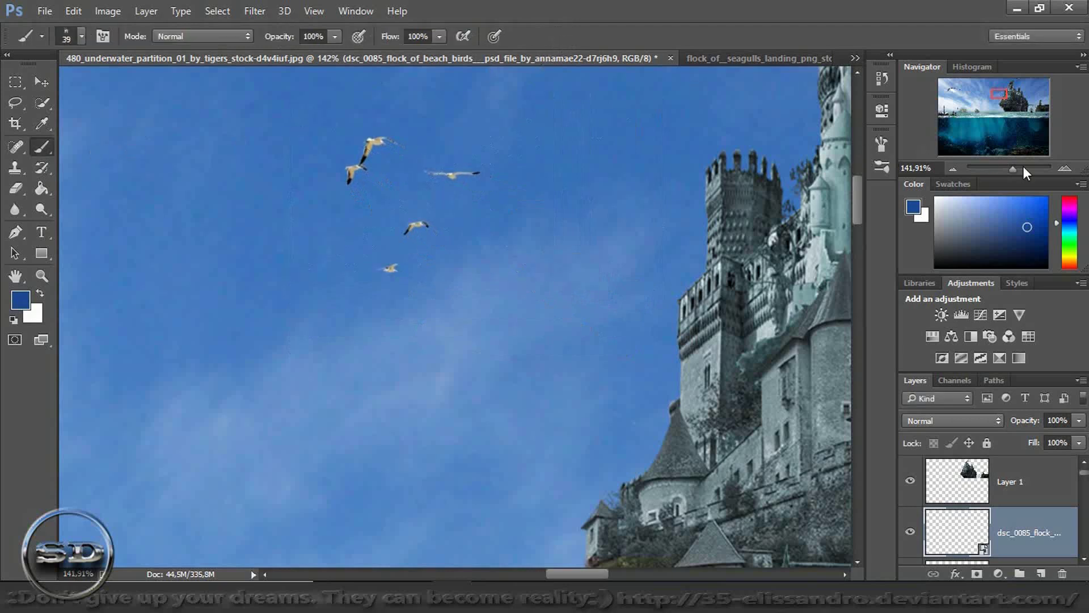
left_click_drag(1011, 168, 1020, 168)
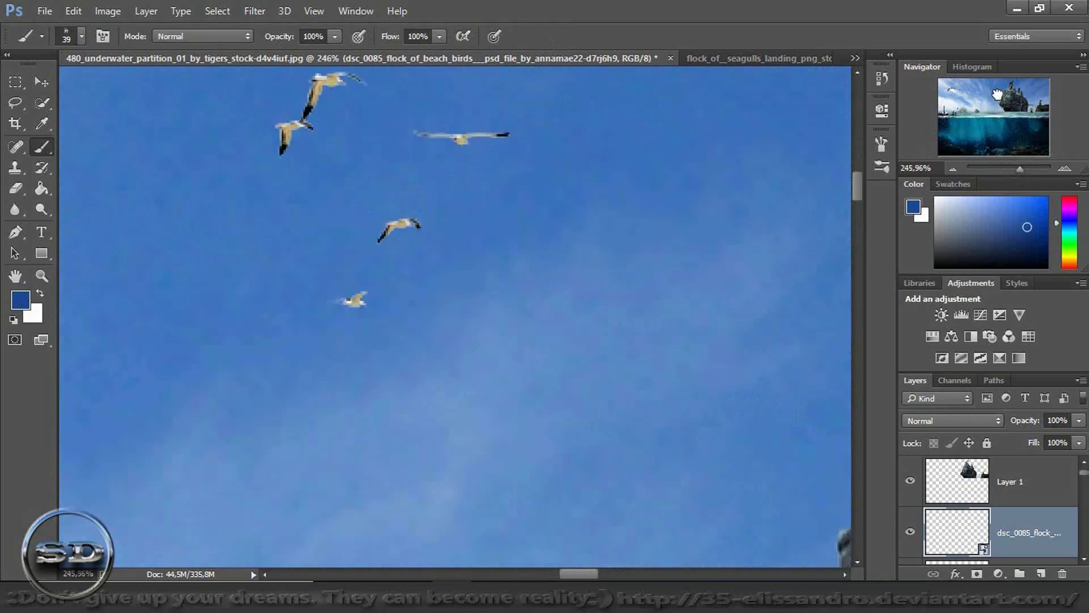
left_click_drag(997, 96, 995, 95)
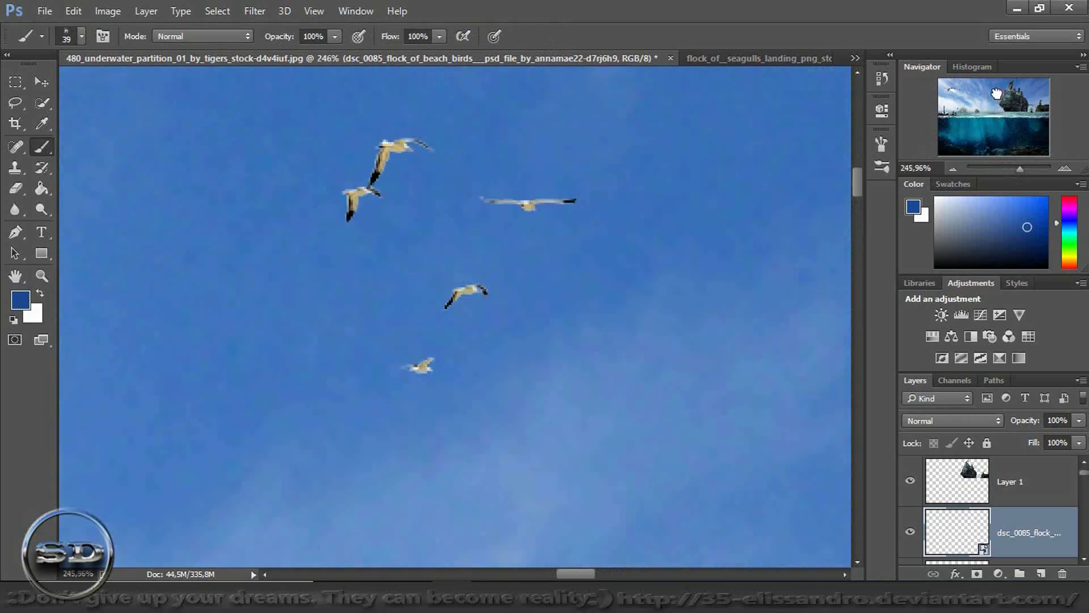
- Rasterize the beach-birds flock layer
right_click(1021, 526)
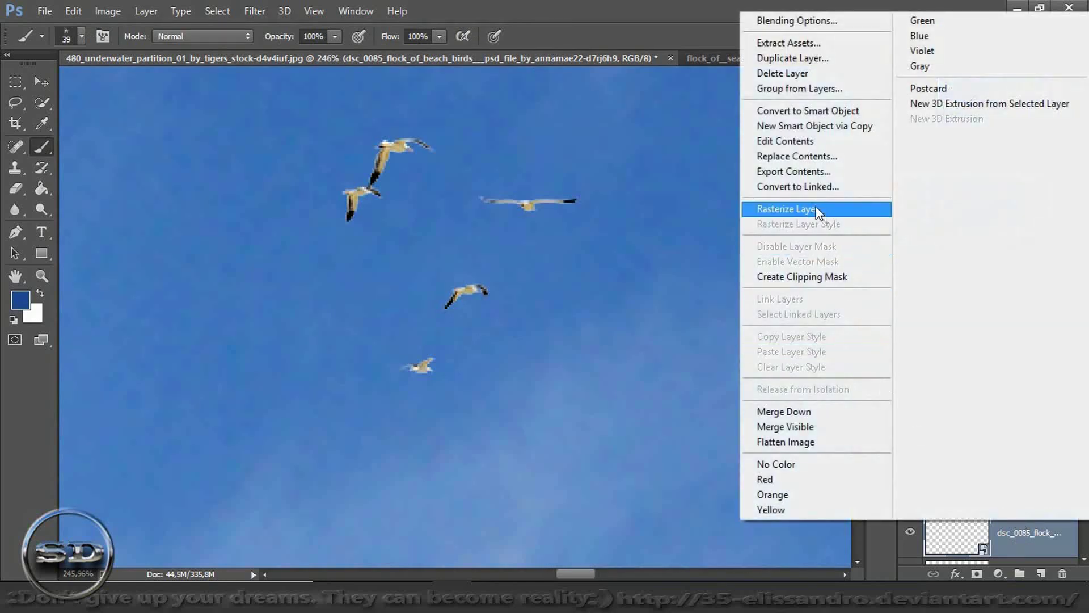
left_click(809, 208)
left_click(206, 12)
left_click(181, 12)
left_click(147, 11)
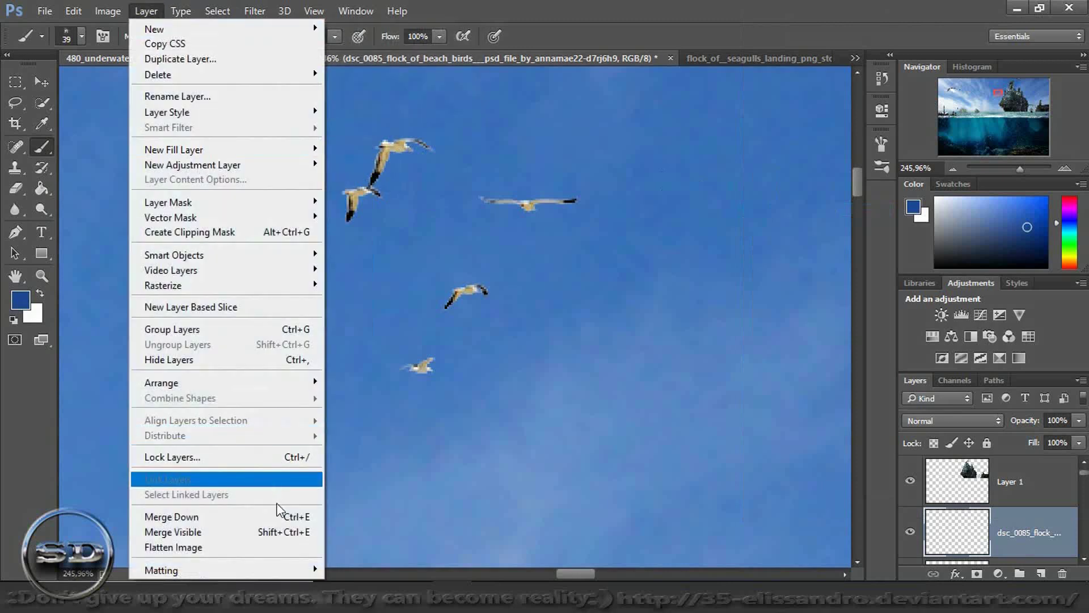
mouse_move(161, 569)
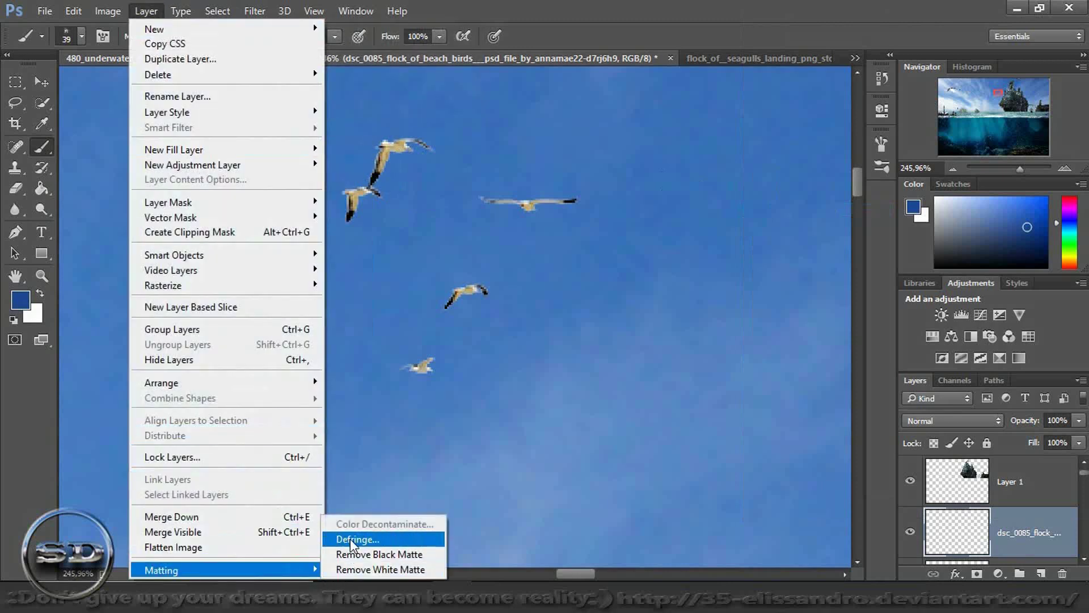
- Defringe the gull layer by 1 pixel and zoom out to the whole scene
left_click(352, 540)
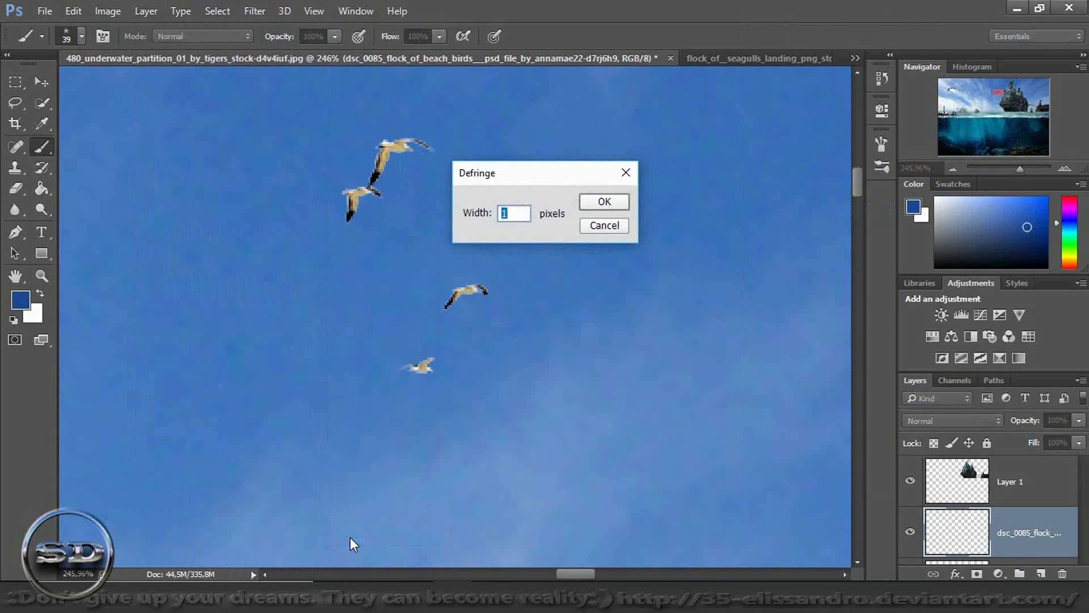
left_click(604, 203)
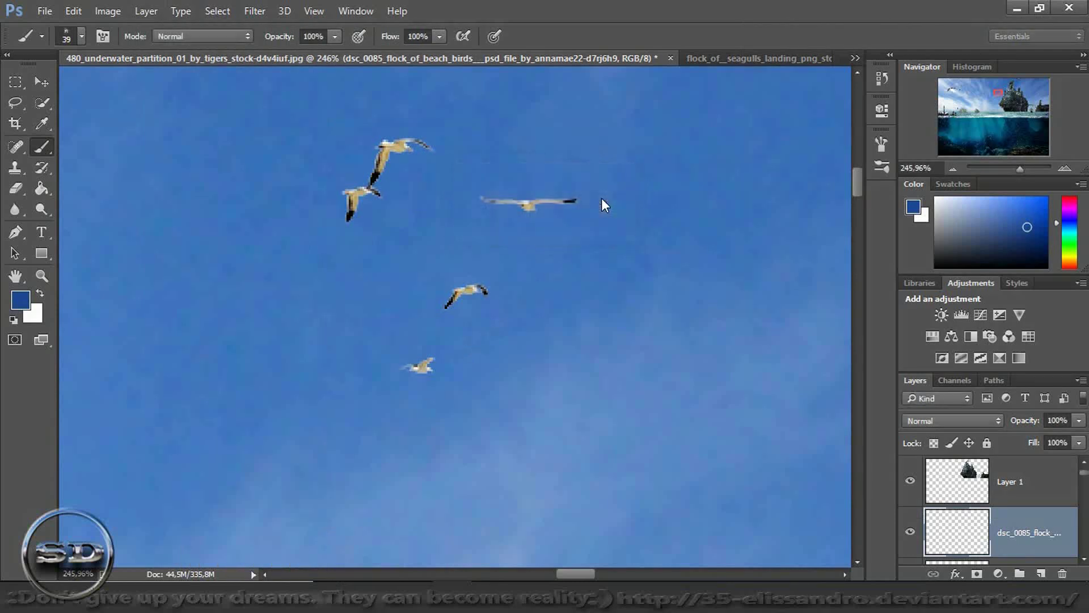
left_click(41, 82)
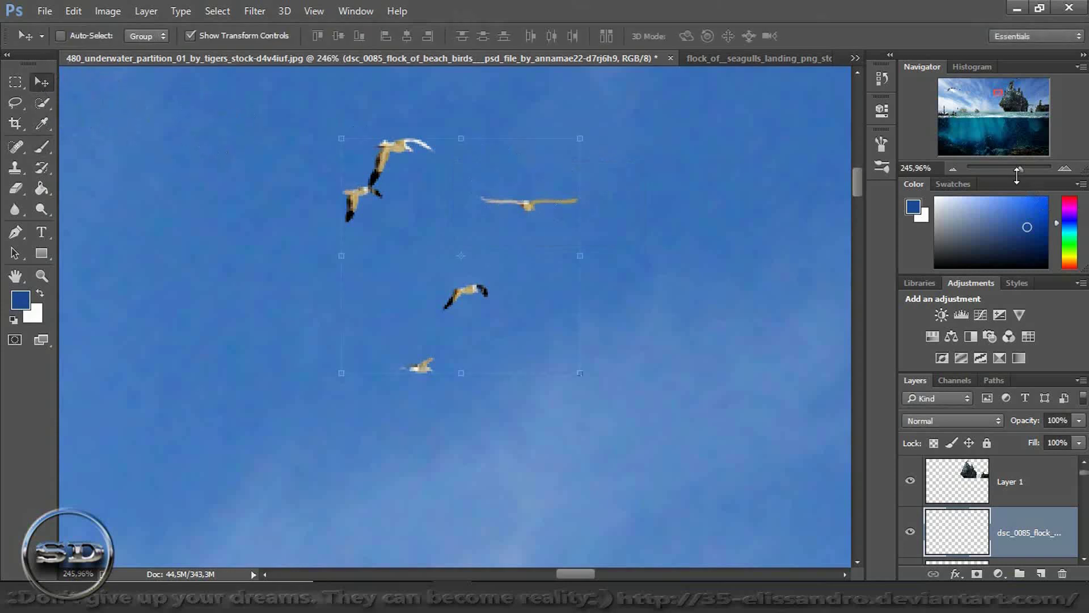
left_click_drag(1019, 170, 997, 179)
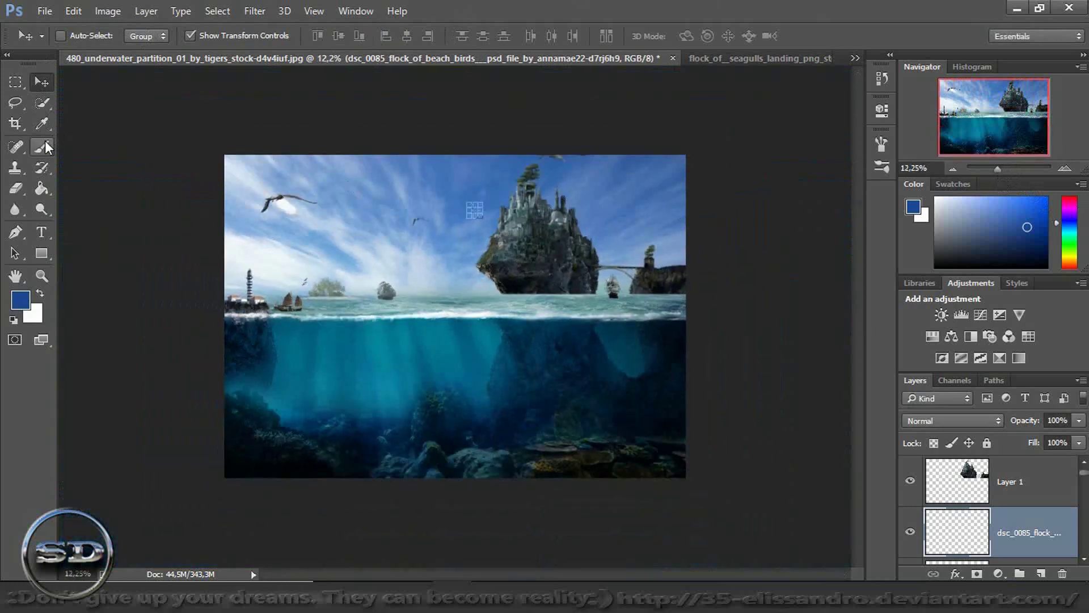
- Place the seagulls-landing image as a new Bird layer and scale it proportionally
left_click(45, 146)
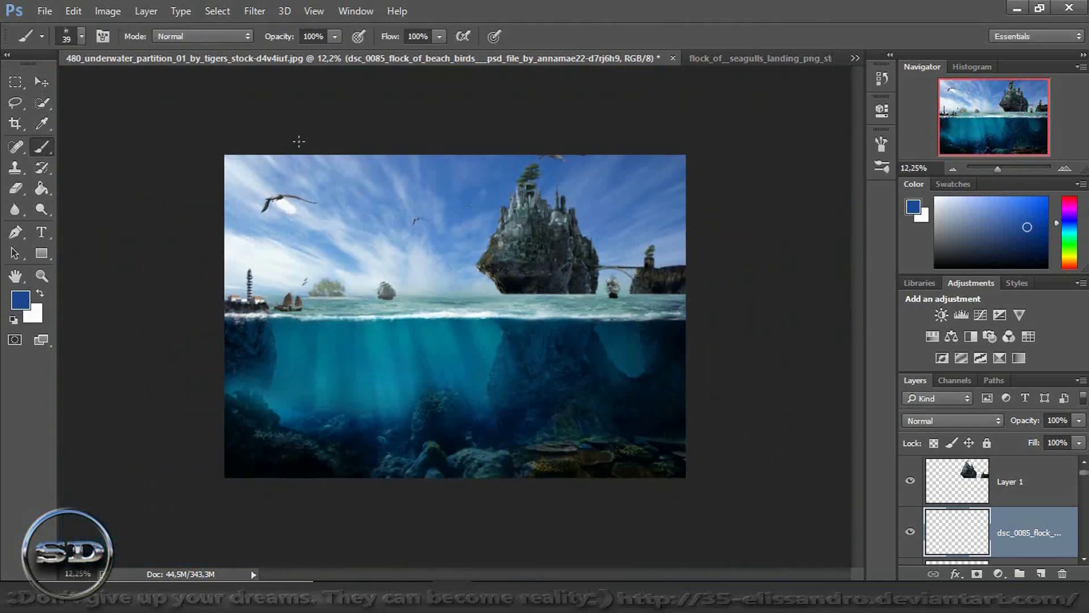
left_click_drag(299, 141, 472, 384)
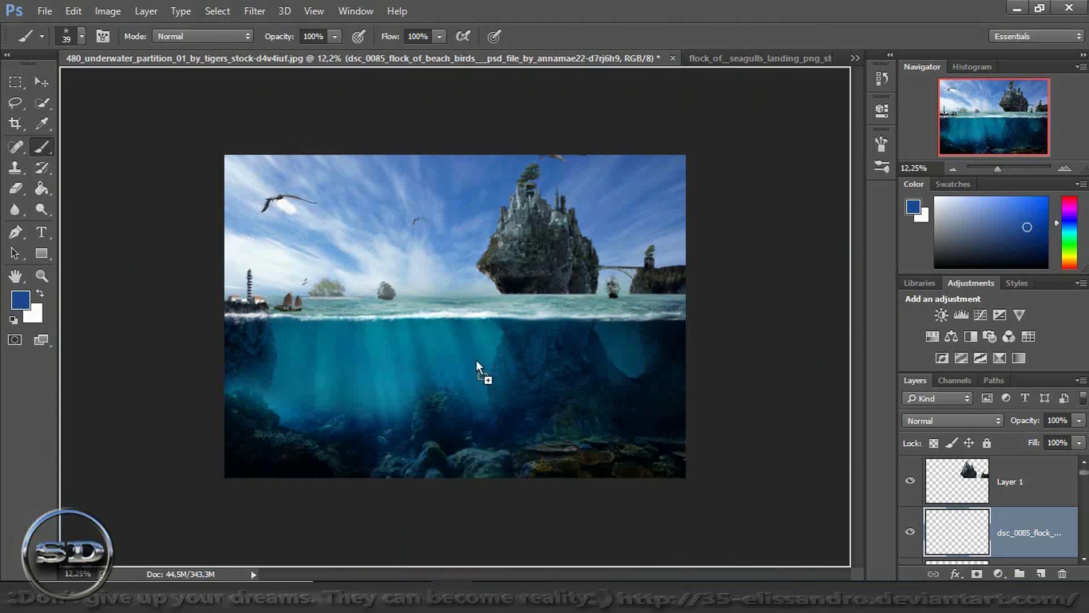
left_click_drag(466, 261, 464, 253)
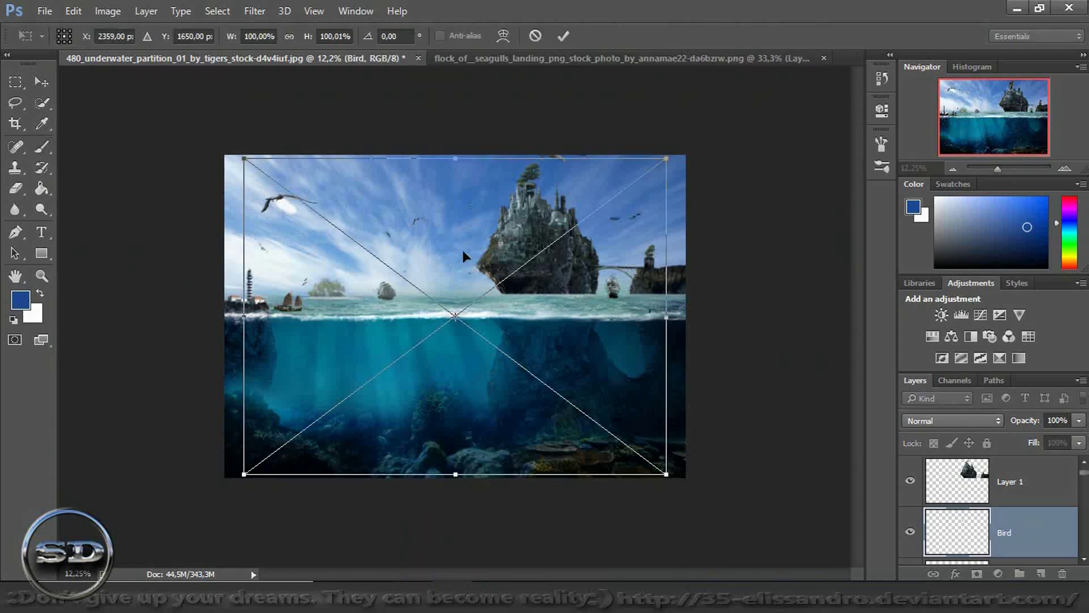
left_click_drag(643, 167, 372, 336)
left_click_drag(369, 418, 541, 218)
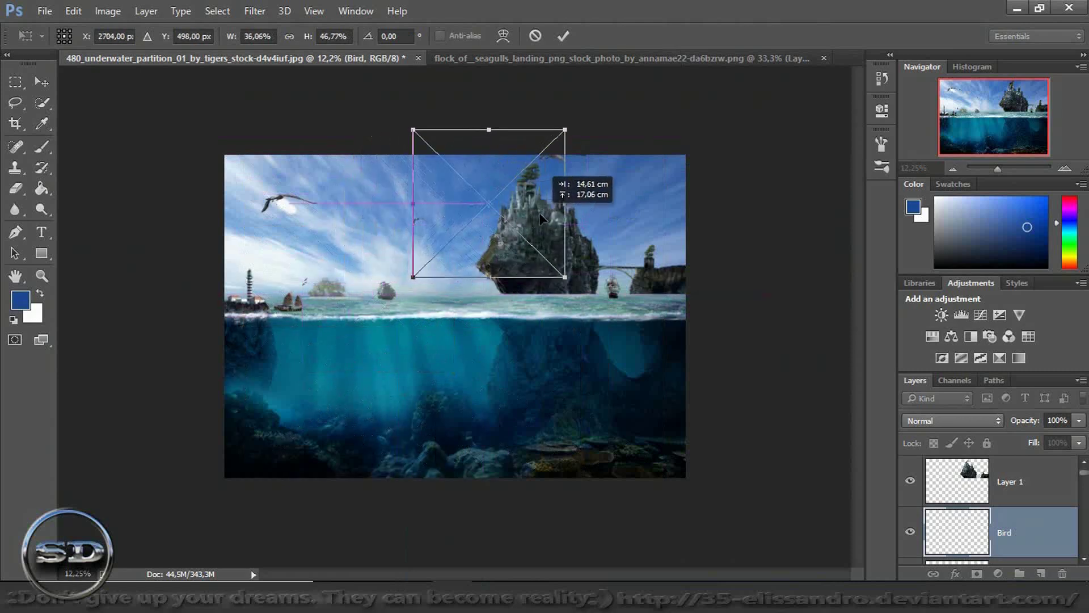
left_click(290, 37)
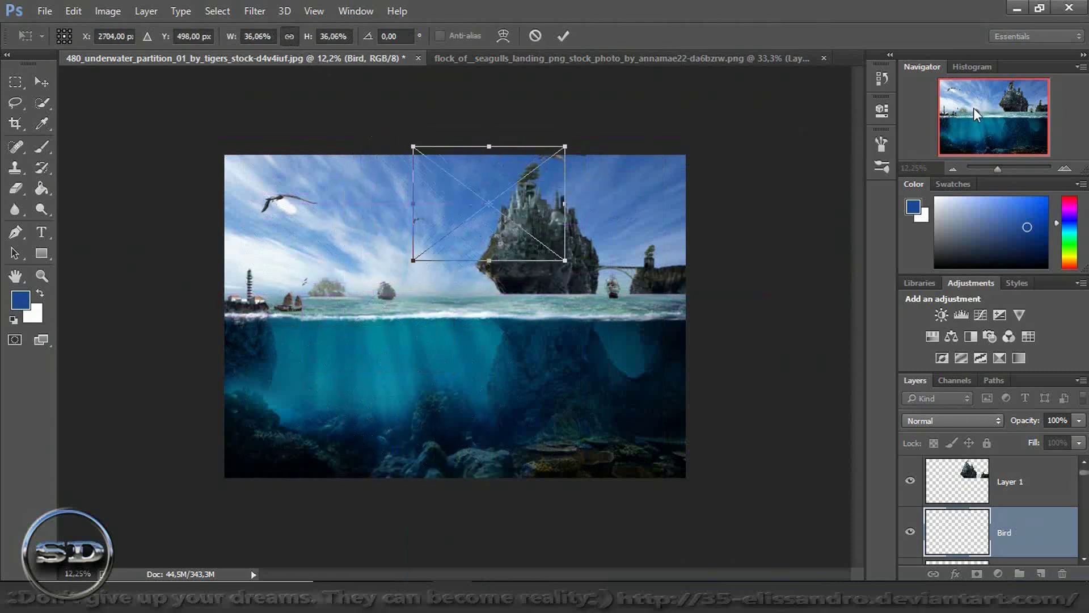
- Position the Bird layer at 36.06% over the castle, commit, and stack it above Layer 1
left_click(1006, 169)
left_click_drag(994, 116, 1016, 90)
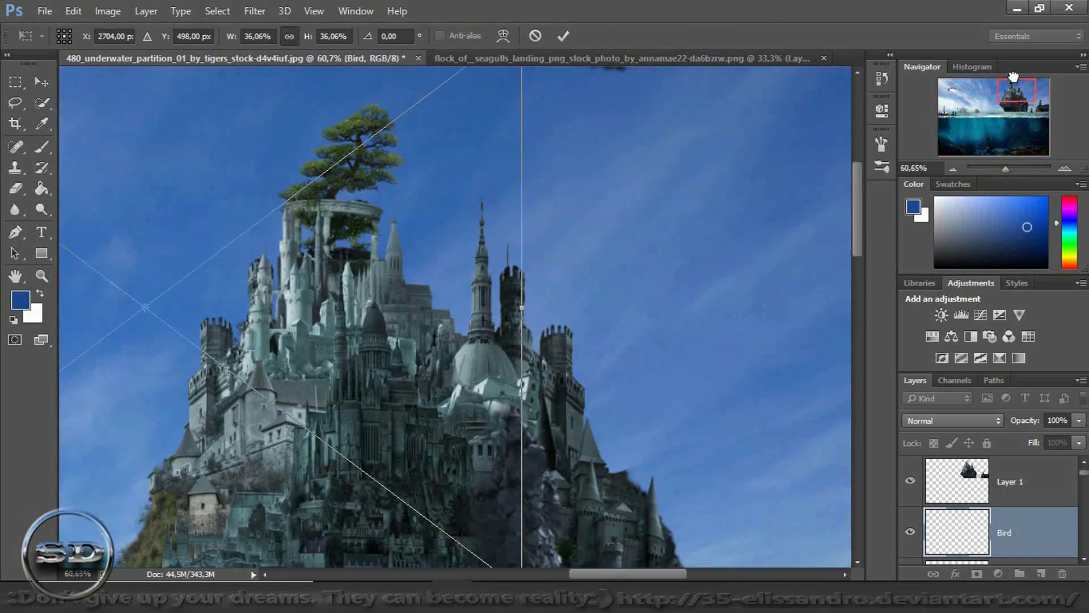
left_click_drag(404, 178, 451, 132)
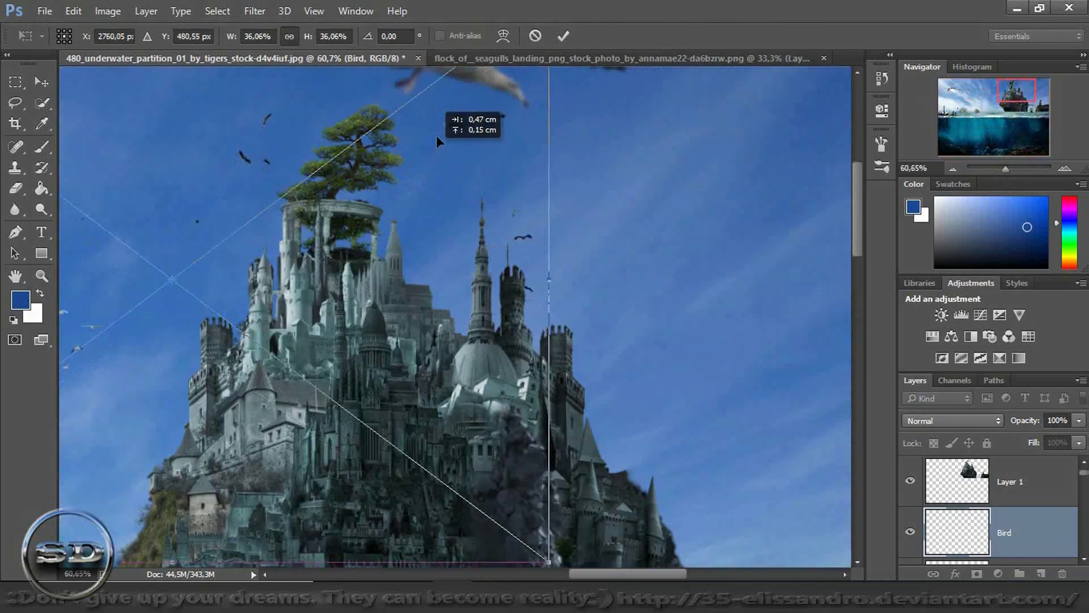
left_click(563, 36)
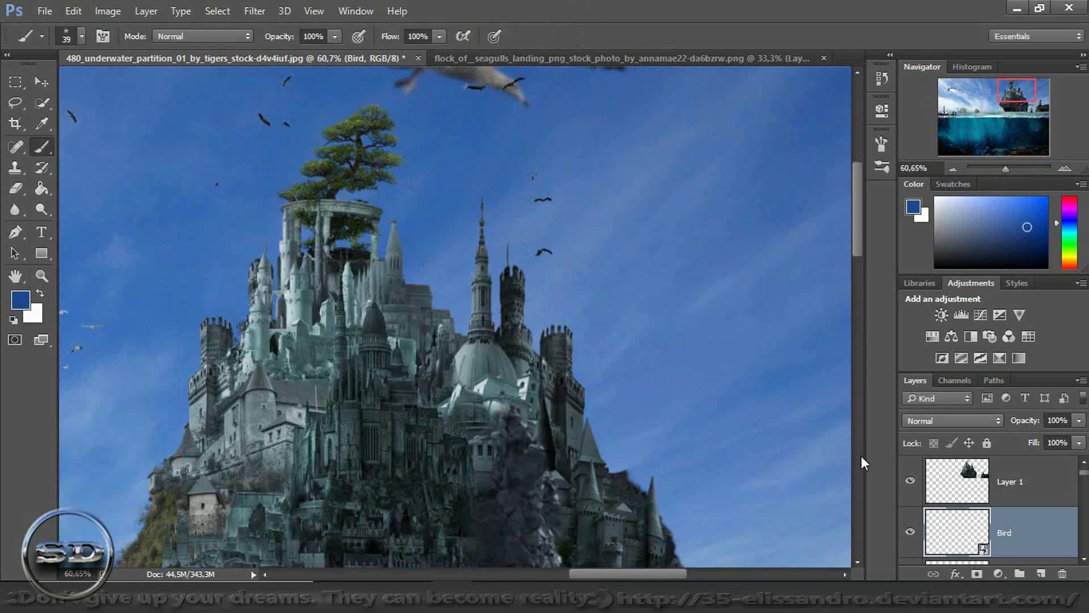
left_click_drag(1034, 522, 1009, 467)
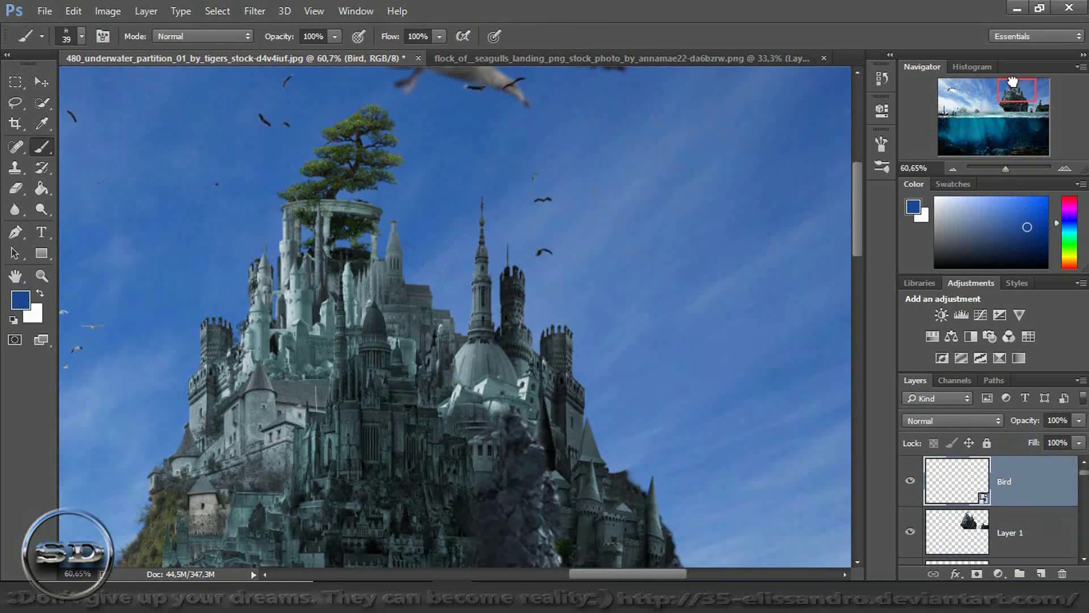
left_click_drag(1012, 81, 1006, 81)
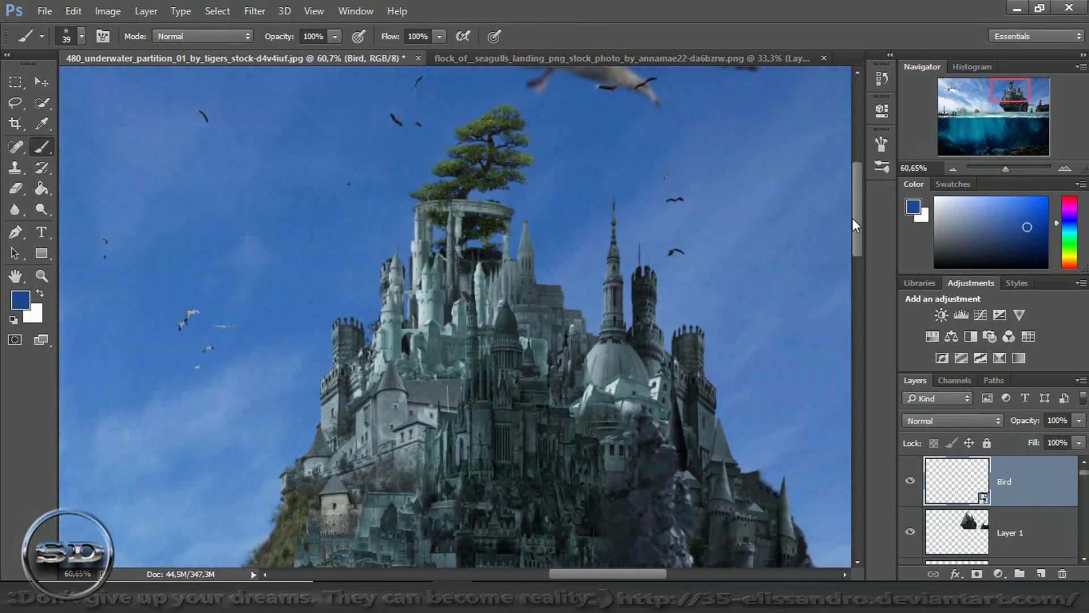
left_click_drag(852, 217, 849, 196)
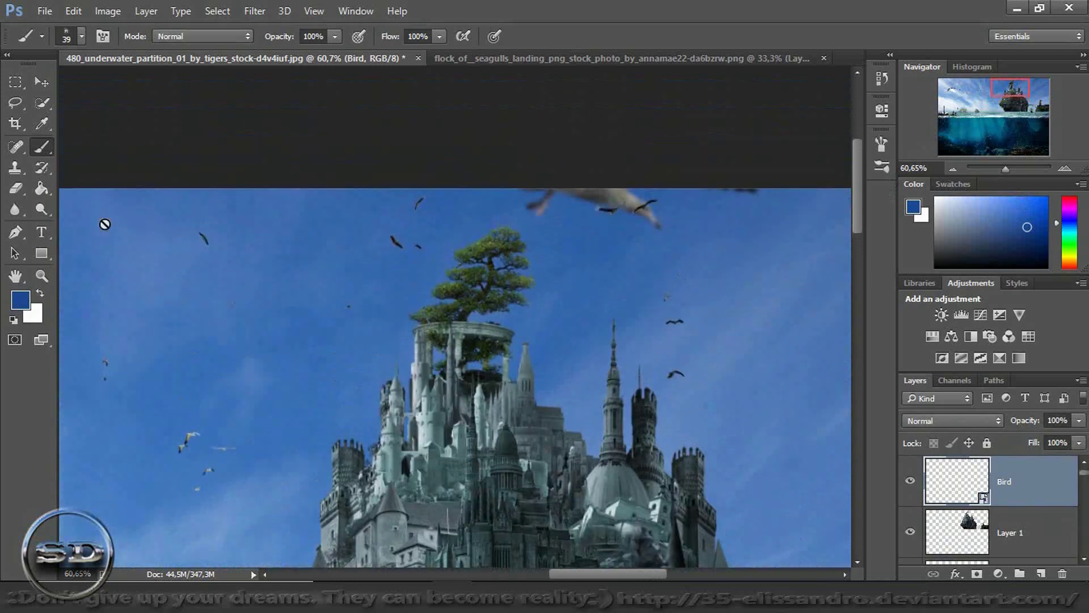
left_click(15, 188)
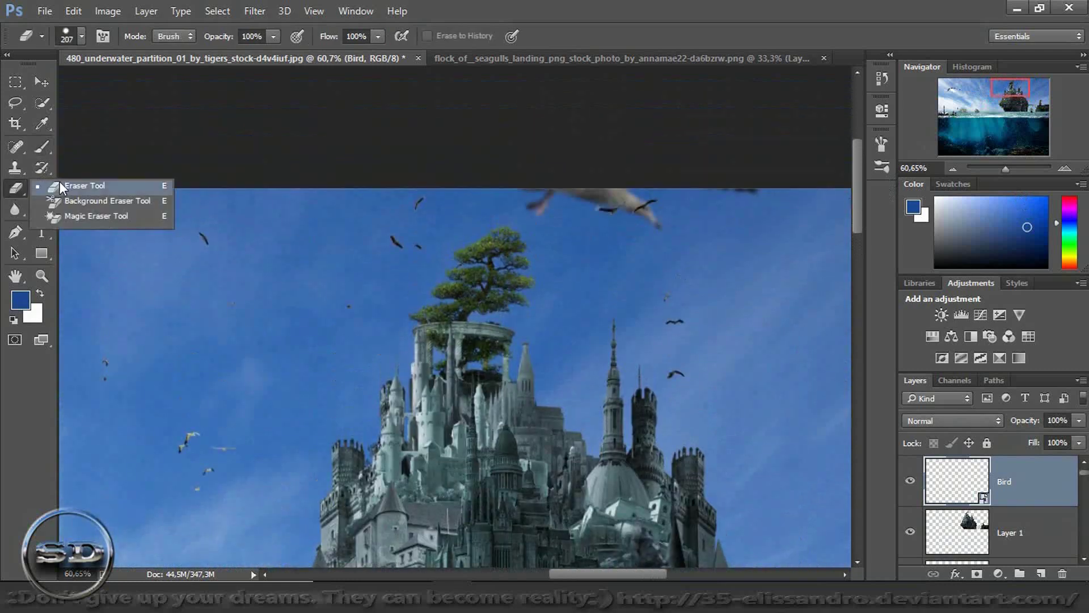
- Rasterize the Bird layer, erase the small dark birds, and zoom out to the full composite
left_click(62, 187)
left_click(588, 218)
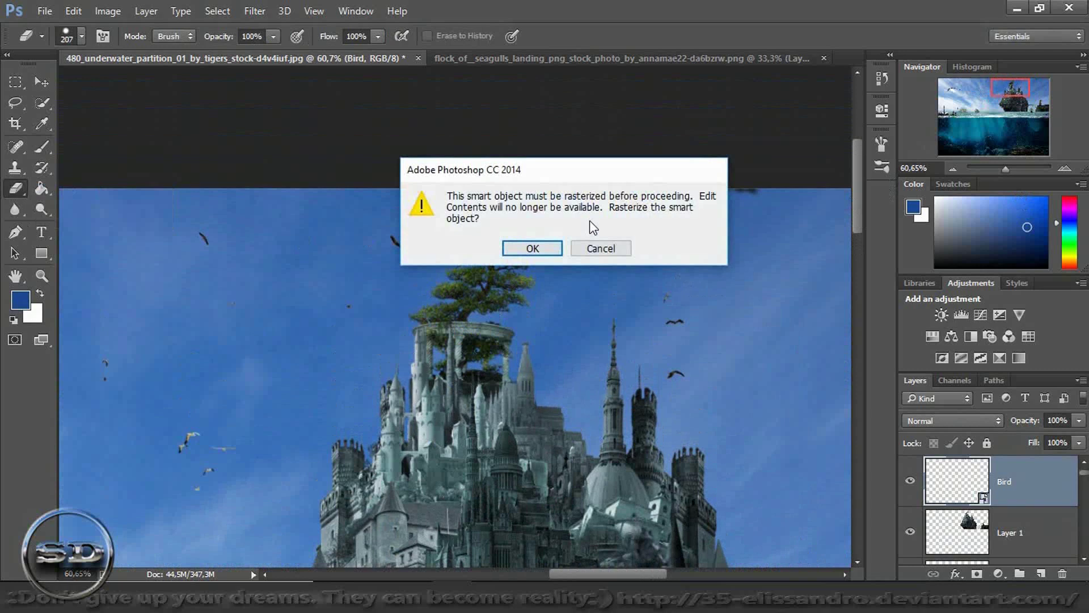
left_click(550, 247)
left_click_drag(585, 228, 619, 213)
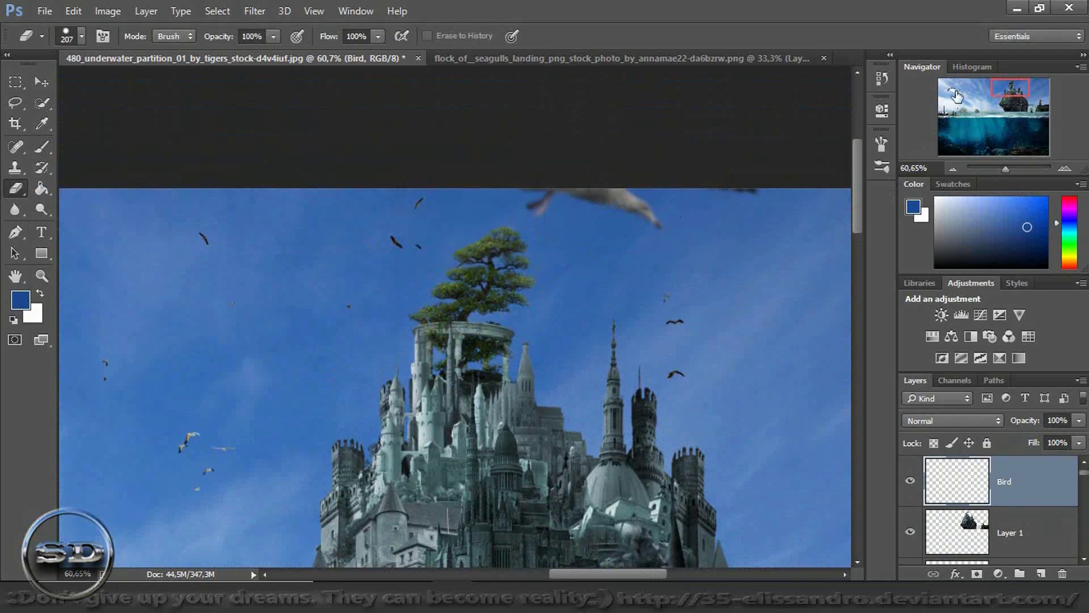
left_click_drag(1006, 91, 995, 94)
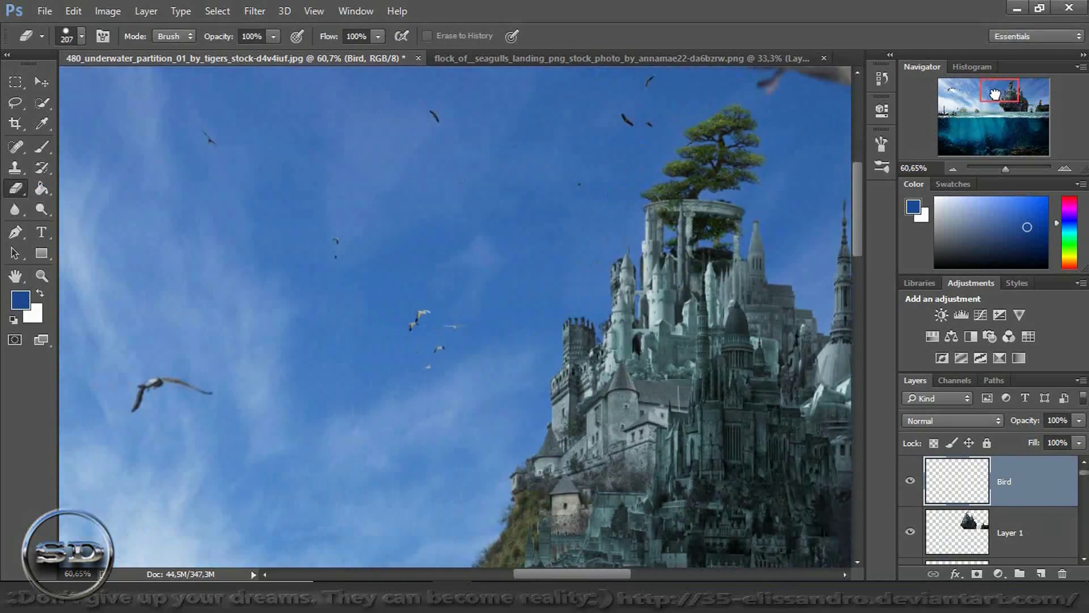
left_click_drag(996, 93, 1022, 103)
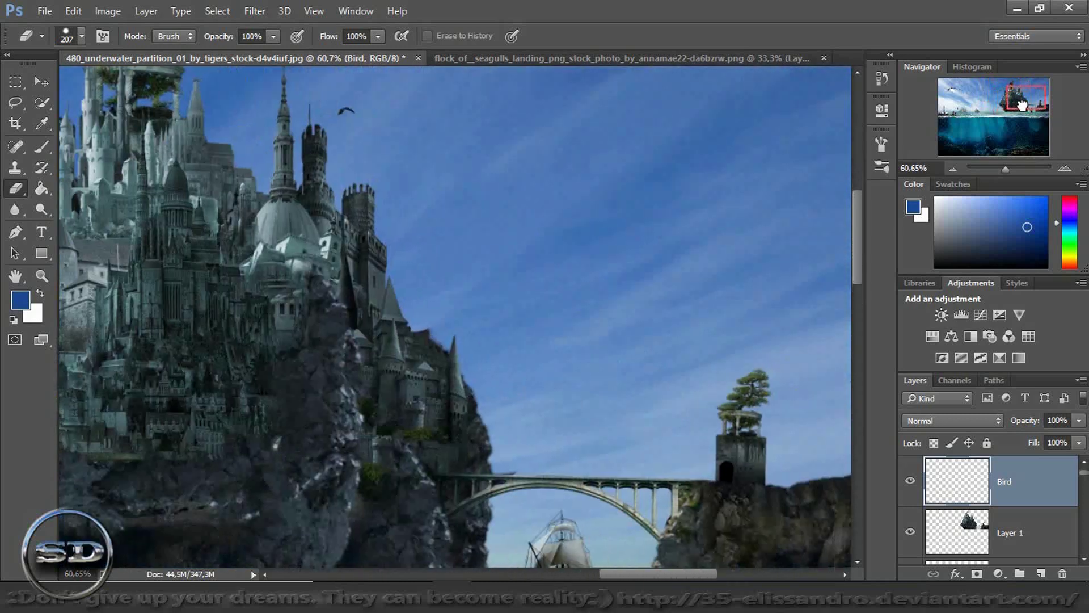
left_click_drag(1005, 170, 1001, 173)
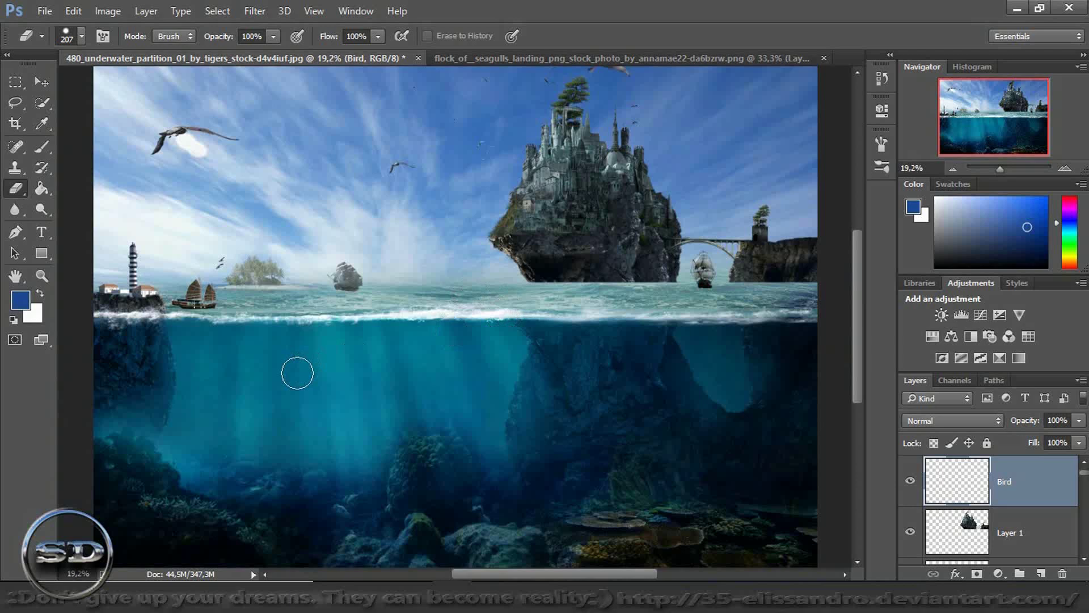
- Place the birds_05 flock image and scale it down with linked width and height
left_click_drag(437, 548, 731, 286)
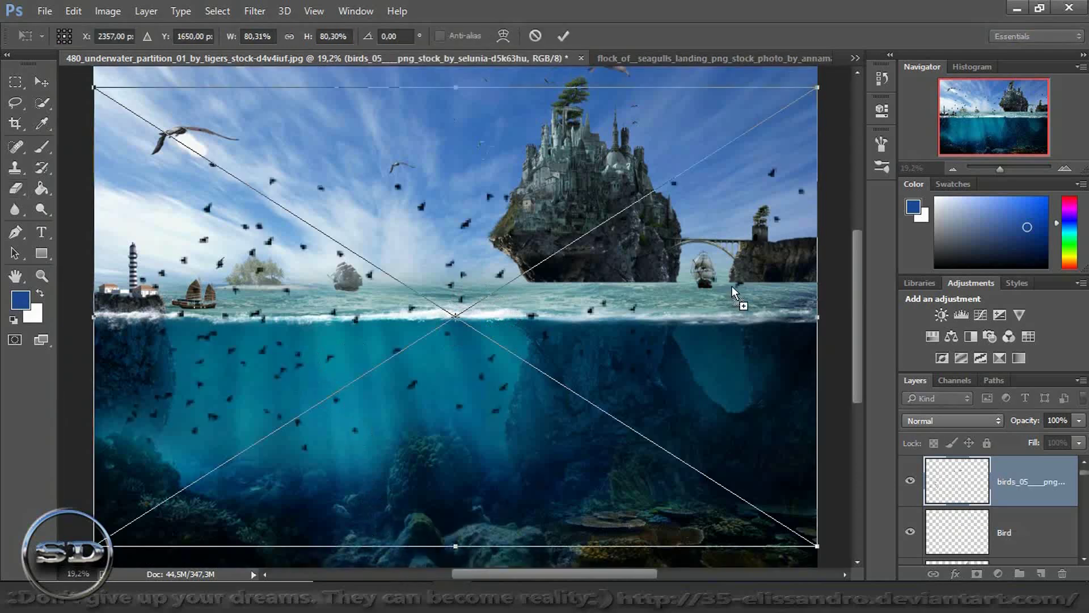
left_click_drag(817, 88, 334, 379)
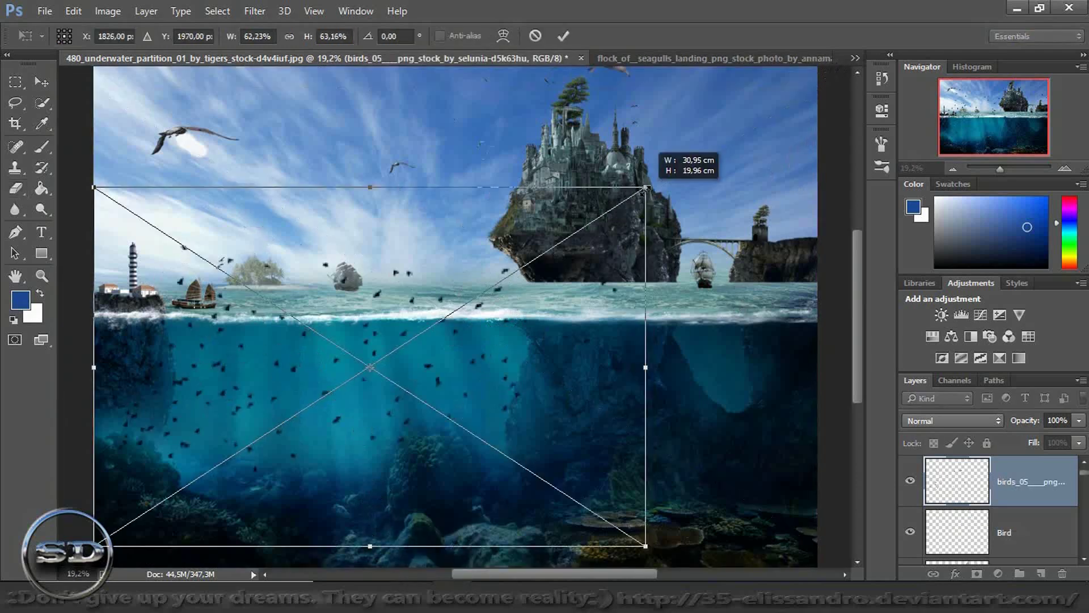
left_click_drag(290, 493, 833, 204)
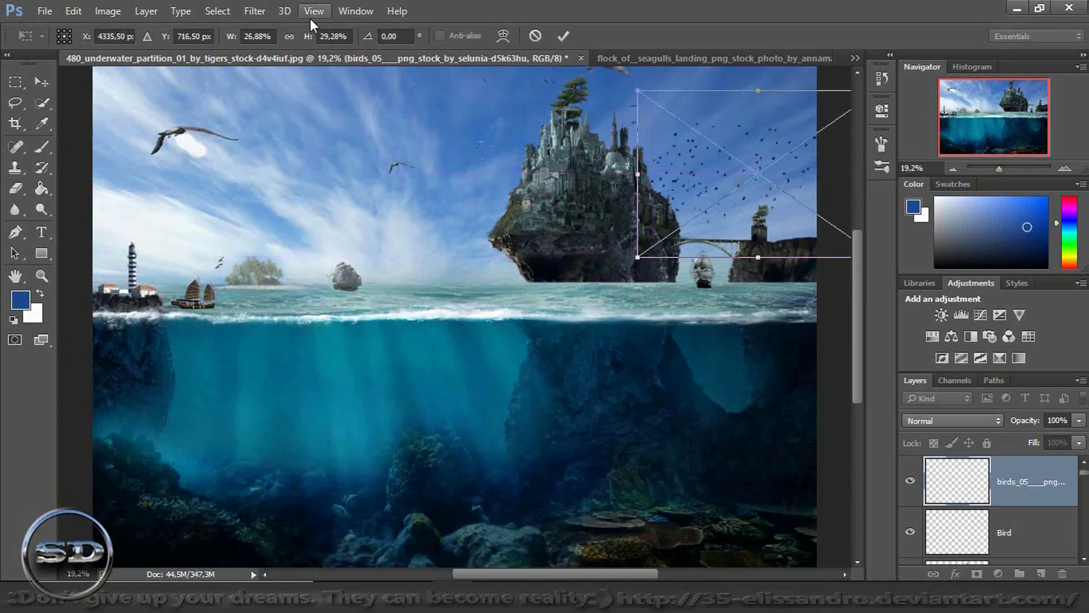
left_click(289, 36)
left_click_drag(641, 97, 779, 188)
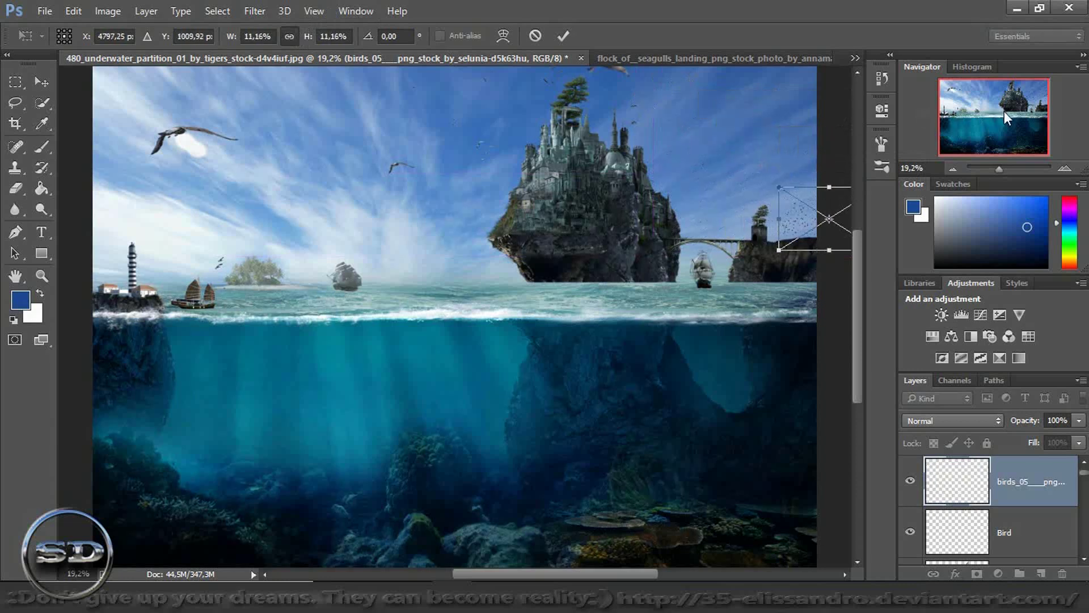
left_click_drag(605, 575, 699, 573)
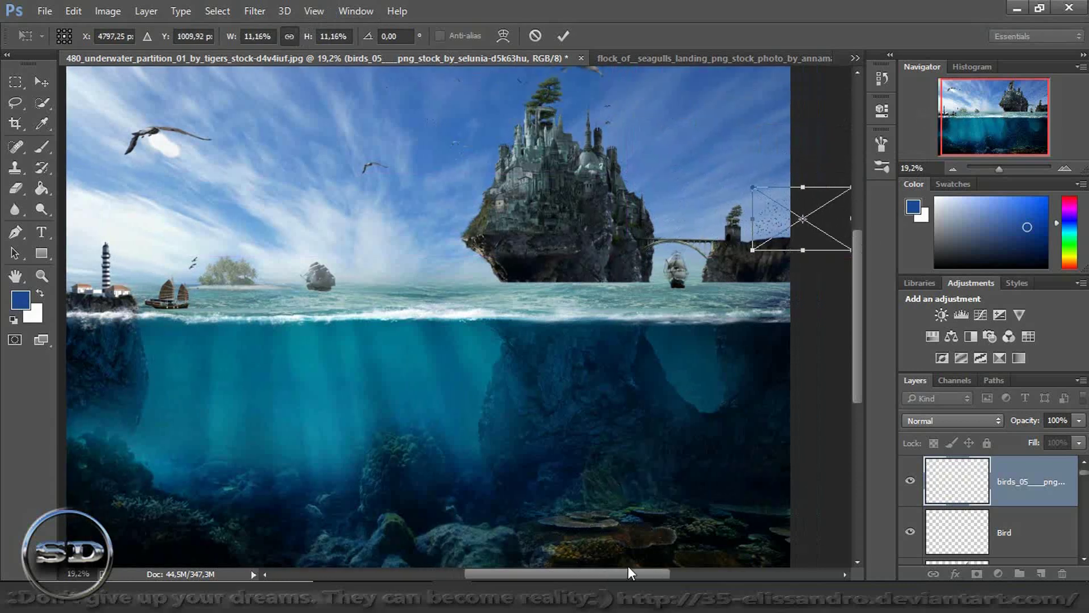
- Shrink the flock to 4.29% above the tree on the right cliff and commit it
left_click_drag(1000, 168, 1007, 168)
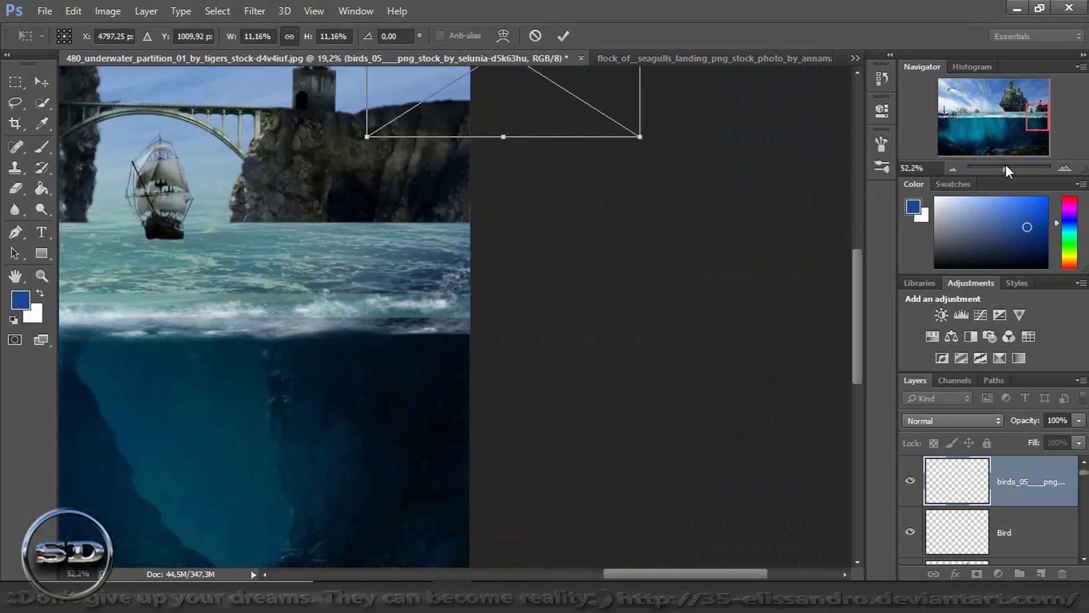
left_click(1040, 111)
left_click_drag(1039, 110, 1040, 103)
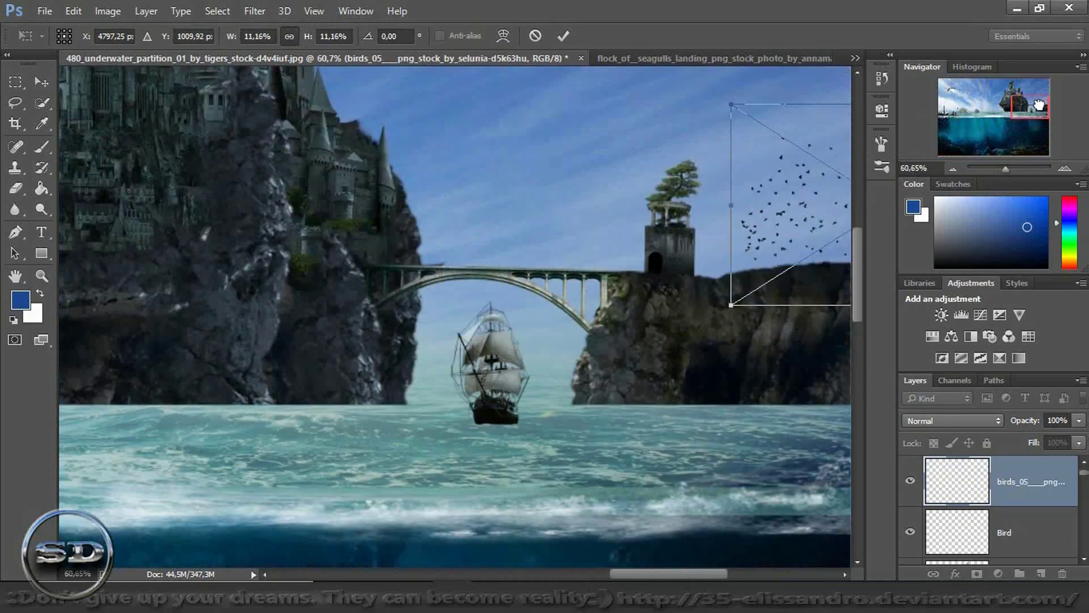
left_click_drag(763, 205, 614, 150)
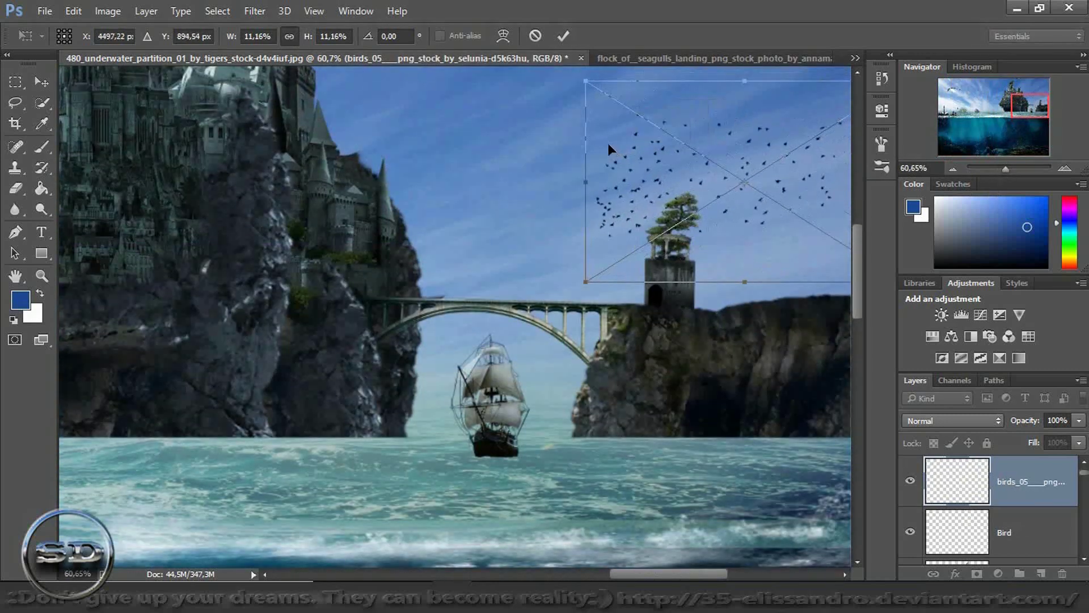
left_click_drag(584, 81, 793, 216)
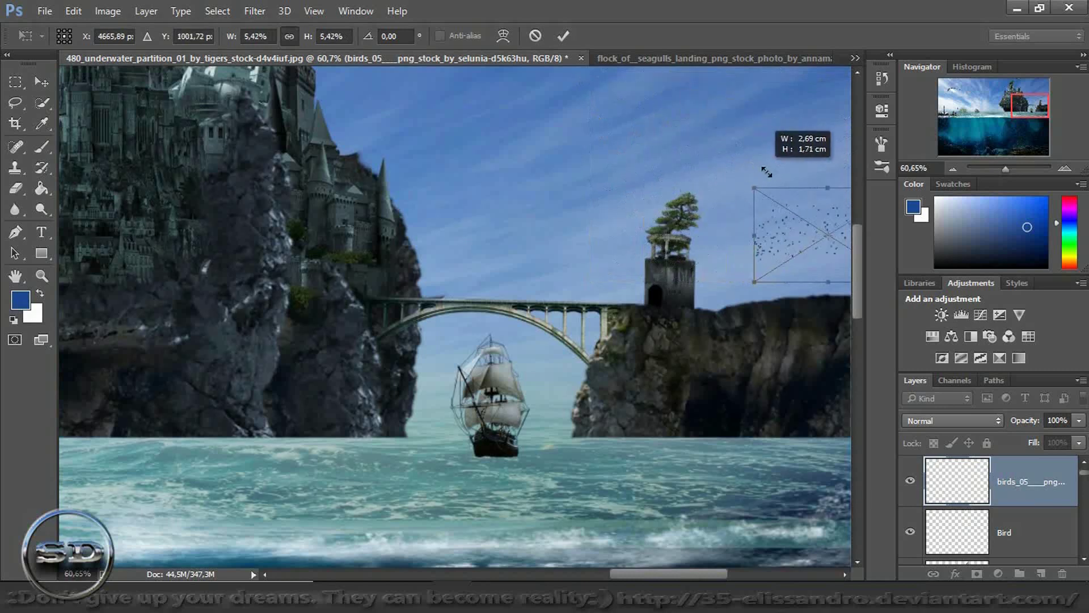
left_click_drag(803, 238, 712, 162)
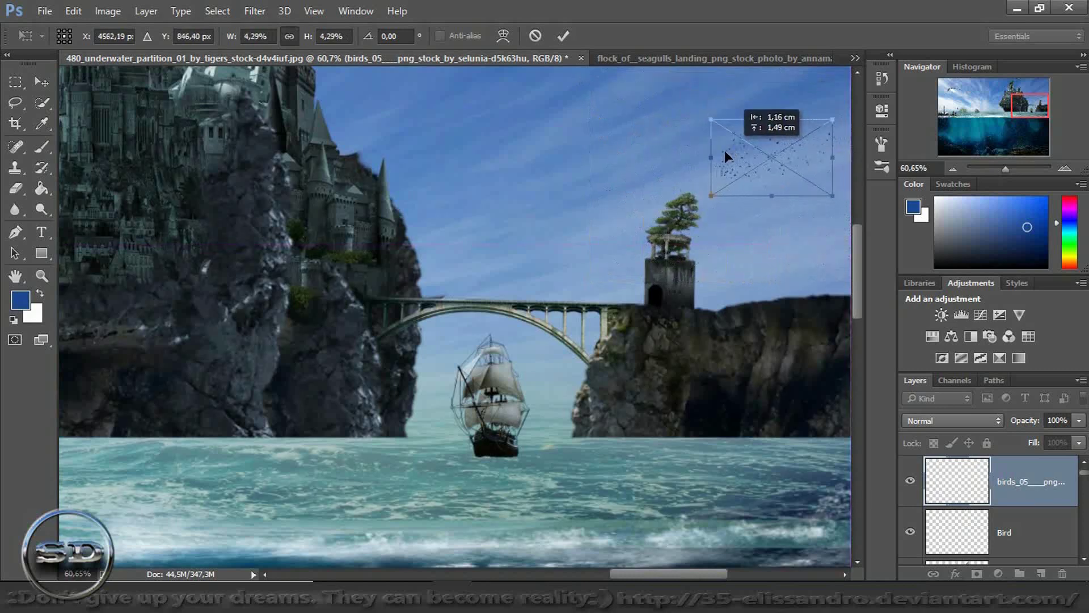
left_click_drag(712, 162, 713, 176)
left_click(557, 41)
key("e")
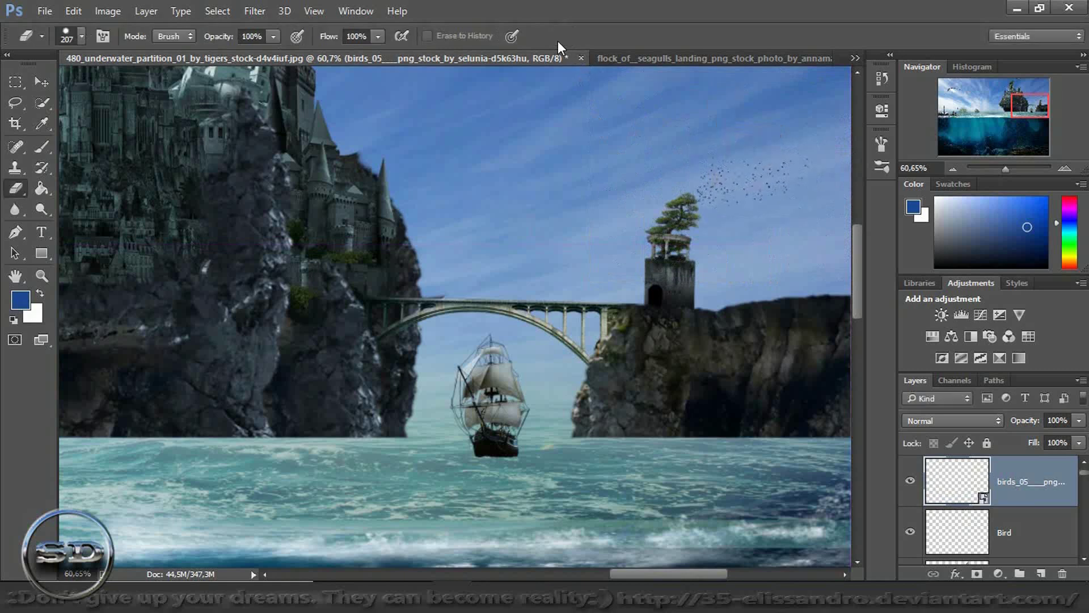
left_click_drag(1003, 169, 998, 169)
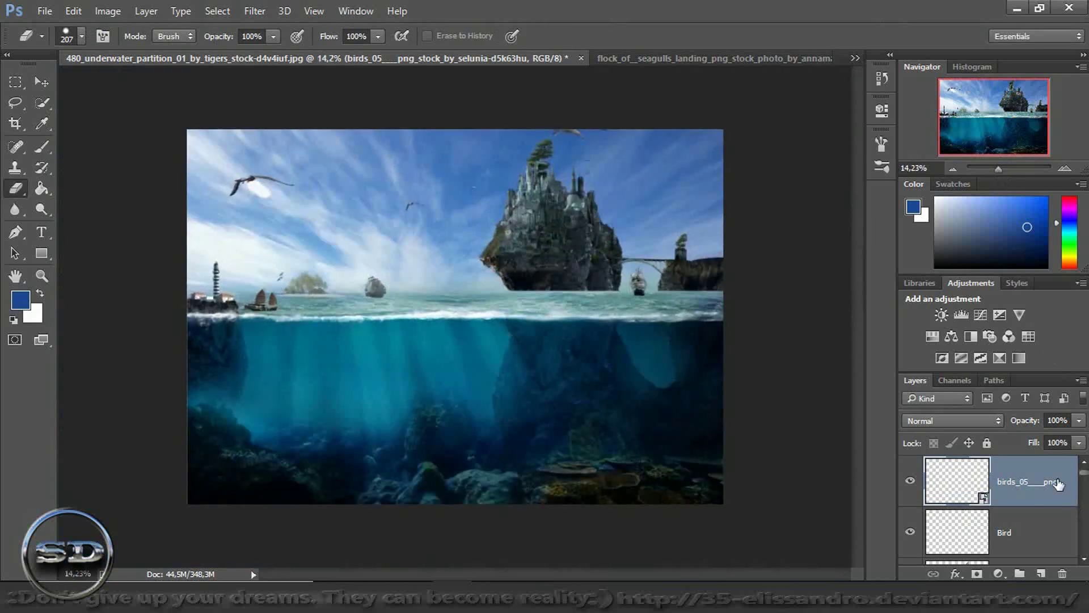
- Shrink the Monster Shark 05 image to about 10.26% and place it in the lower-left water
left_click_drag(1083, 480, 1085, 520)
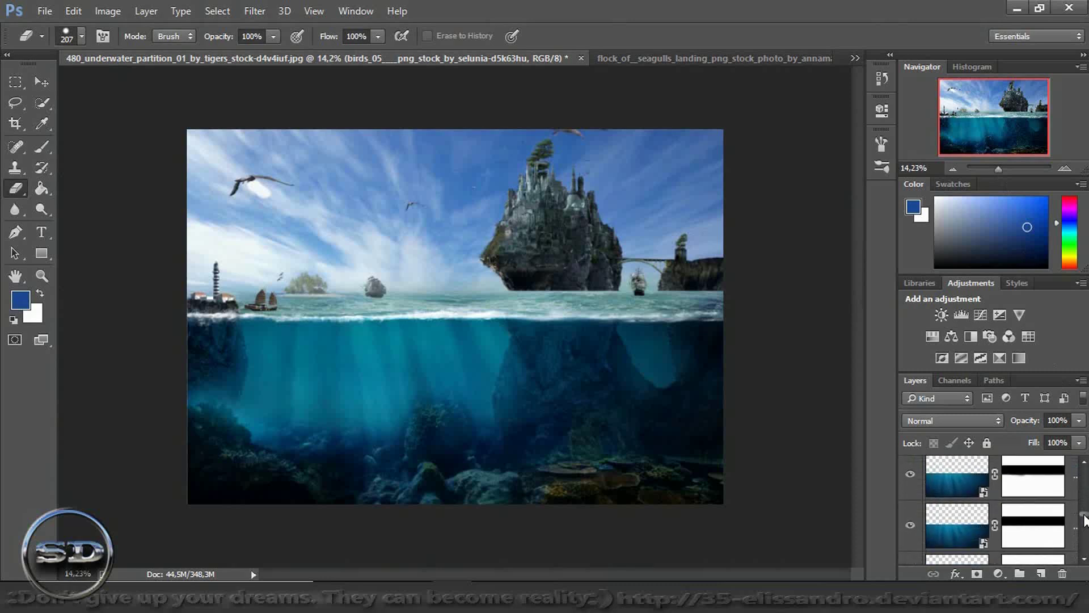
left_click(979, 529)
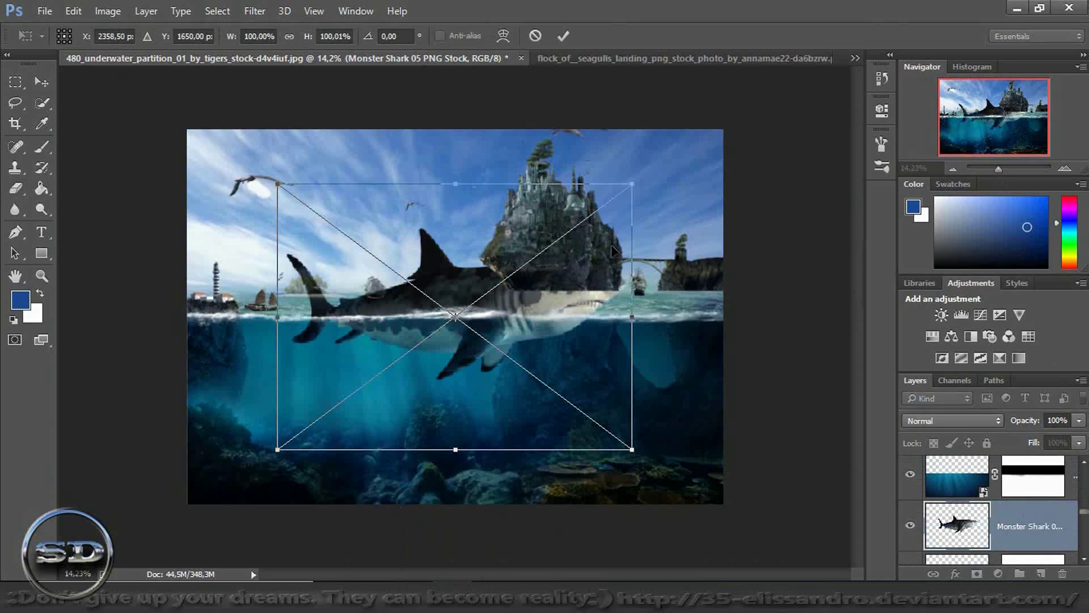
left_click_drag(633, 186, 376, 377)
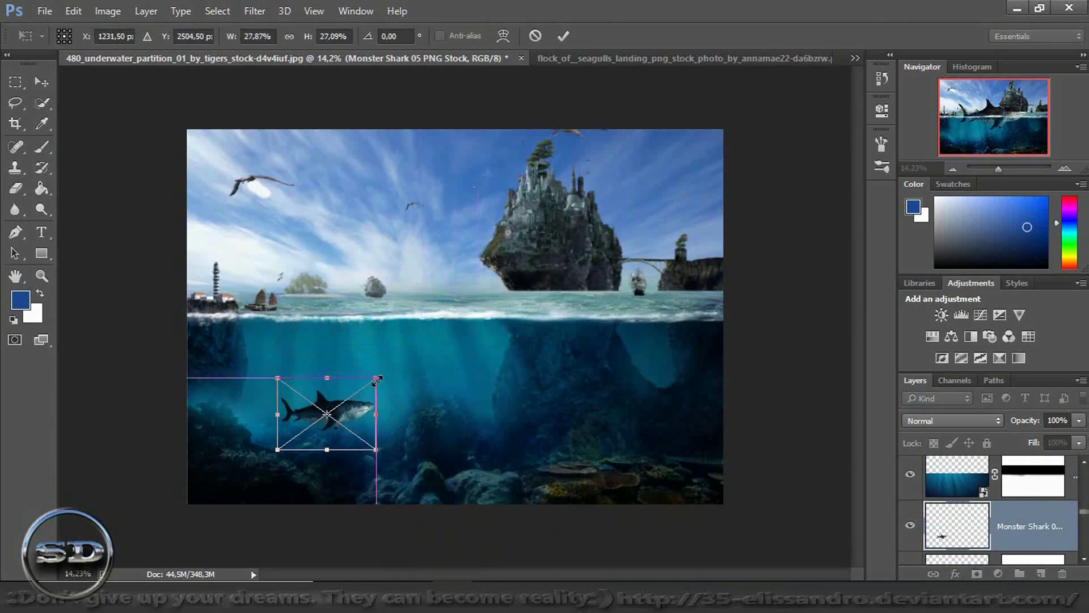
left_click(293, 36)
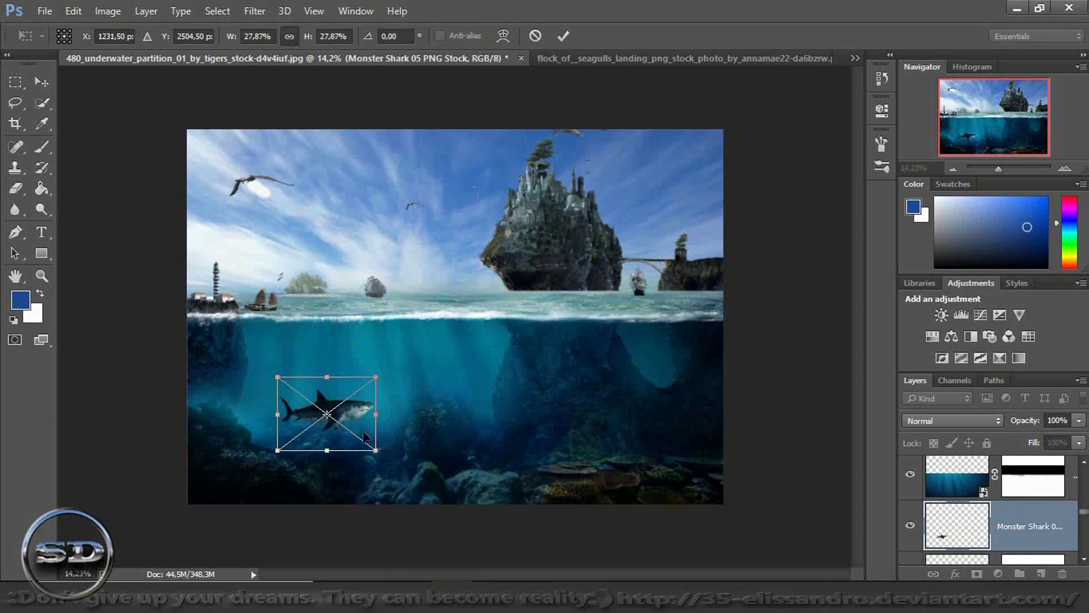
left_click_drag(357, 430, 342, 422)
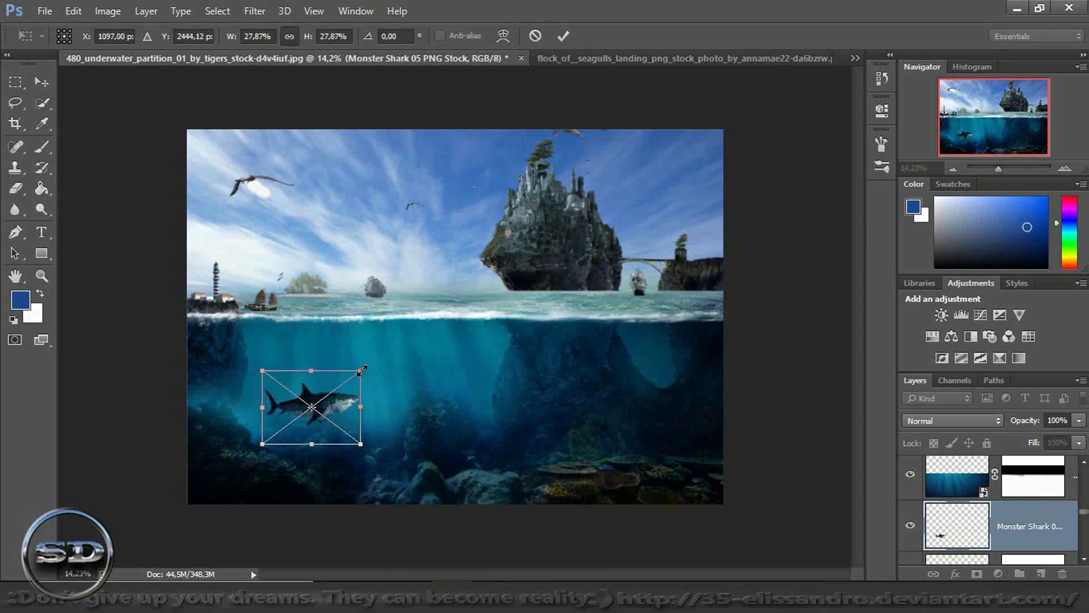
left_click_drag(362, 370, 293, 415)
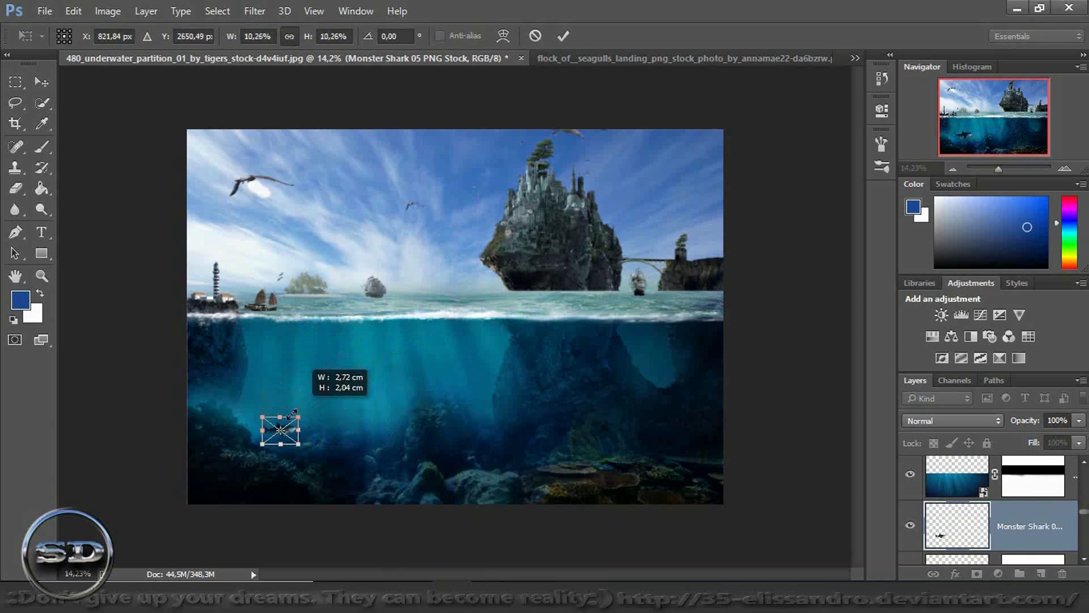
left_click_drag(293, 415, 292, 421)
left_click(567, 43)
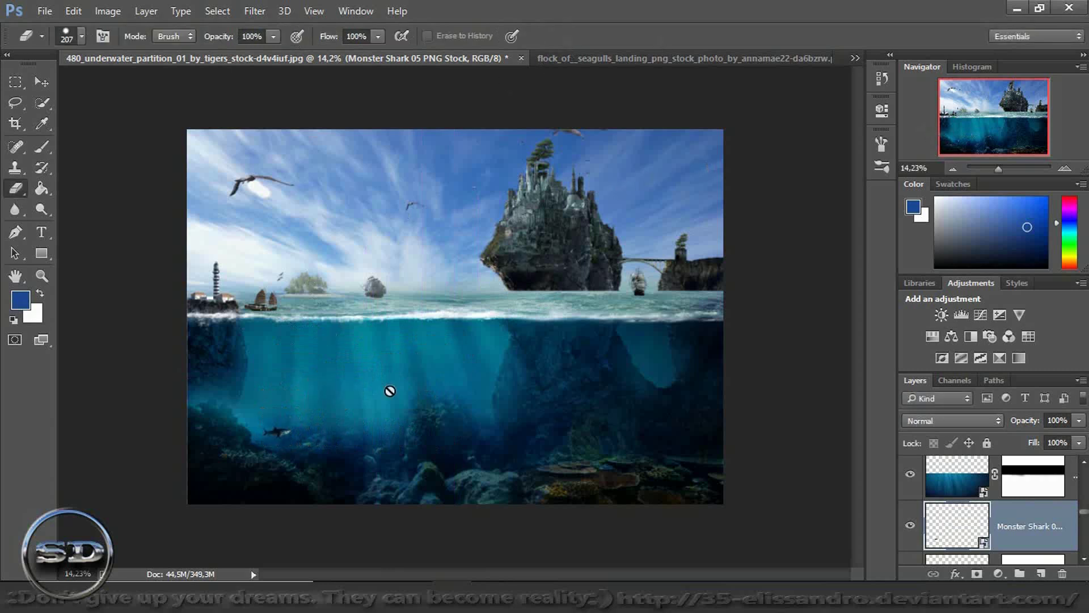
- Scale the Monster Shark 02 image to about 13.45%, linked, just above-right of the small shark
key("ctrl+z")
key("ctrl+t")
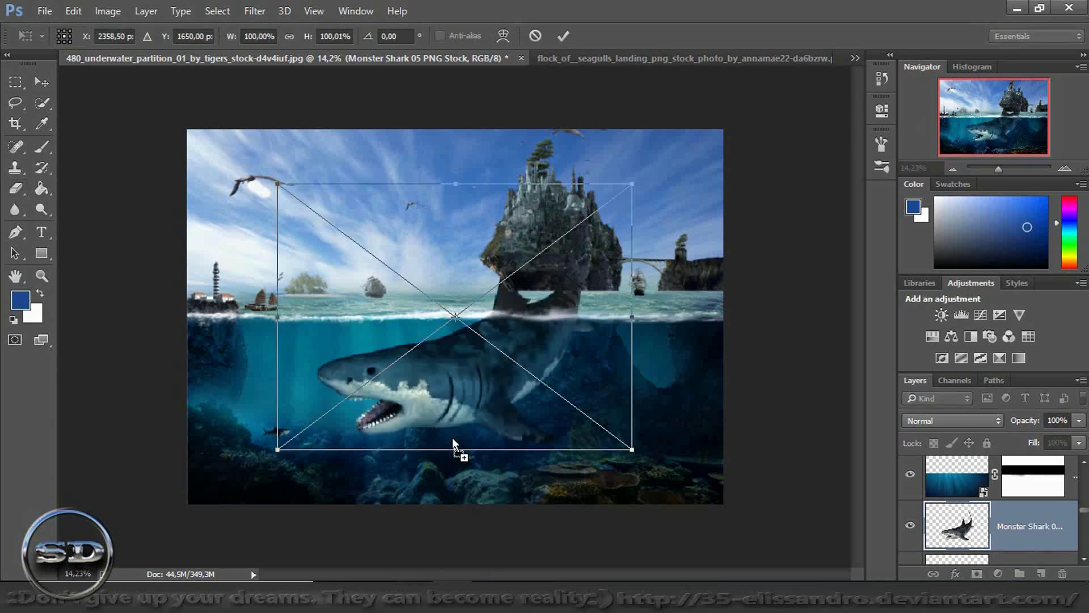
left_click_drag(626, 193, 359, 421)
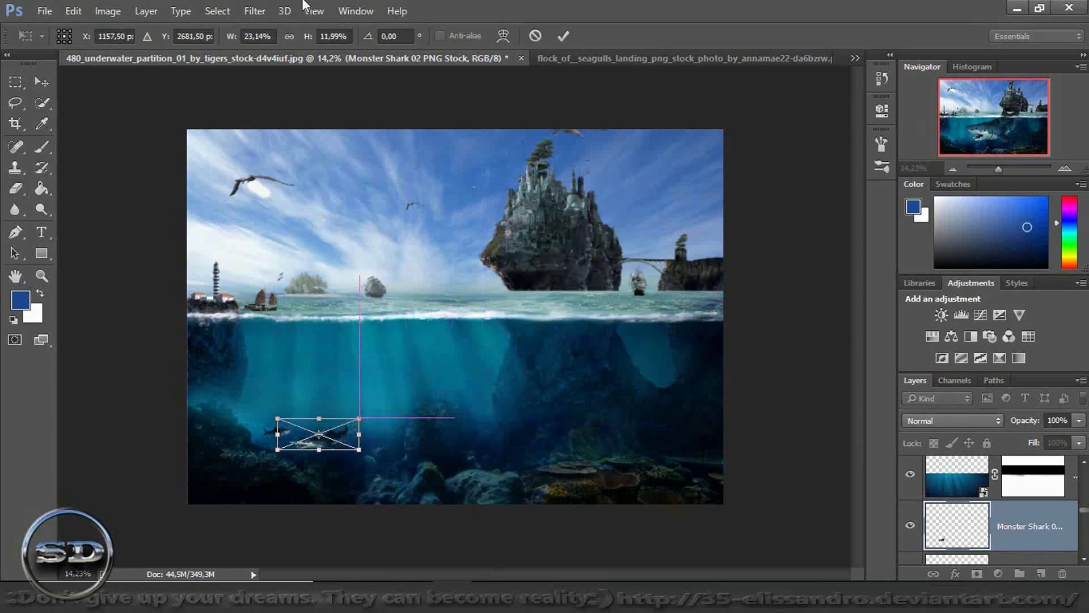
left_click(289, 35)
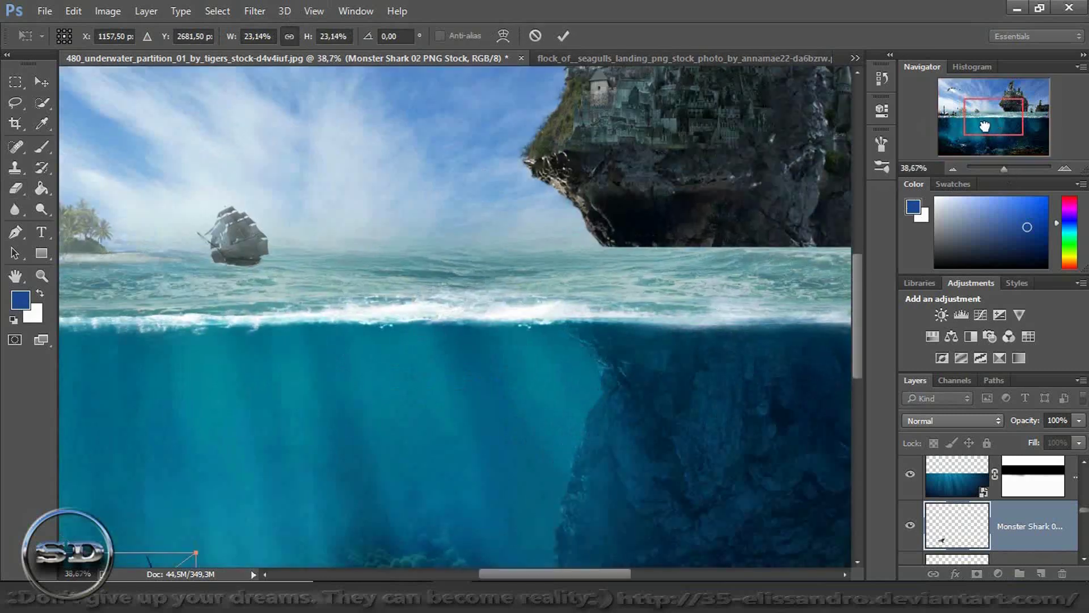
left_click_drag(996, 126, 970, 136)
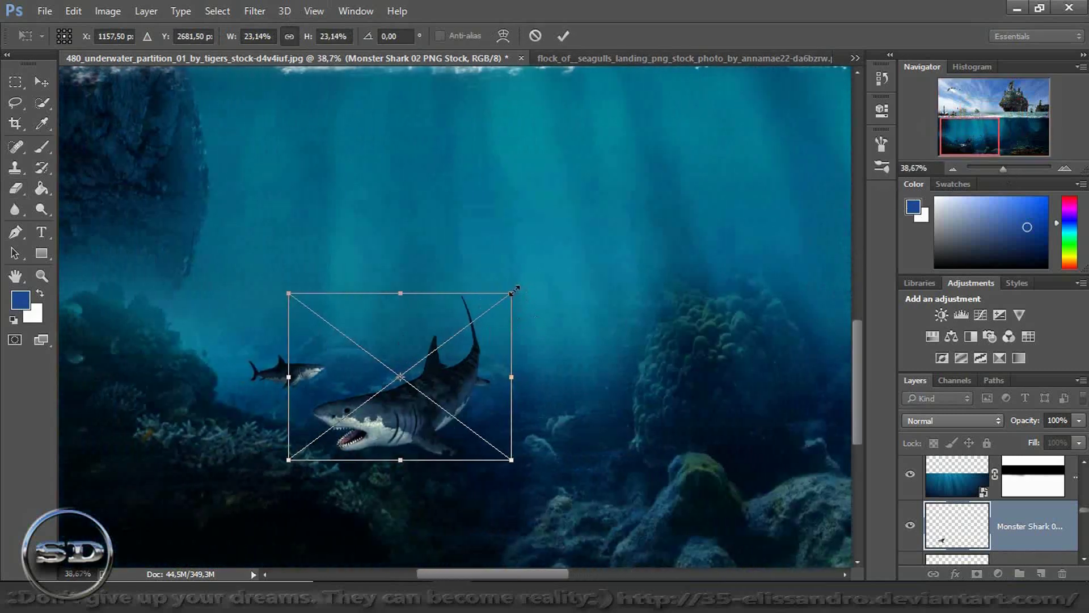
left_click_drag(515, 290, 418, 360)
mouse_move(396, 400)
left_mouse_down()
mouse_move(408, 359)
mouse_move(445, 310)
left_mouse_up()
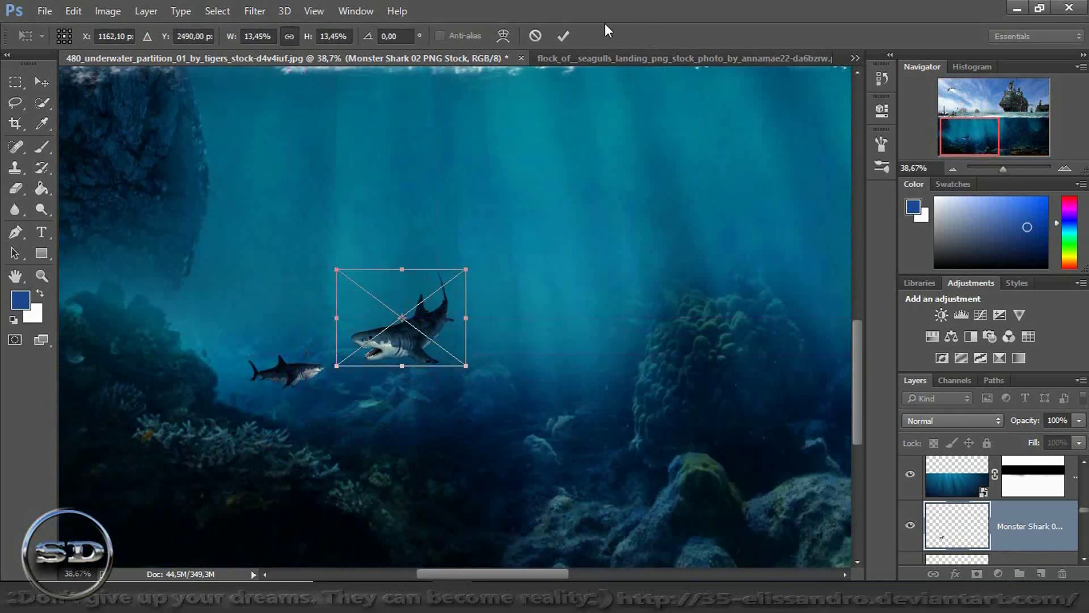
left_click(565, 36)
key("e")
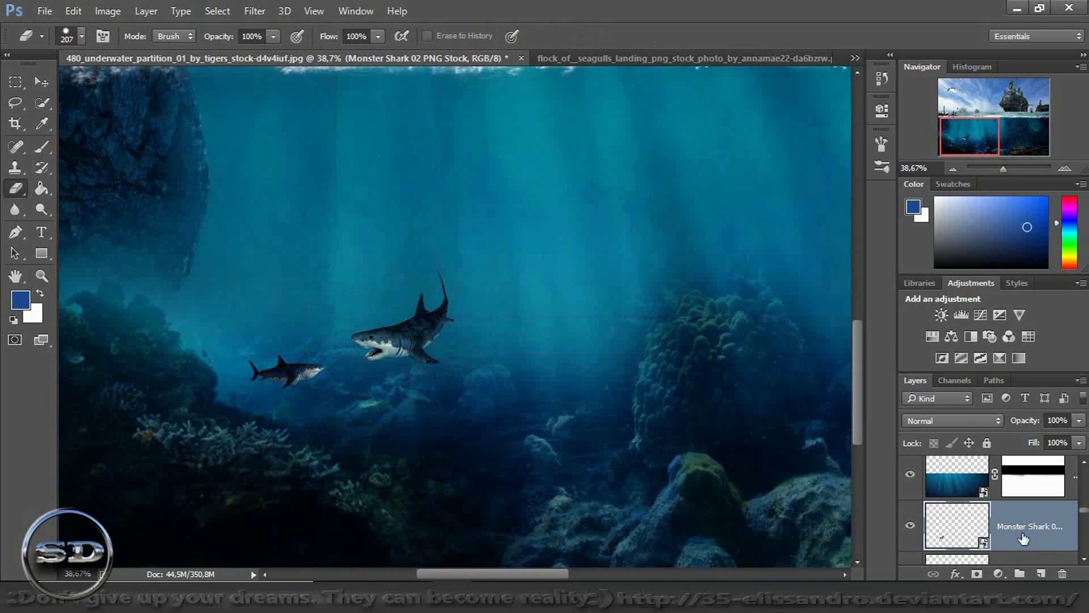
- Rearrange the Monster Shark layer in the layer stack and start fading the larger shark
left_click_drag(1028, 514, 983, 464)
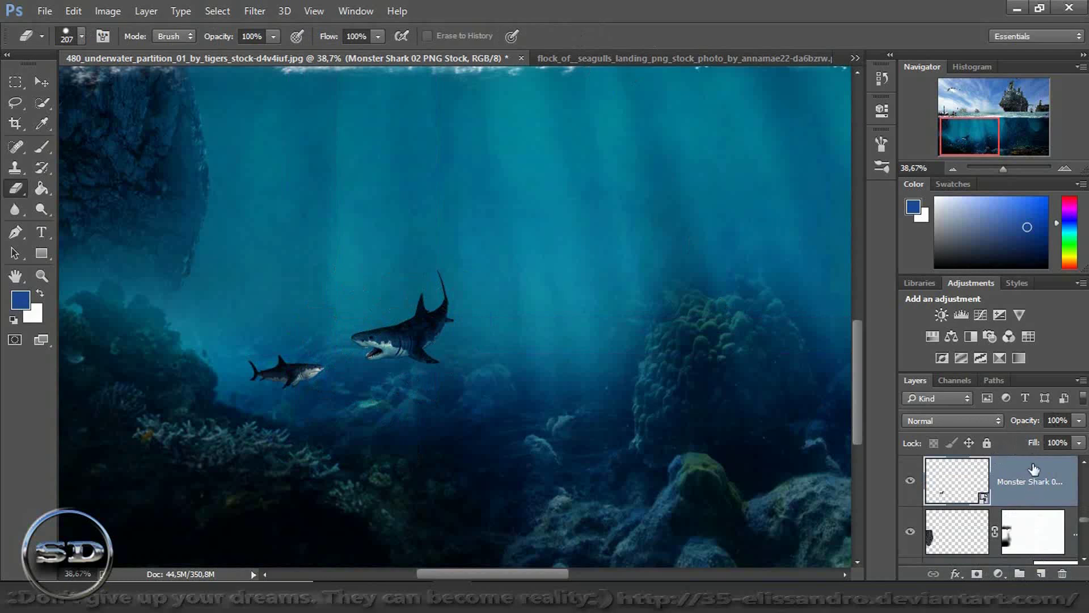
left_click_drag(1034, 468, 991, 520)
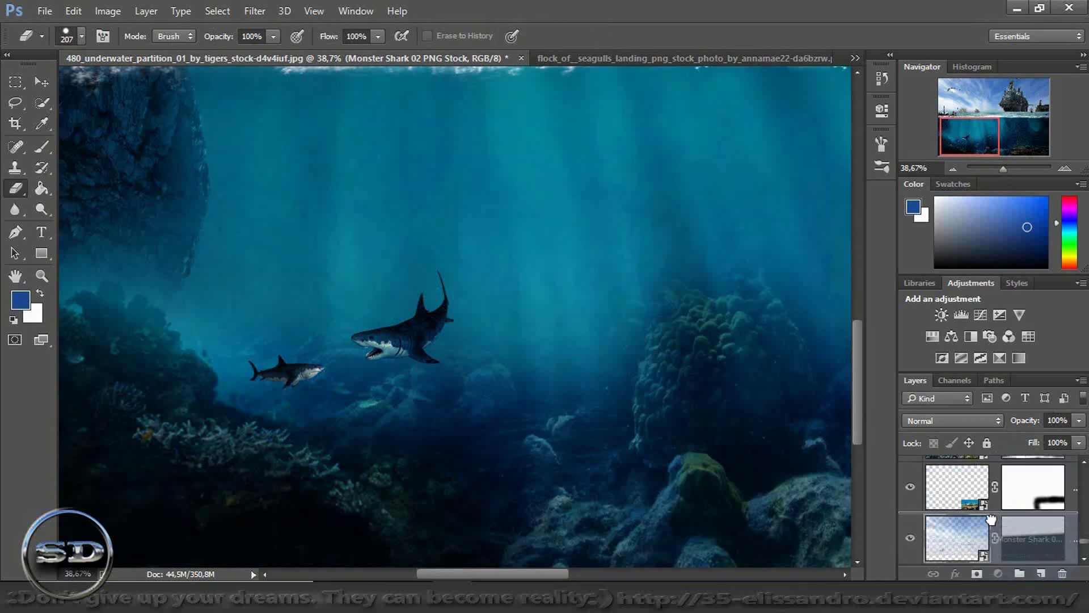
left_click_drag(991, 521, 991, 461)
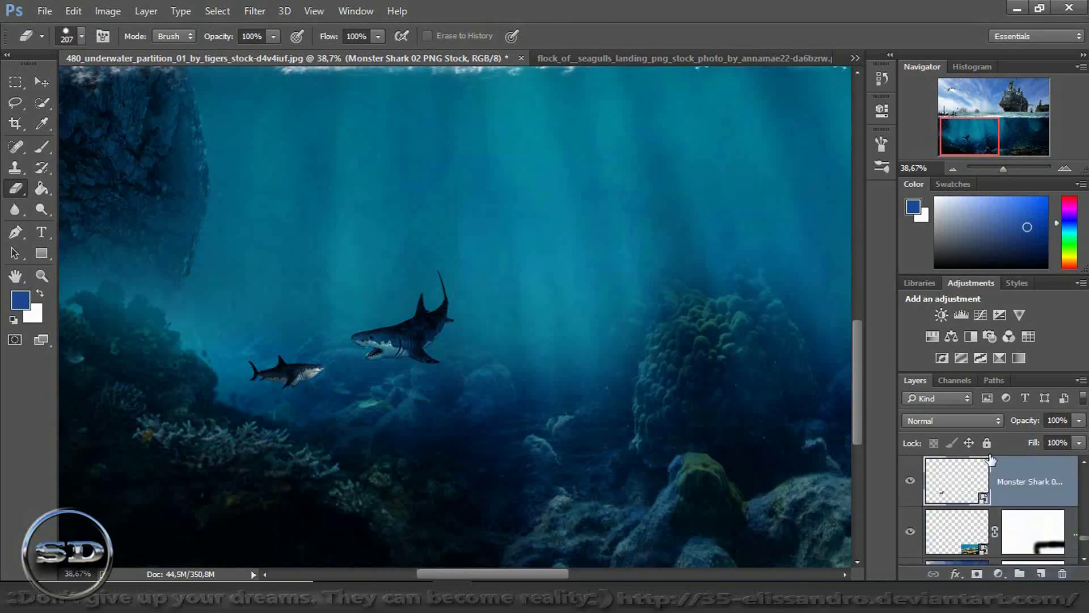
left_click_drag(1016, 452, 985, 464)
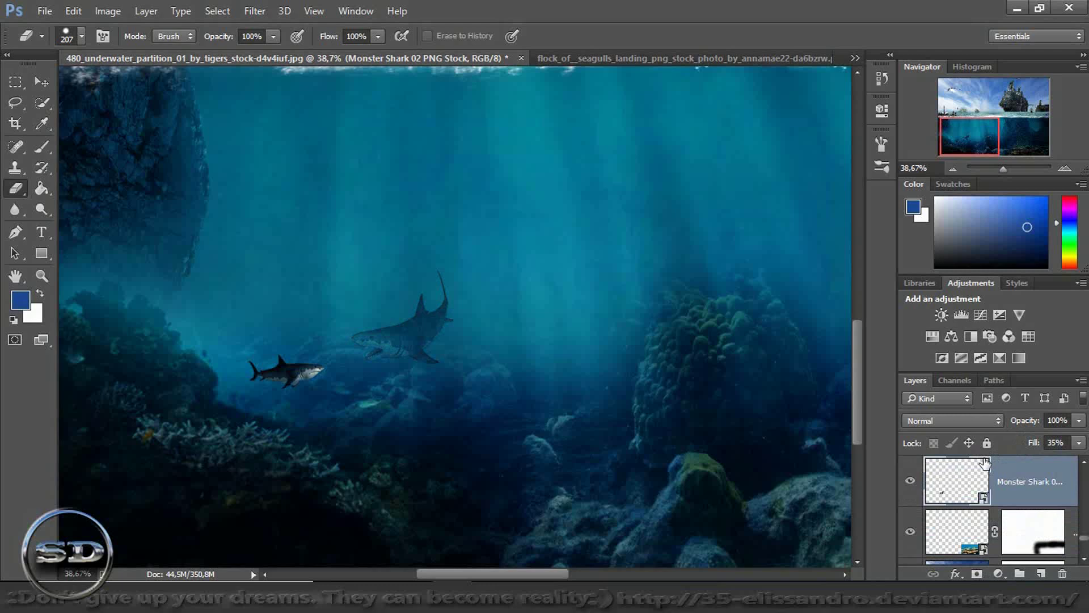
- Lower the Monster Shark 05 layer's fill to 56% and zoom out to the whole composite
scroll(1085, 544, "down", 2)
scroll(1085, 539, "down", 2)
scroll(1084, 533, "down", 2)
scroll(1083, 528, "down", 2)
scroll(1082, 522, "down", 2)
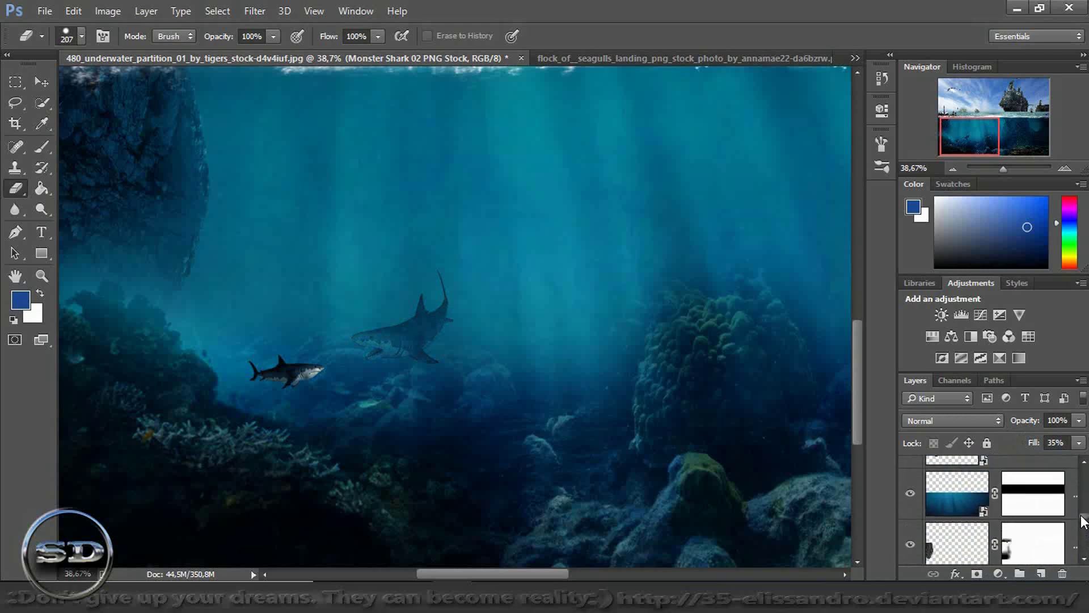
scroll(1082, 515, "down", 2)
scroll(1082, 511, "up", 5)
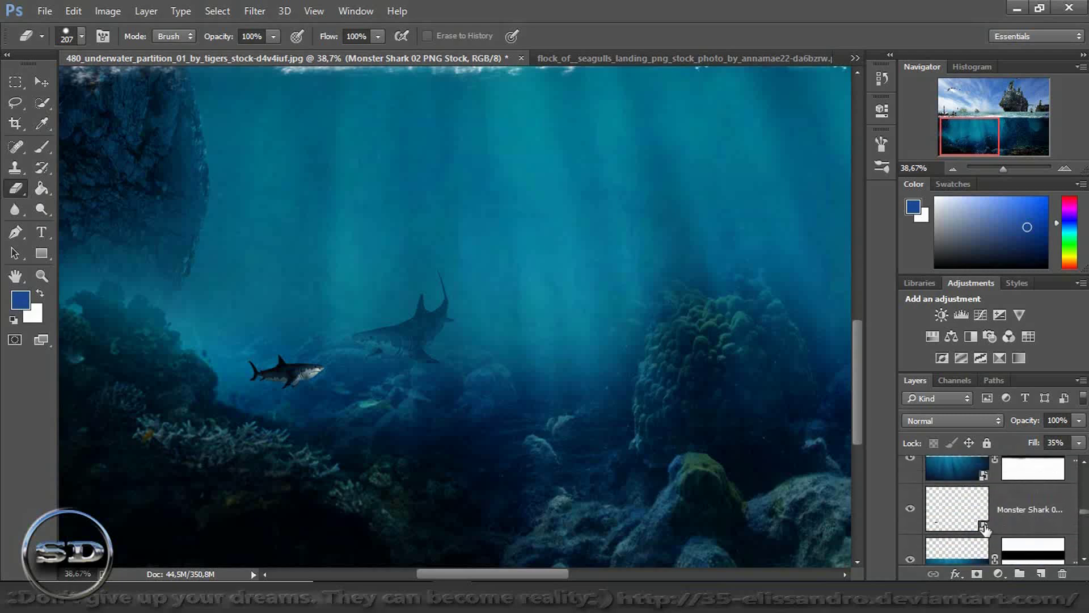
left_click(984, 527)
left_click_drag(1033, 444, 1001, 454)
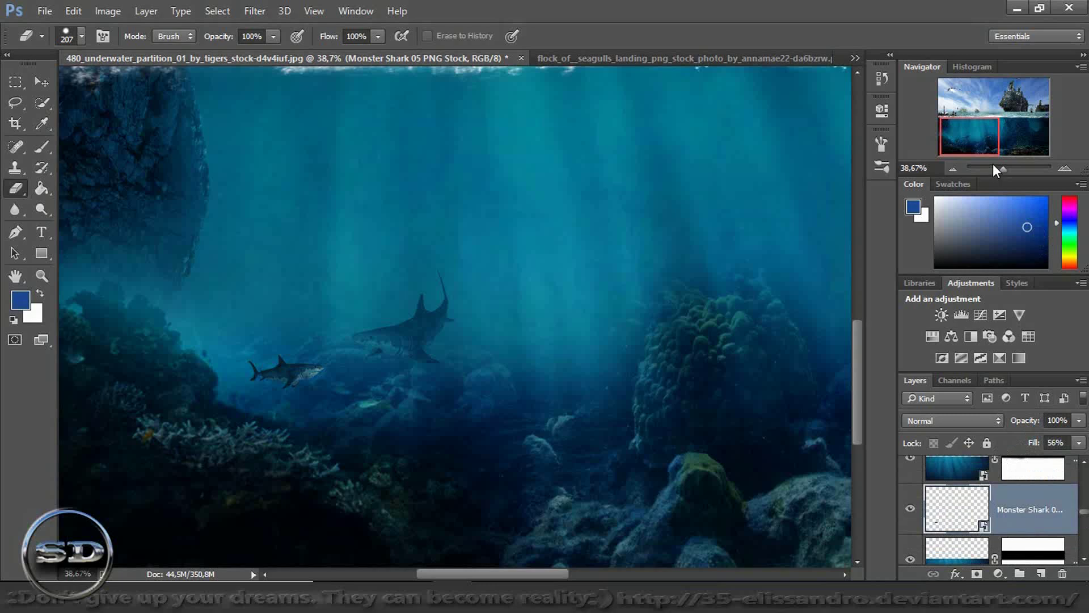
left_click_drag(1003, 169, 999, 169)
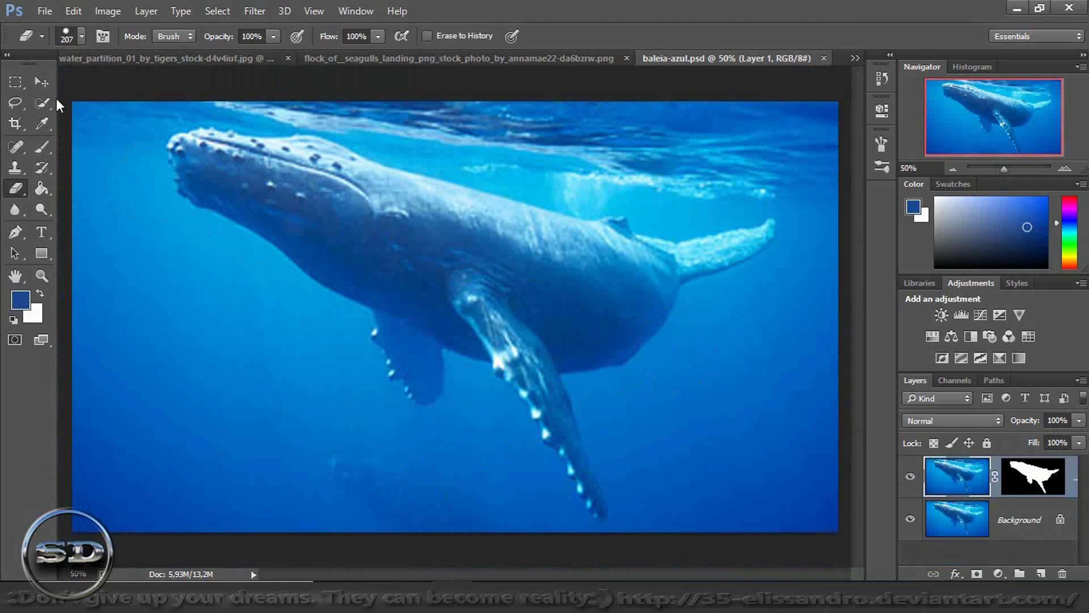
- Drag the humpback whale into the underwater composite, shrink it to about 80%, and move it up-left
left_click(42, 82)
left_click_drag(434, 261, 188, 63)
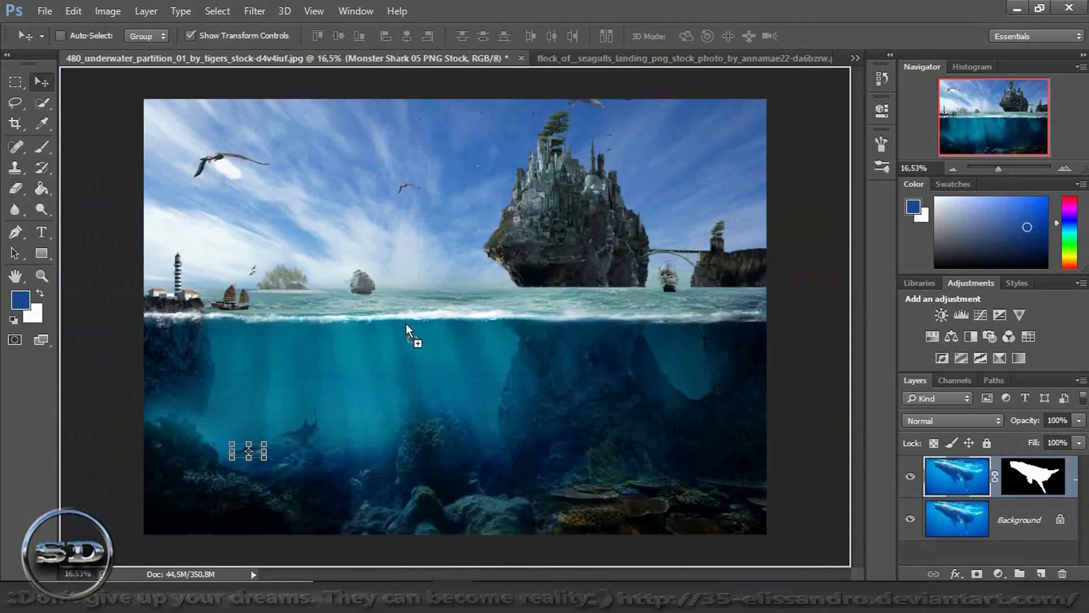
left_click_drag(188, 63, 462, 406)
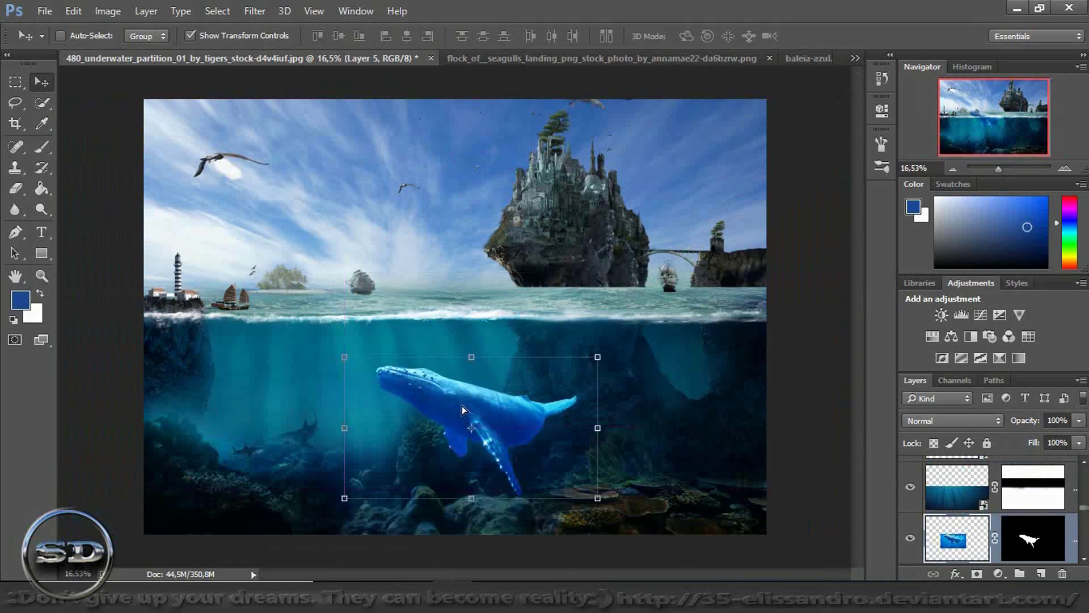
left_click_drag(598, 356, 548, 388)
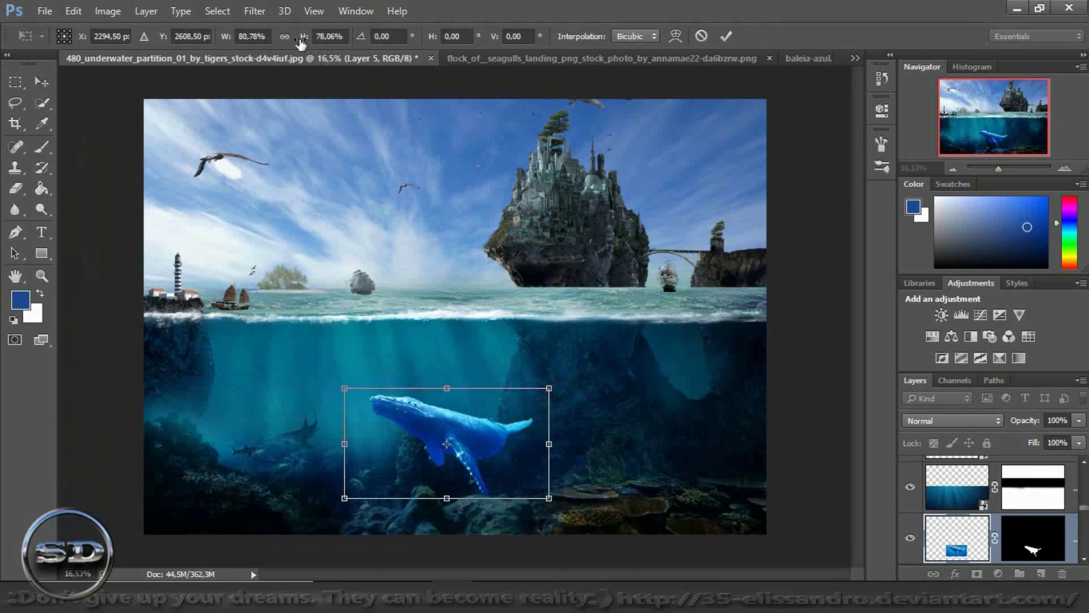
left_click_drag(461, 409, 401, 359)
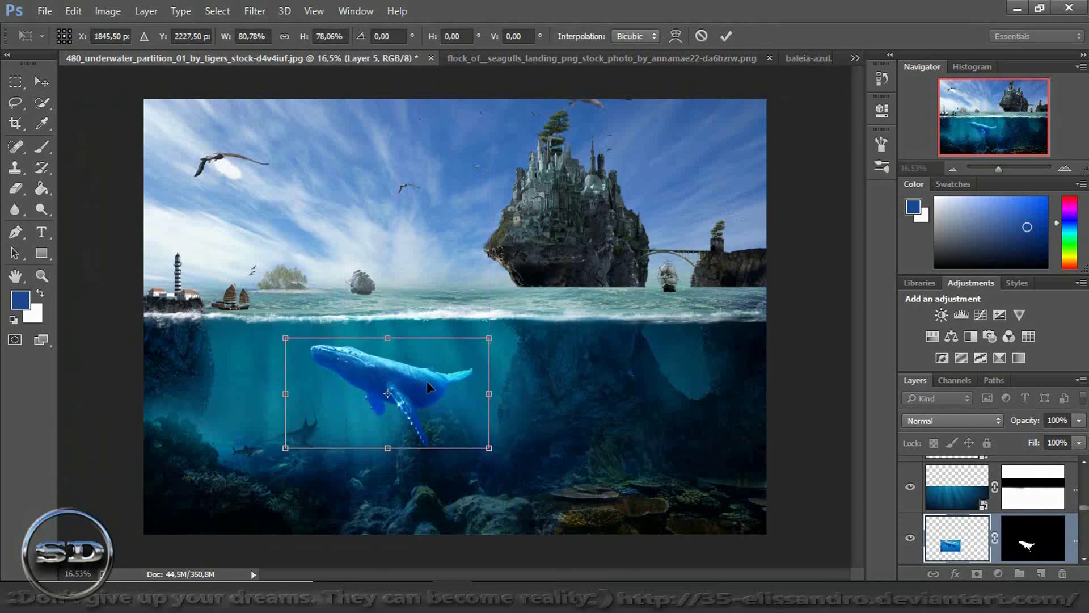
left_click(726, 43)
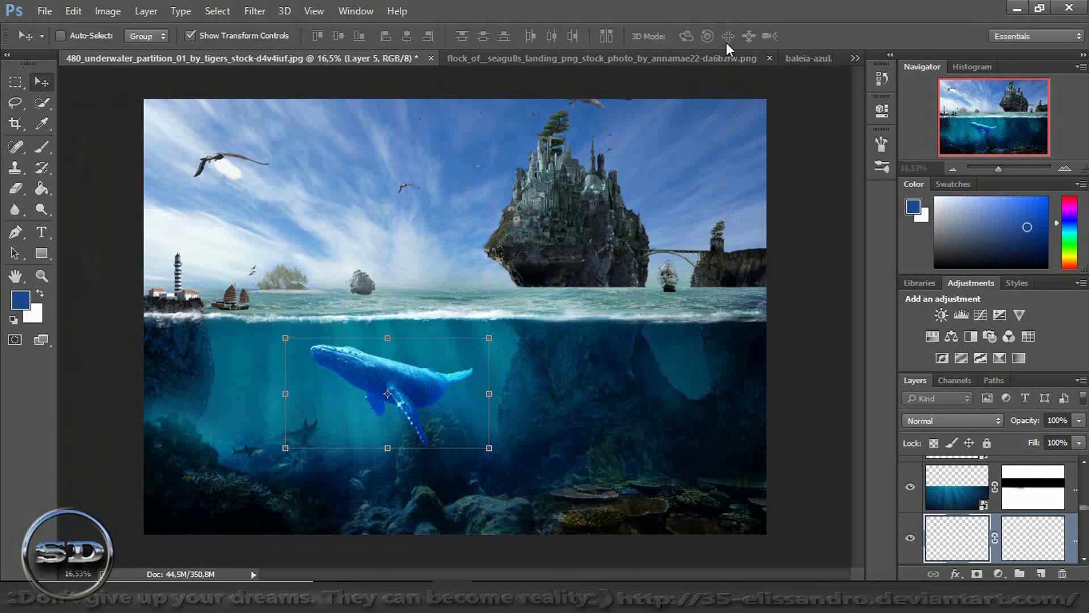
- Fade the whale layer to 60% fill and shrink the whale slightly more
left_click_drag(1034, 443, 1005, 451)
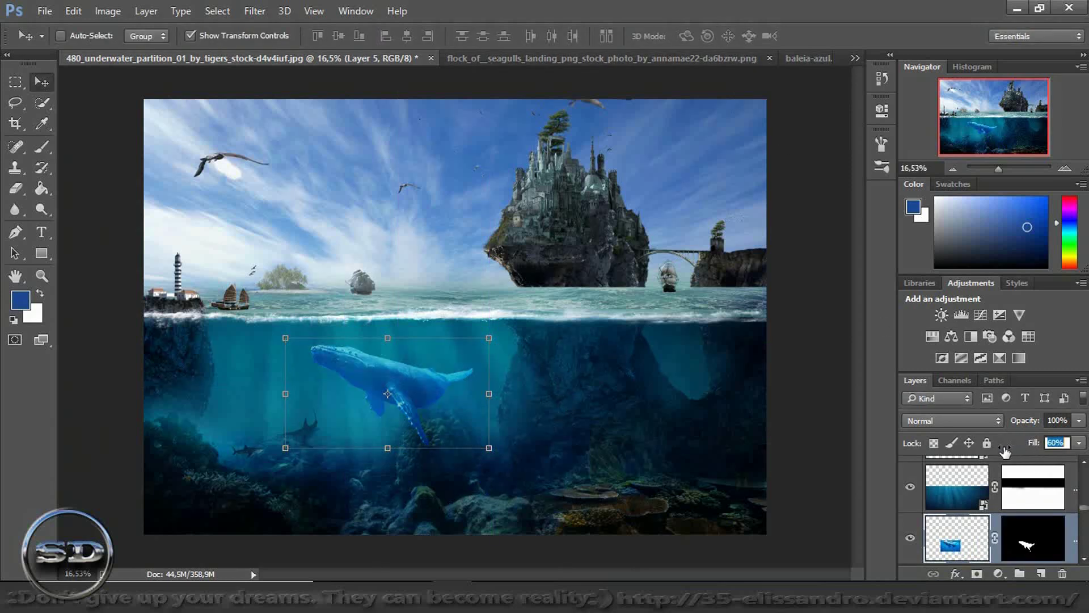
key("Return")
left_click_drag(489, 337, 457, 348)
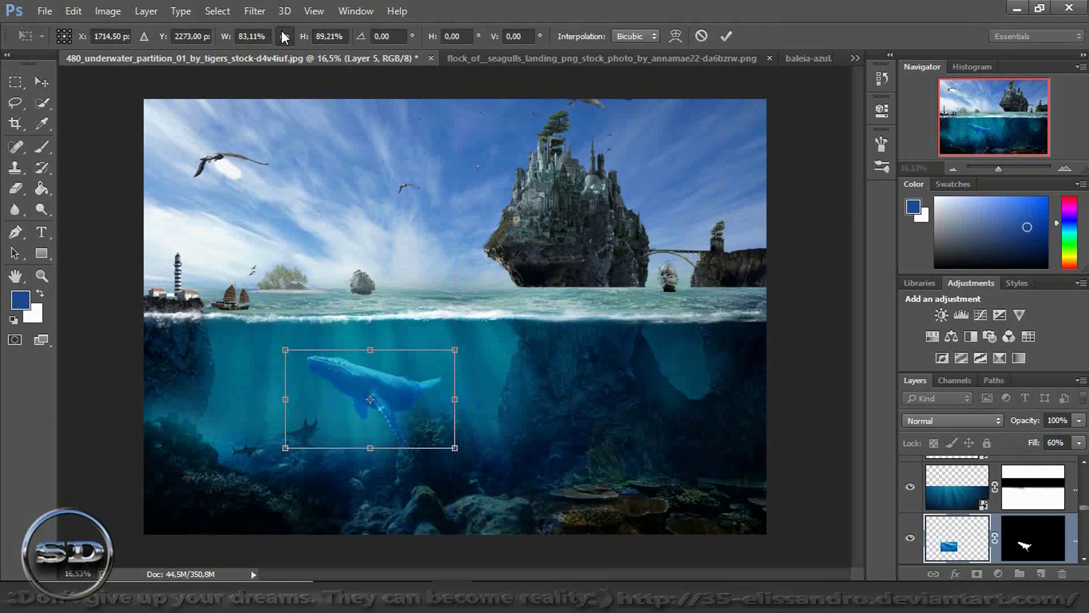
left_click(726, 35)
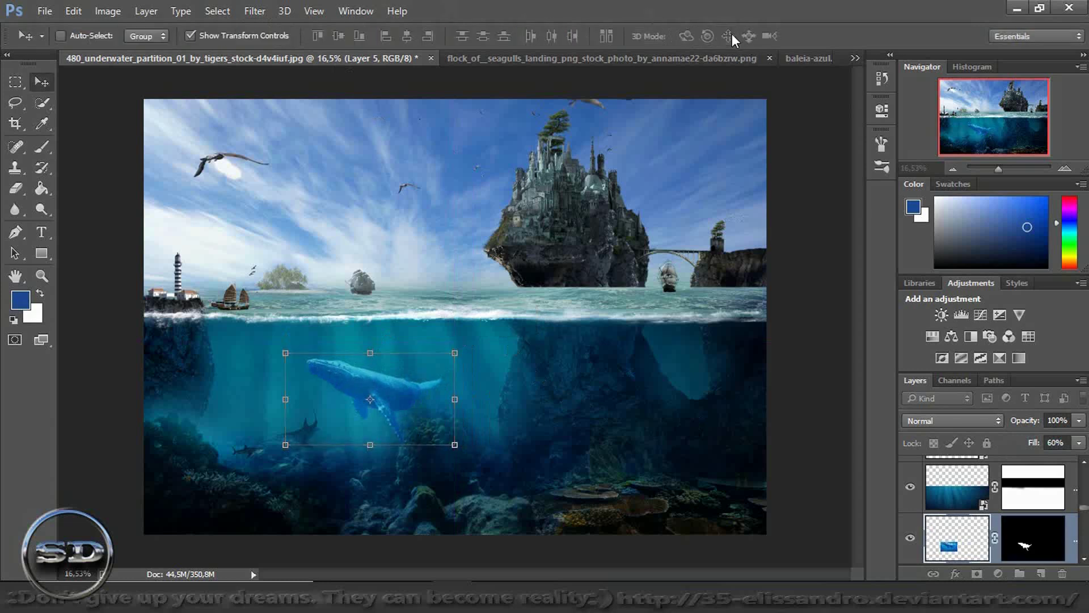
- Add a Hue/Saturation adjustment clipped to the whale with saturation around -39
left_click(932, 336)
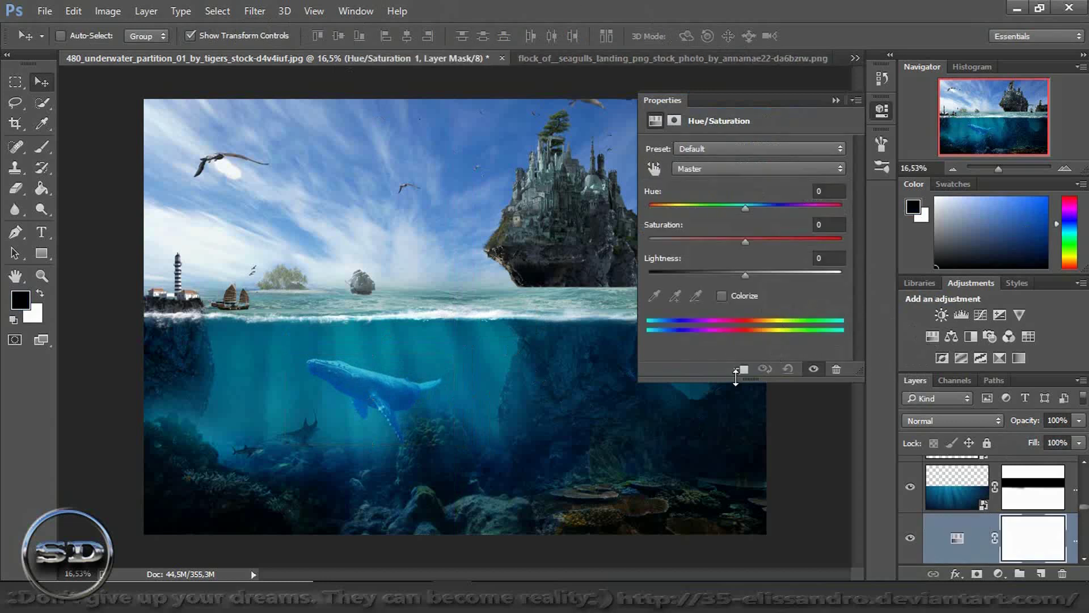
left_click(740, 370)
left_click_drag(744, 240, 708, 250)
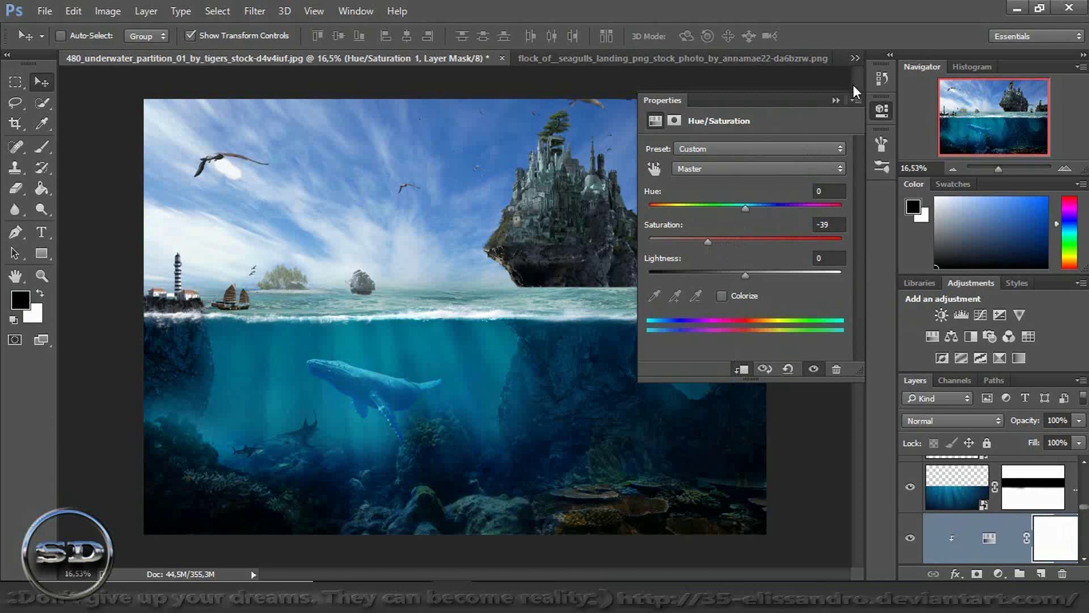
left_click(839, 99)
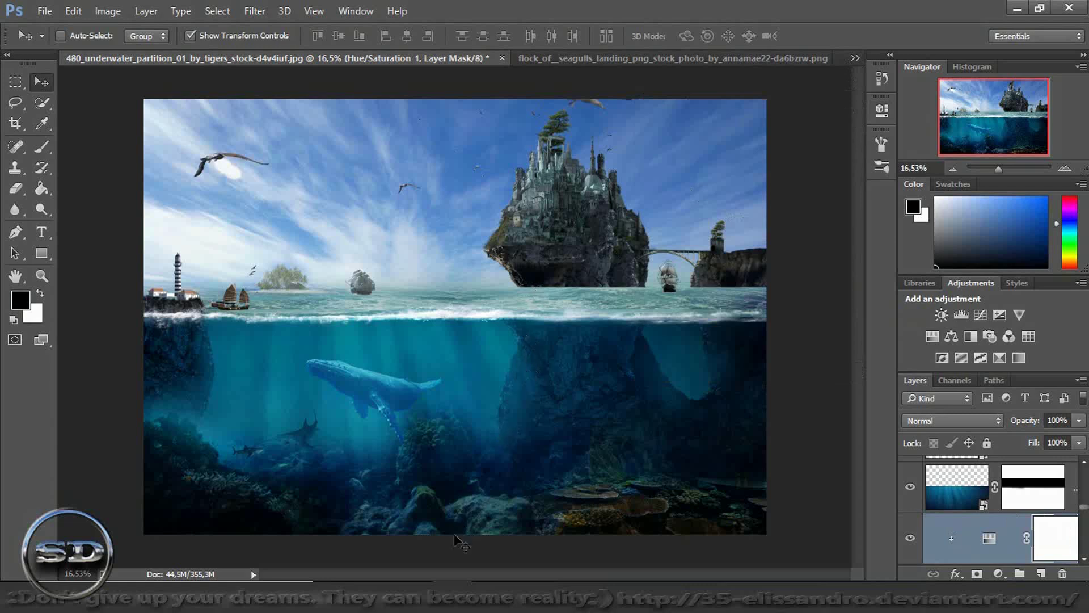
- Close baleia-azul.psd and the seagulls image without saving, then open the sperm-whale photo
left_click(644, 56)
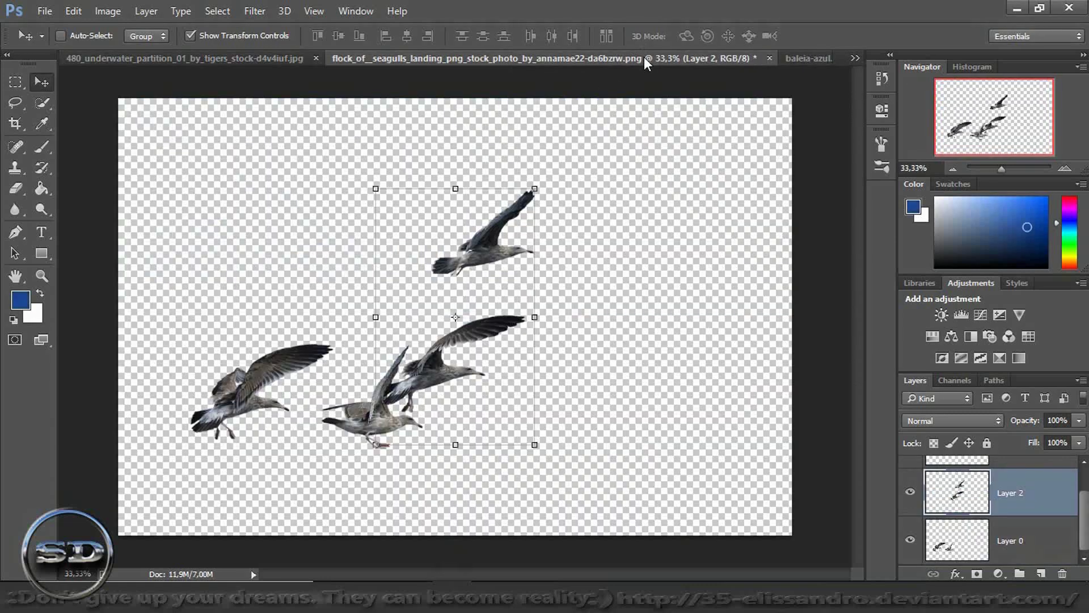
left_click(807, 59)
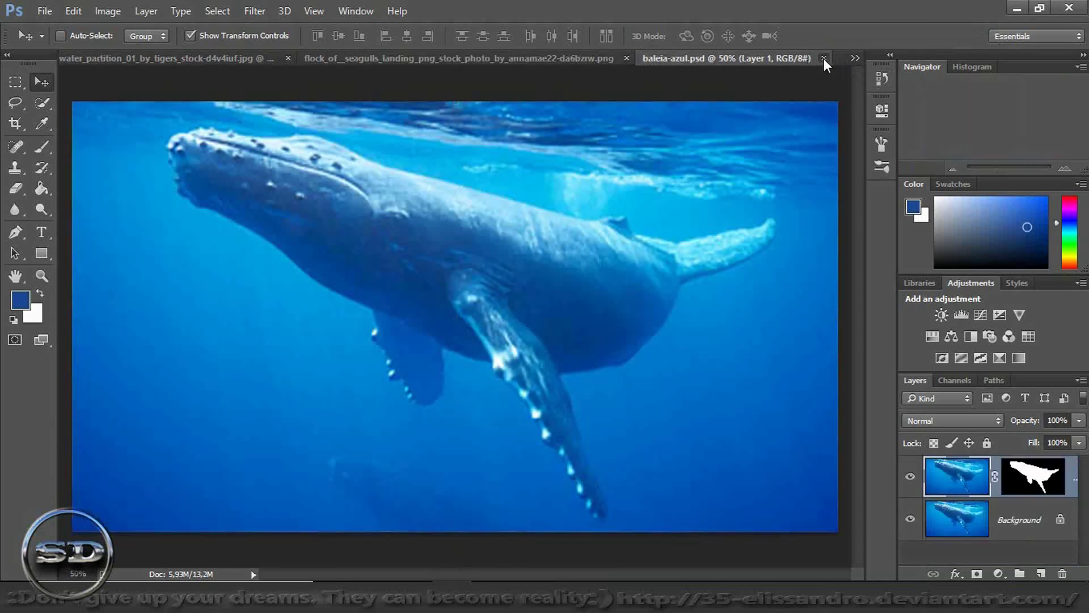
left_click(824, 59)
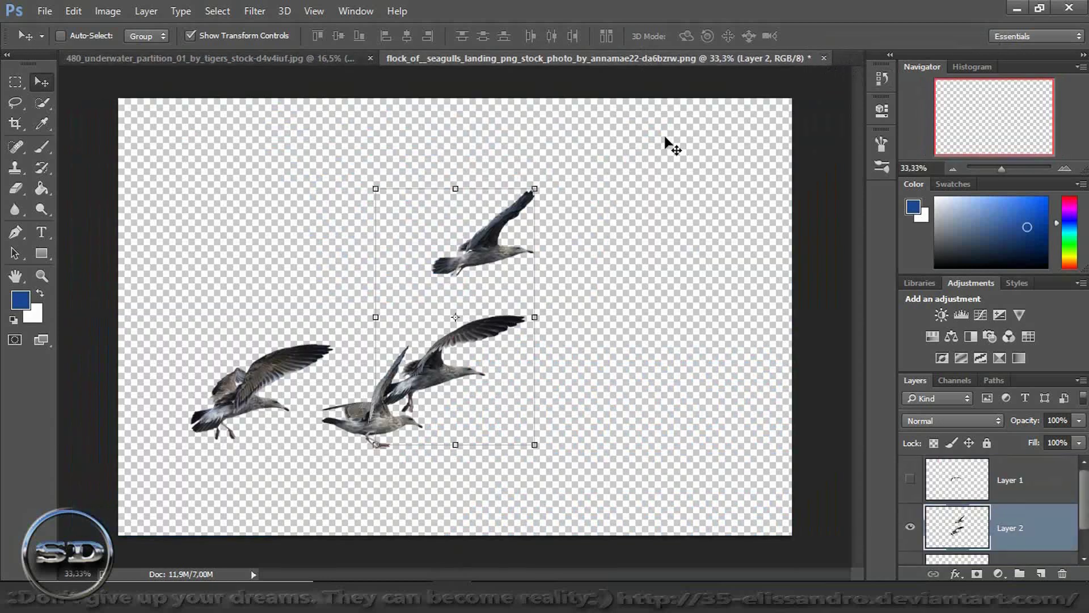
left_click(824, 57)
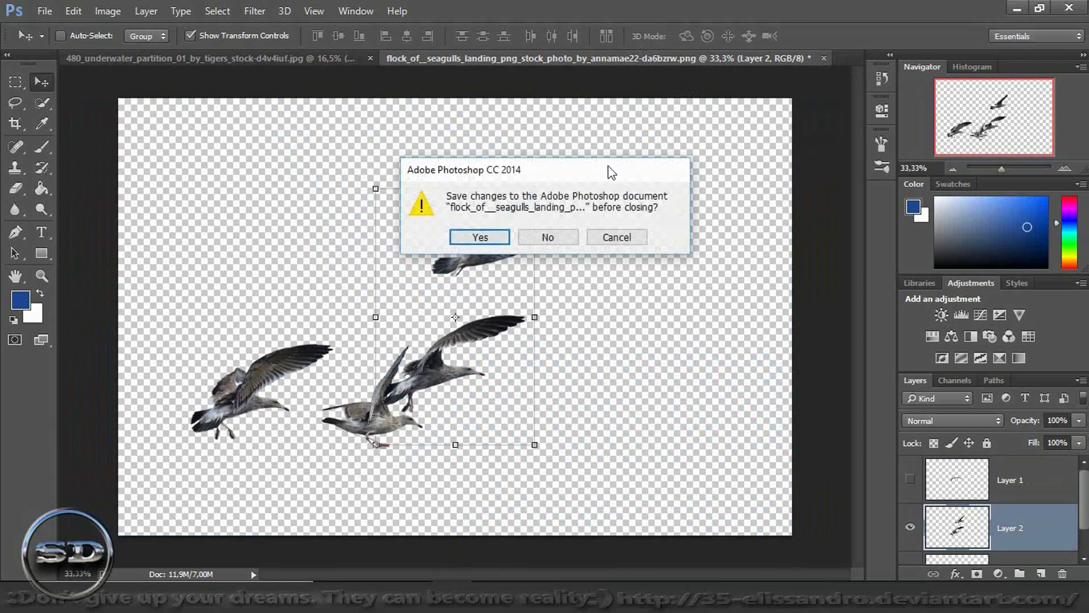
left_click(548, 237)
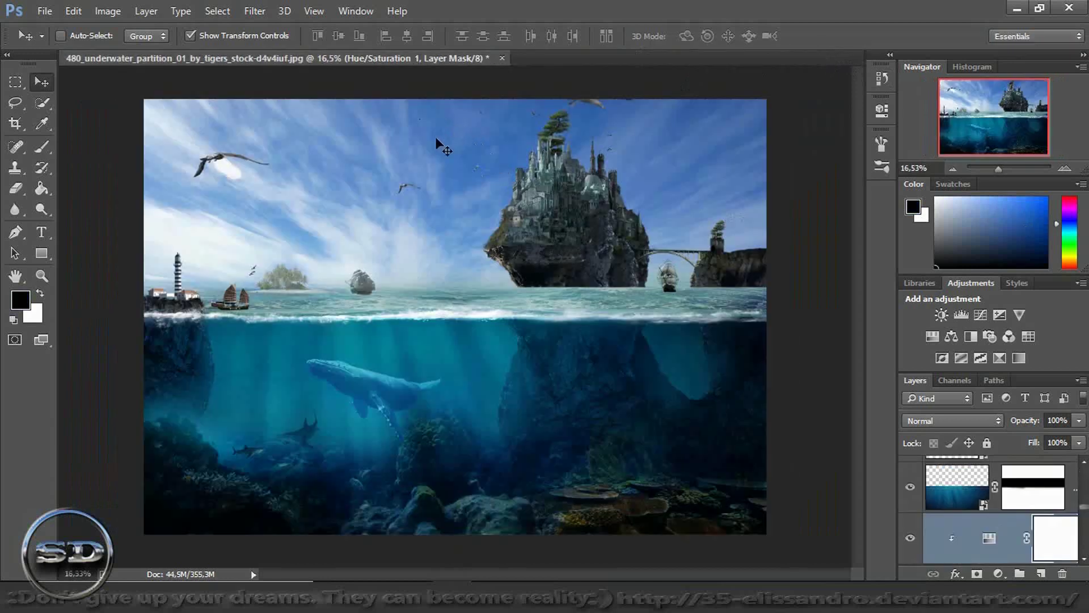
left_click_drag(413, 237, 581, 65)
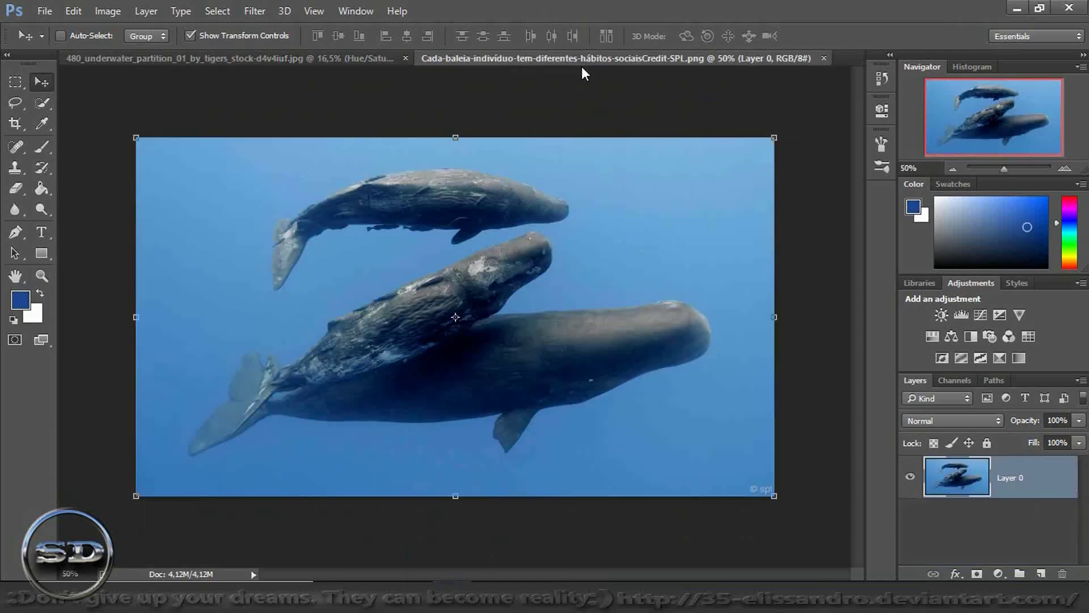
- Duplicate the sperm-whale layer, hide Layer 0, and magic-erase the blue water around the whales
key("ctrl+j")
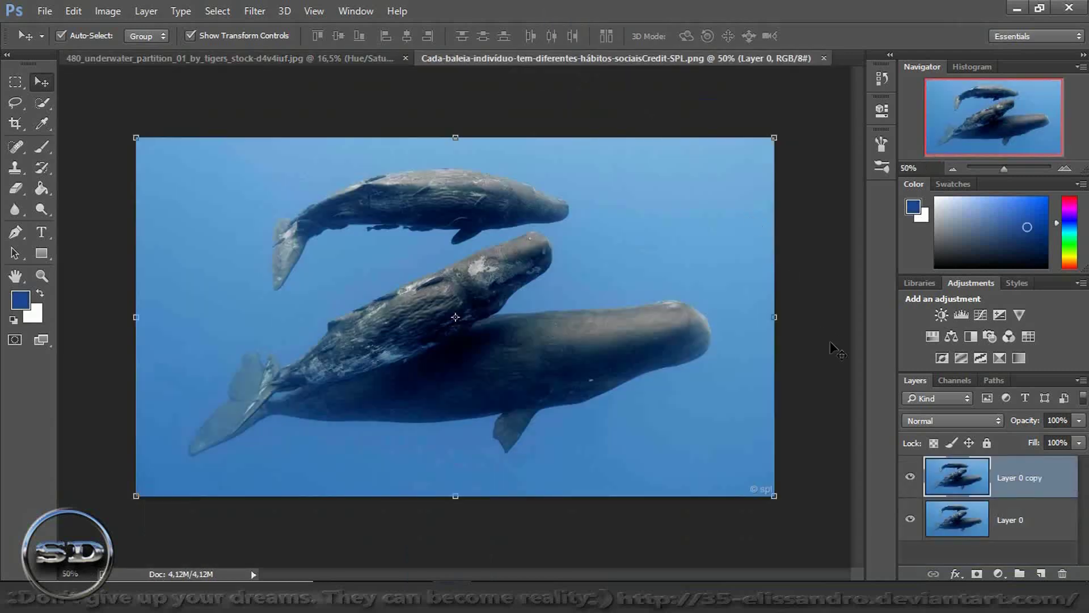
left_click(910, 519)
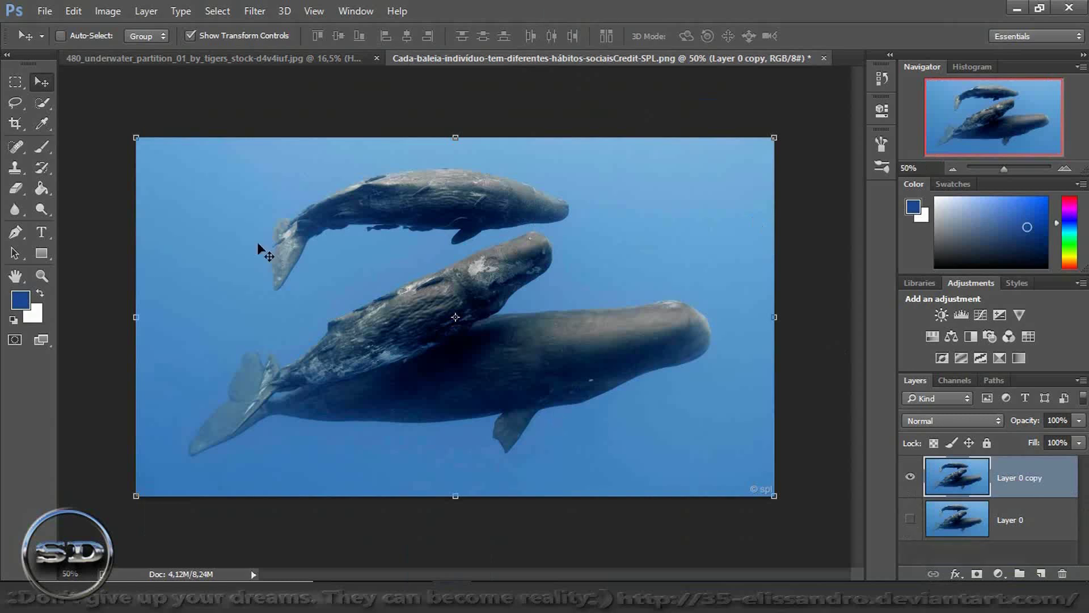
left_click(15, 187)
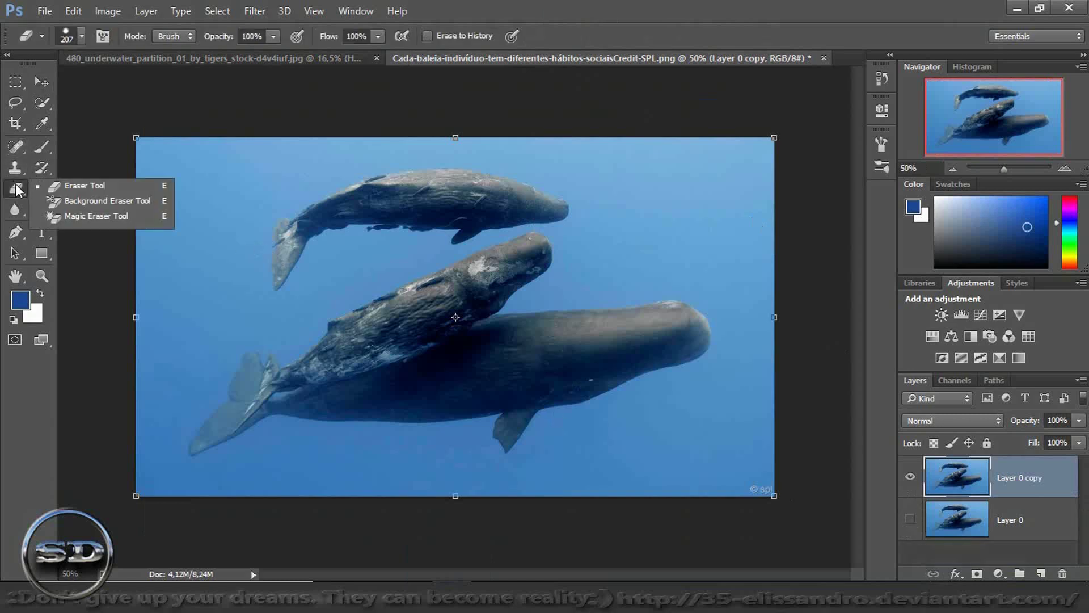
left_click(55, 218)
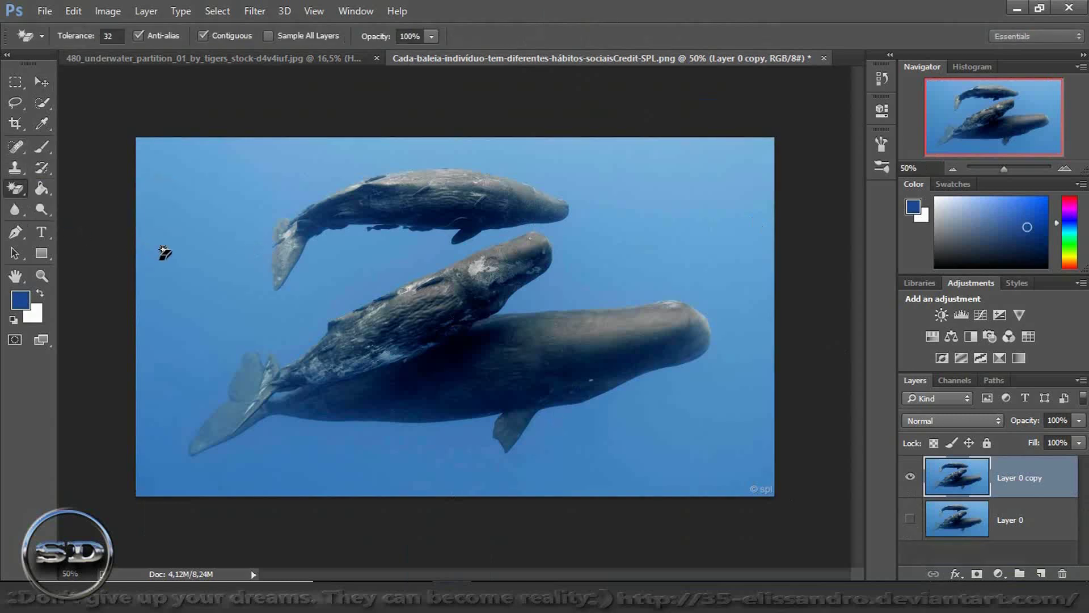
left_click(163, 250)
left_click(626, 154)
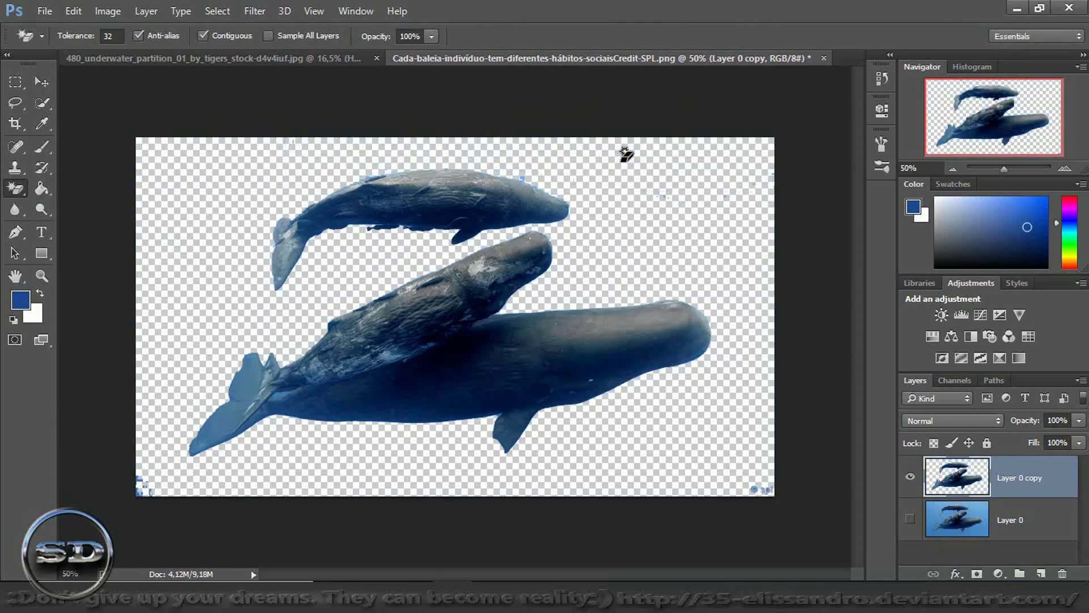
left_click(526, 171)
- Erase the leftover blue specks and the spl watermark with the regular Eraser
right_click(11, 196)
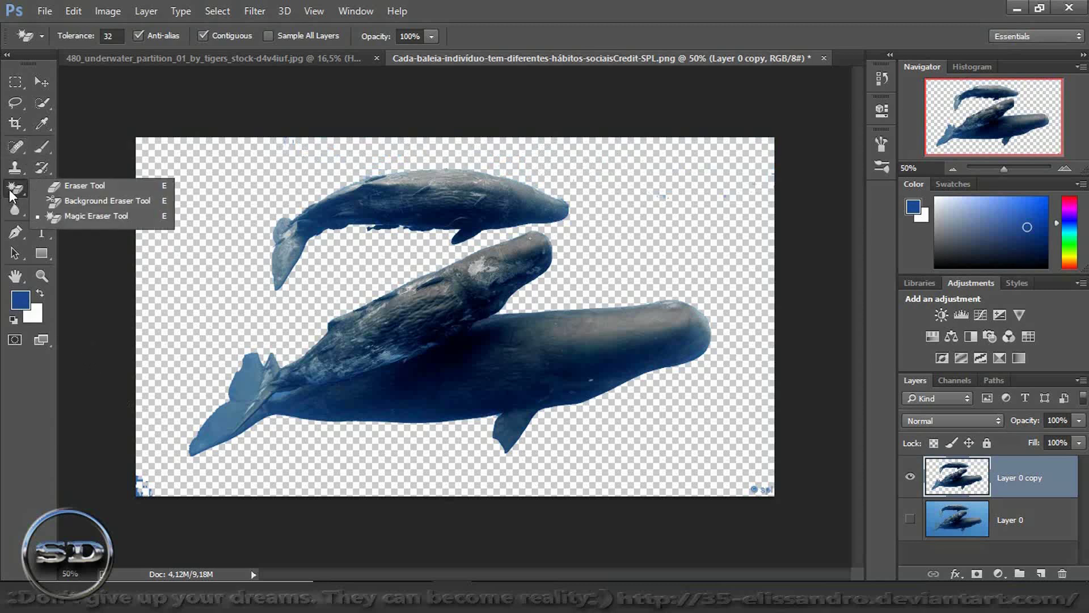
left_click(68, 184)
left_click(145, 480)
left_click(757, 487)
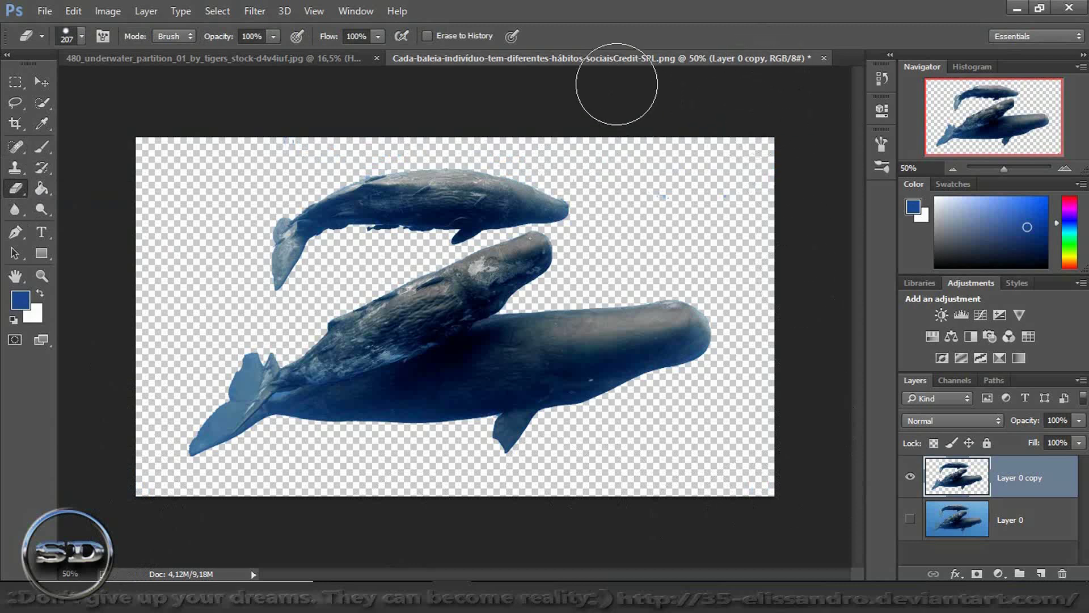
- Bring the sperm whales into the underwater scene, scaled to about 72% with linked proportions
left_click(40, 77)
left_click_drag(290, 244, 259, 110)
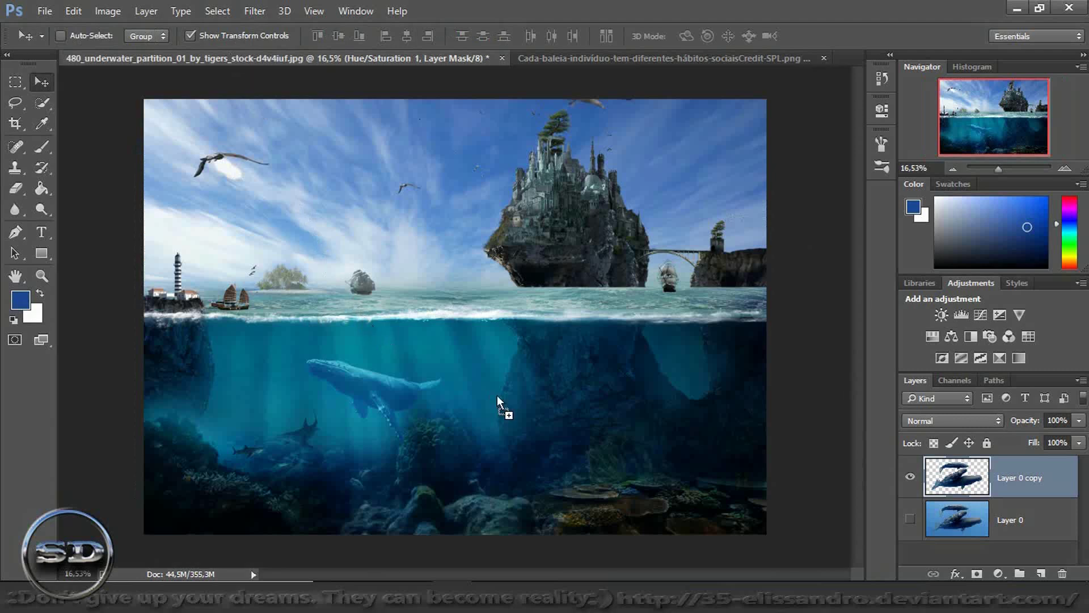
left_click_drag(259, 111, 497, 395)
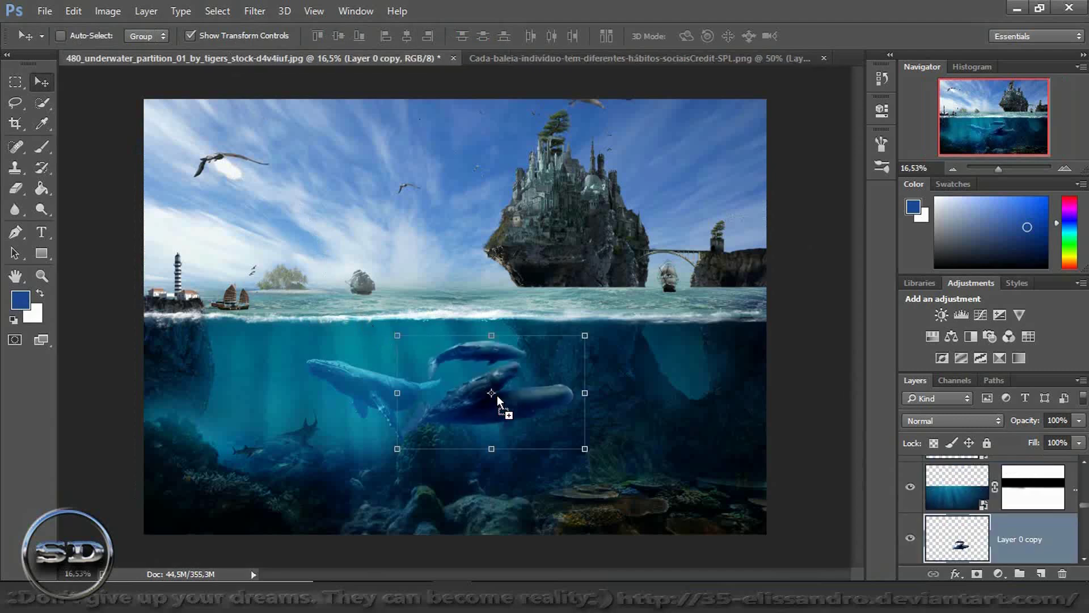
key("ctrl+t")
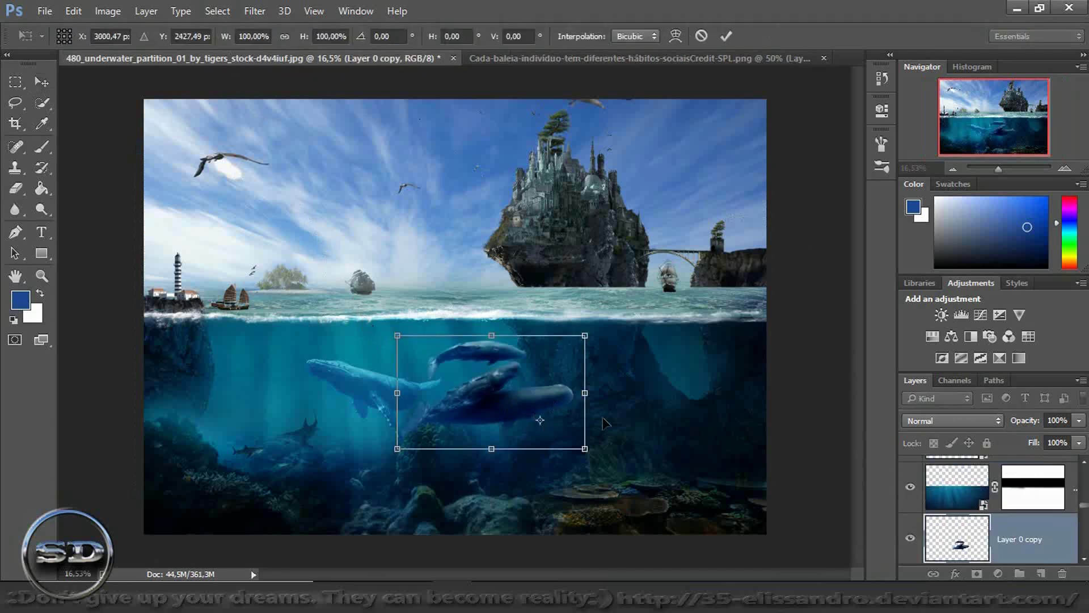
left_click_drag(549, 399, 606, 423)
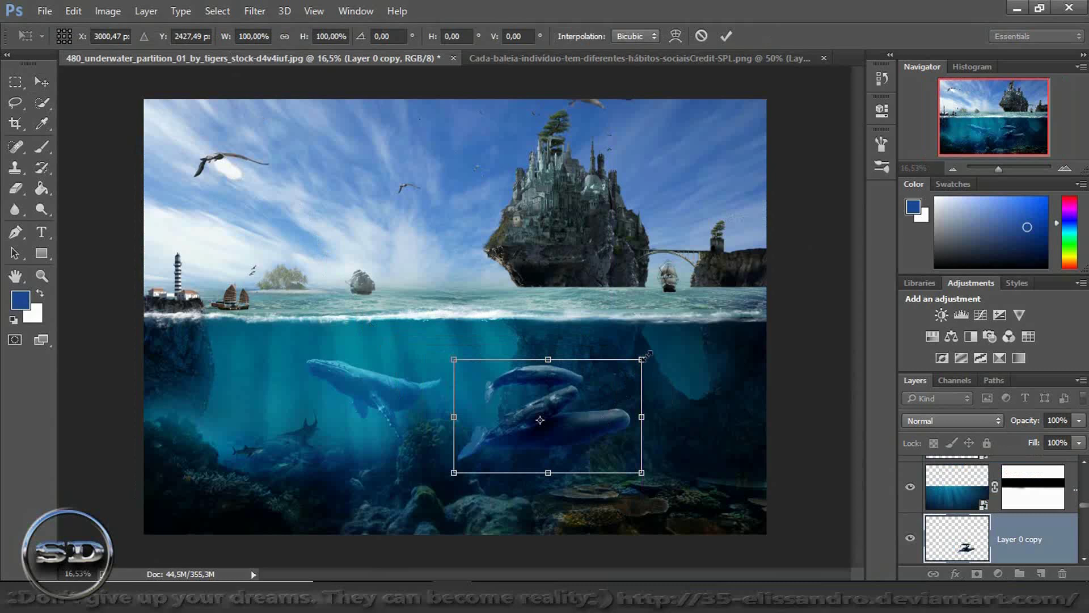
left_click_drag(642, 359, 589, 388)
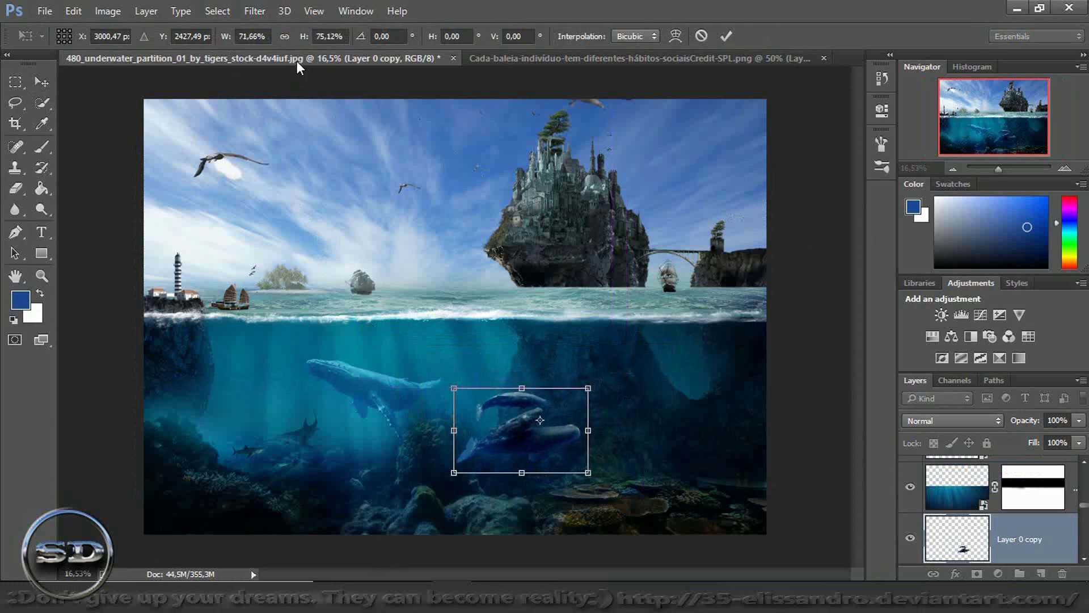
left_click(284, 35)
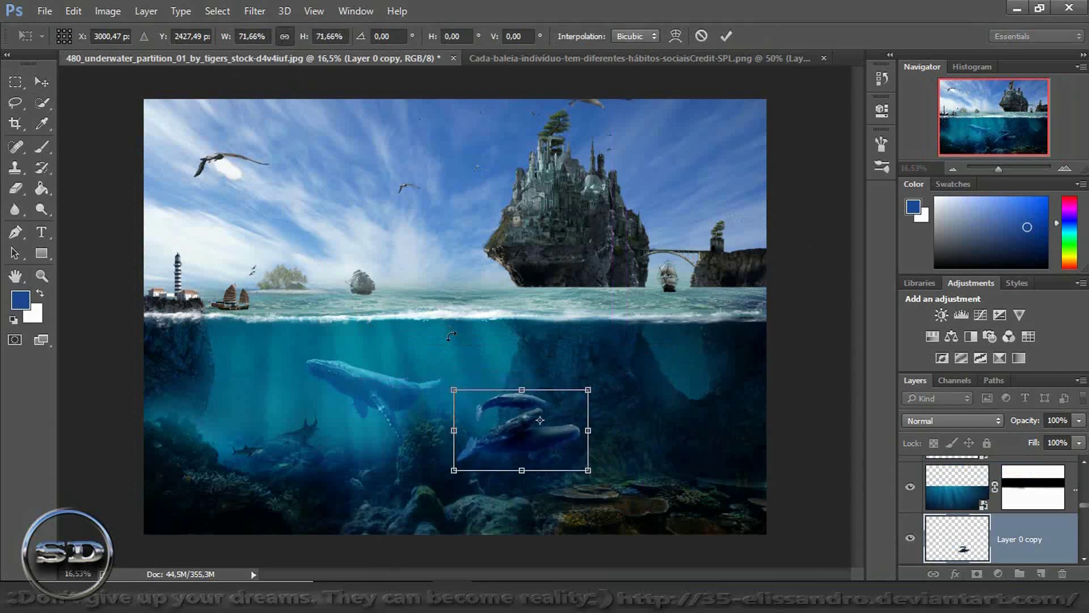
left_click(726, 35)
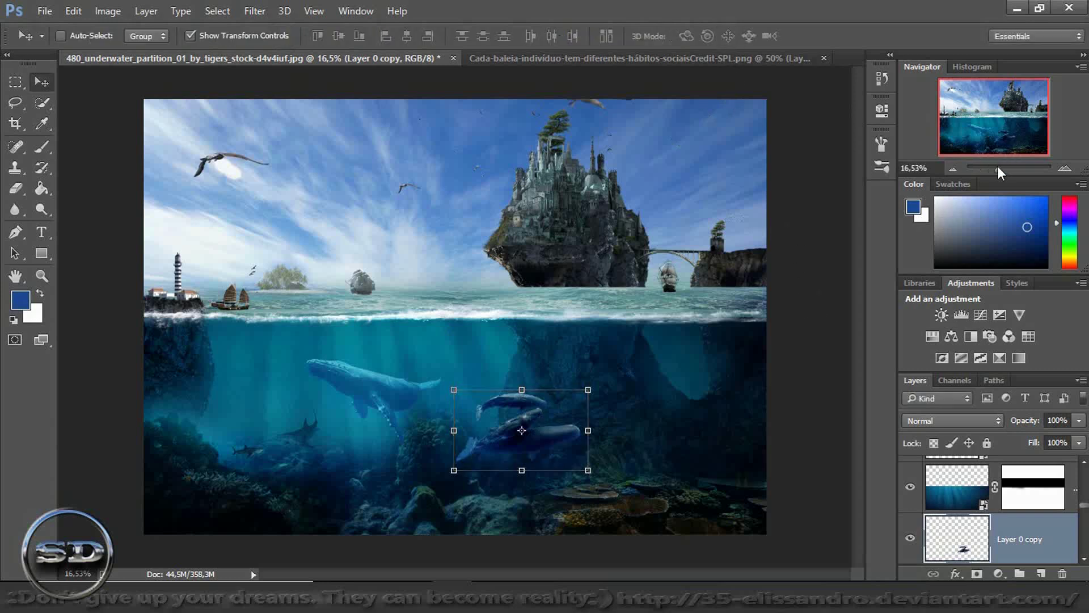
- Fade the whale pair to 81% fill and zoom back out to the whole composition
left_click_drag(998, 169, 1004, 169)
left_click_drag(993, 101, 1004, 133)
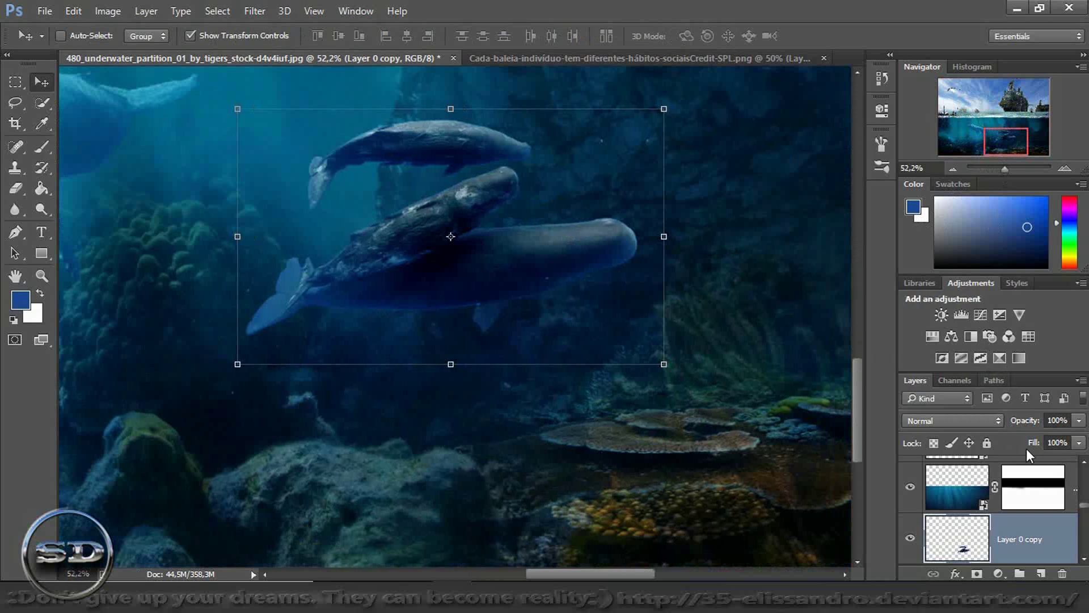
left_click_drag(1031, 443, 1020, 445)
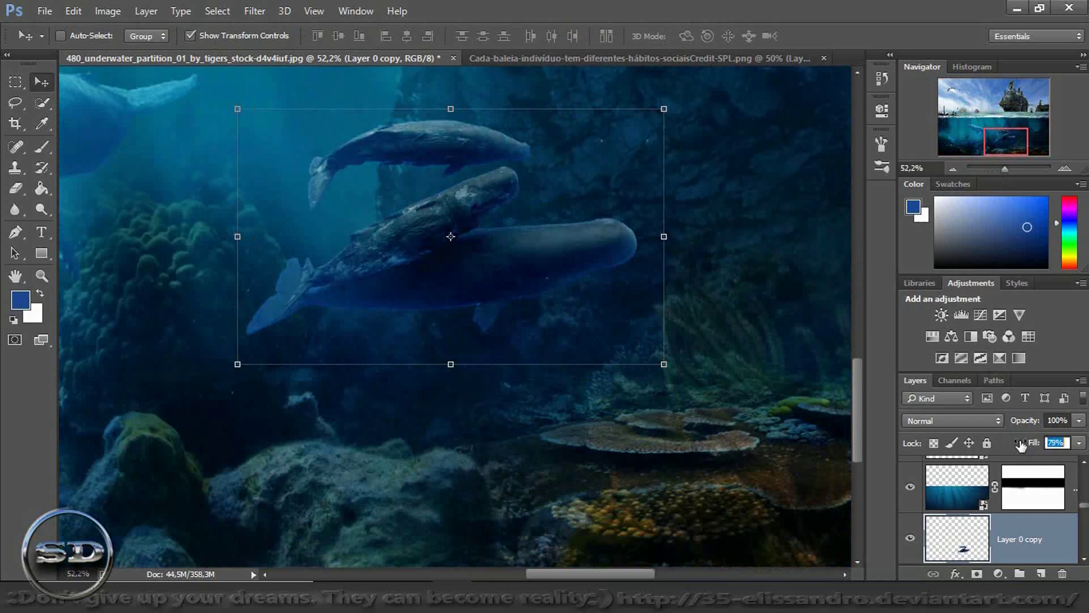
key("Return")
left_click(41, 149)
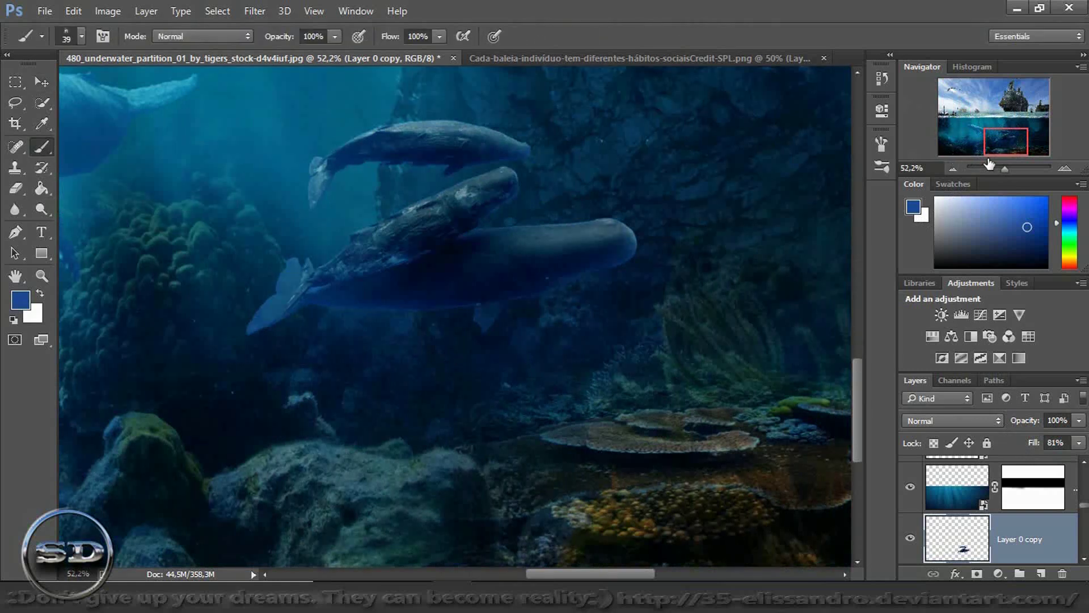
left_click_drag(1002, 168, 999, 168)
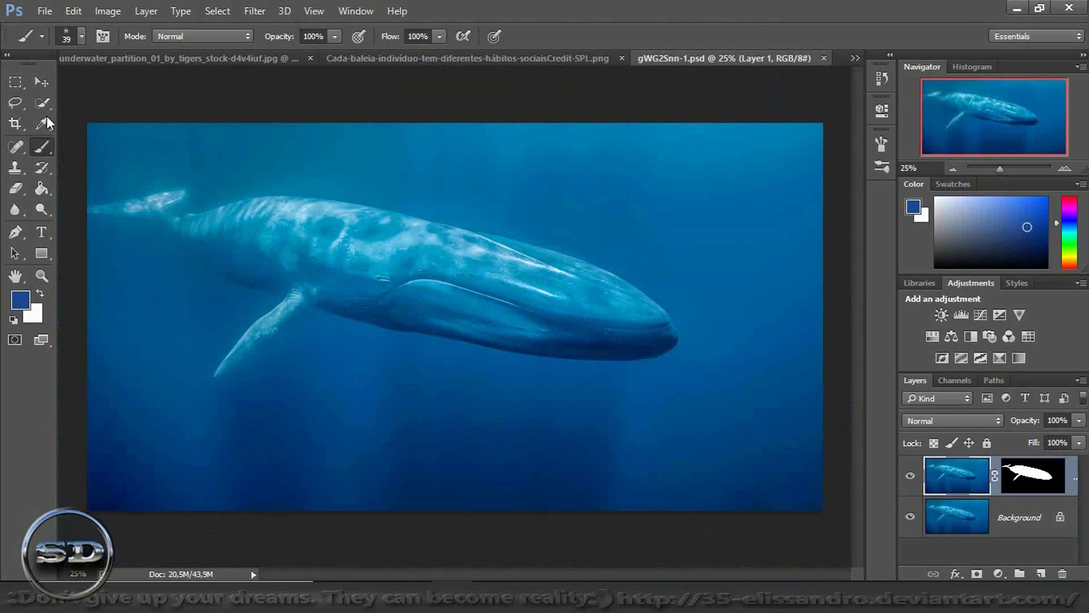
left_click(41, 82)
- Bring the blue whale into the composite, scaled down with linked proportions and positioned underwater
mouse_move(423, 355)
left_mouse_down()
mouse_move(172, 65)
mouse_move(265, 332)
left_mouse_up()
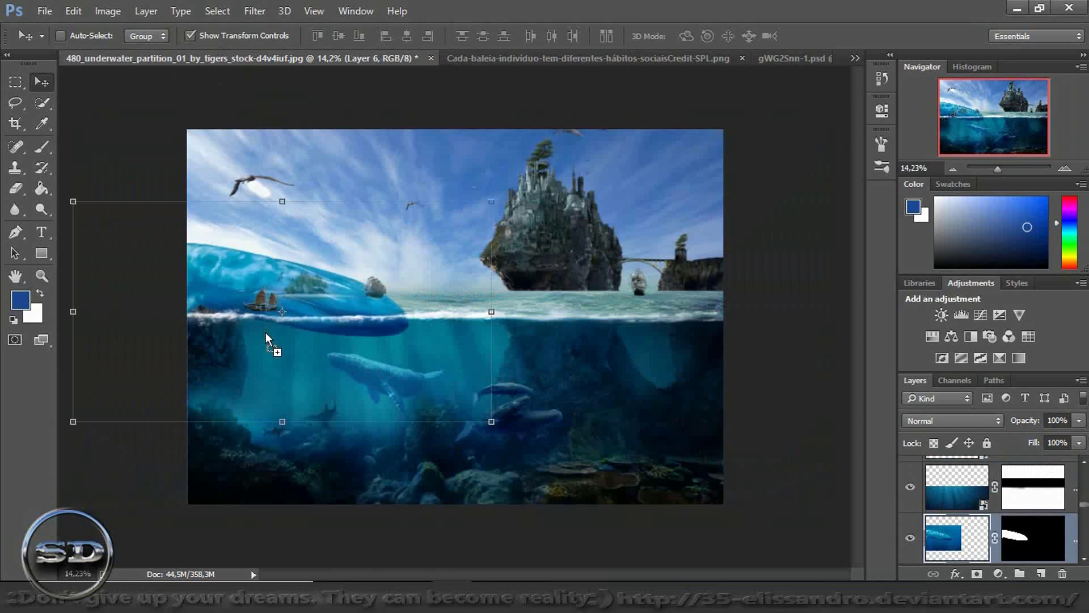
left_click_drag(73, 200, 337, 328)
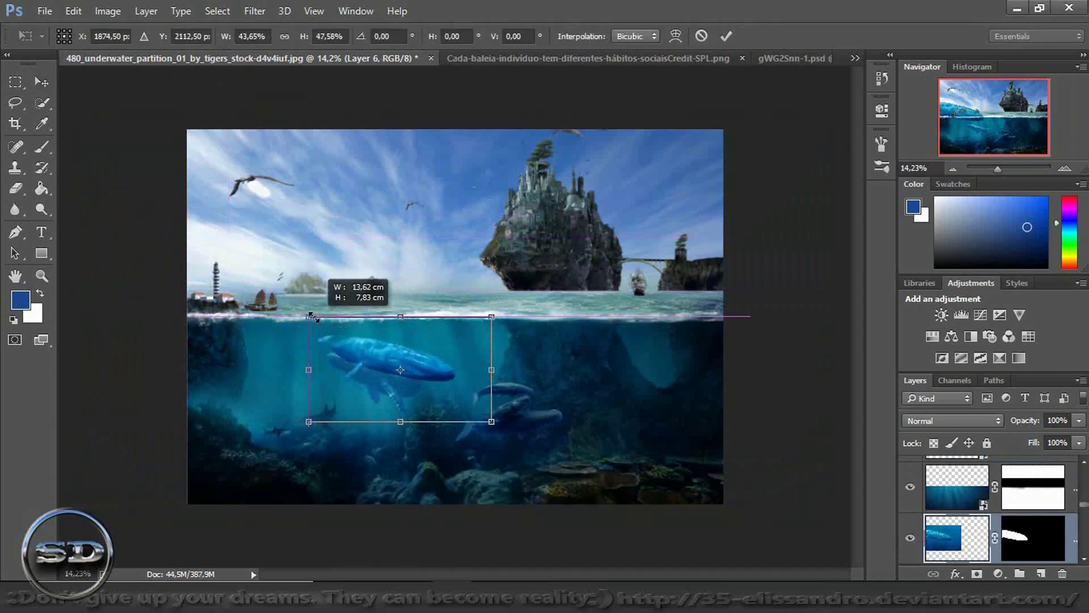
left_click_drag(336, 328, 304, 308)
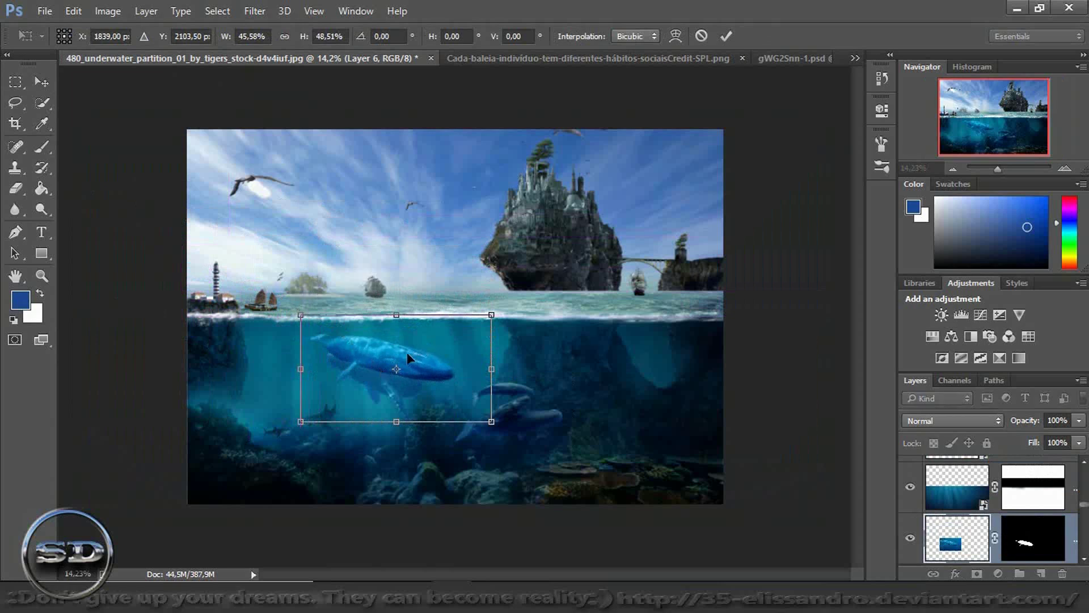
left_click_drag(420, 348, 301, 393)
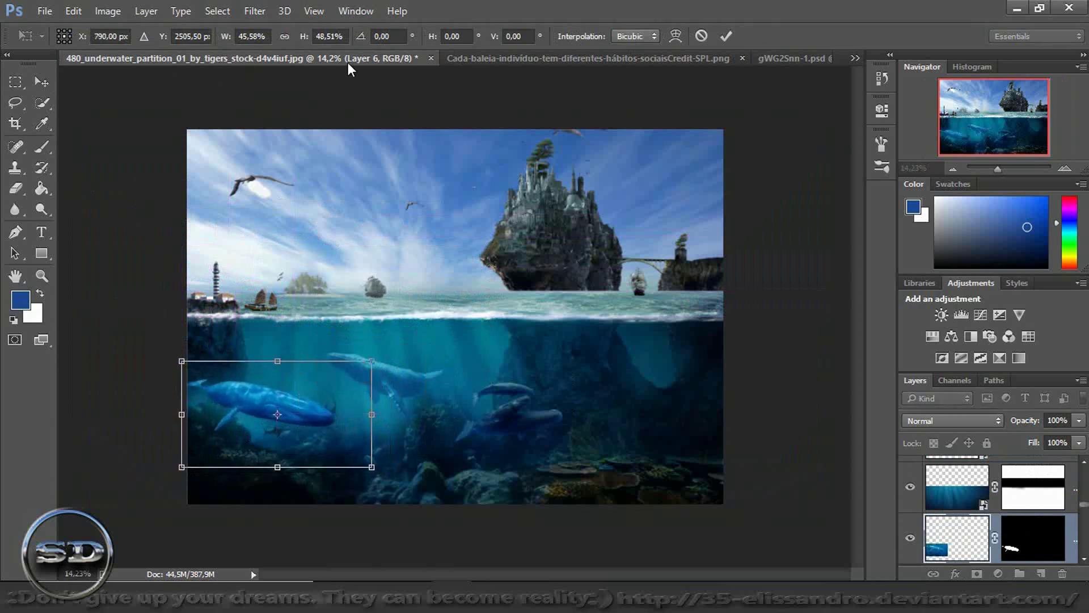
left_click(285, 36)
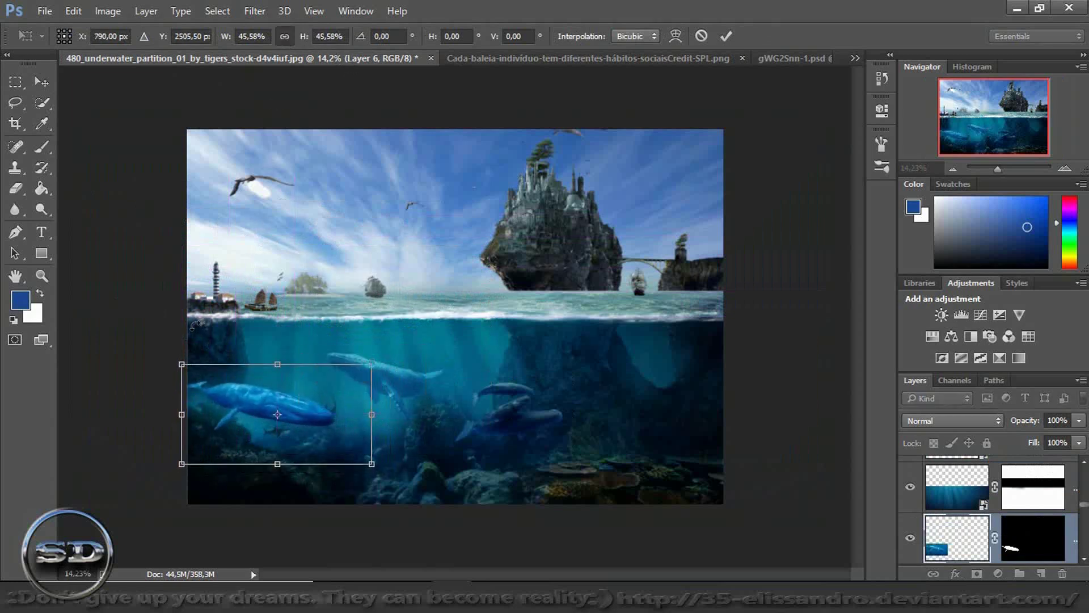
left_click_drag(181, 365, 184, 366)
left_click_drag(370, 367, 399, 351)
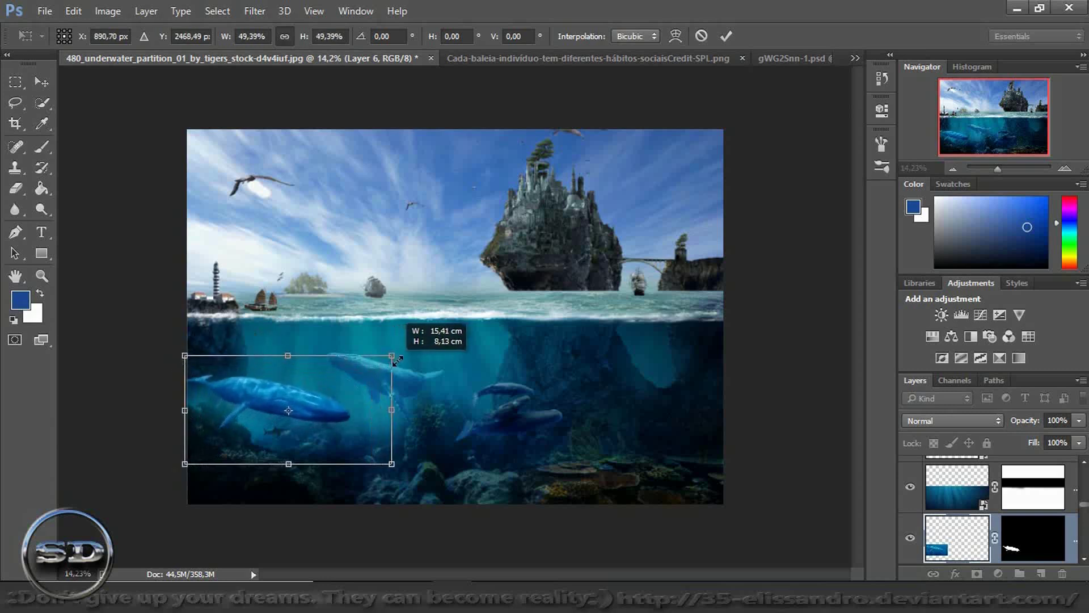
mouse_move(356, 393)
left_mouse_down()
mouse_move(420, 378)
mouse_move(395, 407)
left_mouse_up()
left_click(726, 36)
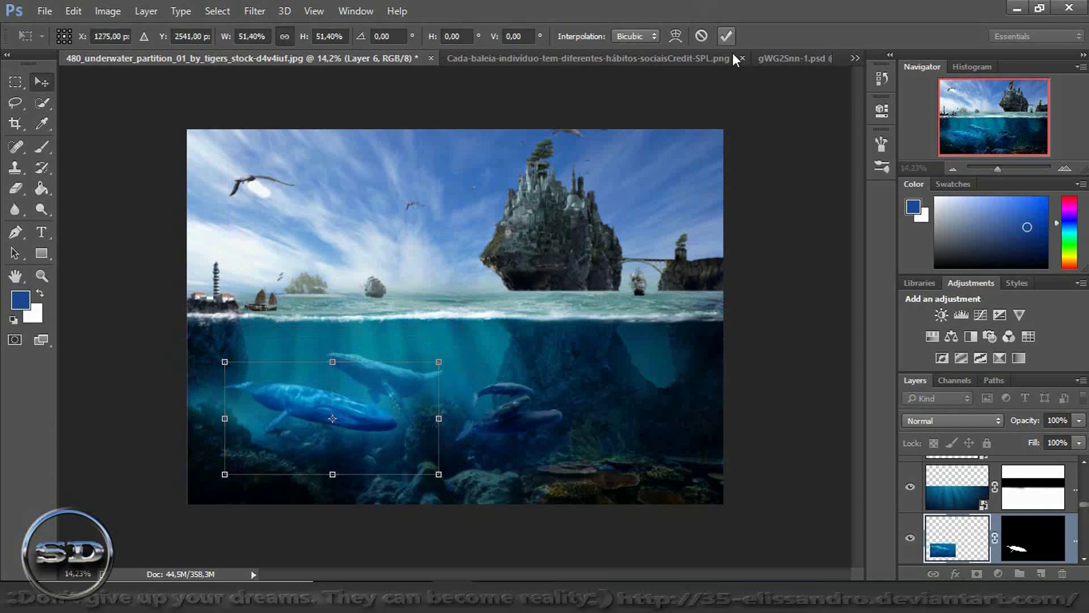
- Place Layer 6 above the Brightness adjustment, rescaling the whale to 51.32% with a slight tilt
left_click_drag(1081, 530, 1043, 574)
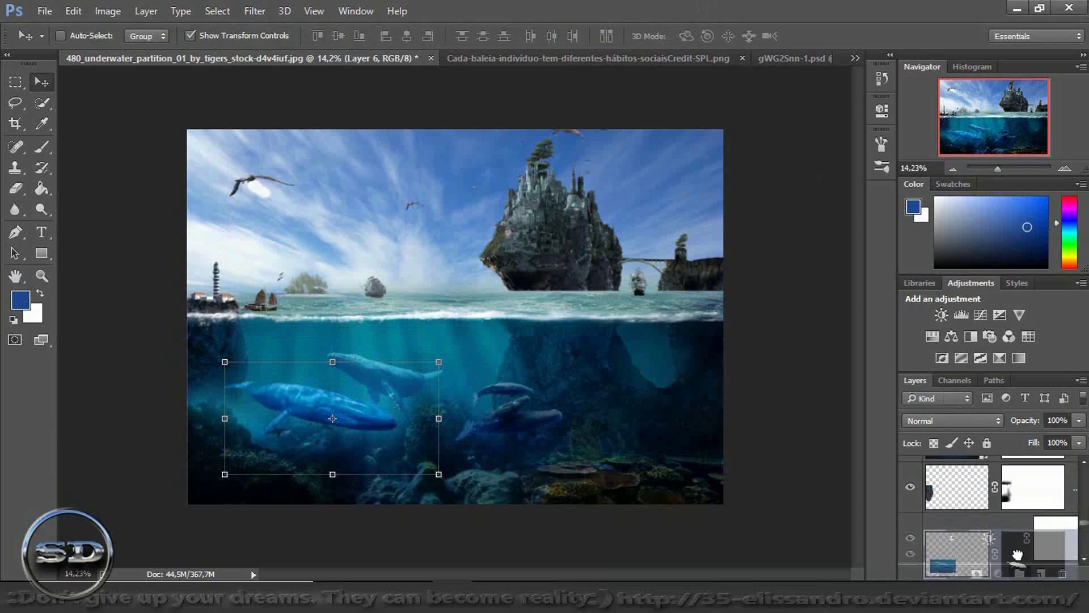
left_click_drag(1043, 574, 1004, 507)
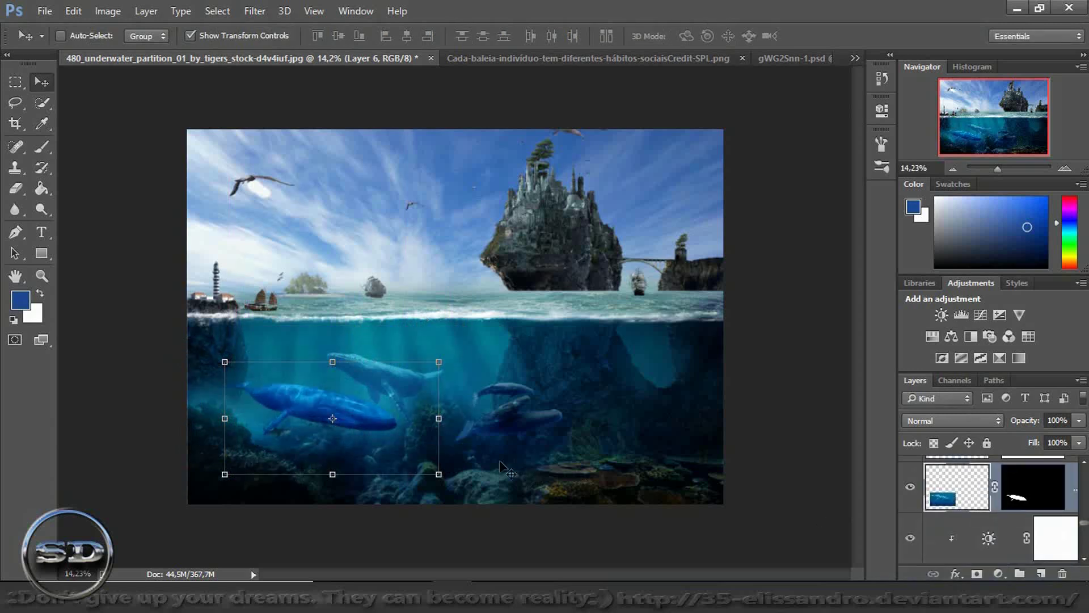
left_click_drag(400, 445, 428, 383)
left_click_drag(470, 306, 364, 323)
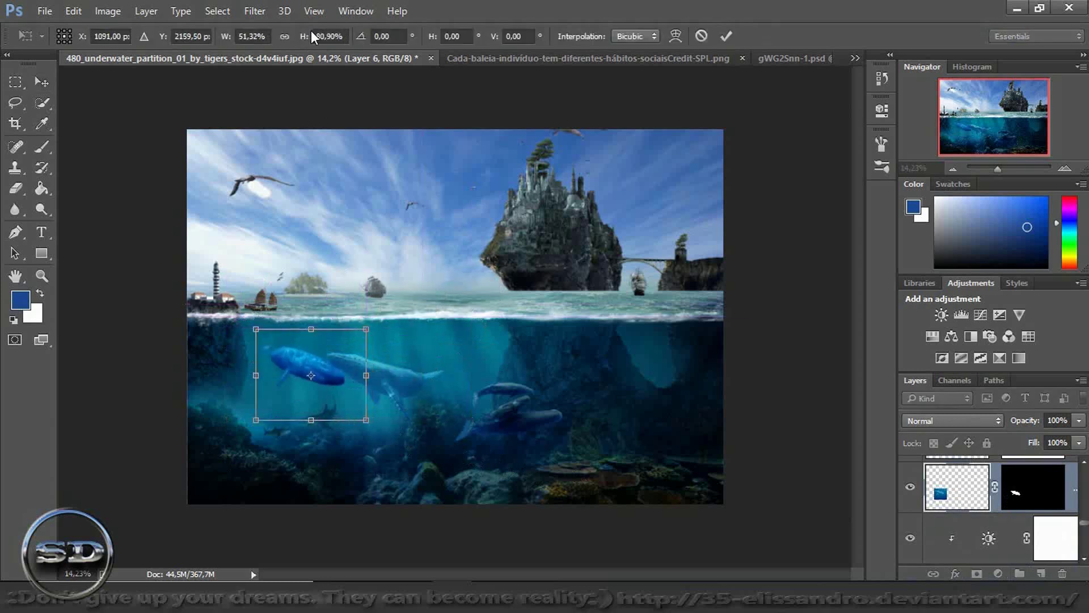
left_click(285, 36)
left_click_drag(404, 442, 400, 430)
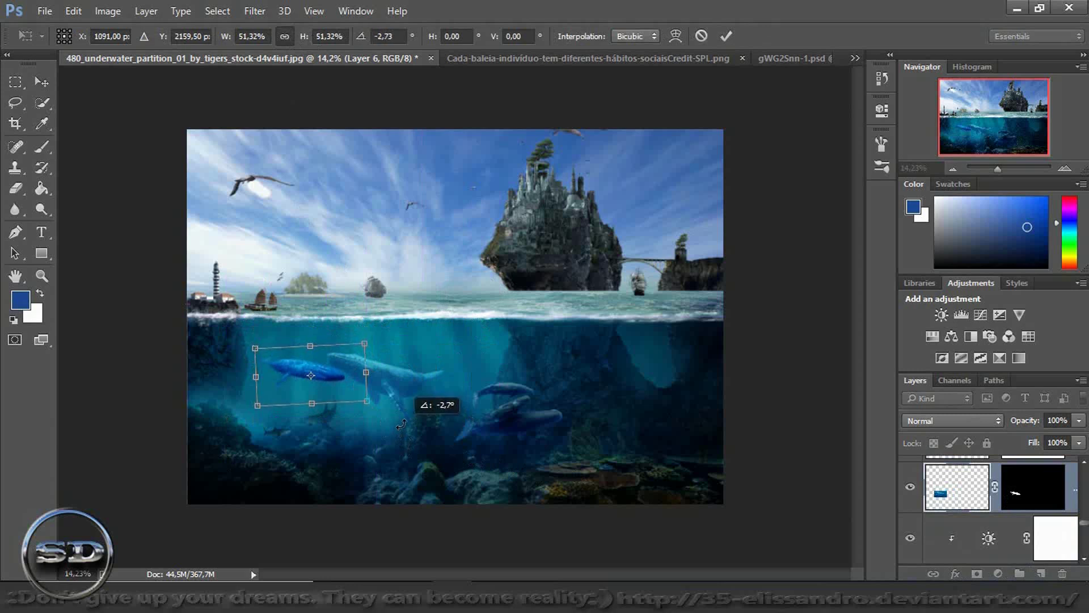
left_click_drag(335, 372, 324, 376)
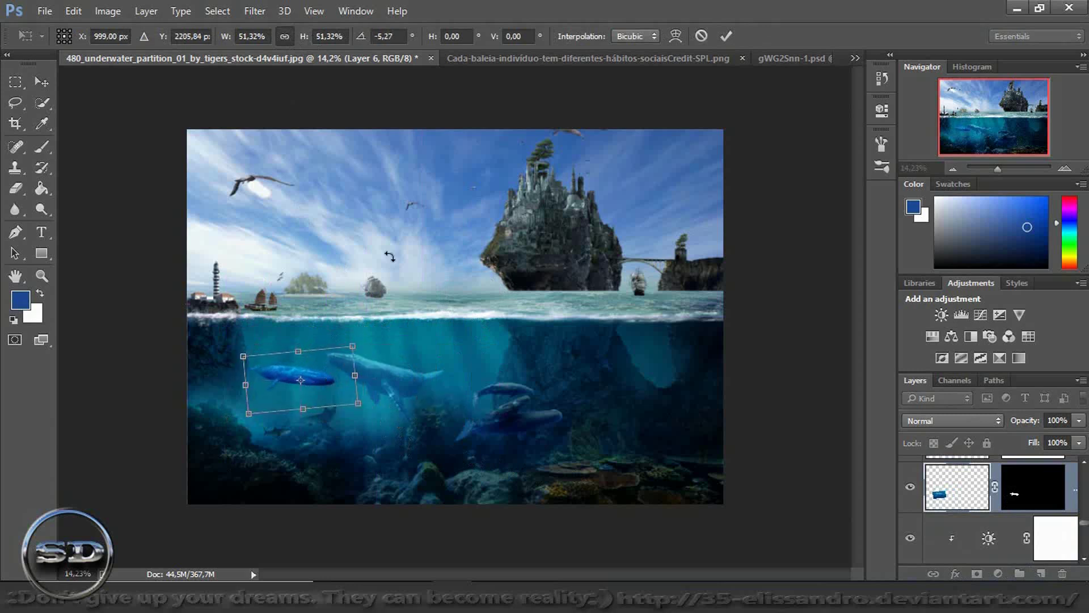
left_click(721, 40)
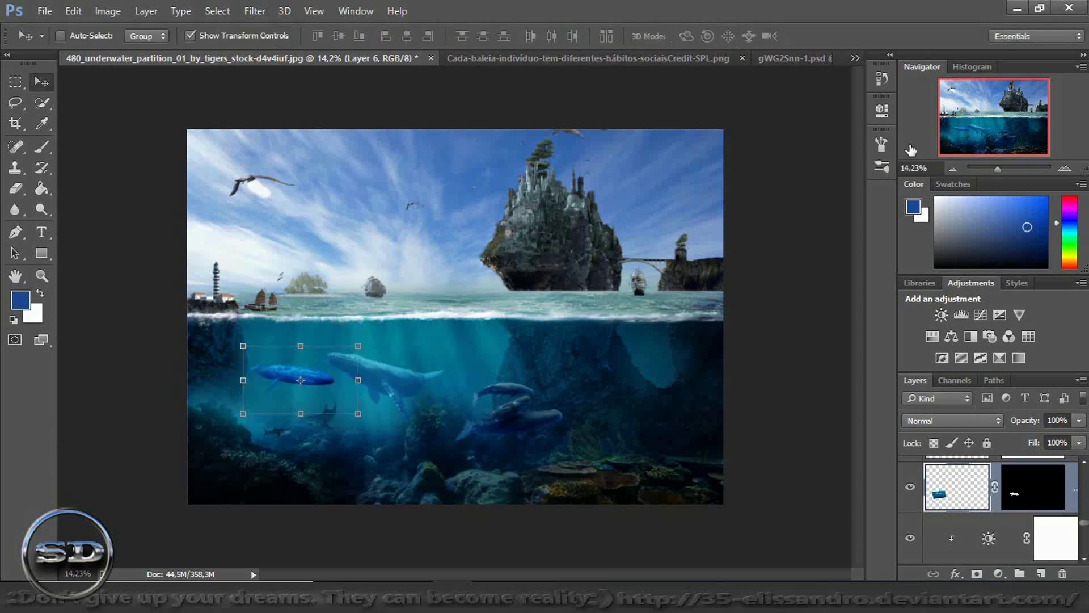
left_click_drag(998, 169, 1008, 169)
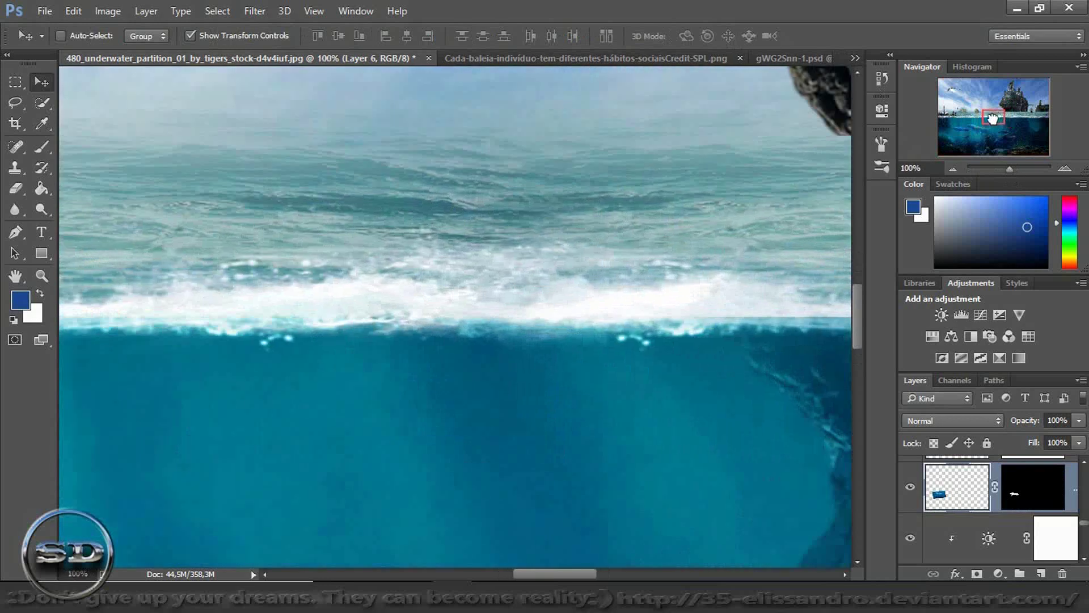
left_click_drag(999, 117, 968, 124)
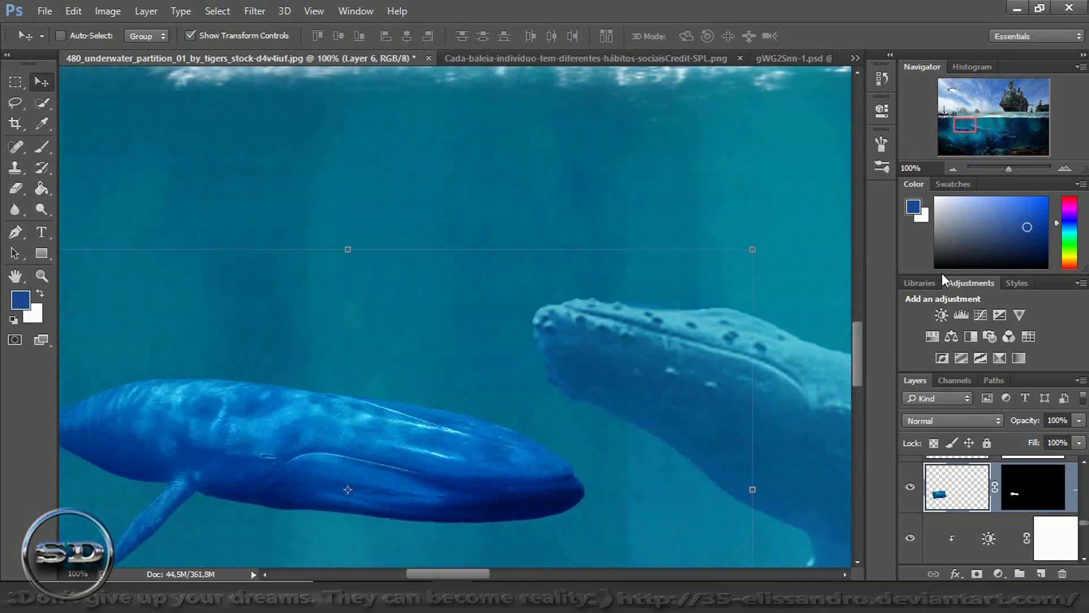
- Add a Hue/Saturation adjustment at -30 saturation clipped to the blue whale layer
left_click(933, 338)
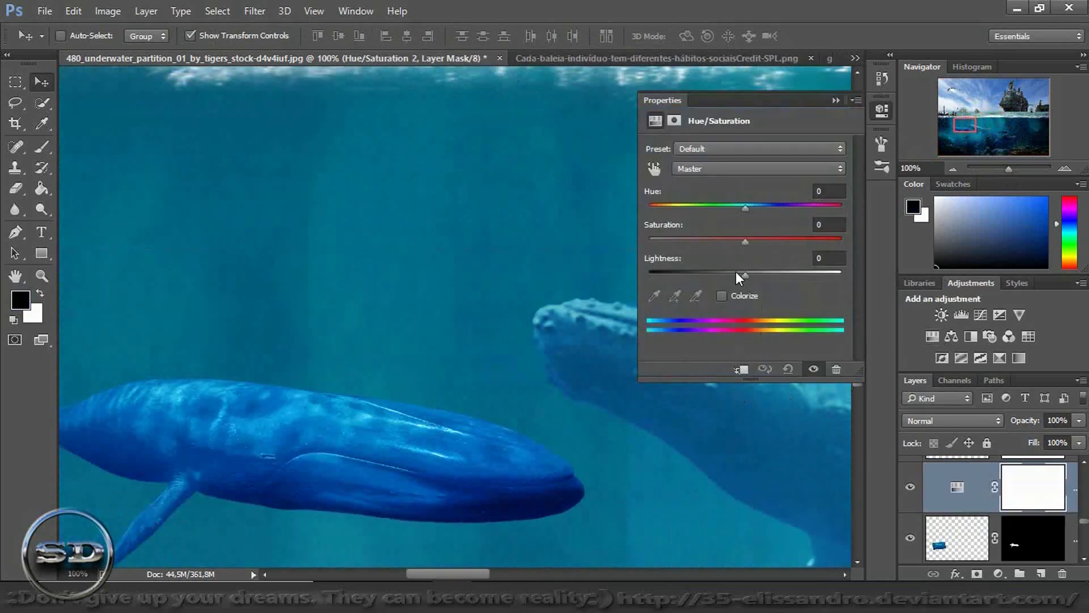
left_click_drag(745, 243, 717, 246)
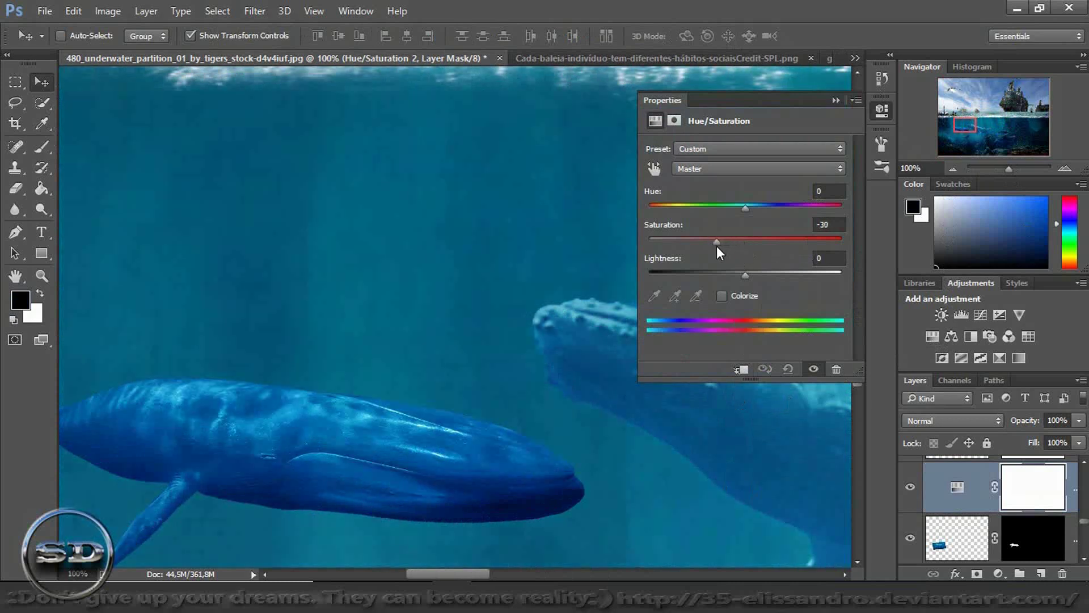
left_click(740, 370)
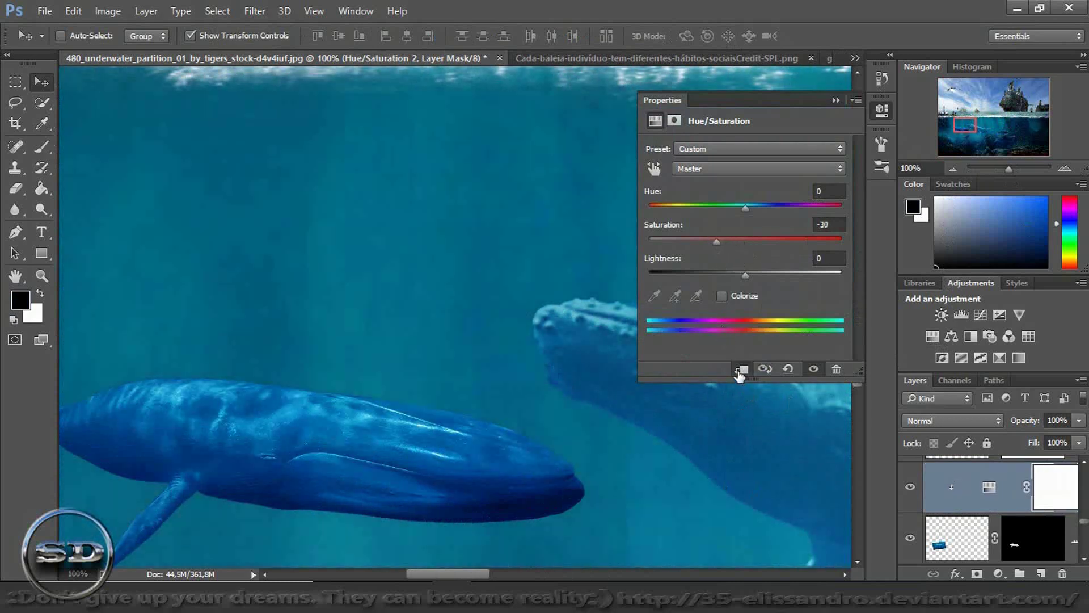
left_click(836, 100)
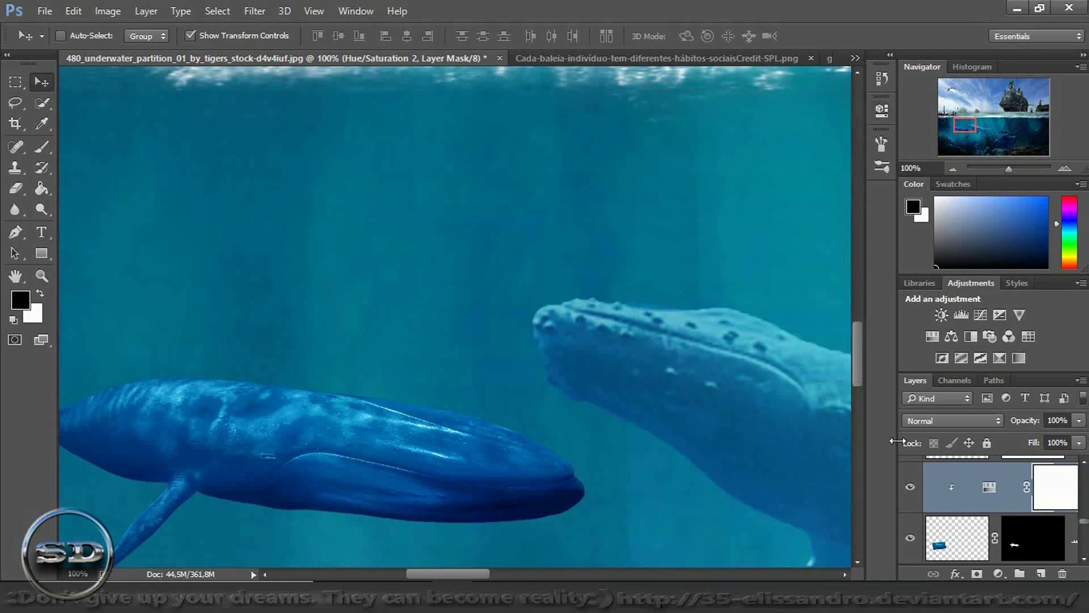
- Lower Layer 6's fill to 37% and zoom out to the whole composition
left_click(946, 536)
left_click_drag(1037, 448, 985, 451)
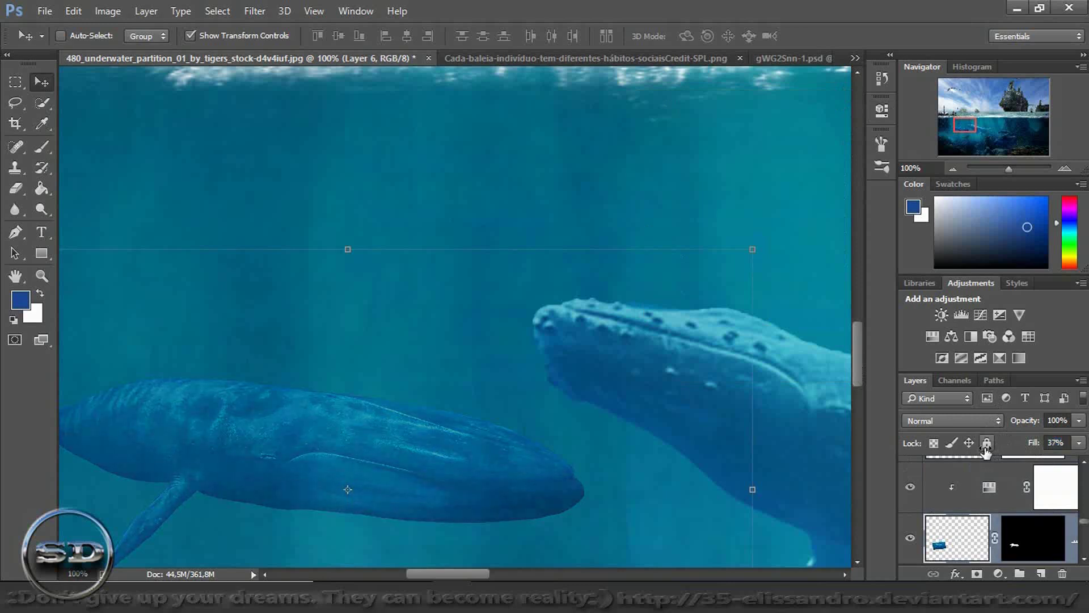
left_click(40, 146)
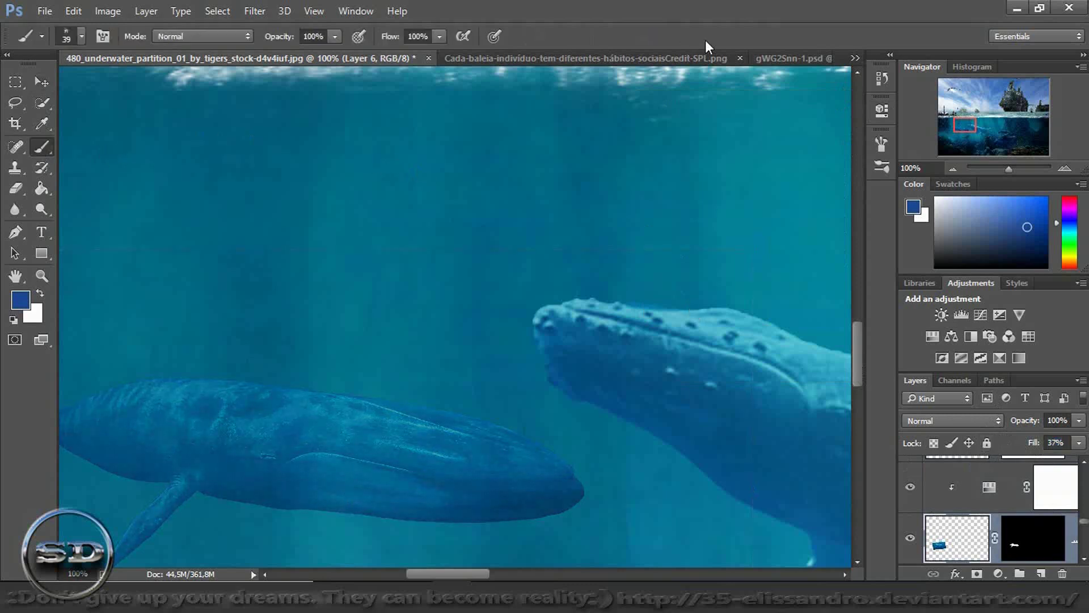
left_click_drag(1009, 168, 1000, 172)
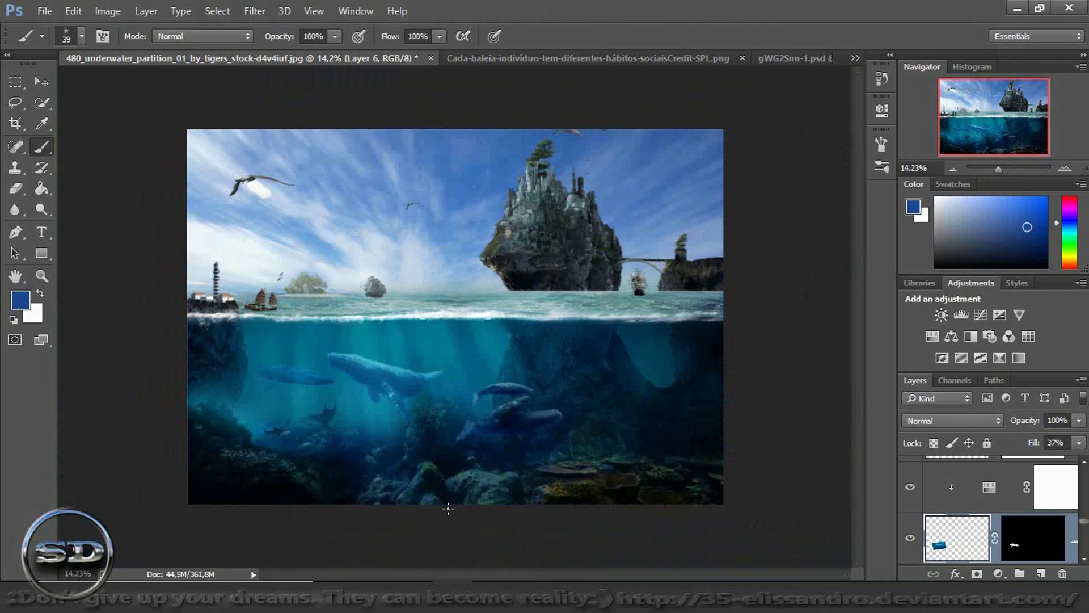
key("ctrl+t")
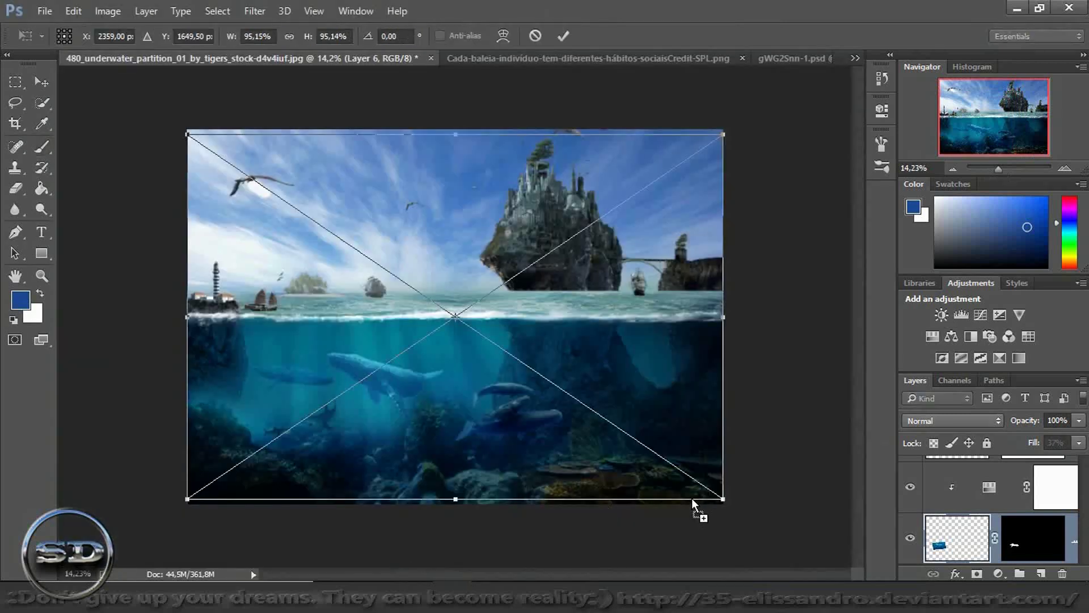
- Place the school-of-fish image, shrunk drastically with linked proportions, on the bottom-right seabed
left_click_drag(693, 498, 433, 223)
left_click(289, 35)
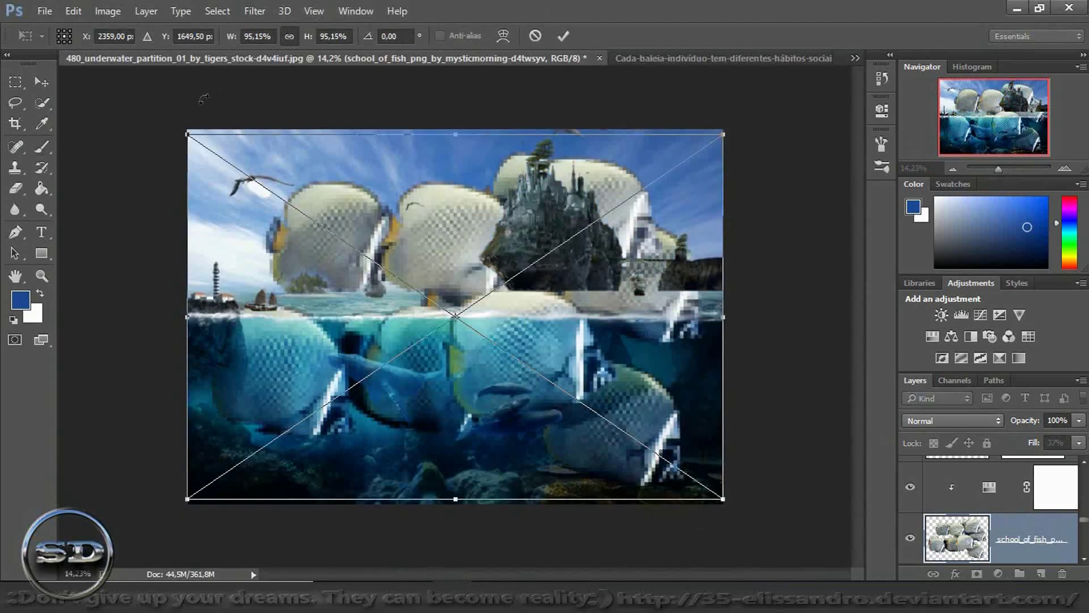
mouse_move(185, 128)
left_mouse_down()
mouse_move(657, 469)
mouse_move(693, 484)
left_mouse_up()
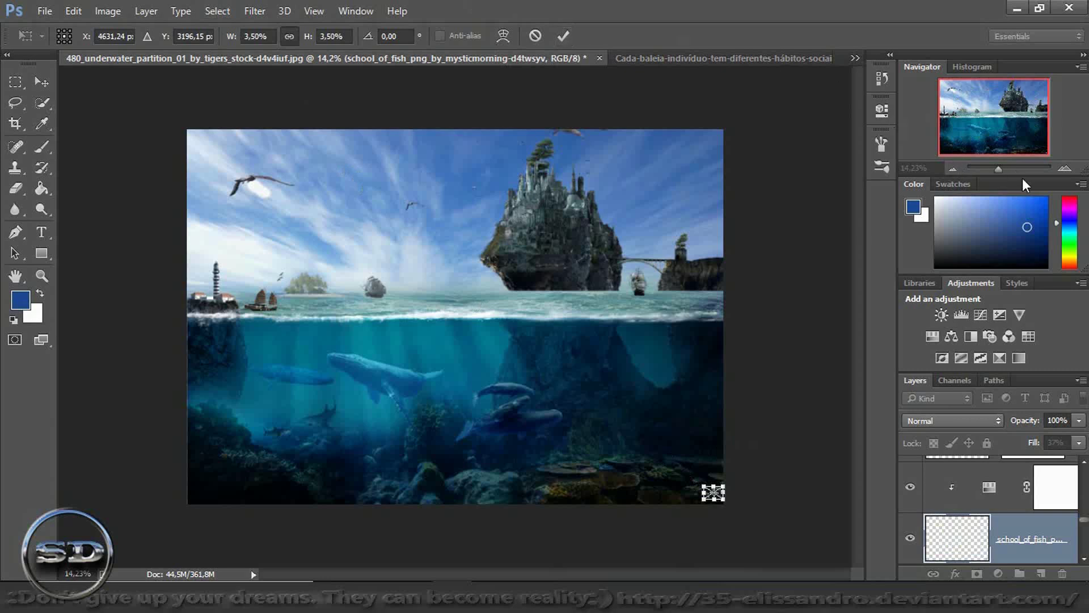
left_click_drag(1010, 169, 1041, 179)
left_click(1029, 134)
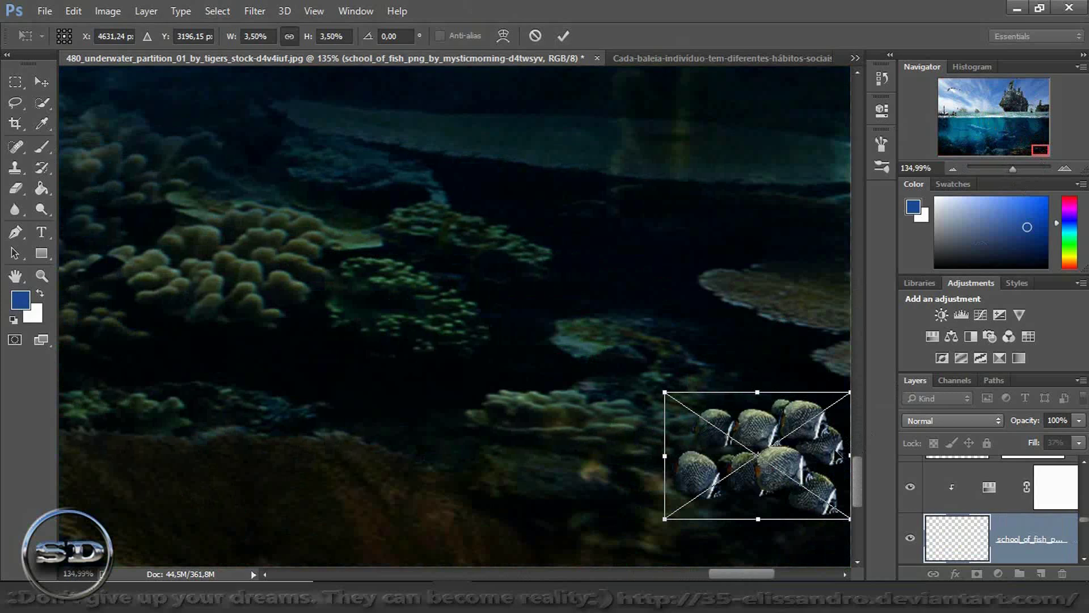
left_click_drag(839, 411, 785, 434)
key("b")
left_click(561, 36)
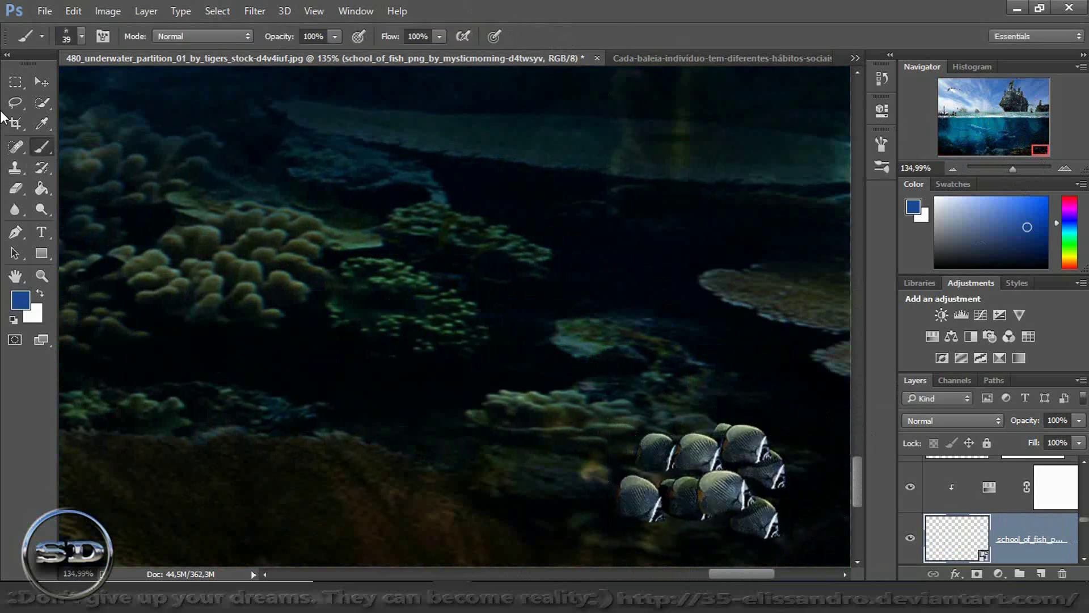
- Fade the fish school to 81% fill and move it, smaller, up over the reef corals
left_click_drag(1033, 443, 1019, 447)
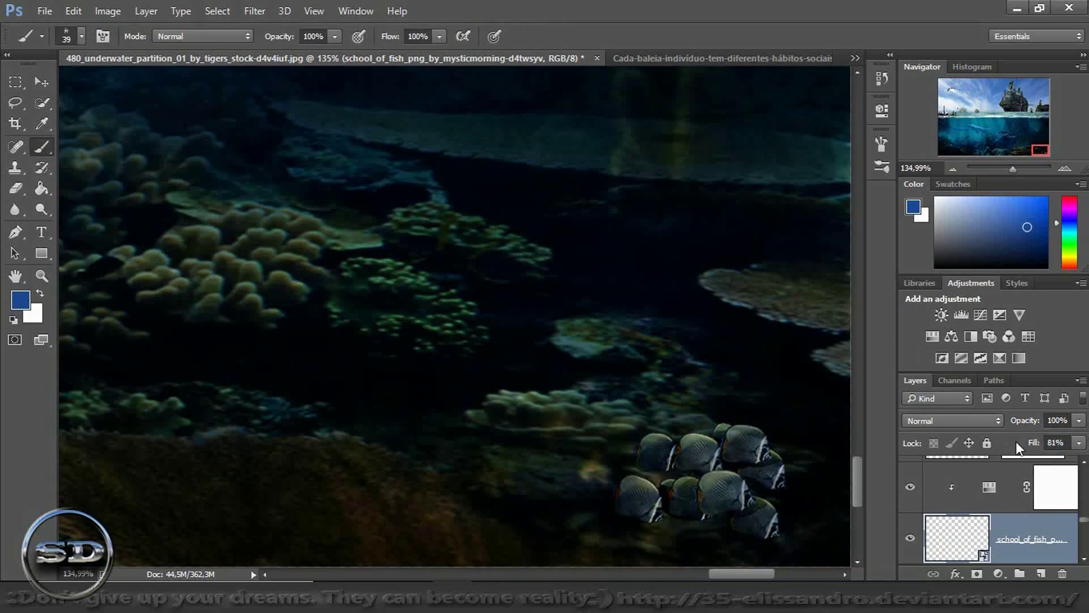
left_click(43, 84)
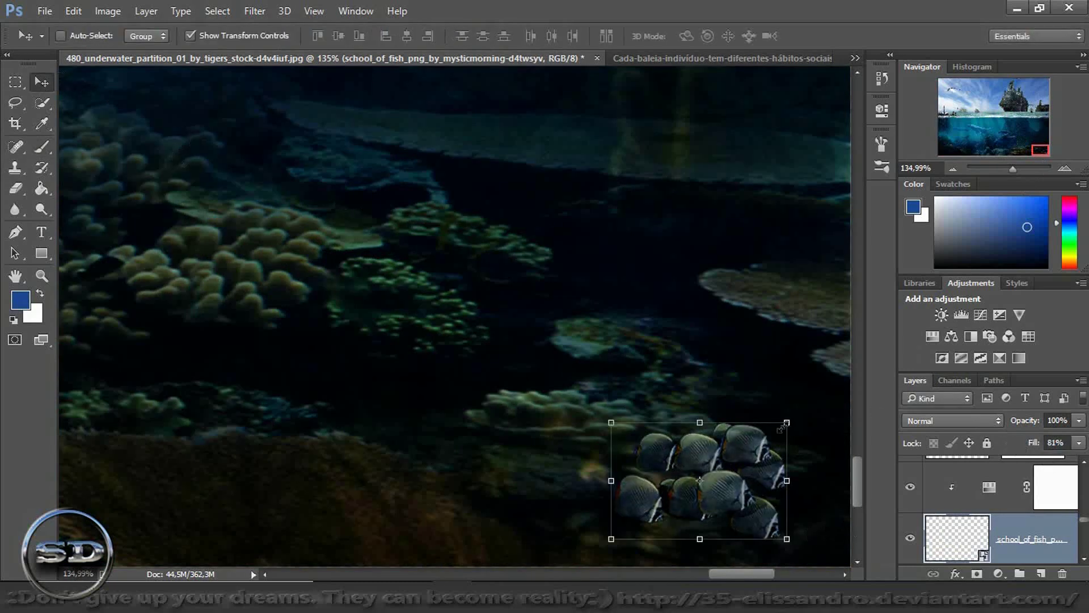
left_click_drag(782, 426, 721, 170)
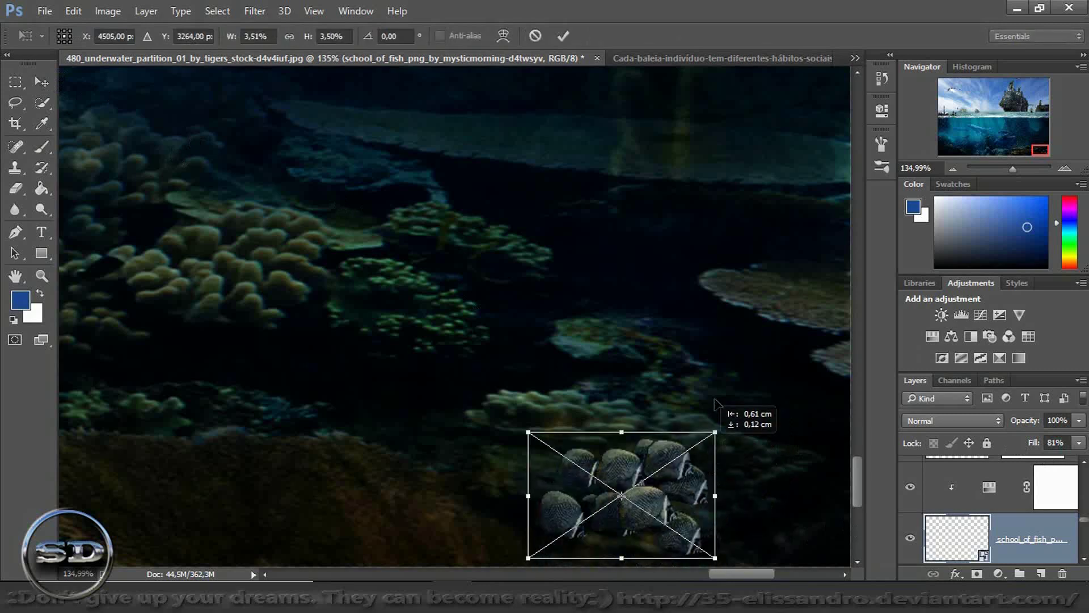
mouse_move(730, 164)
left_mouse_down()
mouse_move(693, 173)
mouse_move(666, 208)
left_mouse_up()
left_click(560, 35)
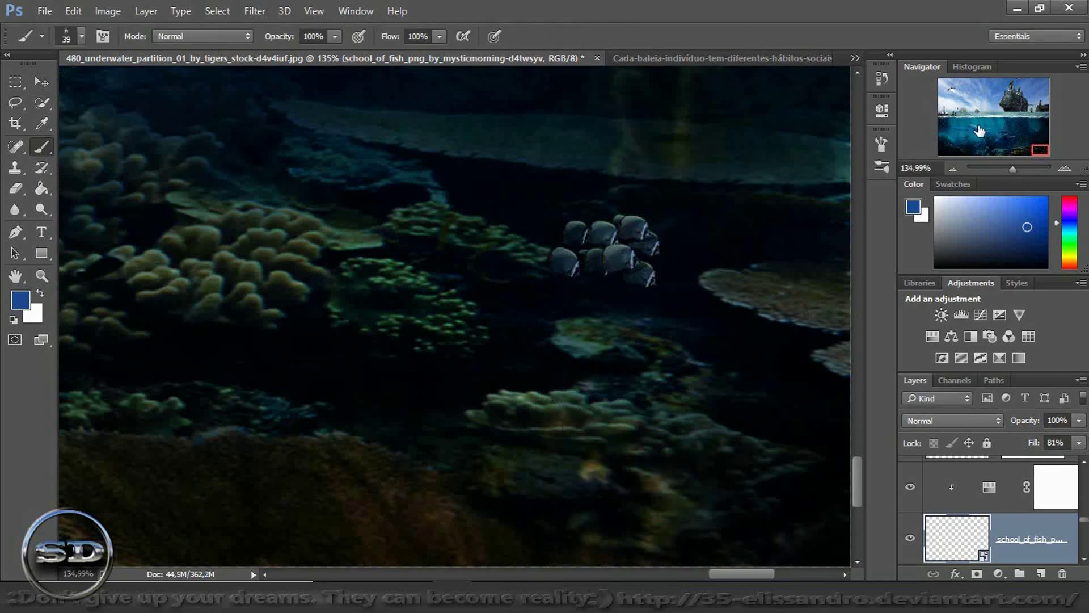
left_click_drag(1012, 168, 997, 170)
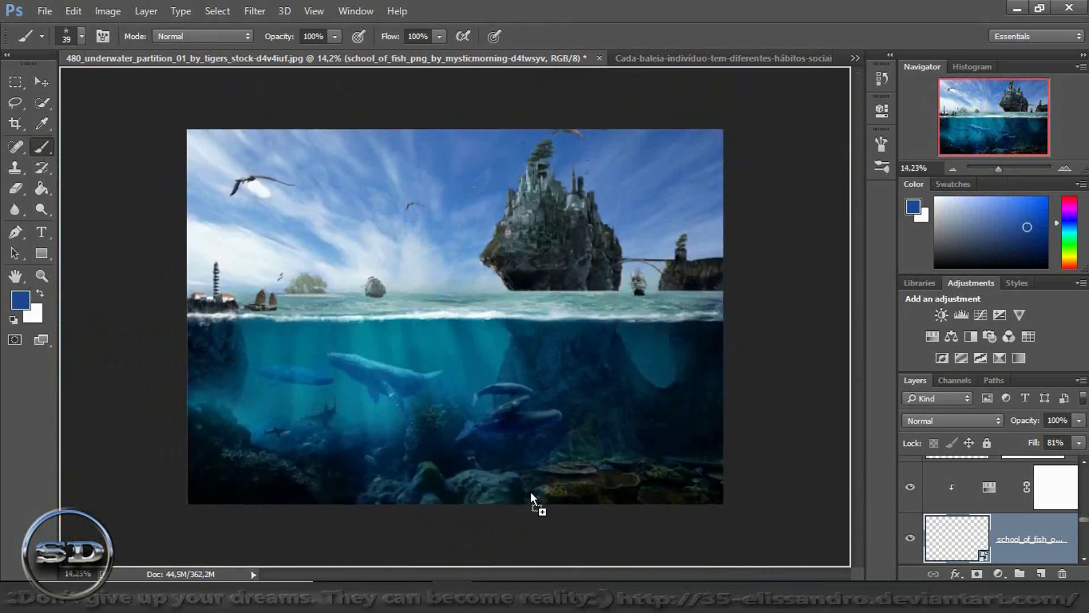
left_click_drag(414, 535, 531, 491)
- Shrink the some_other_fish image to a tiny trio and place it beside the whales
left_click(290, 36)
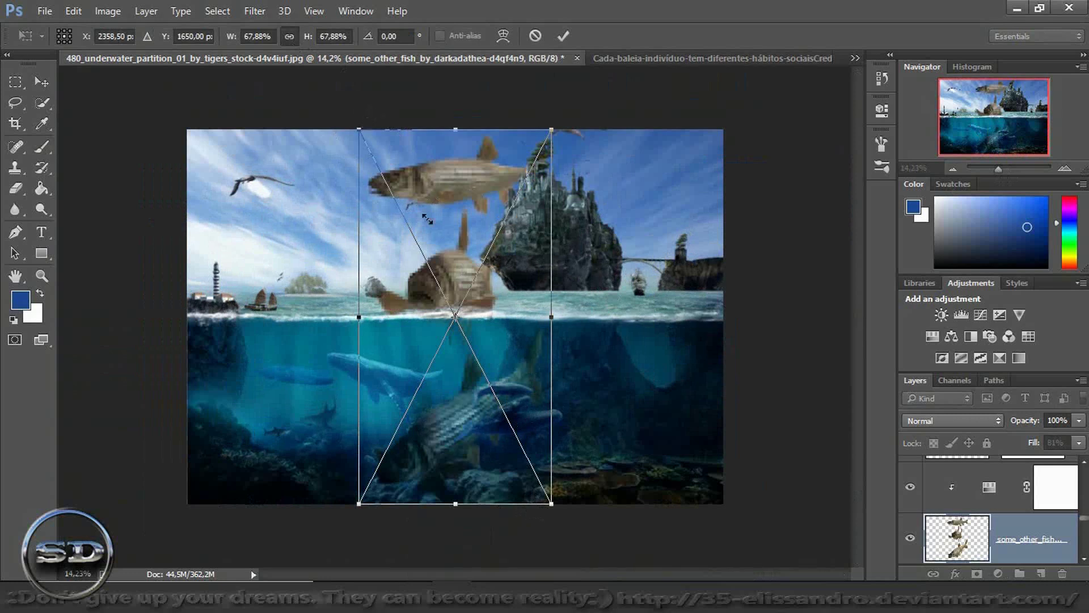
left_click_drag(427, 218, 541, 459)
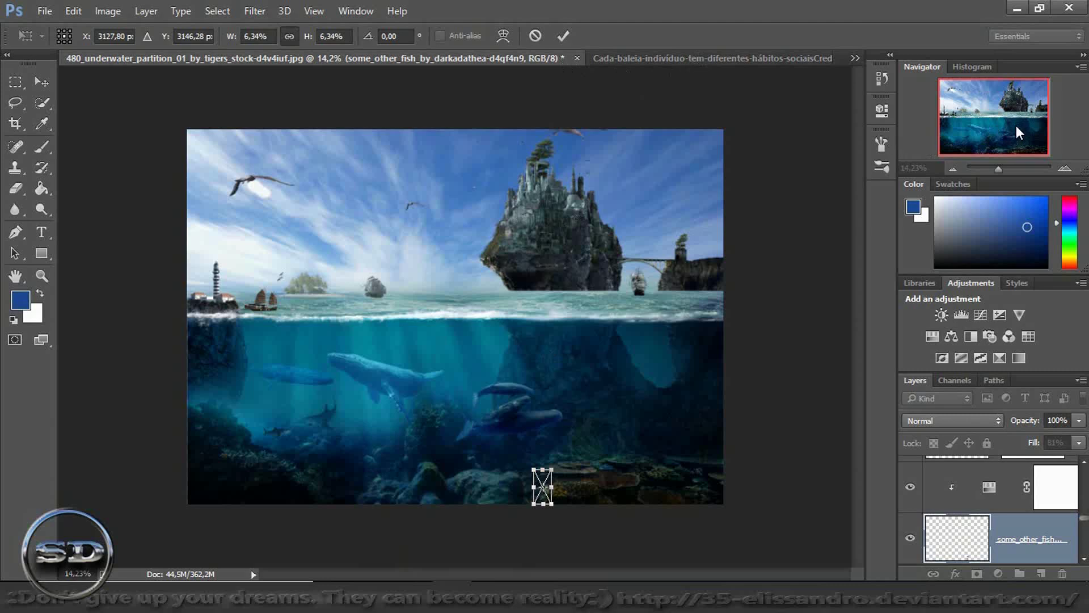
left_click_drag(998, 170, 1003, 169)
left_click_drag(994, 132, 1000, 138)
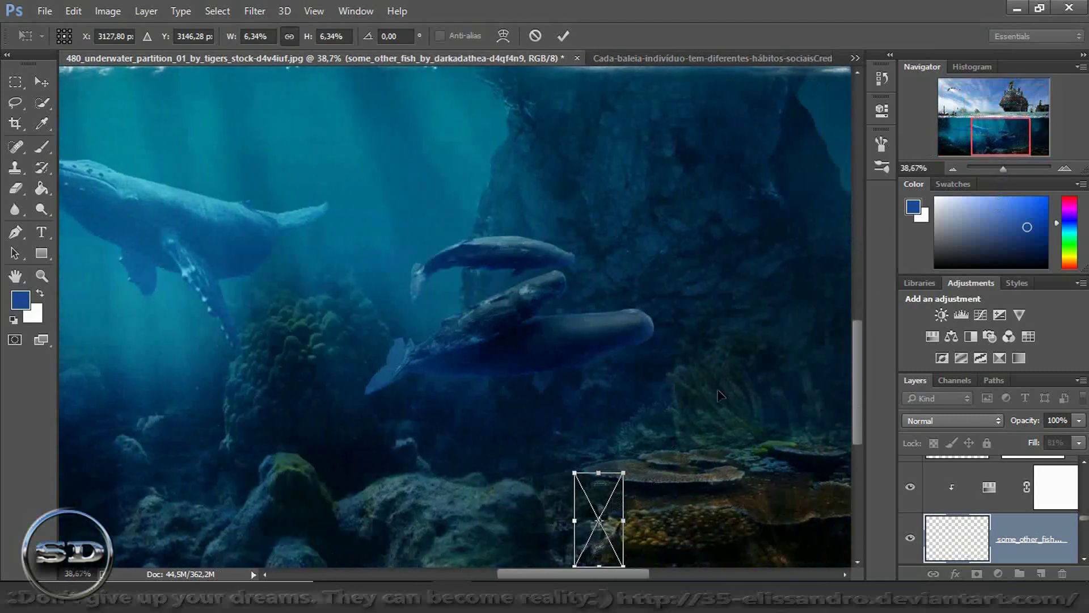
left_click_drag(613, 504, 413, 168)
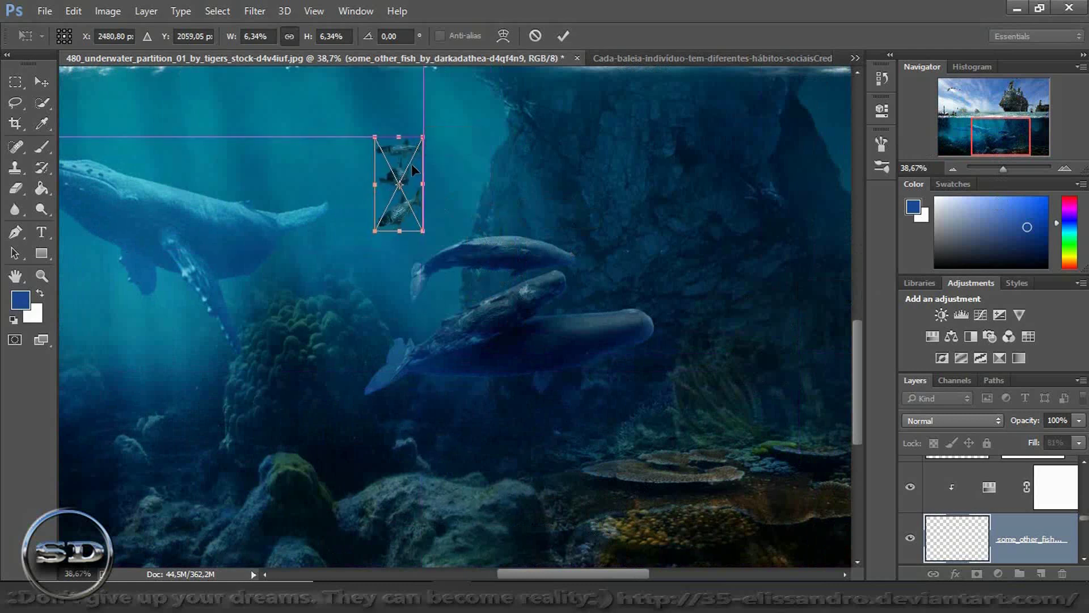
left_click_drag(423, 137, 393, 195)
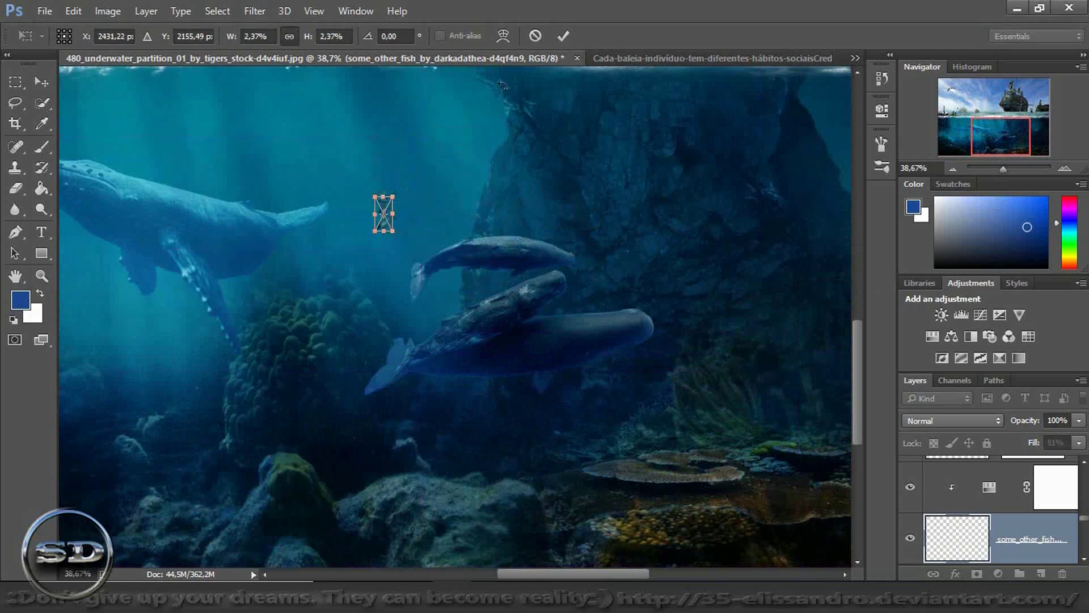
key("b")
left_click(562, 36)
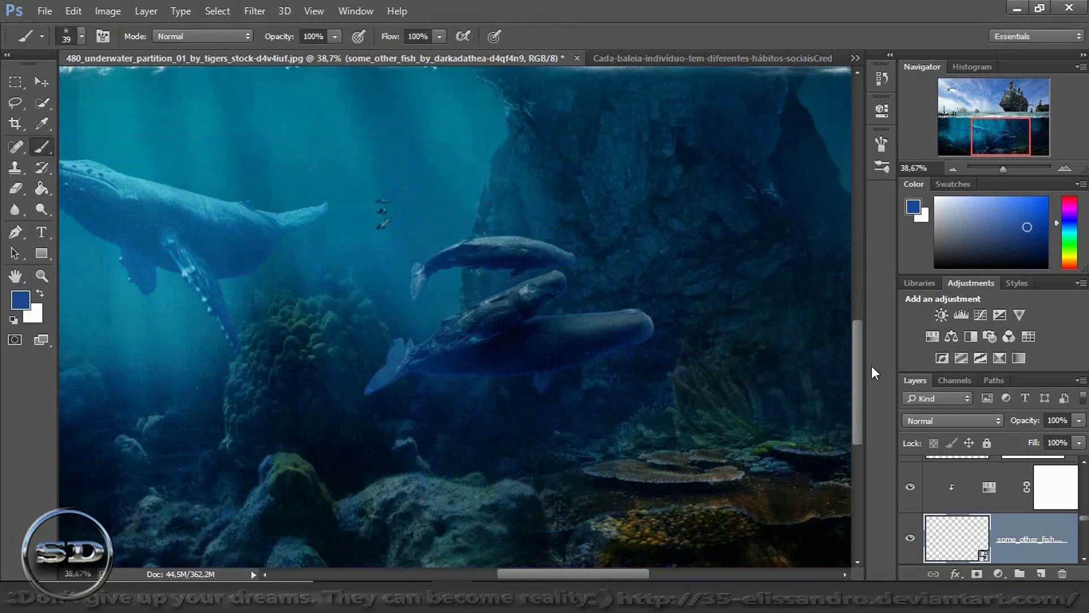
- Fade the small fish layer to 60% fill and check it close up before zooming out
left_click_drag(1040, 446, 1006, 450)
left_click_drag(1003, 451, 1002, 451)
left_click_drag(1005, 166, 992, 129)
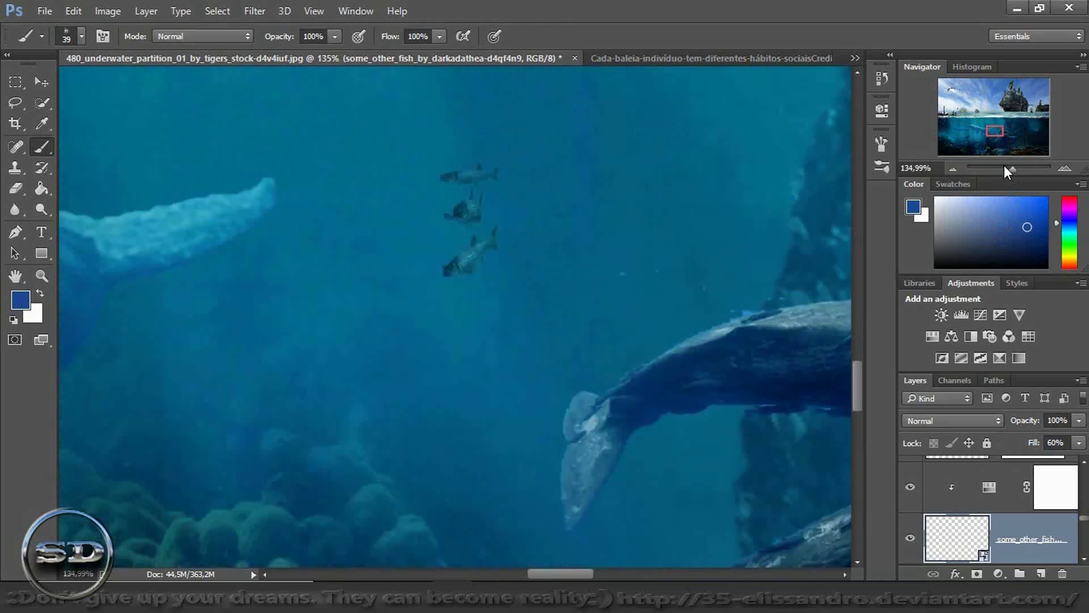
left_click_drag(1013, 168, 999, 168)
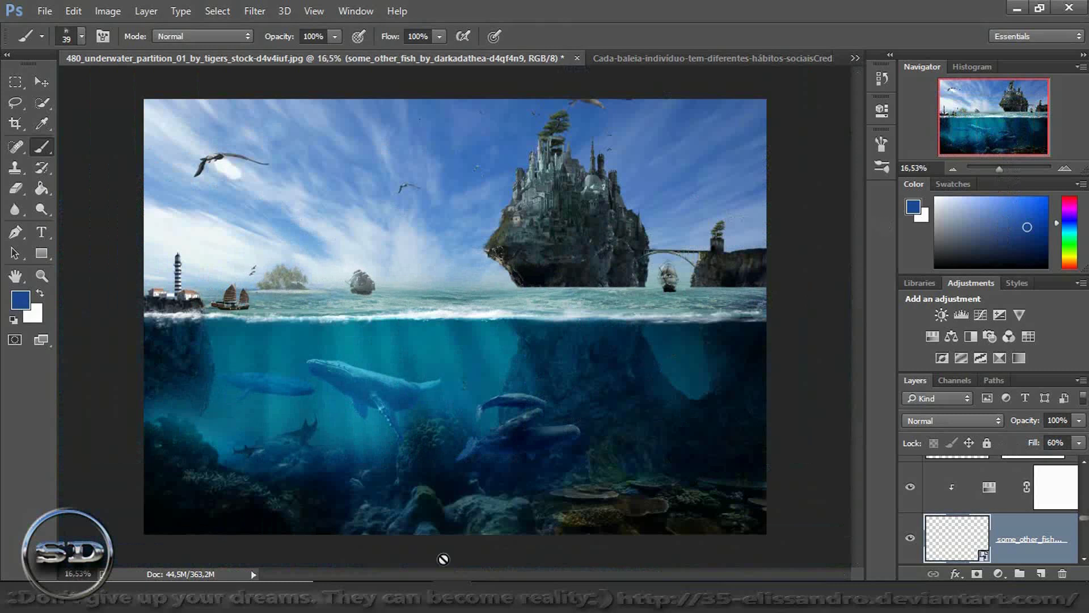
key("ctrl+t")
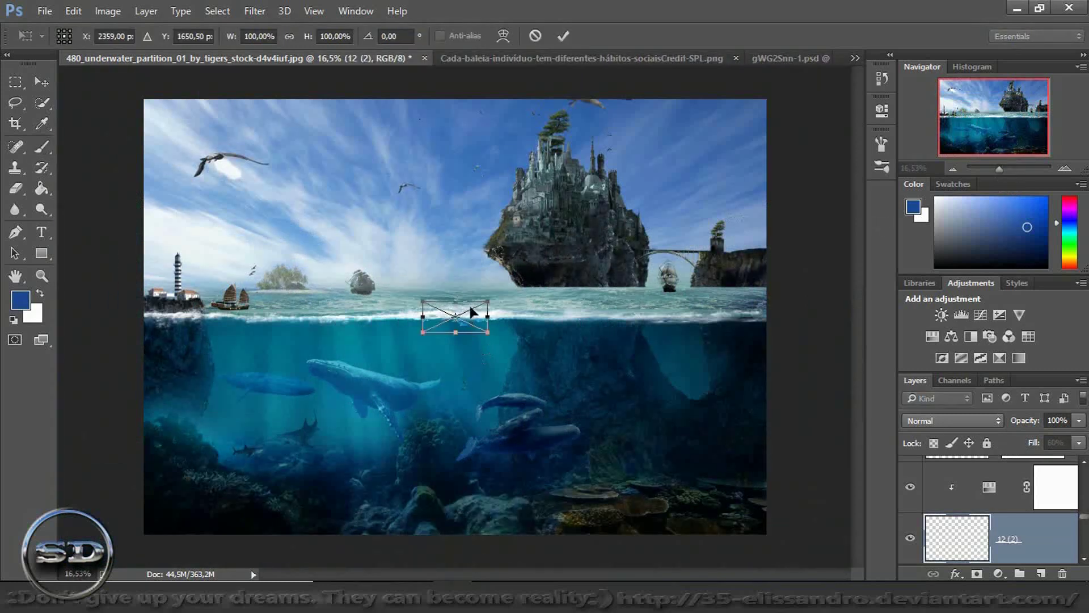
- Move the 12 (2) colourful fish to the lower-left seabed, rotated -6.3°
left_click_drag(476, 321, 347, 510)
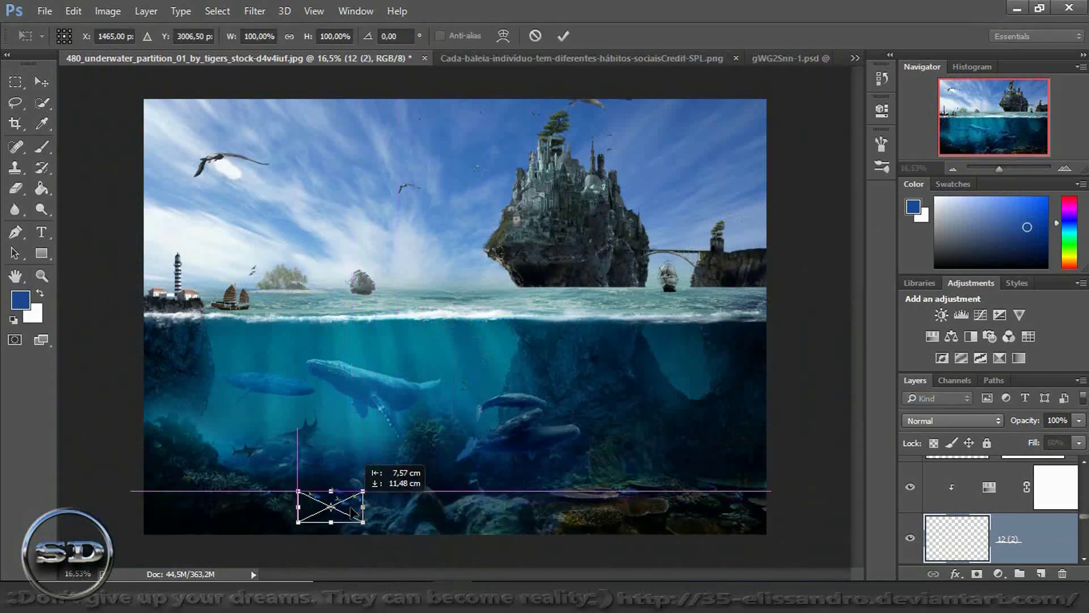
mouse_move(347, 511)
left_mouse_down()
mouse_move(339, 517)
mouse_move(363, 487)
left_mouse_up()
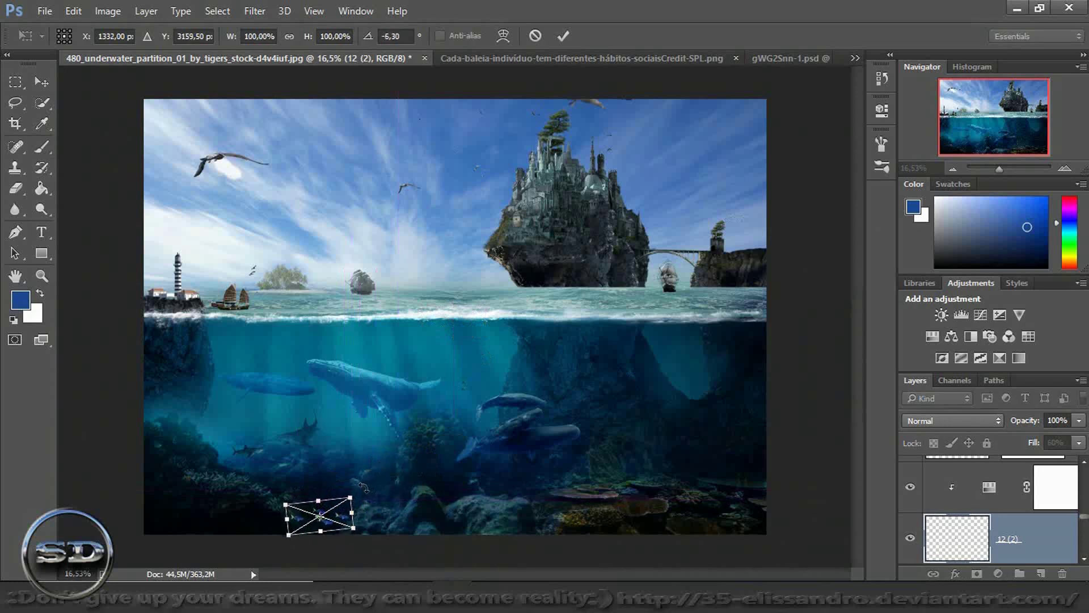
left_click(563, 36)
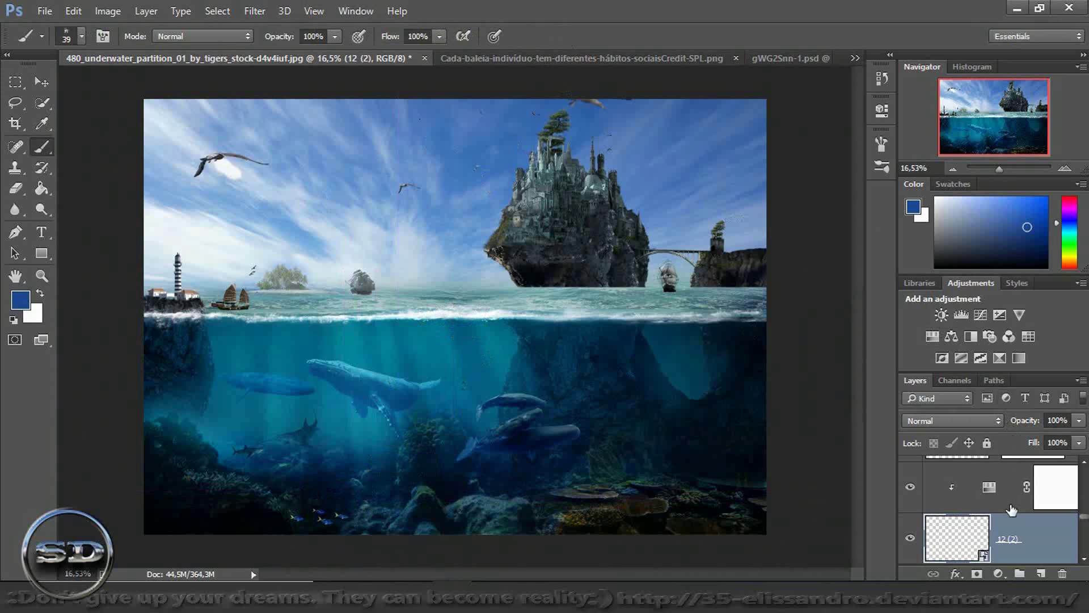
- Select and show the 12 (2) layer, then lower its opacity to 79%
left_click_drag(1086, 520, 1086, 523)
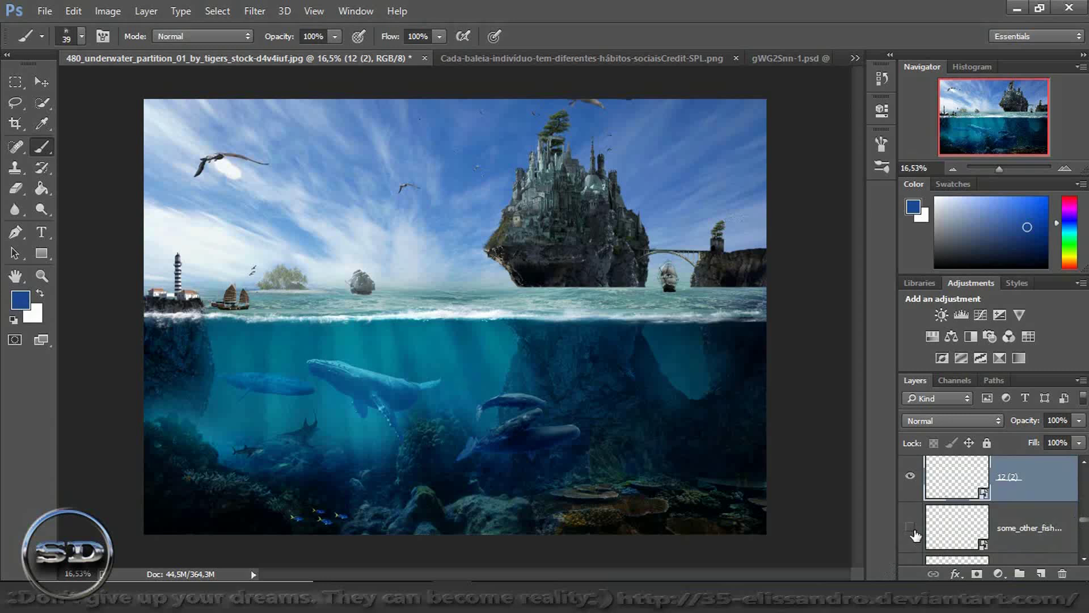
left_click(942, 530)
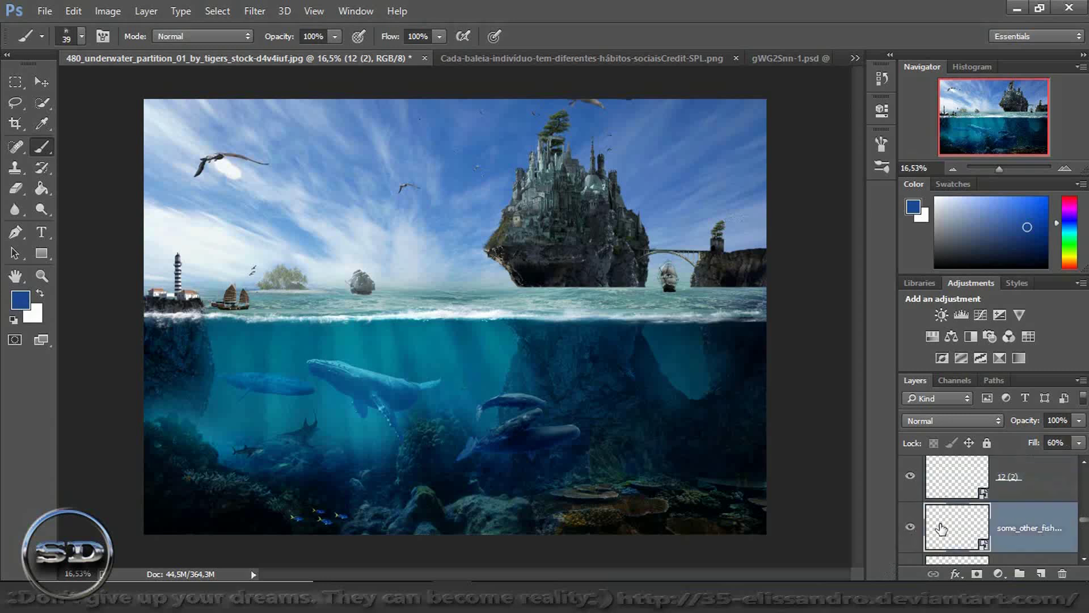
left_click(941, 470)
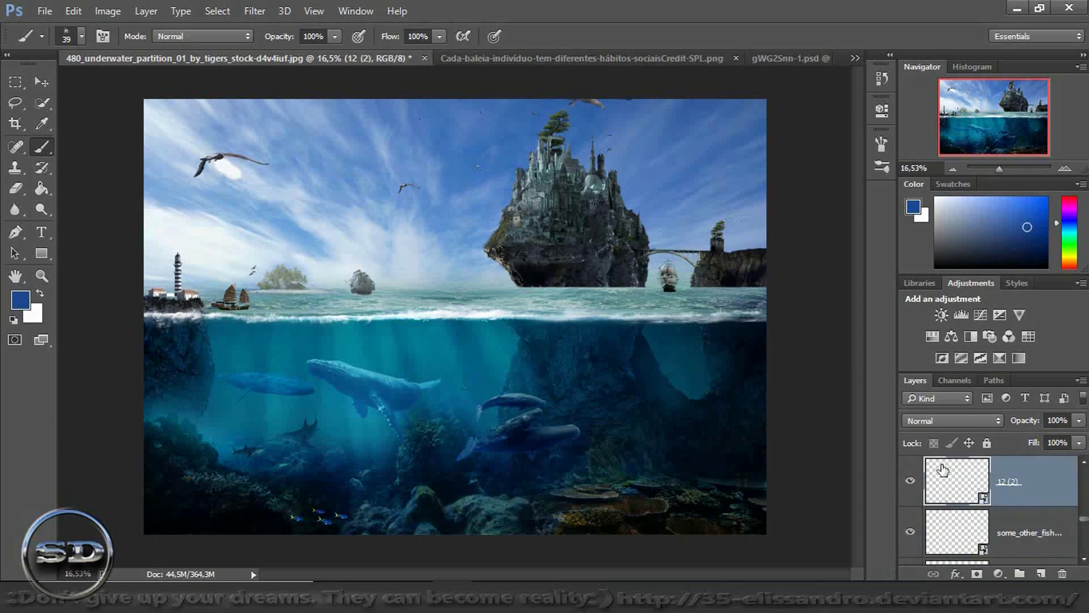
left_click(911, 481)
left_click_drag(1021, 423, 1004, 428)
- Move the red fish into the lower-right water, scale them down proportionally, and lower their Fill
key("ctrl+t")
left_click_drag(496, 318, 734, 408)
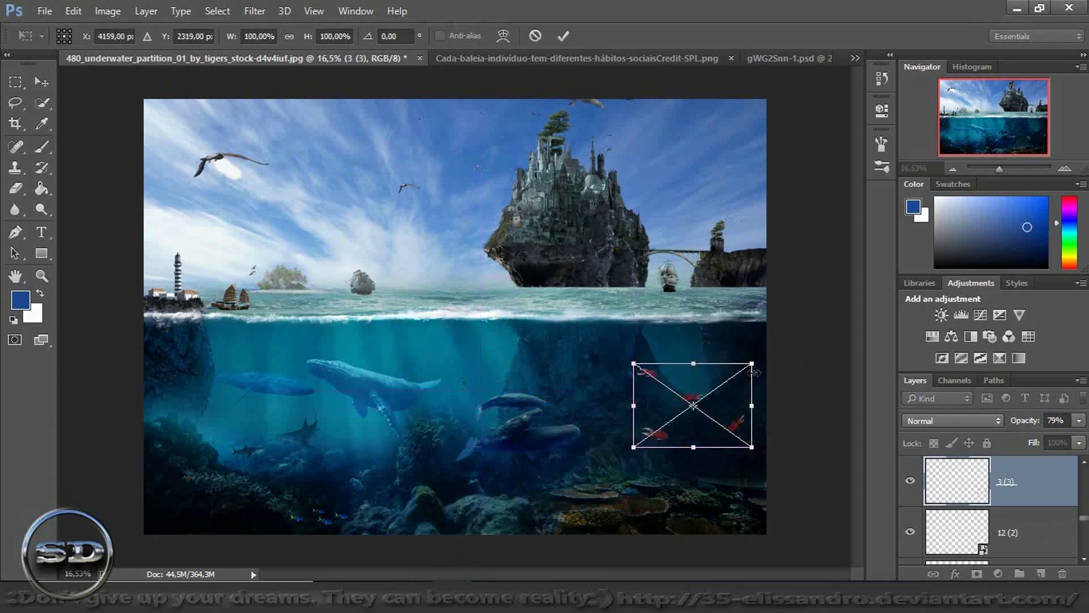
left_click_drag(753, 363, 666, 427)
left_click(285, 36)
left_click(564, 36)
key("b")
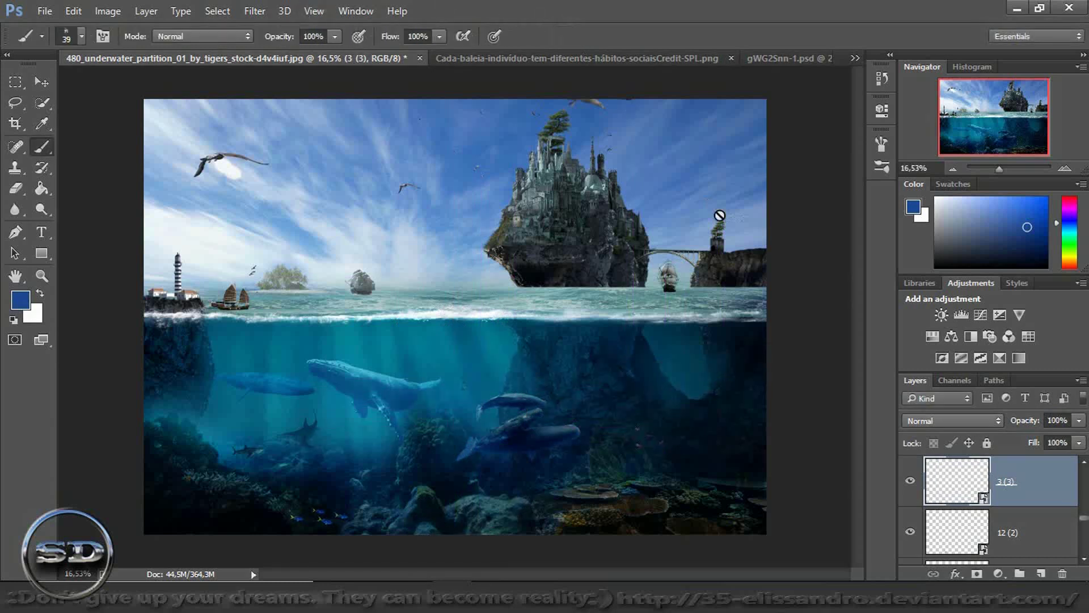
left_click_drag(1038, 447, 1021, 449)
- Drag in the clownfish image, place it at the bottom-left corner, and fade its Fill to 74%
left_click_drag(483, 578, 713, 366)
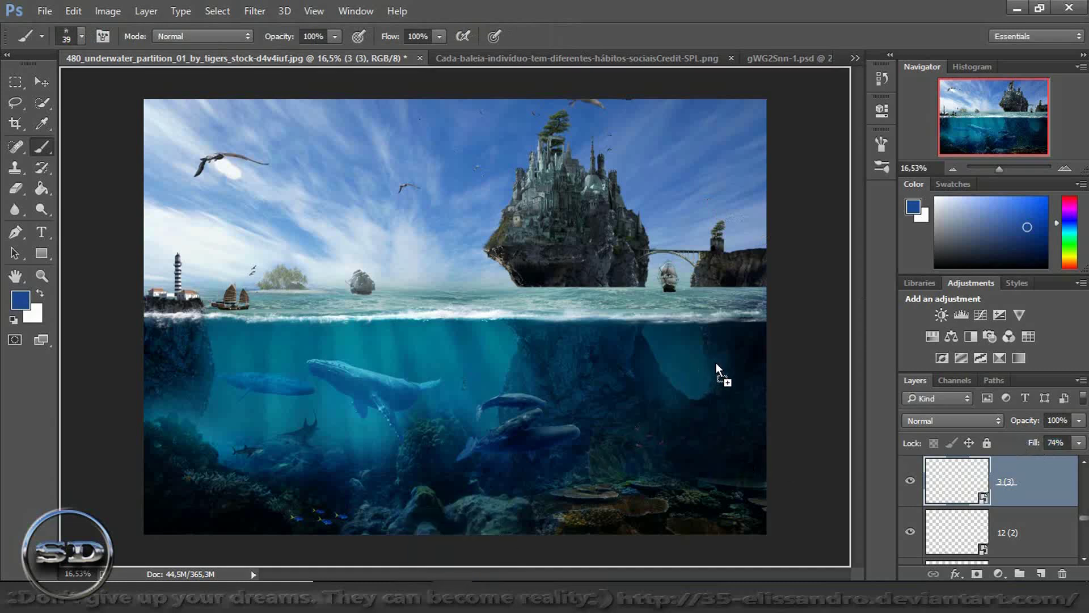
left_click_drag(702, 435, 309, 471)
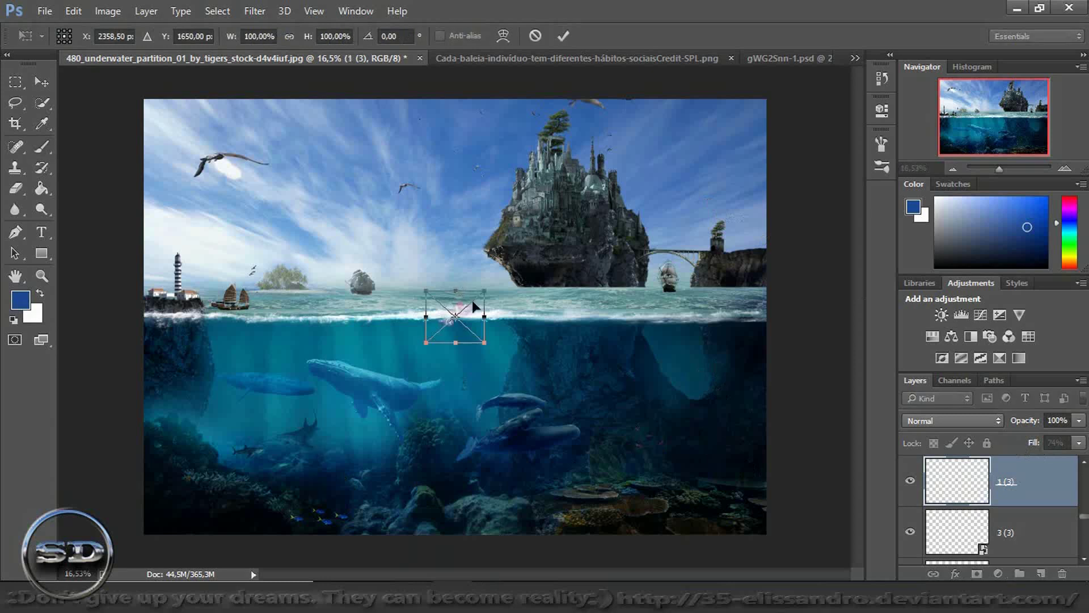
left_click_drag(470, 322, 189, 521)
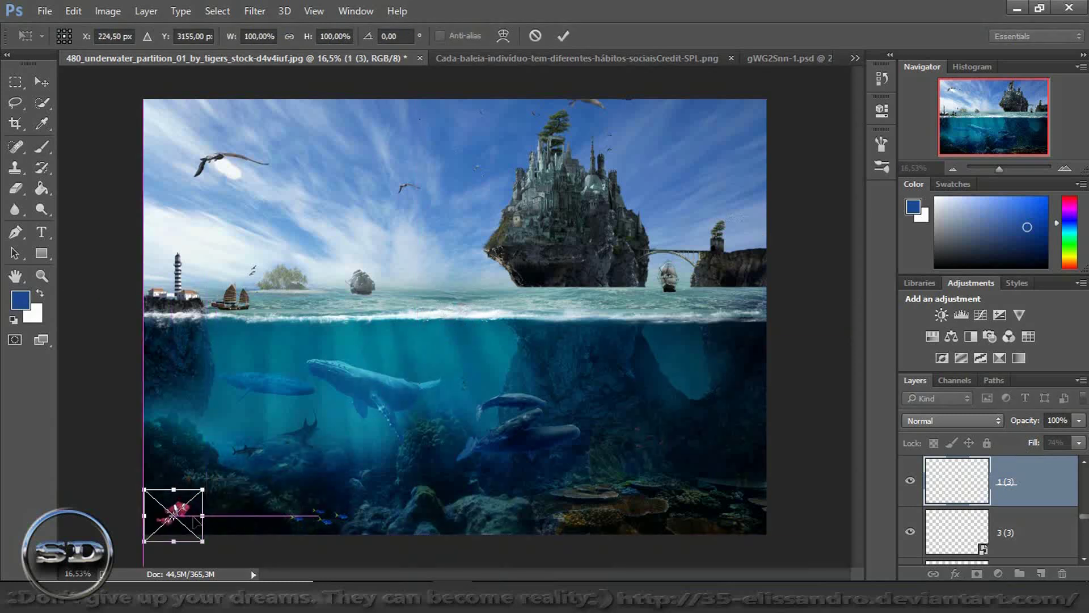
left_click(570, 39)
key("b")
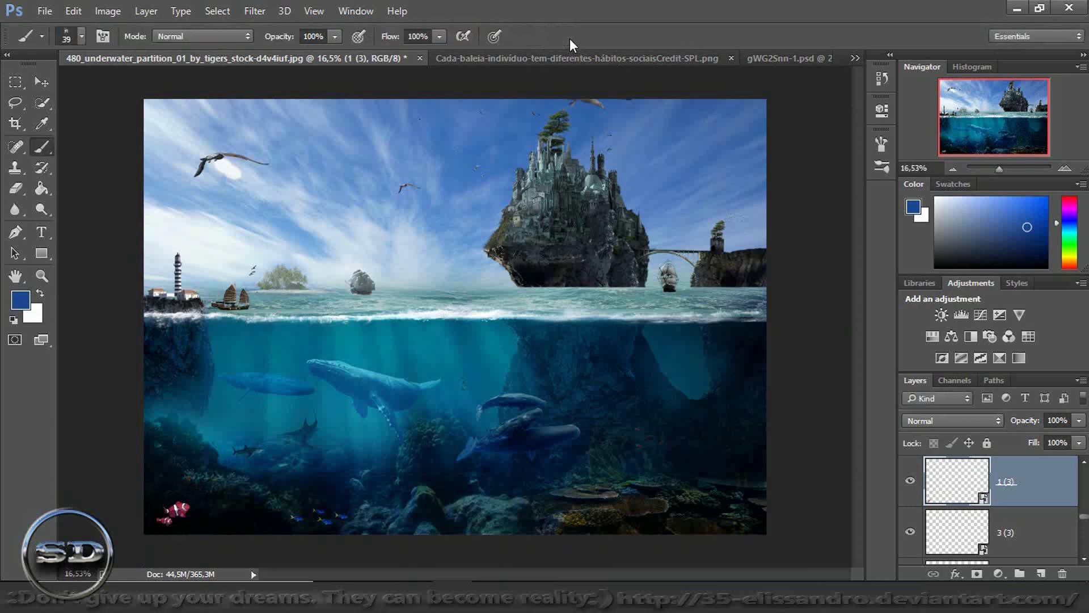
left_click_drag(1035, 447, 1015, 453)
left_click_drag(1087, 521, 1064, 481)
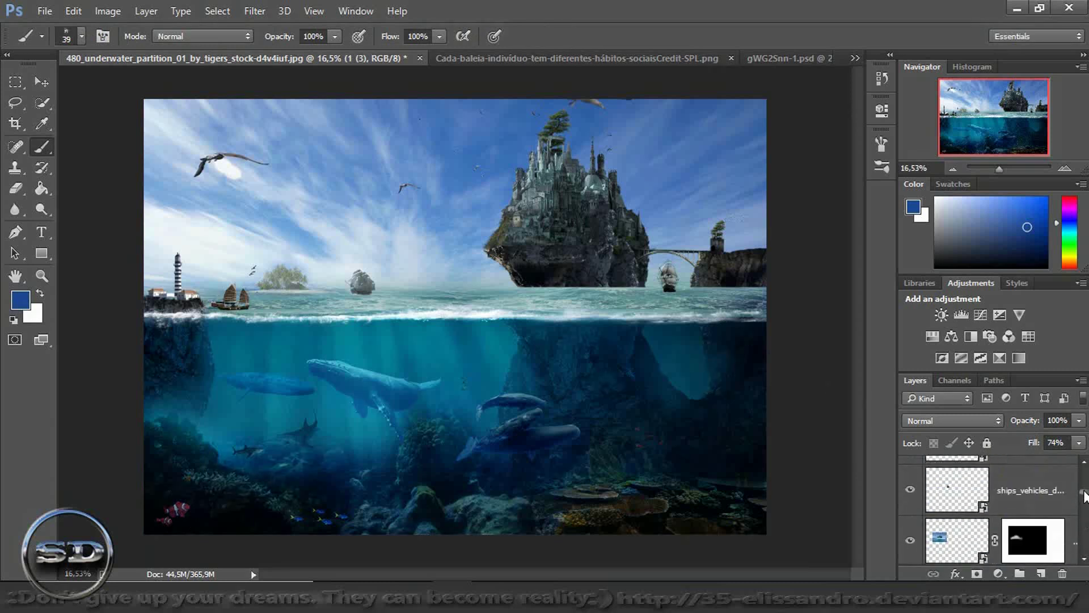
- Add a new empty layer above the birds layer and make white the foreground colour
left_click(1037, 487)
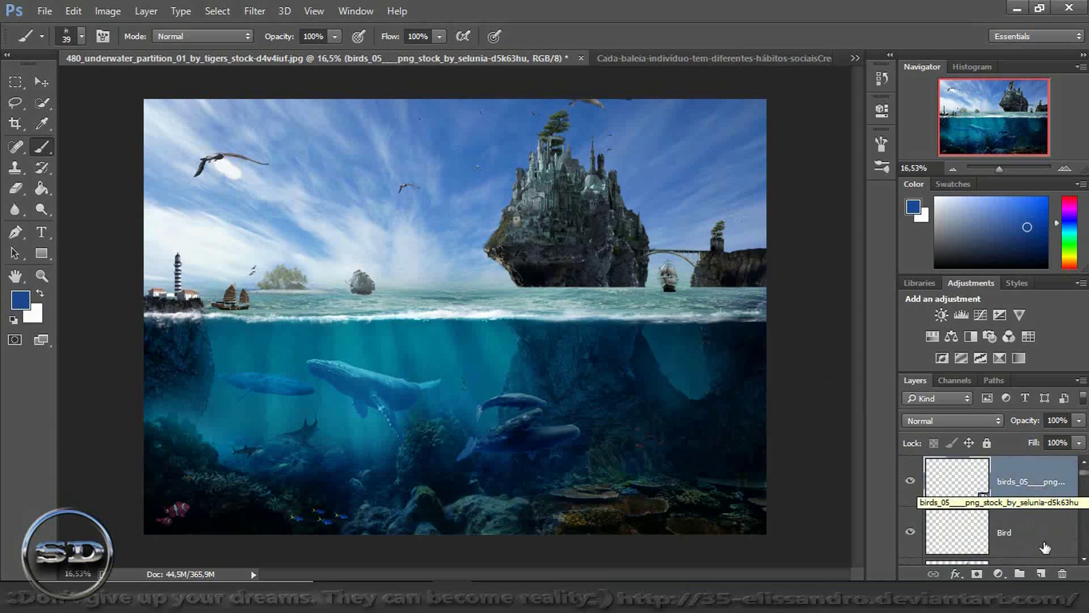
left_click(1042, 574)
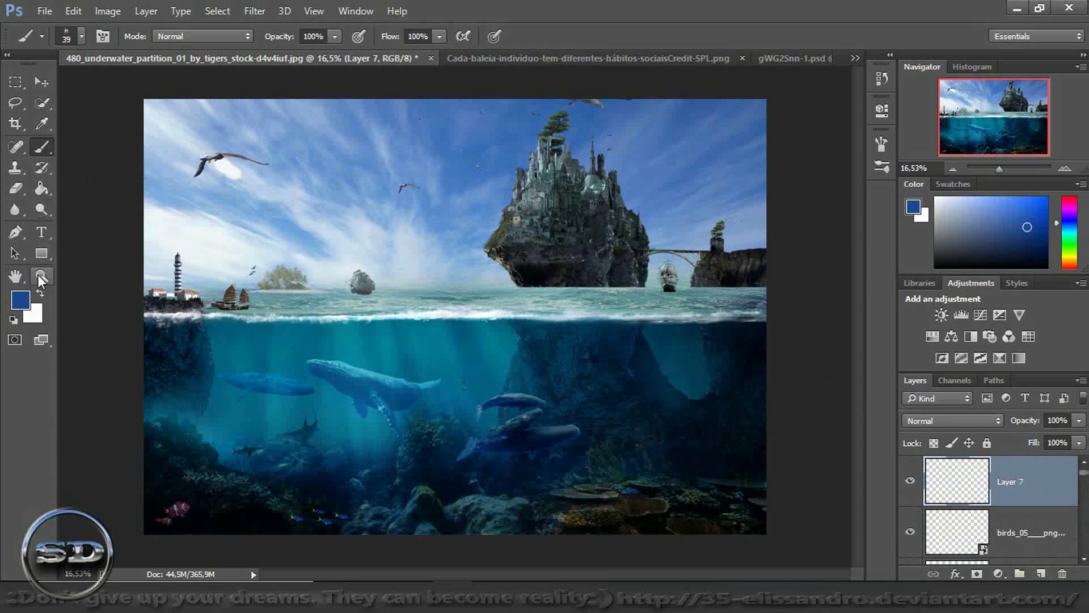
left_click(39, 295)
- Load an additional brush set and choose the 2500 px water-spray tip
right_click(306, 177)
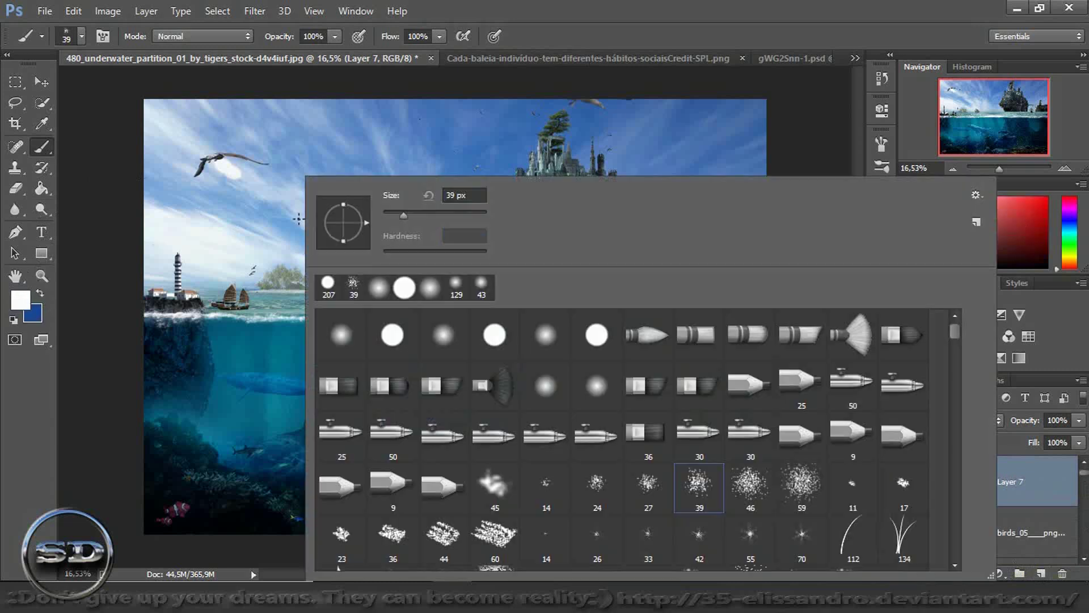
left_click(976, 195)
left_click(954, 324)
left_click_drag(954, 327, 959, 345)
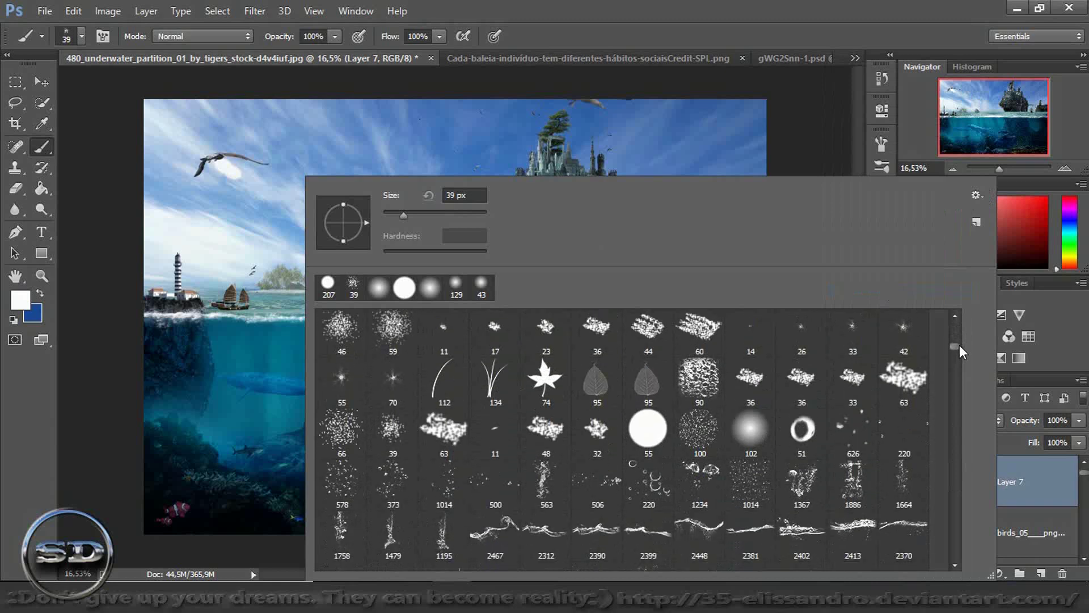
left_click_drag(959, 345, 959, 362)
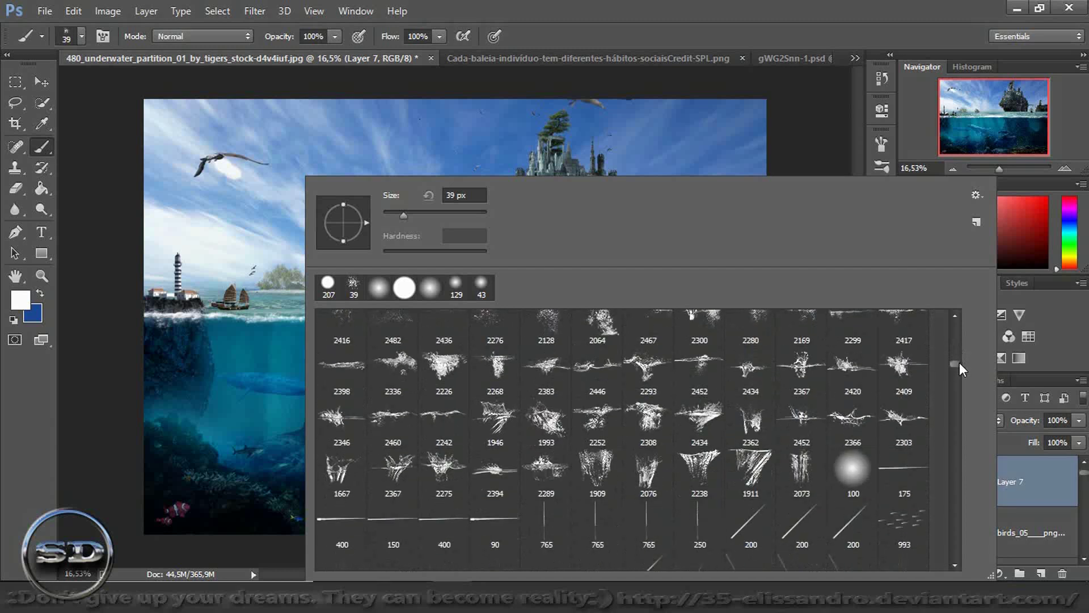
left_click_drag(959, 362, 961, 376)
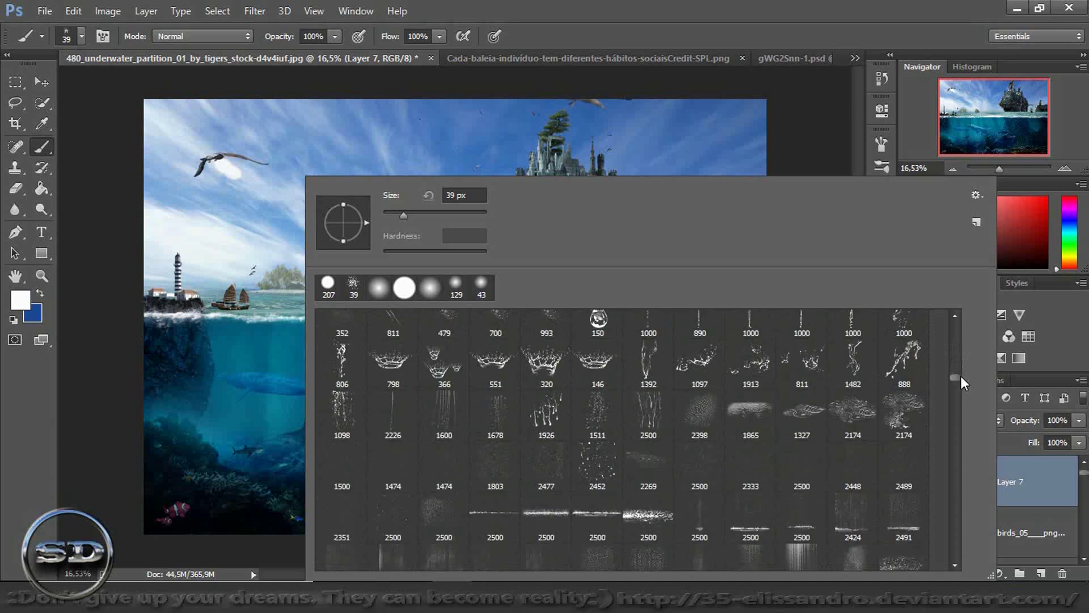
left_click(513, 521)
left_click(716, 7)
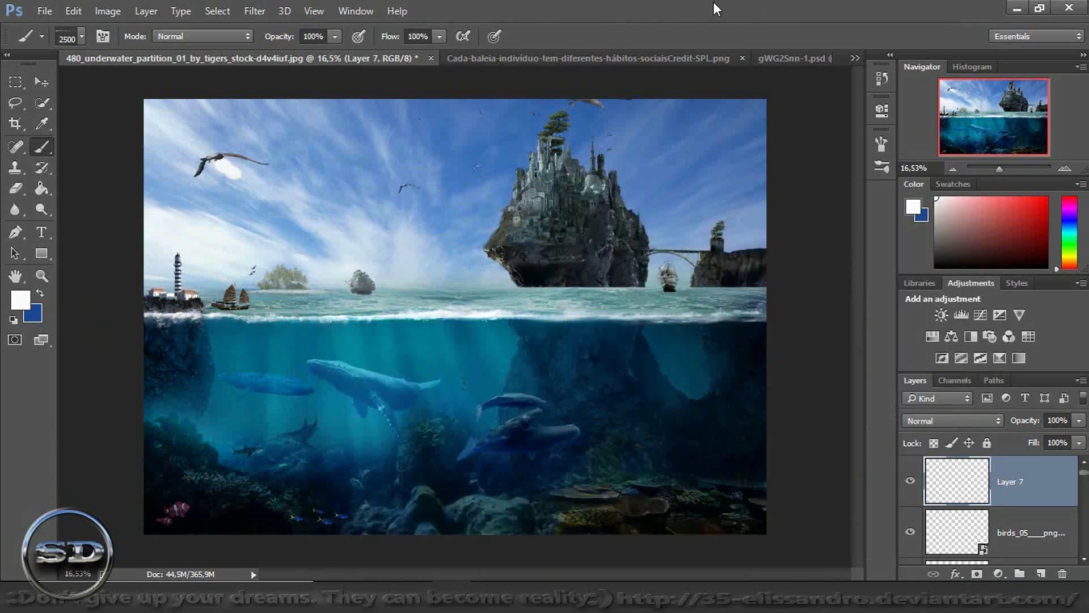
- Stamp white spray on Layer 7 along the castle rock's base with a ~1160 px brush, then shrink it to 947 px
left_click_drag(999, 169, 1010, 170)
key("ctrl+1")
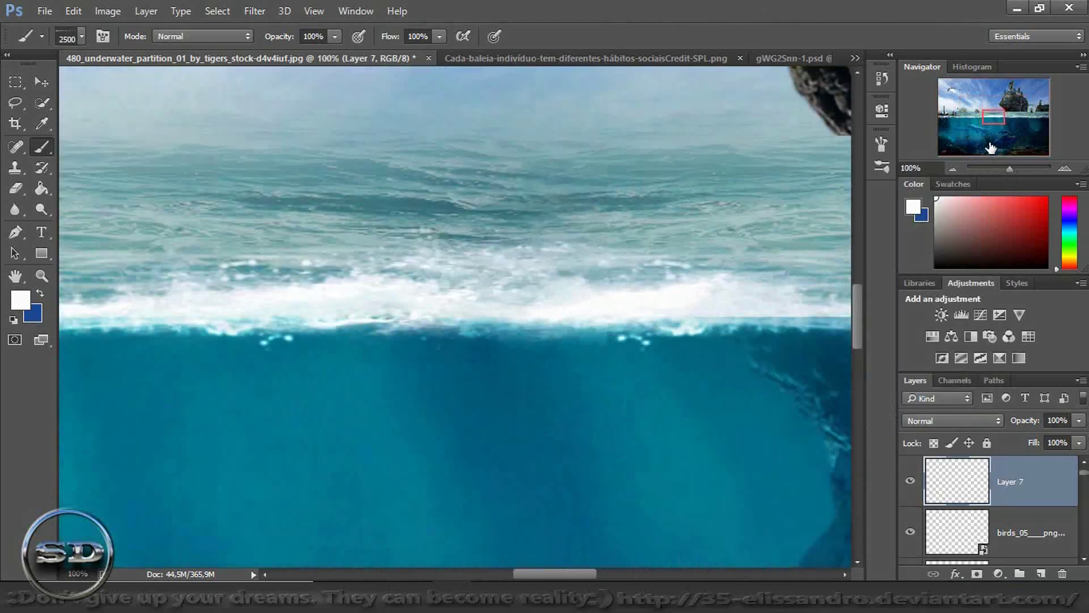
left_click_drag(977, 125, 1007, 119)
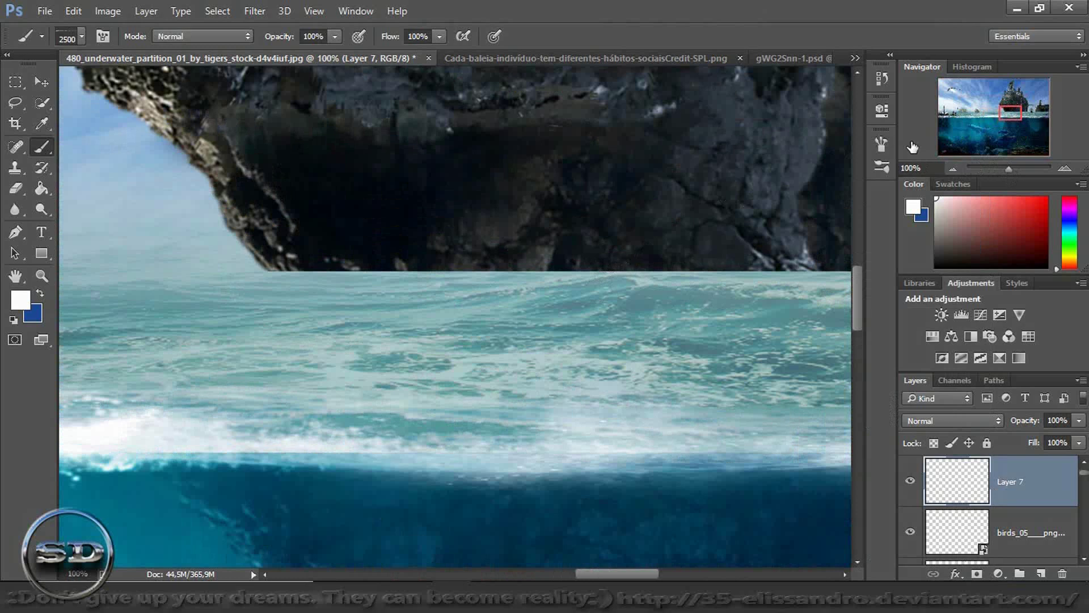
left_click_drag(1008, 173, 1004, 169)
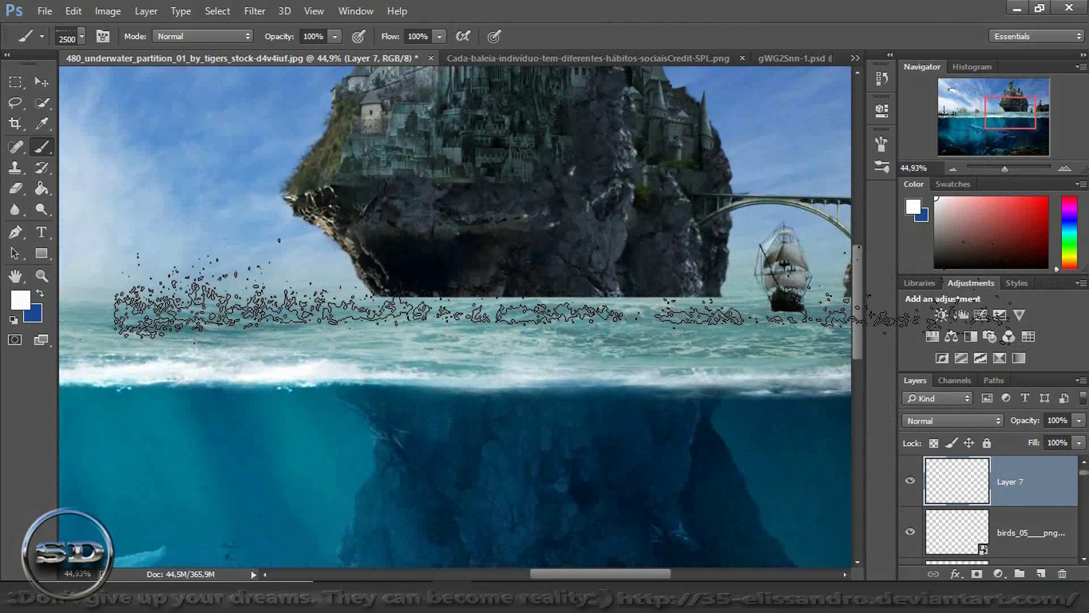
left_click_drag(536, 315, 372, 329)
left_click(564, 292)
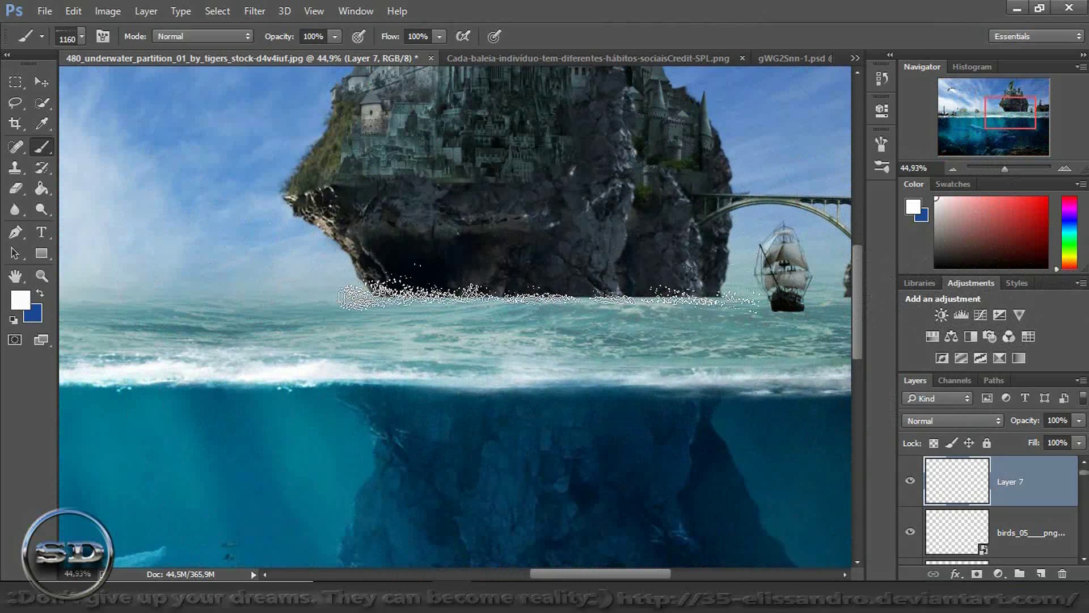
left_click_drag(557, 291, 529, 293)
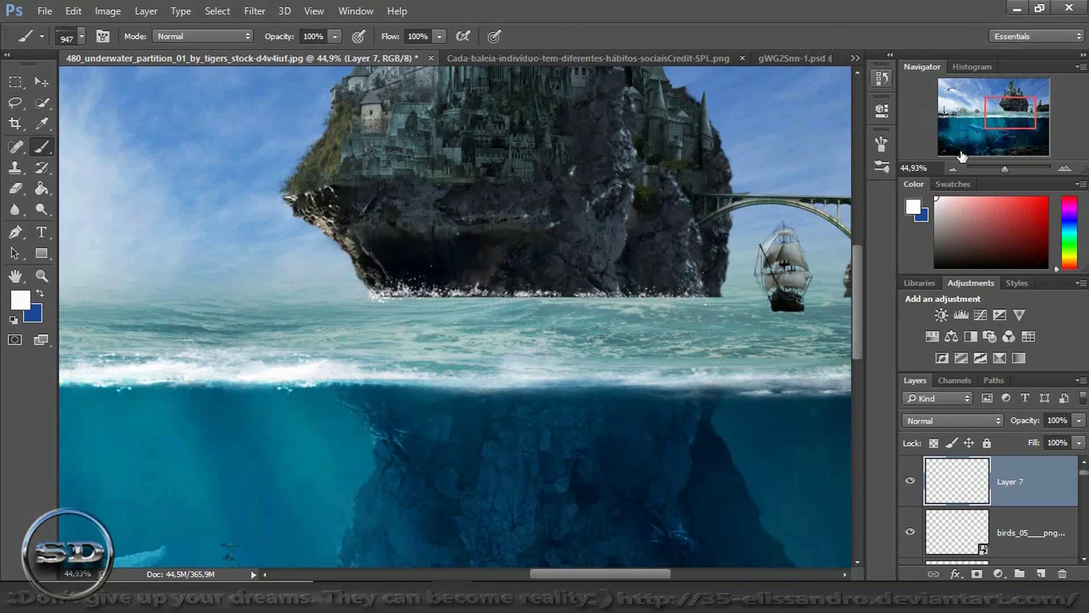
left_click_drag(1005, 168, 1009, 167)
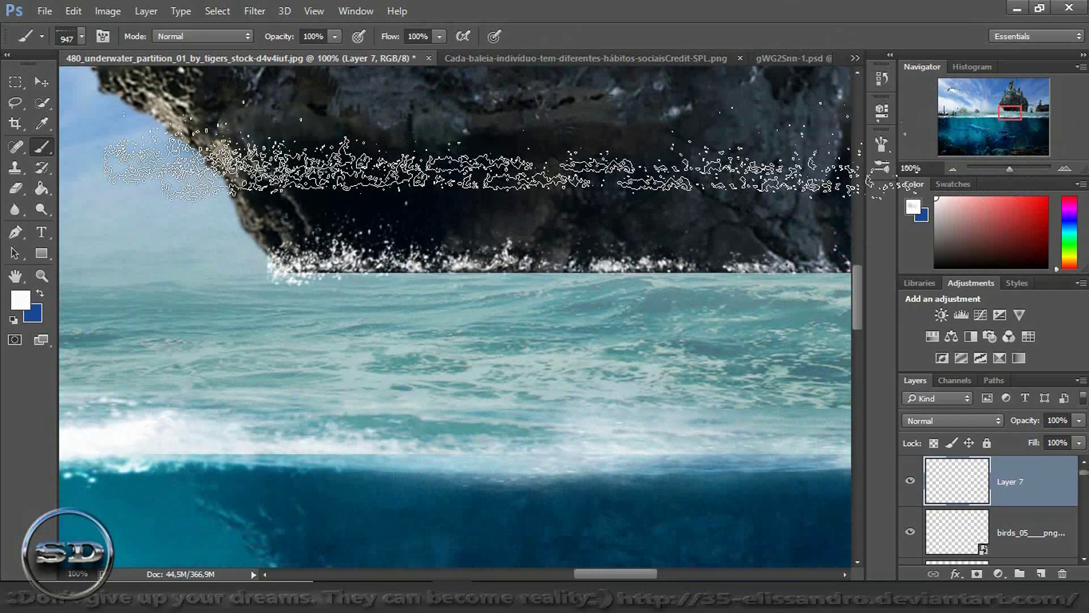
- Nudge the Layer 7 spray slightly down and stretch it wider to the right
key("v")
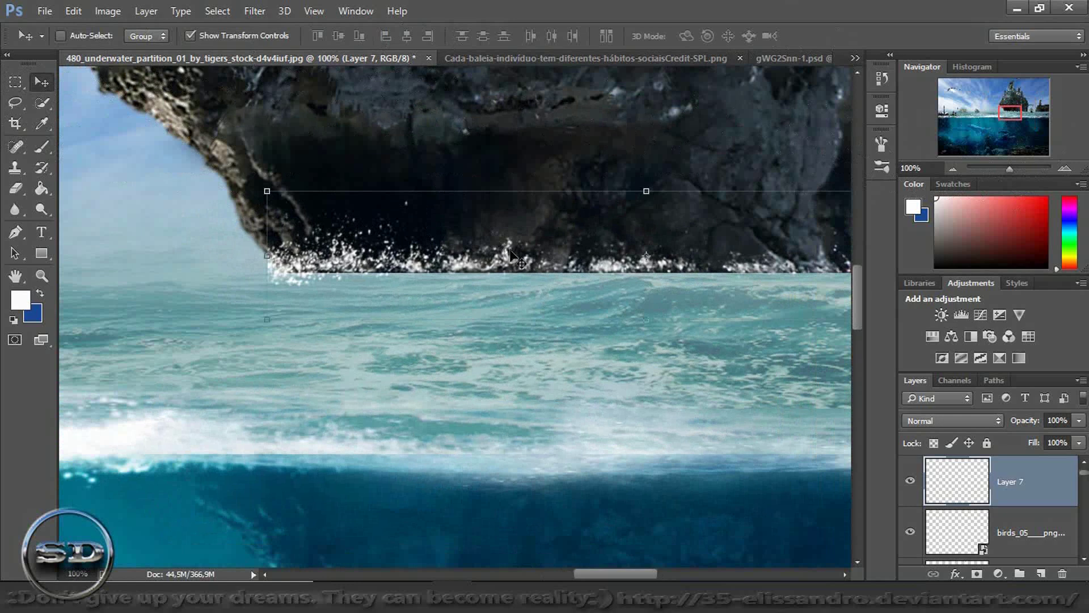
left_click_drag(513, 256, 514, 263)
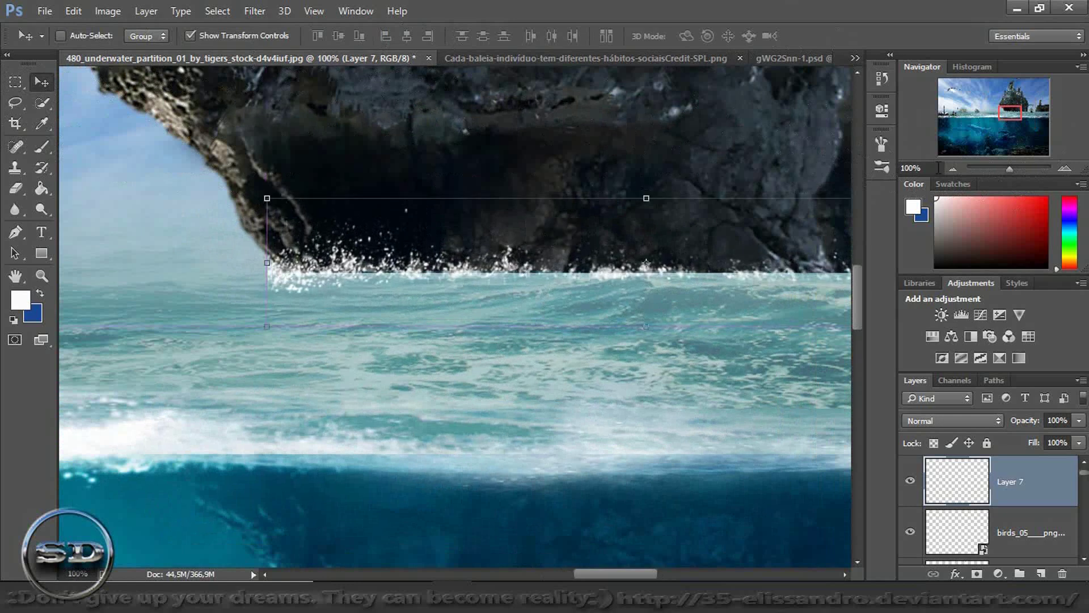
left_click_drag(1019, 102, 1033, 97)
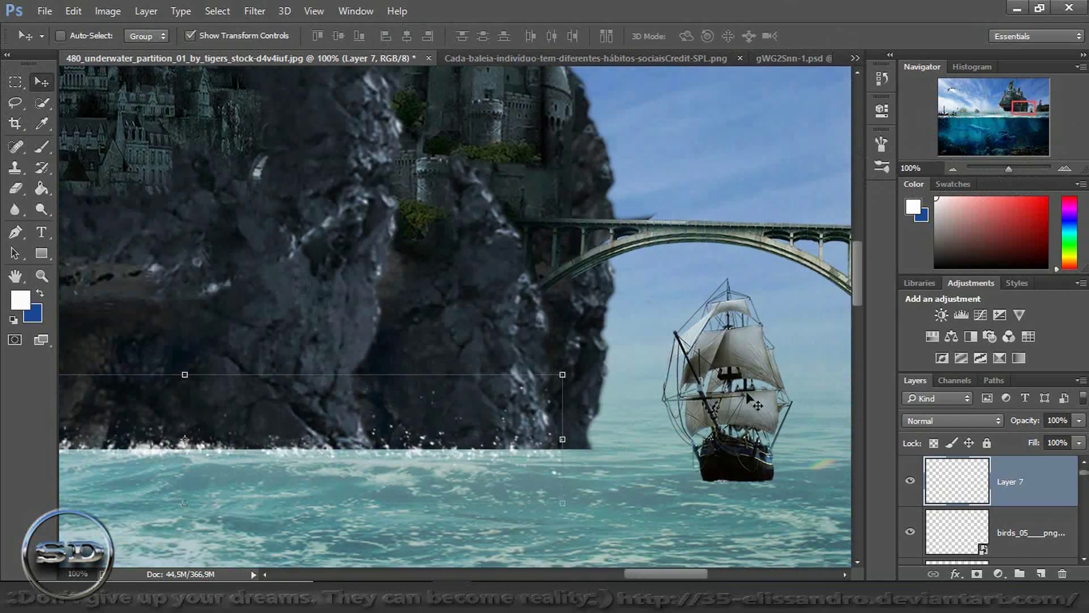
left_click_drag(563, 439, 603, 438)
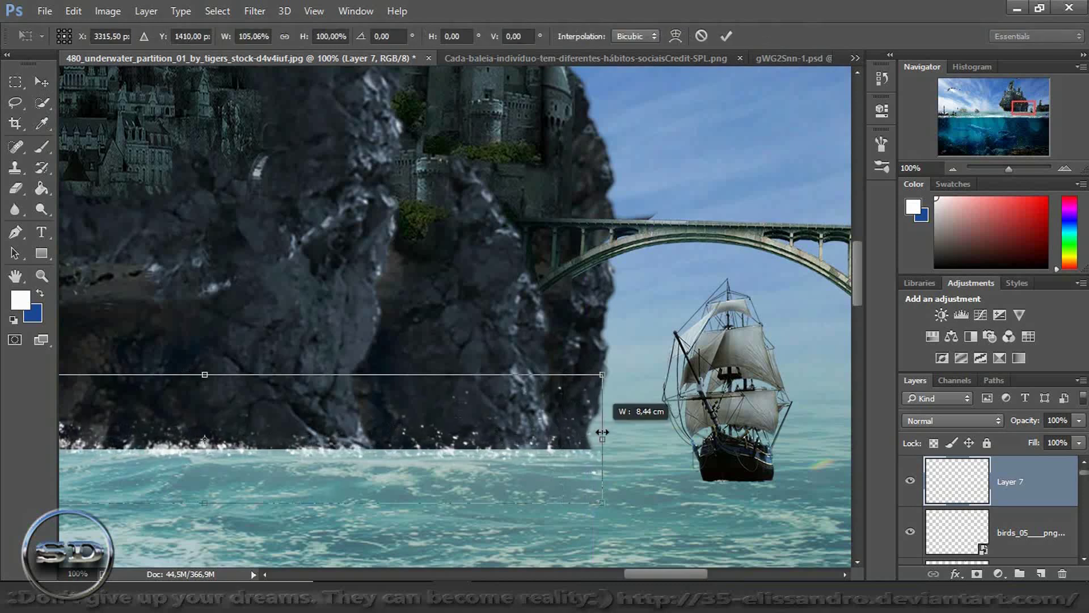
- Warp the spray so it slopes down and bends to follow the cliff's lower edge, and commit
right_click(493, 447)
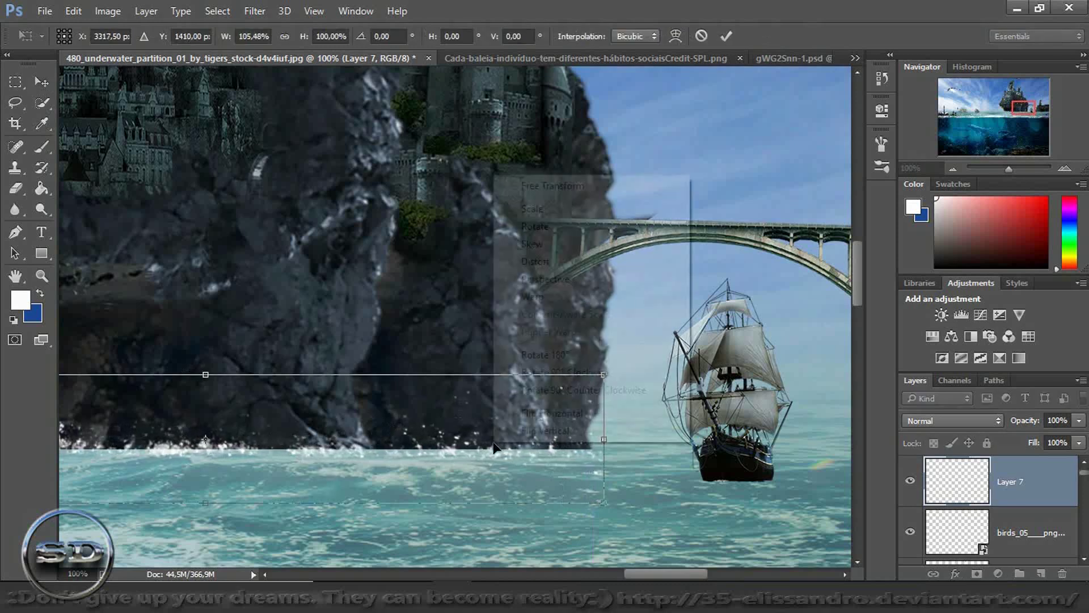
left_click(539, 291)
left_click_drag(522, 479, 520, 470)
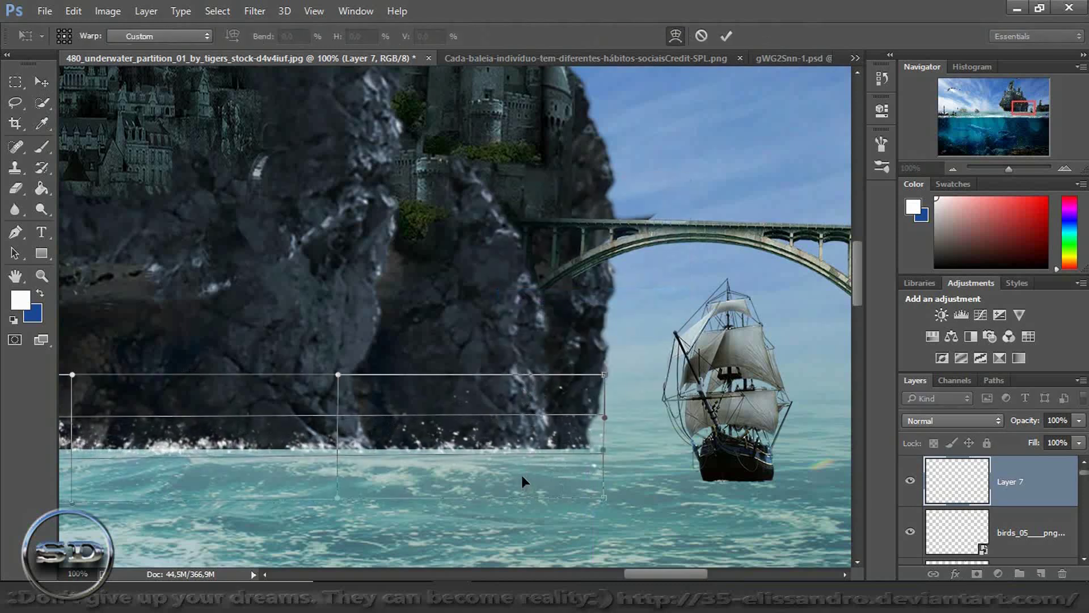
left_click_drag(536, 384, 538, 396)
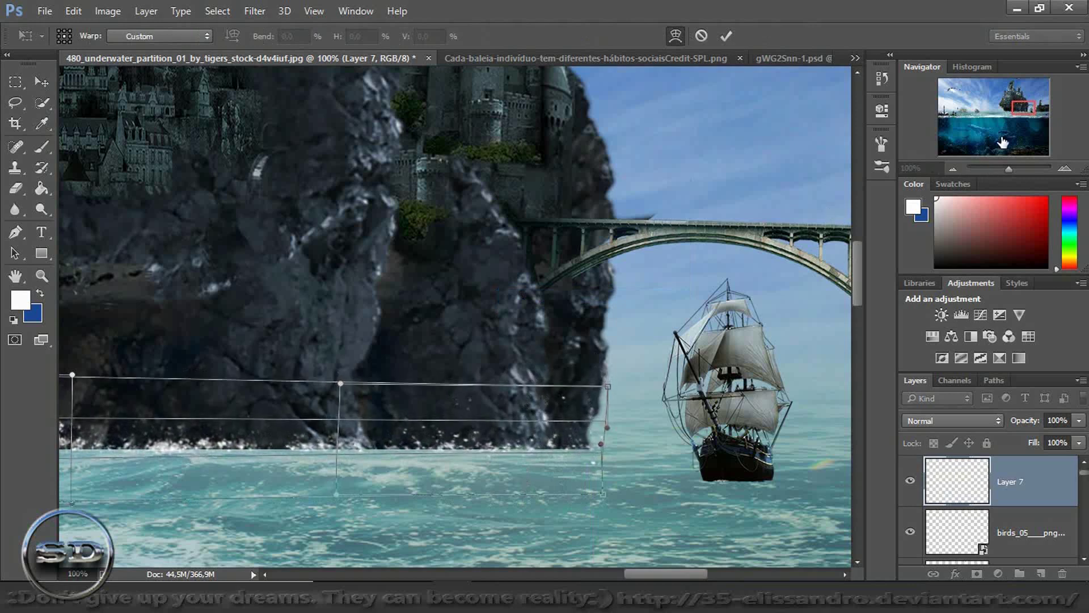
left_click_drag(1033, 111, 1010, 111)
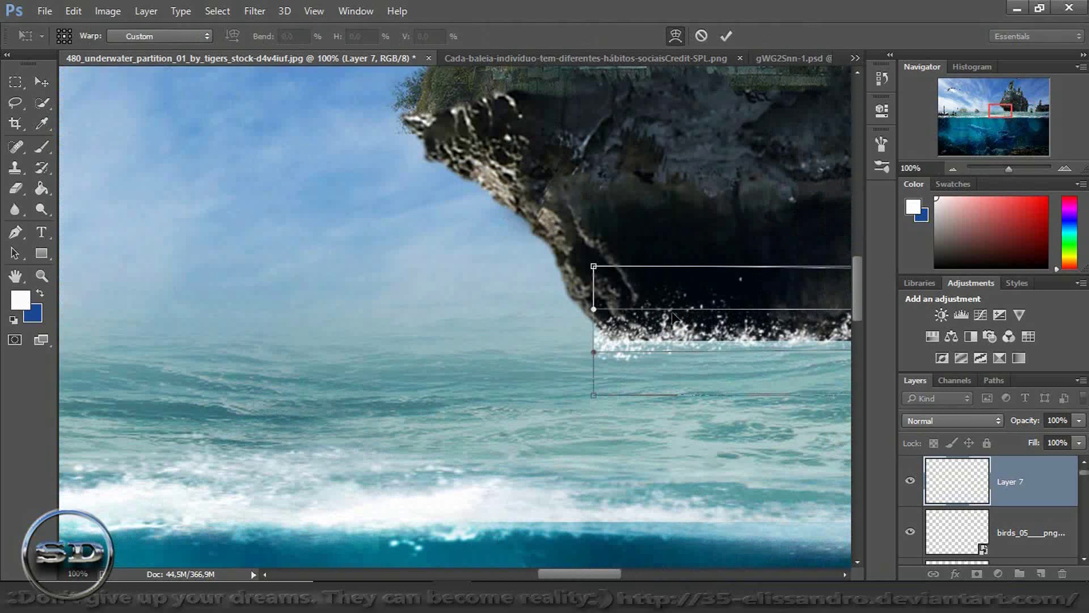
left_click_drag(622, 369, 622, 308)
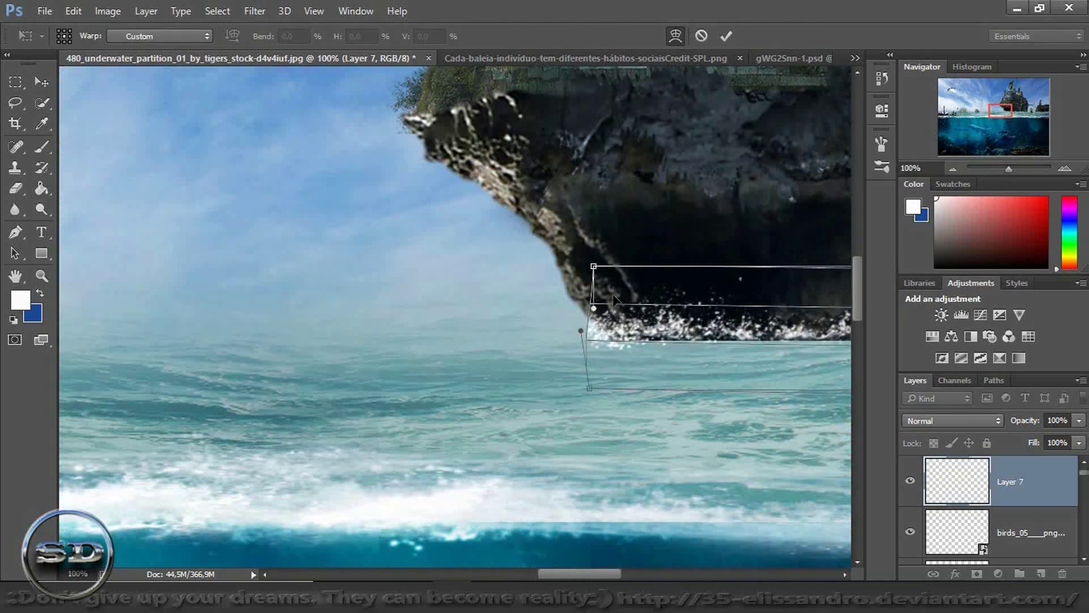
left_click(726, 37)
left_click_drag(983, 119, 1012, 159)
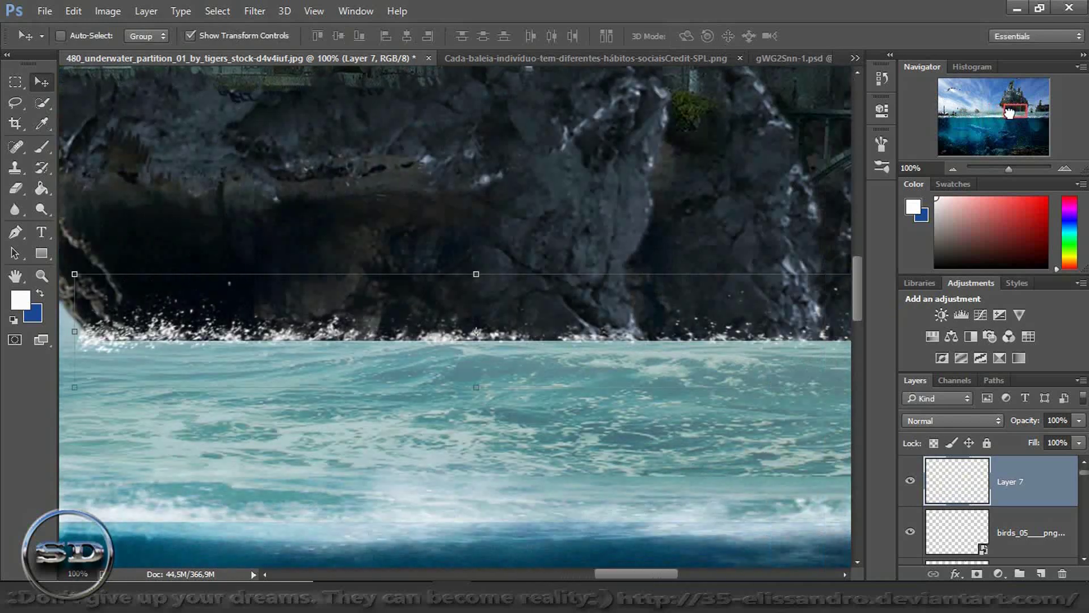
scroll(1087, 482, "down", 5)
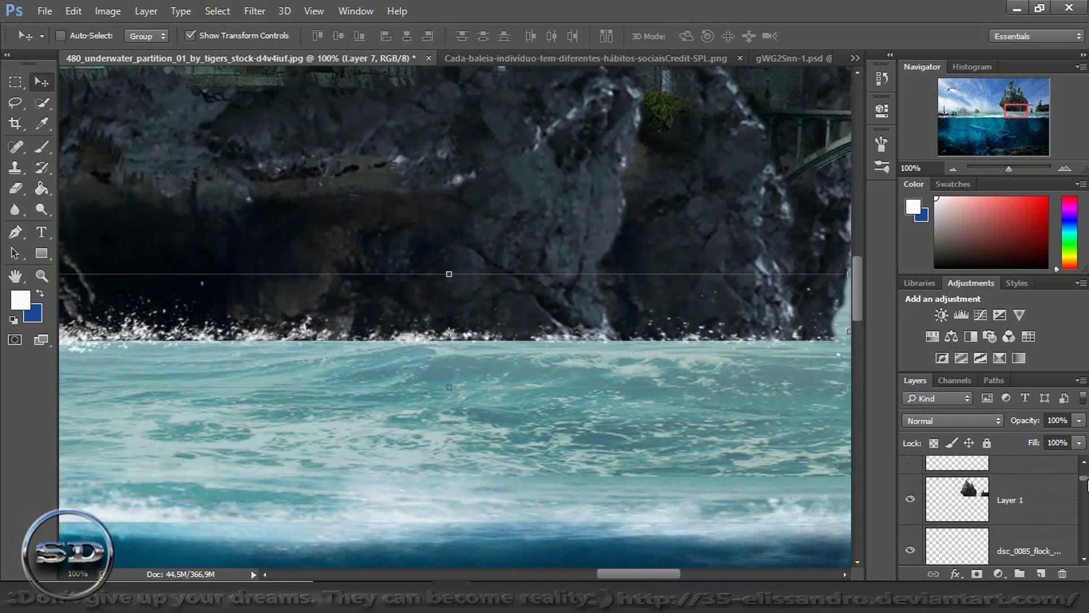
- Blur the rock/water seam on Layer 1 with a 51 px Blur brush
left_click(953, 498)
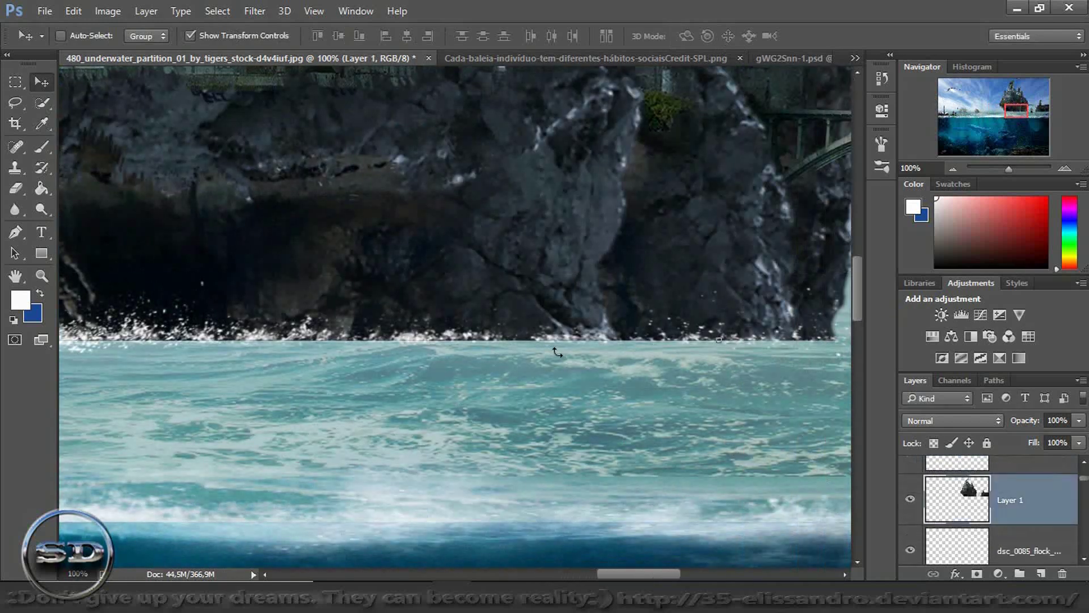
left_click(25, 209)
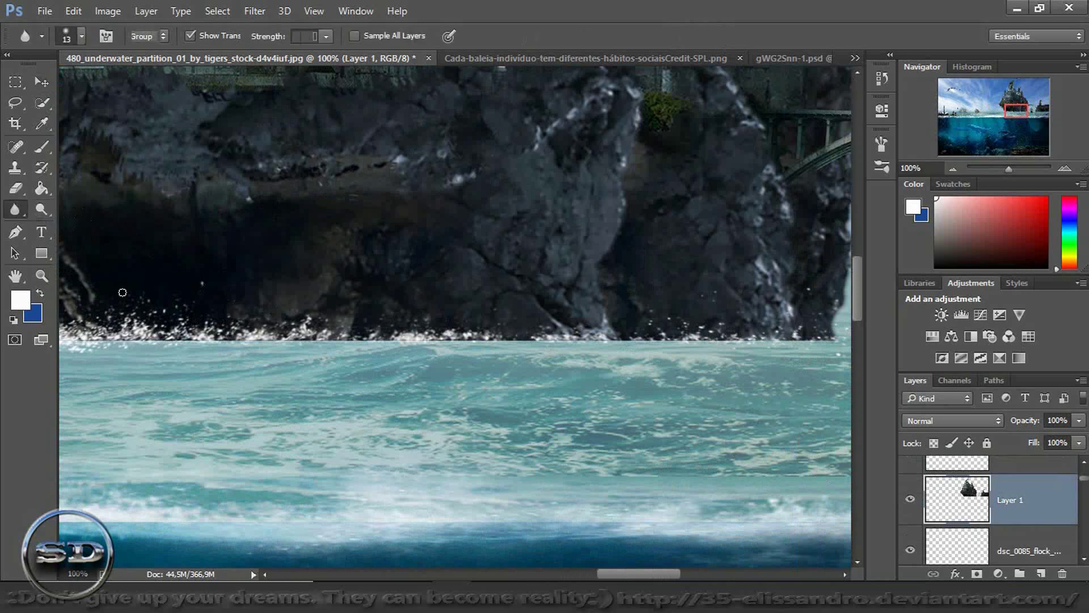
left_click_drag(182, 342, 204, 343)
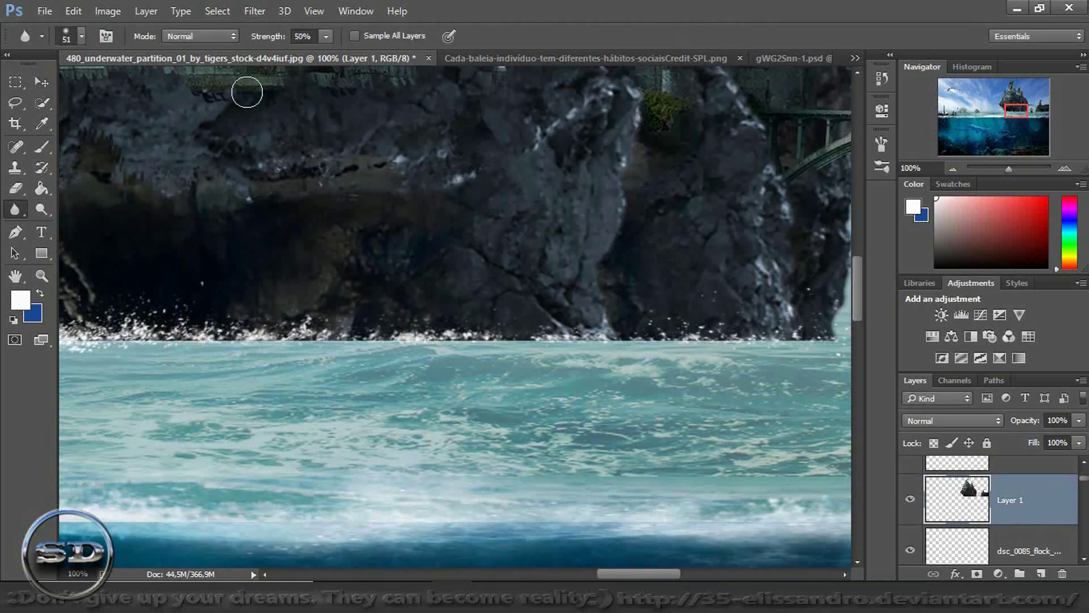
mouse_move(97, 335)
left_mouse_down()
mouse_move(395, 343)
mouse_move(400, 331)
left_mouse_up()
mouse_move(530, 326)
left_mouse_down()
mouse_move(499, 332)
mouse_move(586, 335)
left_mouse_up()
mouse_move(800, 339)
left_mouse_down()
mouse_move(845, 339)
mouse_move(649, 355)
mouse_move(549, 343)
mouse_move(250, 350)
left_mouse_up()
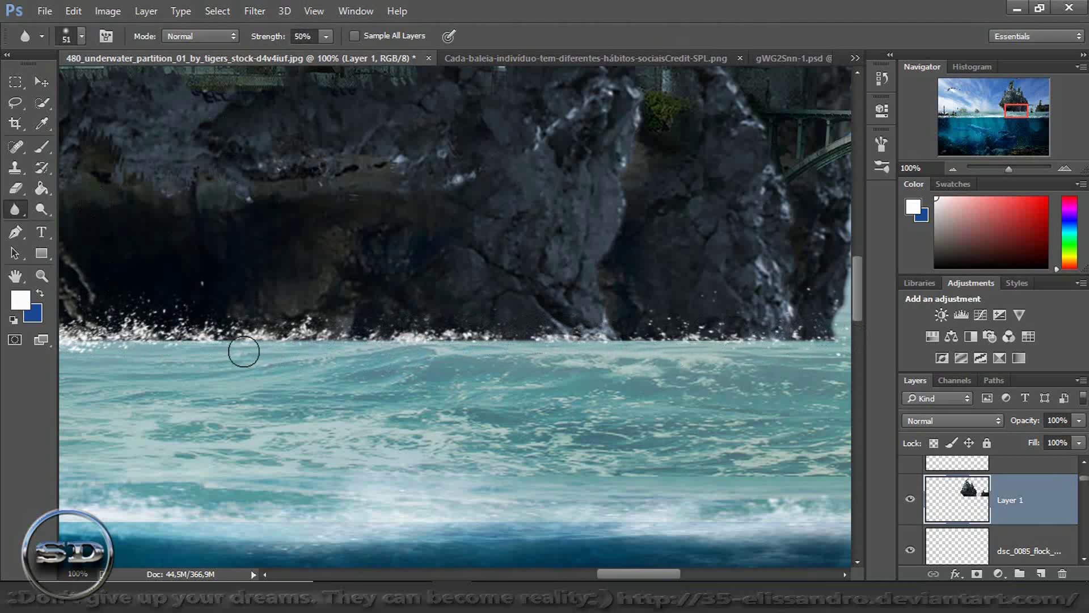
- Zoom out to 52.2% to review the castle cliff and bring up the brush tip list
left_click_drag(1004, 113, 1026, 112)
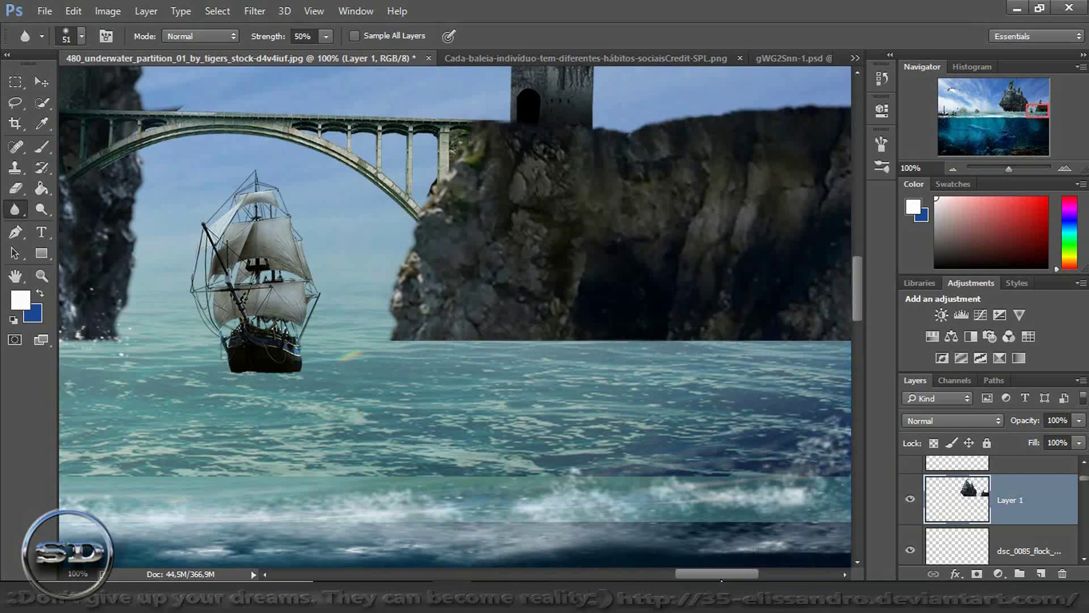
left_click_drag(1026, 112, 1033, 113)
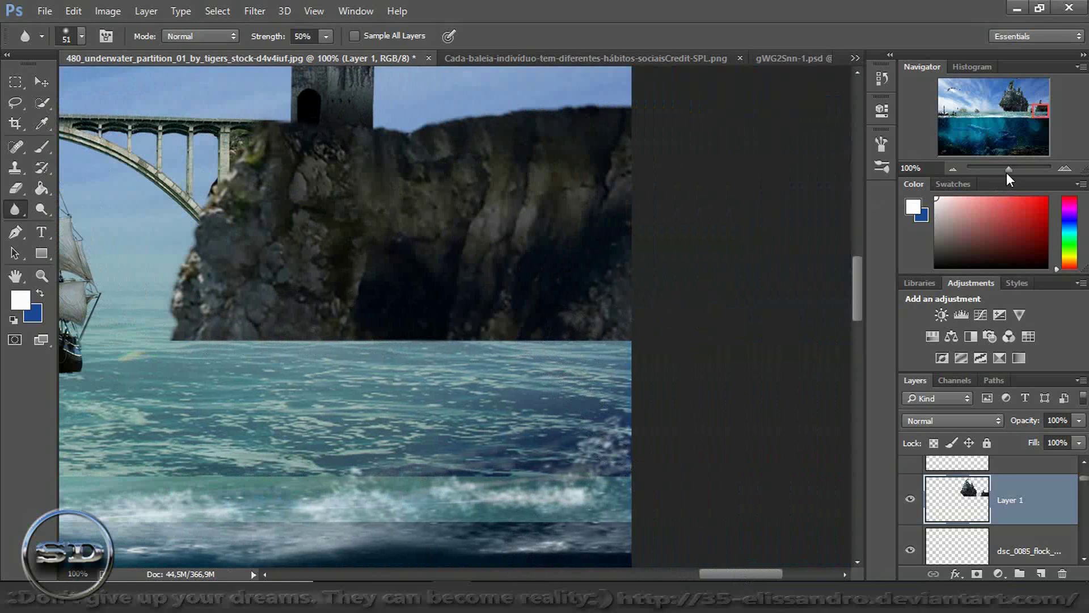
left_click_drag(1007, 173, 1008, 174)
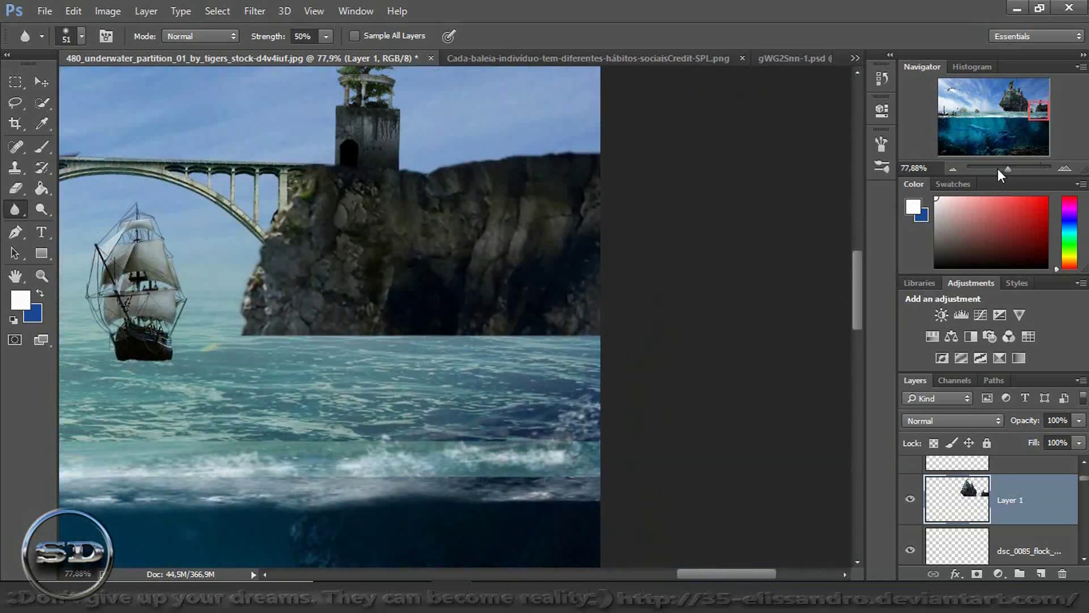
left_click_drag(999, 170, 1005, 170)
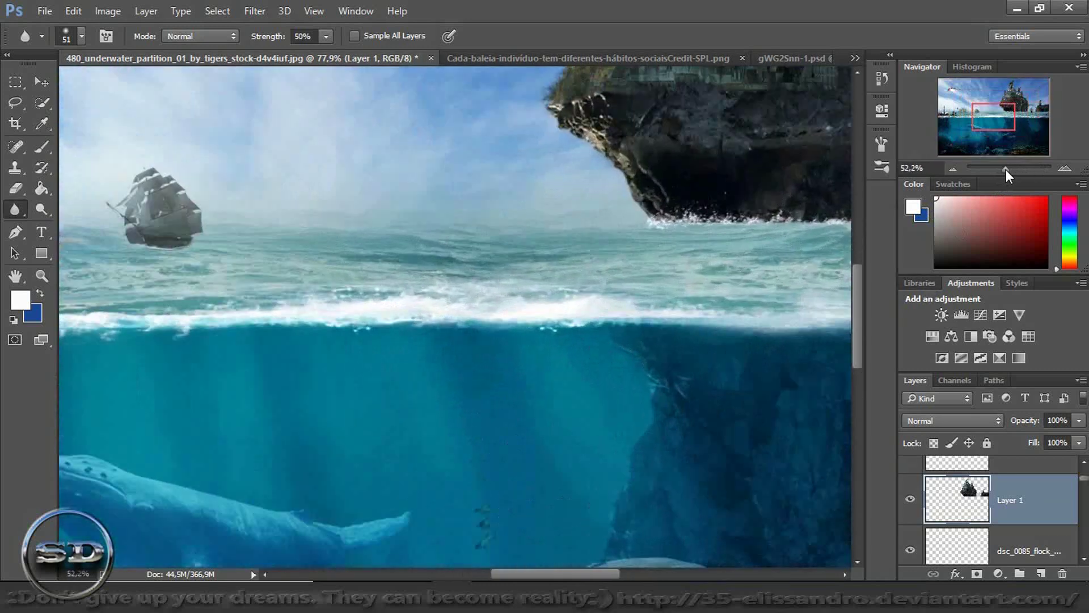
left_click_drag(992, 130, 1002, 120)
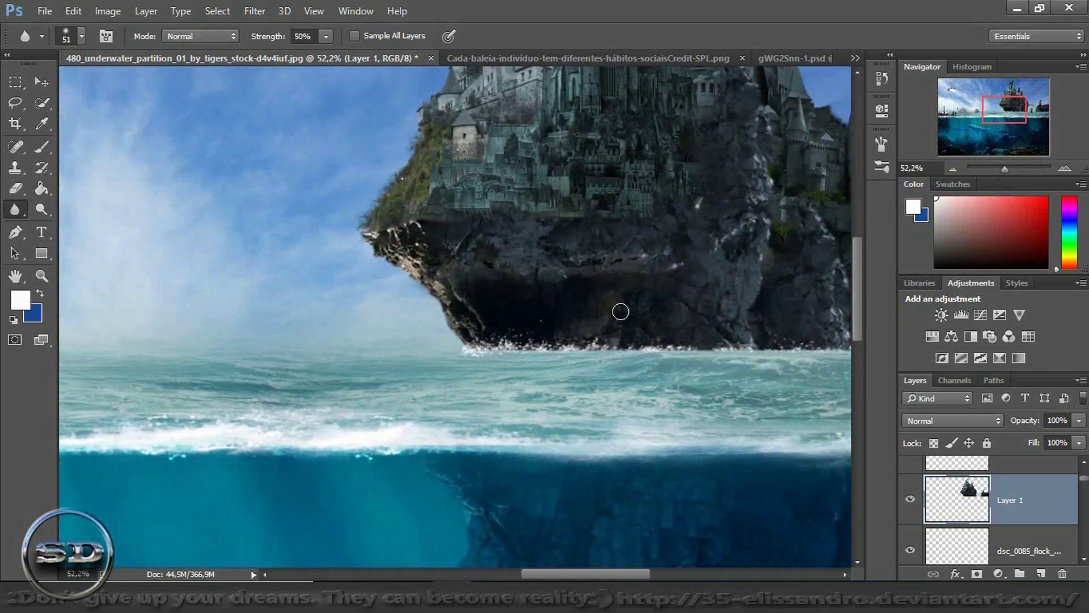
right_click(620, 311)
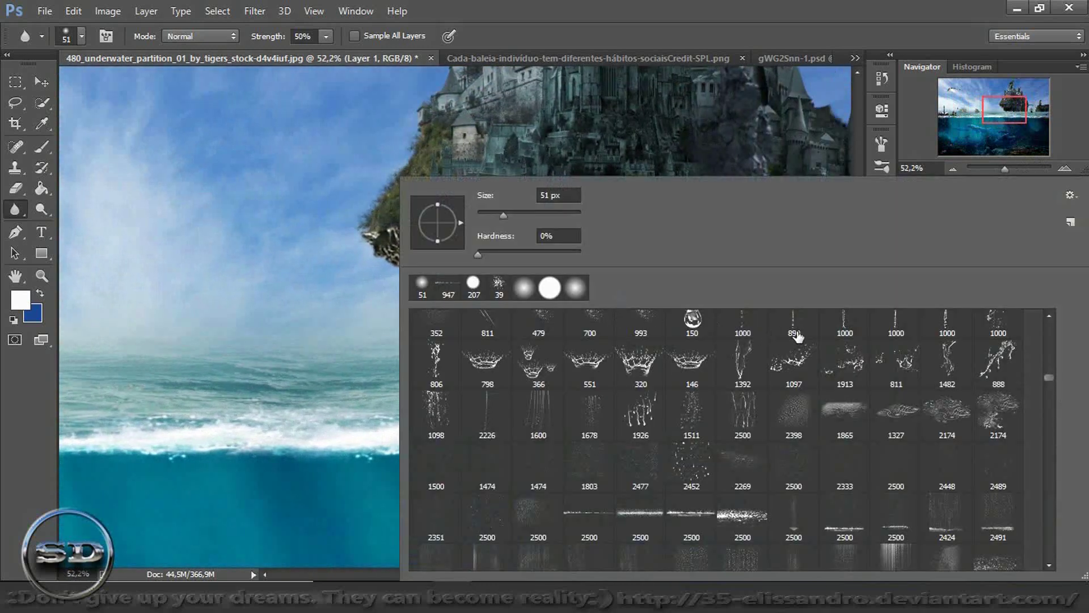
- Choose the water-spray tip at about 450 px and add a new empty Layer 8
left_click(650, 517)
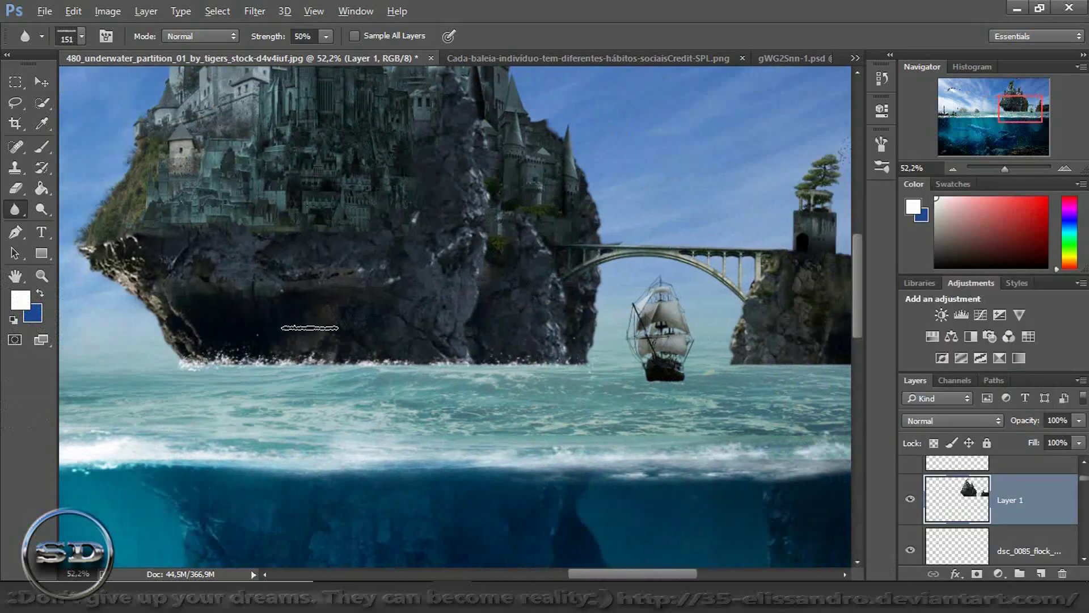
left_click_drag(312, 322, 372, 328)
left_click(1041, 574)
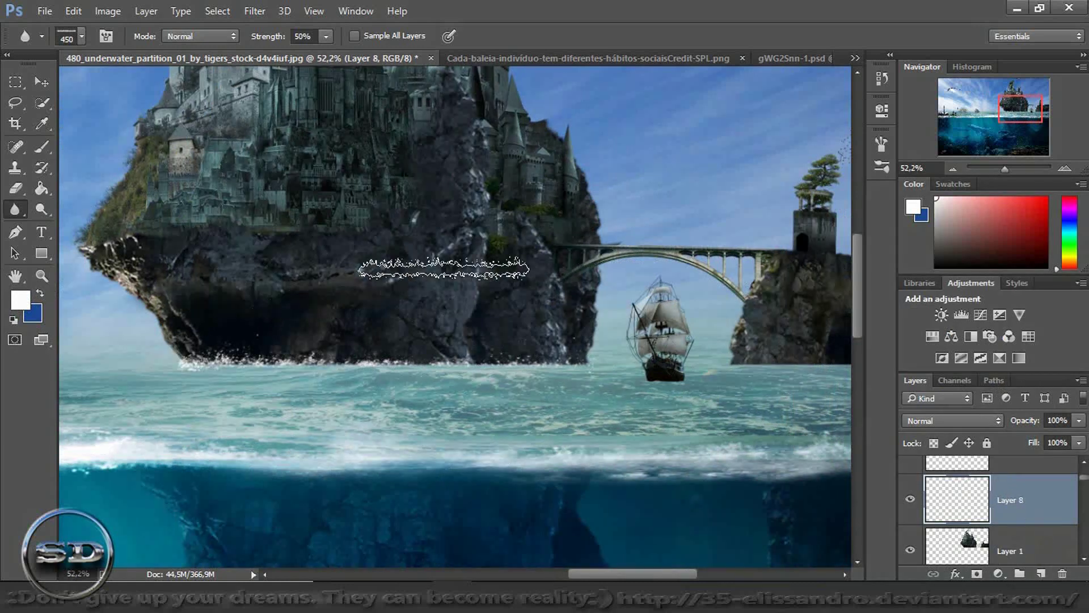
- Stamp a white water splash at the castle rock's base on Layer 8 using the wide splash tip
left_click(36, 141)
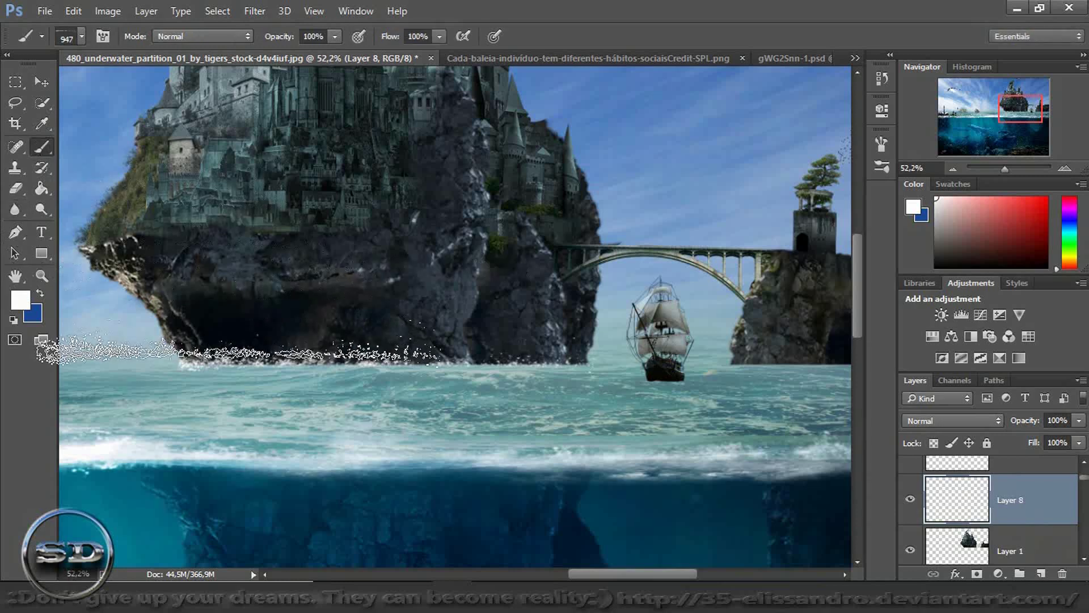
right_click(355, 354)
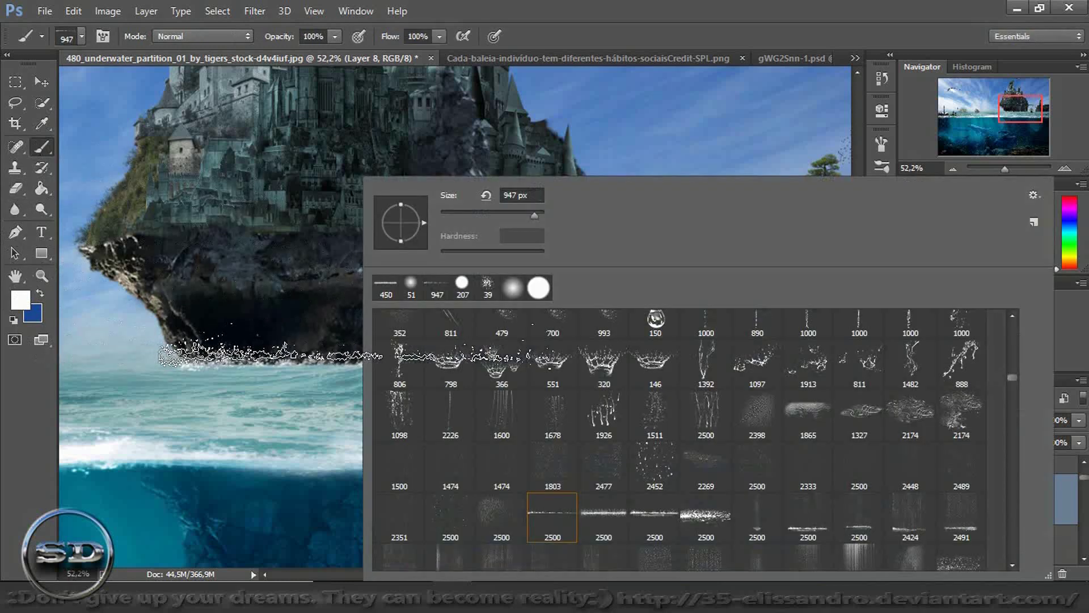
left_click(616, 526)
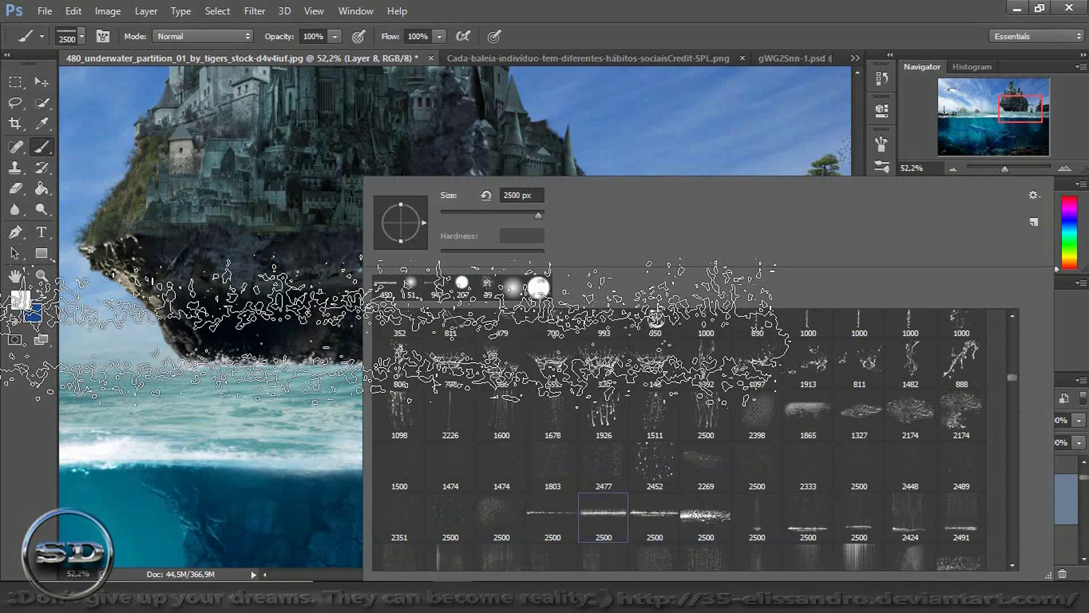
key("Return")
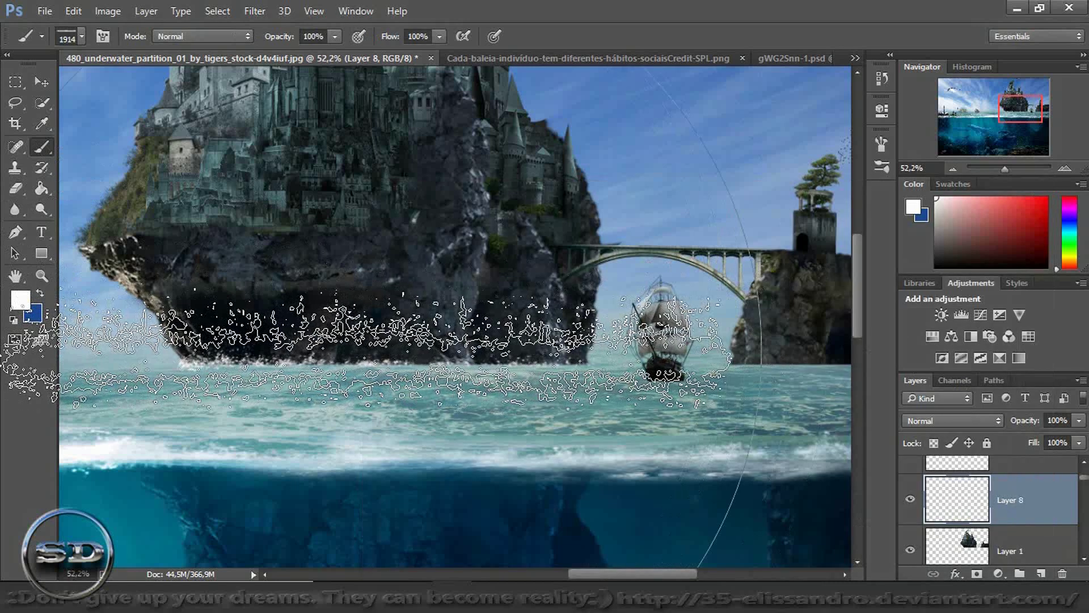
mouse_move(203, 356)
left_mouse_down()
mouse_move(287, 379)
mouse_move(338, 361)
left_mouse_up()
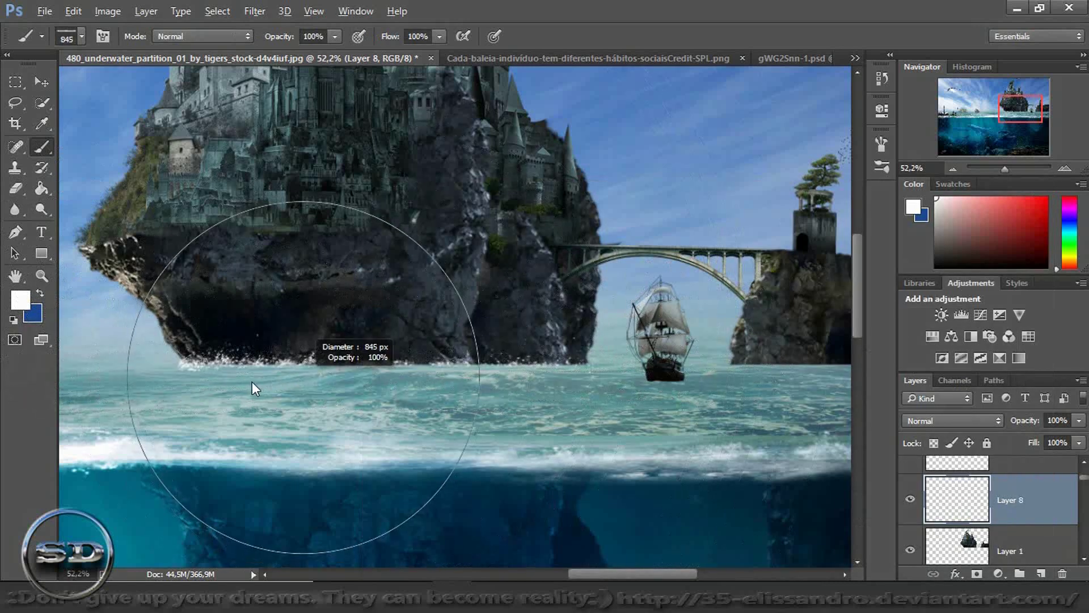
left_click(337, 360)
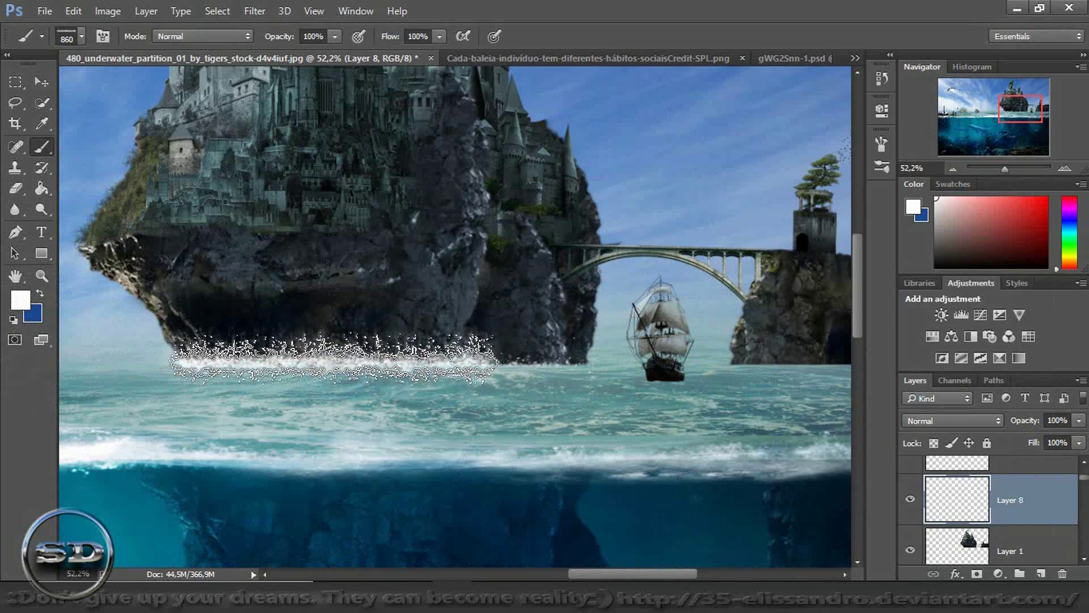
left_click(49, 76)
- Widen the Layer 8 splash, squash it to 60% height, and warp it down to hug the rock
left_click_drag(508, 360, 611, 337)
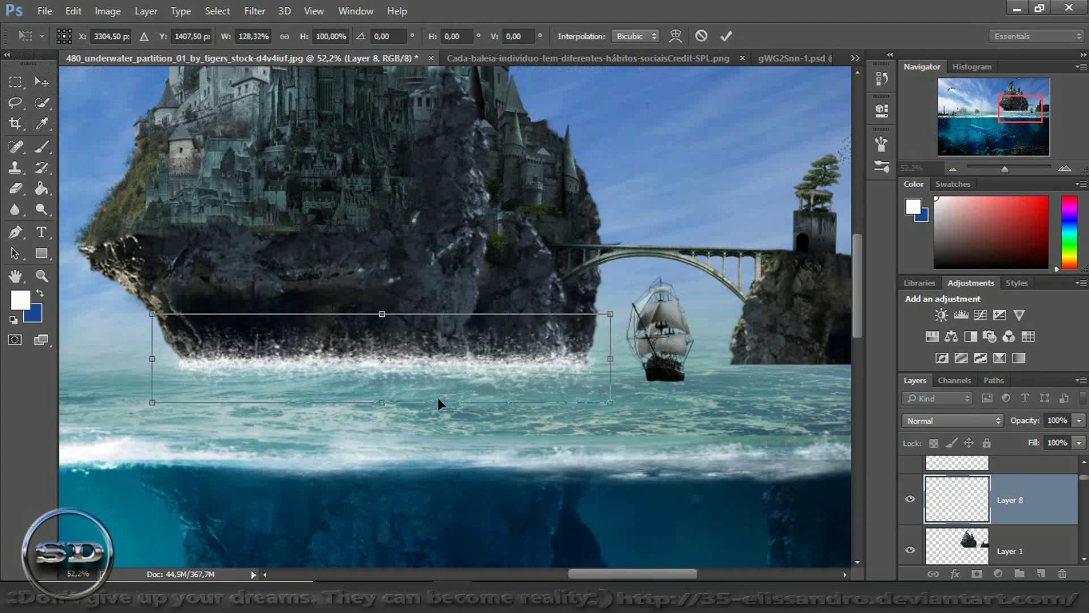
left_click_drag(392, 405, 386, 366)
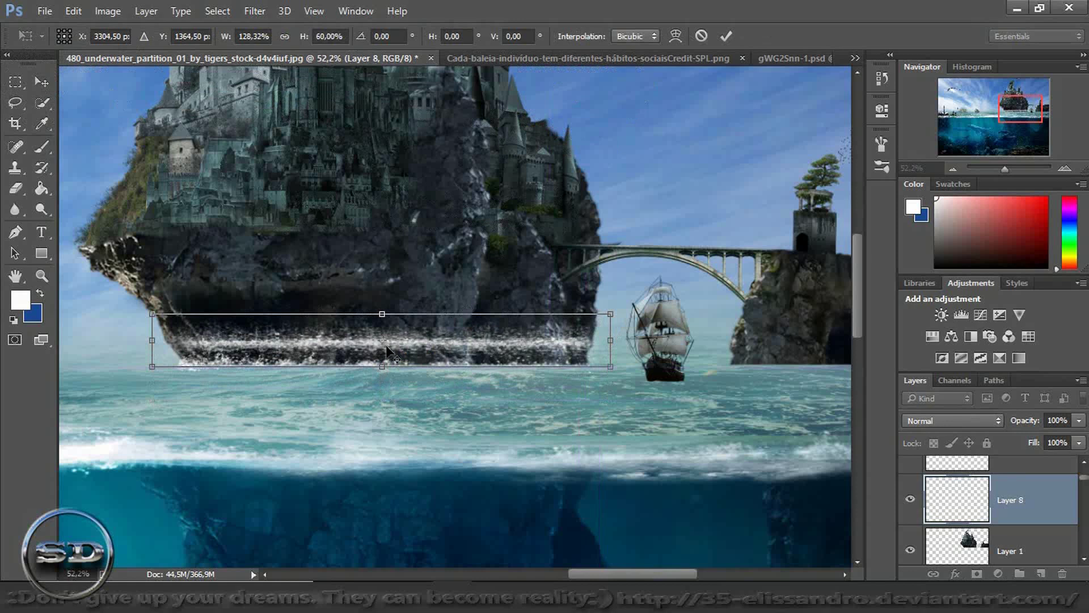
right_click(389, 349)
left_click(430, 202)
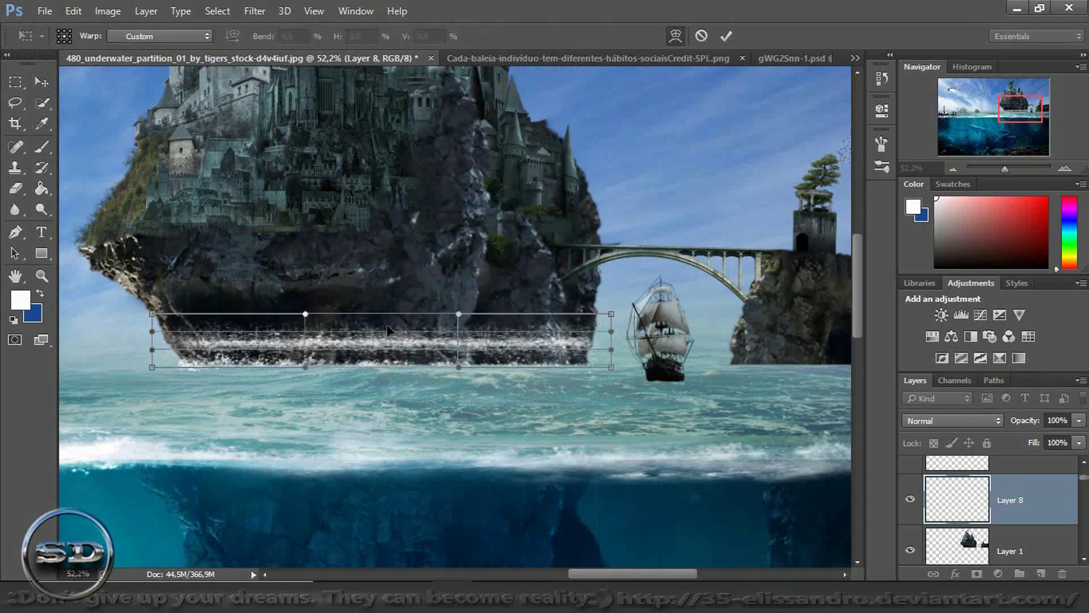
left_click_drag(389, 343, 387, 352)
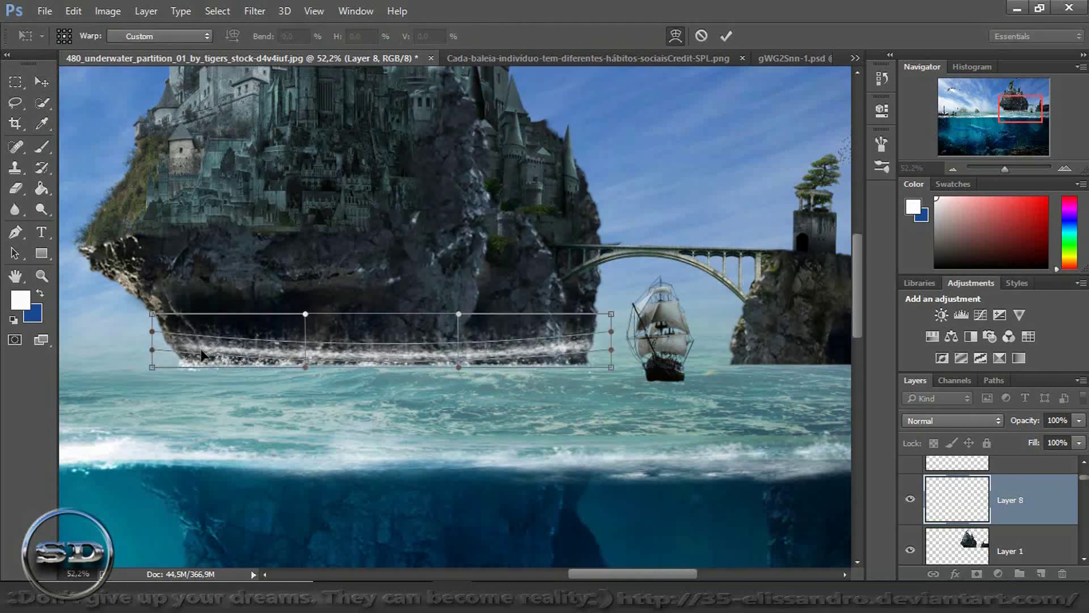
left_click_drag(180, 350, 180, 361)
left_click_drag(590, 348, 592, 354)
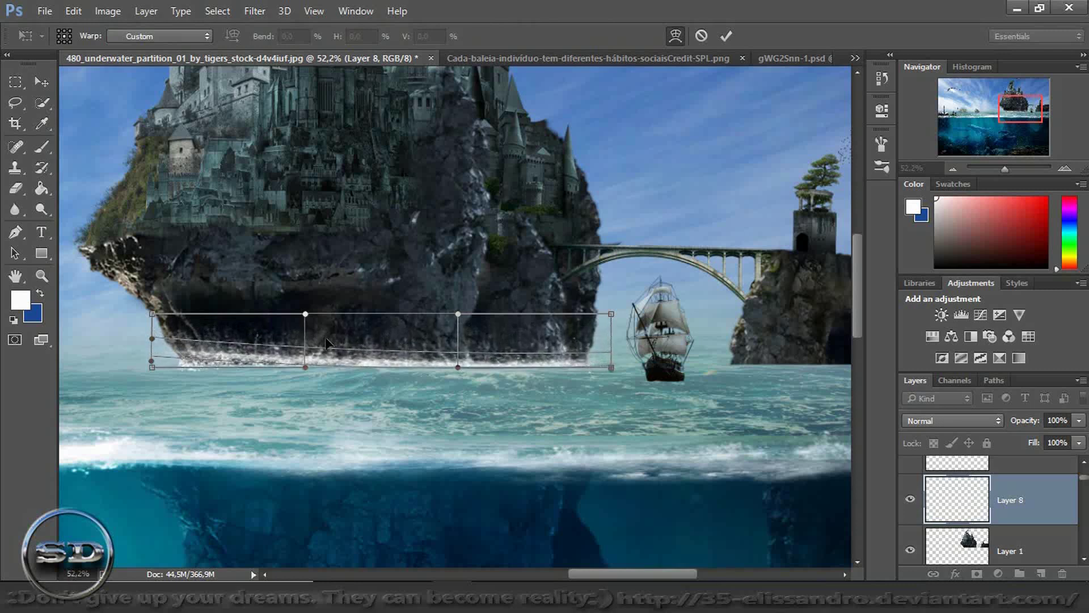
left_click_drag(182, 361, 180, 357)
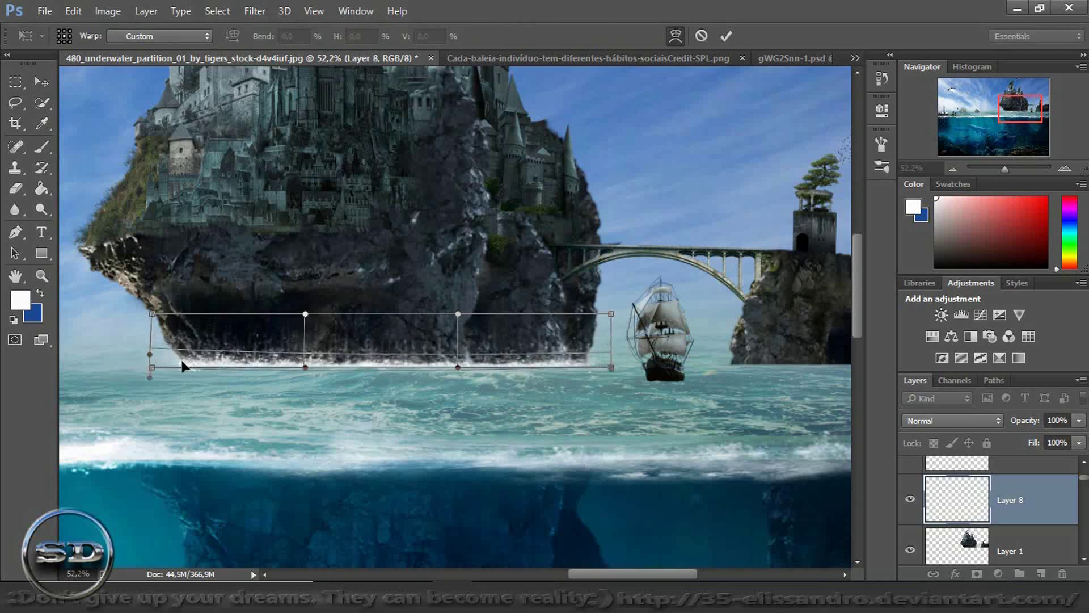
left_click(726, 35)
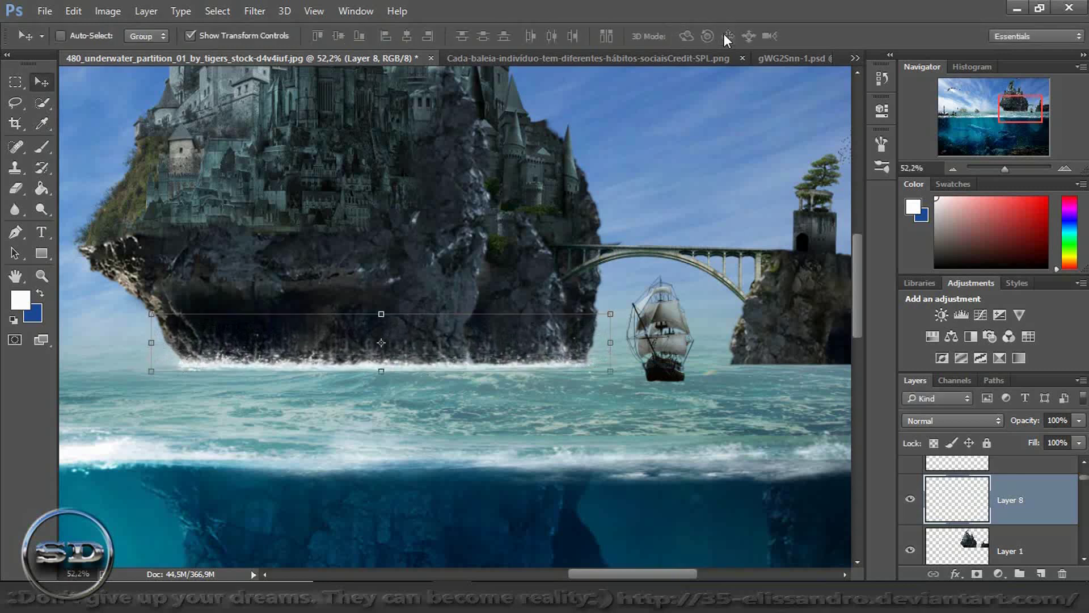
- Zoom to 100% on the tower cliff and stamp a white splash at its waterline with a ~682 px brush
left_click(42, 147)
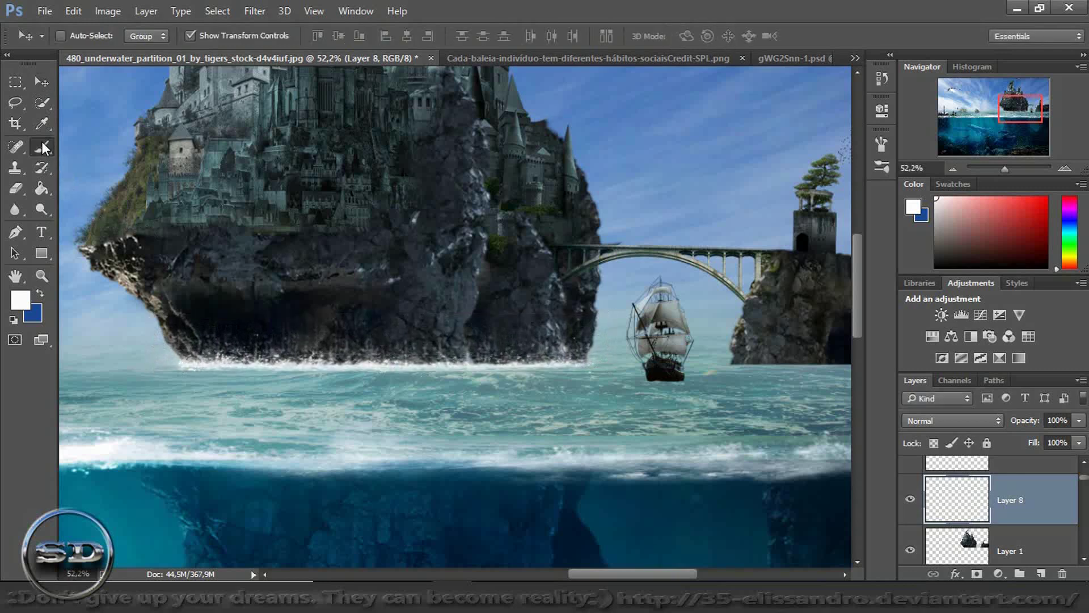
left_click_drag(1017, 168, 1010, 166)
left_click_drag(1005, 122, 1039, 103)
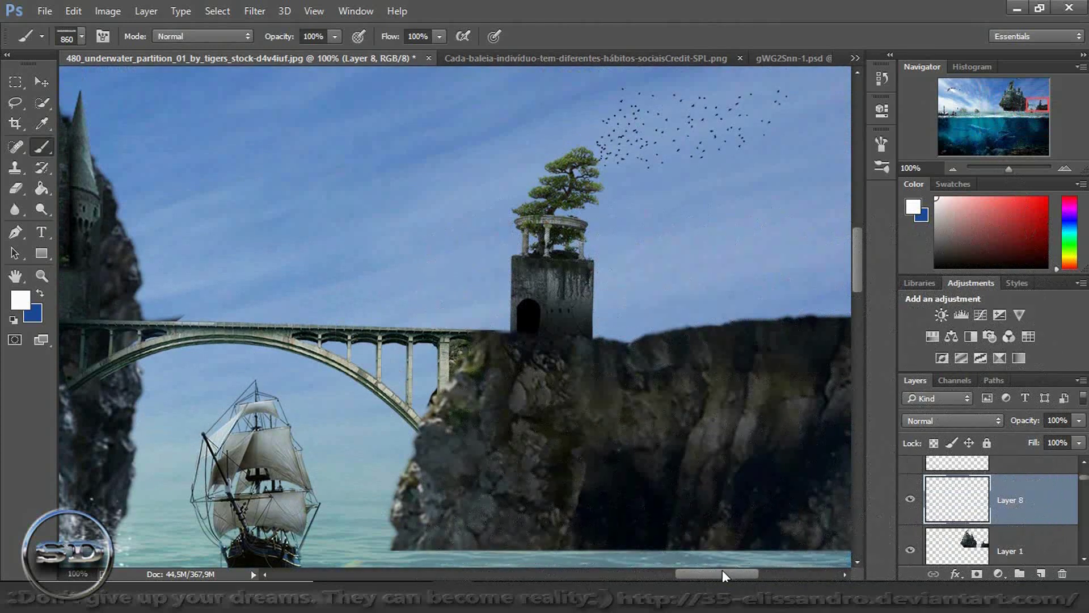
left_click_drag(717, 570, 732, 570)
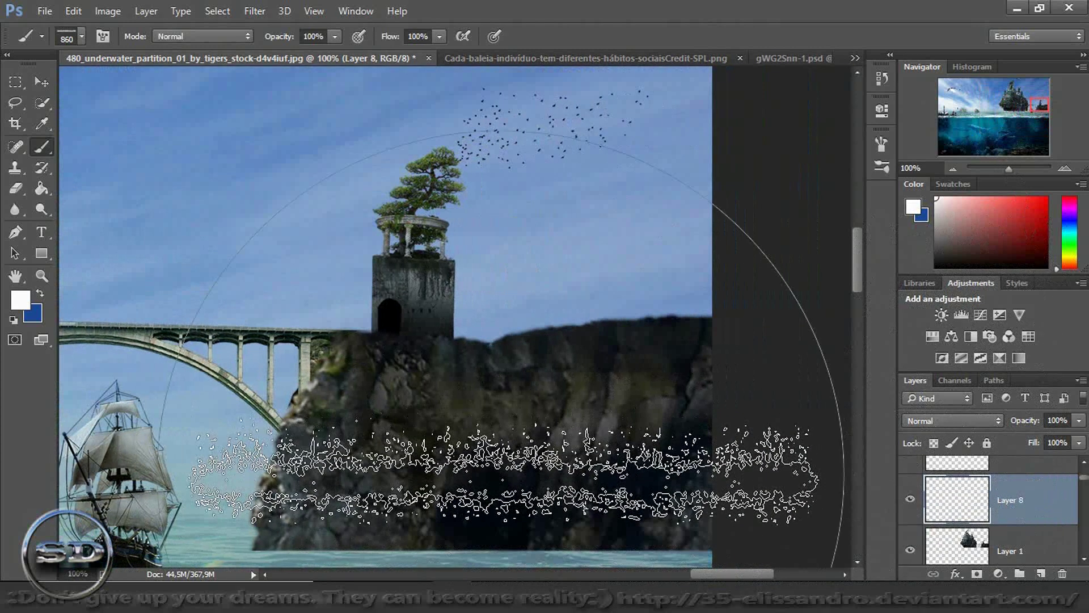
right_click(400, 519, "alt")
key("ctrl+d")
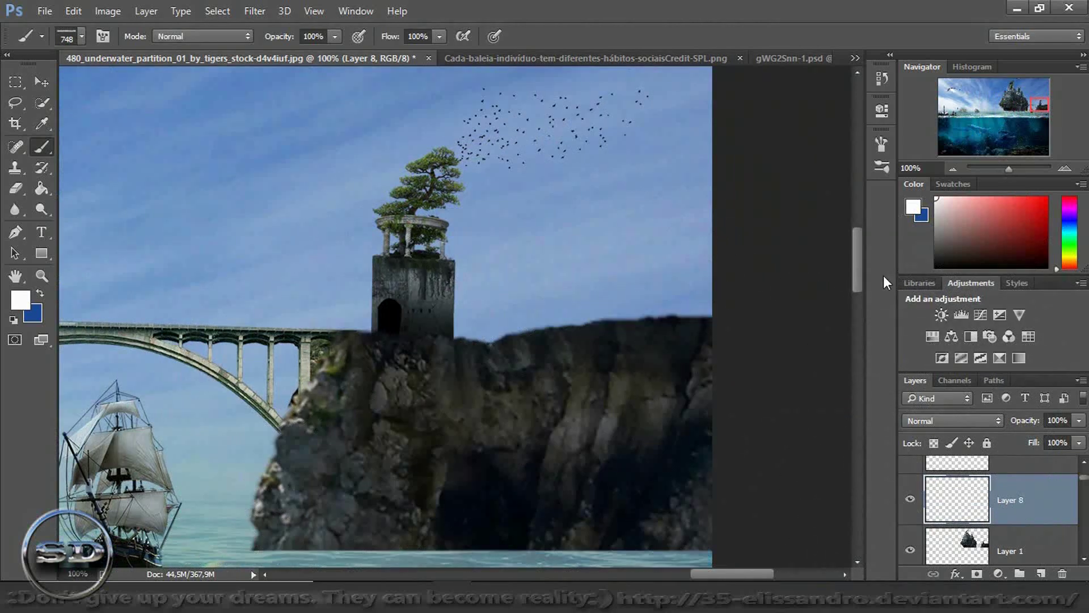
left_click_drag(861, 281, 860, 303)
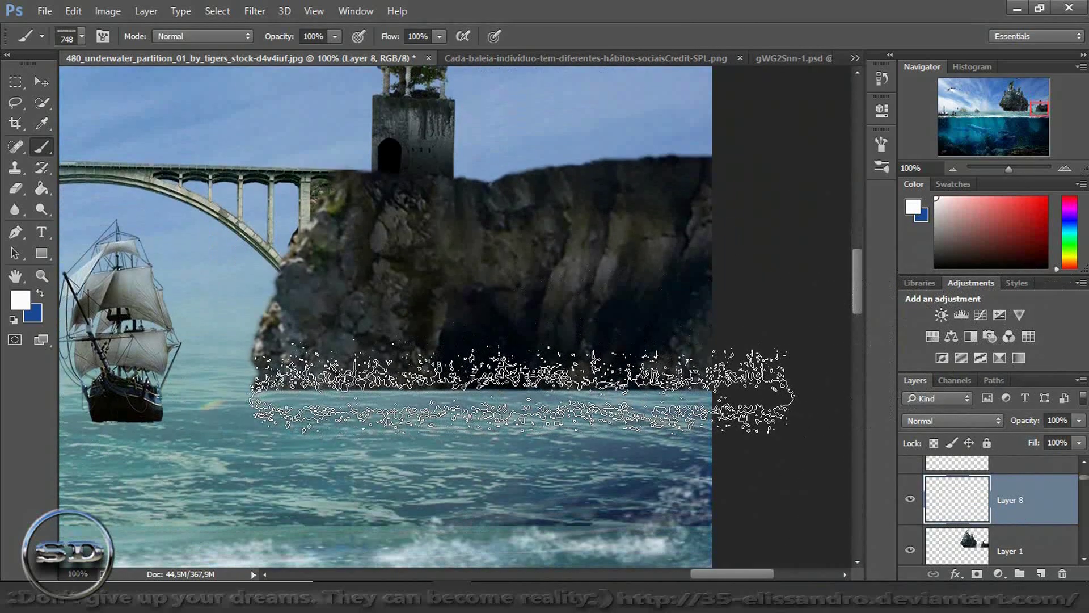
right_click(491, 396, "alt")
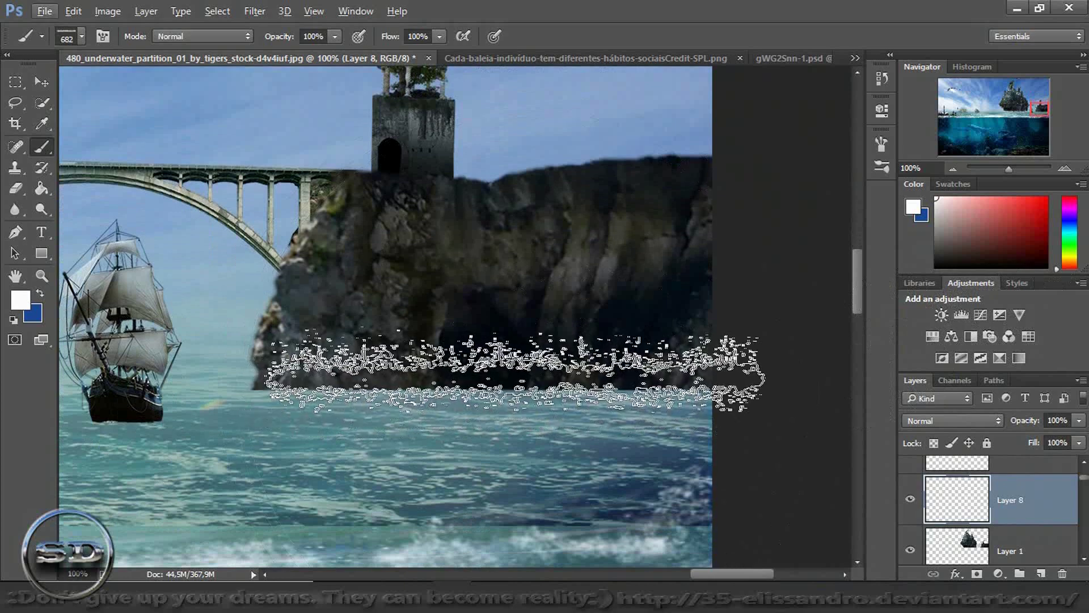
left_click(500, 387)
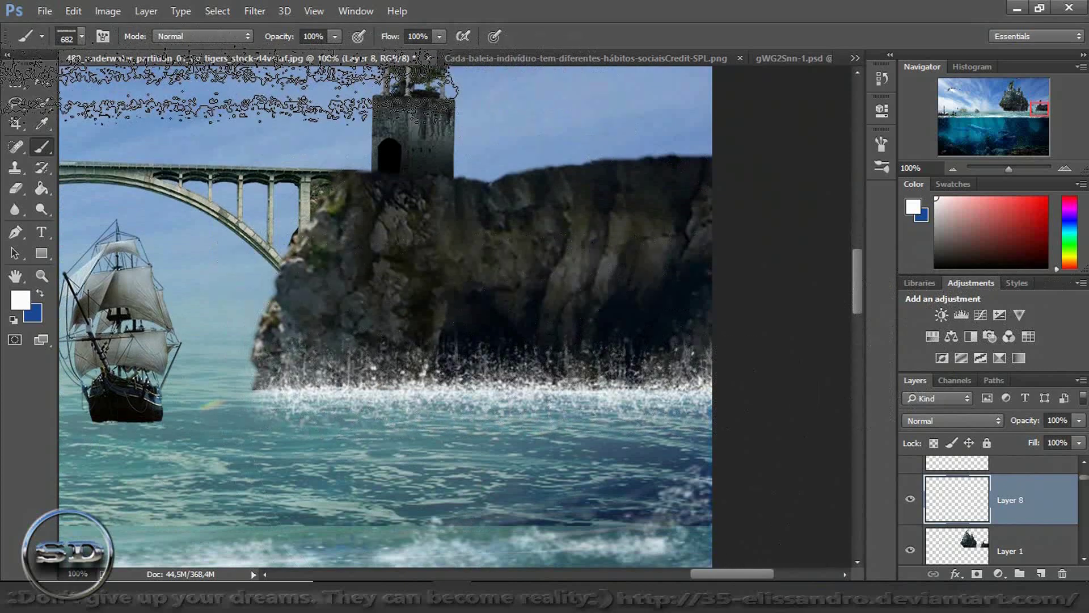
left_click(41, 83)
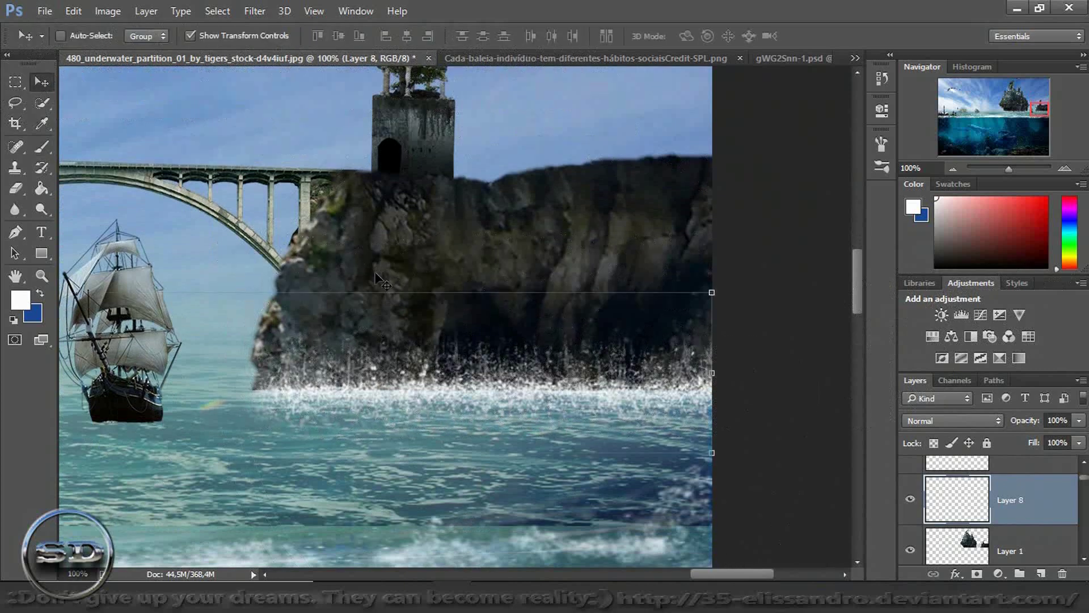
- Zoom in on the cliff splash, then zoom out to view the whole composite with the brush active
left_click_drag(1014, 171, 1014, 172)
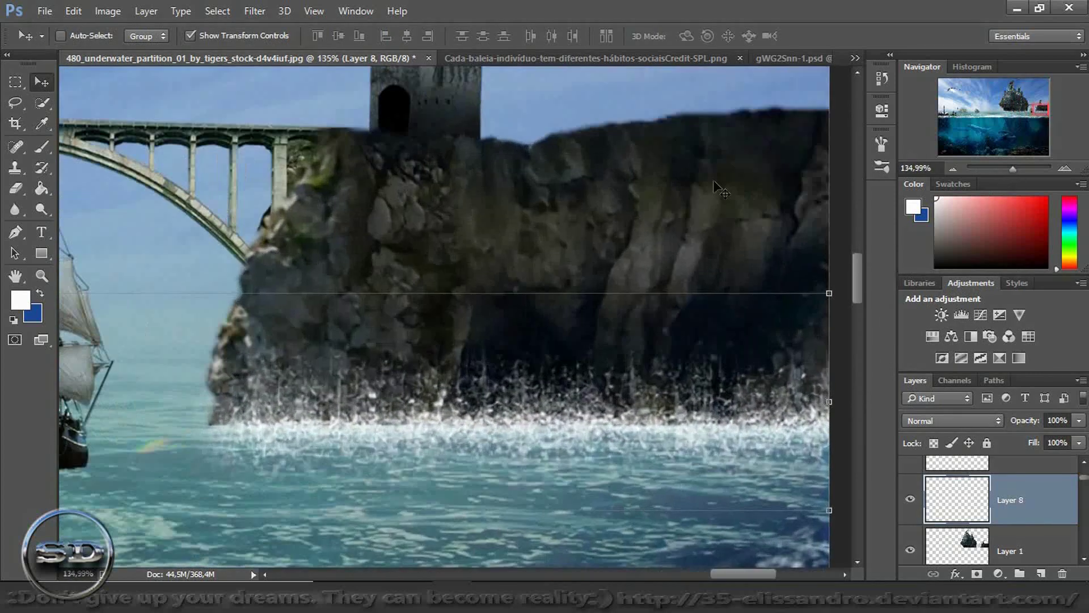
left_click(41, 146)
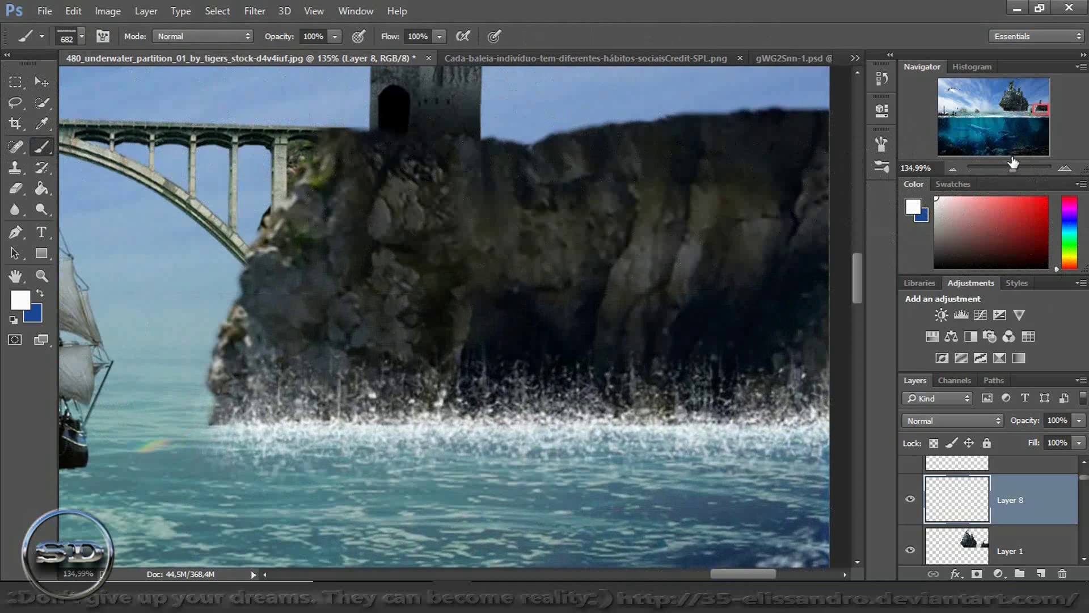
left_click_drag(1013, 165, 1000, 169)
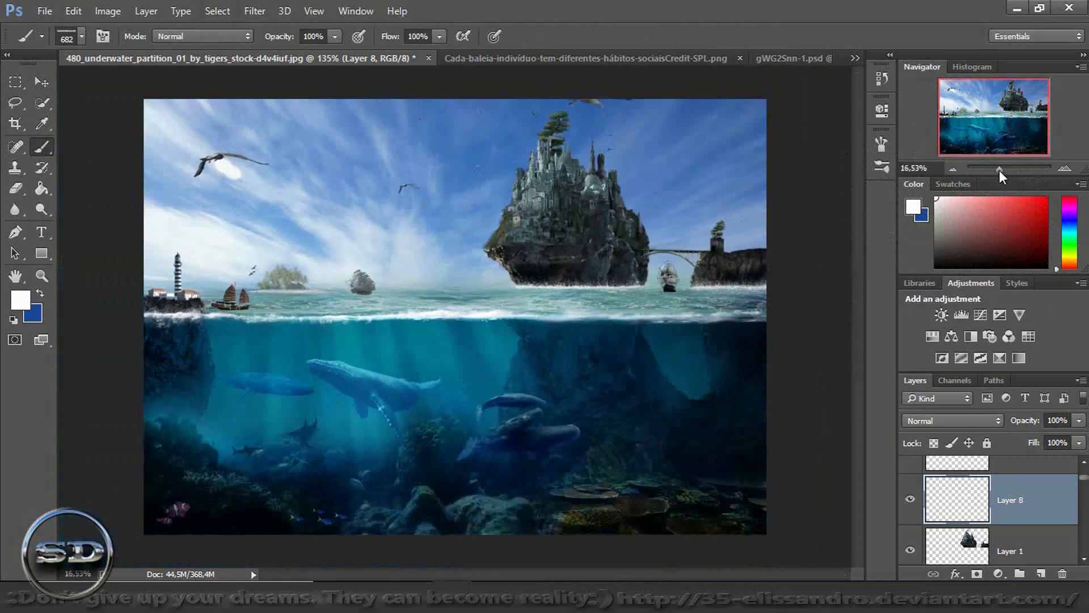
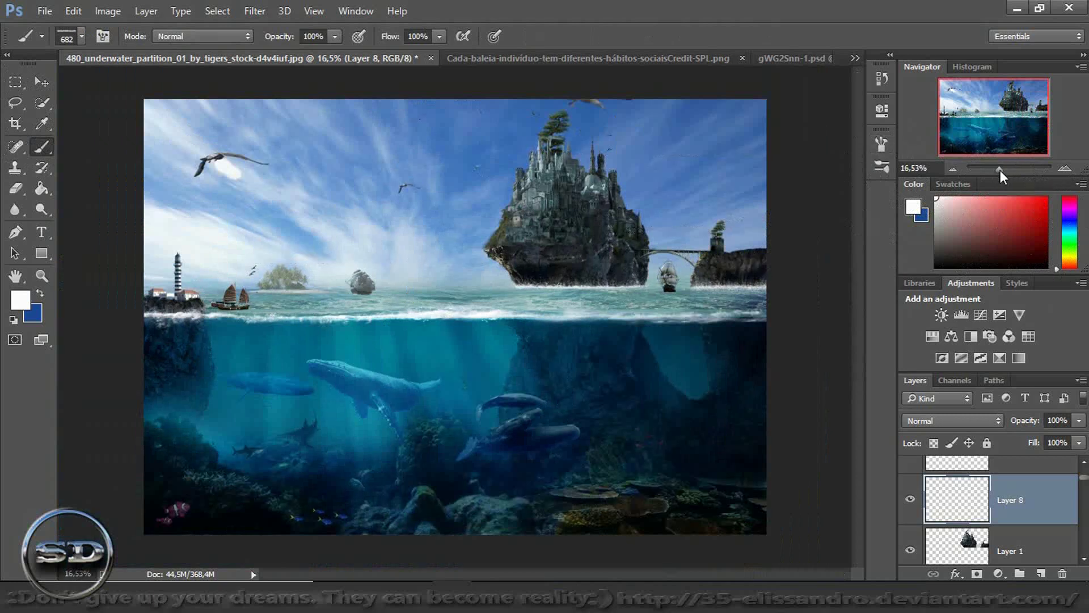
- Zoom onto the junk's waterline, add a new foam layer and size the splash brush to 276 px
left_click_drag(1000, 169, 1011, 169)
left_click_drag(1000, 131, 925, 123)
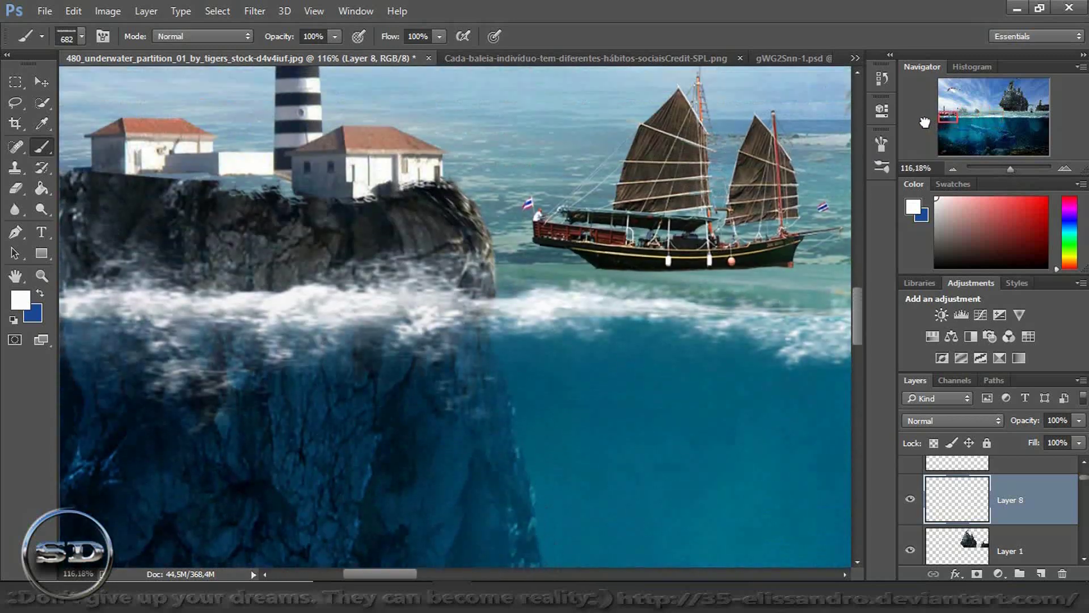
left_click(1042, 575)
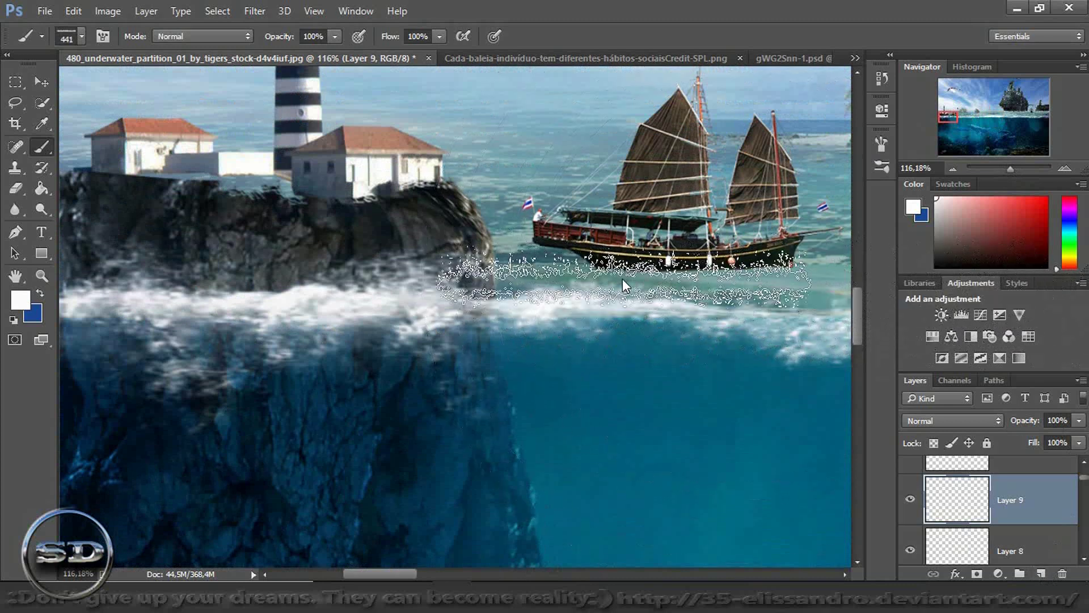
key("ctrl+h")
left_click_drag(656, 254, 612, 269)
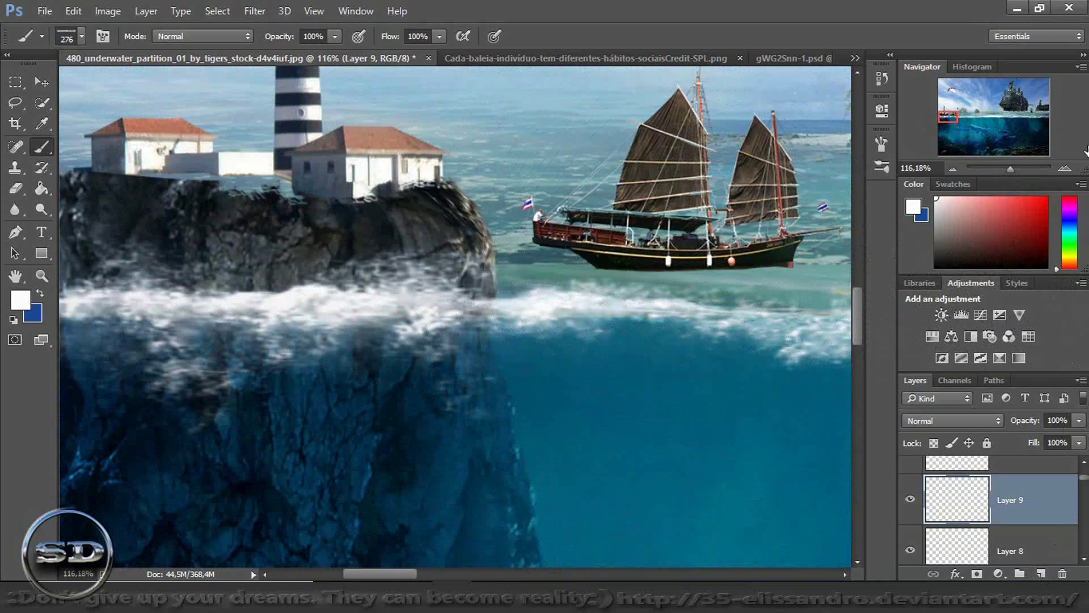
- Position the white splash foam under the junk ship's hull
left_click(1019, 170)
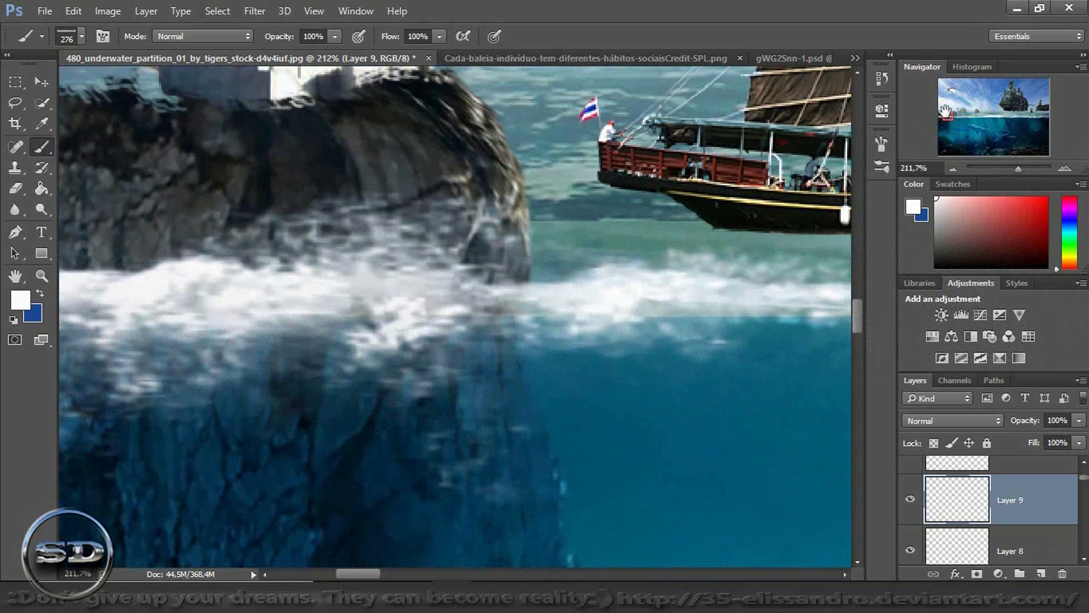
left_click_drag(948, 112, 955, 117)
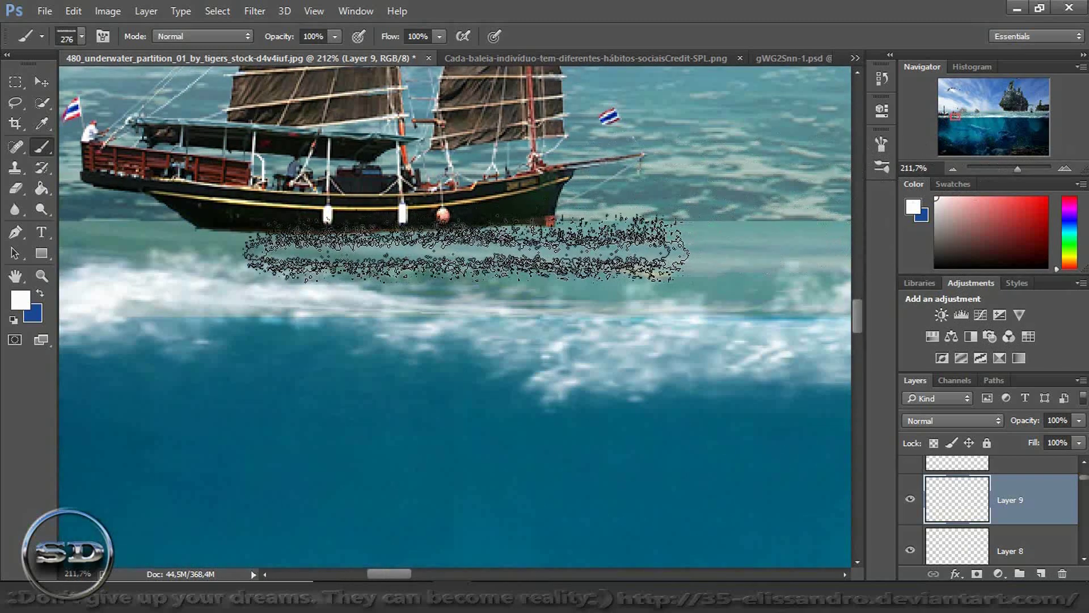
key("ctrl+d")
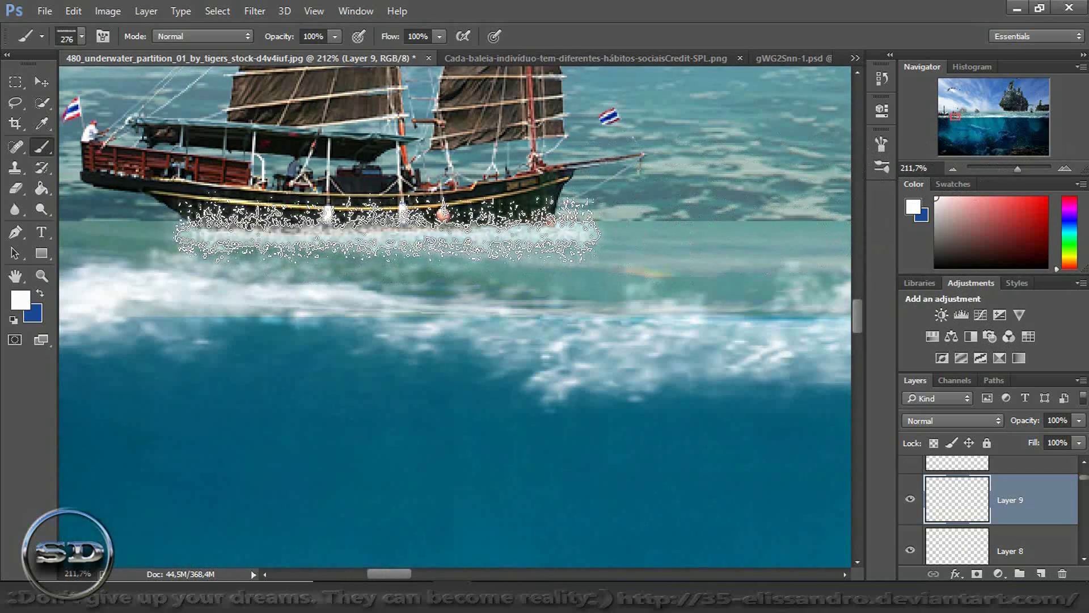
left_click(43, 80)
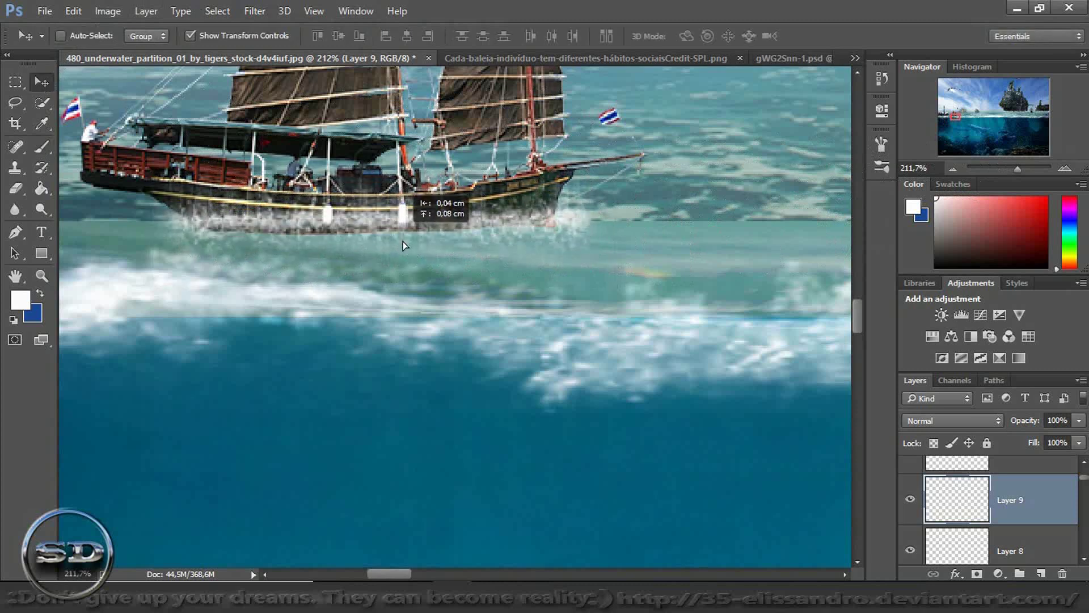
- Squash the foam layer to about 69% height and switch it to Warp
left_click_drag(382, 286, 381, 250)
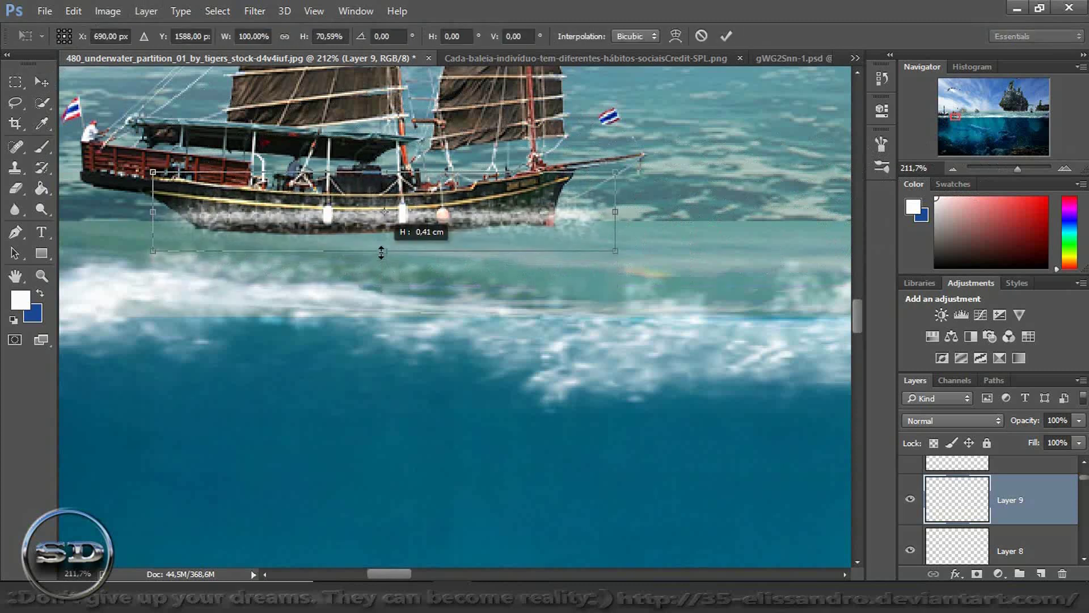
right_click(388, 219)
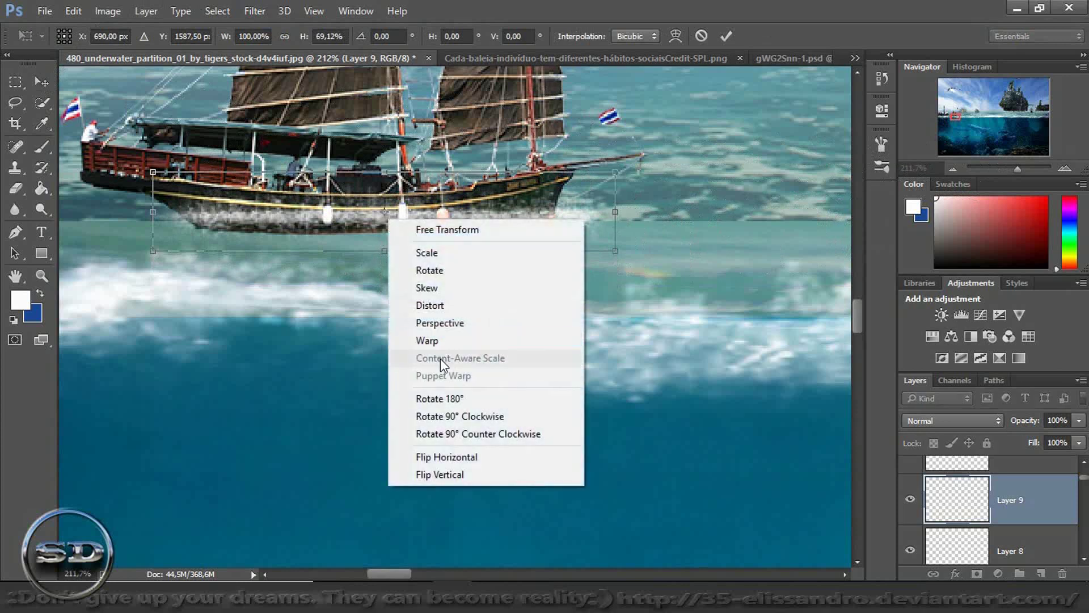
left_click(429, 344)
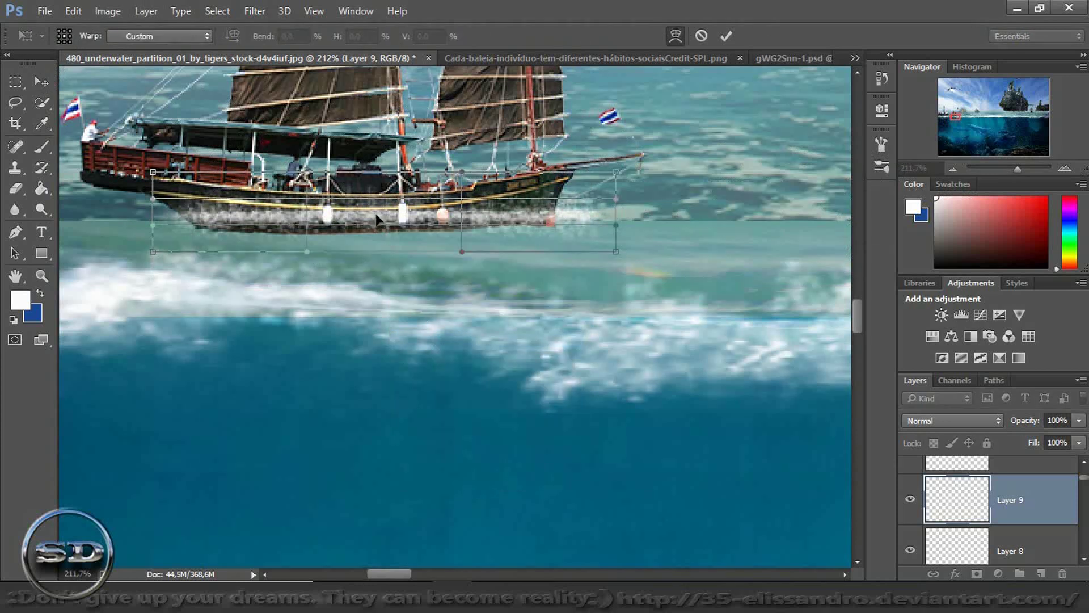
- Warp the foam around the hull's left side and bow, then commit the warp
left_click_drag(377, 215, 377, 226)
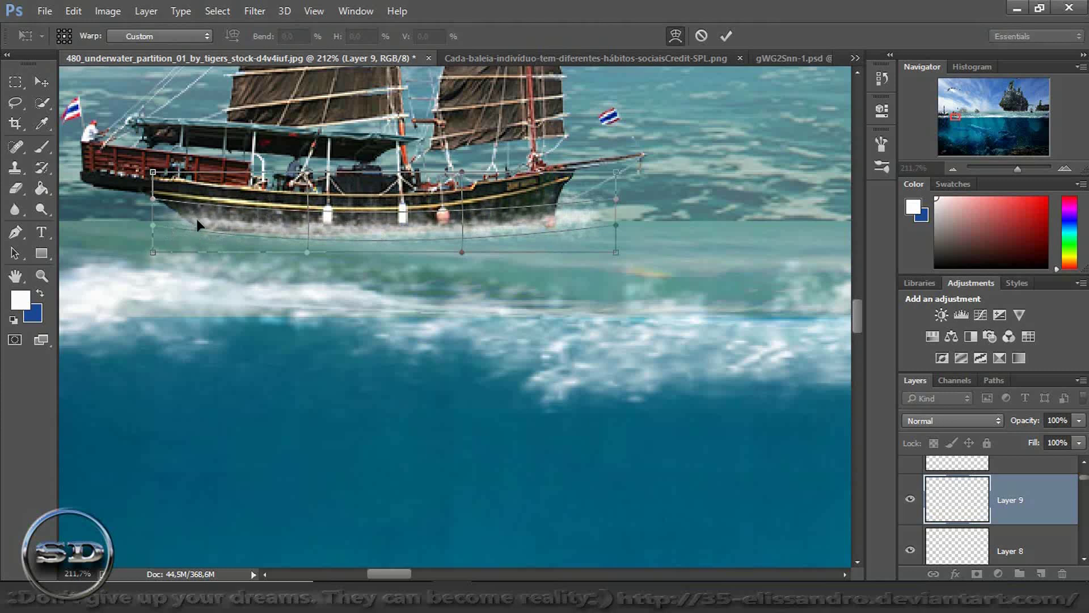
left_click_drag(197, 226, 195, 229)
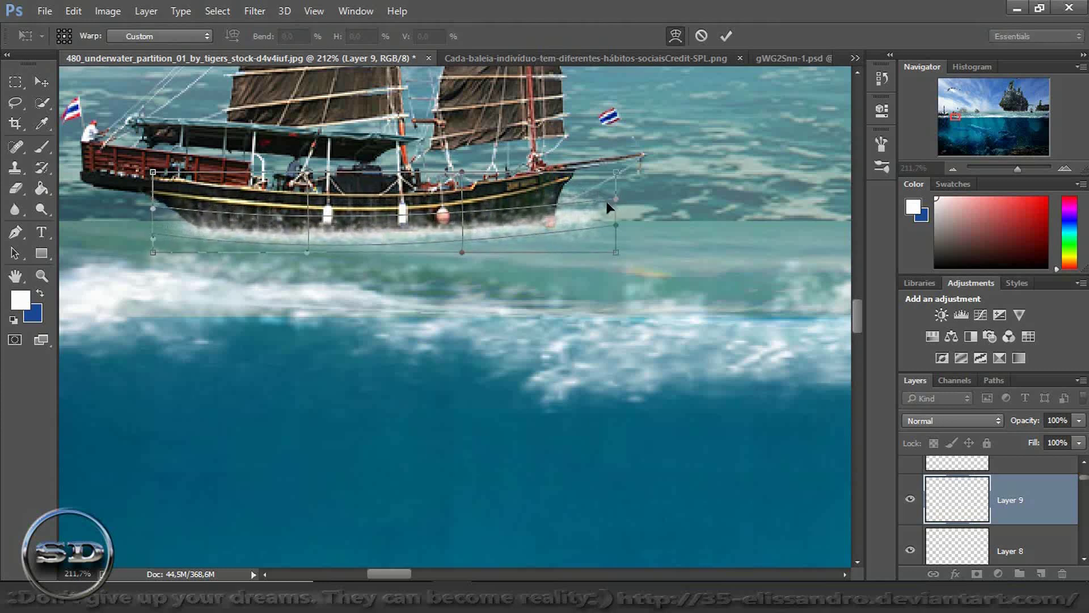
left_click_drag(607, 205, 572, 217)
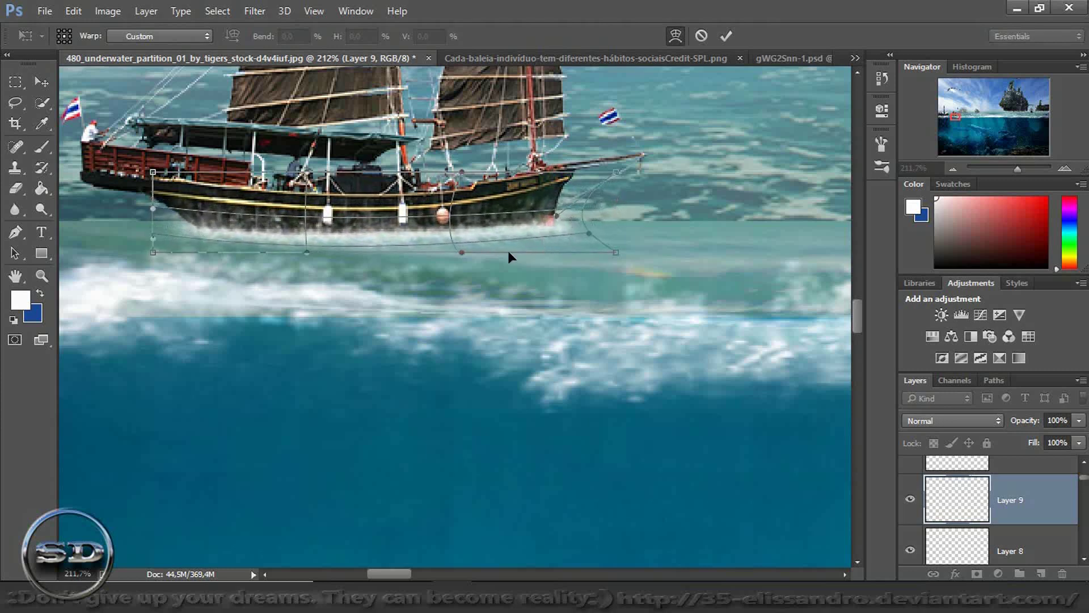
left_click_drag(506, 251, 501, 240)
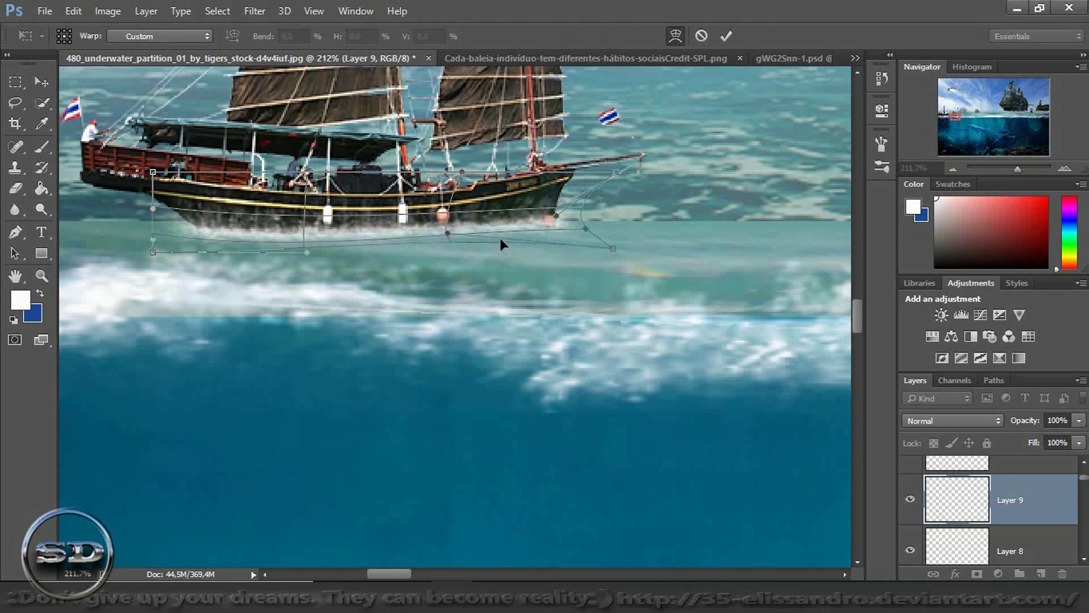
left_click(726, 37)
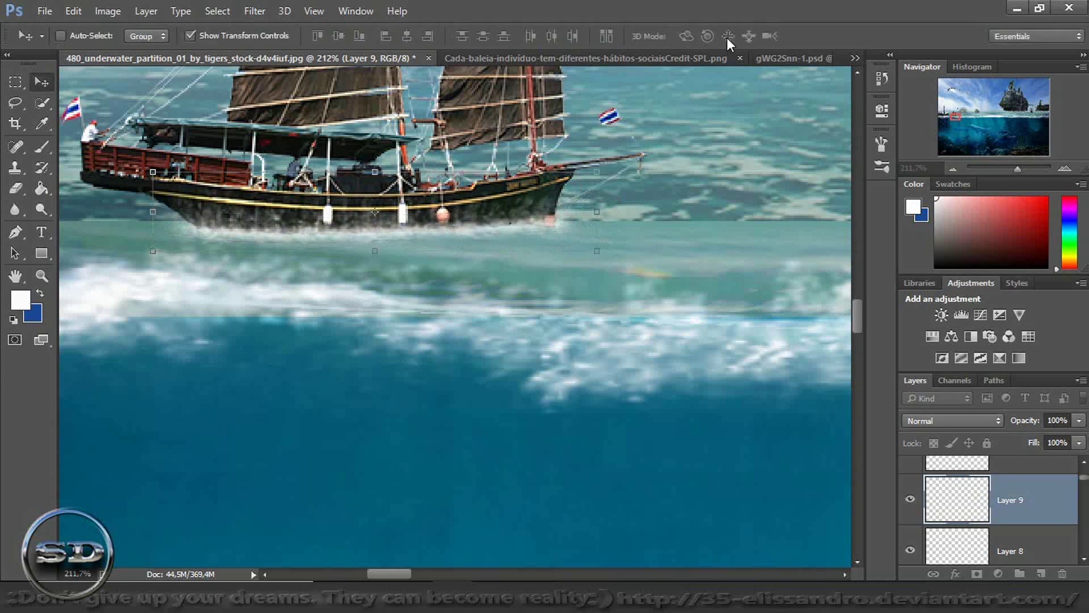
left_click(40, 147)
left_click_drag(1022, 174, 1008, 172)
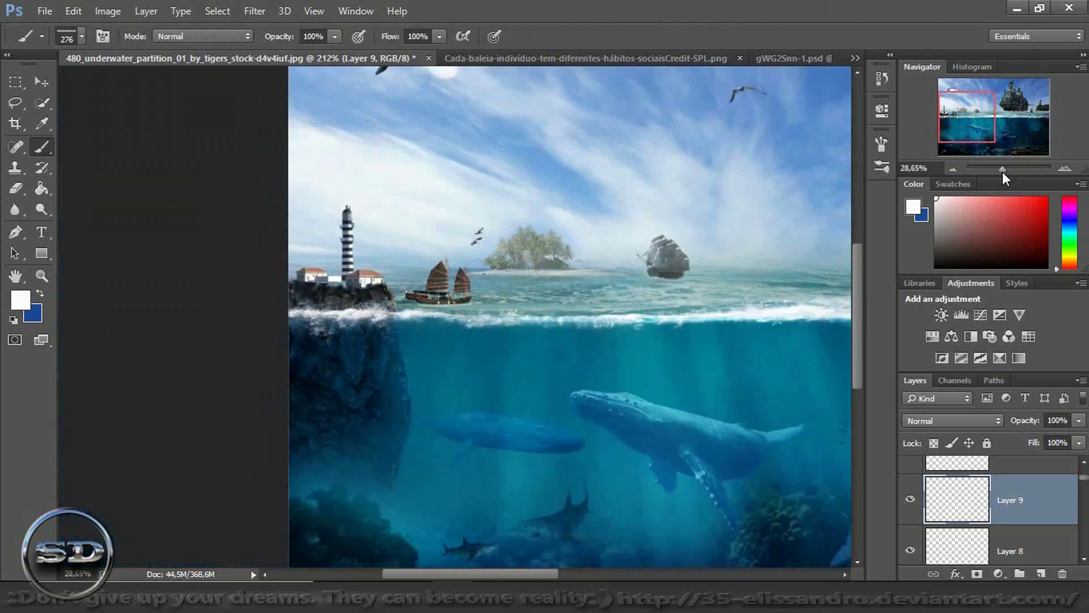
left_click_drag(1003, 170, 1015, 170)
- Add Layer 10 and stamp a 101 px white splash at the tall ship's waterline
left_click_drag(964, 121, 1028, 110)
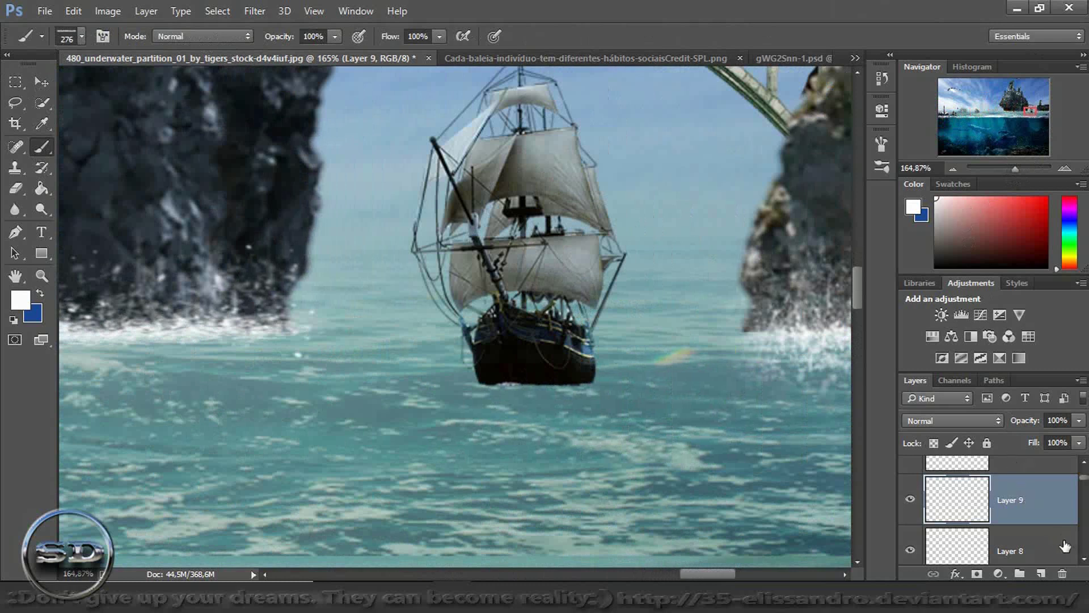
left_click(1043, 572)
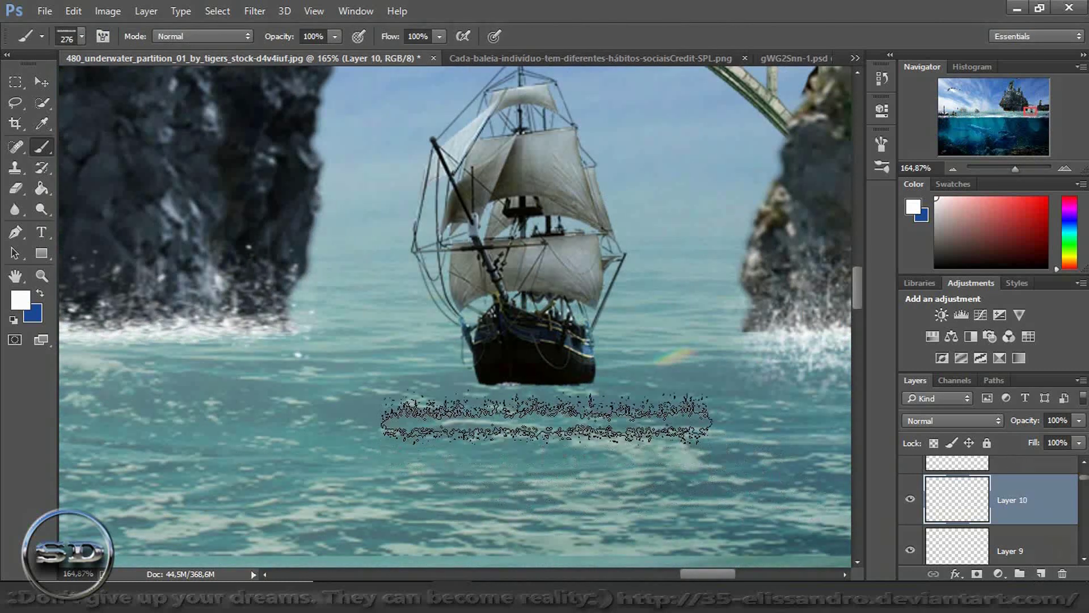
left_click_drag(539, 425, 470, 426)
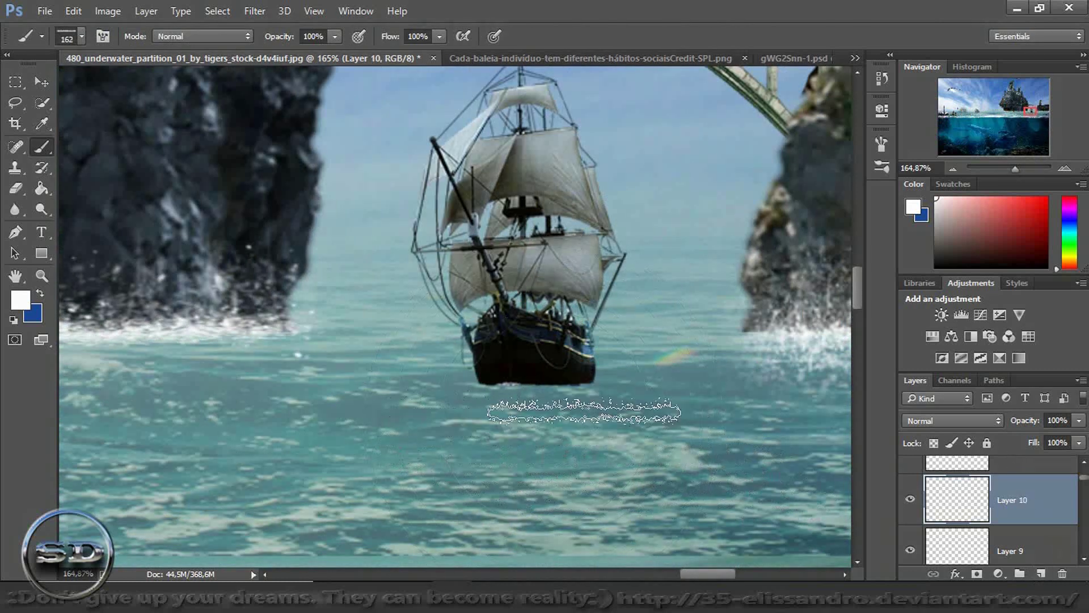
left_click_drag(565, 393, 519, 390)
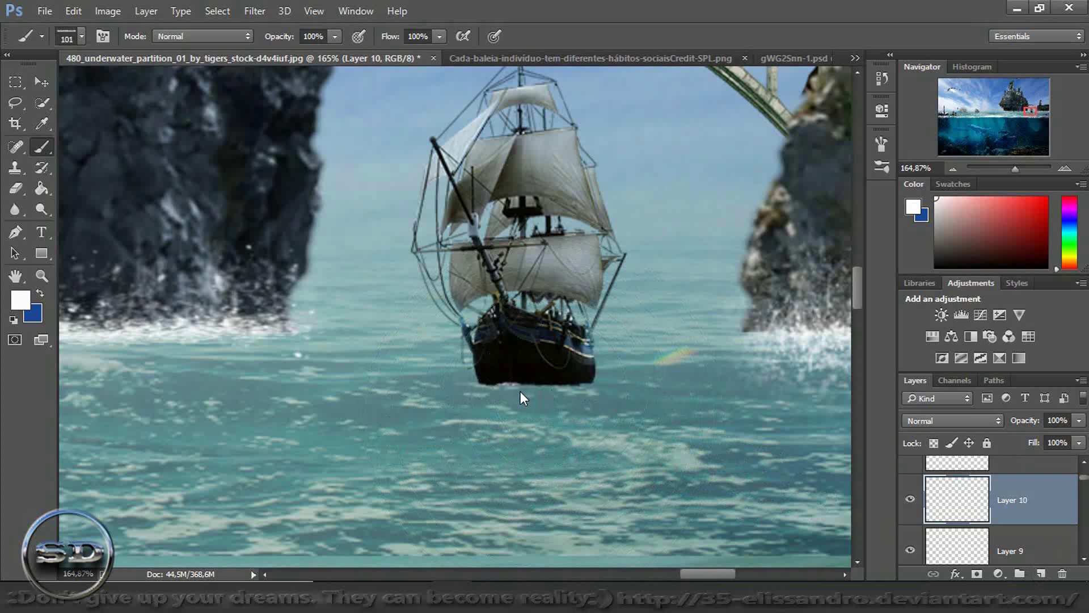
left_click(538, 381)
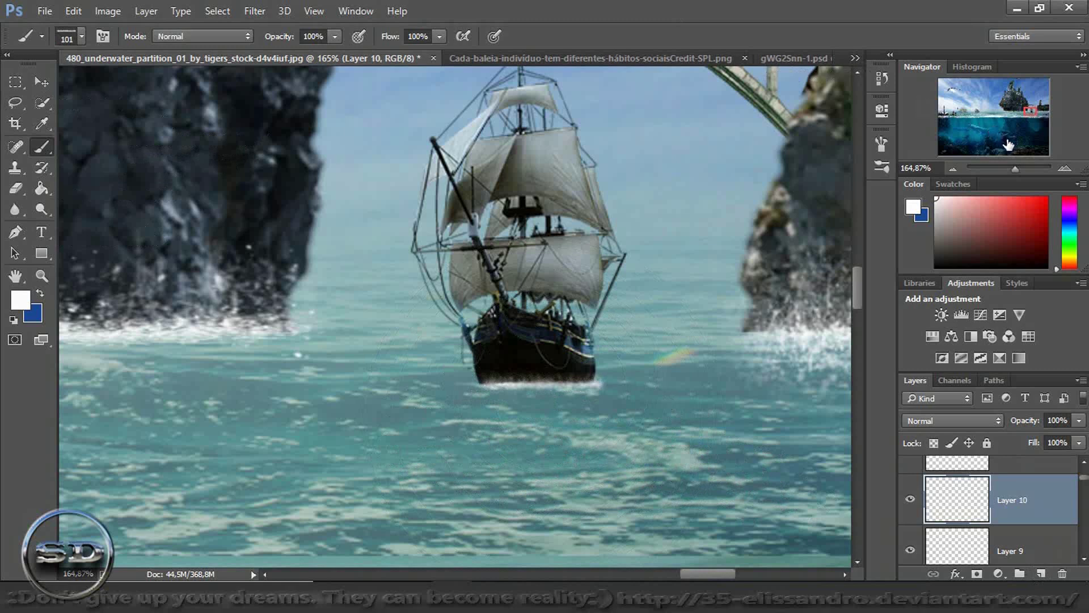
left_click_drag(1016, 170, 1024, 169)
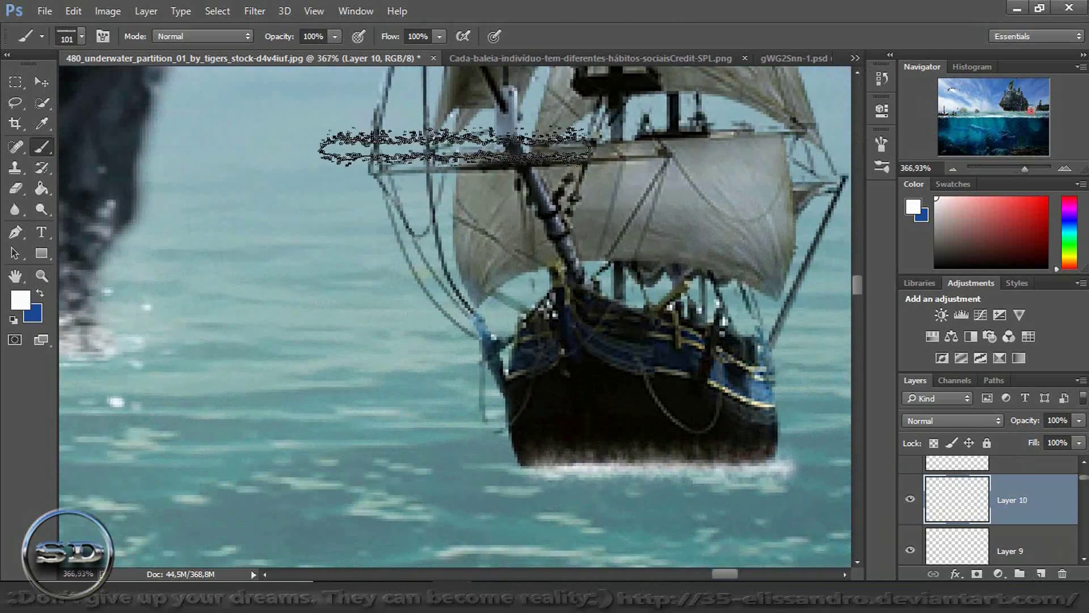
left_click(41, 82)
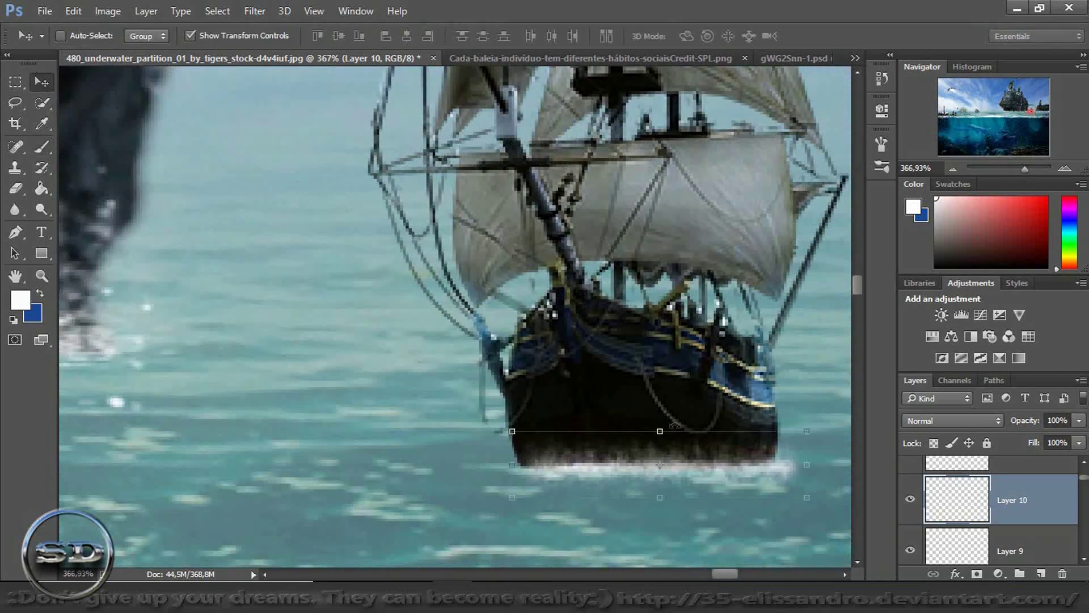
left_click(807, 498, "ctrl")
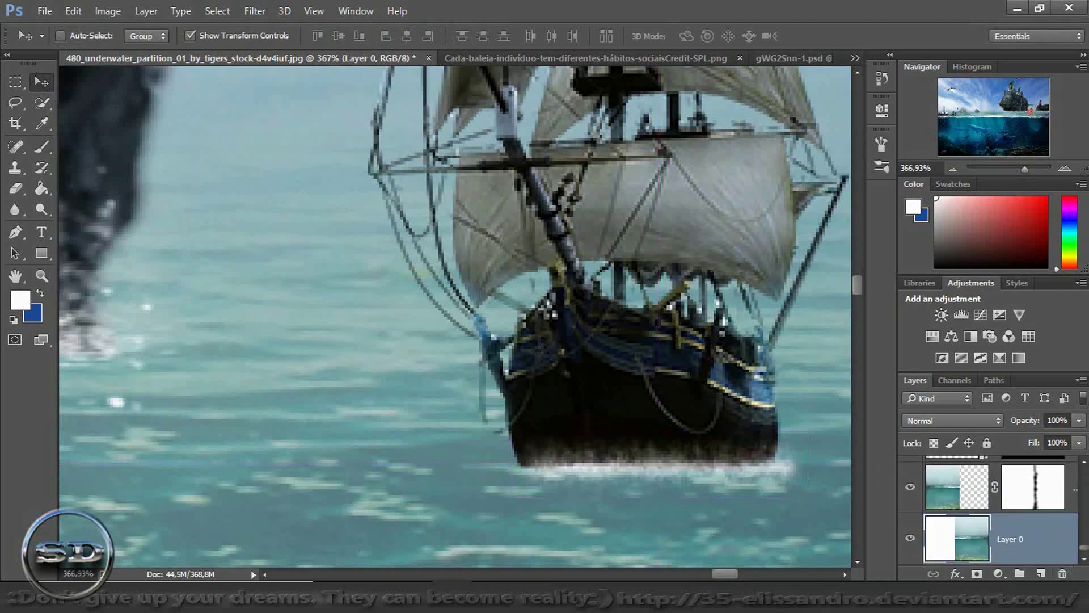
- Show Layer 7 and toggle the birds_05 layer to compare the bird flock
mouse_move(1084, 549)
left_mouse_down()
mouse_move(1068, 473)
mouse_move(1083, 468)
left_mouse_up()
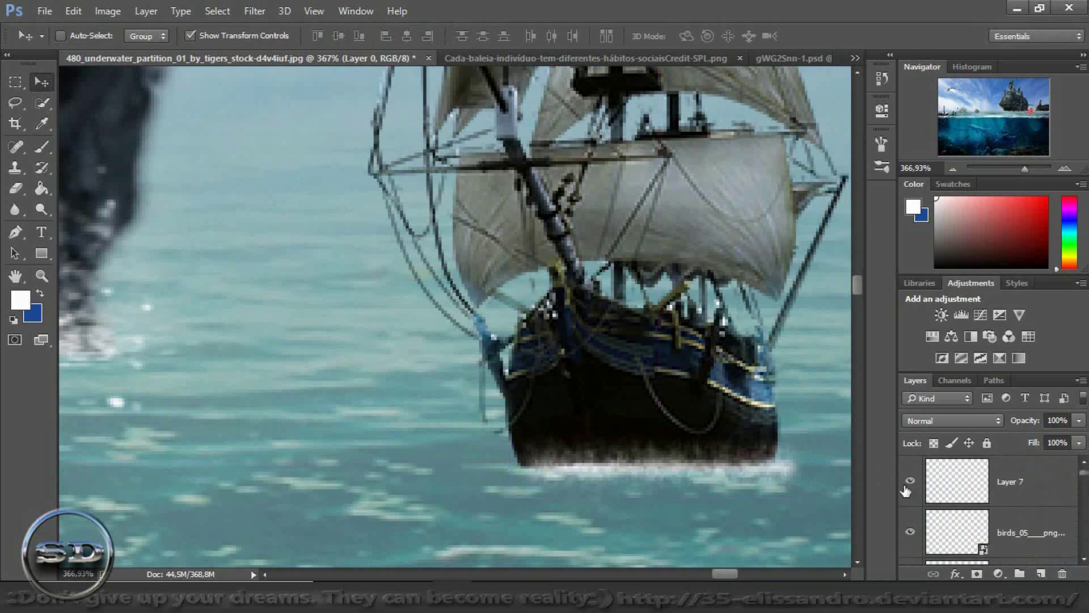
left_click(910, 481)
left_click(951, 539)
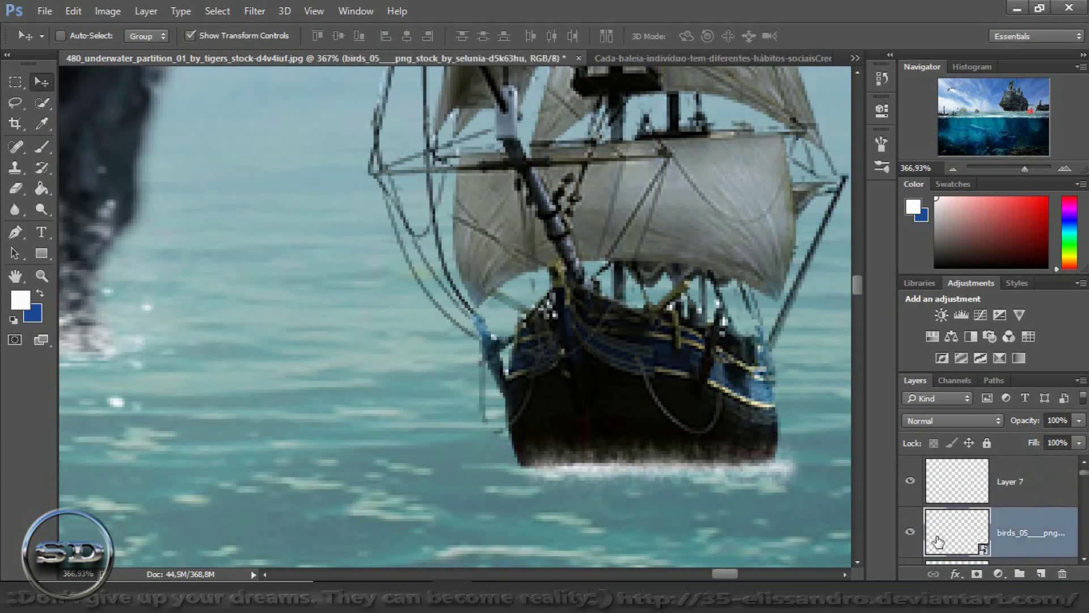
left_click(910, 533)
left_click_drag(1024, 171, 1005, 180)
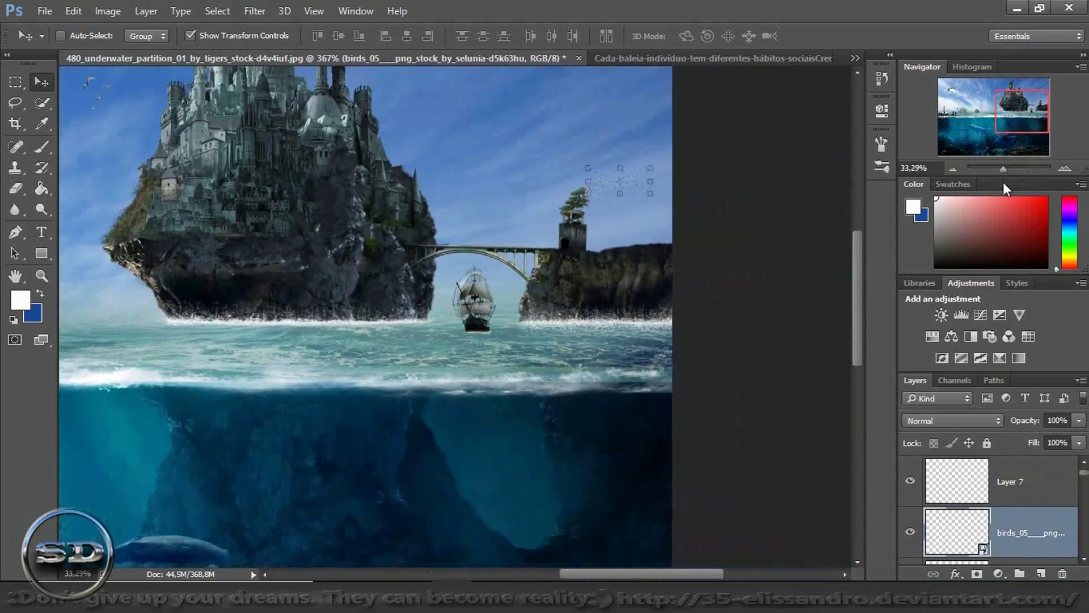
left_click_drag(1005, 181, 1002, 182)
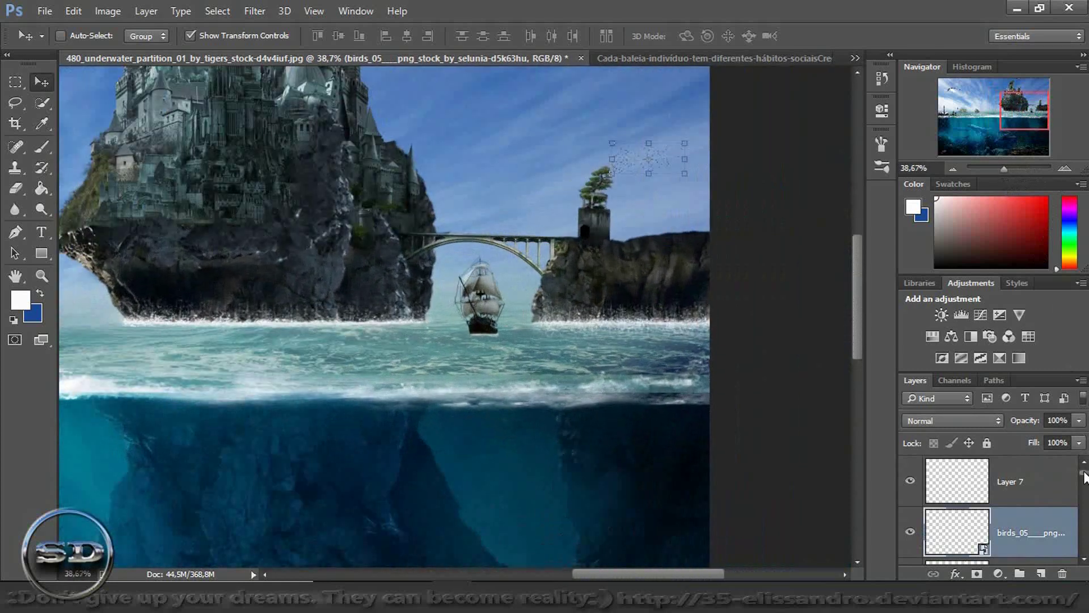
- Select Layer 9 and duplicate it as Layer 10
left_click_drag(1085, 477, 1085, 510)
scroll(1080, 508, "down", 1)
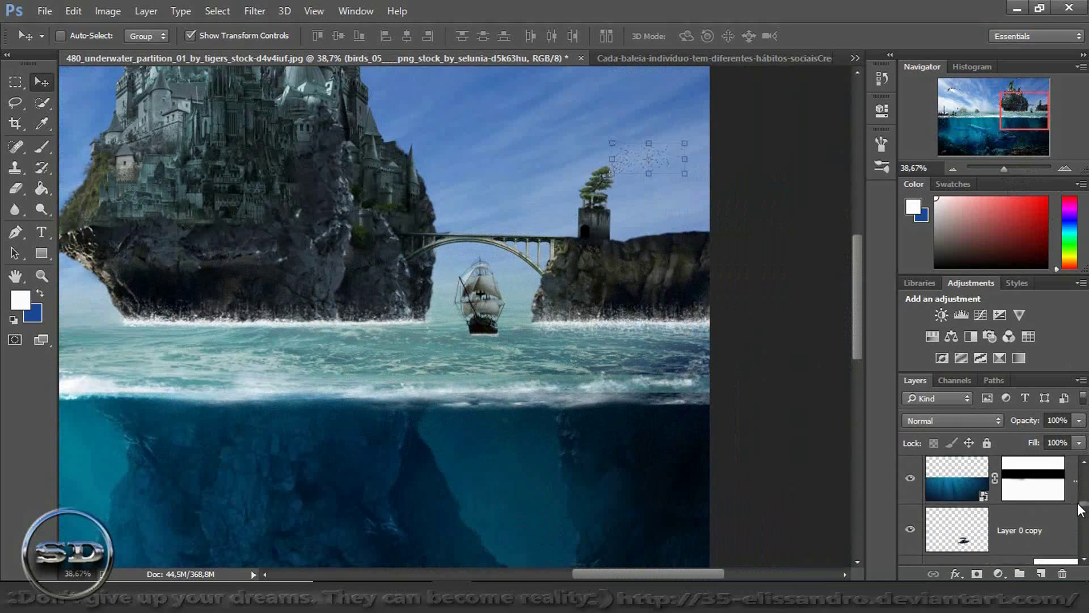
scroll(1077, 503, "down", 2)
scroll(1077, 503, "up", 1)
scroll(1075, 500, "up", 1)
scroll(1073, 496, "up", 1)
scroll(1076, 496, "up", 1)
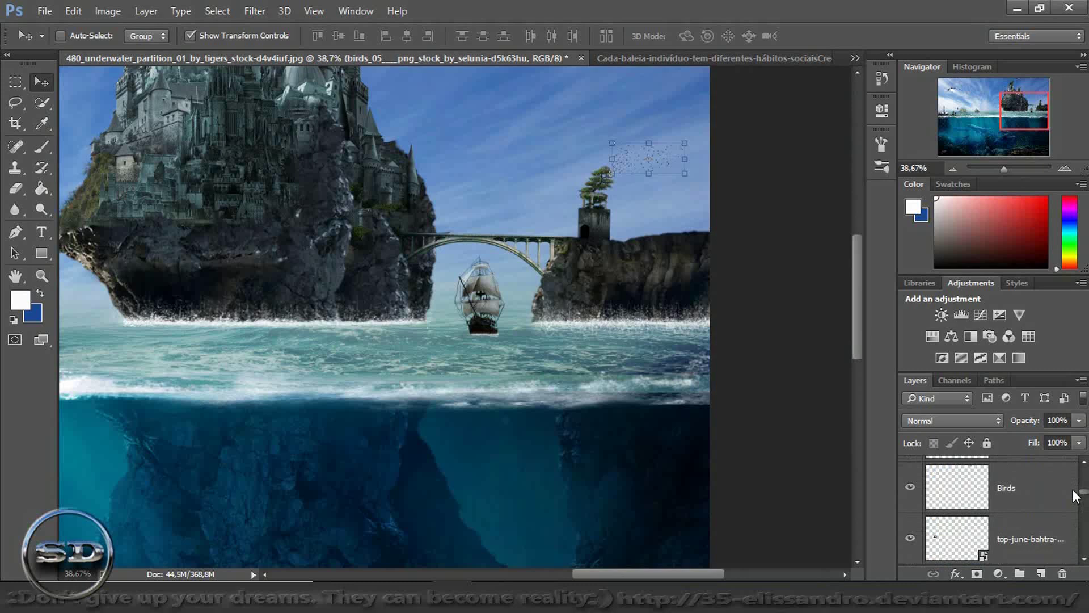
scroll(1076, 494, "up", 1)
scroll(1076, 489, "up", 1)
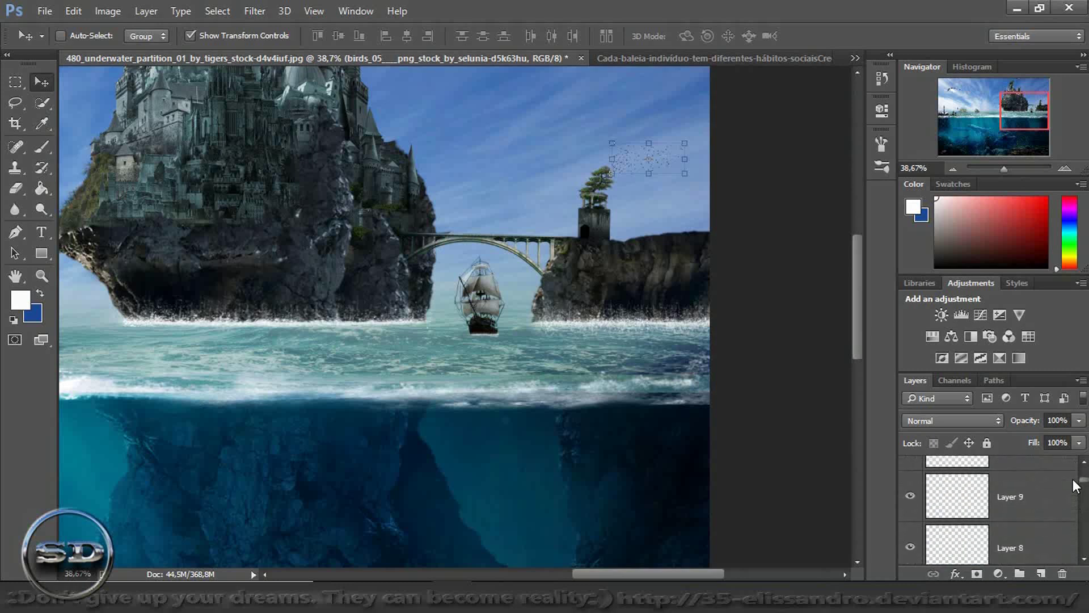
left_click(969, 551)
left_click(944, 498)
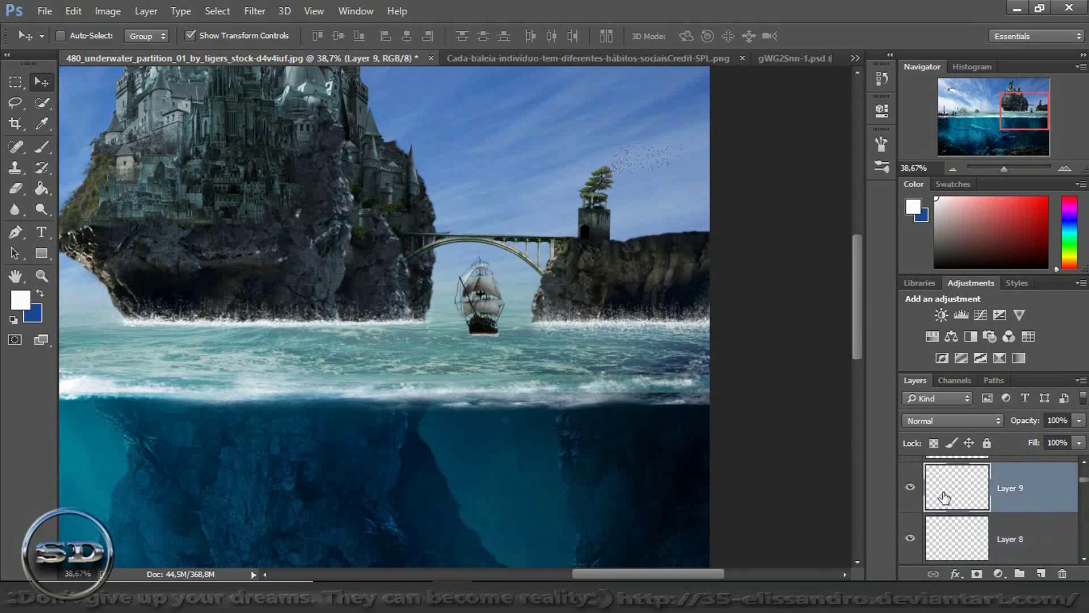
key("ctrl+v")
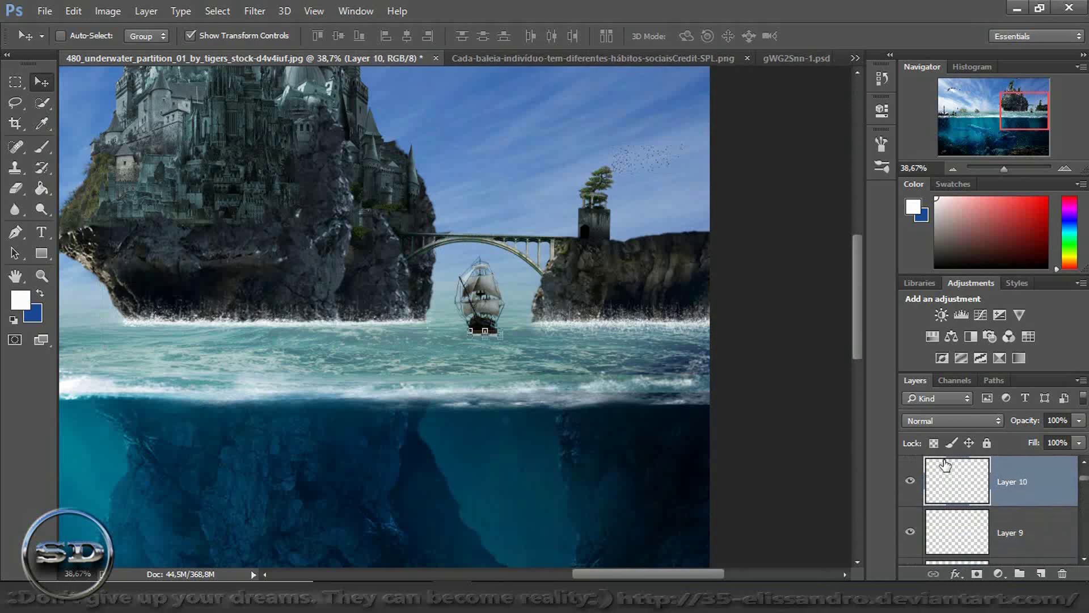
left_click_drag(1008, 166, 1024, 166)
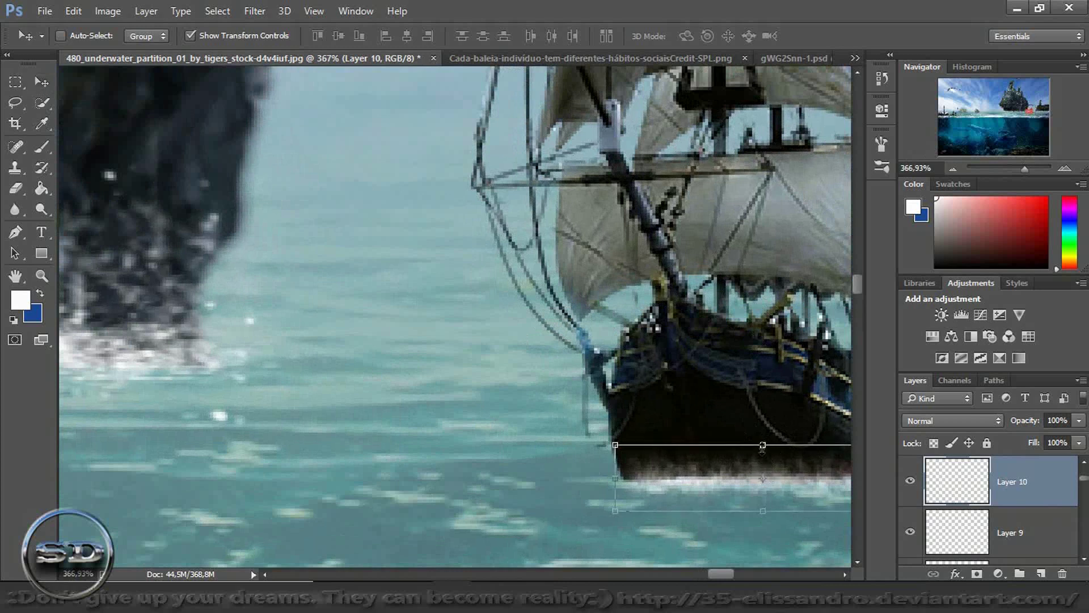
- Squash the foam copy to half height and nudge it up under the hull
left_click_drag(763, 445, 763, 480)
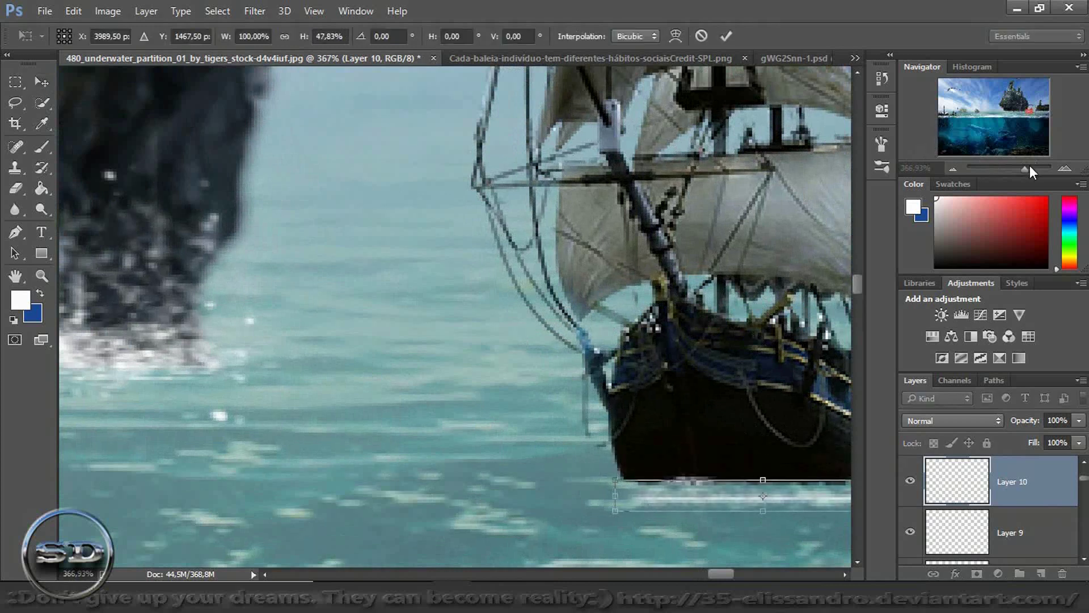
left_click_drag(1031, 165, 1026, 165)
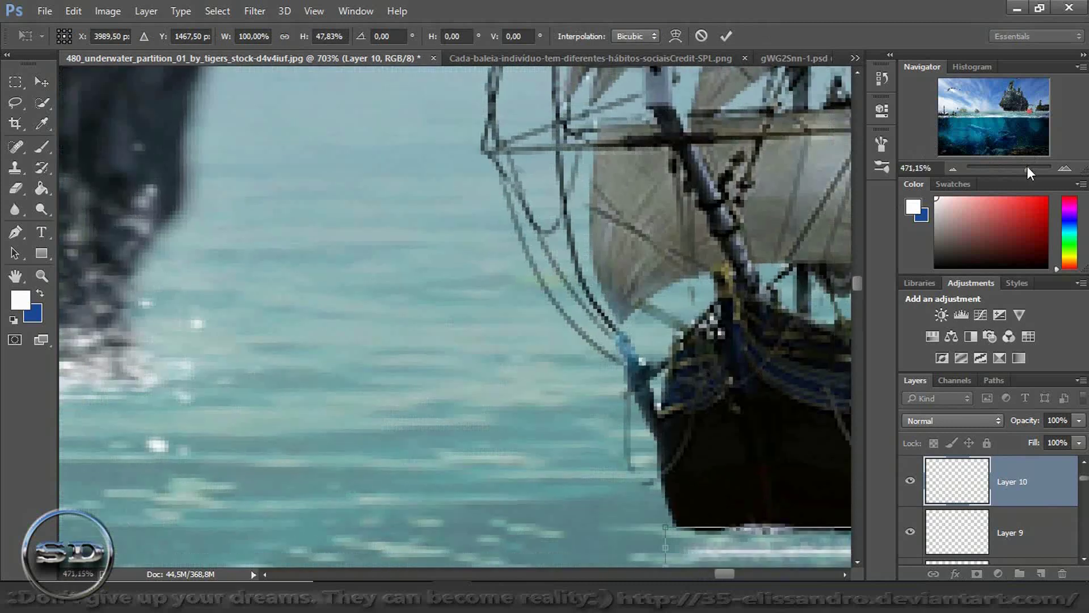
left_click_drag(1027, 110, 1033, 111)
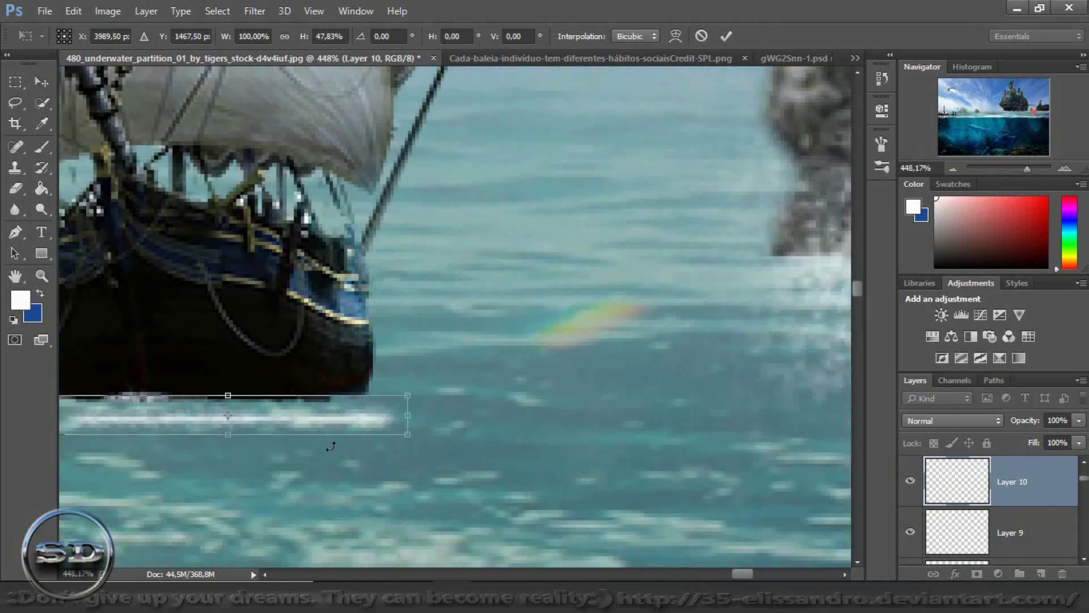
left_click_drag(361, 416, 344, 392)
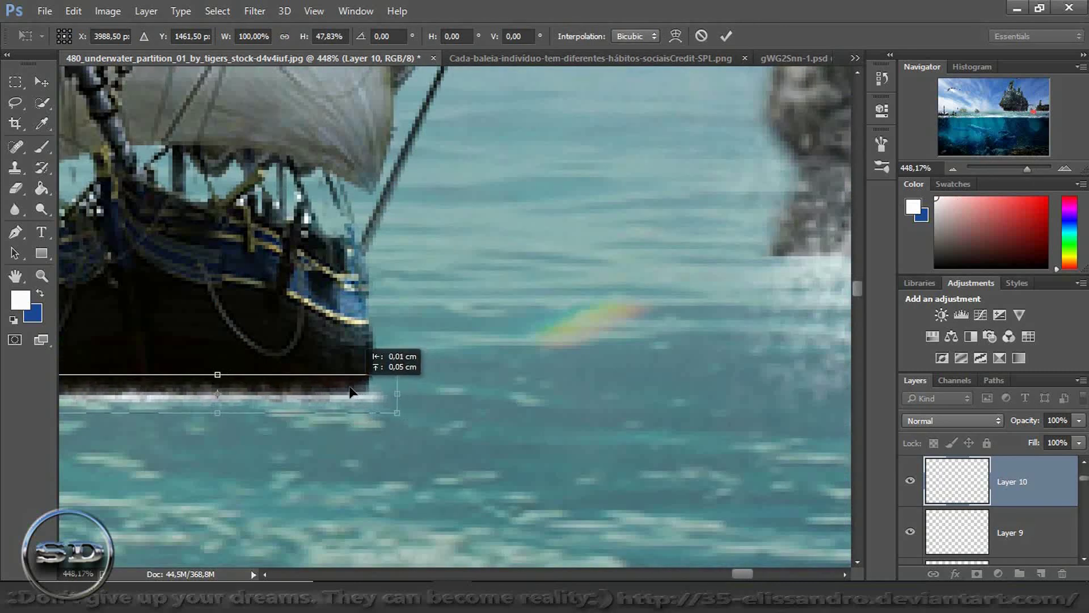
left_click_drag(344, 386, 344, 393)
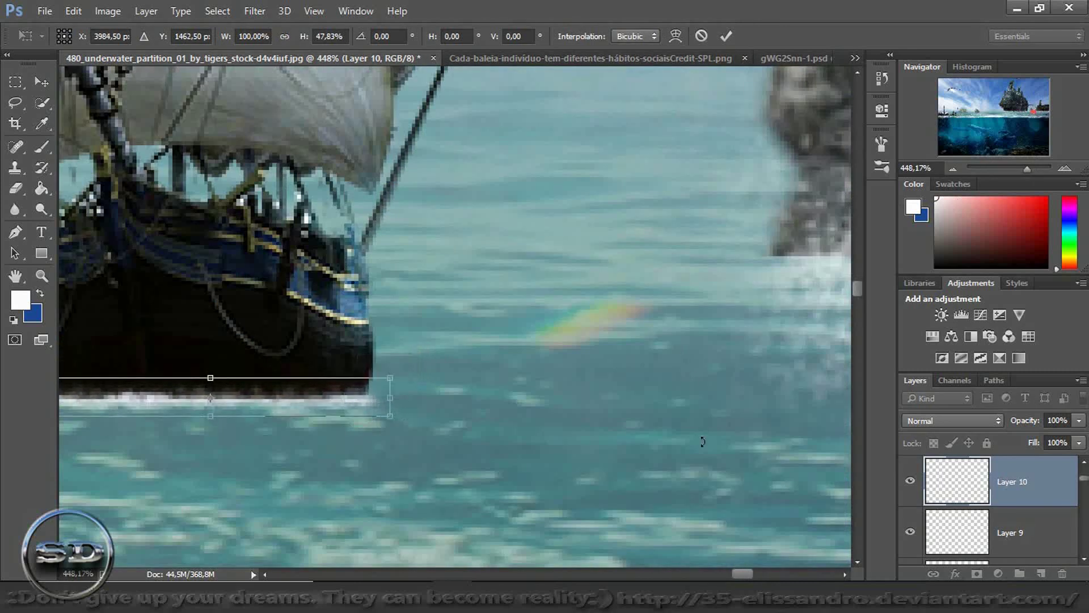
- Narrow, lift and stretch the foam to fit the hull, then commit the transform
left_click_drag(741, 571, 730, 571)
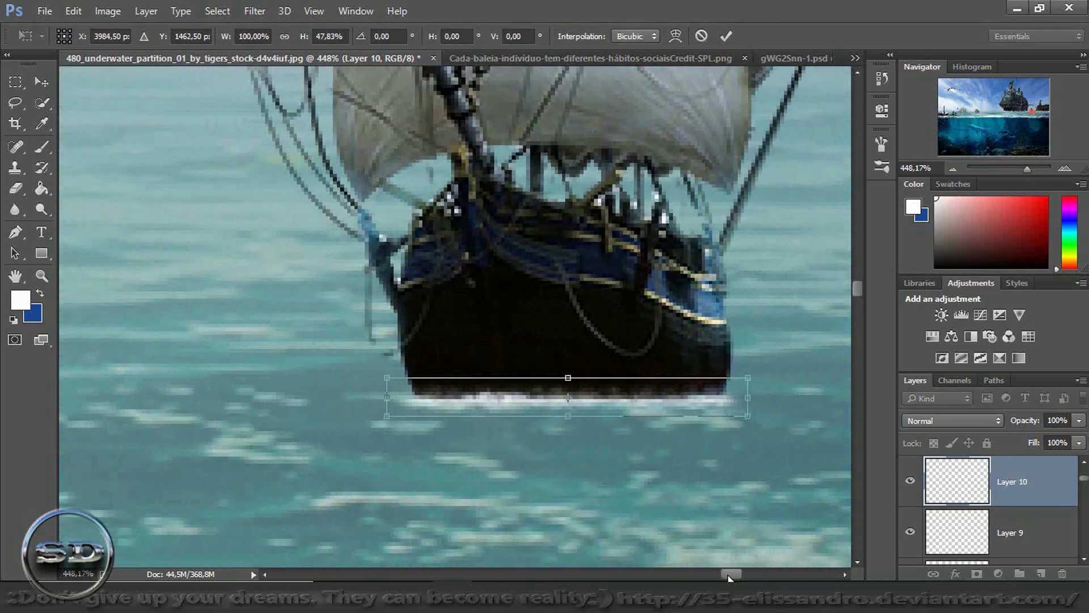
left_click_drag(415, 399, 508, 387)
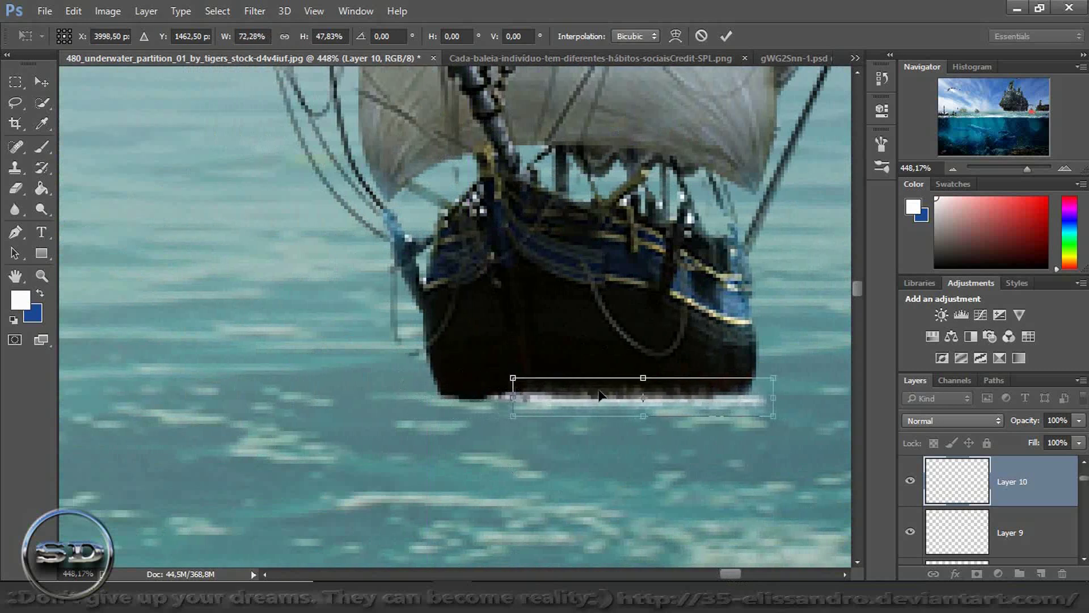
left_click_drag(600, 396, 601, 392)
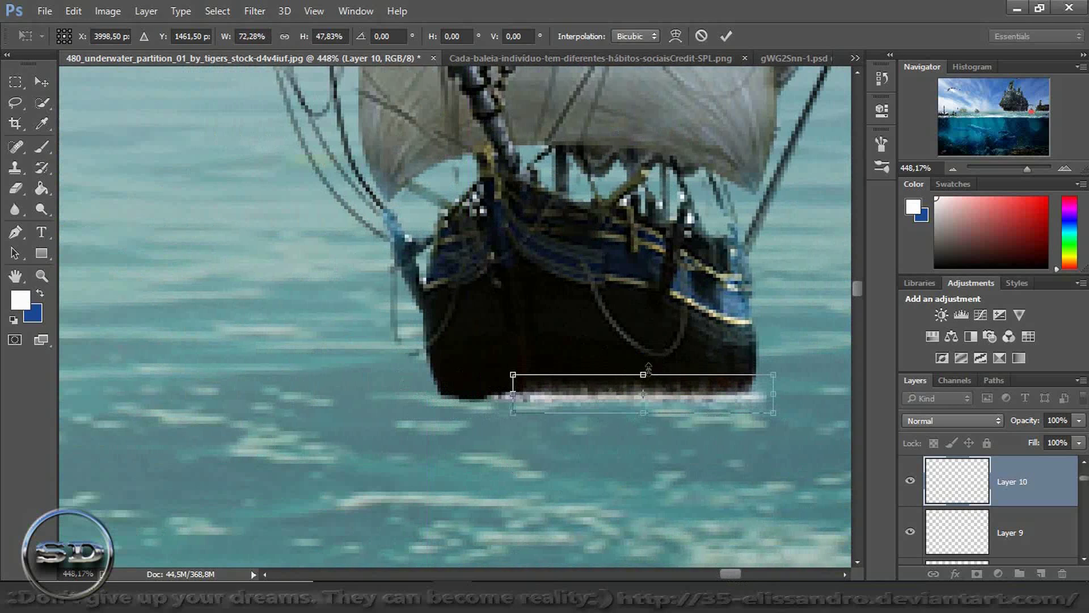
mouse_move(643, 368)
left_mouse_down()
mouse_move(641, 349)
mouse_move(630, 385)
left_mouse_up()
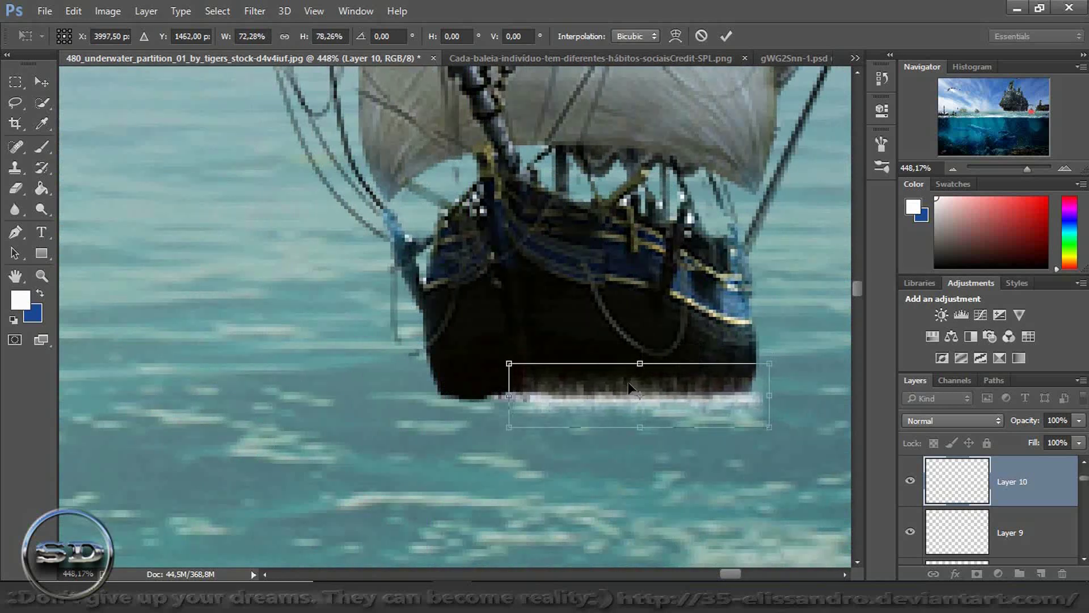
left_click(723, 38)
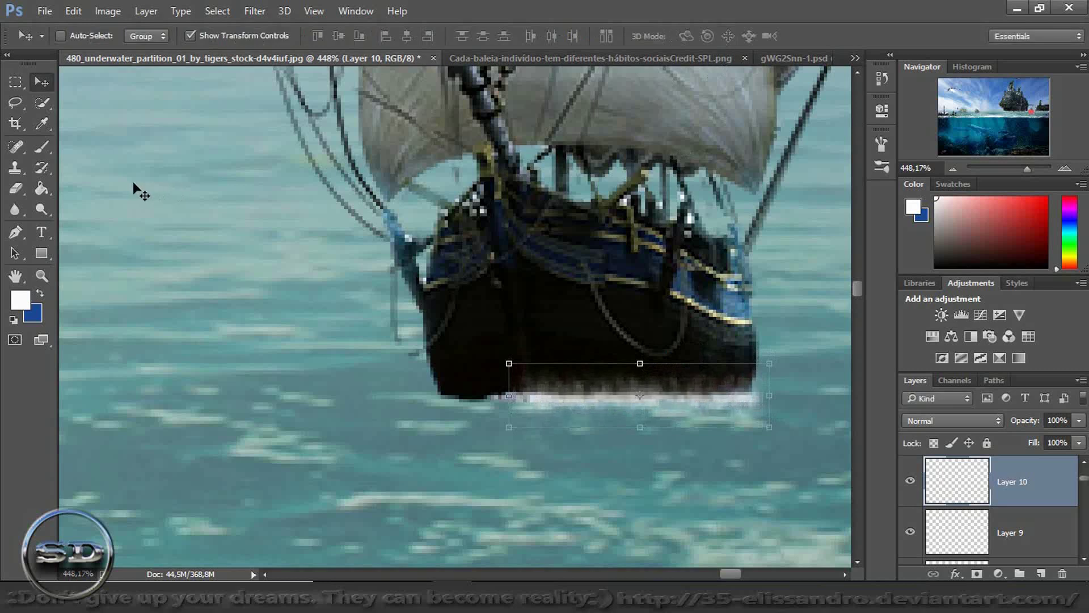
left_click(38, 147)
left_click_drag(1017, 170, 998, 184)
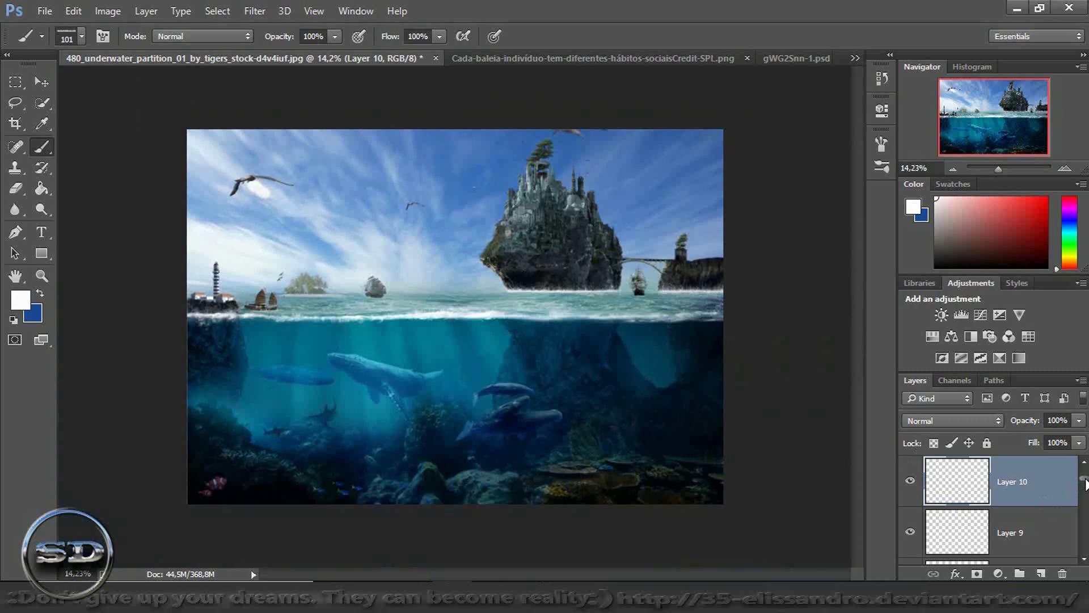
- Place the long_wave image on the waterline, flip it horizontally and shift it right
left_click_drag(1083, 479, 494, 336)
right_click(495, 331)
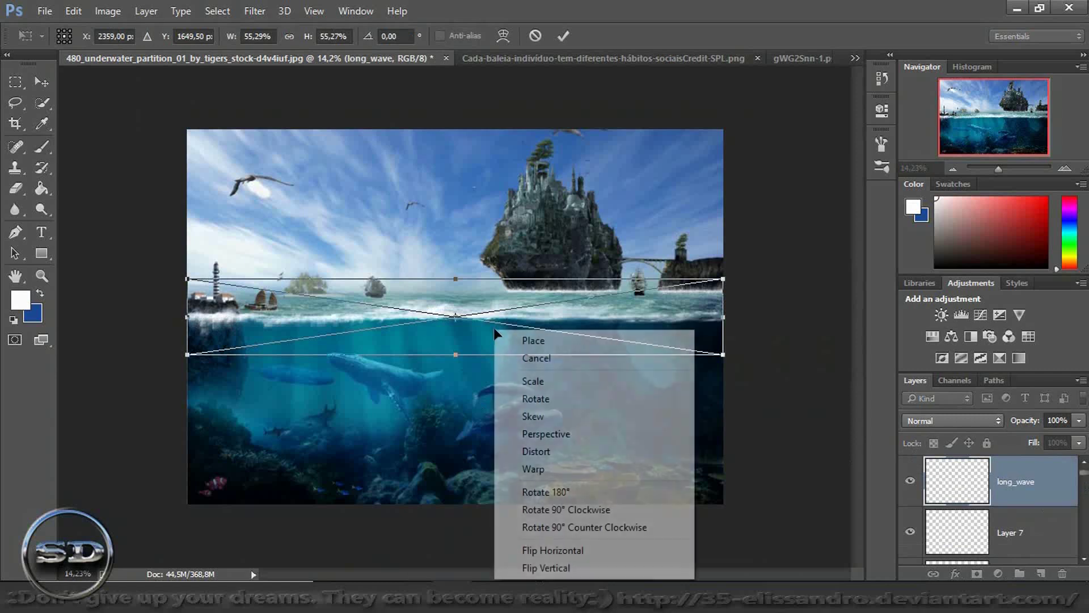
left_click(546, 548)
left_click_drag(608, 294, 616, 292)
- Warp the wave, bending its middle down and pulling its left edge past the lighthouse
right_click(423, 318)
left_click(449, 452)
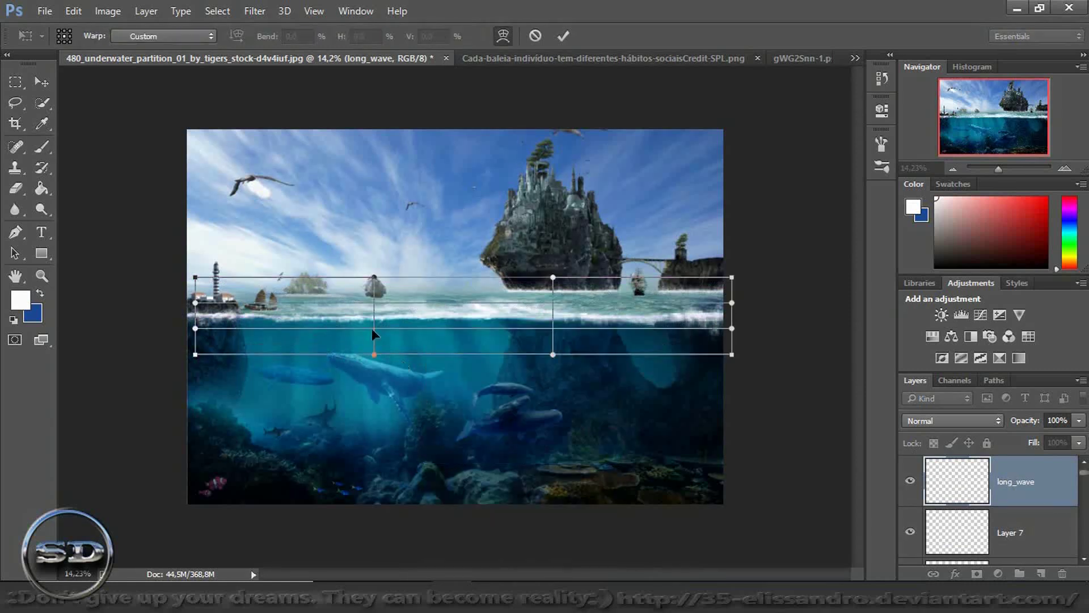
left_click_drag(341, 303, 334, 316)
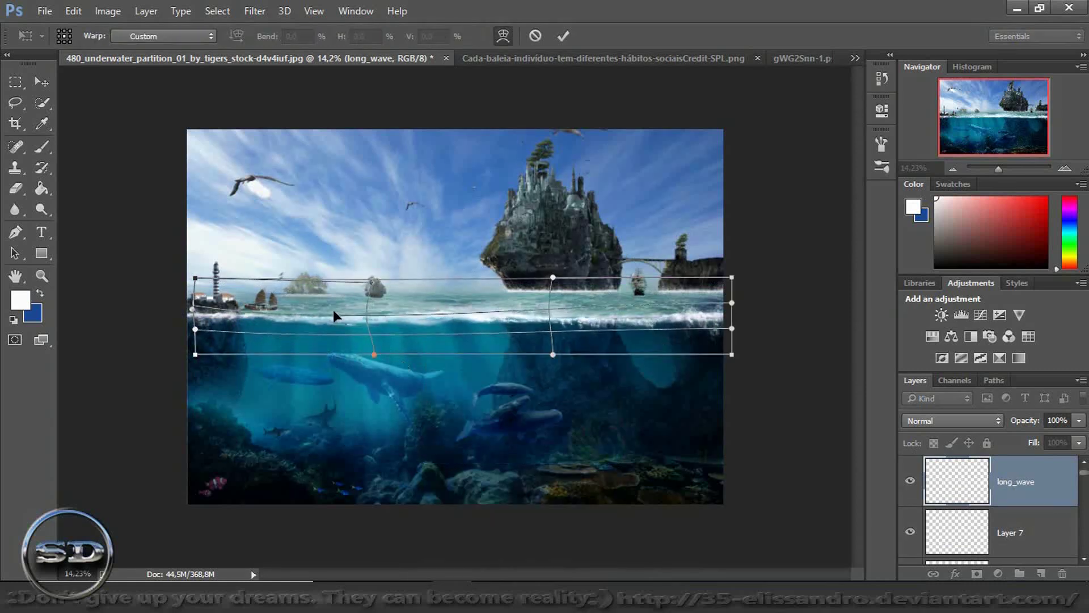
left_click_drag(236, 300, 220, 299)
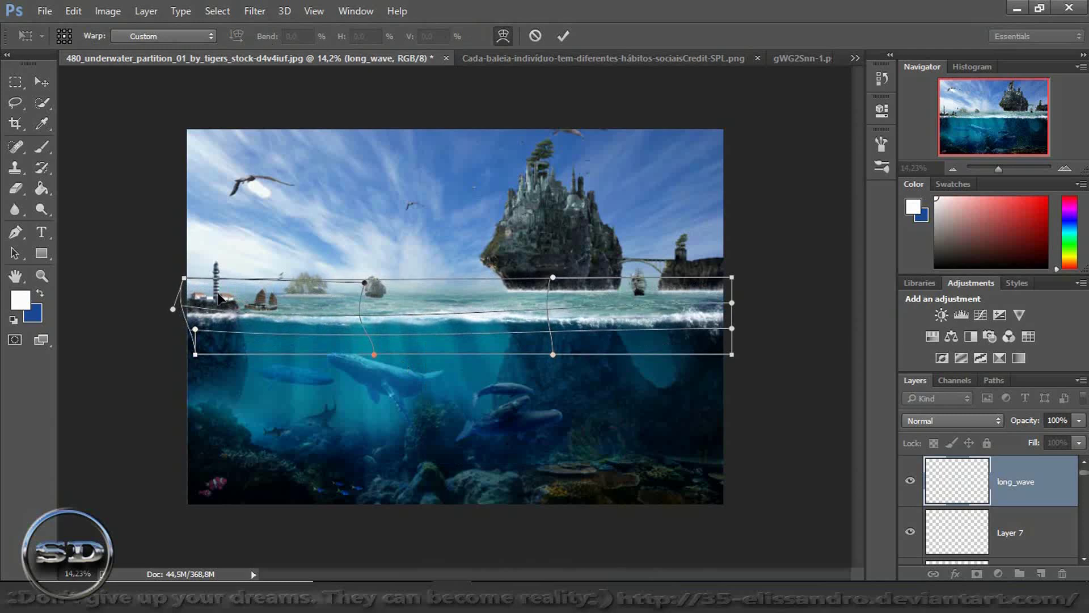
left_click_drag(507, 318, 532, 292)
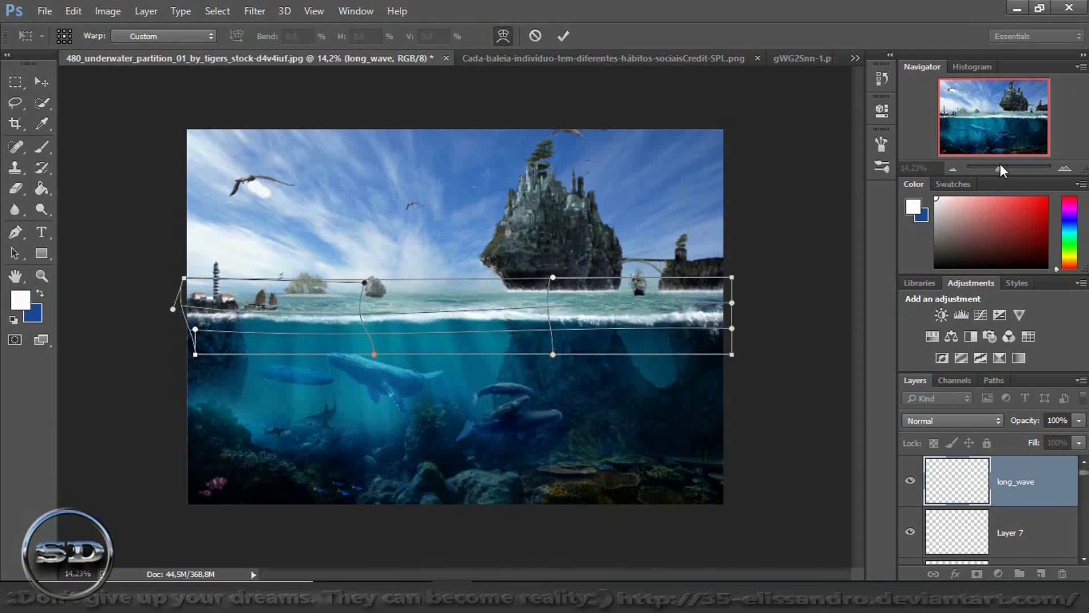
- Fine-tune the wave's curve along the waterline and commit the warp
left_click_drag(1001, 169, 1007, 169)
left_click(1005, 115)
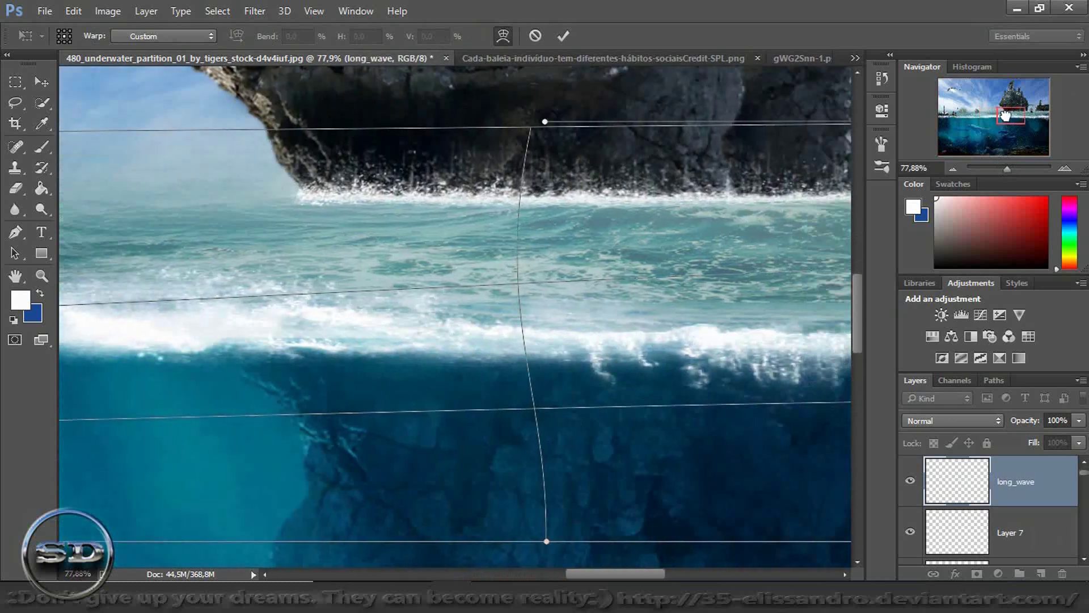
left_click_drag(1005, 115, 1014, 114)
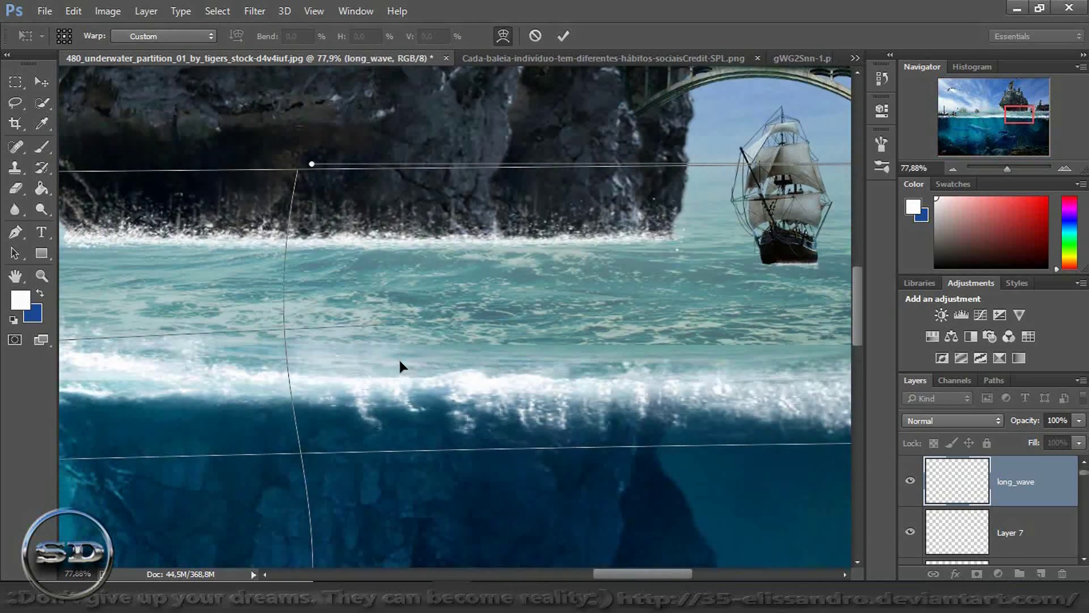
left_click_drag(399, 361, 395, 352)
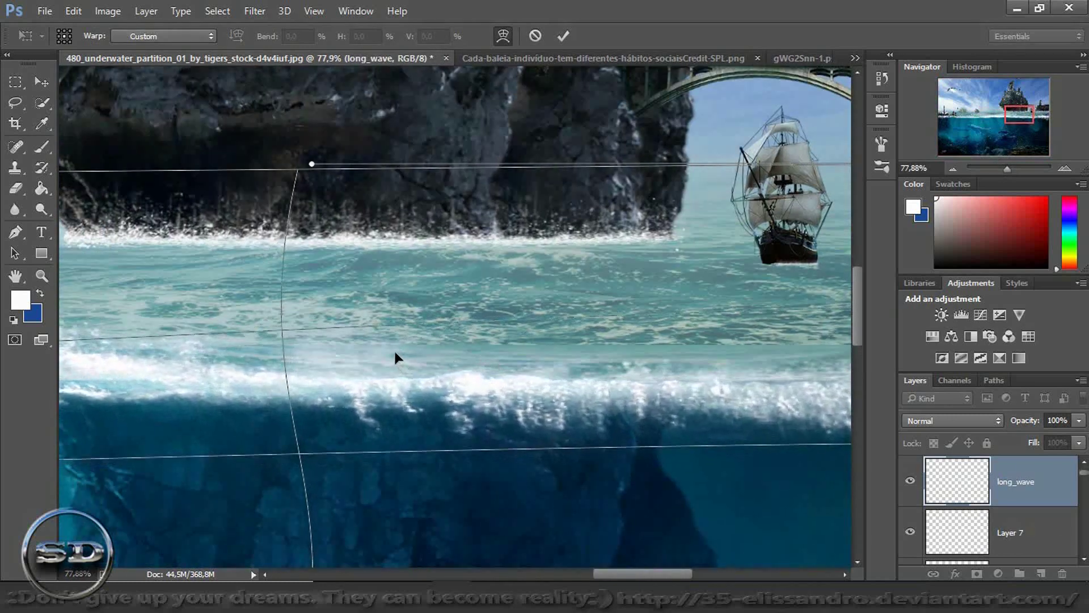
mouse_move(1002, 116)
left_mouse_down()
mouse_move(1028, 111)
mouse_move(952, 120)
left_mouse_up()
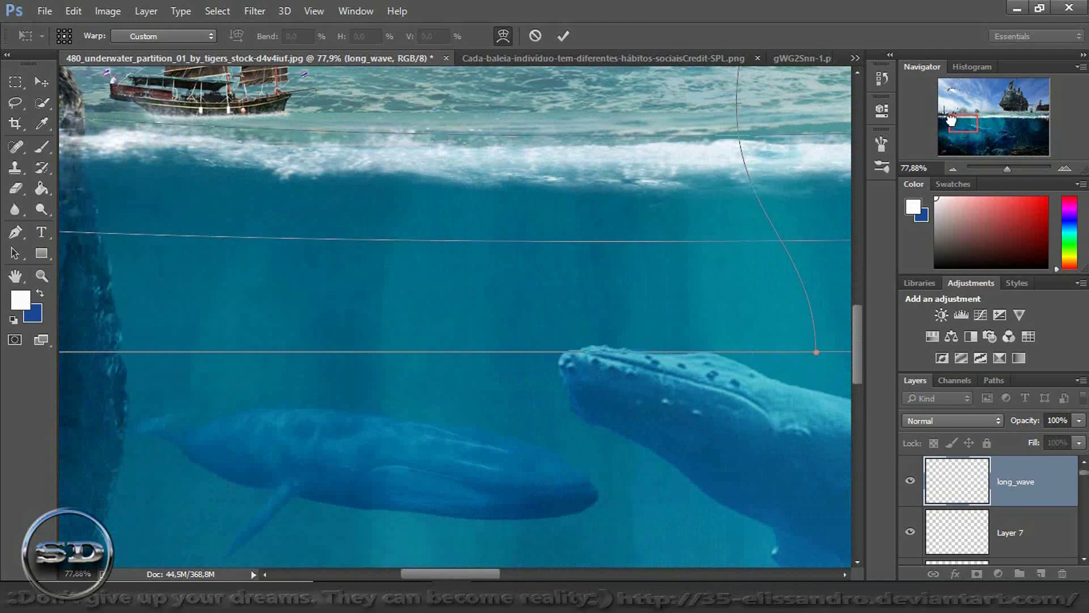
left_click(563, 35)
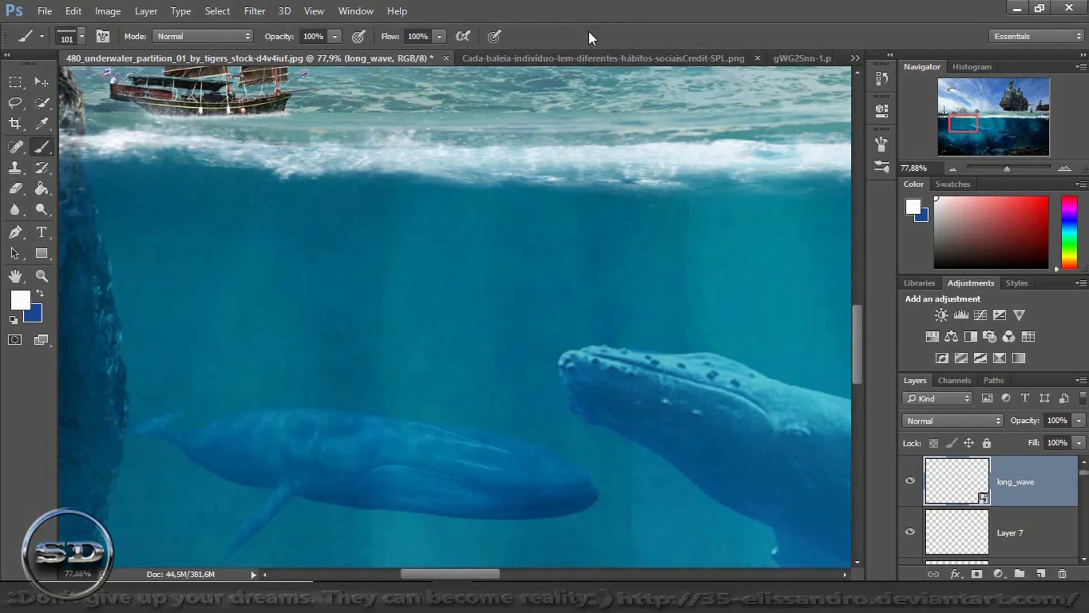
- Select Layer 0 copy and add a new empty Layer 11 above it
left_click_drag(1006, 174, 998, 170)
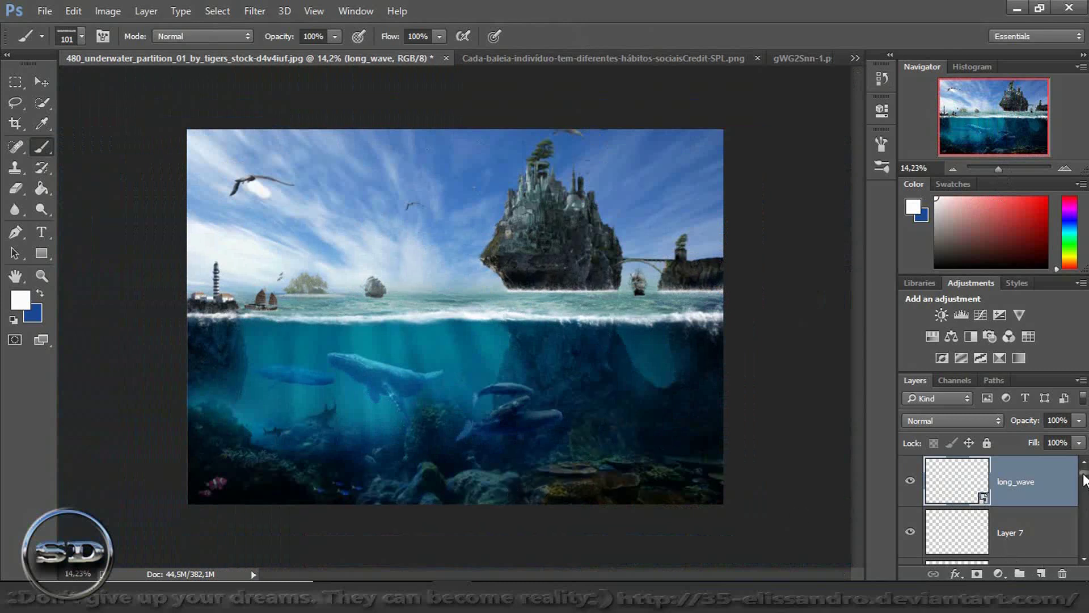
mouse_move(1084, 478)
left_mouse_down()
mouse_move(1084, 518)
mouse_move(1074, 513)
left_mouse_up()
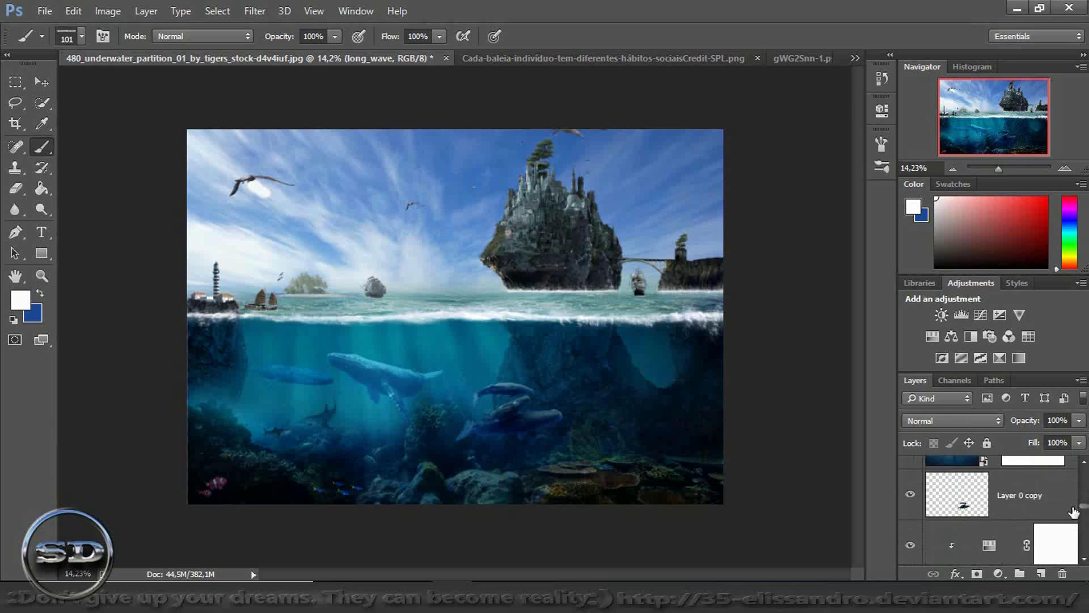
left_click(1059, 538)
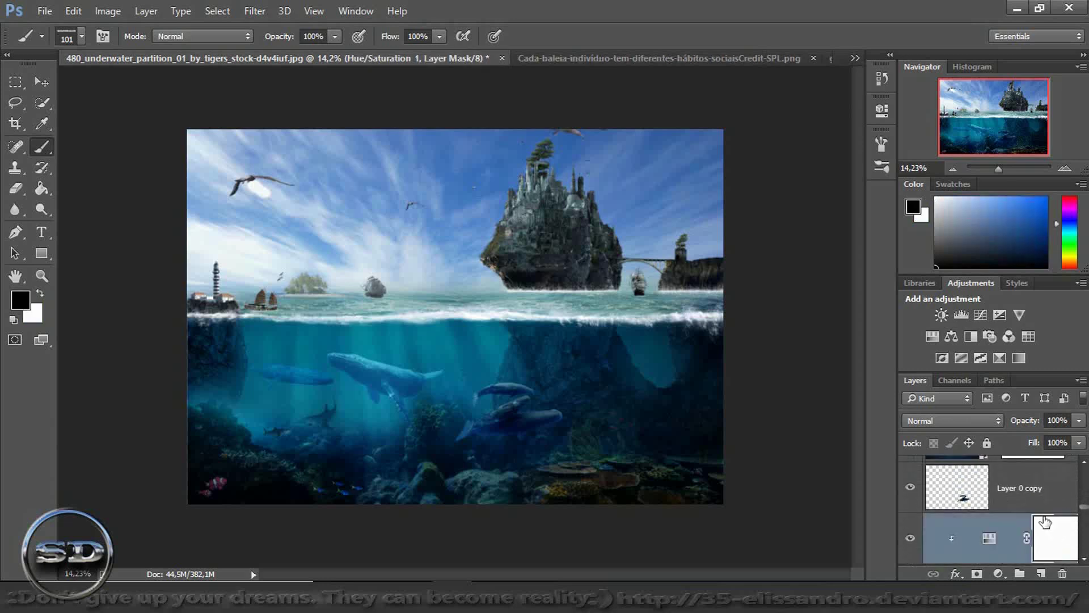
left_click(1021, 499)
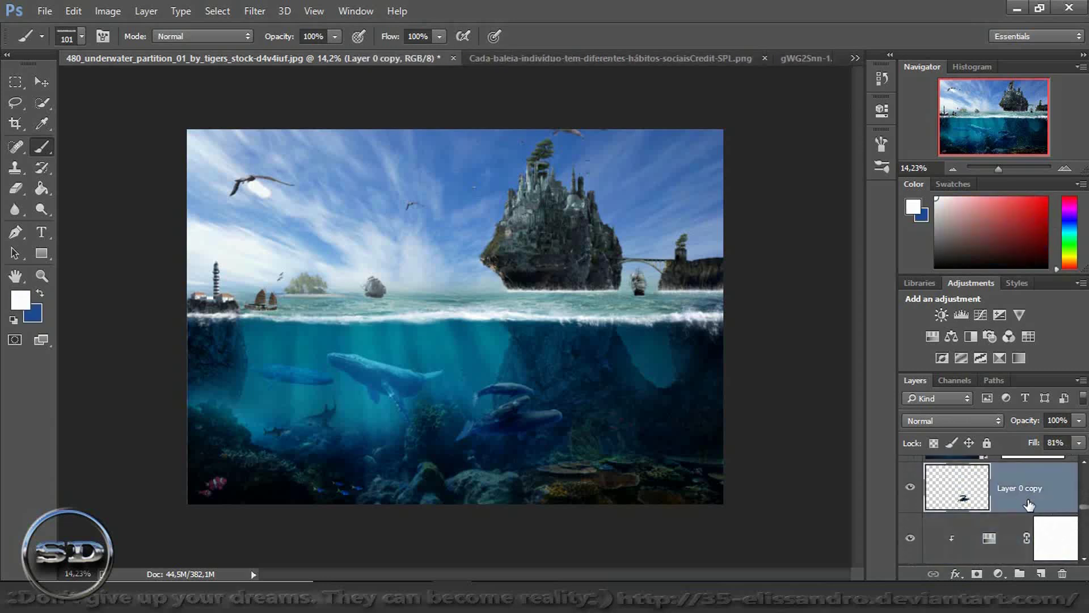
left_click(1041, 573)
right_click(442, 379)
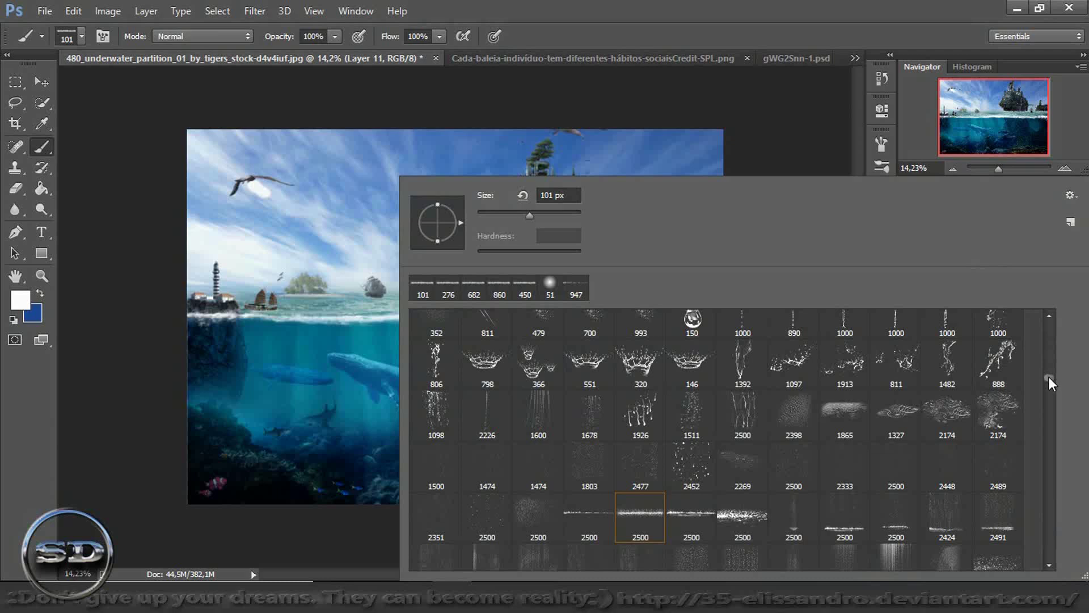
- Select the 1234 px bubble brush preset from the loaded splash brushes
left_click_drag(1047, 375, 1050, 381)
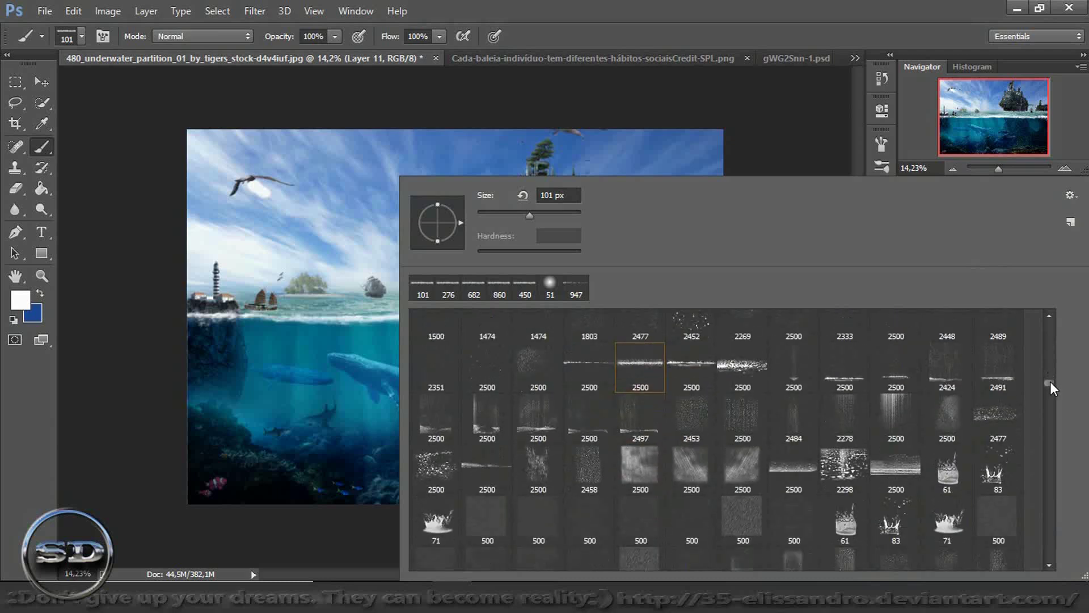
left_click_drag(1050, 381, 1050, 393)
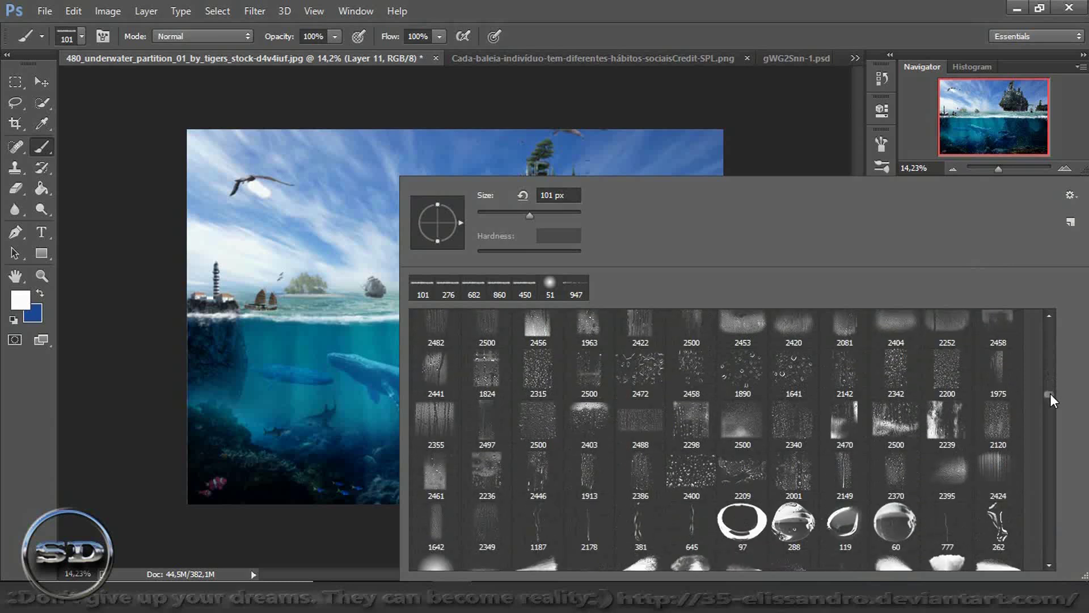
mouse_move(1050, 393)
left_mouse_down()
mouse_move(1047, 324)
mouse_move(1053, 364)
mouse_move(1050, 346)
left_mouse_up()
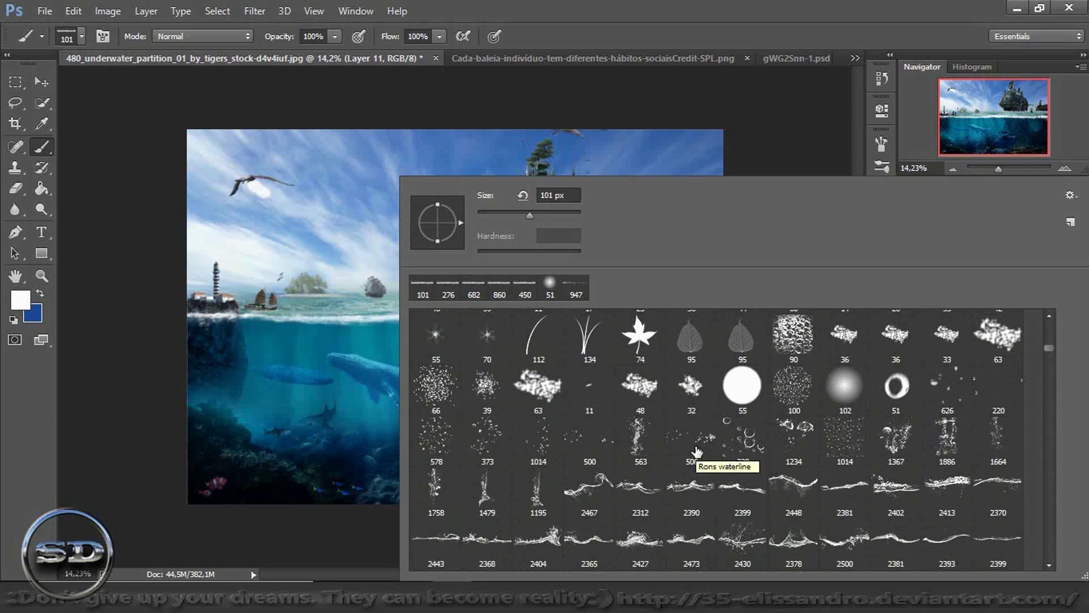
left_click(795, 437)
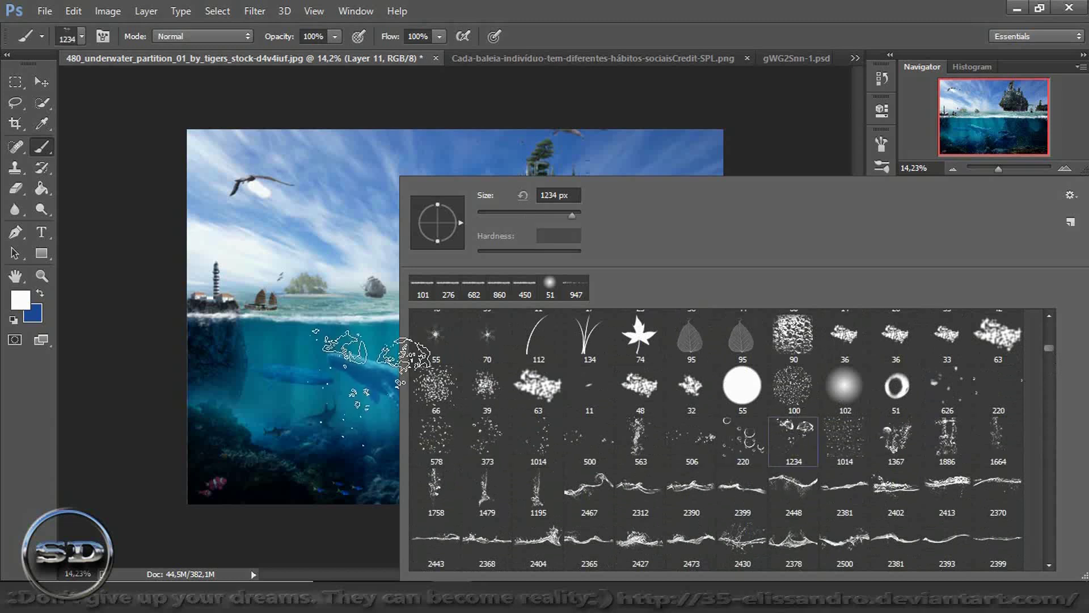
key("Return")
- Stamp 250 px white bubbles above the whales
left_click_drag(328, 373, 294, 369)
left_click_drag(999, 169, 1005, 169)
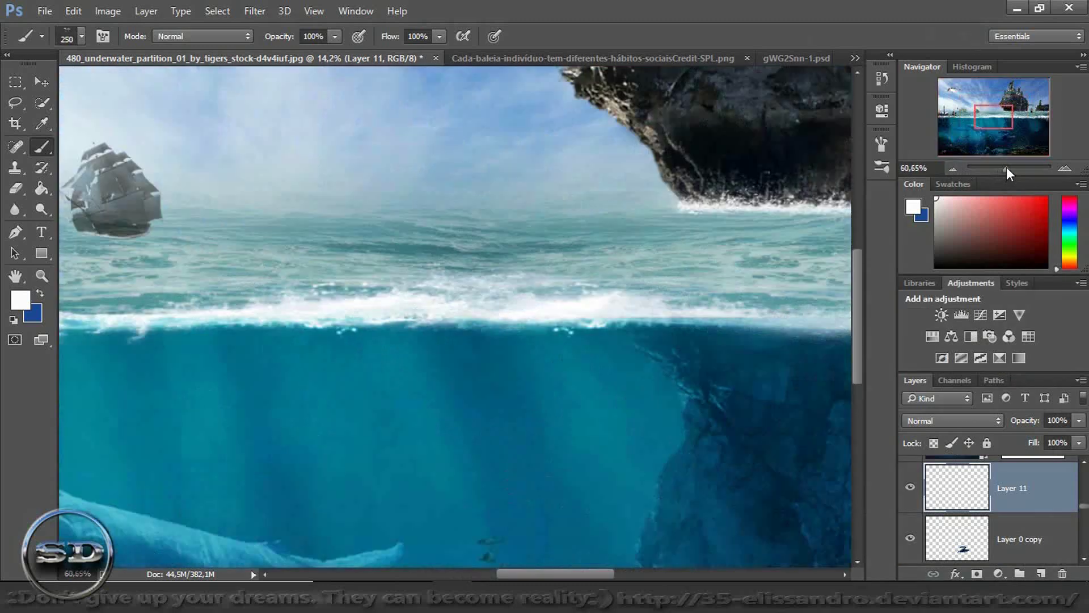
left_click_drag(991, 105, 1003, 134)
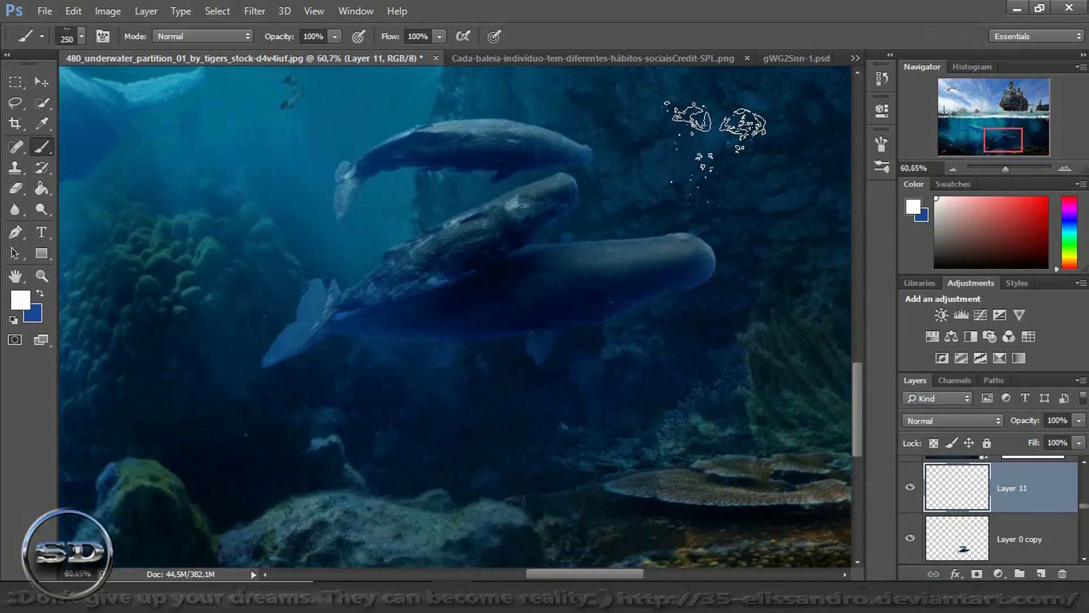
left_click(698, 183)
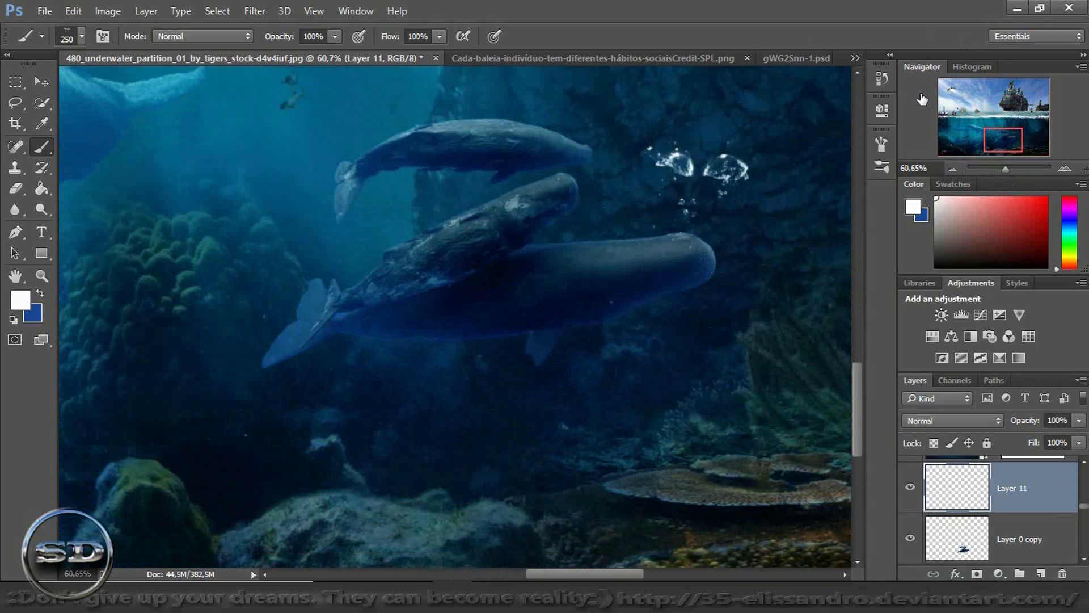
- On new Layers 12 and 13, stamp 131 px and 46 px bubbles above the upper whale
left_click(1041, 573)
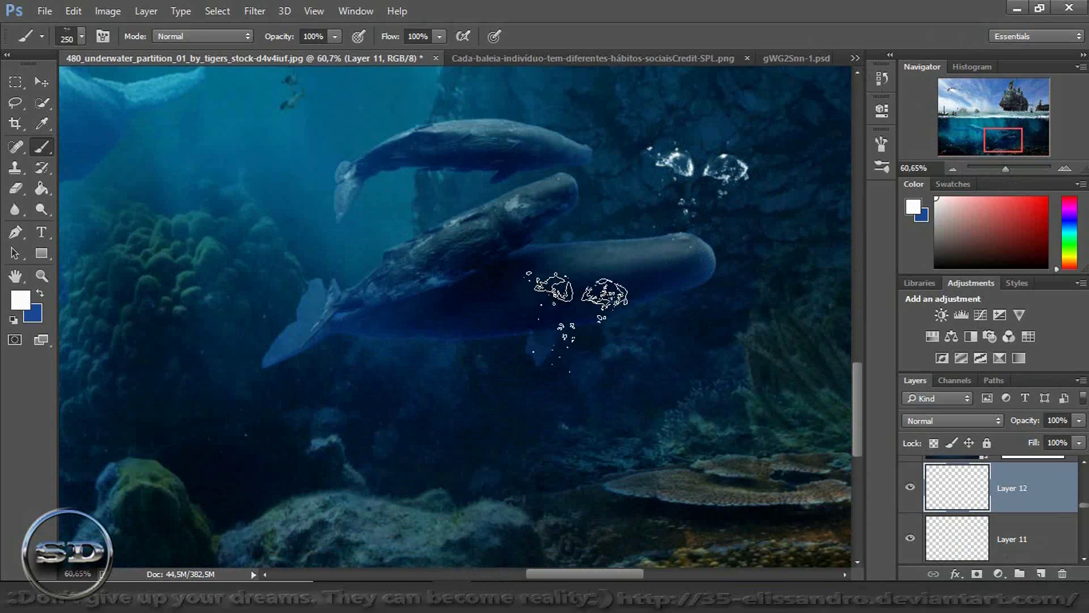
left_click_drag(556, 193, 531, 188)
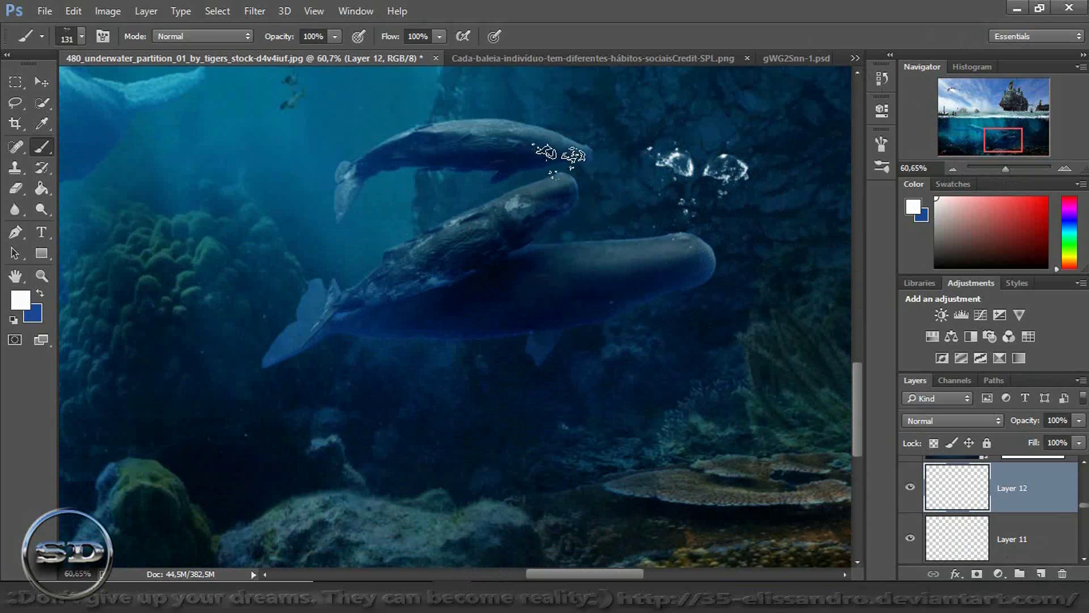
left_click(563, 162)
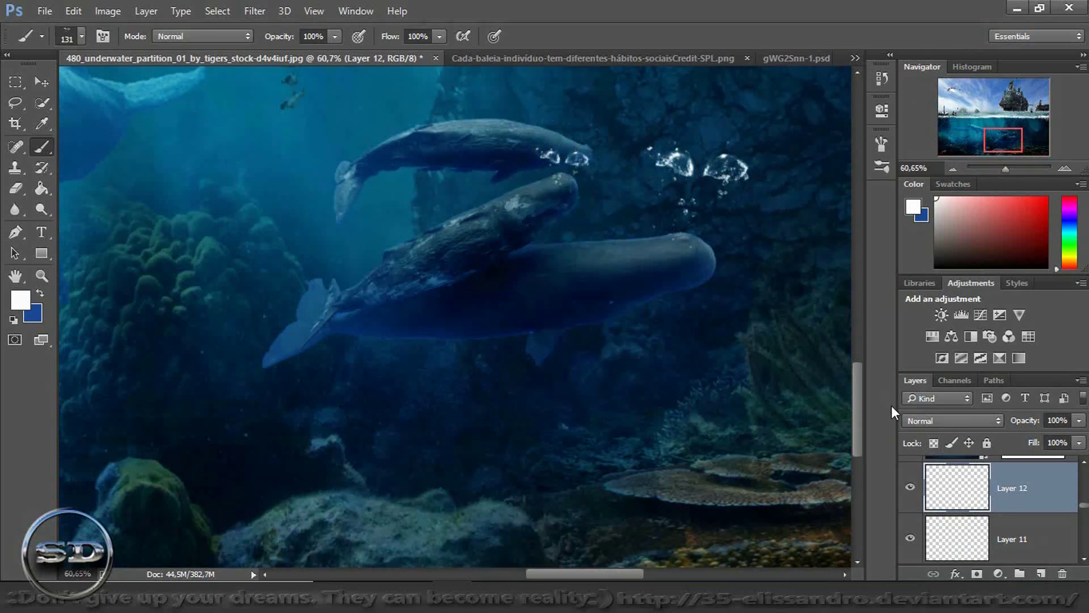
left_click(1039, 575)
left_click_drag(576, 109, 594, 141)
left_click(565, 133)
left_click(573, 111)
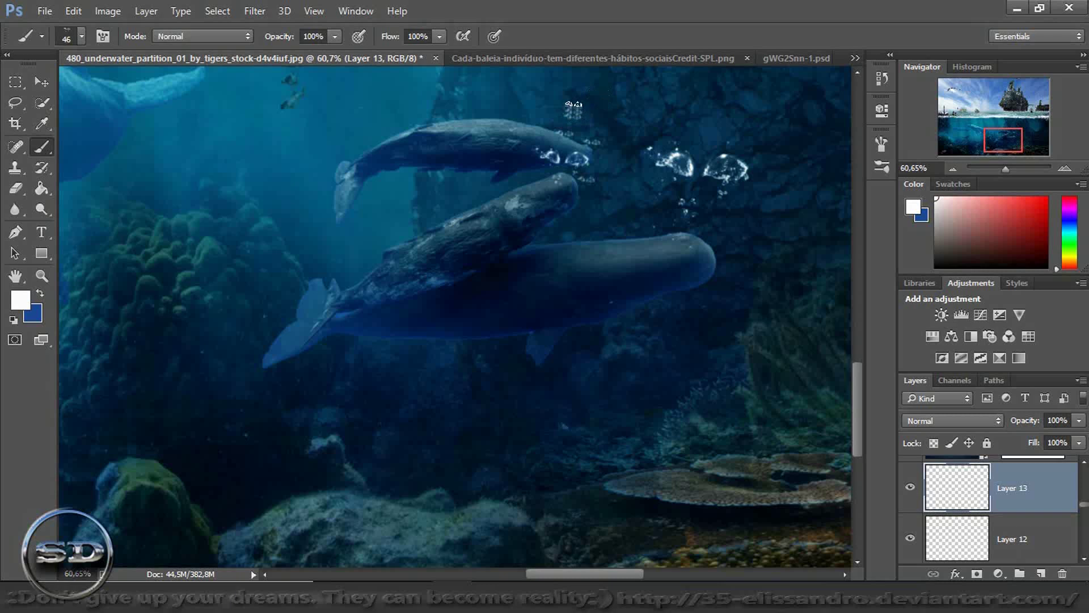
- Replace the misplaced small bubble stamp with one in a better spot
key("ctrl+z")
left_click(592, 131)
left_click_drag(703, 150, 738, 150)
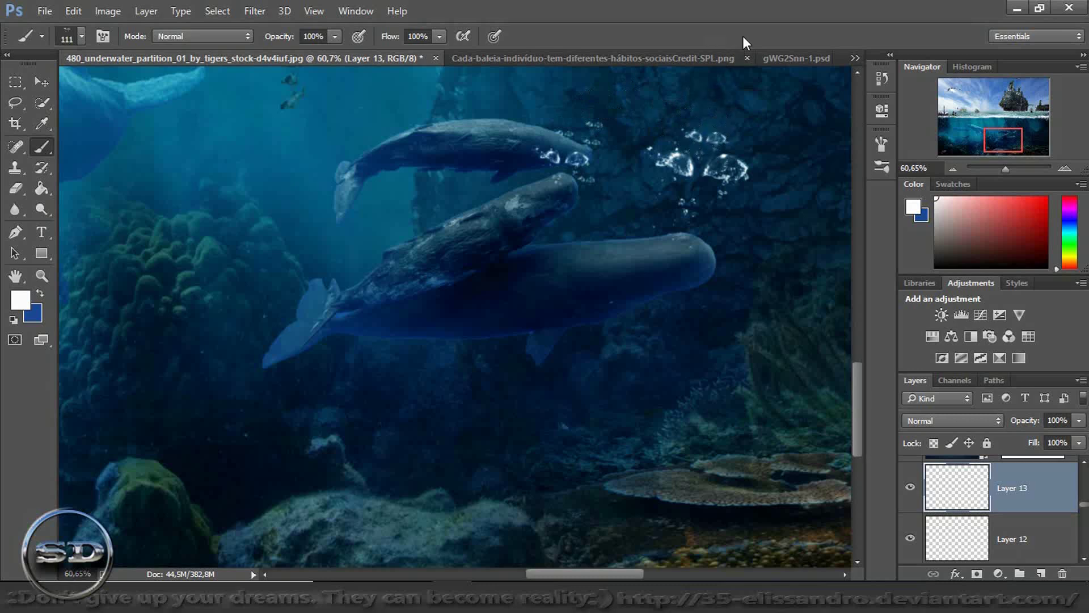
- Stamp bubble trails above the humpback's head at 227, 131 and 270 px
left_click_drag(991, 139, 963, 128)
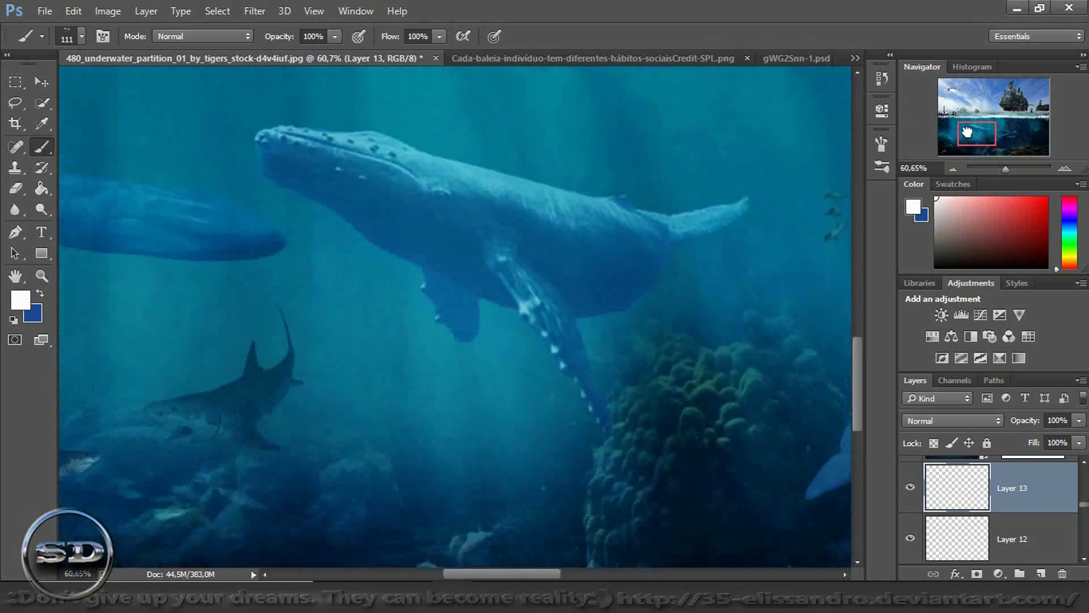
left_click_drag(534, 248, 559, 263)
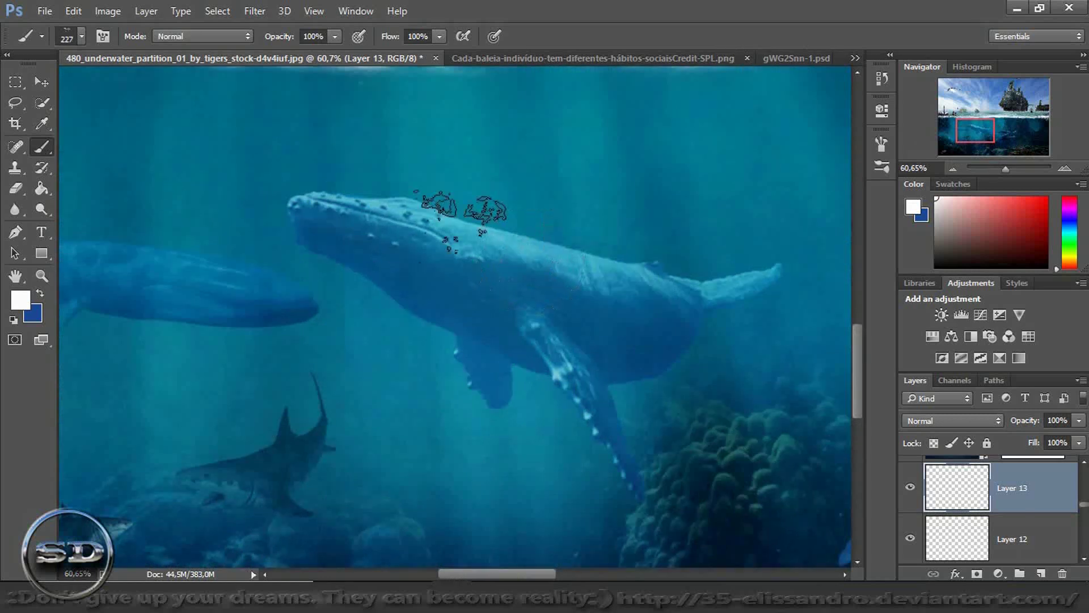
left_click(331, 151)
left_click_drag(346, 150, 315, 155)
left_click(332, 170)
left_click(328, 109)
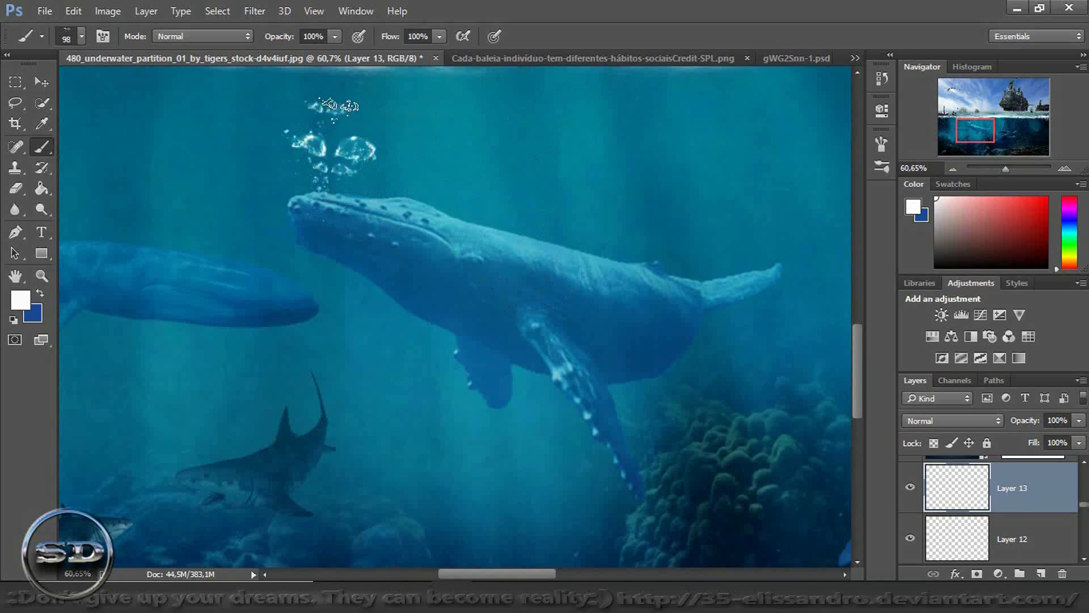
left_click_drag(335, 123, 377, 117)
left_click(379, 111)
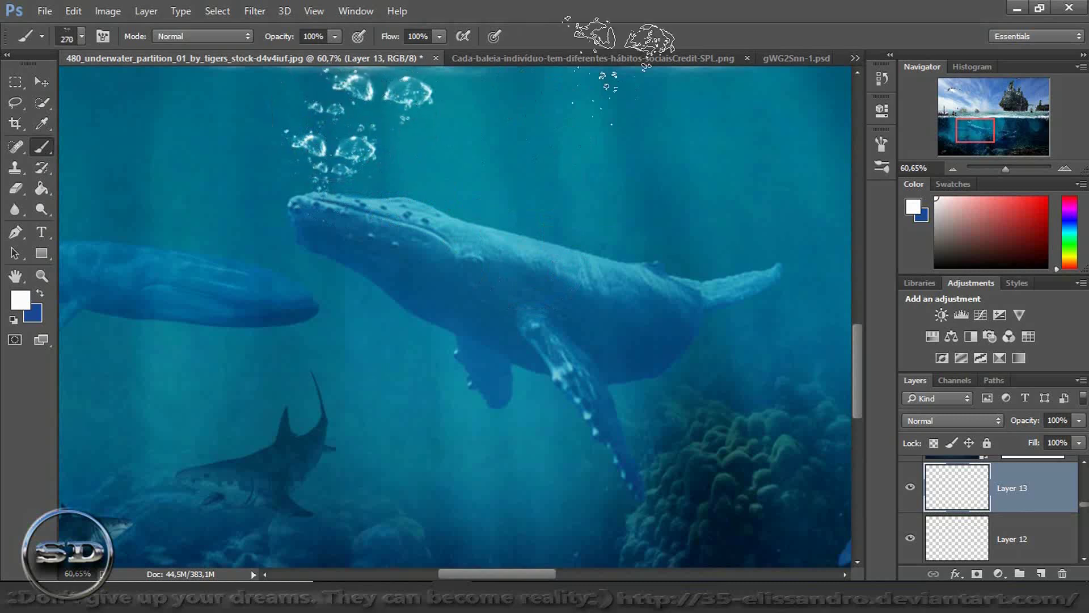
left_click_drag(986, 134, 980, 129)
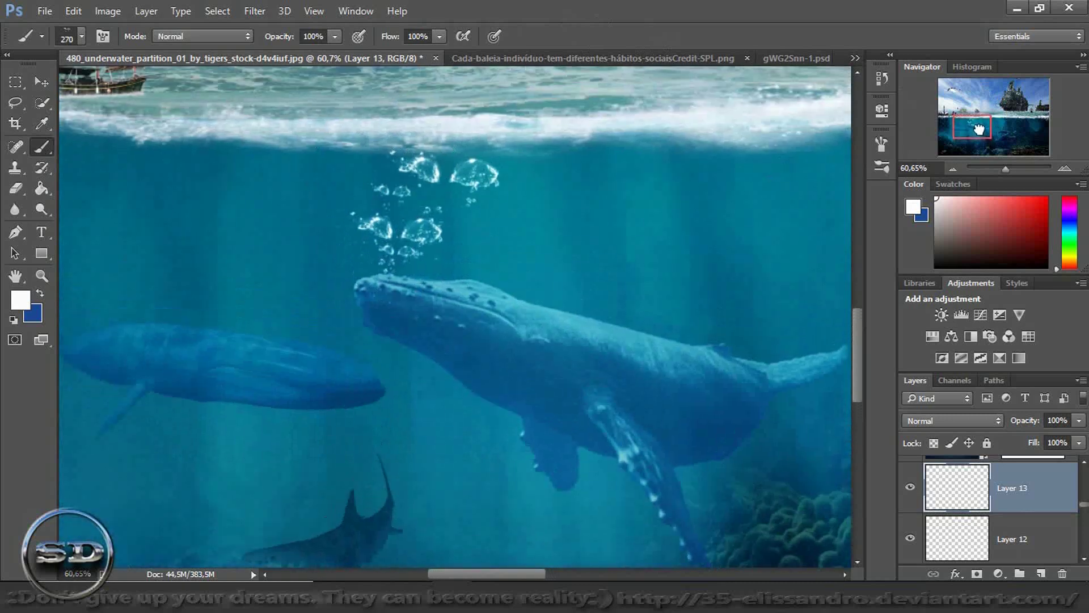
- Lower Layer 13 opacity to 52% and paint faint bubbles near the whales' heads
left_click_drag(1030, 423, 994, 438)
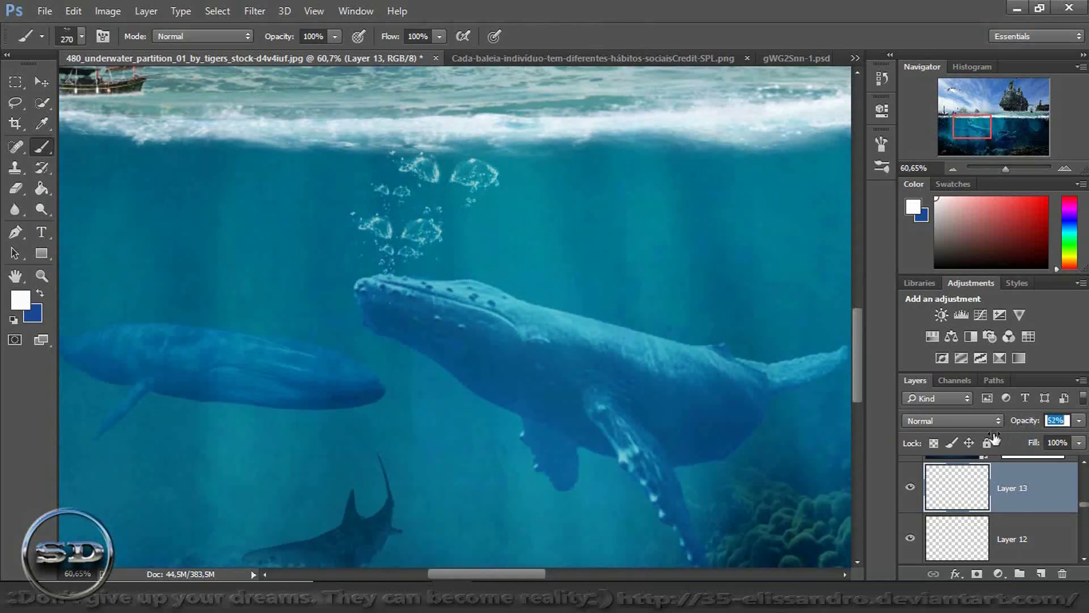
left_click_drag(559, 466, 519, 475)
left_click(367, 364)
left_click(299, 323)
left_click(364, 348)
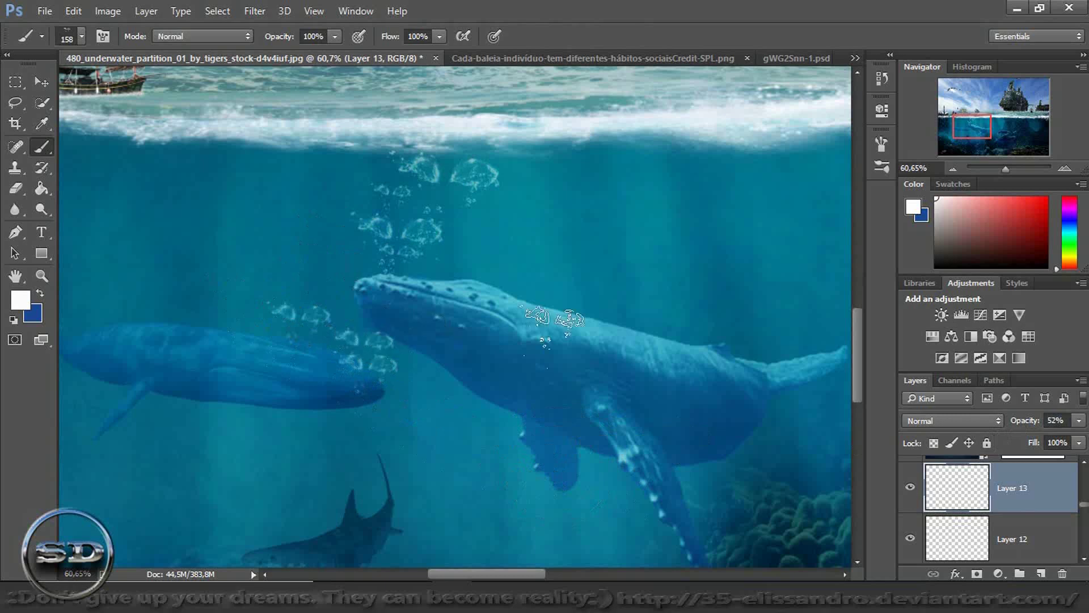
left_click_drag(978, 126, 973, 134)
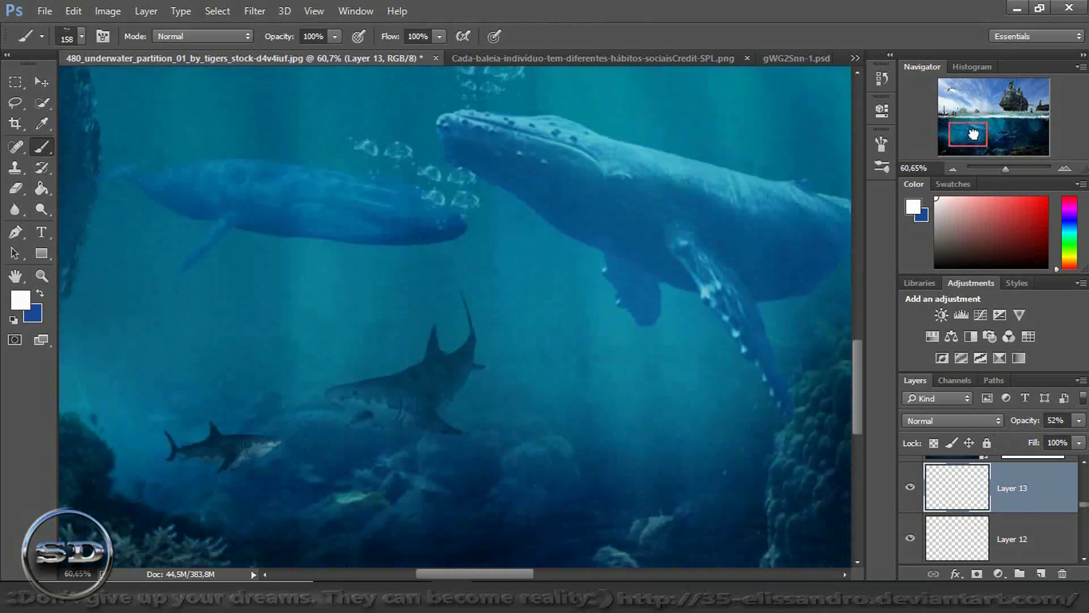
- Pick the 1014 speckle brush and dab bubble specks around the large and small sharks
right_click(448, 318)
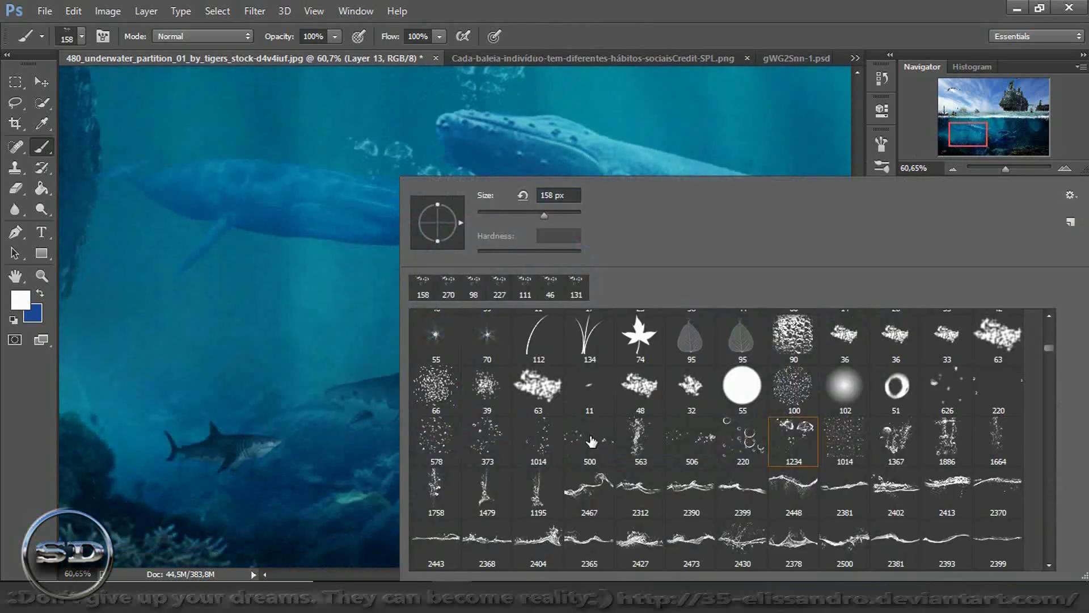
left_click(545, 443)
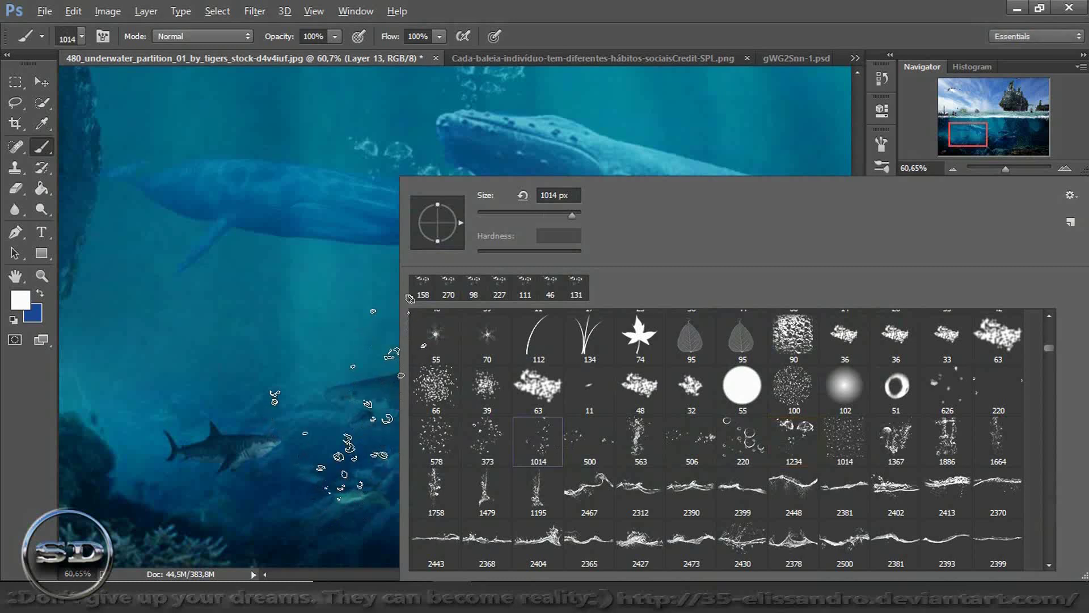
key("Return")
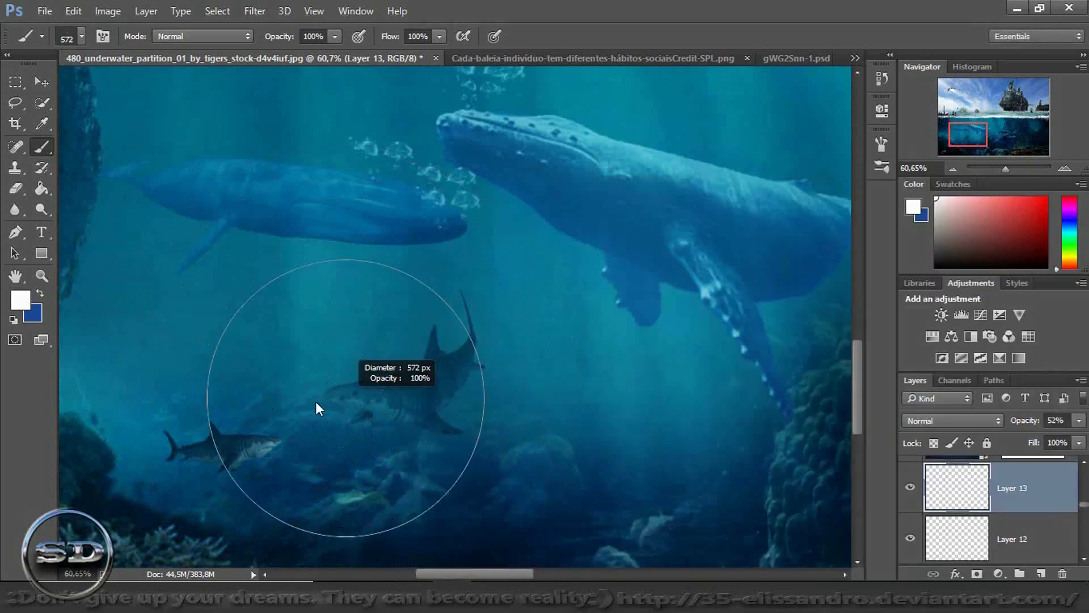
left_click(332, 392)
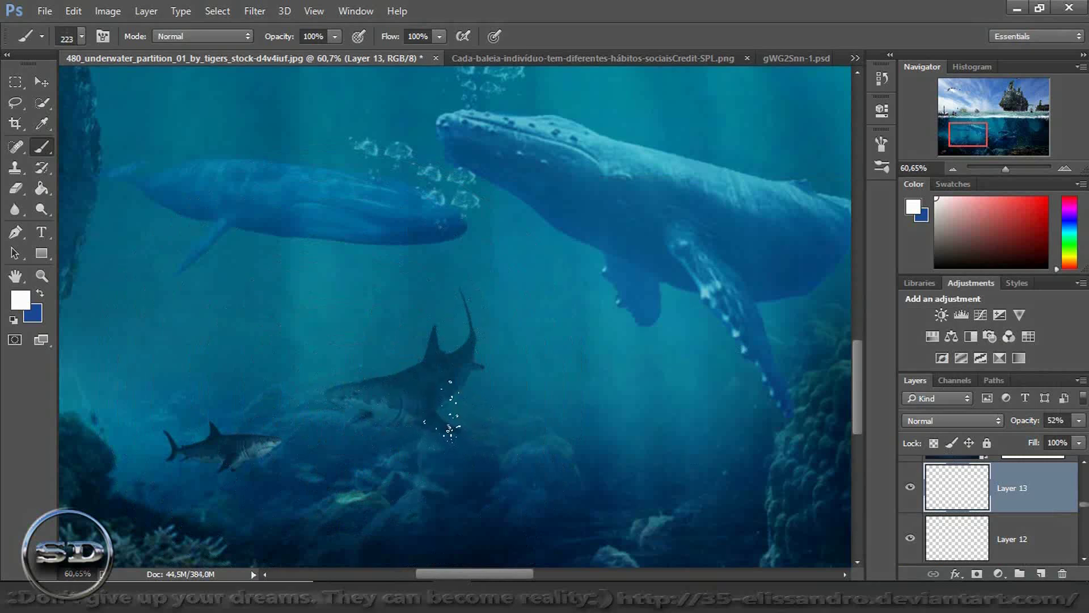
left_click(465, 314)
left_click_drag(271, 414, 238, 417)
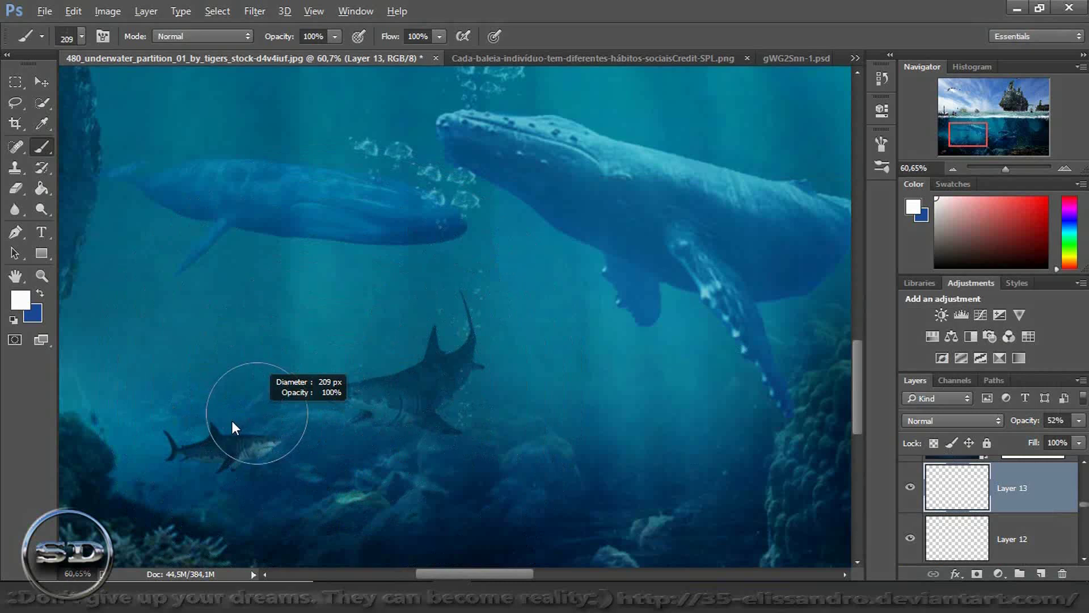
left_click(271, 431)
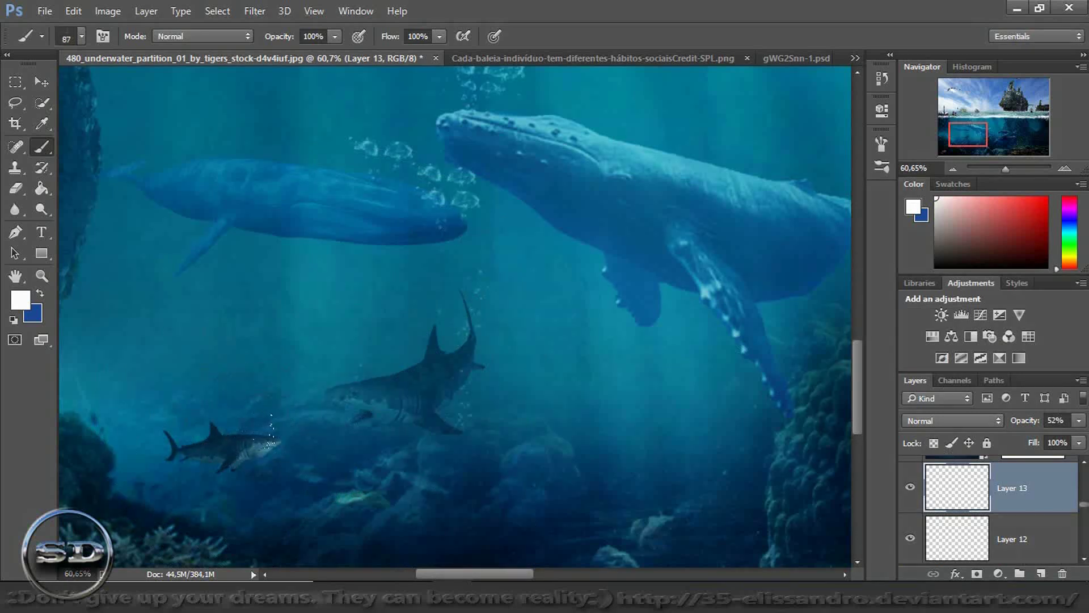
left_click_drag(229, 436, 264, 435)
left_click(175, 453)
- Dab faint bubble specks by the whales' fins with a 206 px brush, then reduce it to 134 px
left_click_drag(781, 392, 793, 394)
left_click(780, 397)
left_click(783, 252)
left_click(181, 250)
left_click_drag(111, 142, 85, 142)
left_click_drag(974, 142, 993, 139)
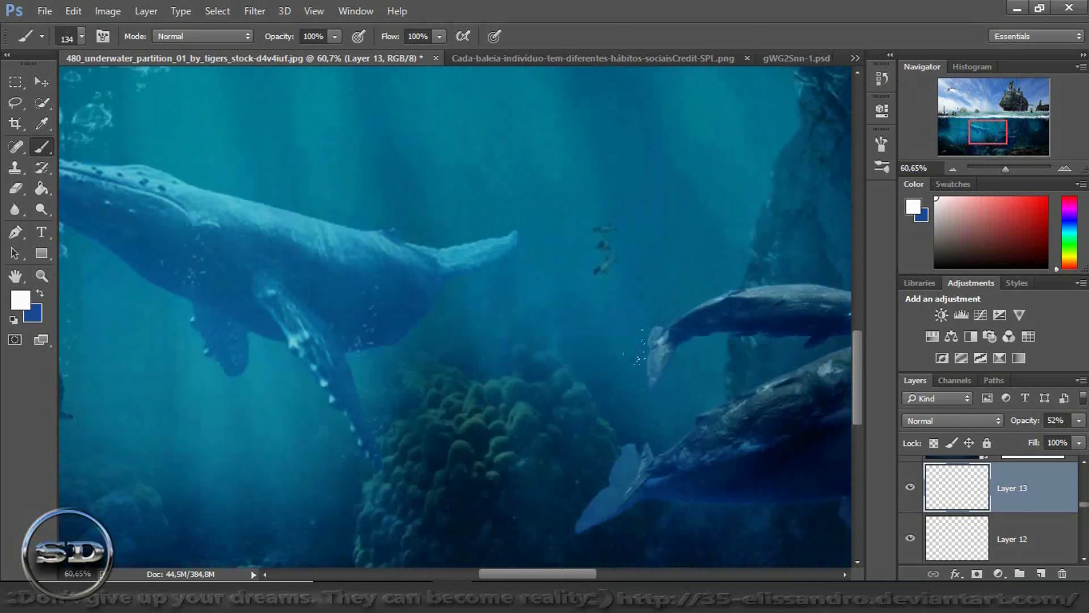
- Zoom to 122.14% on the lower-right coral and size the brush down to about 35 px
left_click_drag(643, 334, 664, 332)
left_click_drag(981, 119, 998, 126)
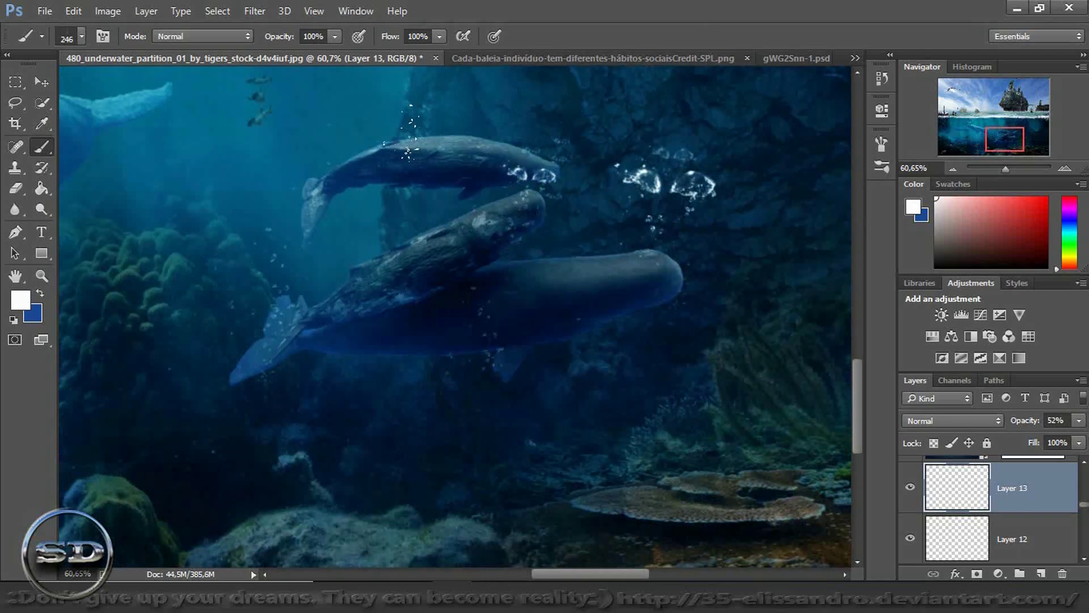
right_click(222, 133, "alt")
right_click(222, 133, "alt")
left_click_drag(1006, 139, 1031, 147)
right_click(412, 204, "alt")
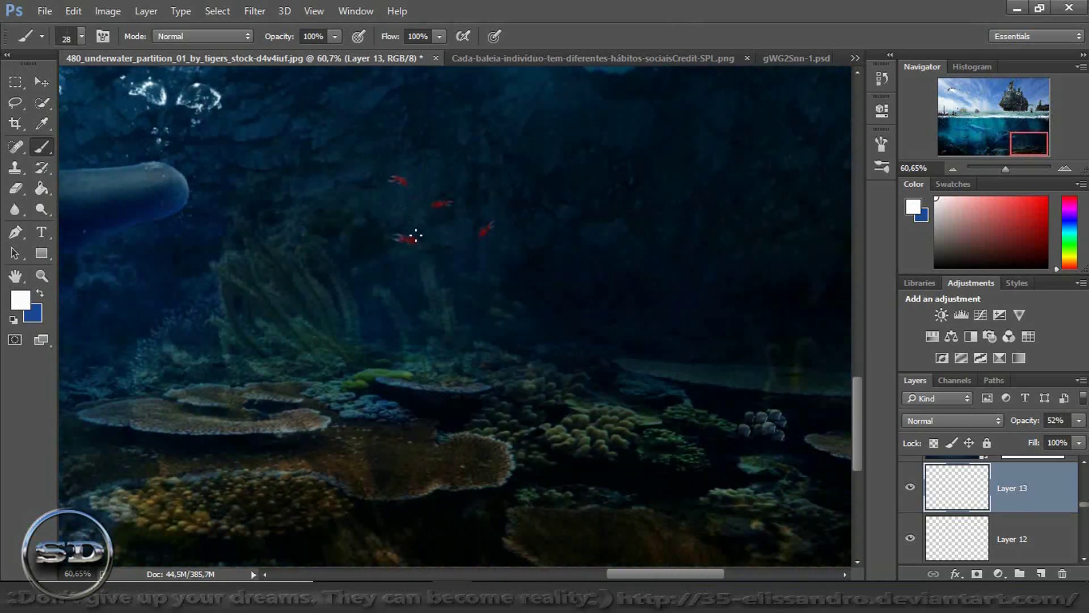
right_click(460, 251, "alt")
left_click_drag(1005, 169, 1022, 138)
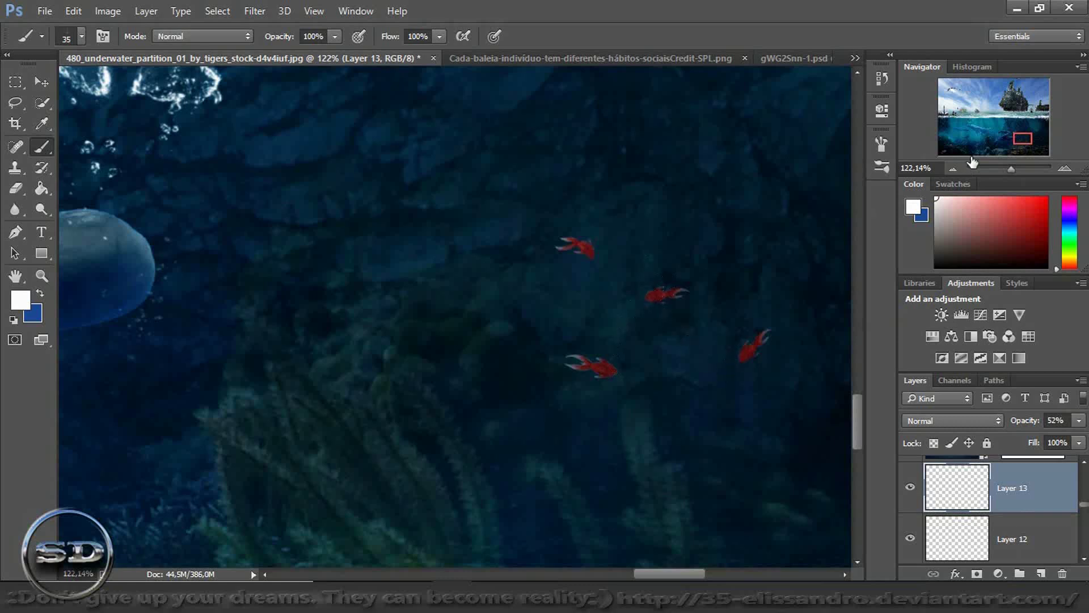
mouse_move(1015, 138)
left_mouse_down()
mouse_move(953, 161)
mouse_move(967, 160)
left_mouse_up()
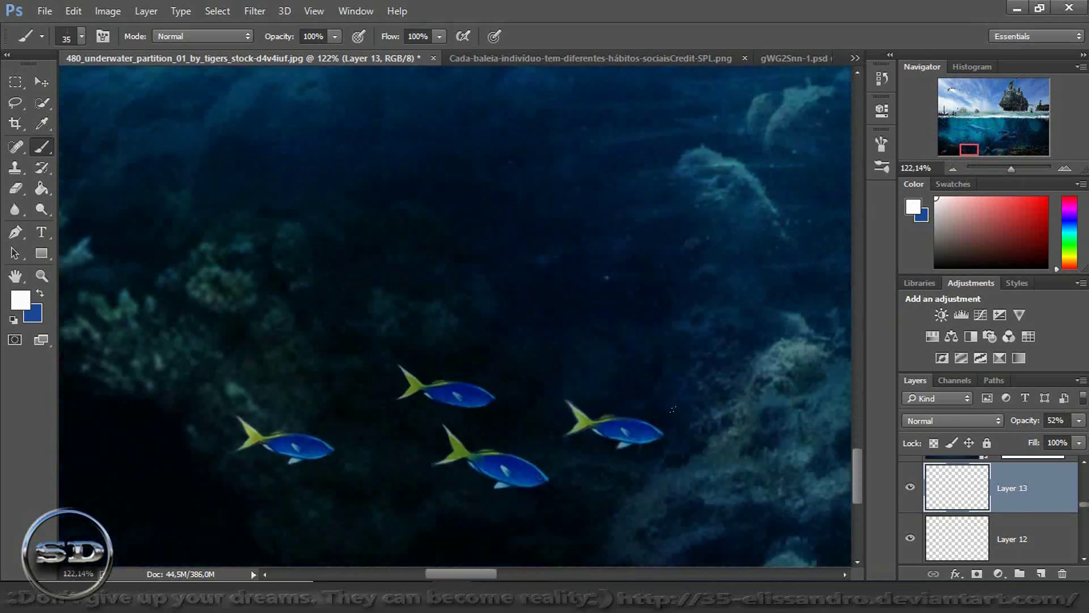
- Raise Layer 13 to 71% opacity and dab 61 px bubbles by the large clownfish
left_click_drag(641, 426, 648, 427)
left_click_drag(1012, 420, 1039, 420)
left_click_drag(970, 149, 936, 150)
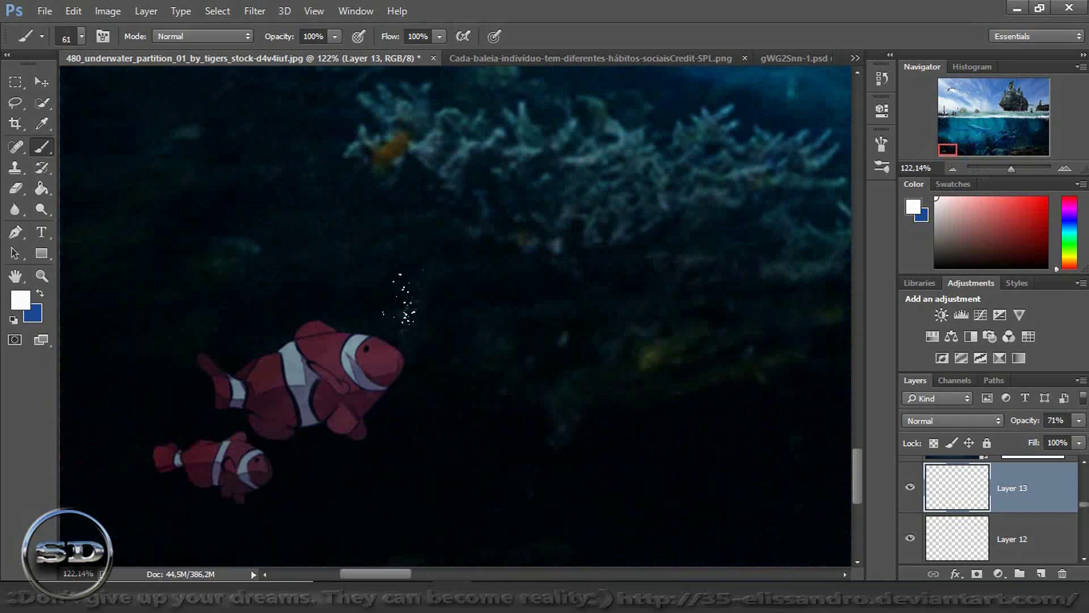
left_click(283, 403)
left_click_drag(1085, 511, 1085, 497)
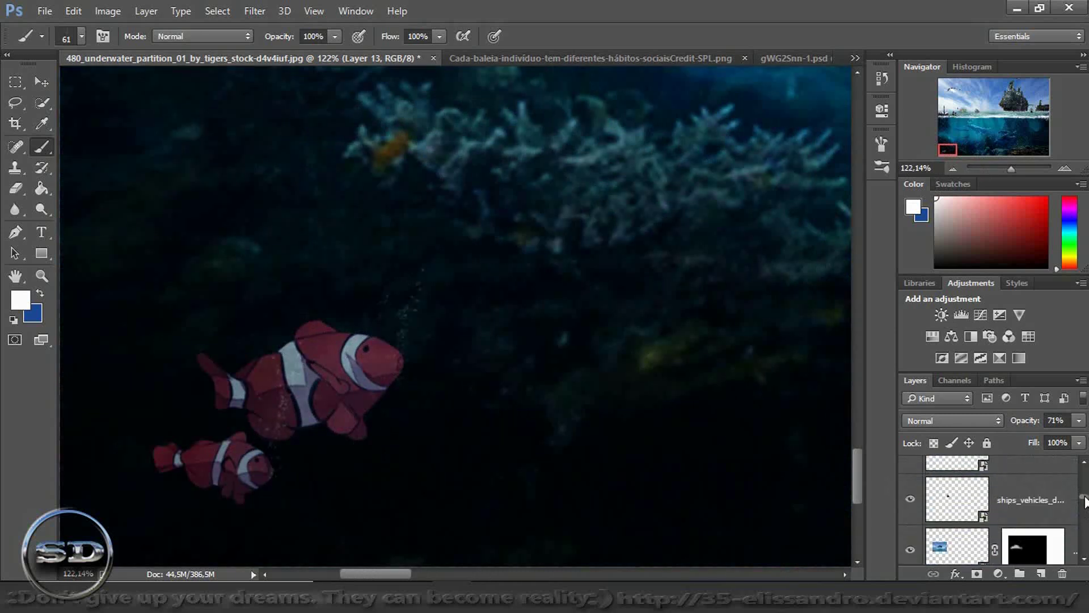
left_click_drag(1012, 169, 999, 169)
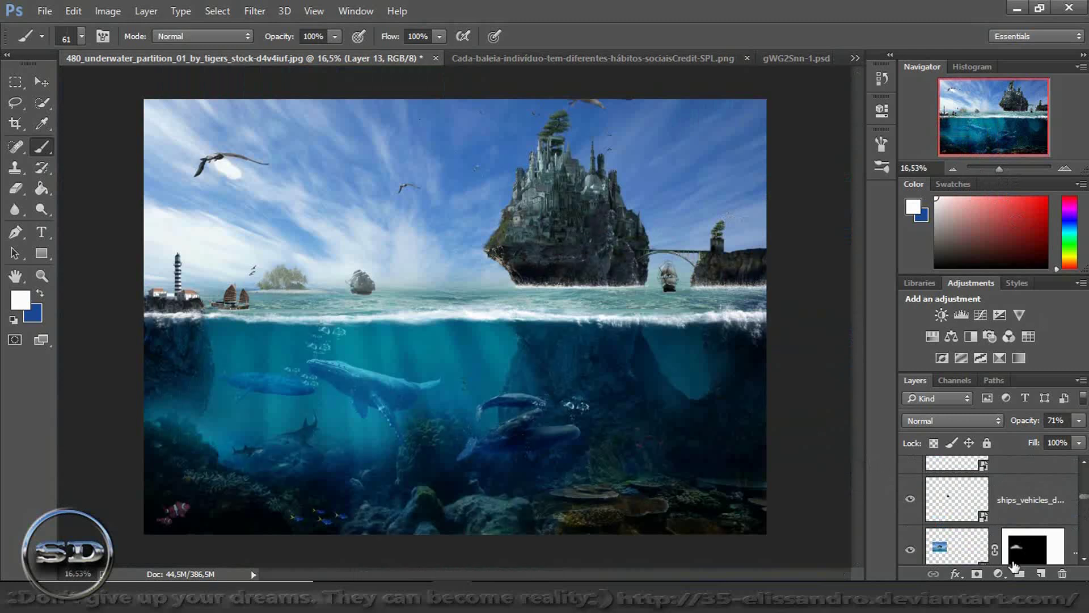
- Compare Layer 13 hidden and shown, drop its fill to 59%, and add a layer mask
left_click_drag(1083, 502, 1079, 494)
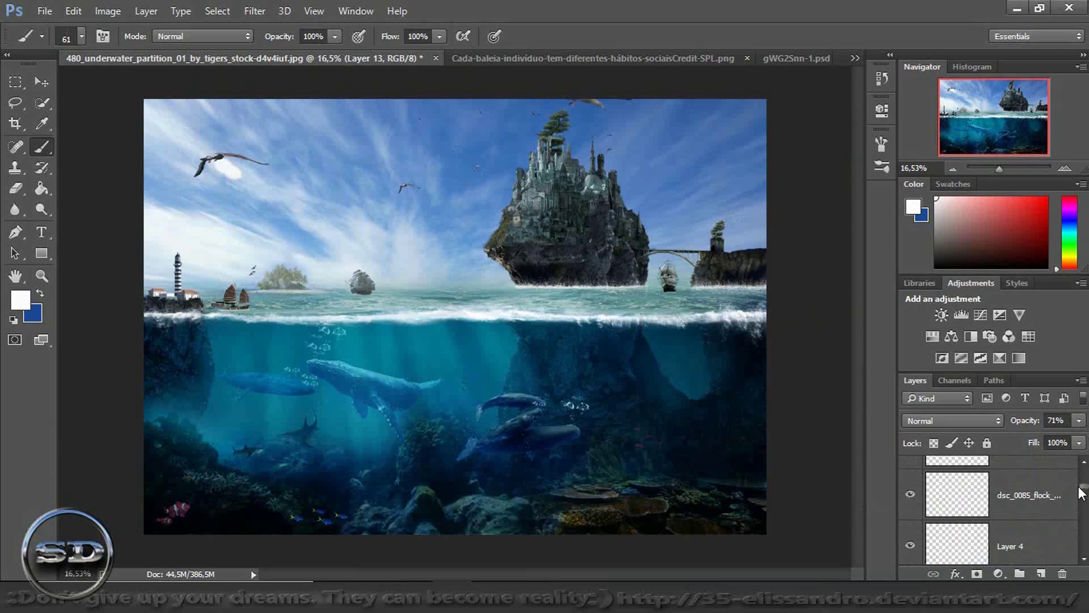
left_click_drag(1084, 492, 1084, 512)
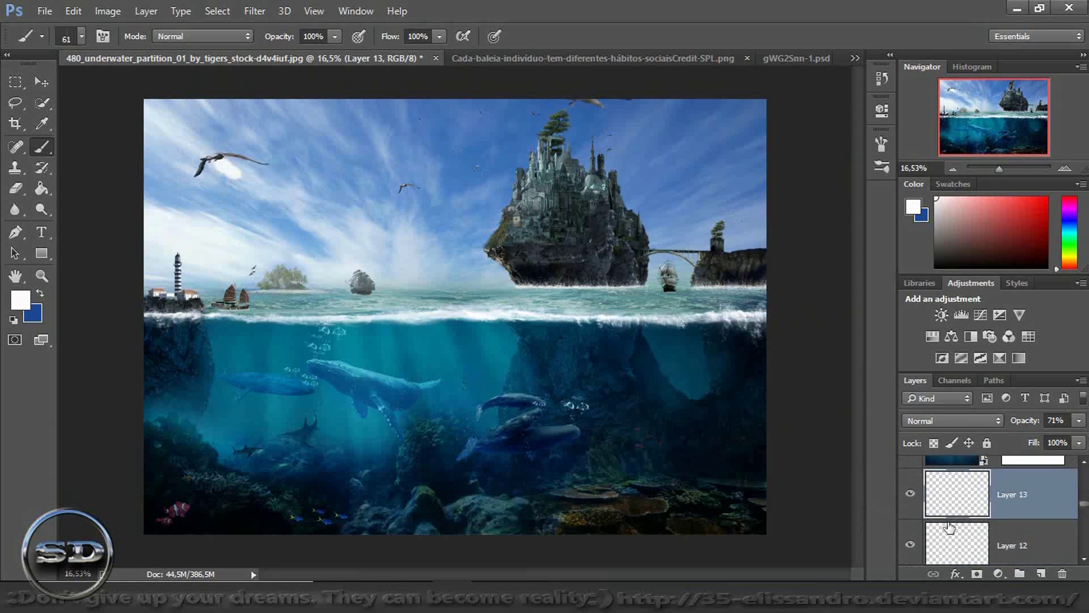
left_click(910, 493)
left_click(908, 496)
left_click_drag(1037, 446, 1005, 457)
left_click(976, 574)
- Mask away some bubbles with a 513 px soft round black brush, fill now 54%
key("d")
right_click(270, 177)
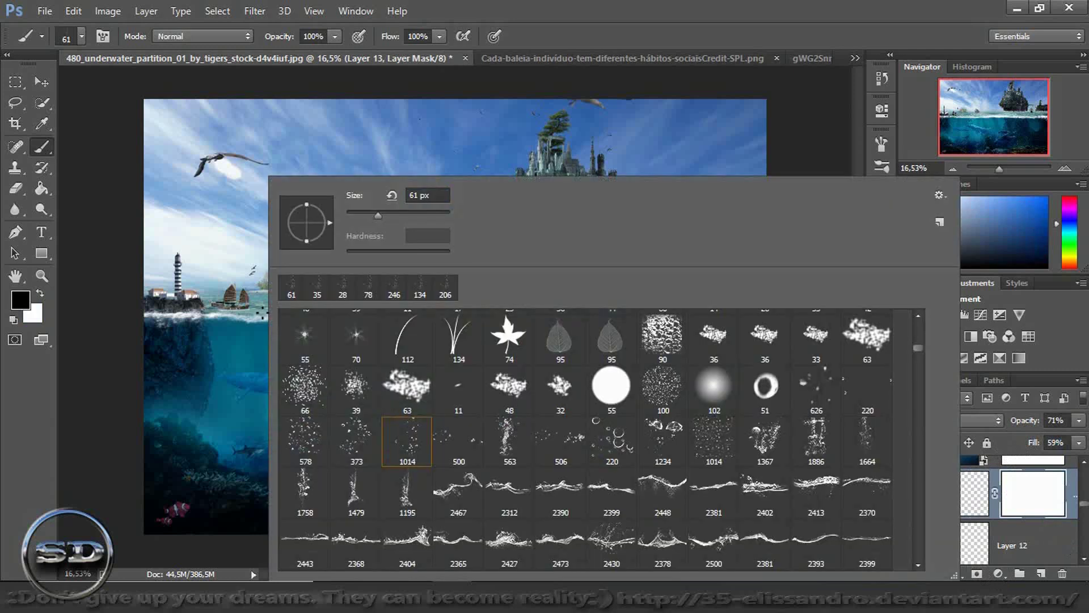
left_click(702, 386)
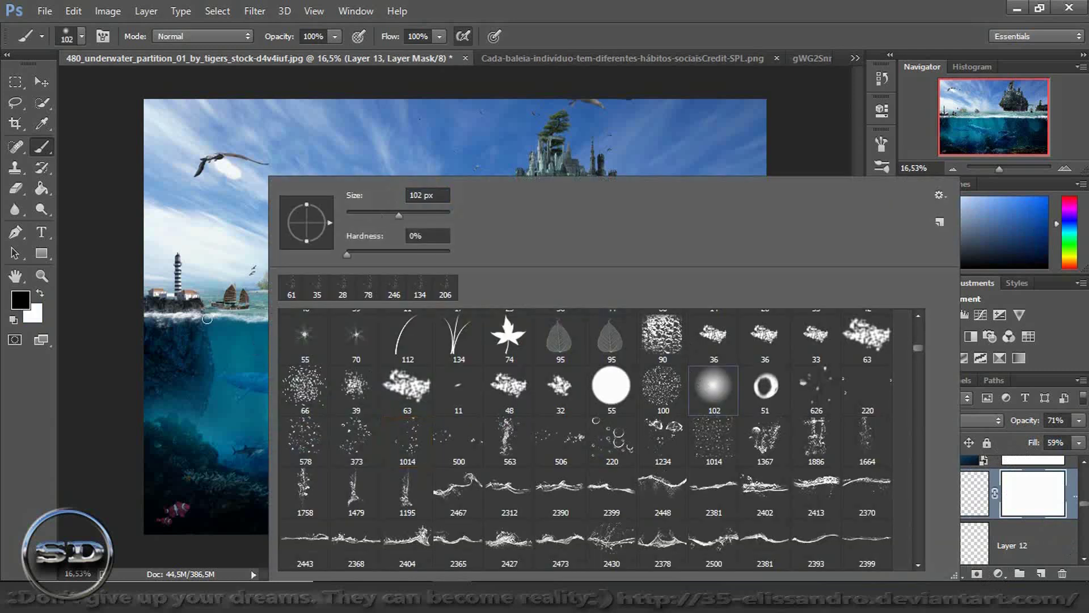
key("Return")
left_click_drag(223, 319, 337, 322)
left_click(338, 312)
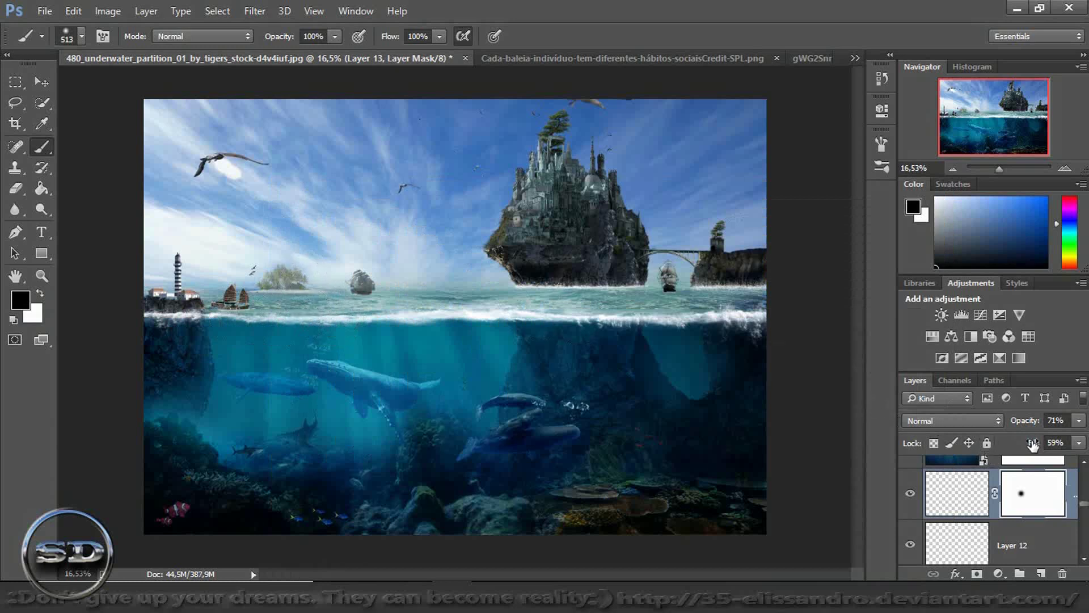
left_click_drag(1034, 442, 1024, 442)
- Hide the small fish layer 1 (3) and add an empty Layer 14 above long_wave
left_click_drag(1086, 508, 1085, 519)
left_click_drag(1084, 519, 1084, 528)
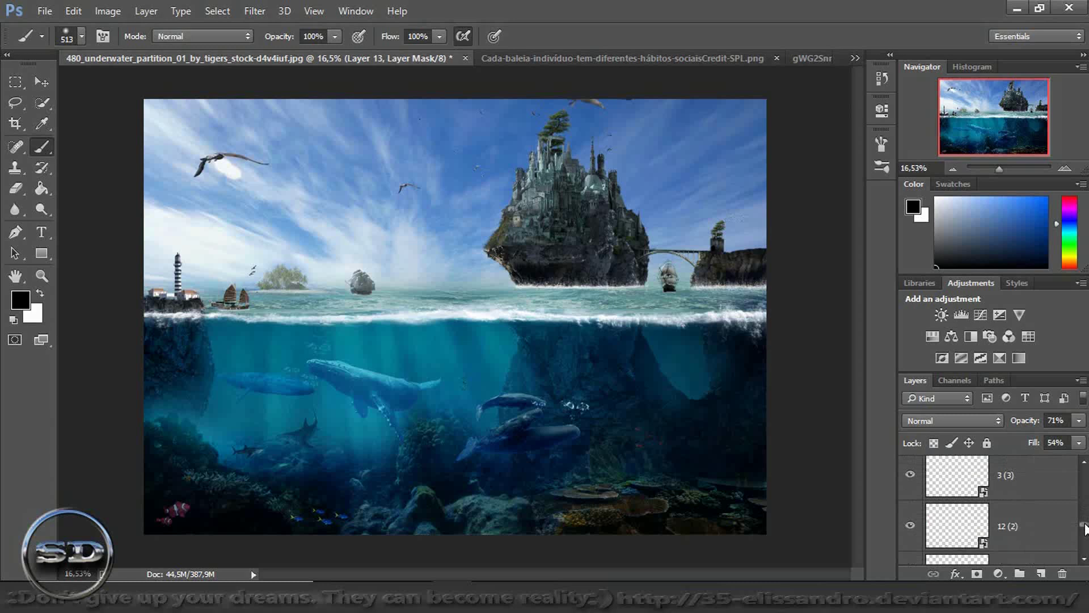
left_click_drag(1084, 527, 1084, 524)
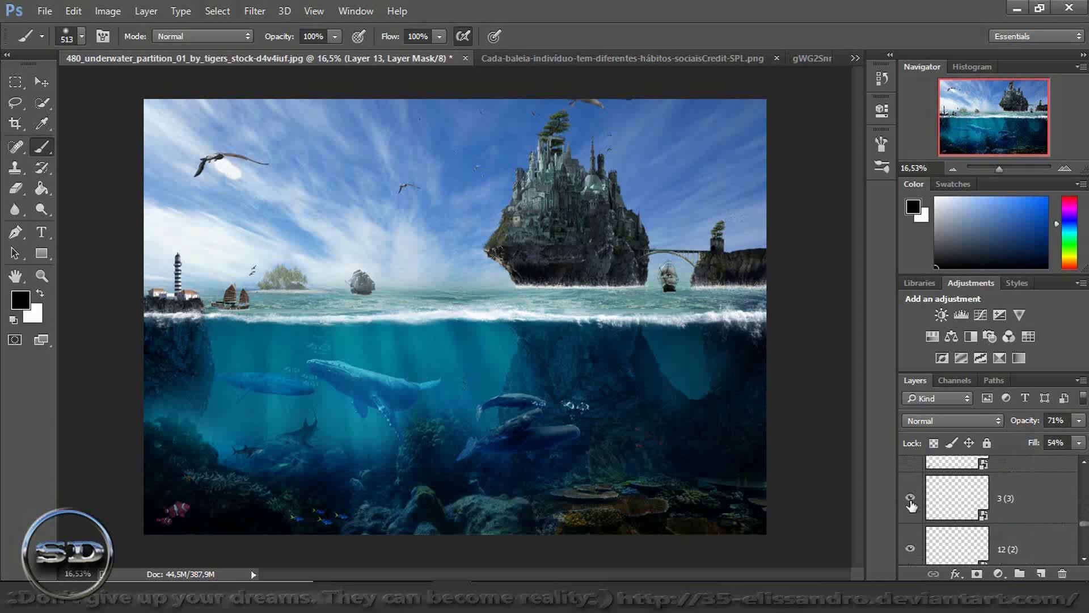
left_click(938, 466)
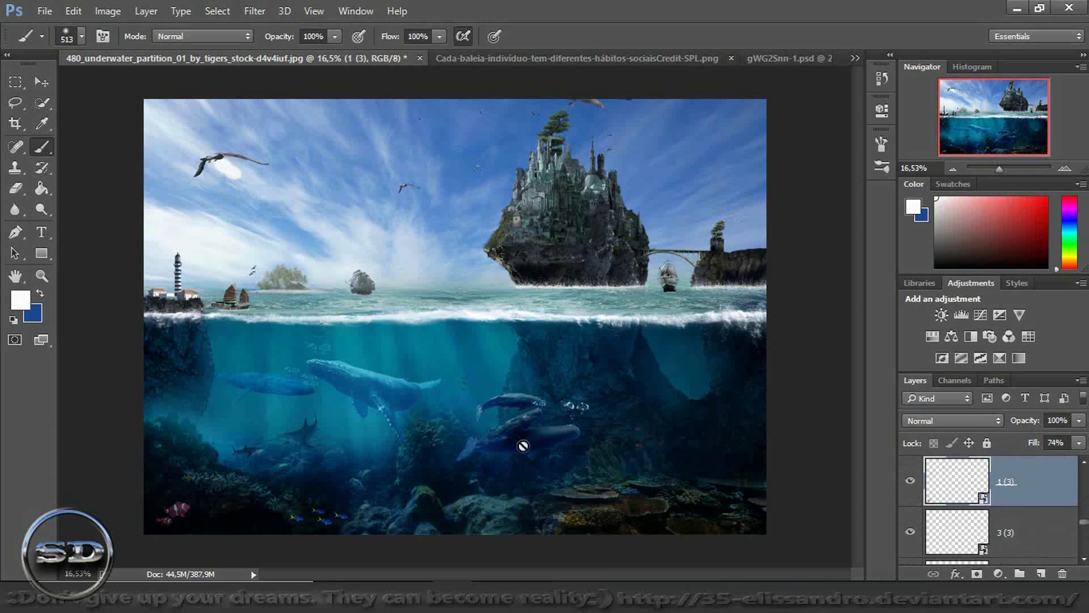
left_click(50, 81)
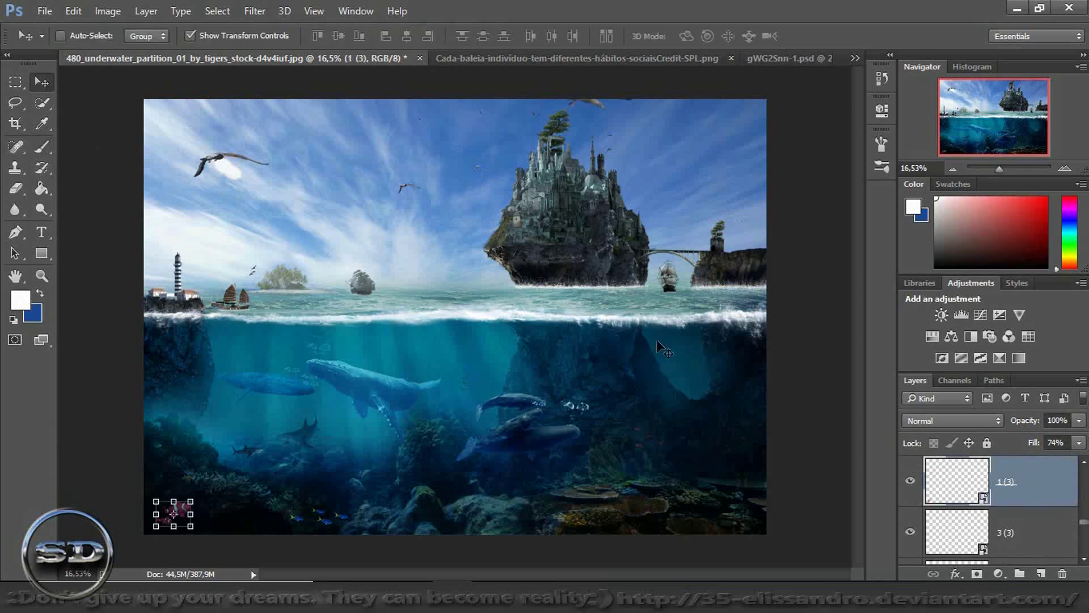
left_click(910, 481)
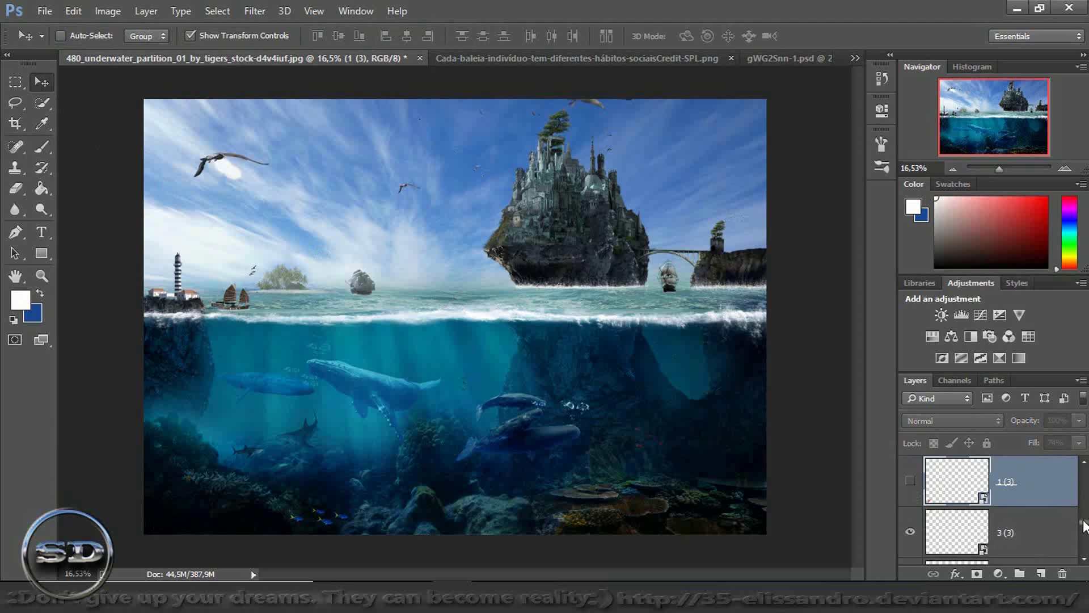
scroll(1084, 527, "down", 3)
scroll(1081, 470, "down", 2)
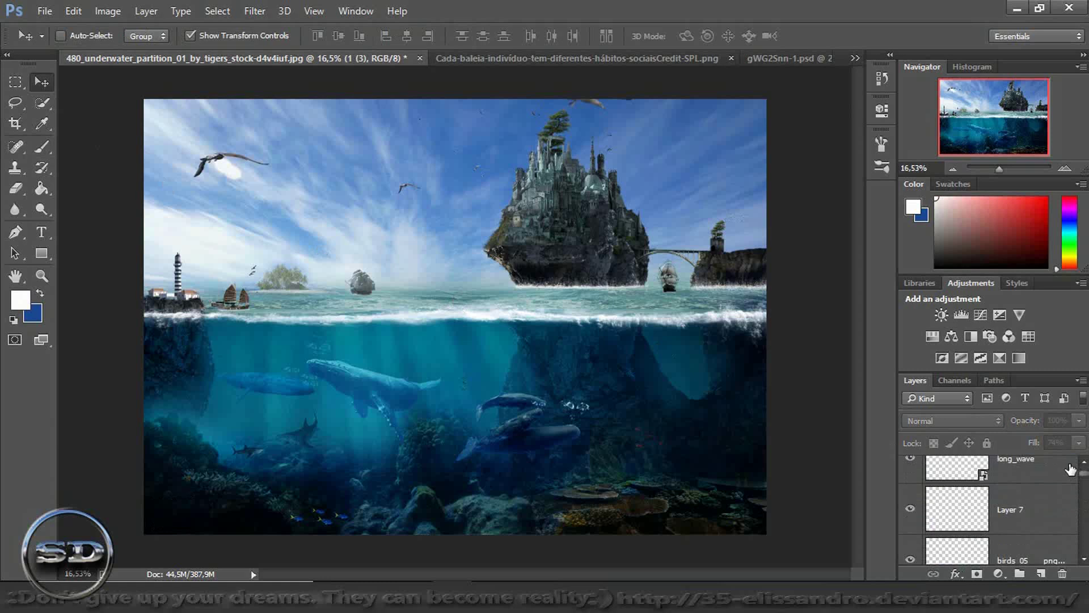
left_click(1041, 573)
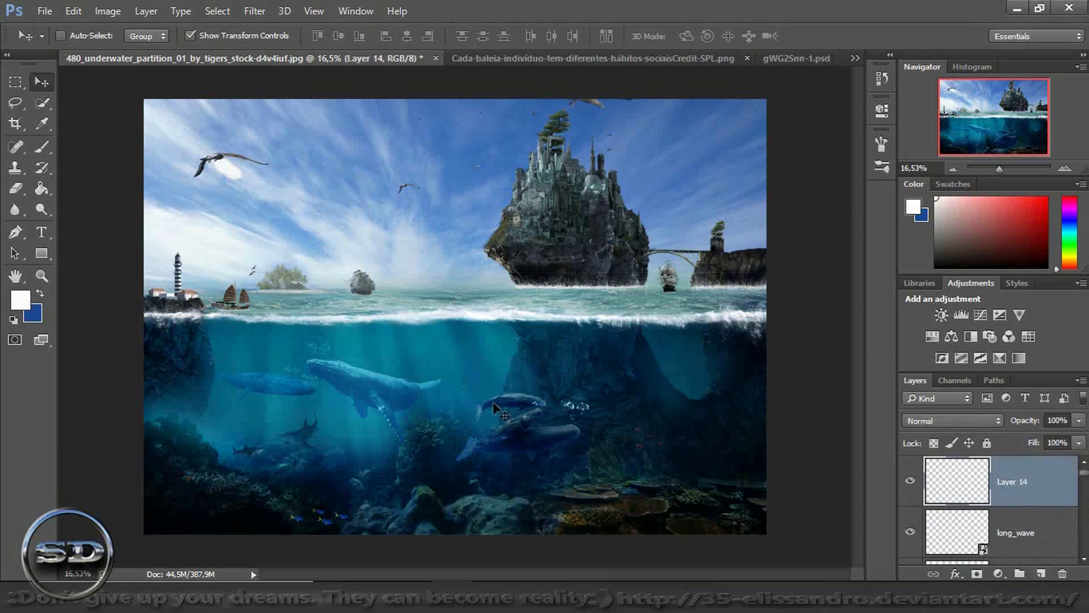
- Paint large bubbles near the lower-left seafloor on Layer 14, fading its fill to 26%
left_click(41, 146)
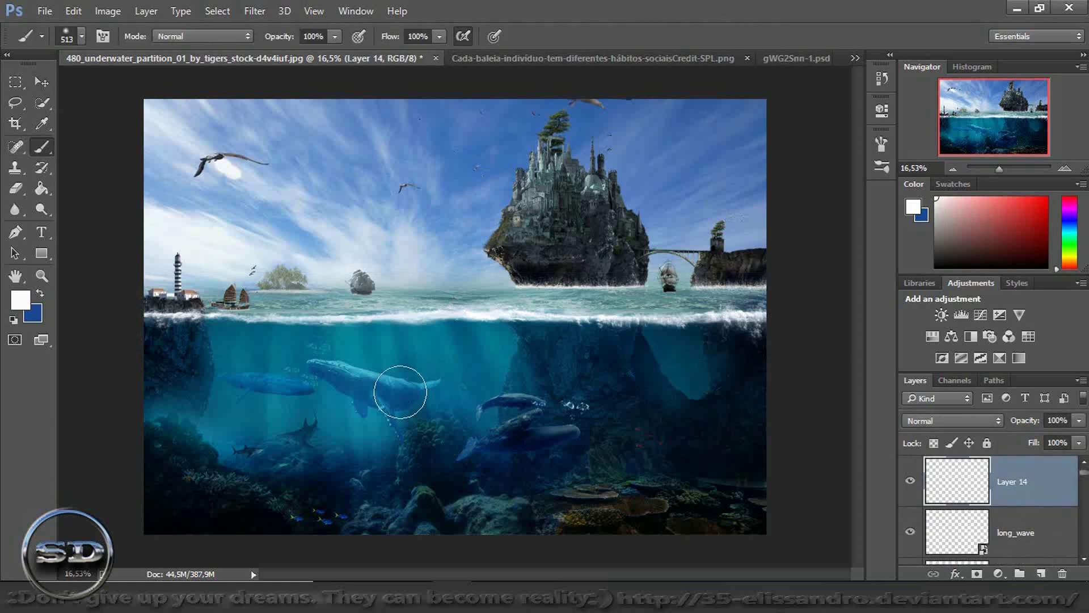
right_click(401, 393)
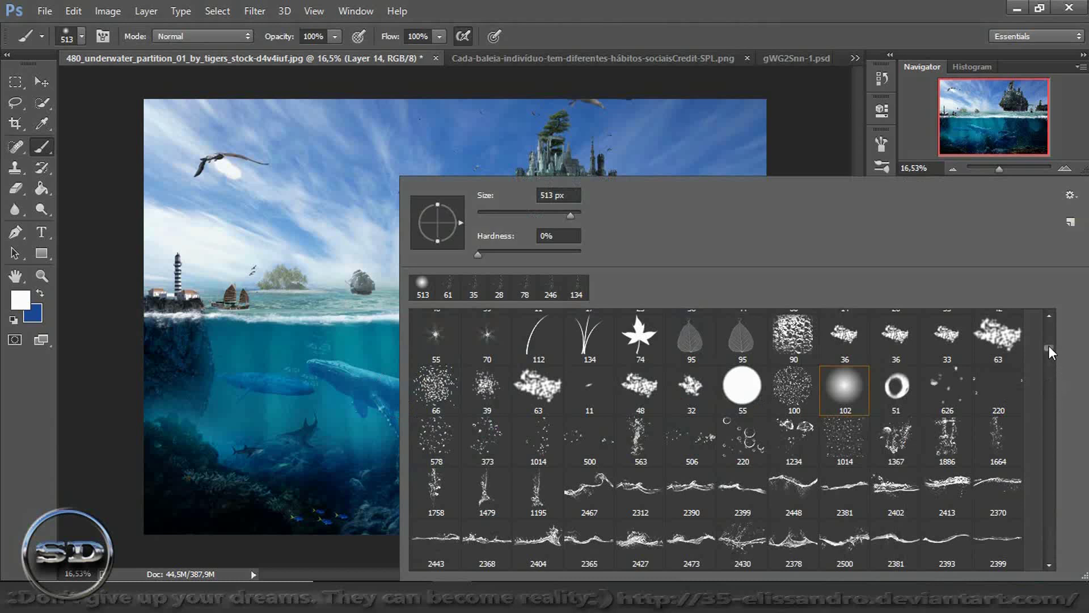
mouse_move(1048, 348)
left_mouse_down()
mouse_move(1078, 470)
mouse_move(1073, 509)
left_mouse_up()
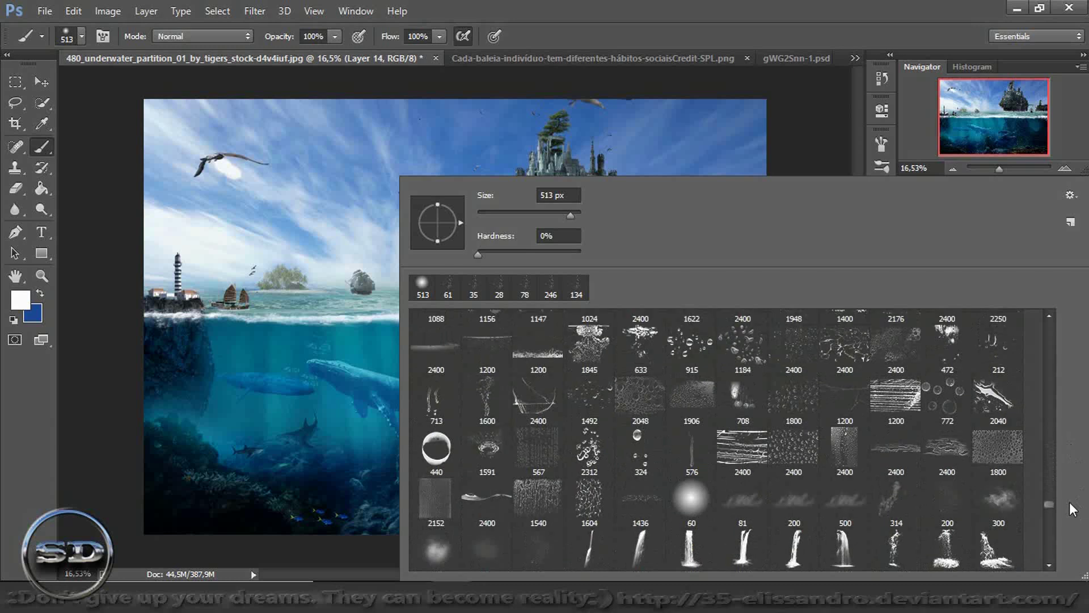
left_click(956, 399)
left_click(173, 517)
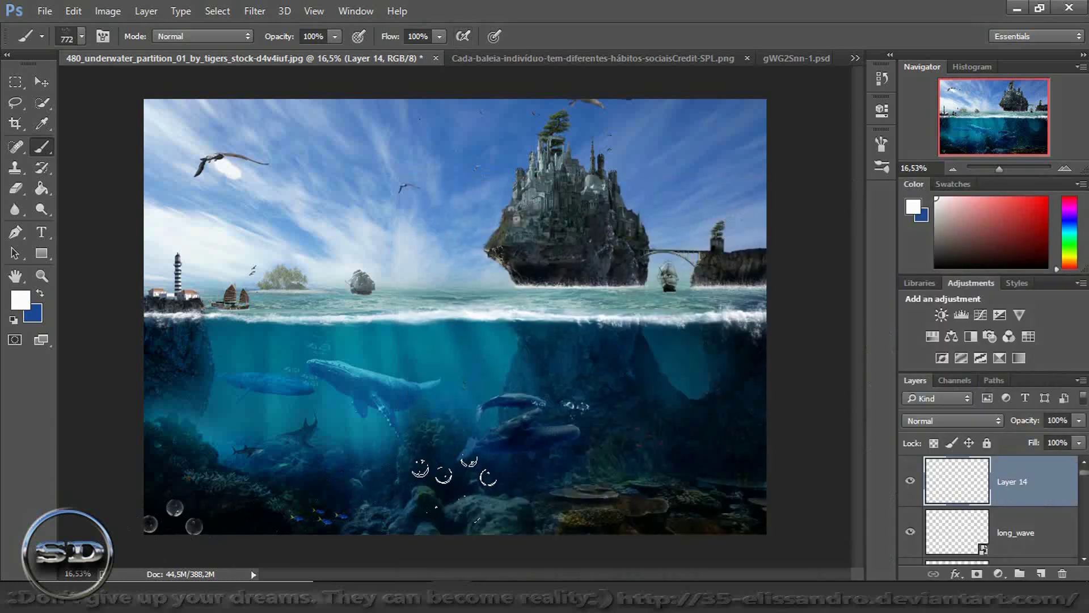
left_click_drag(1036, 442, 987, 448)
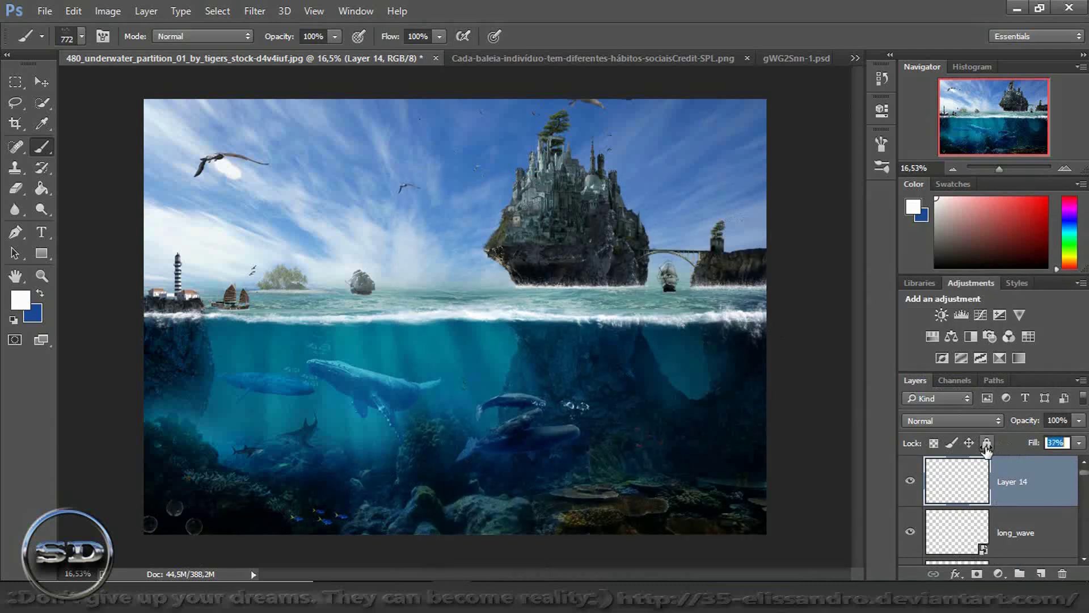
left_click_drag(987, 449, 971, 448)
- On new Layer 15, paint a larger bubble with the 324 brush and set fill to 59%
left_click(1040, 574)
right_click(585, 491)
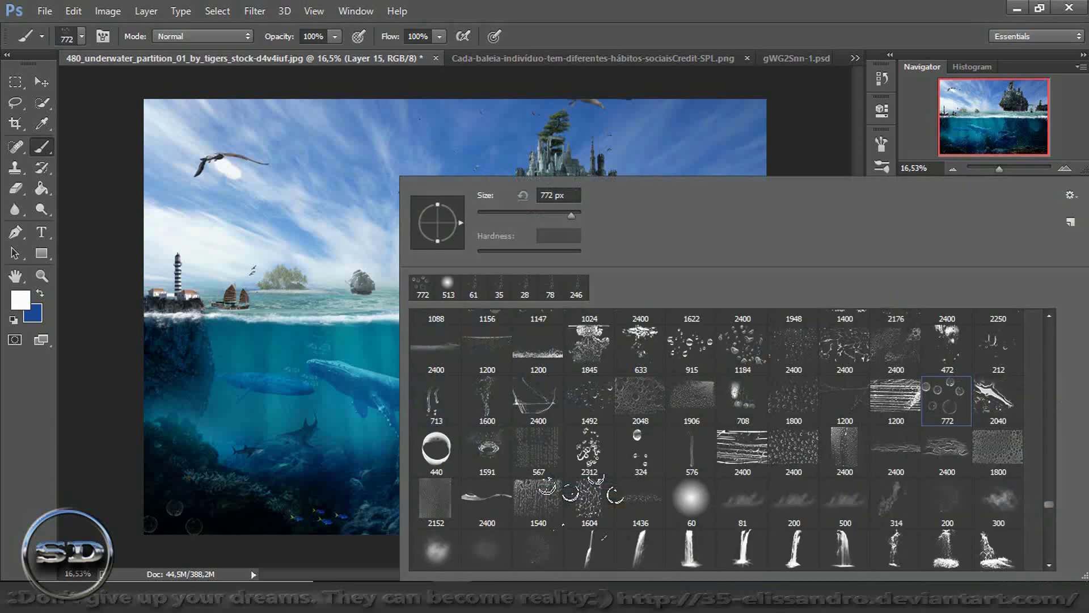
left_click(636, 457)
left_click(312, 432)
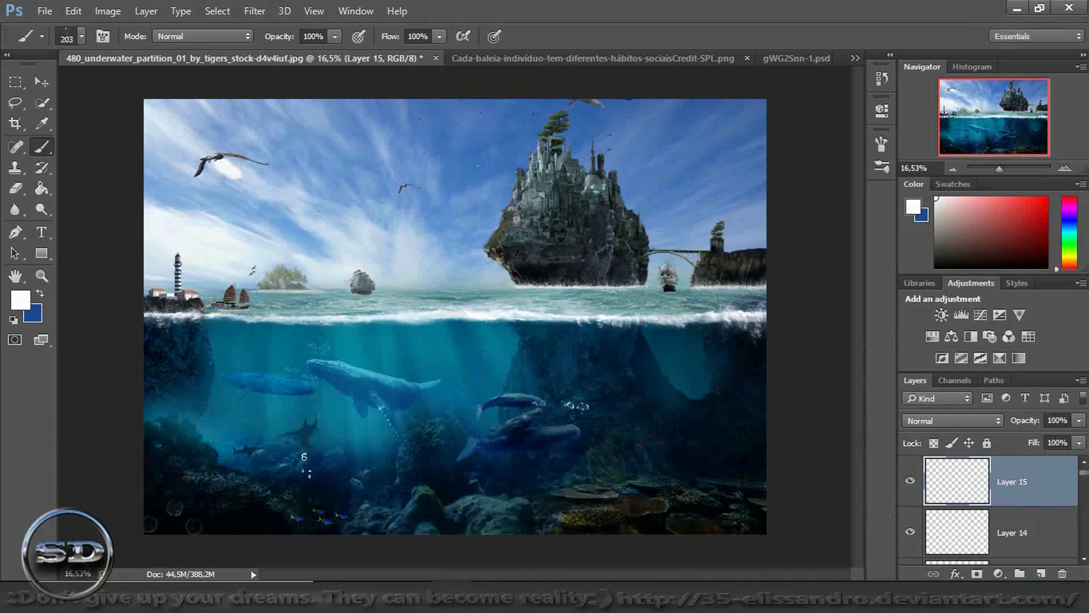
left_click_drag(363, 522, 397, 526)
key("ctrl+z")
left_click(542, 480)
left_click_drag(1039, 438, 971, 440)
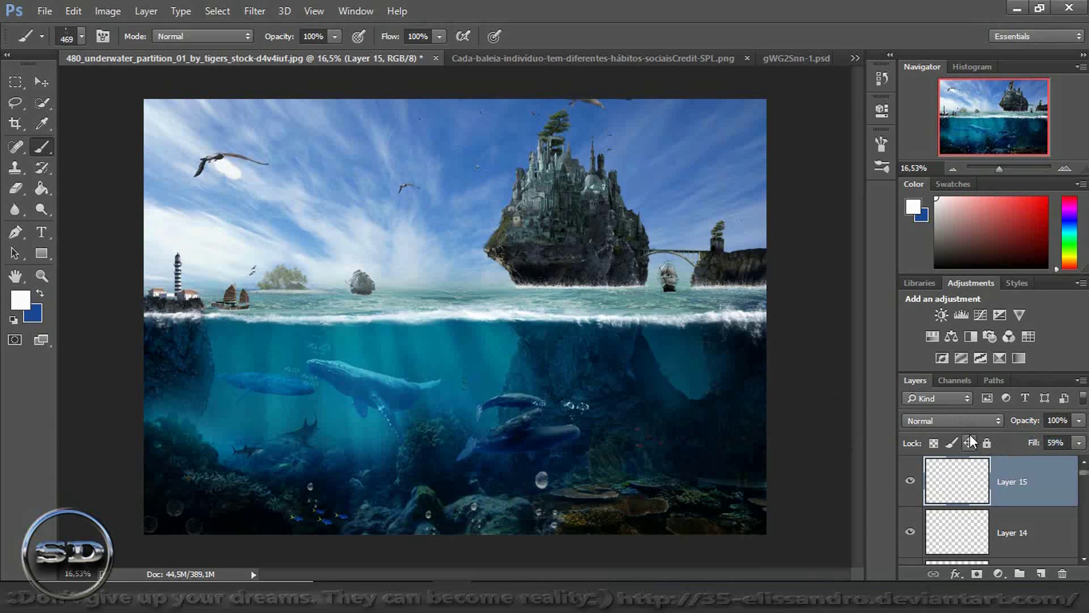
- Blend Layers 15 and 14 as Soft Light and raise Layer 14's fill to 64%
left_click(960, 421)
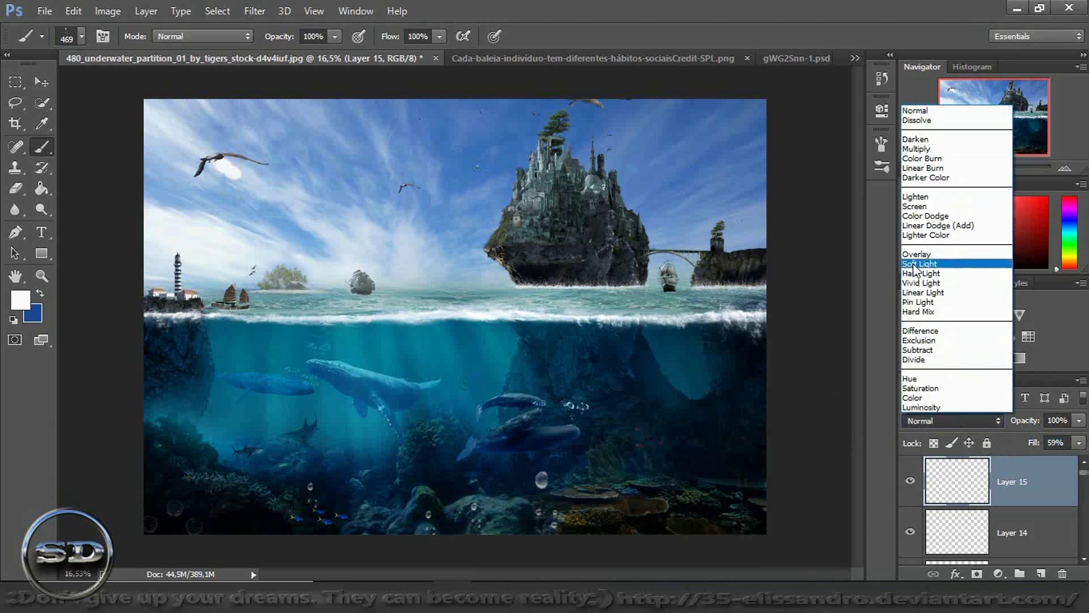
left_click(913, 265)
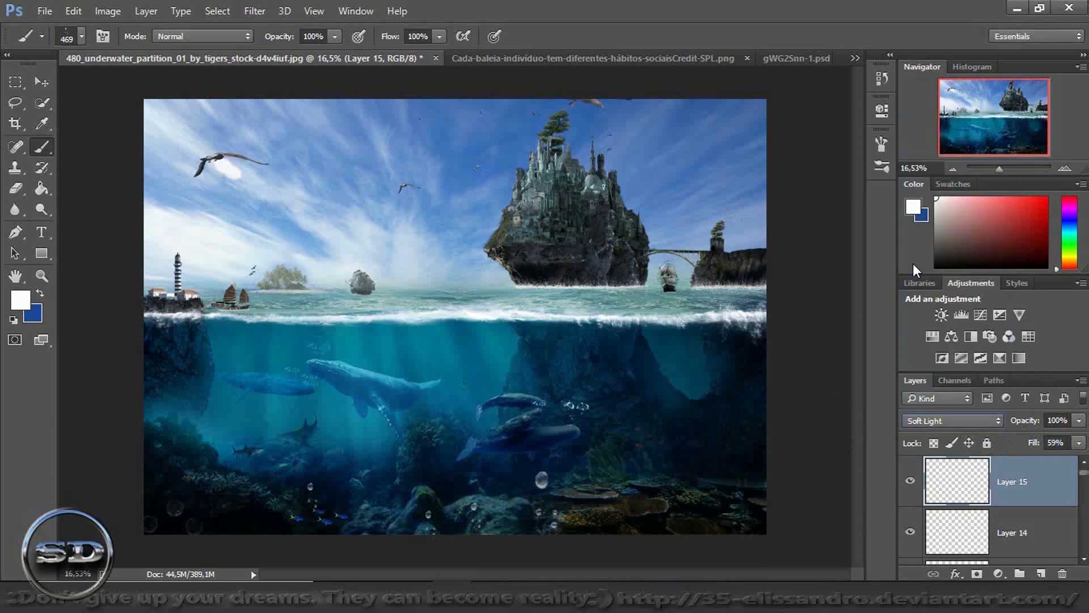
left_click(957, 536)
left_click(973, 420)
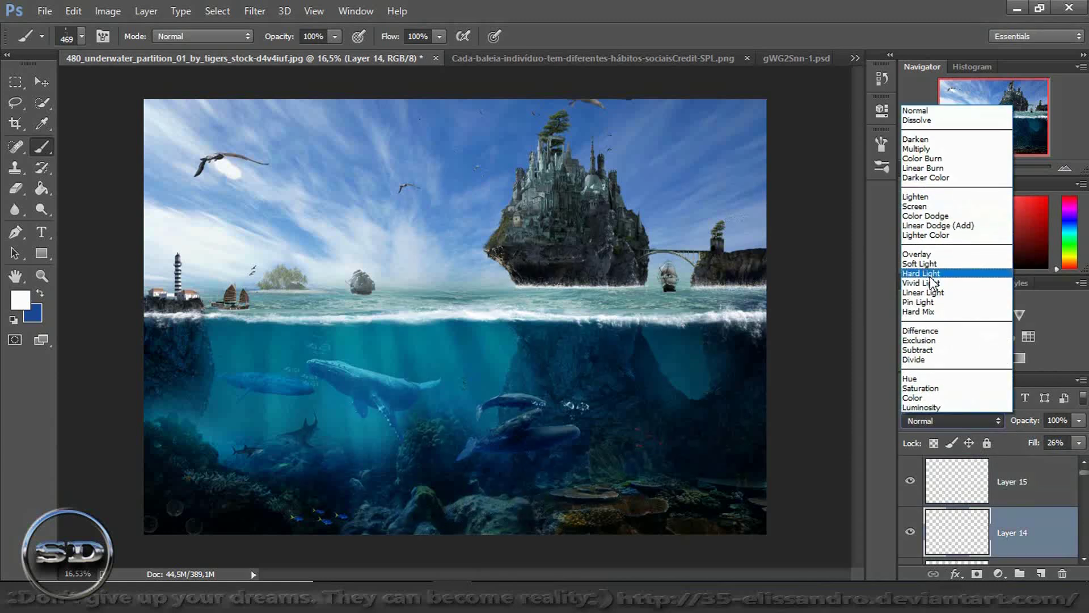
left_click(917, 263)
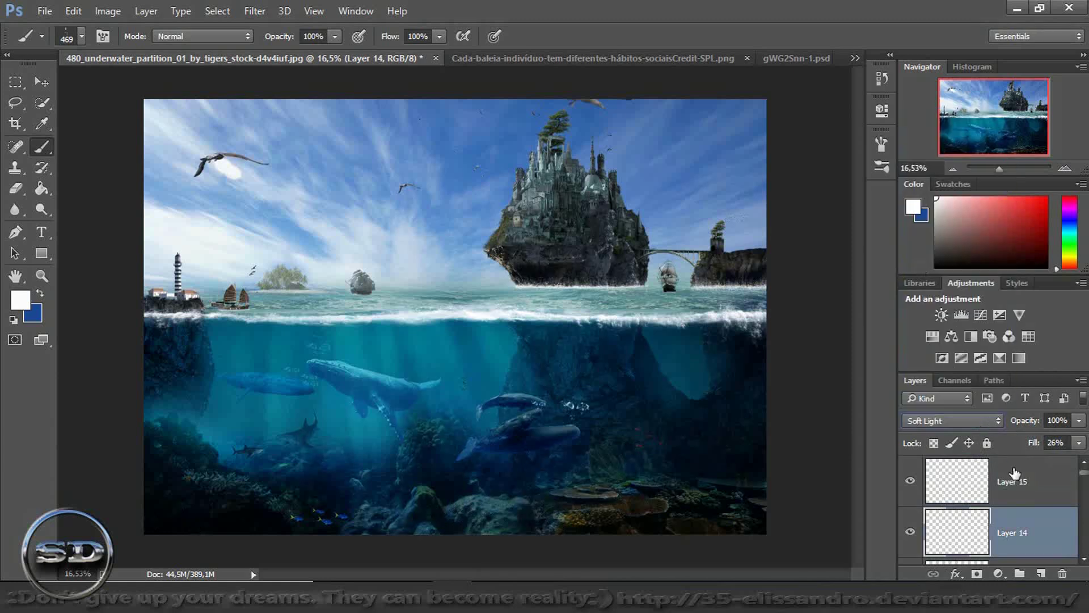
left_click_drag(1030, 445, 1050, 445)
right_click(520, 392)
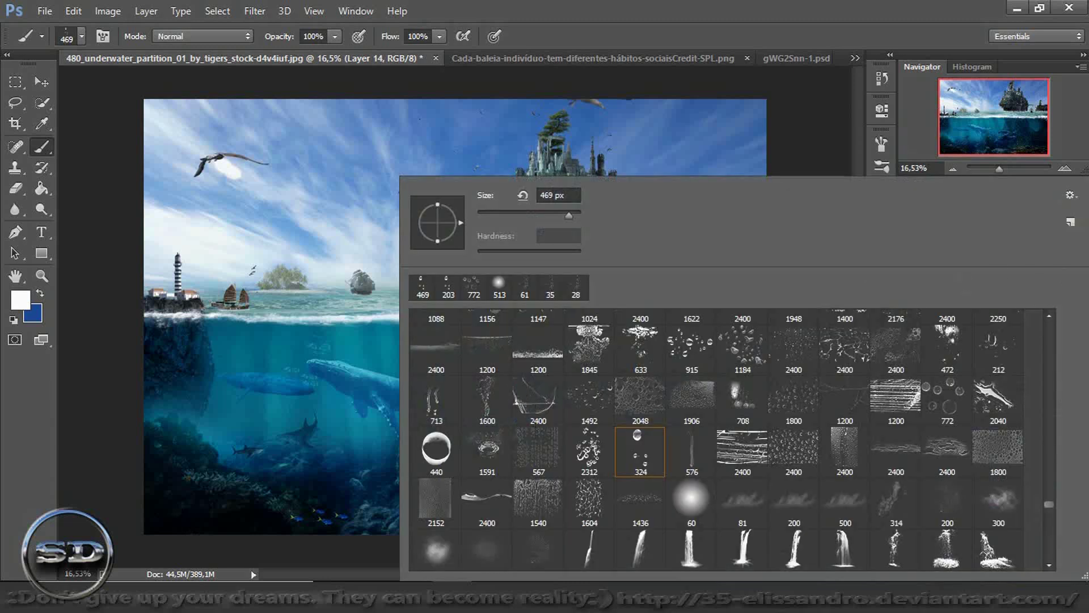
- Reset the brushes to defaults, load a bubble brush set, and pick the 20 px bubble brush
left_click(1070, 197)
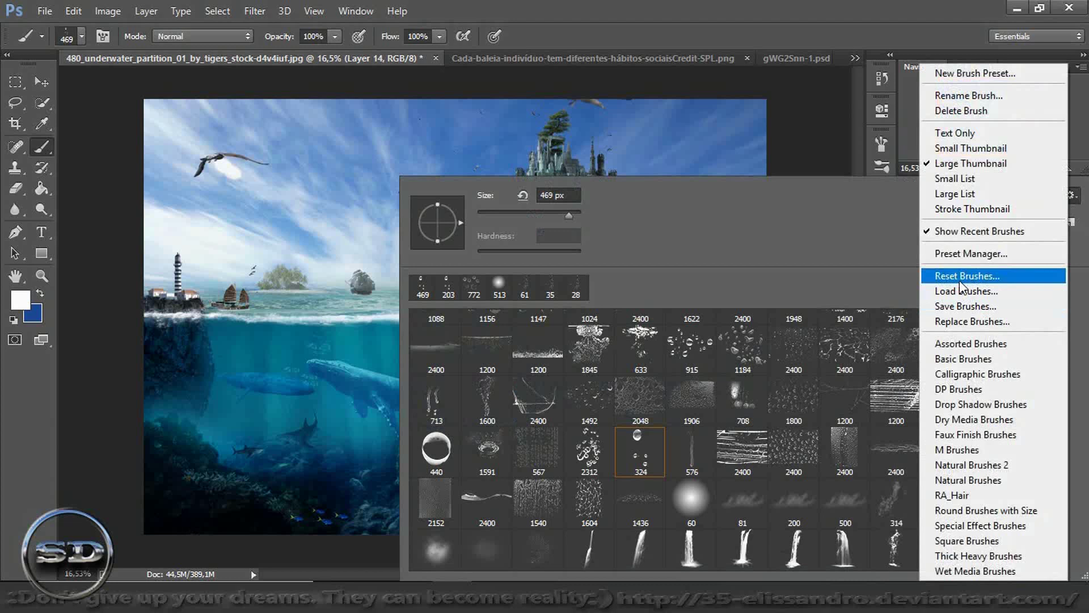
left_click(966, 276)
left_click(480, 238)
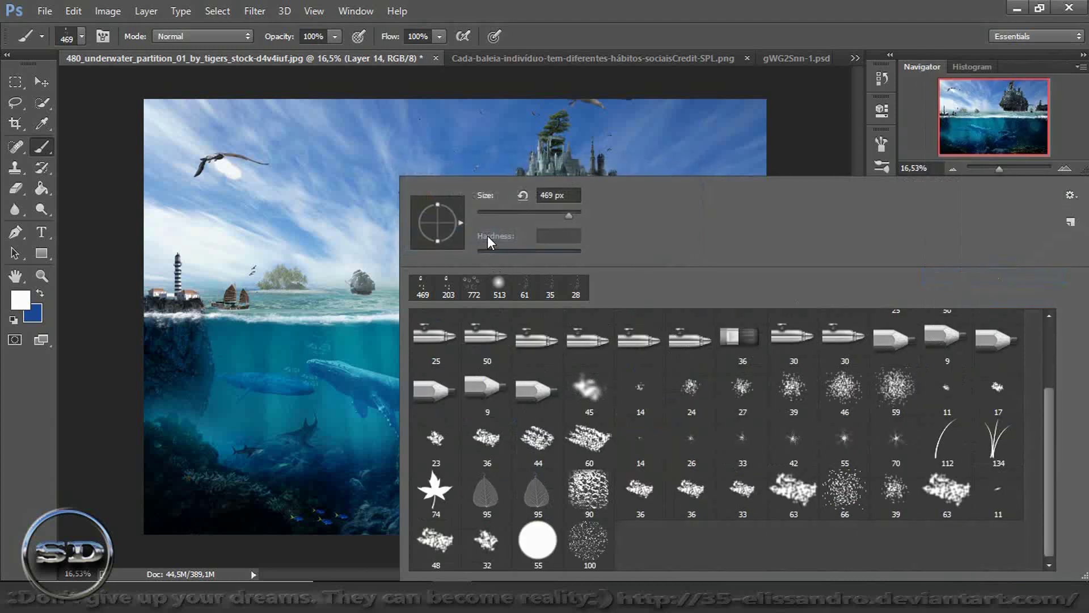
left_click(1071, 194)
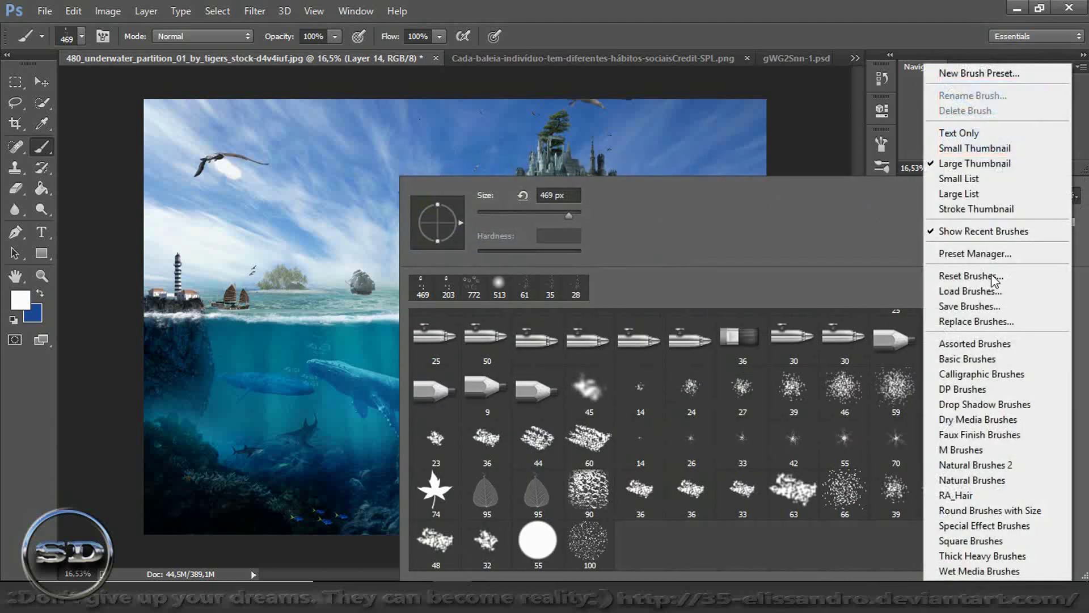
left_click(977, 291)
left_click(699, 548)
left_click(322, 500)
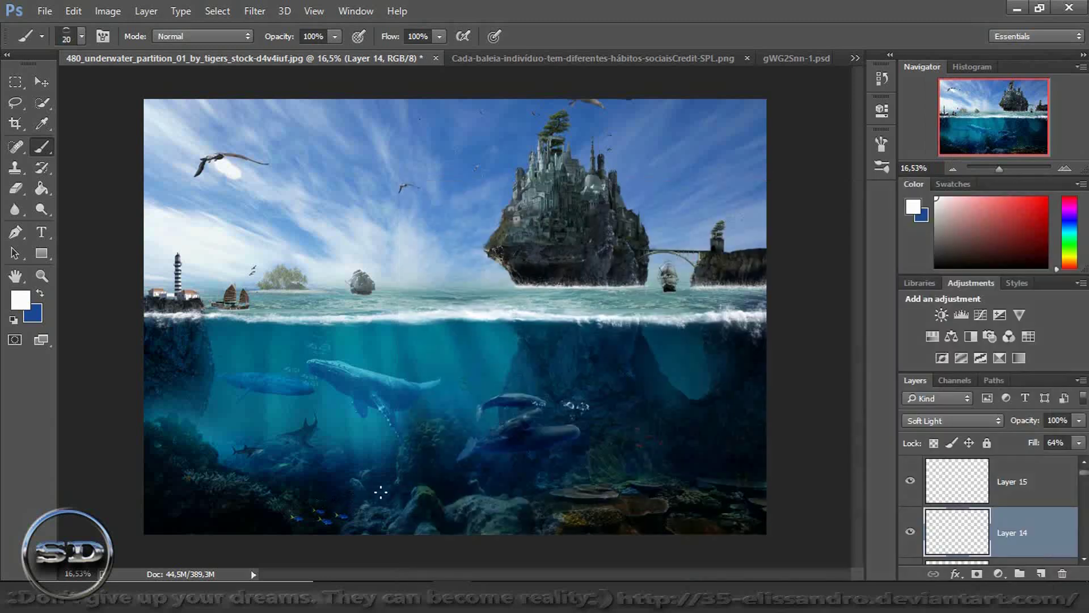
- Paint small bubbles near the lower-right seabed on new Layer 16 at 35% fill
left_click(1041, 573)
right_click(442, 443)
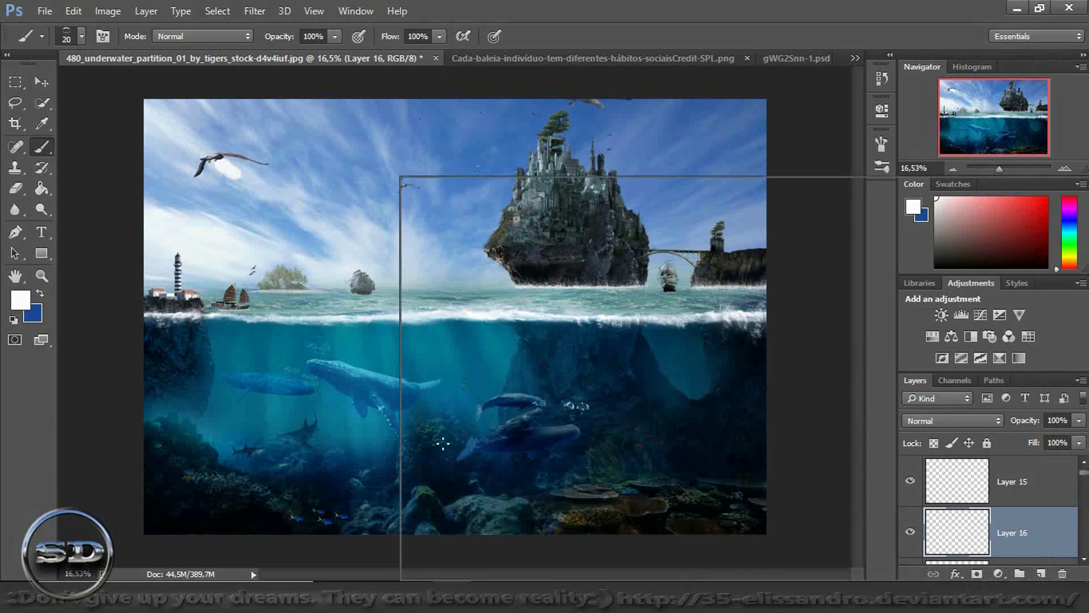
left_click(224, 455)
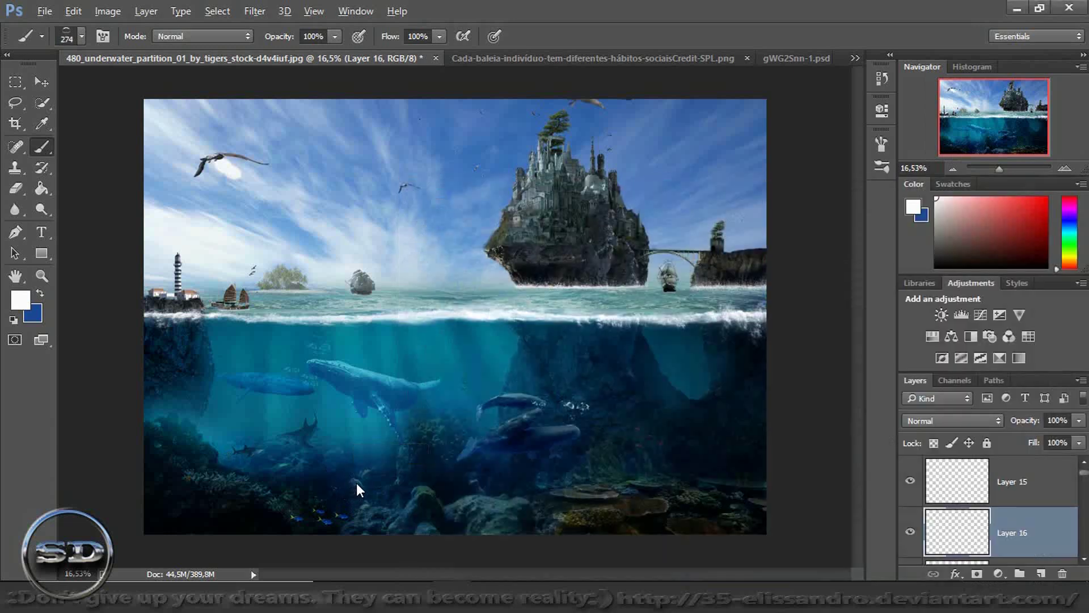
left_click(391, 514)
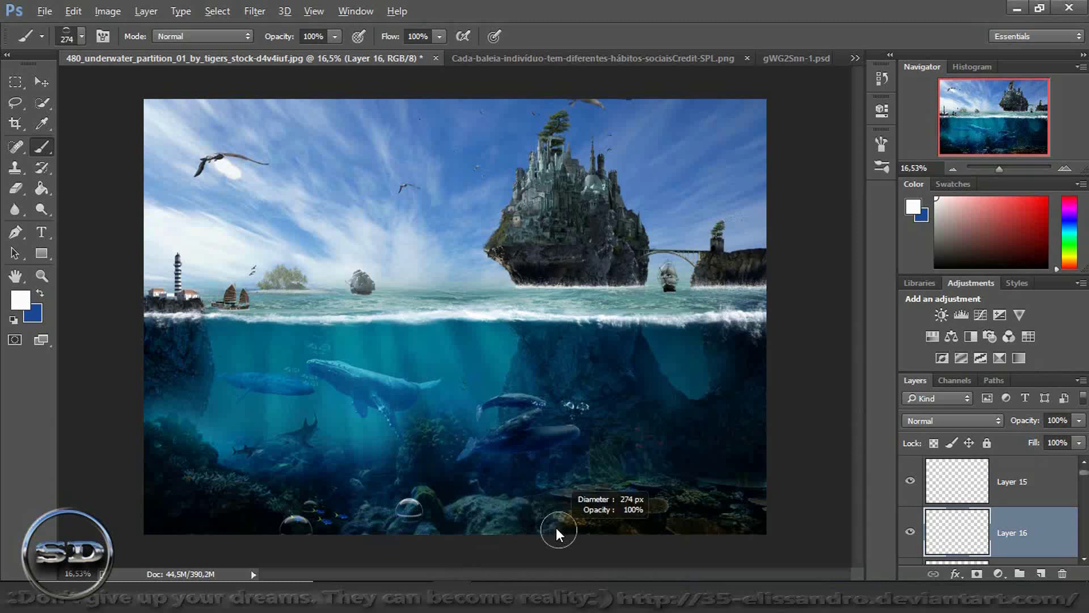
left_click_drag(554, 522, 545, 521)
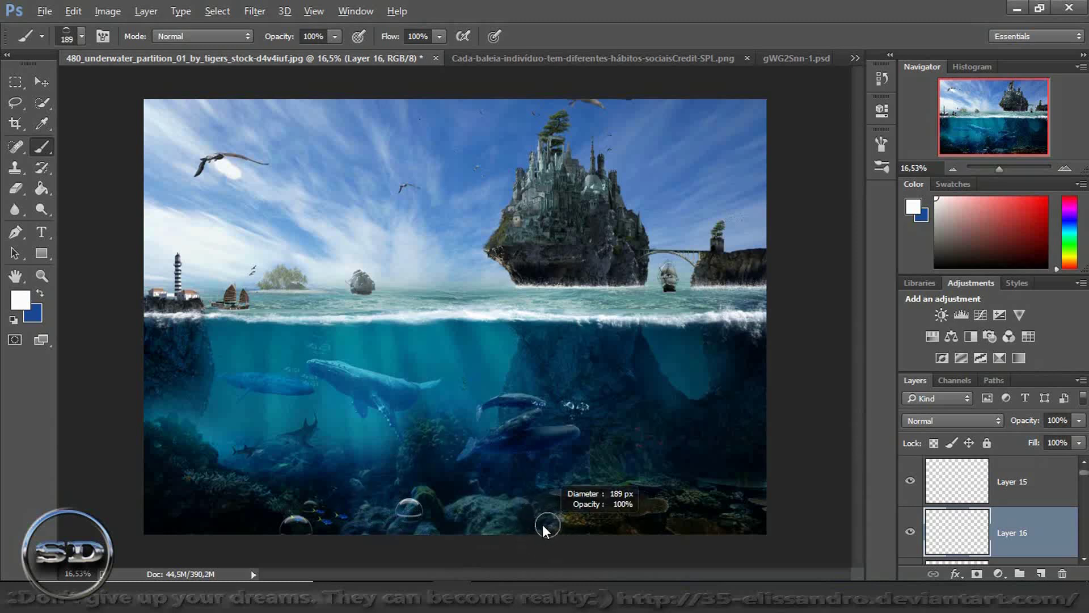
left_click(544, 521)
left_click(652, 464)
left_click(755, 521)
left_click_drag(703, 497, 685, 497)
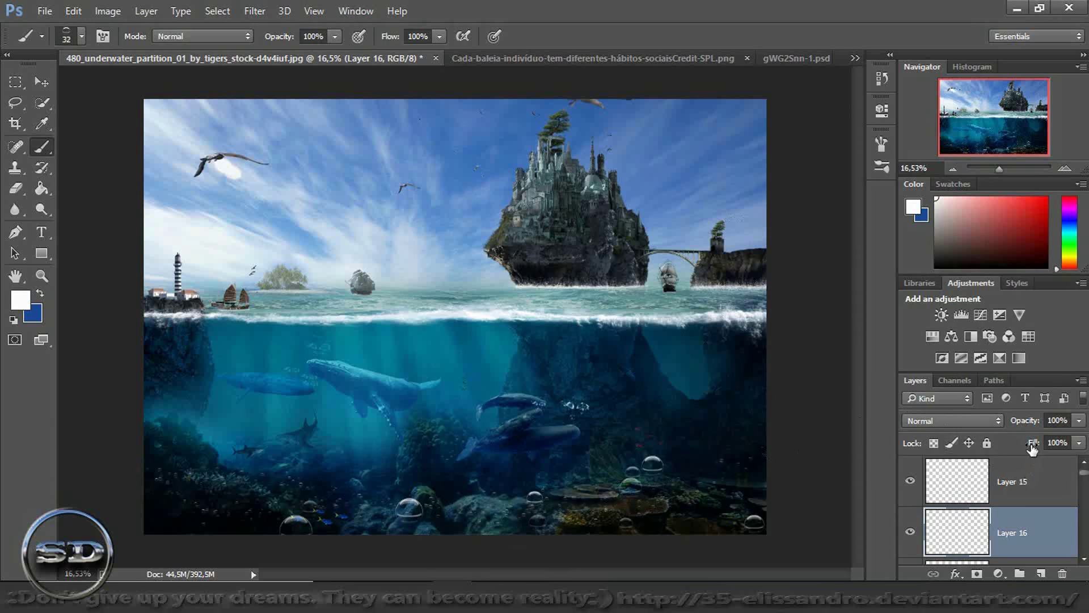
left_click_drag(1033, 443, 981, 467)
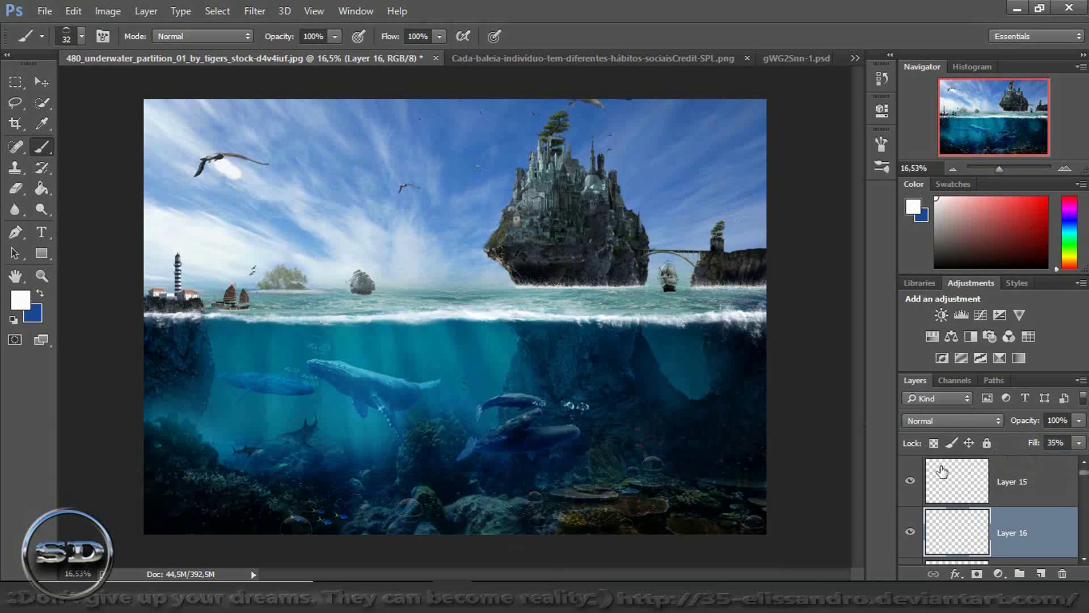
right_click(538, 466)
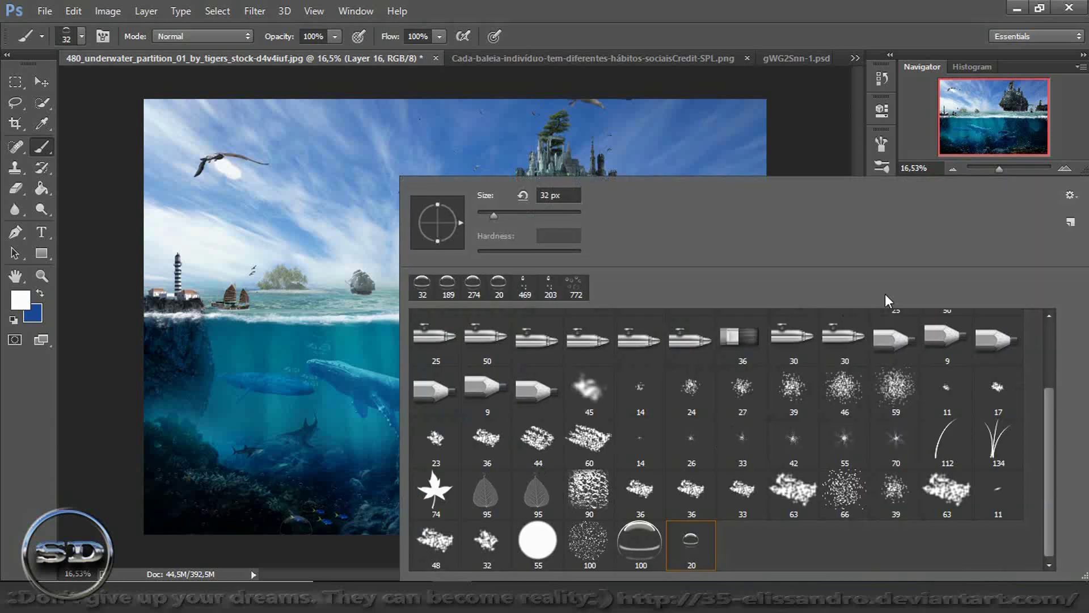
- Load another brush set and set the 2743 spray-bubble brush to 1799 px
left_click(1072, 196)
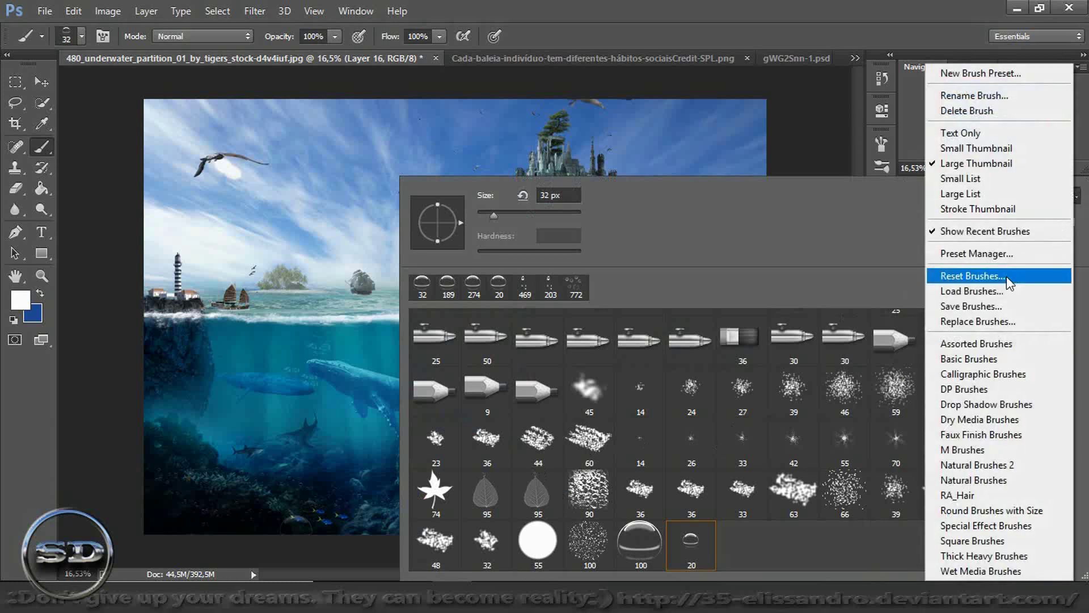
left_click(992, 286)
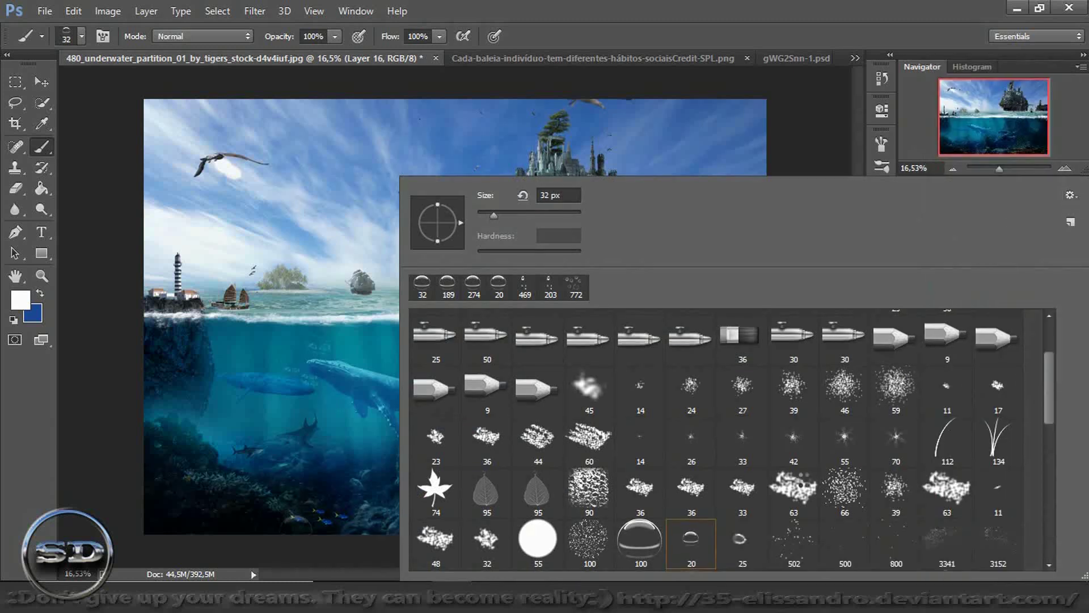
scroll(1050, 447, "down", 4)
scroll(1050, 447, "down", 1)
left_click_drag(1050, 450, 1052, 456)
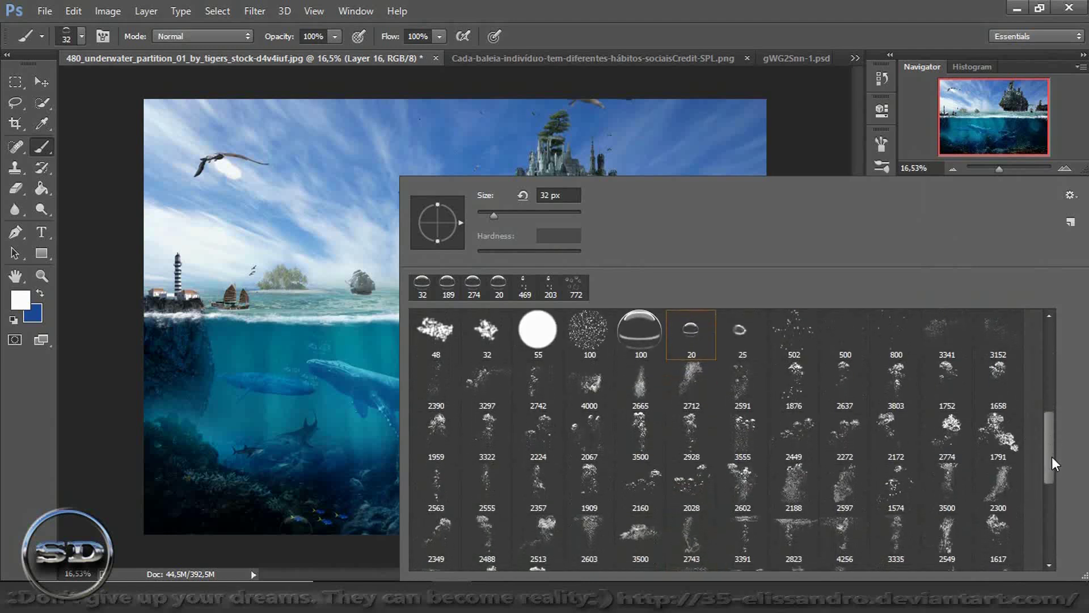
left_click(691, 539)
left_click(232, 454)
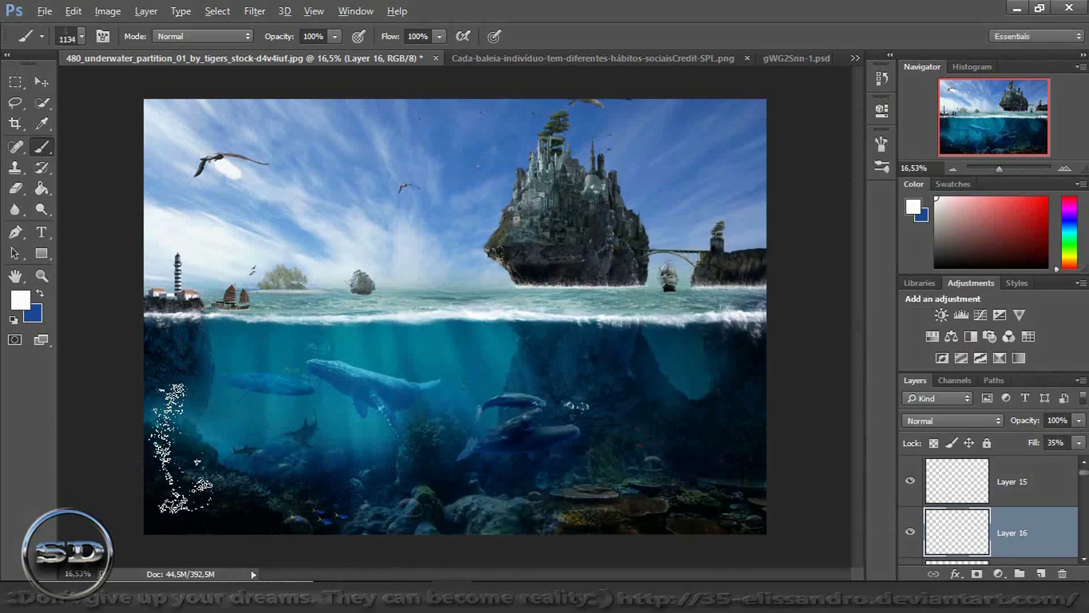
key("bracketleft")
key("bracketleft")
key("bracketleft")
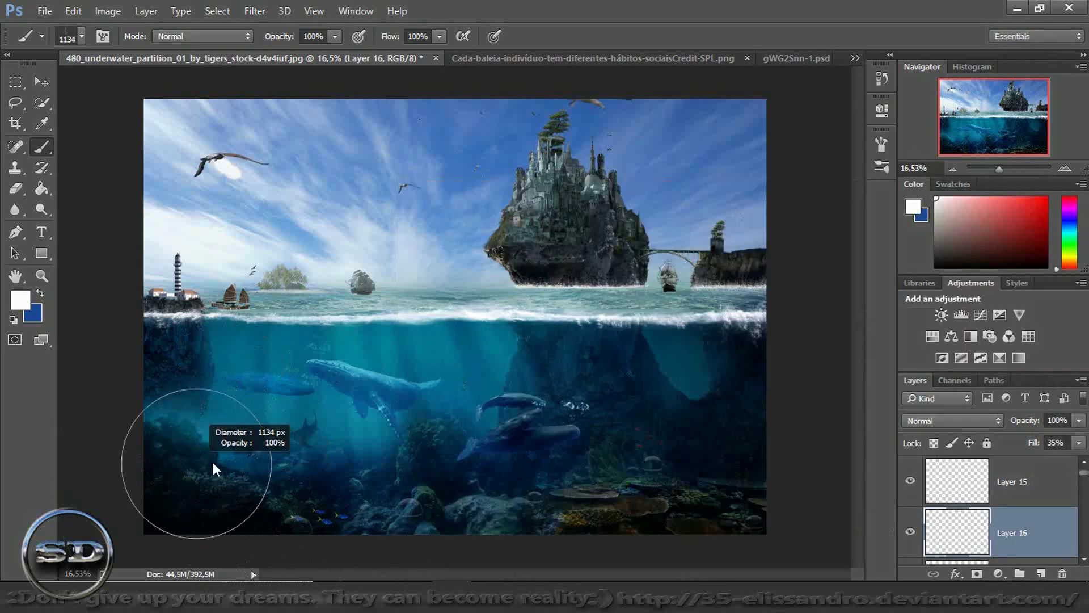
left_click_drag(187, 511, 182, 397)
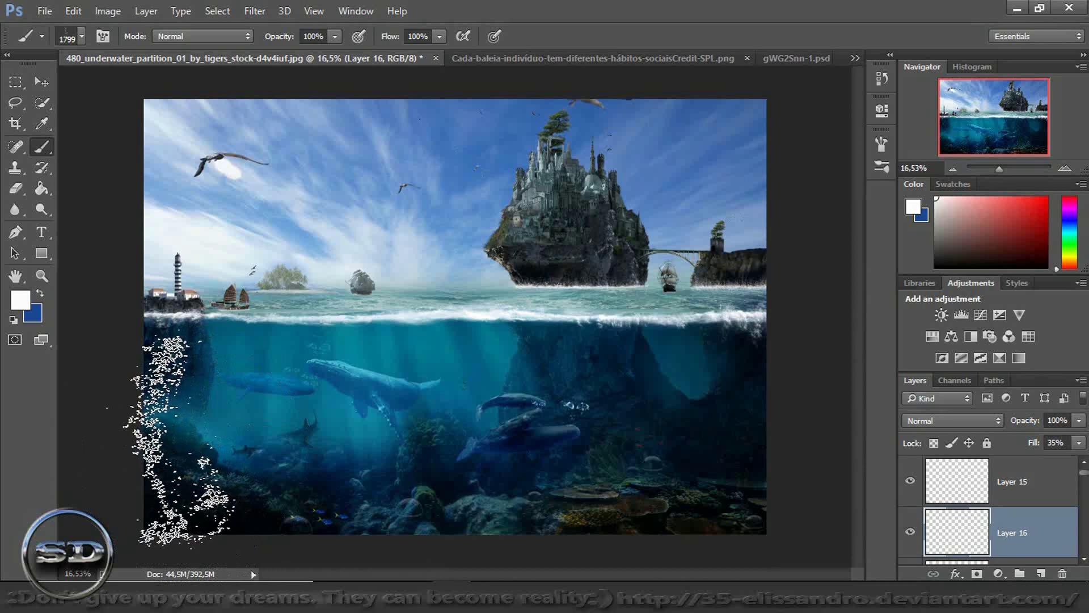
- Stamp bubble spray along the left underwater edge on new Layer 17 at about 37% fill
left_click(1041, 573)
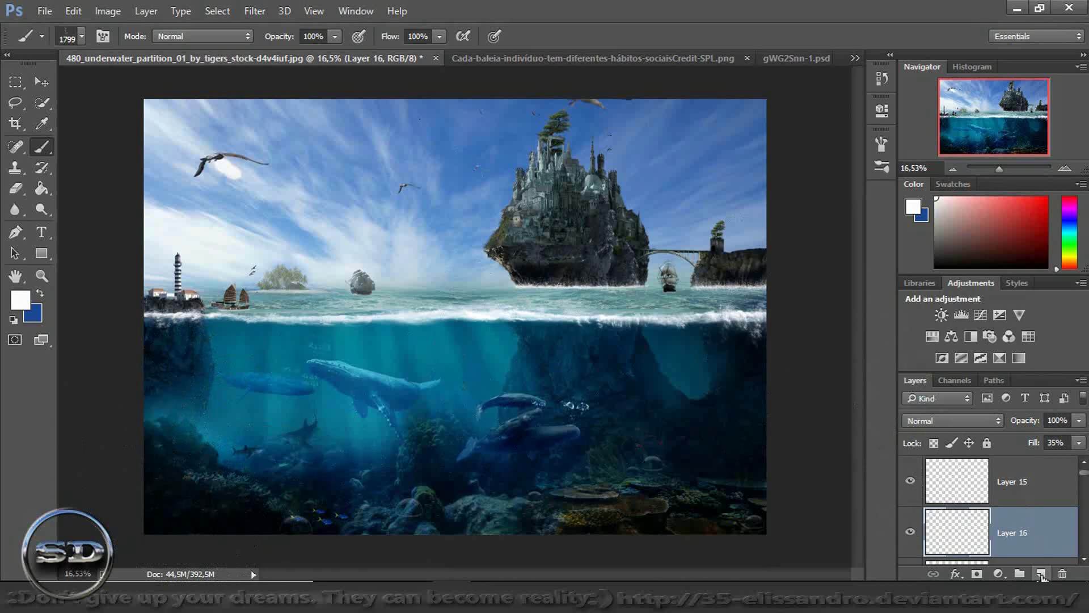
left_click(185, 445)
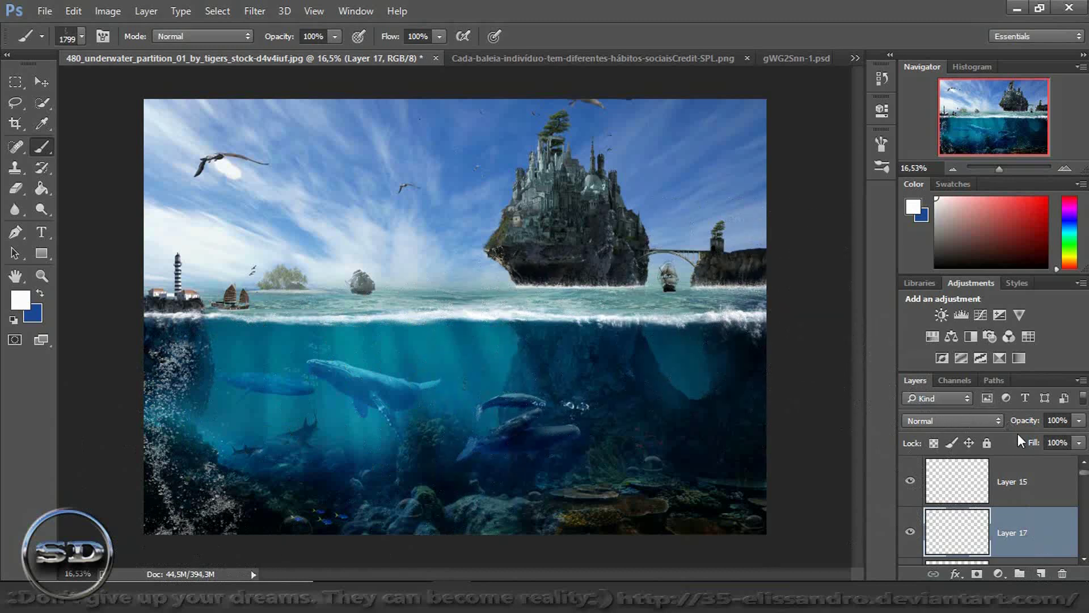
left_click_drag(1034, 447, 979, 457)
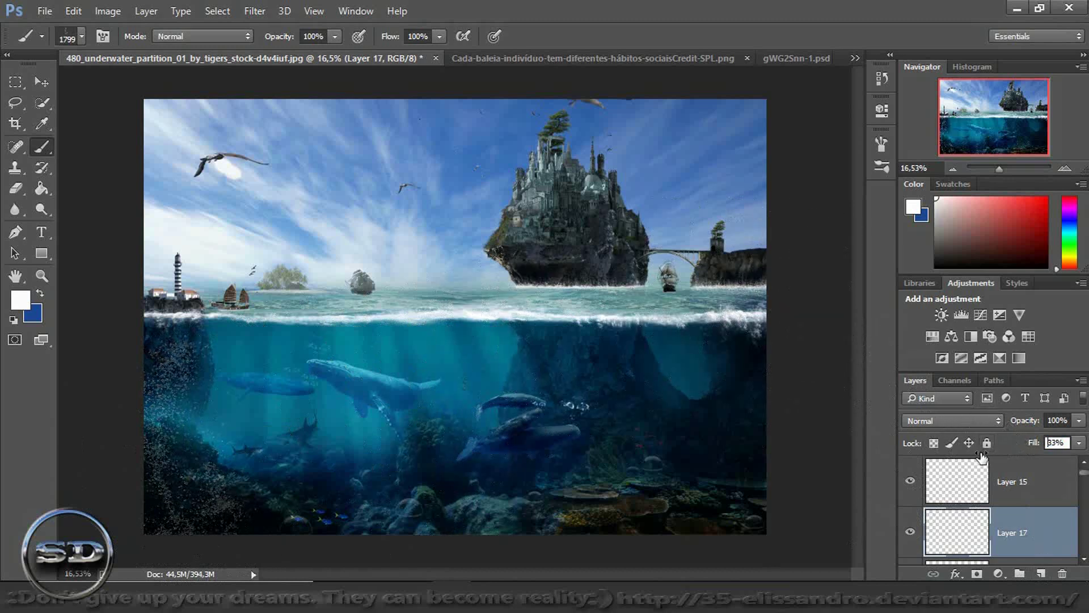
type("37")
left_click(766, 490)
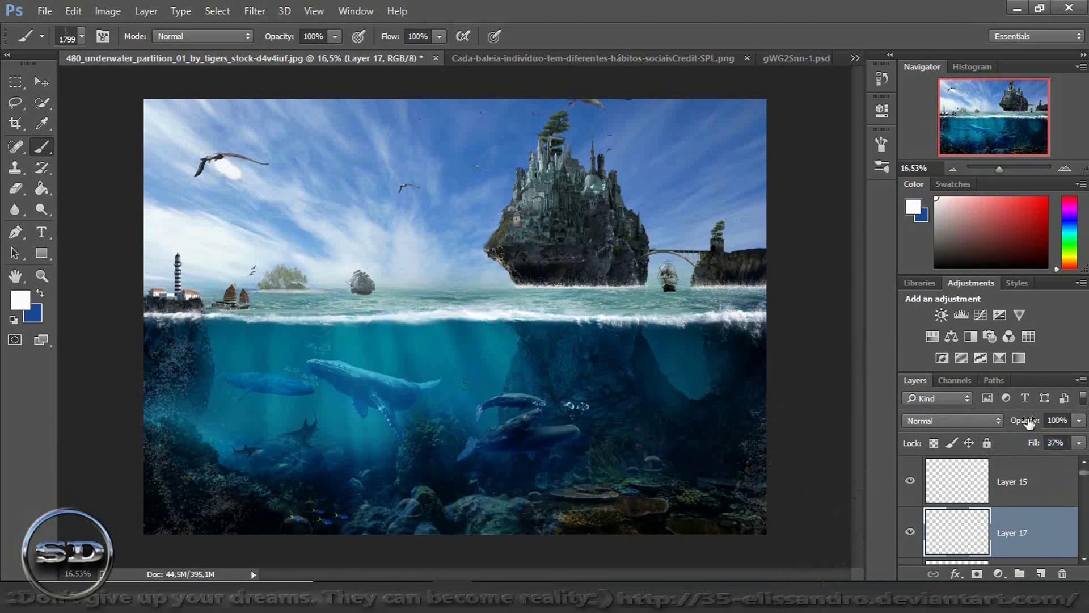
left_click(1043, 574)
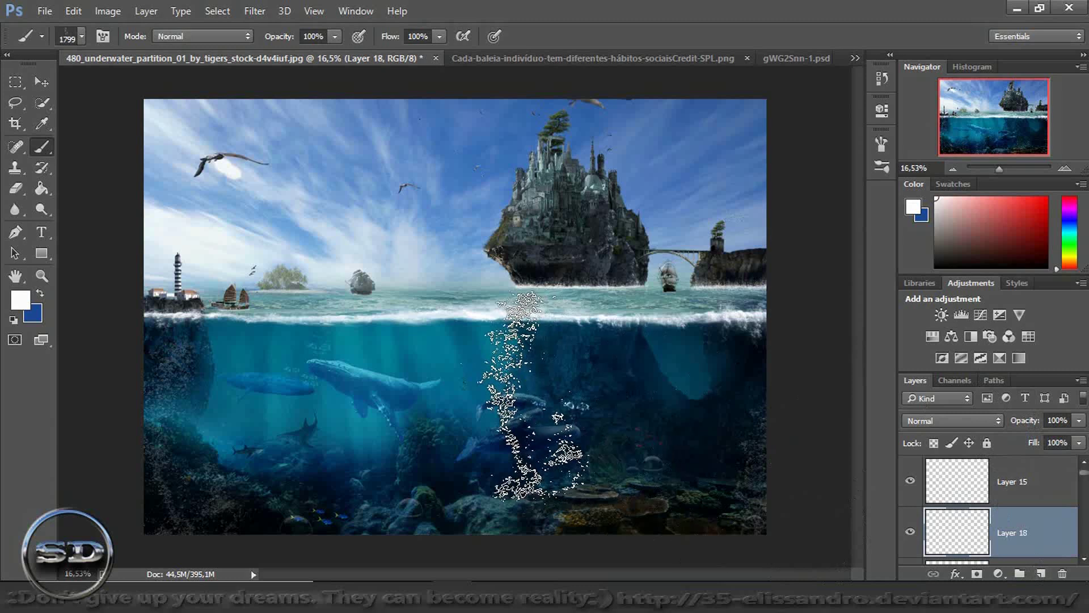
- Stamp 2449 spray-bubble bursts on the seabed and around the whales on Layer 18
right_click(533, 397)
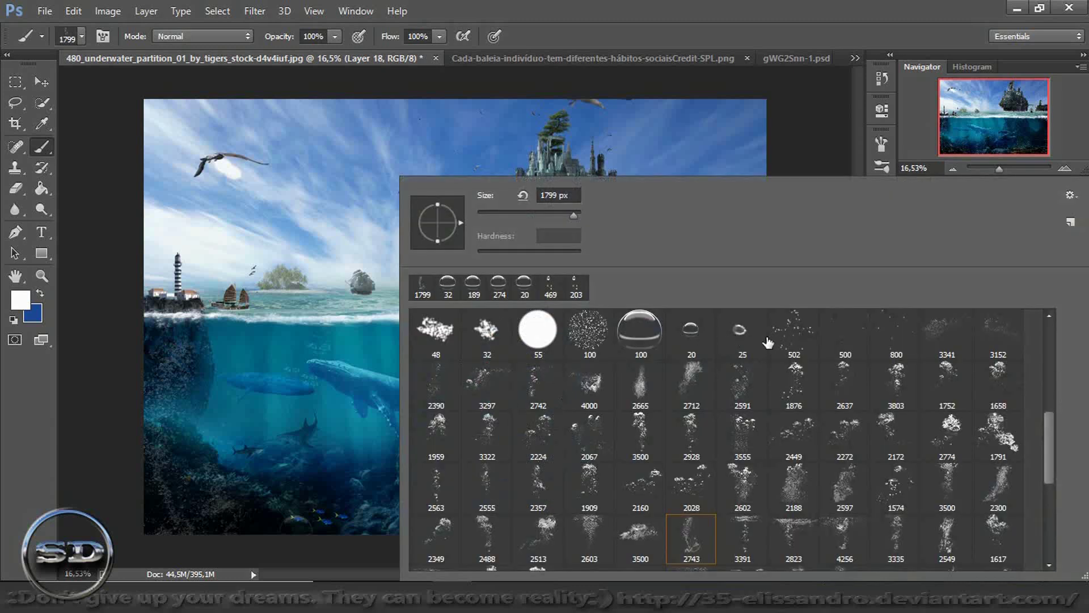
left_click(795, 424)
key("Return")
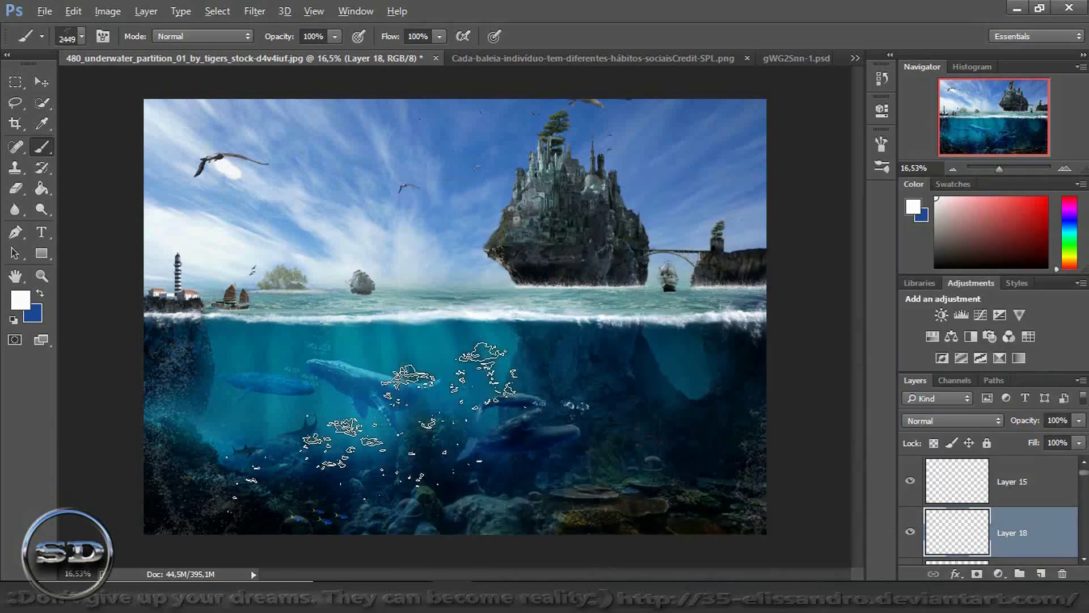
left_click_drag(363, 436, 327, 441)
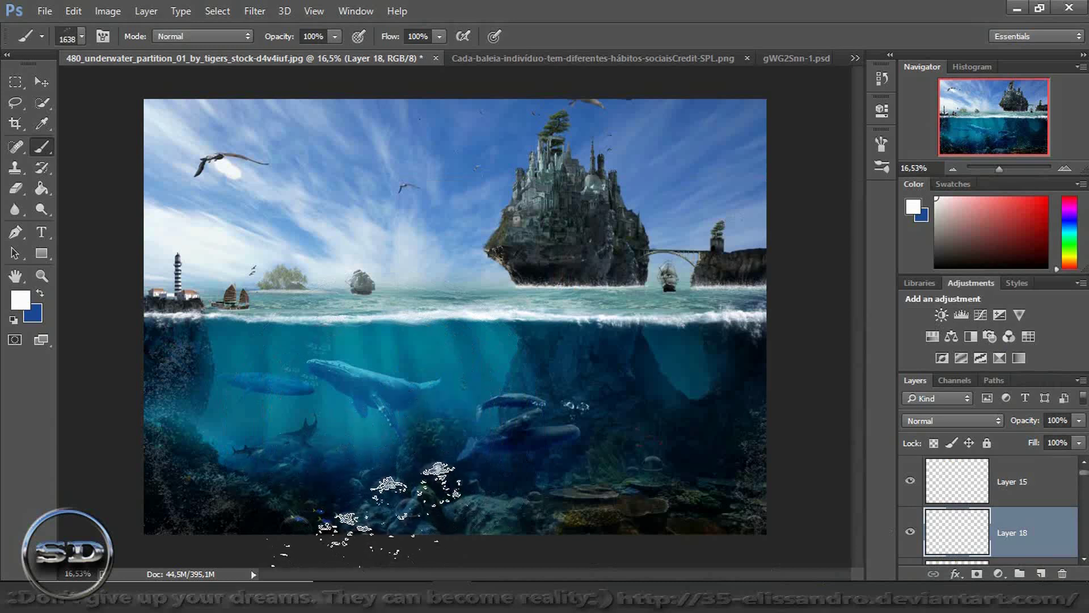
left_click(363, 514)
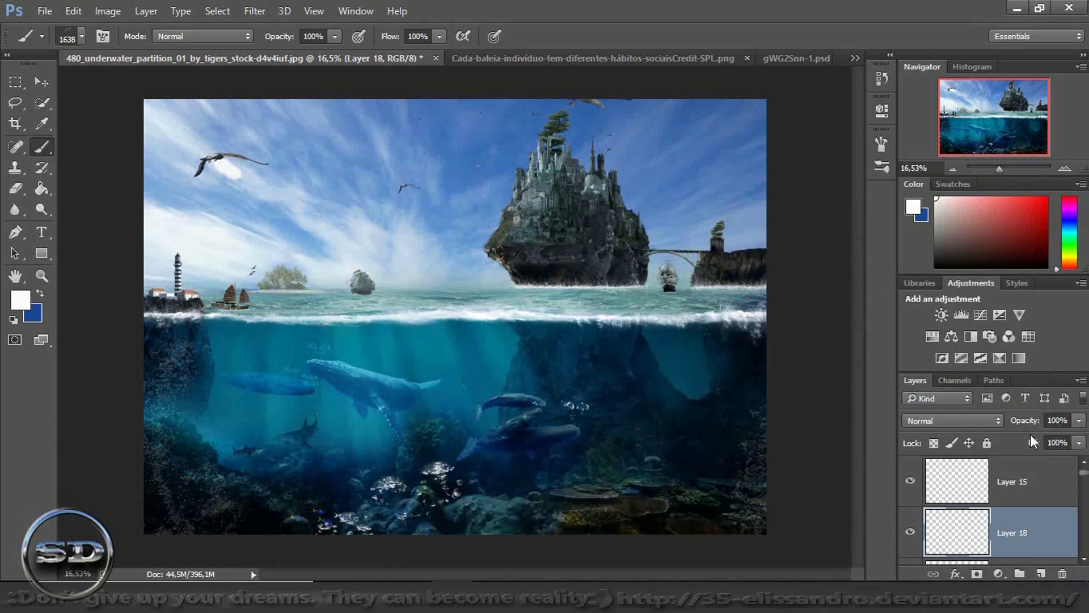
left_click_drag(1034, 445, 988, 447)
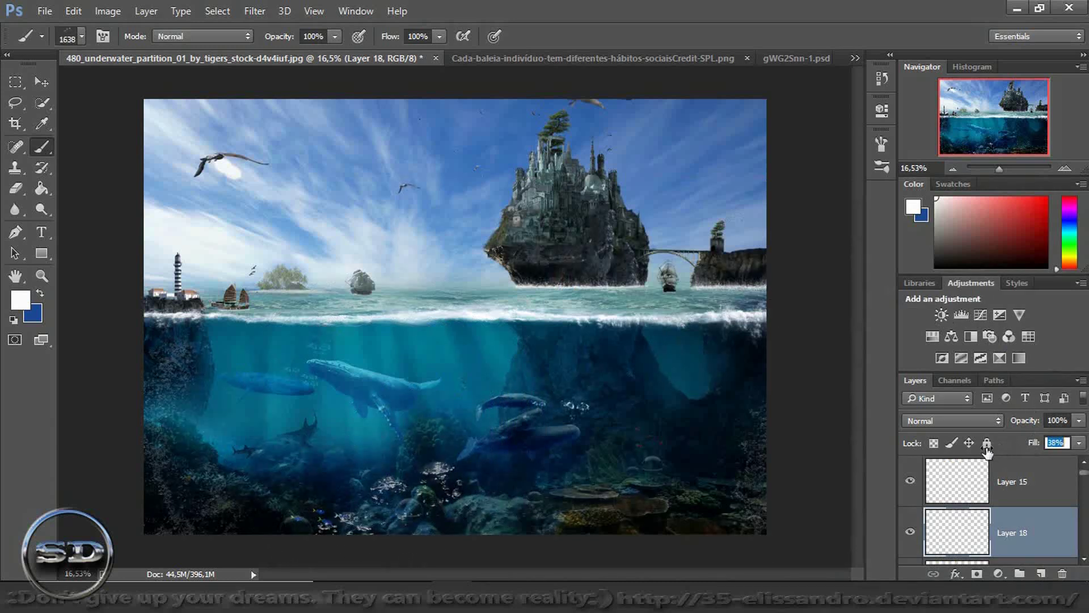
left_click_drag(545, 386, 441, 400)
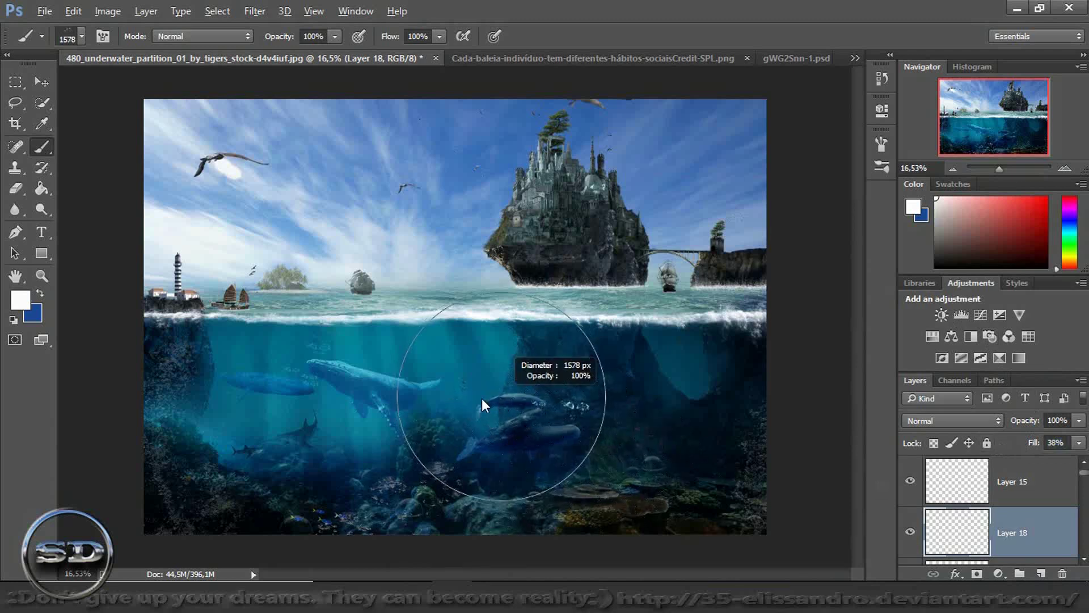
left_click(527, 397)
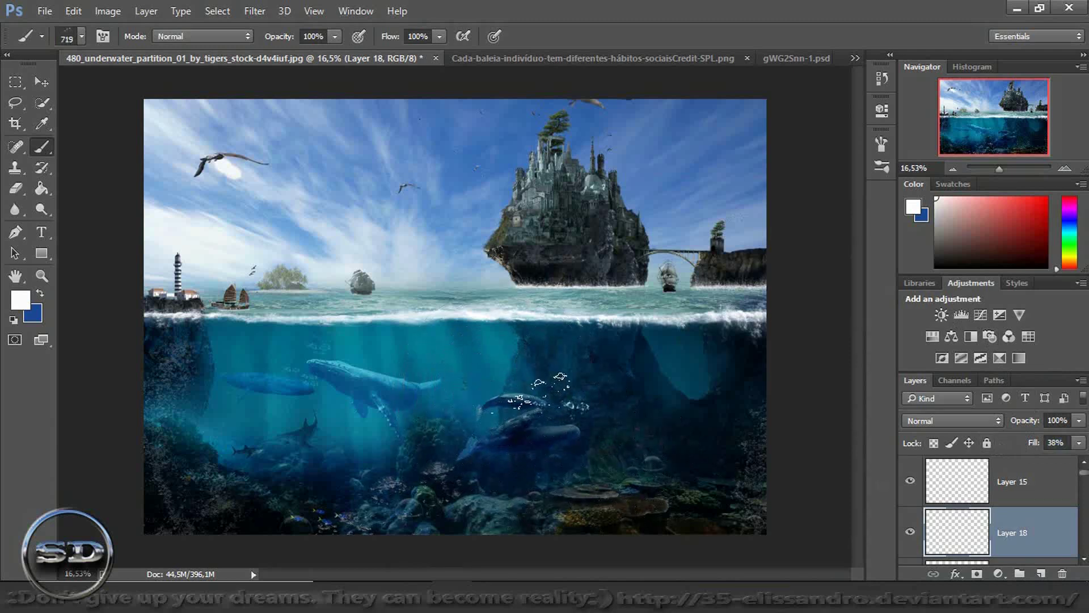
- Set Layer 18 to 65% fill and Soft Light blending
left_click(1009, 169)
left_click_drag(996, 119, 1001, 136)
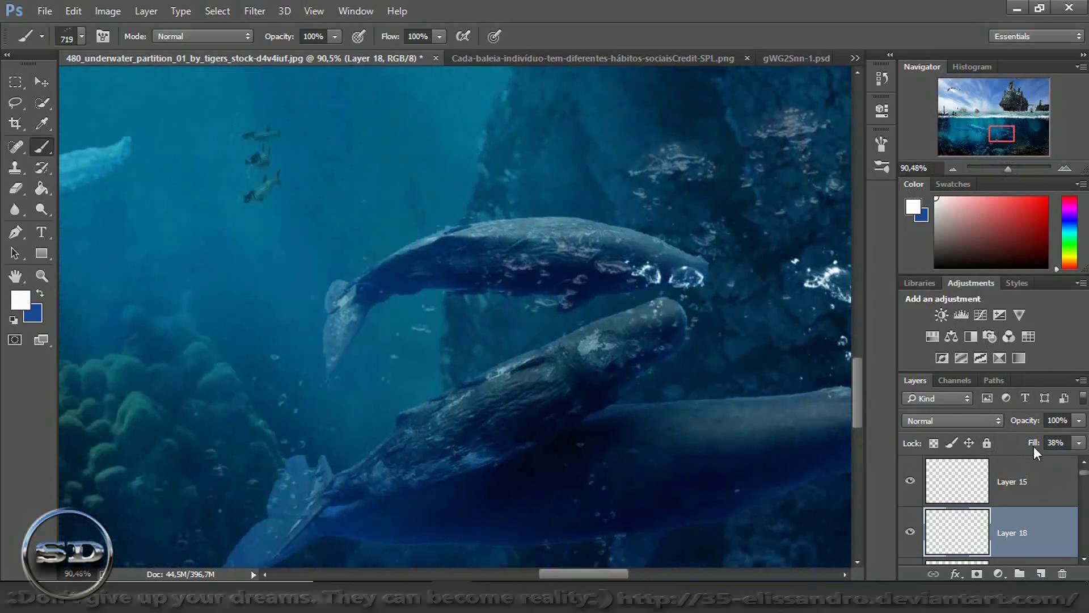
left_click_drag(1079, 443, 1081, 437)
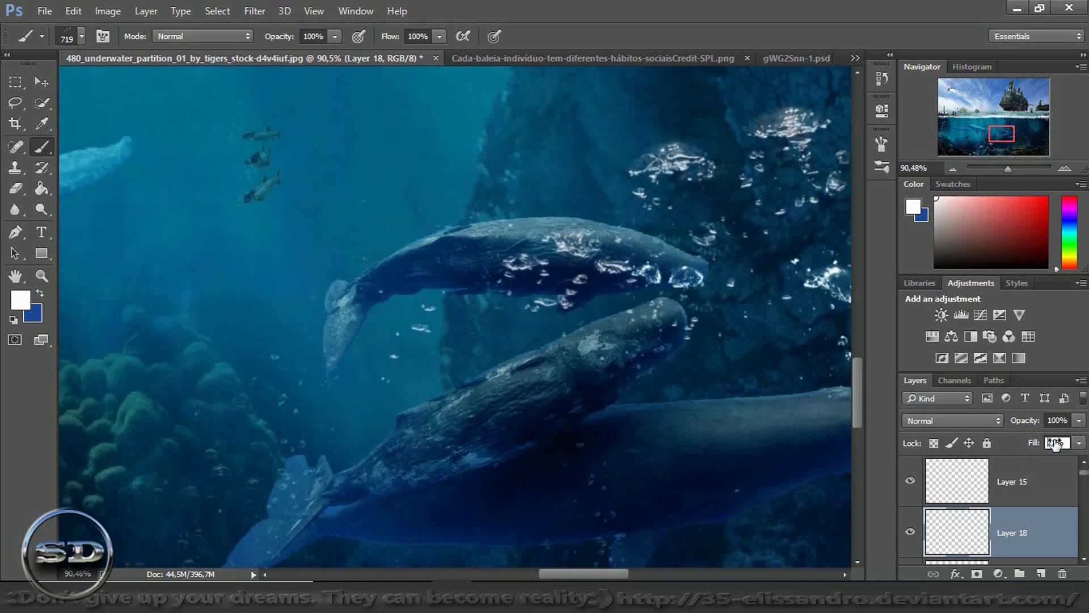
left_click_drag(1077, 437, 1050, 445)
left_click_drag(1009, 169, 1002, 173)
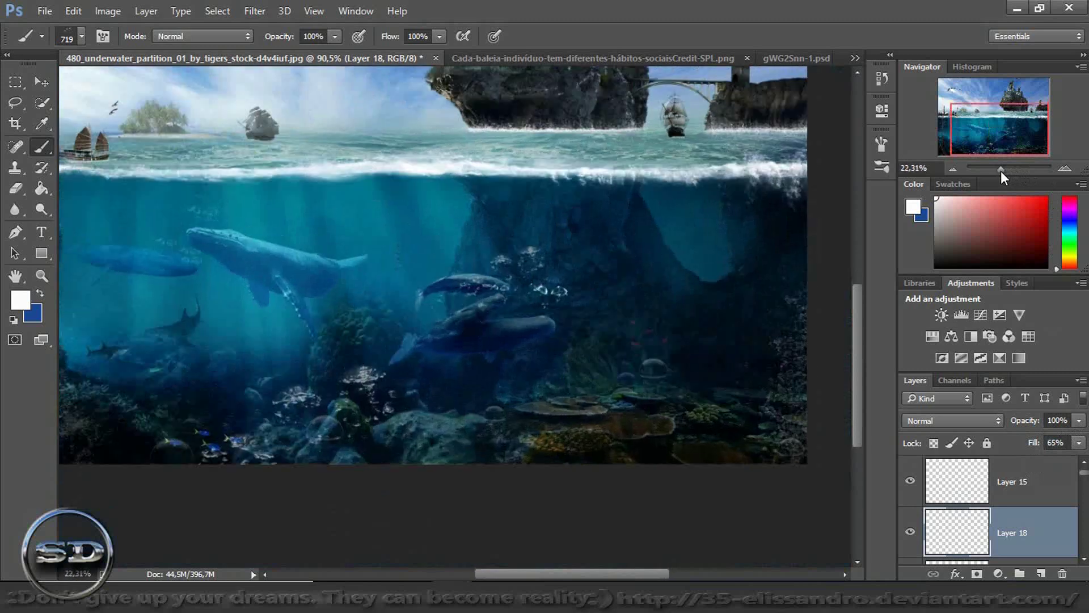
left_click_drag(1028, 425, 1025, 424)
left_click(979, 425)
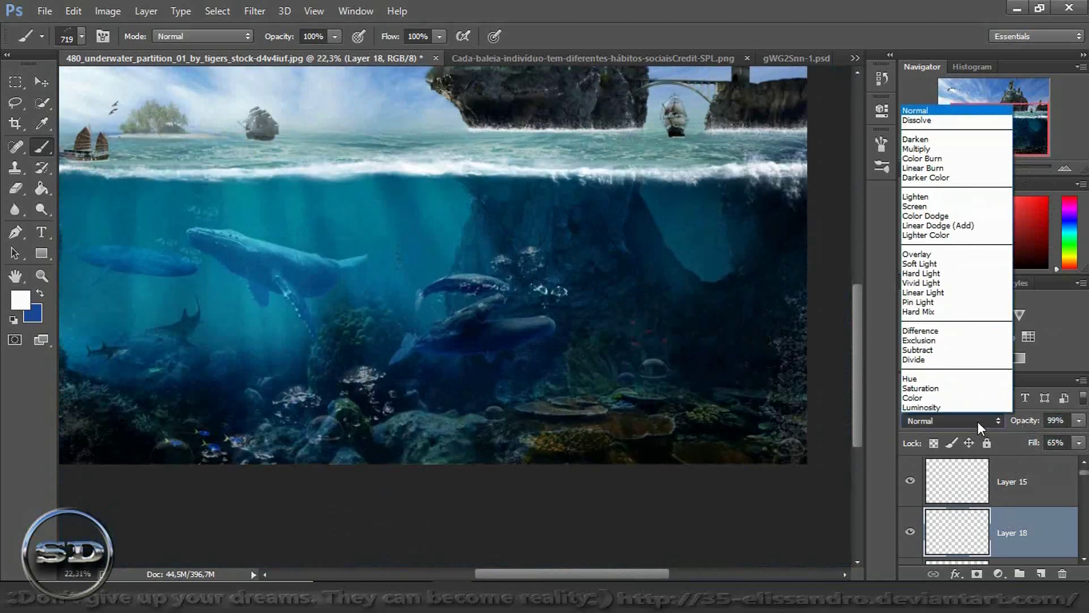
left_click(920, 263)
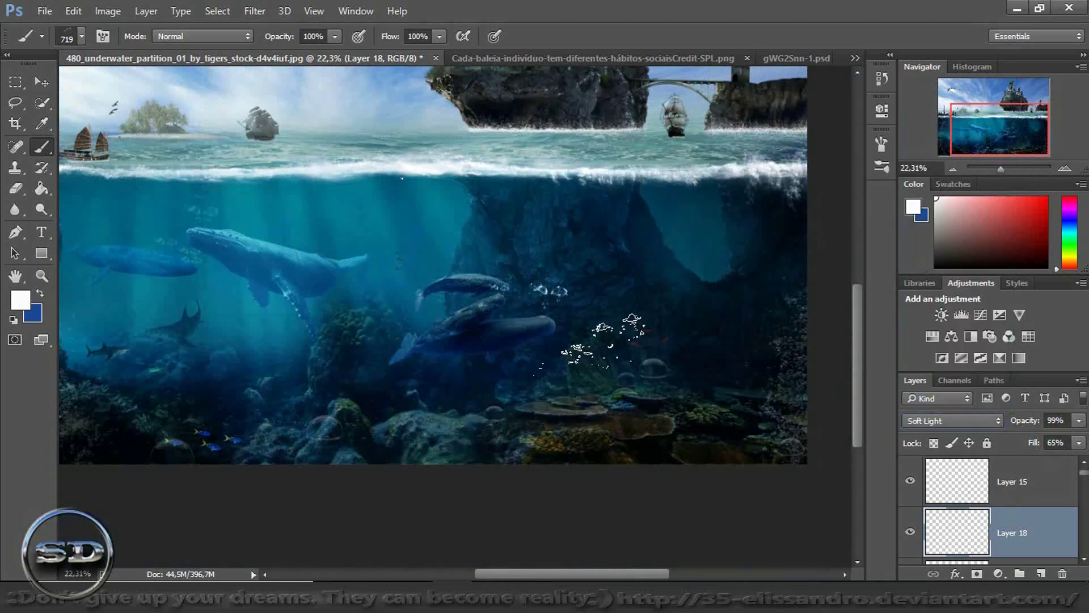
- Stamp white bubbles with the 2160 bubble brush, then shrink it to 878 px
right_click(400, 175)
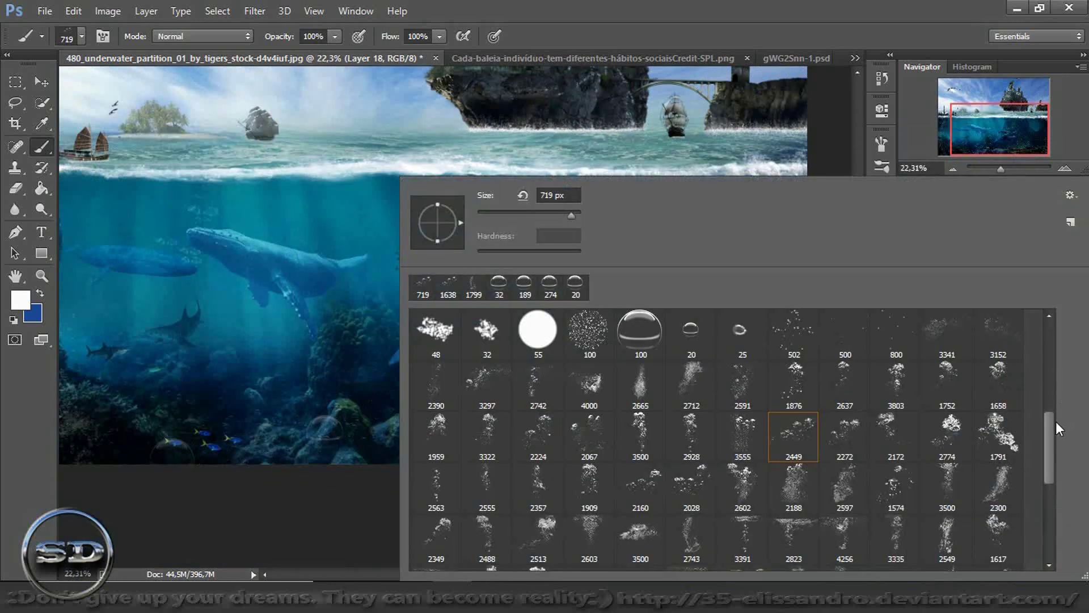
left_click_drag(1046, 427, 1050, 478)
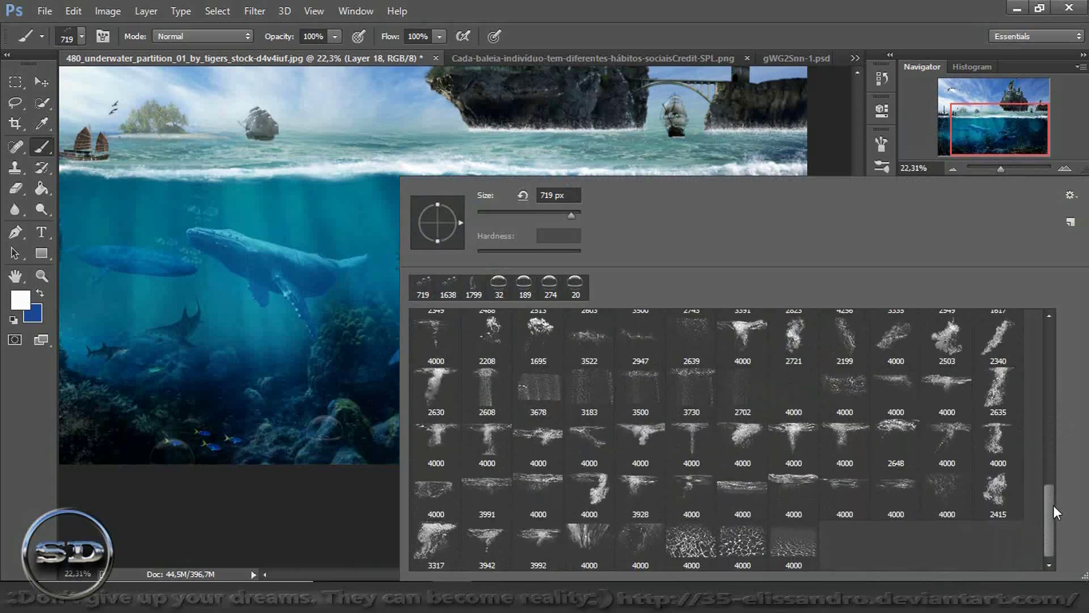
left_click_drag(1051, 479, 1051, 465)
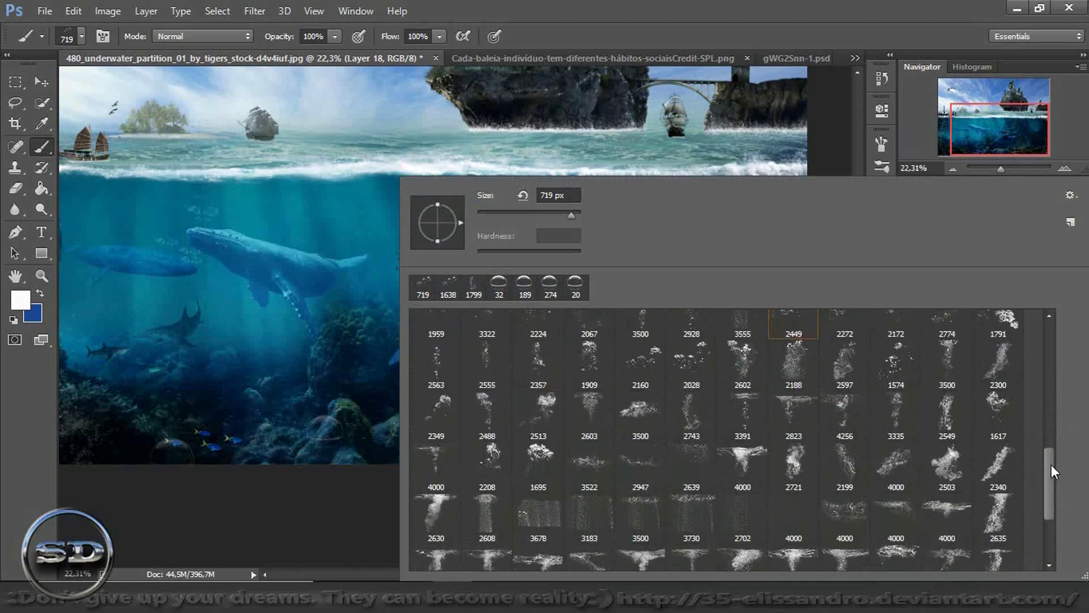
left_click(651, 361)
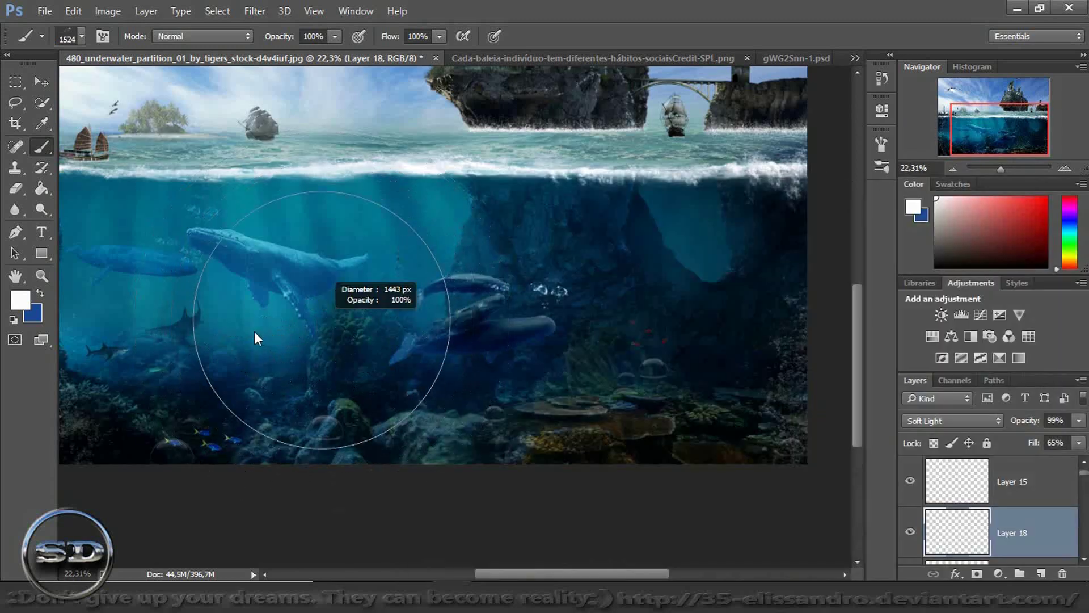
left_click_drag(254, 333, 243, 332)
left_click(415, 258)
left_click_drag(341, 294, 287, 311)
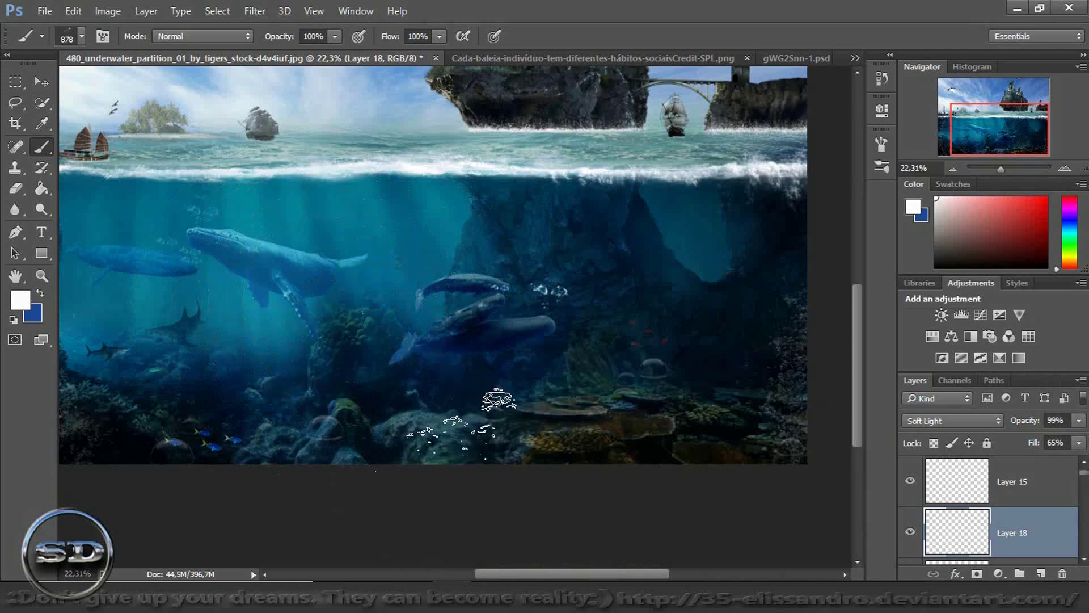
- Paint bubbles over the right seabed on new Layer 19 at 50% opacity
left_click(1042, 574)
left_click(718, 411)
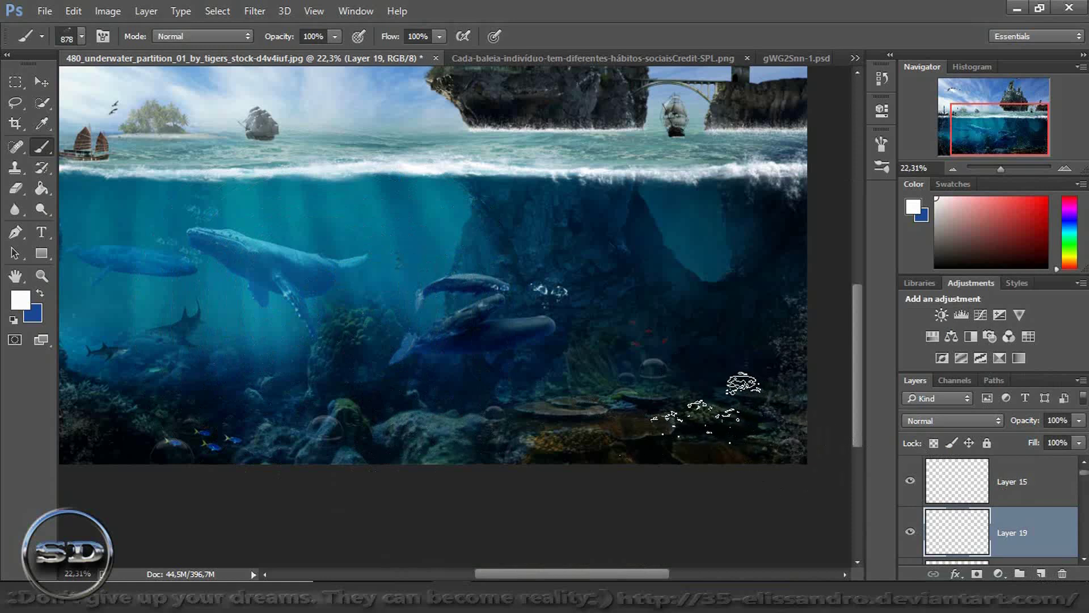
left_click_drag(1025, 426, 984, 431)
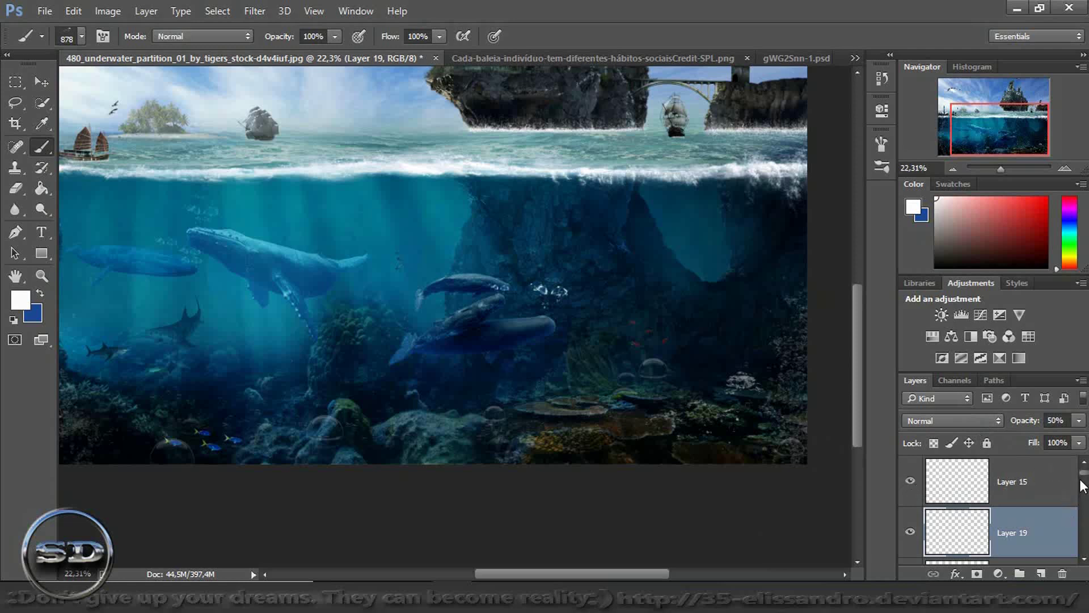
scroll(1083, 477, "down", 2)
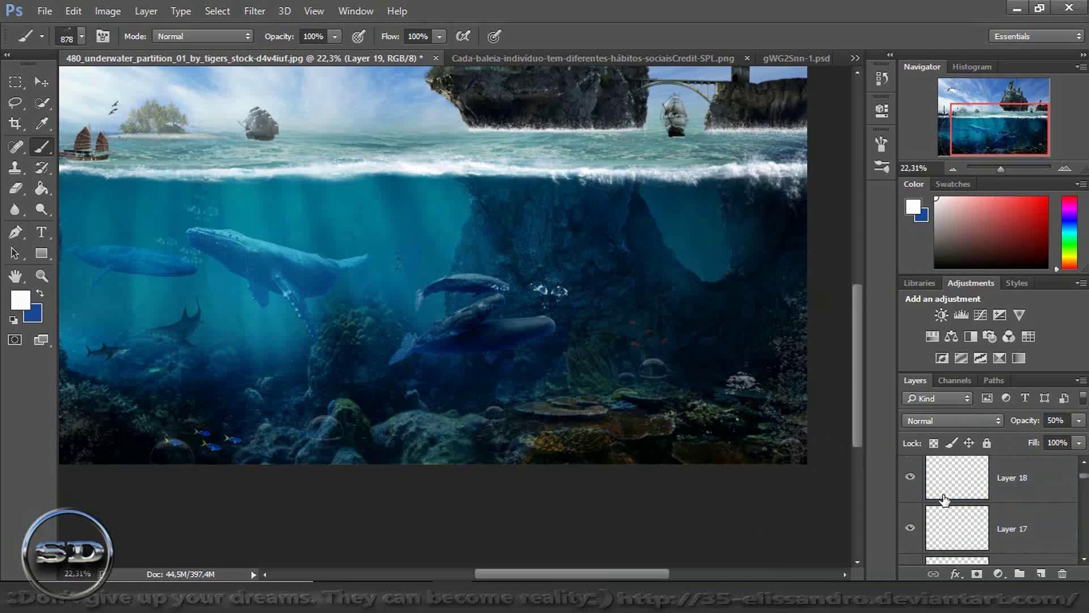
- Set Layer 17's blend mode to Overlay with fill at 100%
left_click(945, 499)
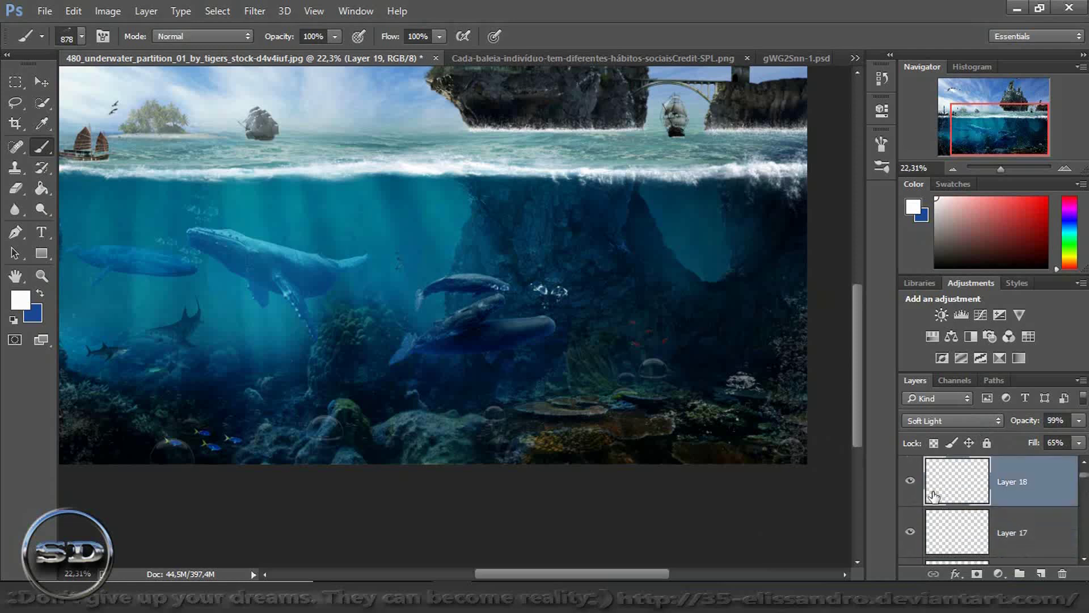
left_click(937, 542)
left_click(910, 532)
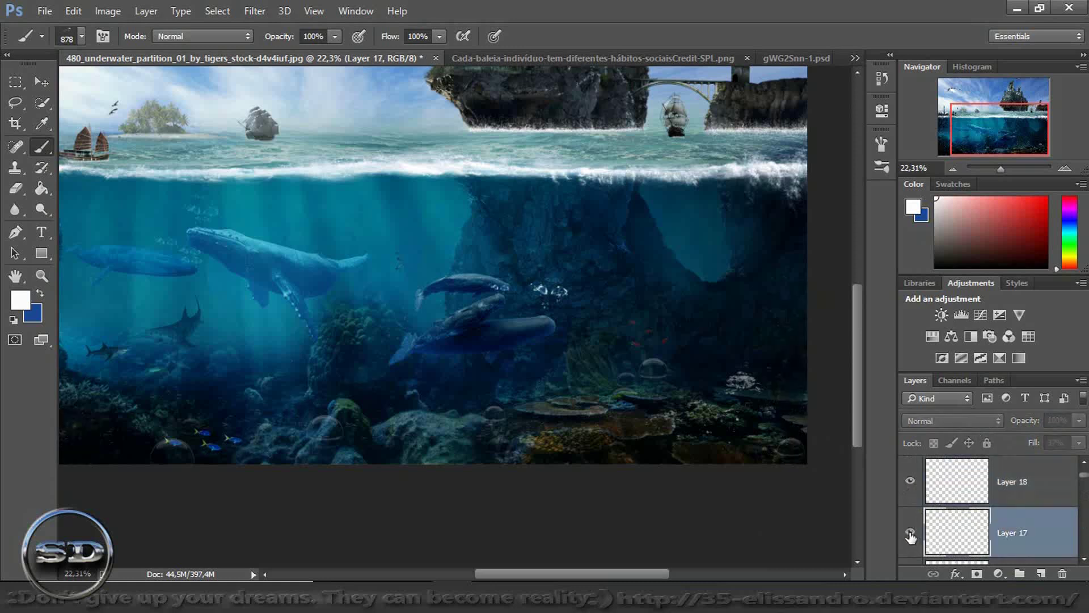
left_click(952, 421)
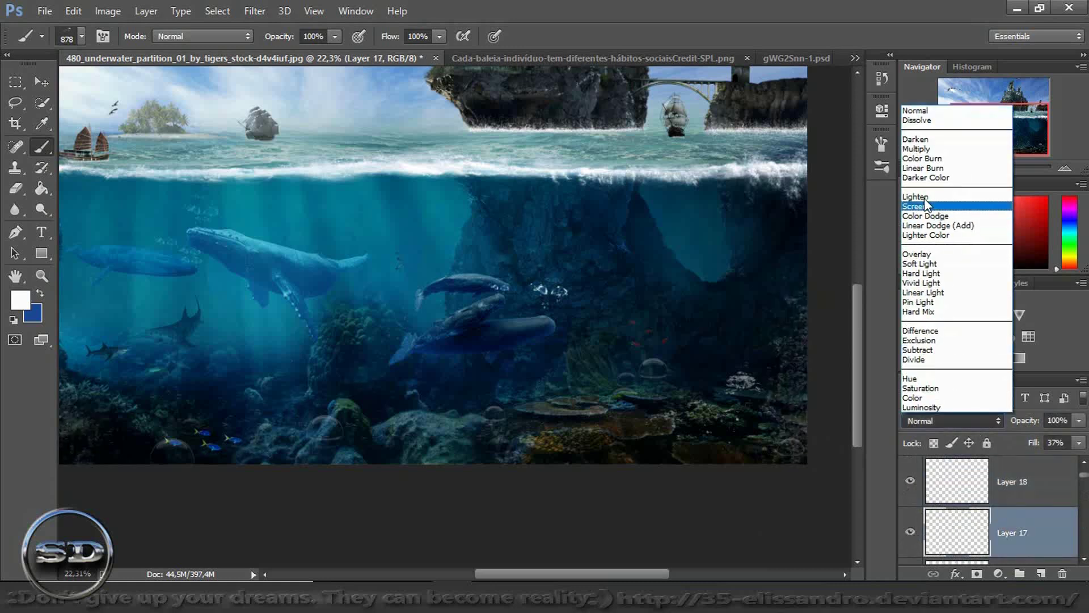
left_click(914, 256)
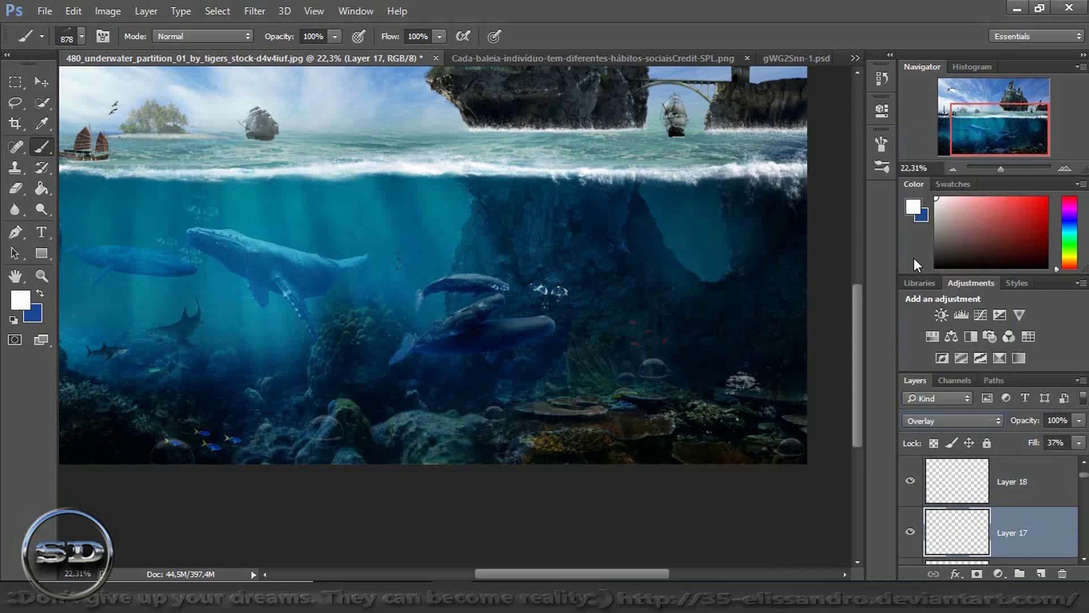
left_click_drag(1034, 443, 1084, 424)
- Zoom in to compare the seabed bubbles with Layer 18 toggled, then zoom back out
left_click_drag(1002, 169, 1054, 147)
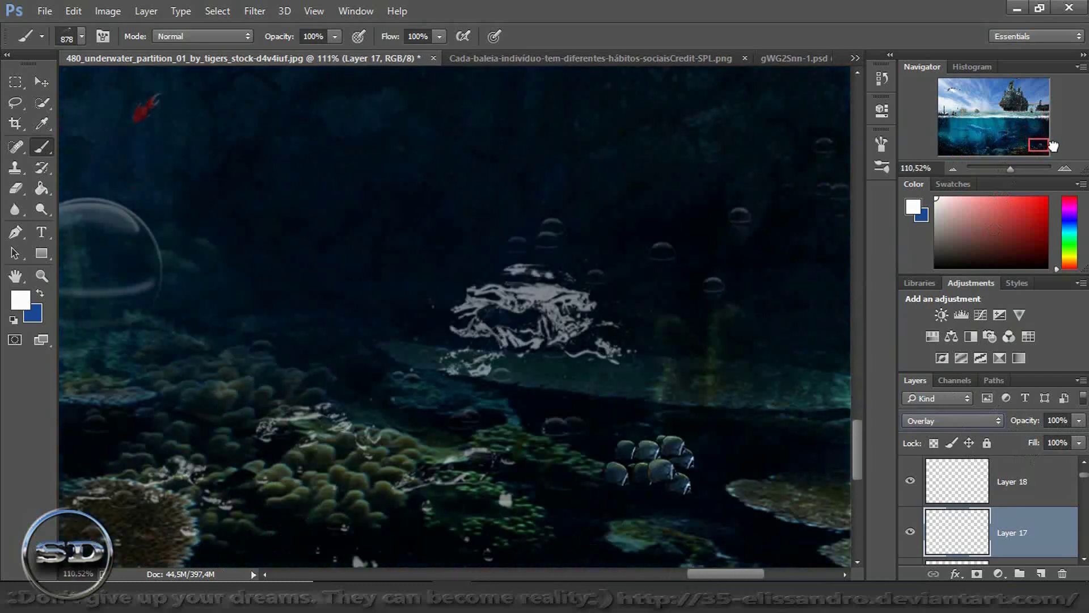
left_click_drag(1054, 146, 1051, 145)
left_click(911, 481)
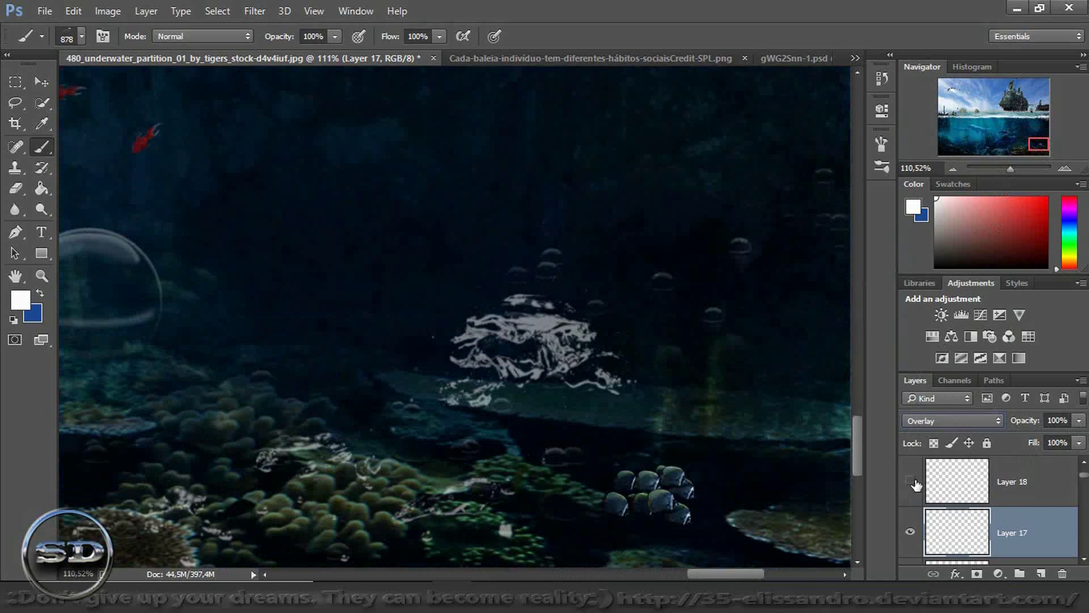
left_click(947, 471)
left_click_drag(1031, 148, 994, 146)
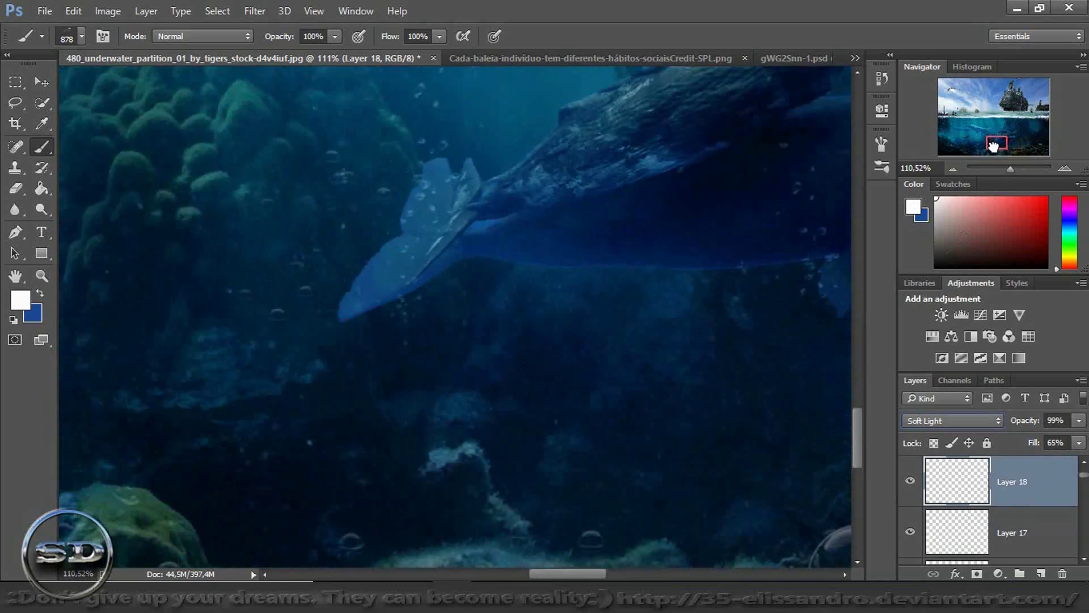
mouse_move(994, 146)
left_mouse_down()
mouse_move(1001, 133)
mouse_move(1033, 132)
left_mouse_up()
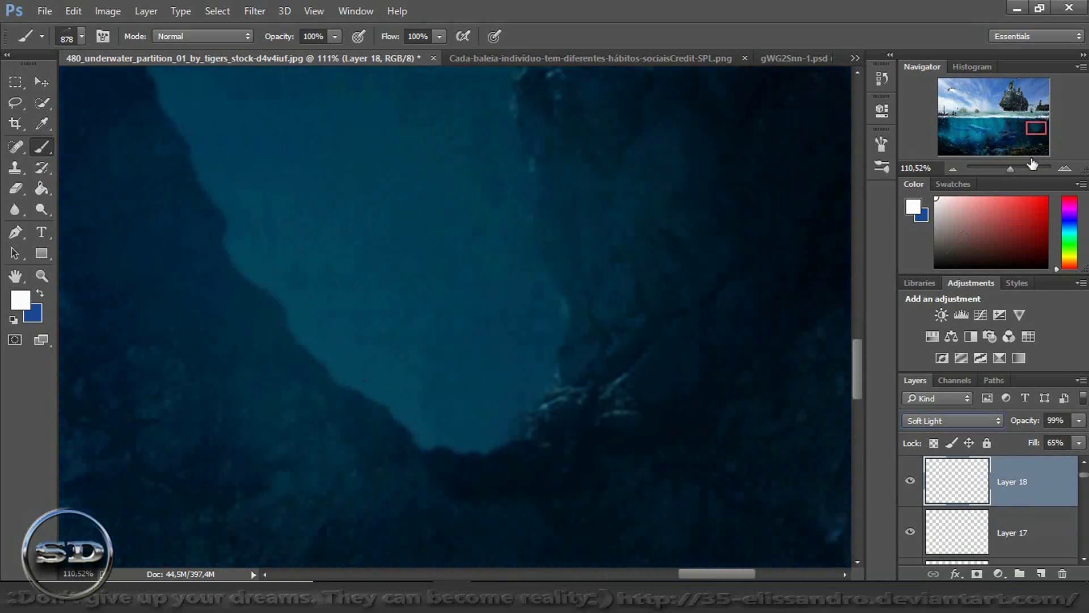
left_click_drag(1011, 169, 998, 170)
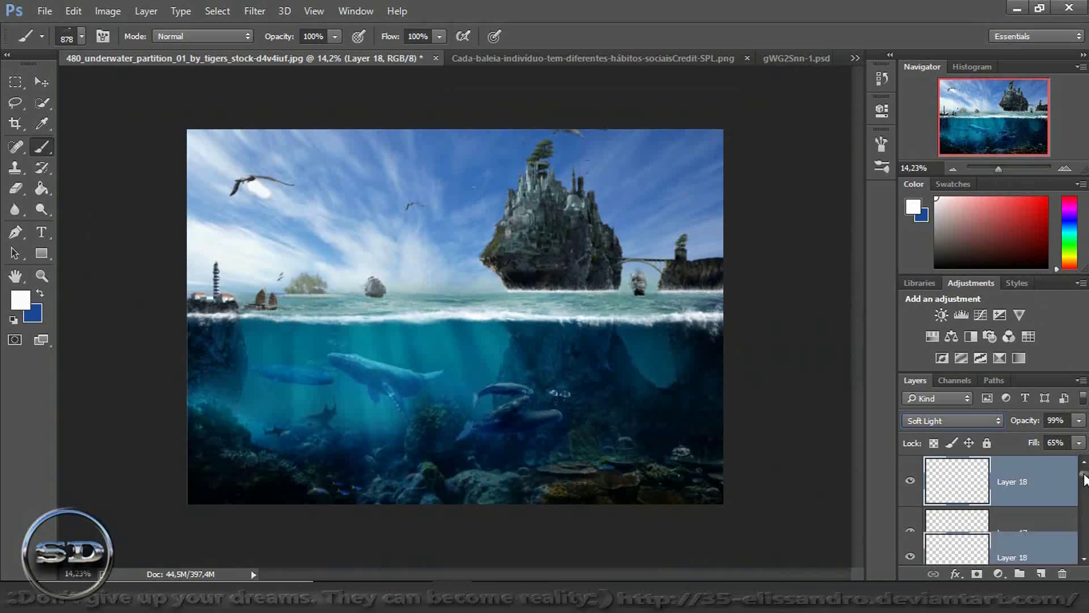
- Add a new empty Layer 20 above Layer 15
left_click_drag(1085, 482, 1084, 474)
left_click(1057, 470)
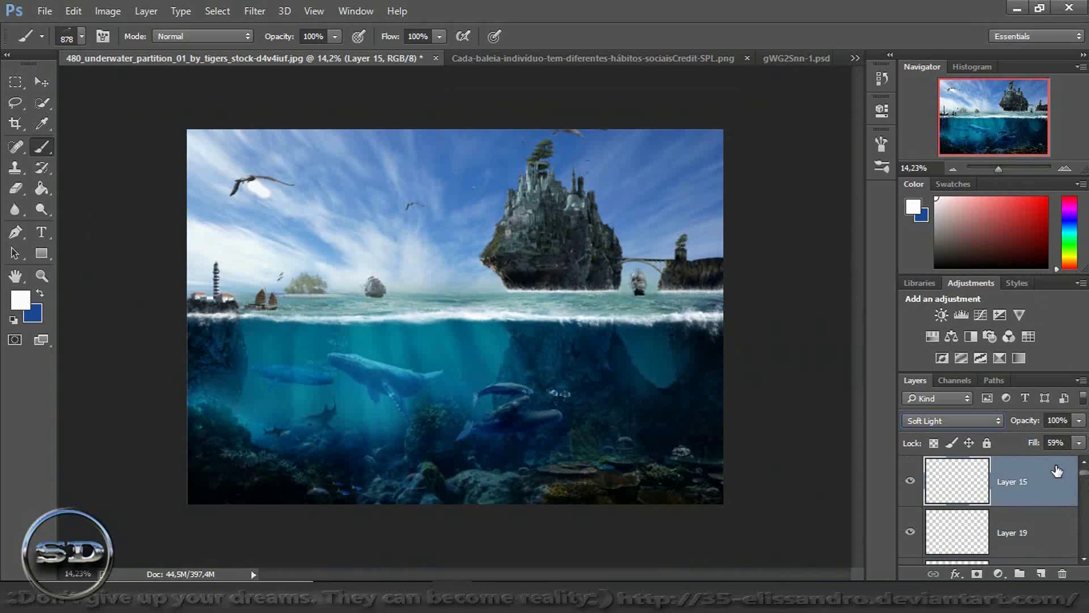
left_click(1041, 574)
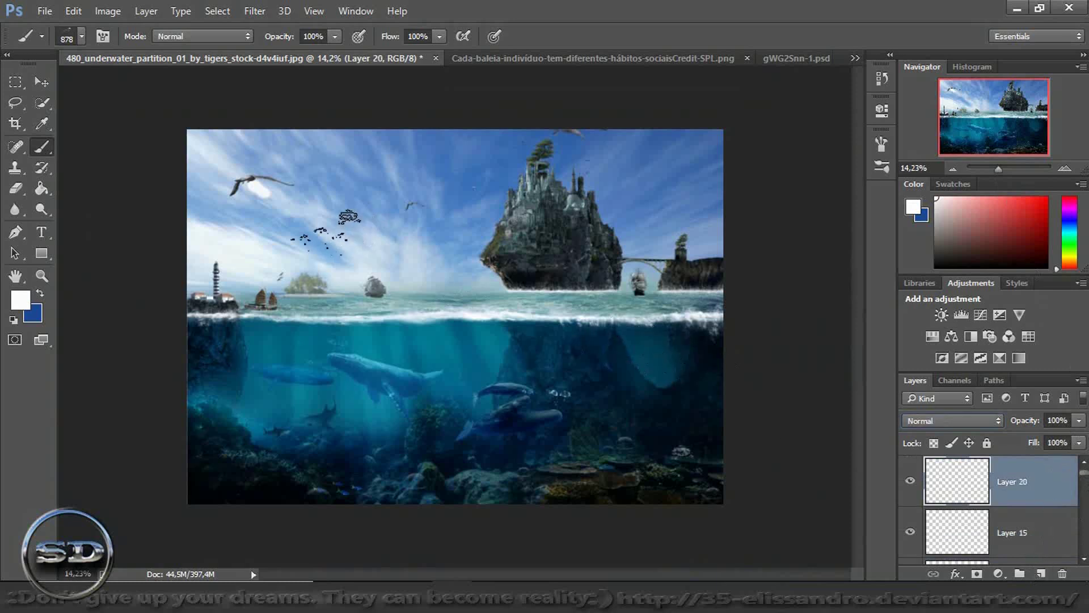
- Reset the brush presets to the default brush set
right_click(349, 216)
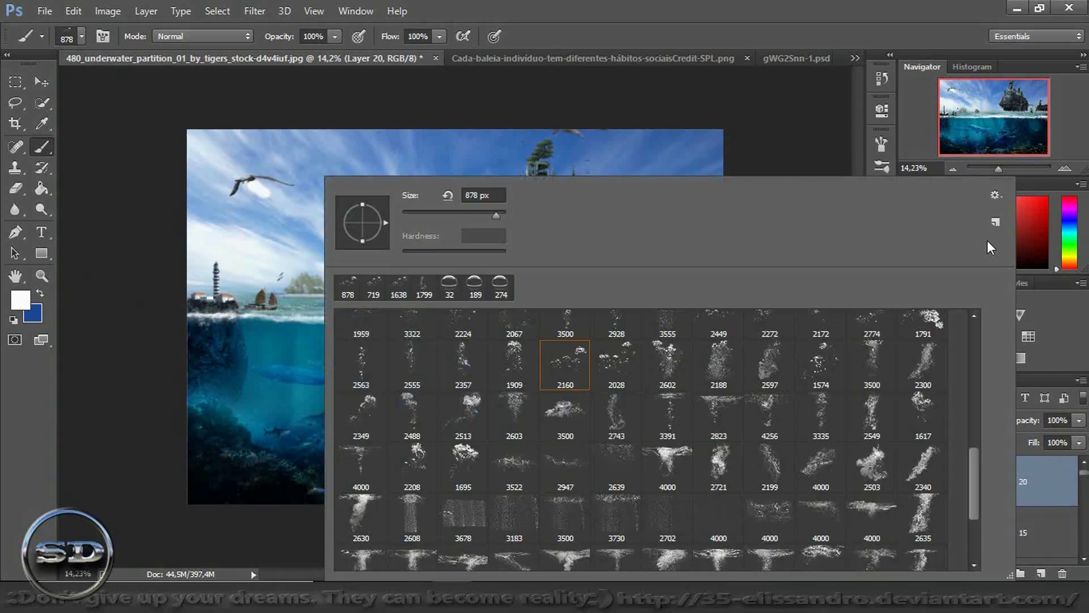
left_click(994, 195)
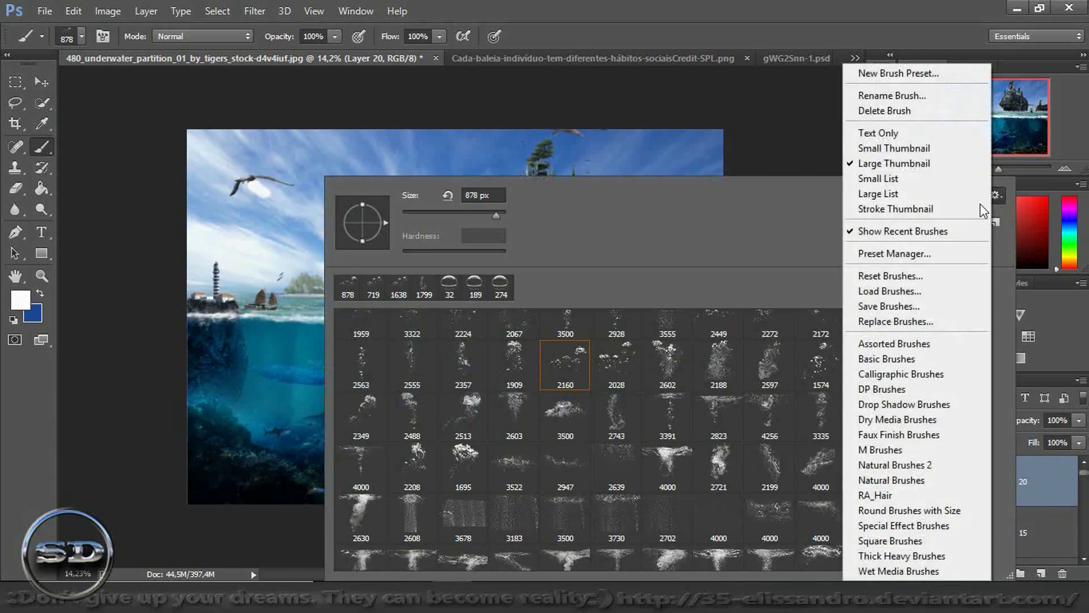
left_click(905, 276)
left_click(483, 237)
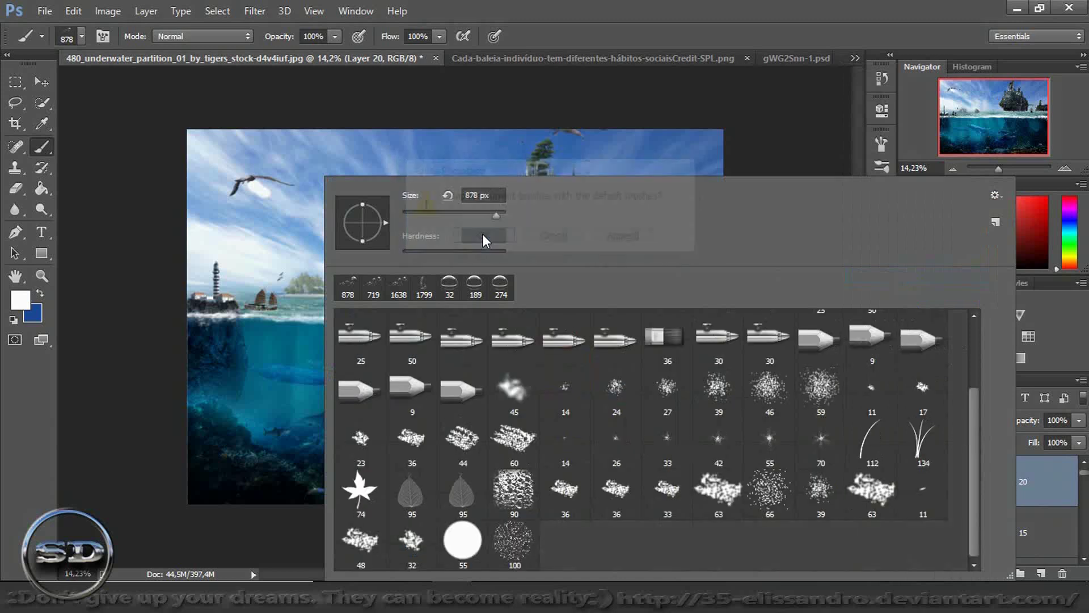
left_click(11, 103)
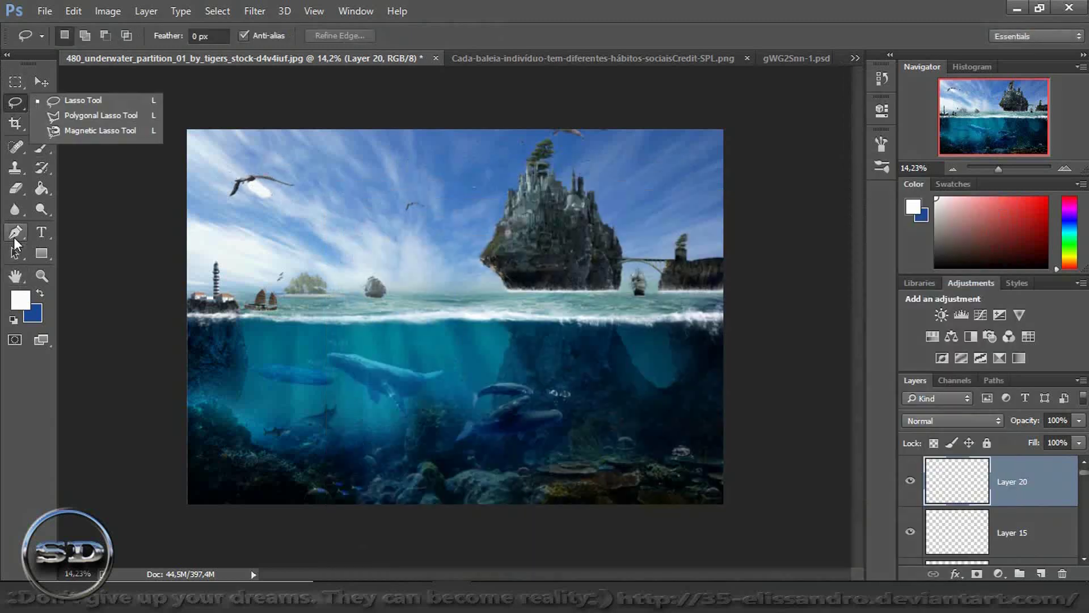
- Start a pen path at the left waterline and curve it across the seabed to the right side
left_click(14, 234)
left_click(198, 323)
left_click_drag(290, 461, 391, 472)
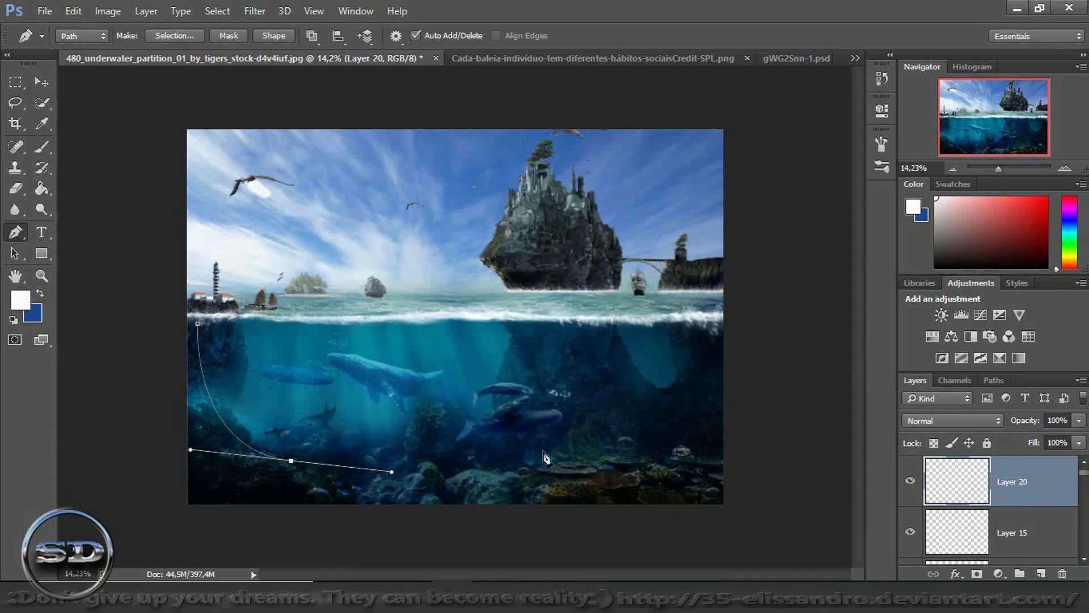
left_click_drag(614, 435, 702, 419)
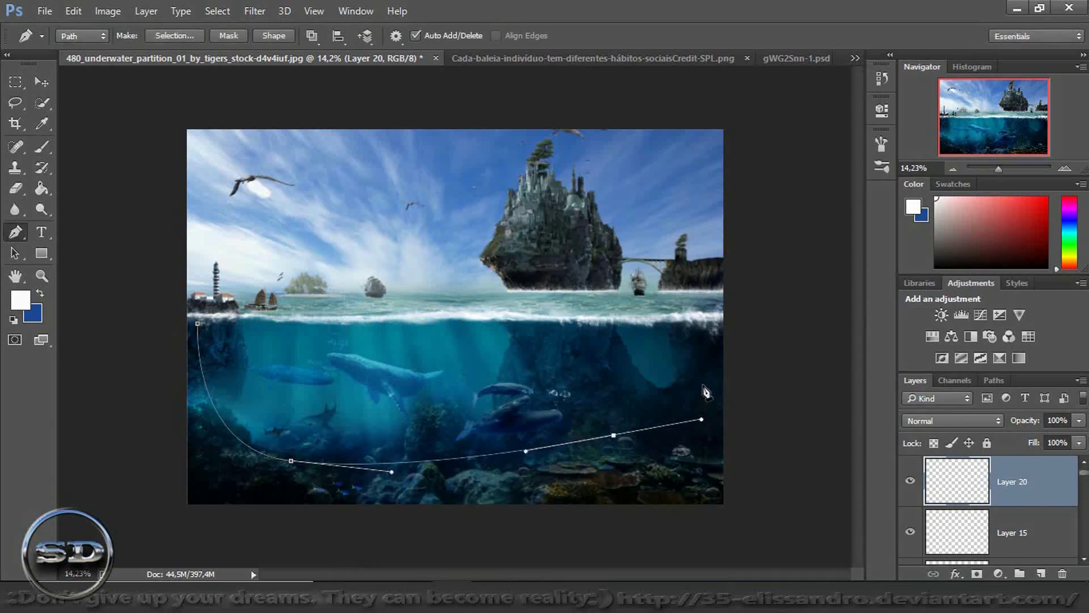
left_click_drag(686, 359, 678, 328)
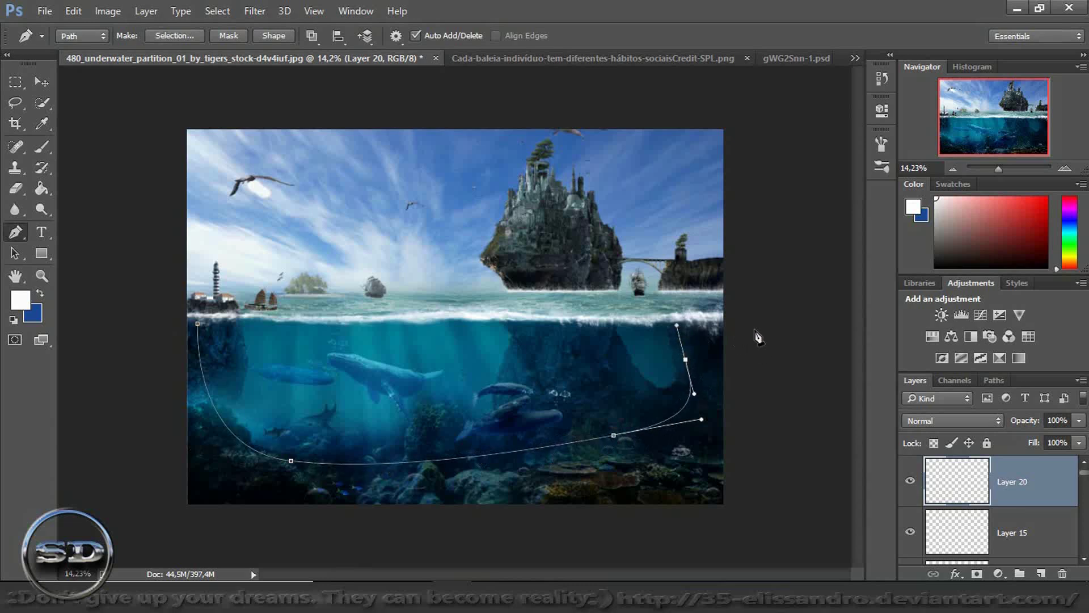
left_click_drag(795, 333, 800, 373)
- Carry the path below the canvas bottom and up the left side, closing it at the start
left_click_drag(716, 540, 562, 550)
left_click_drag(197, 540, 153, 499)
left_click_drag(155, 417, 160, 374)
left_click(160, 350)
left_click(179, 329)
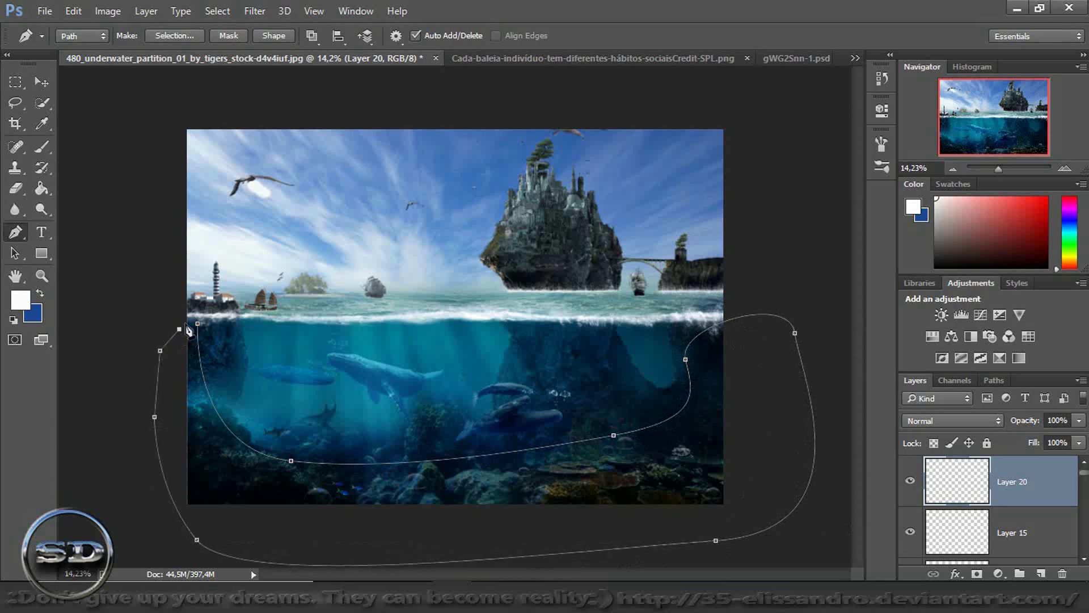
left_click(197, 323)
right_click(346, 398)
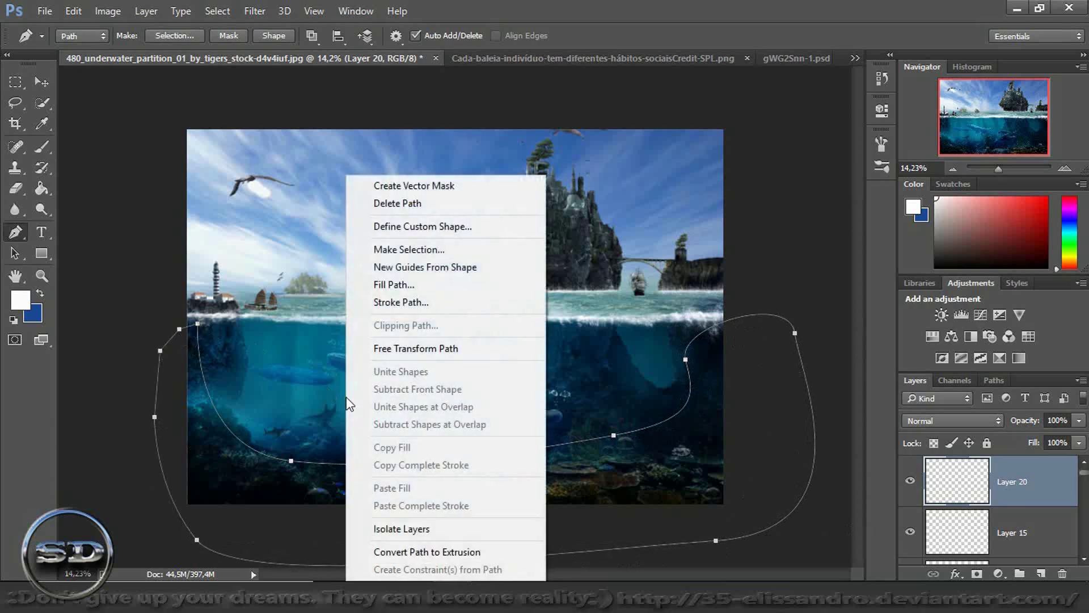
- Convert the path to a selection and fill it with black on Layer 20
left_click(417, 250)
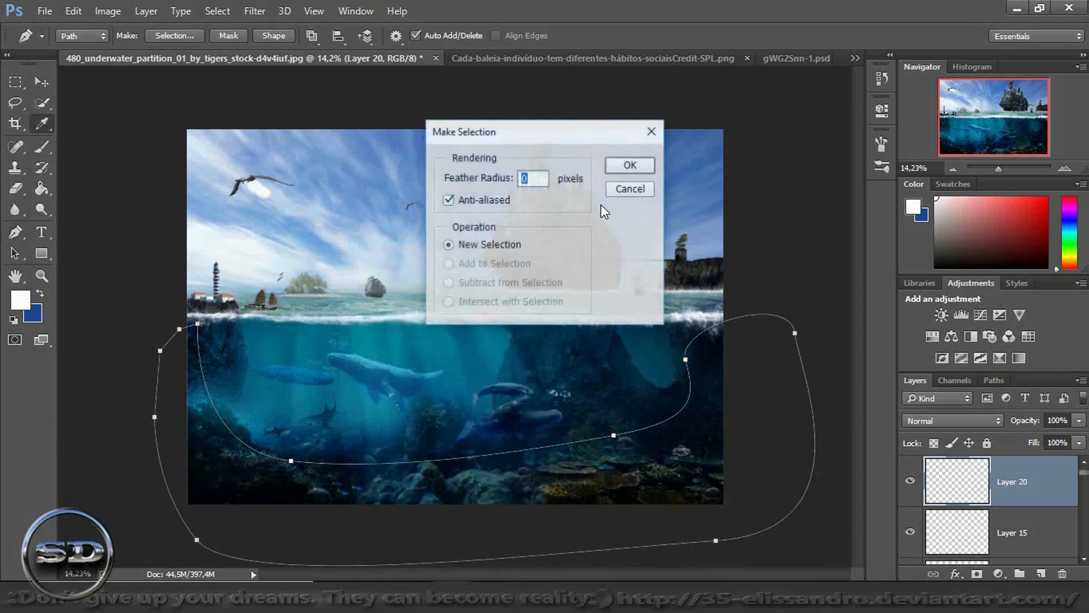
left_click(629, 165)
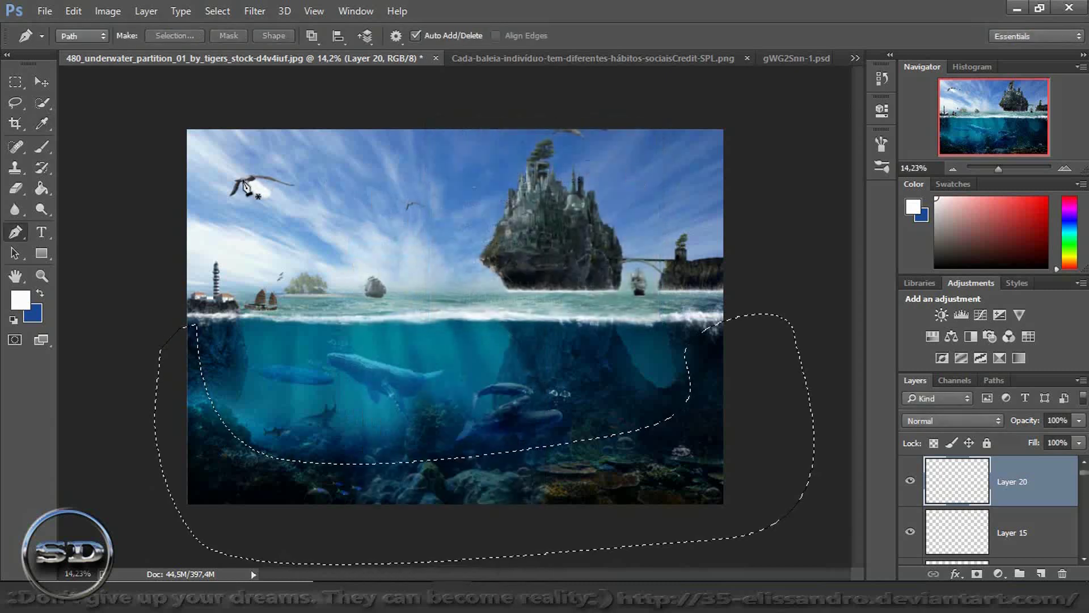
left_click(42, 146)
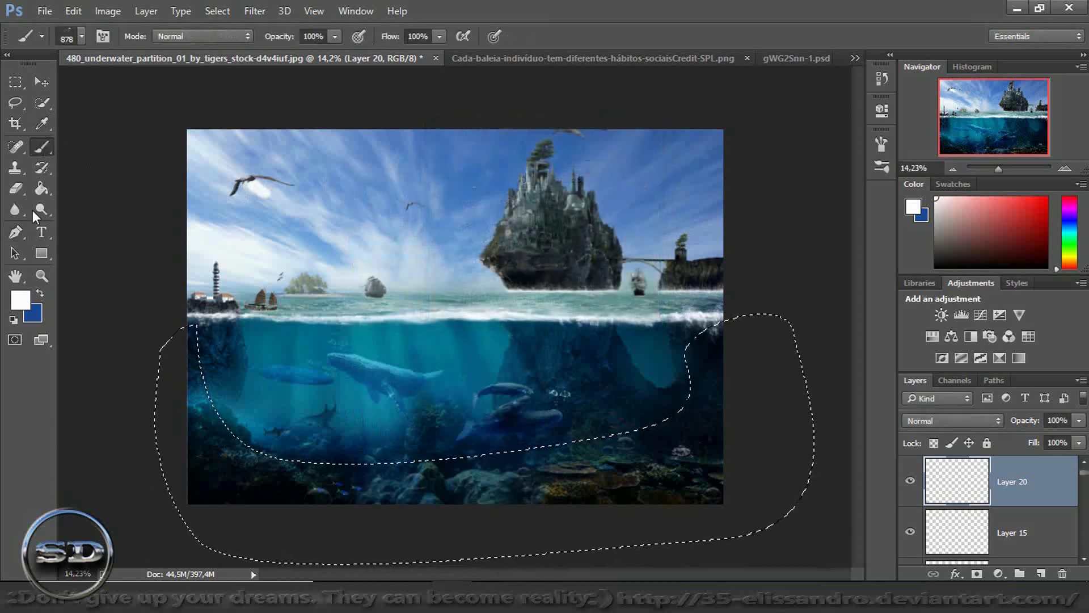
left_click(17, 300)
left_click_drag(529, 260, 339, 341)
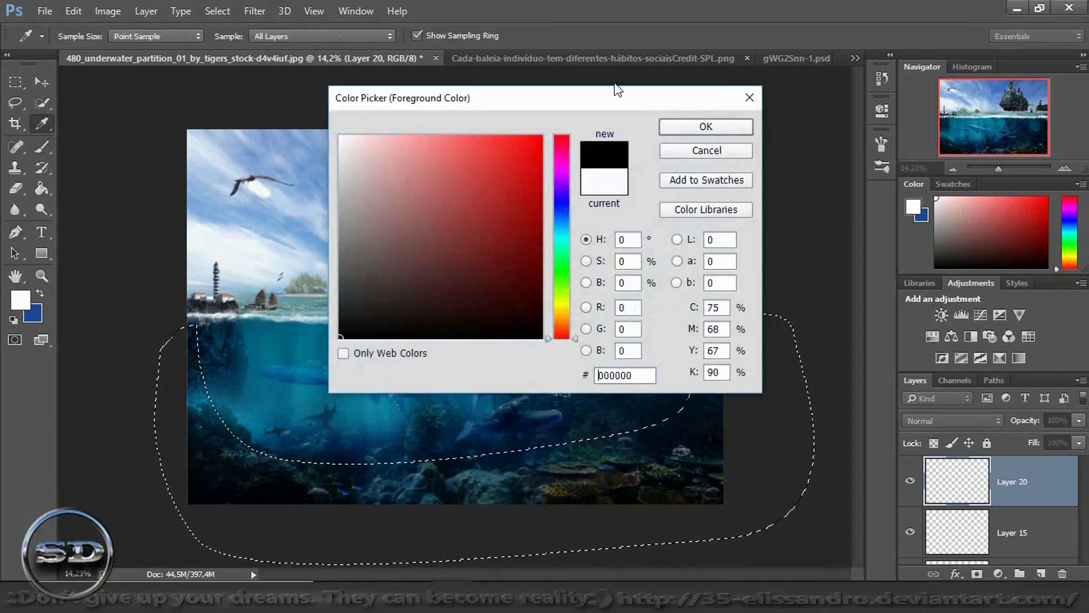
left_click(673, 127)
left_click(42, 188)
left_click(234, 474)
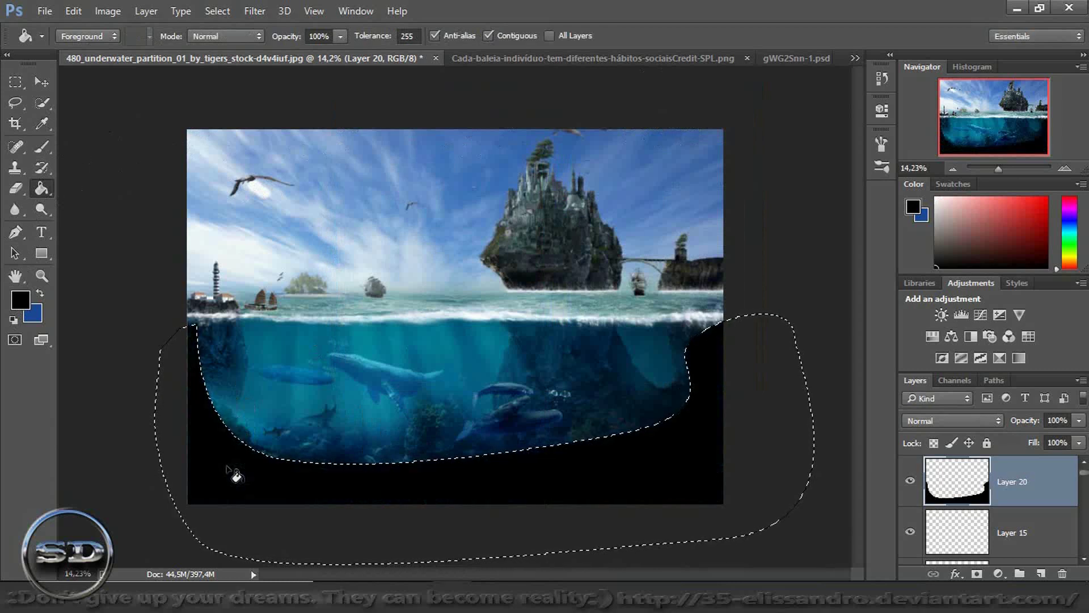
key("ctrl+d")
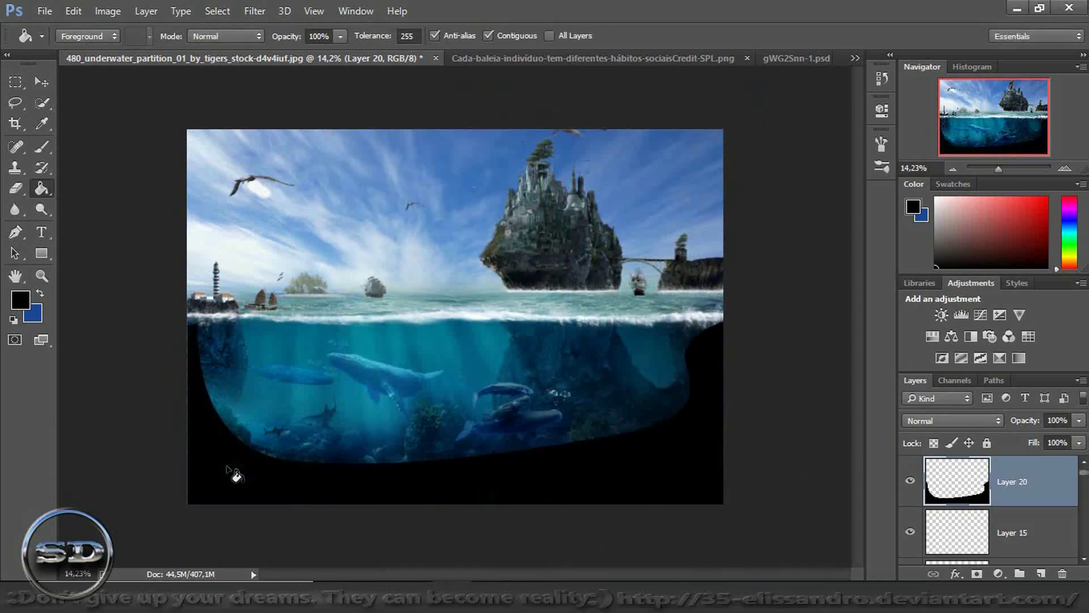
- Add a layer mask and paint it with a soft round black brush to fade the fill
left_click(976, 574)
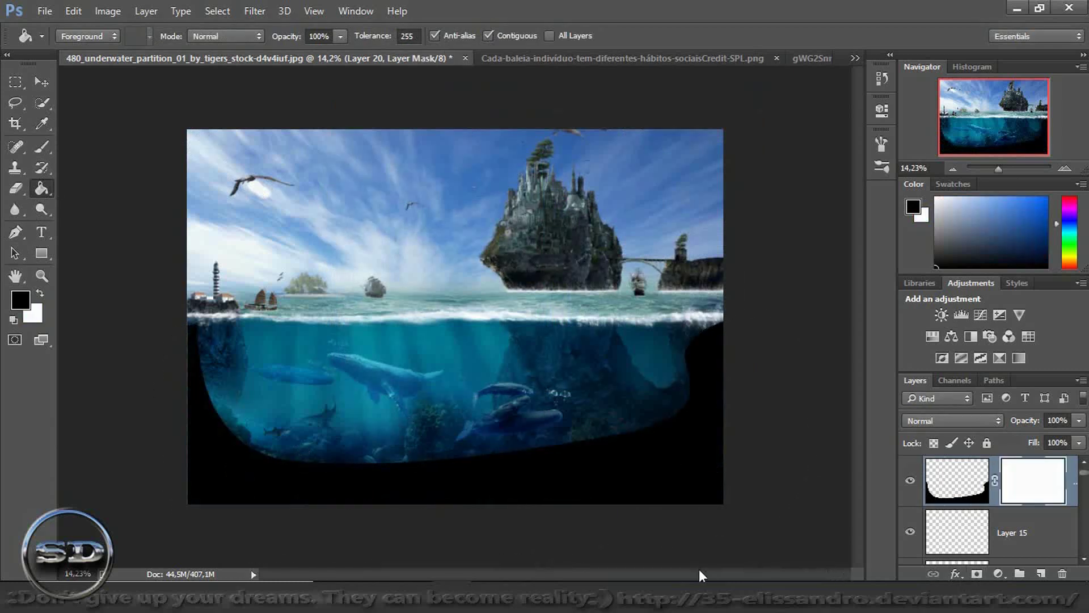
left_click(42, 146)
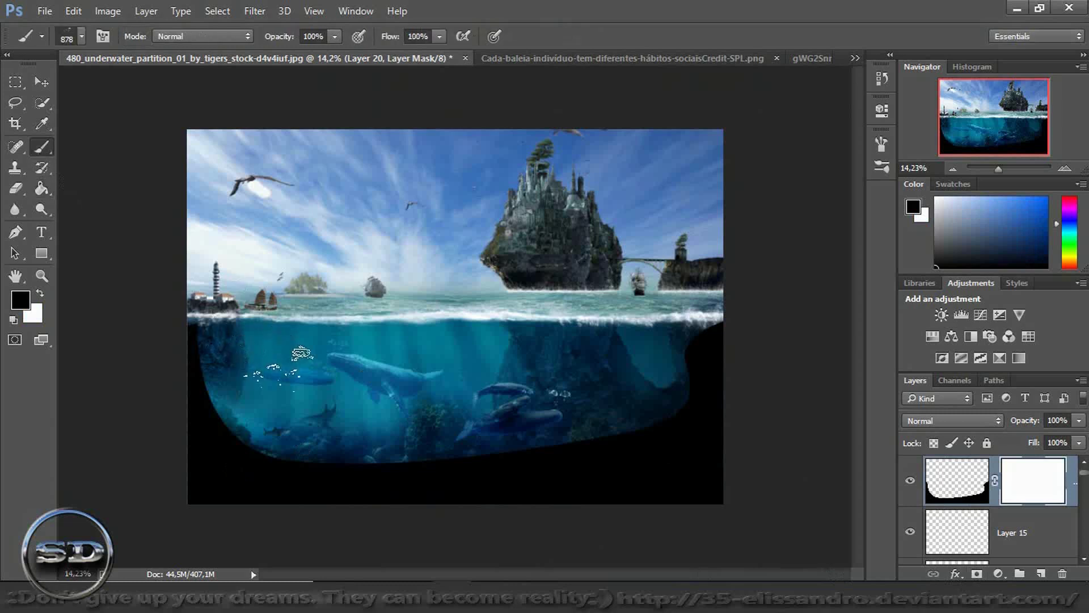
right_click(289, 352)
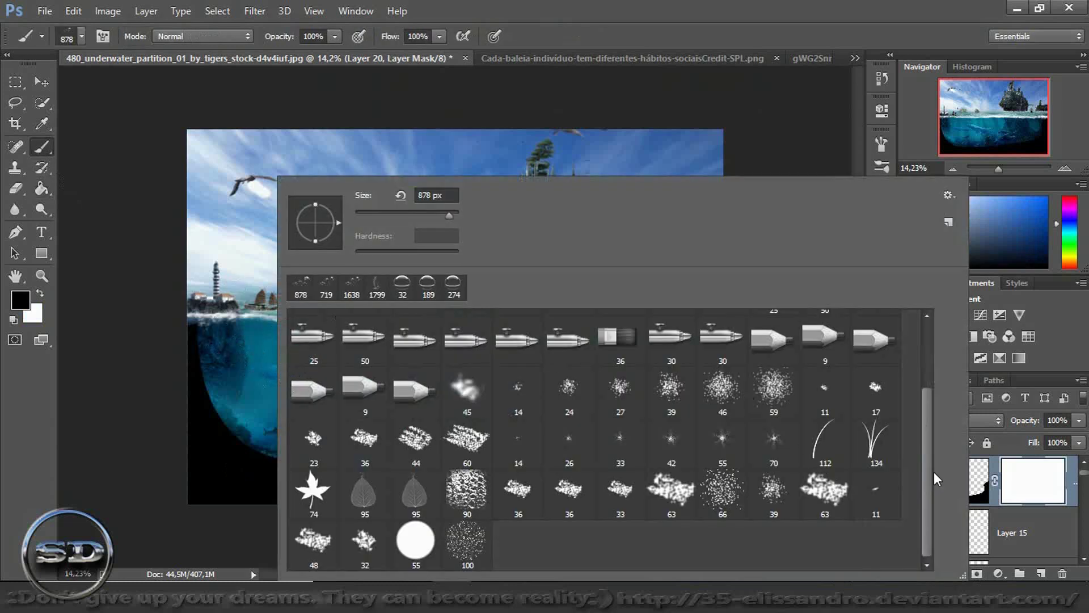
left_click_drag(927, 488, 924, 382)
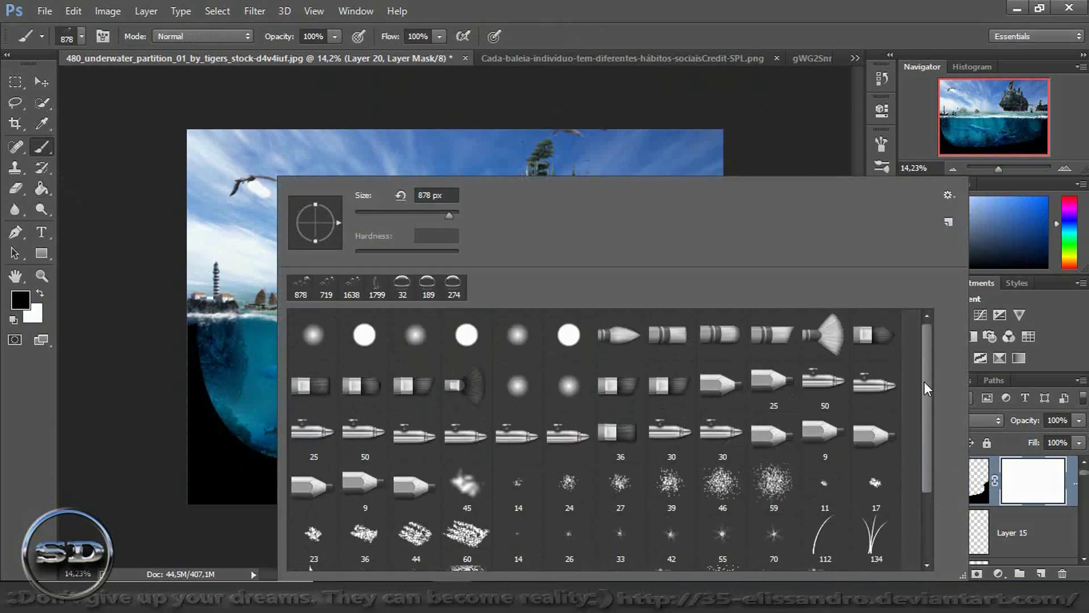
left_click(307, 337)
key("Return")
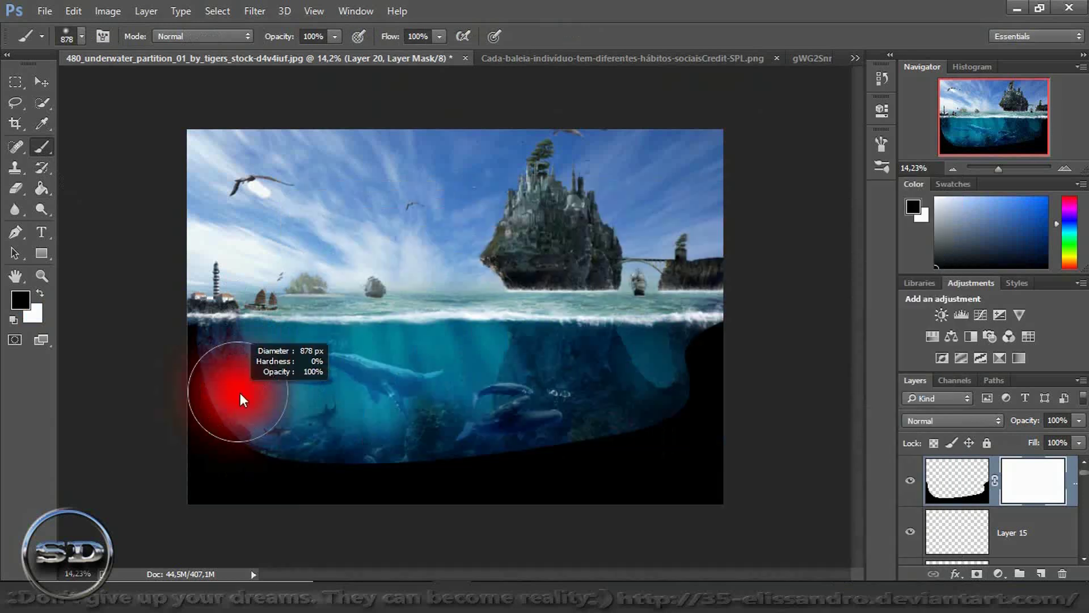
mouse_move(245, 399)
left_mouse_down()
mouse_move(299, 438)
mouse_move(414, 445)
mouse_move(563, 432)
mouse_move(632, 409)
mouse_move(652, 389)
mouse_move(654, 327)
mouse_move(754, 267)
left_mouse_up()
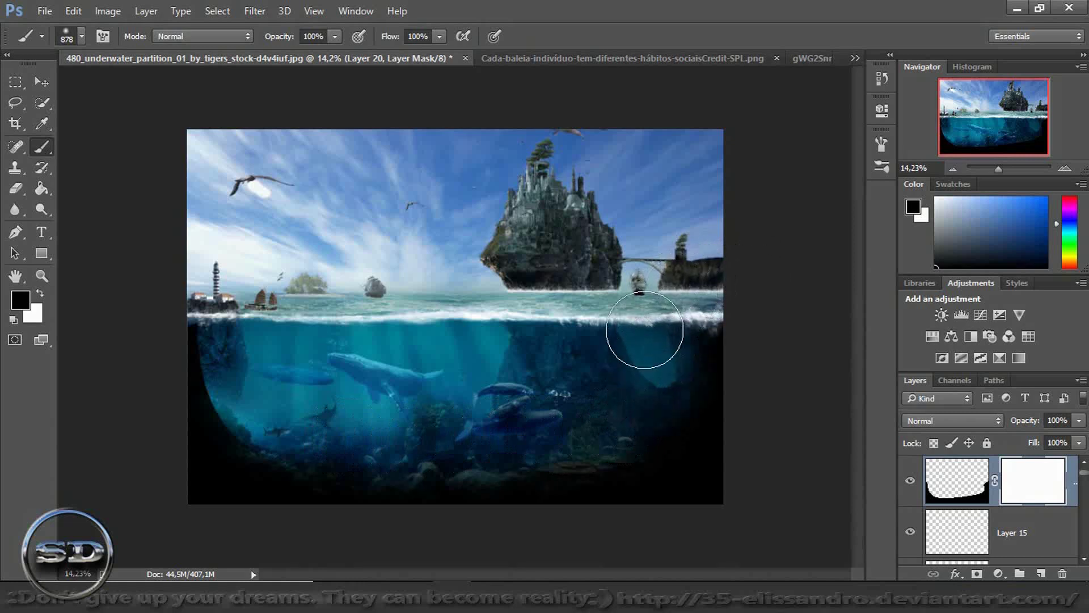
left_click_drag(224, 316, 231, 280)
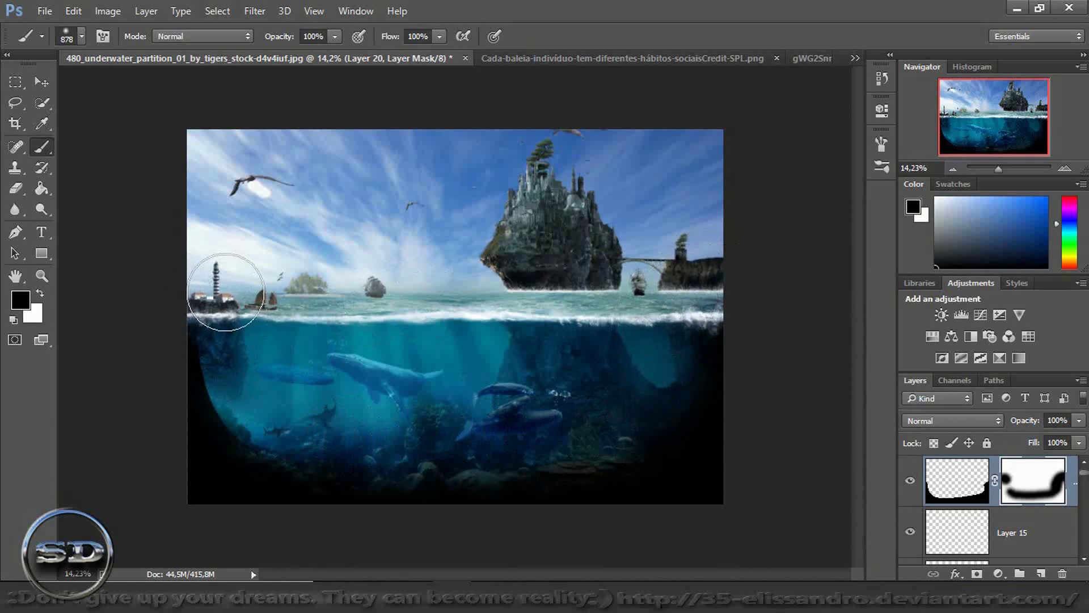
left_click(957, 479)
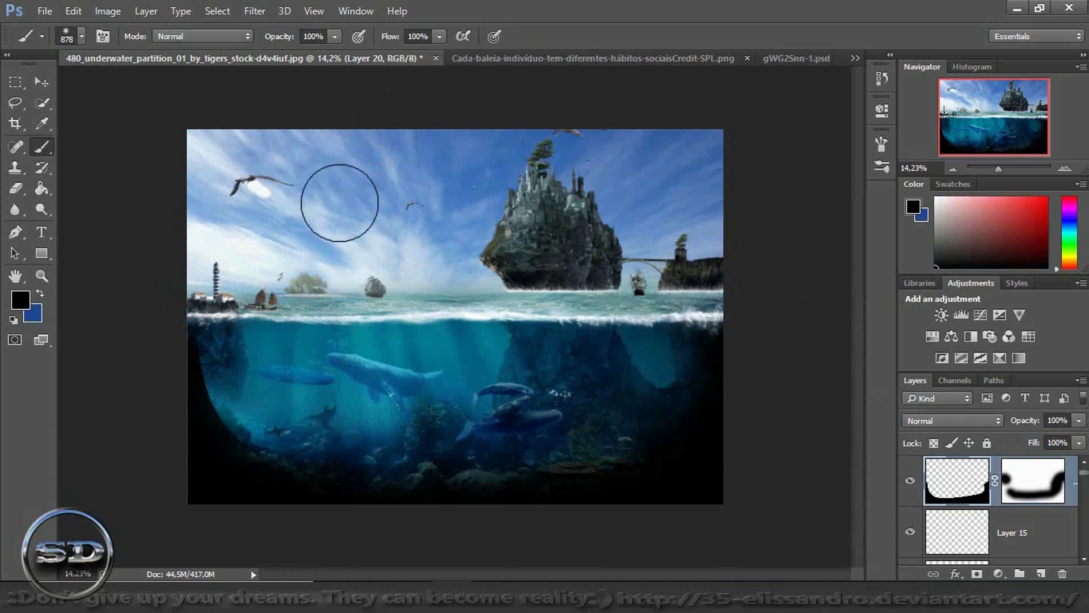
- Apply a Gaussian Blur to Layer 20 and lower its fill to 41%
left_click(255, 11)
mouse_move(298, 168)
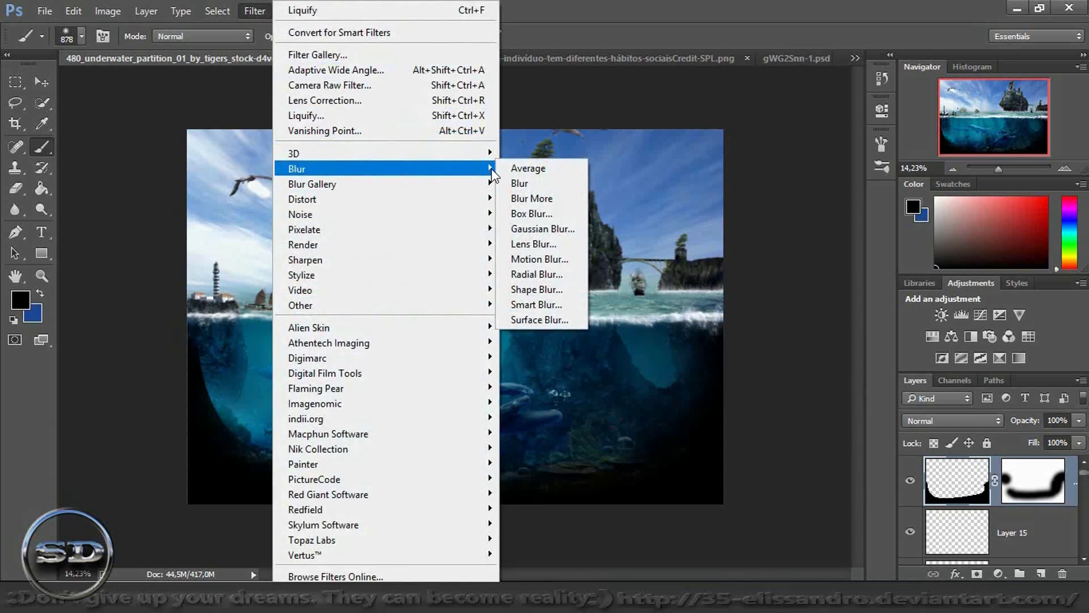
left_click(566, 228)
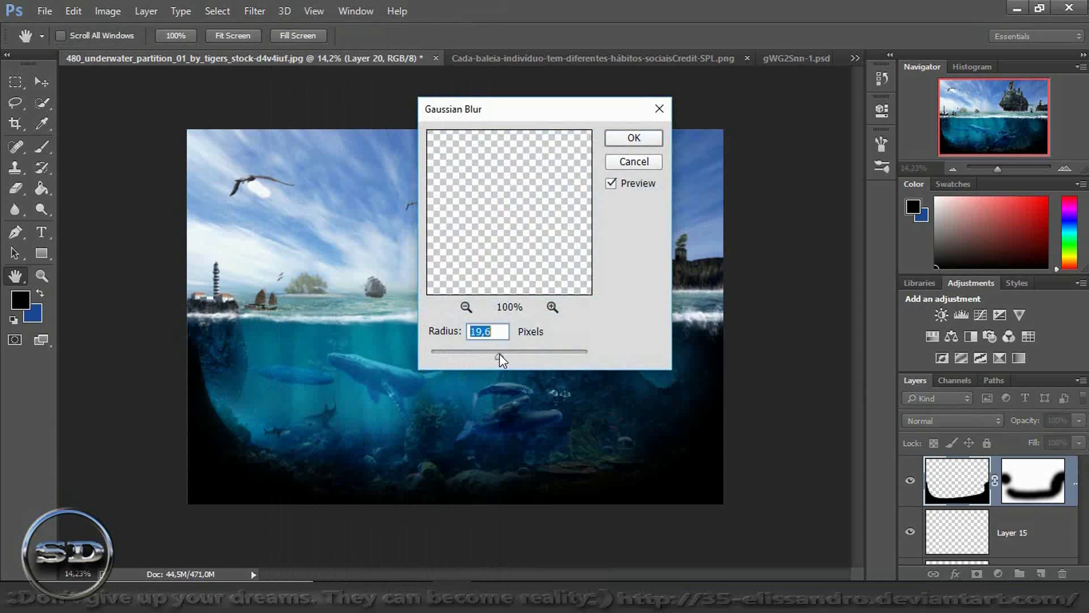
left_click(617, 137)
key("b")
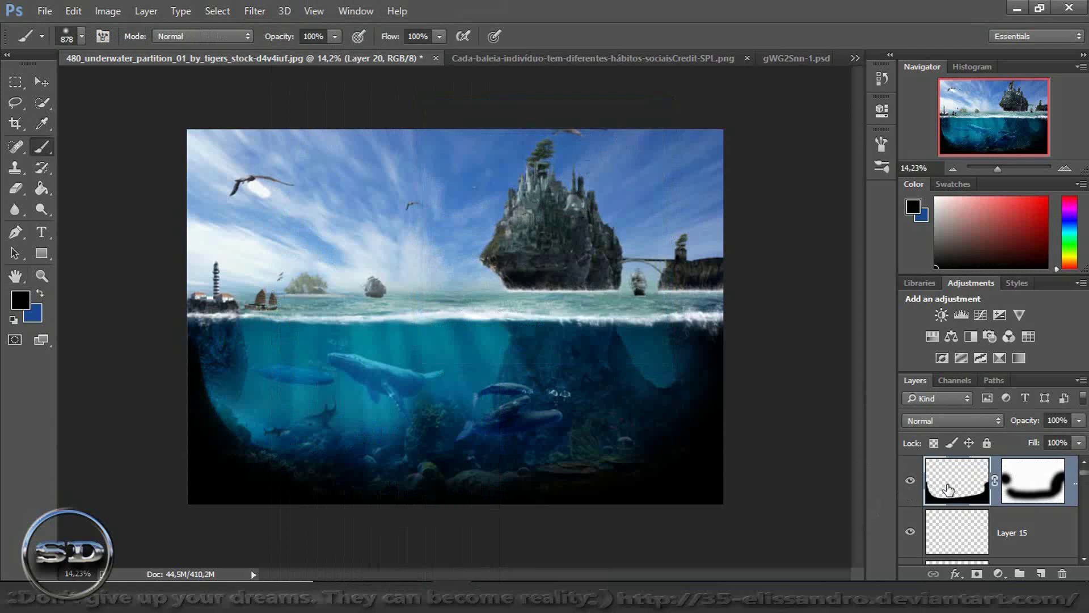
left_click(910, 480)
left_click_drag(1036, 446, 993, 454)
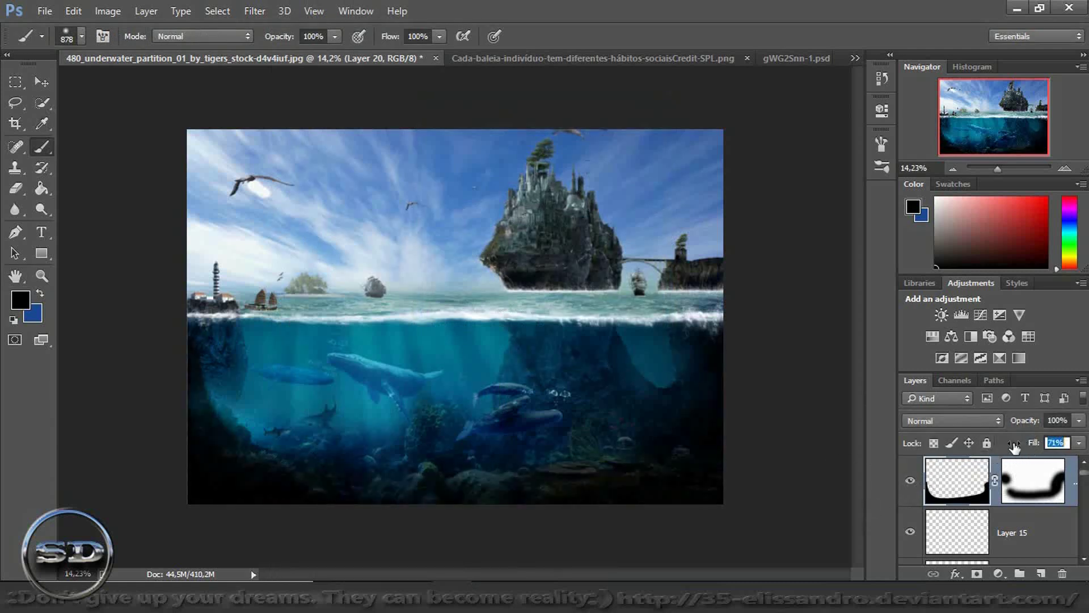
type("41")
key("Return")
left_click(909, 481)
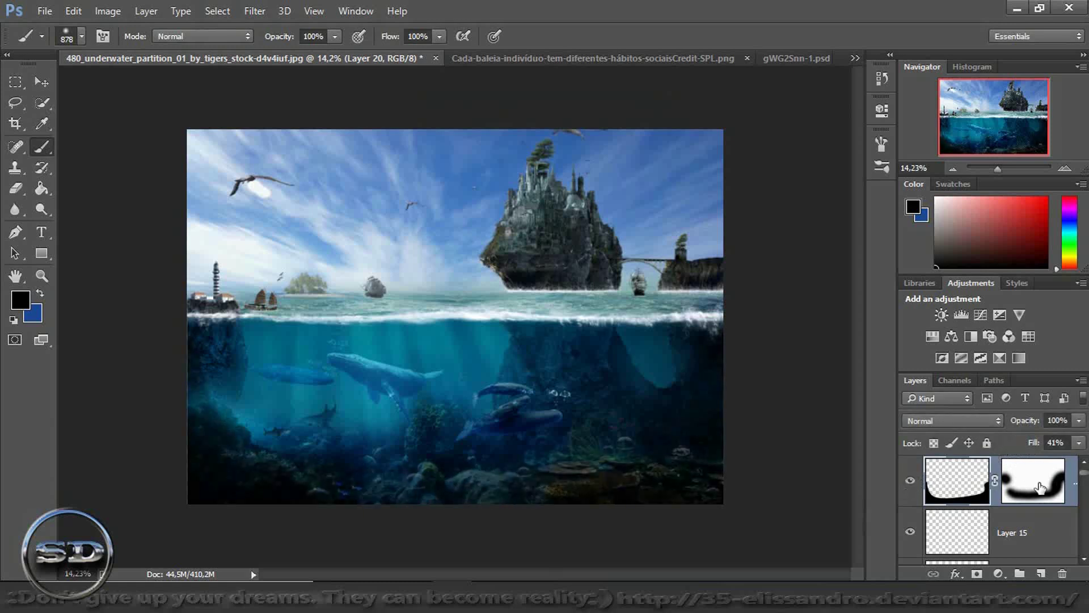
- Move Layer 20 down to sit just above Layer 1, then select Layer 15
left_click_drag(1032, 481, 1036, 566)
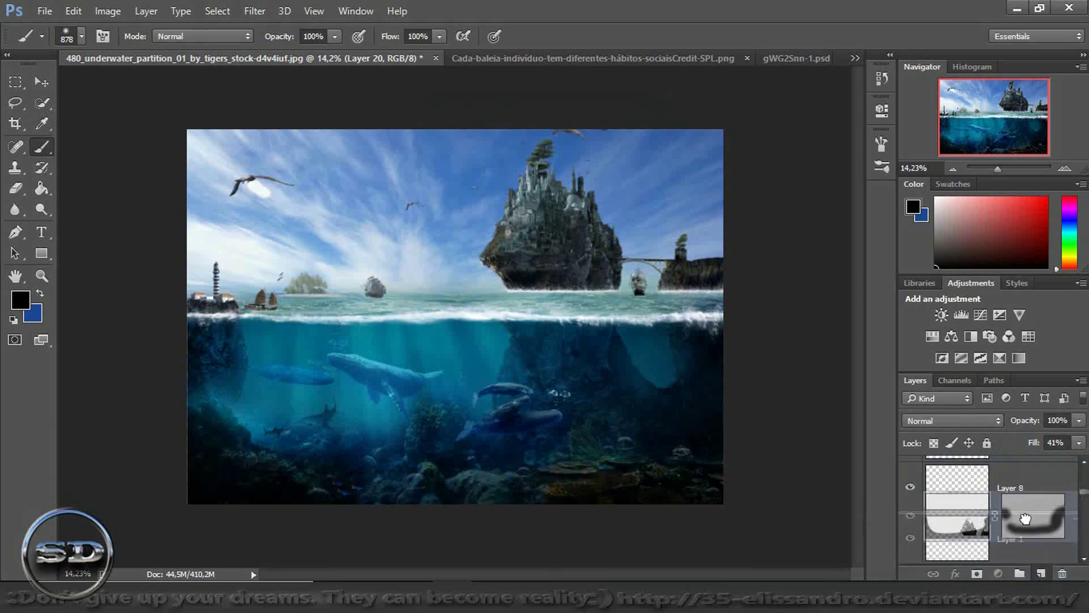
left_click_drag(1036, 566, 1021, 517)
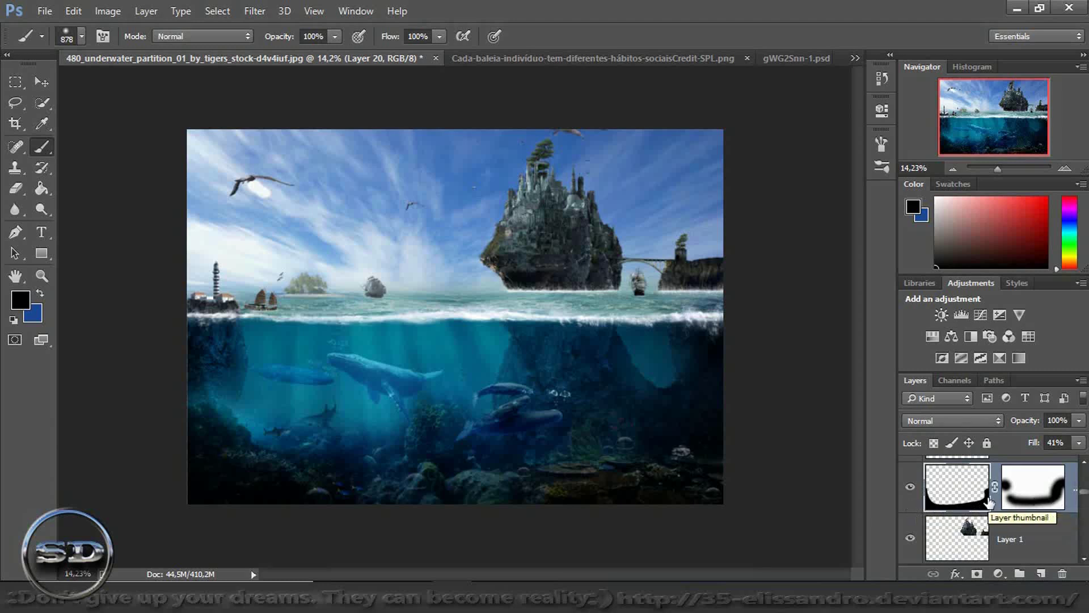
left_click(910, 488)
left_click_drag(1085, 493, 1085, 476)
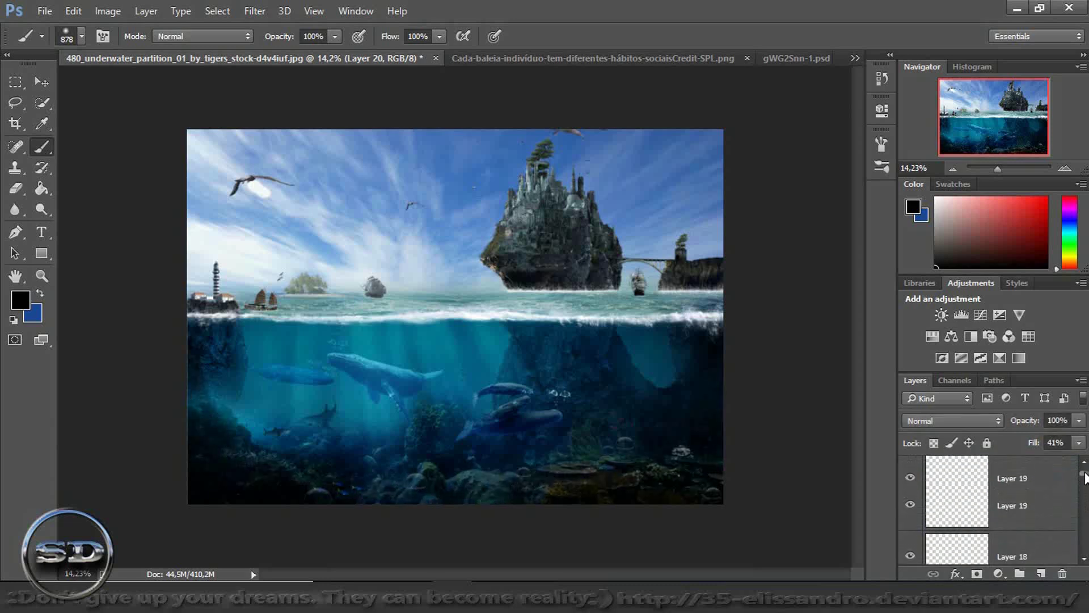
left_click(1057, 482)
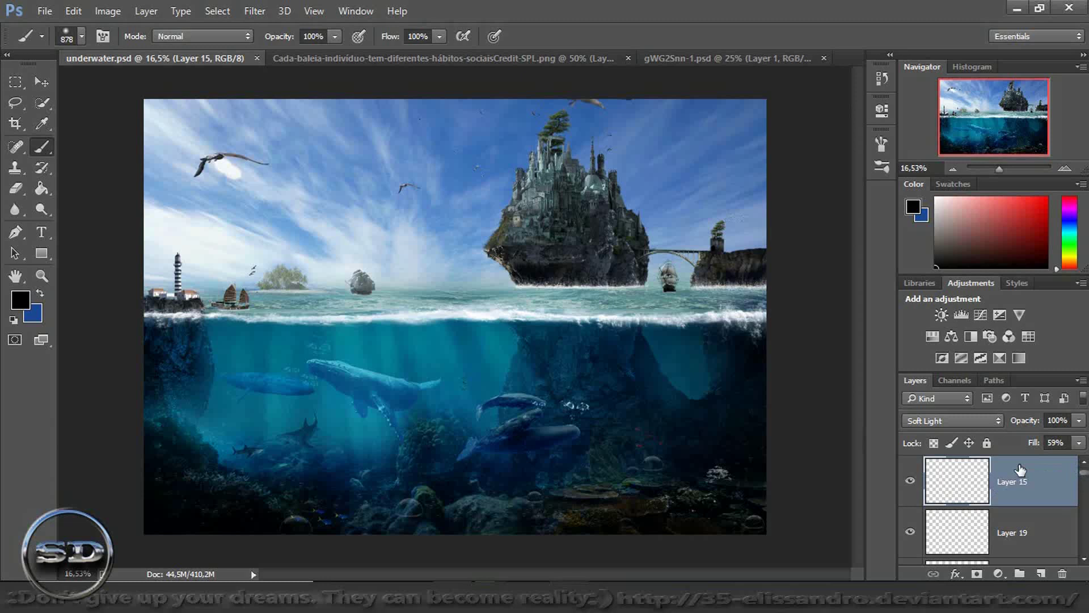
left_click(40, 85)
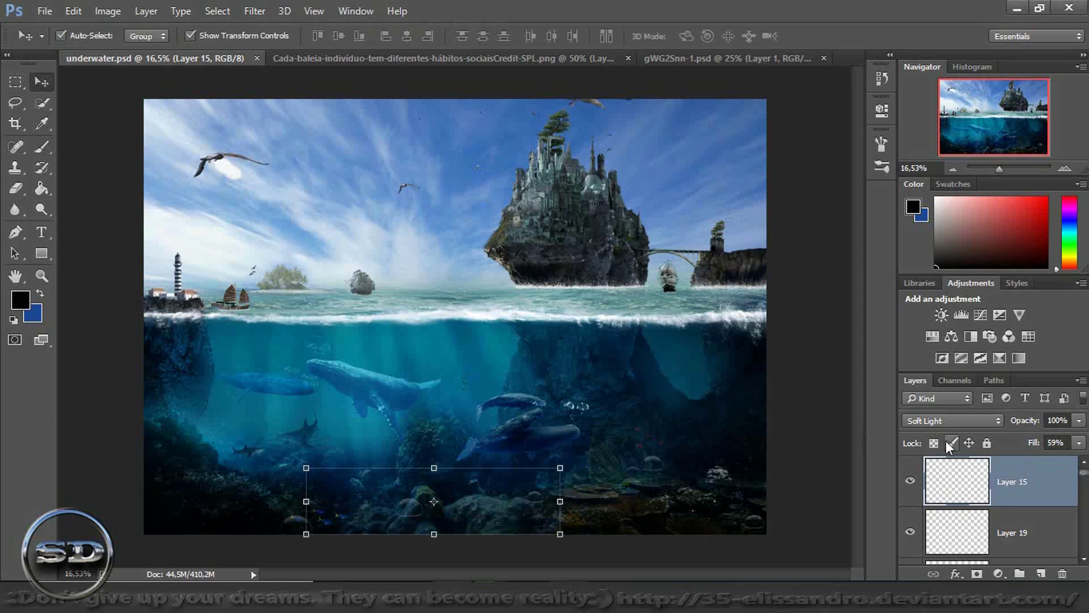
- Stamp a merged layer, duplicate it, and apply High Pass at radius 2,1
key("ctrl+alt+shift+e")
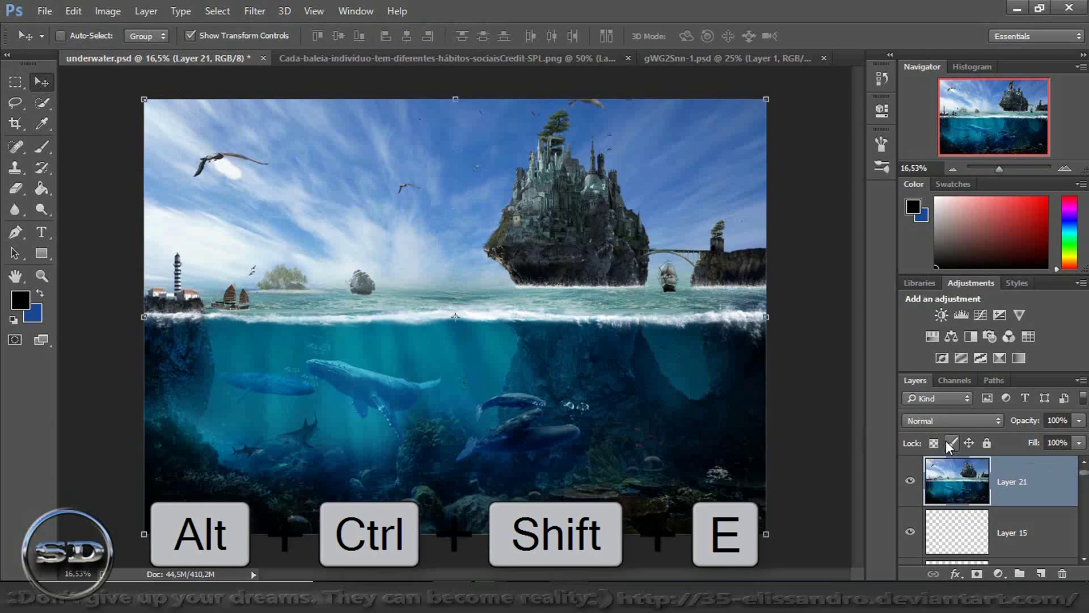
key("ctrl+j")
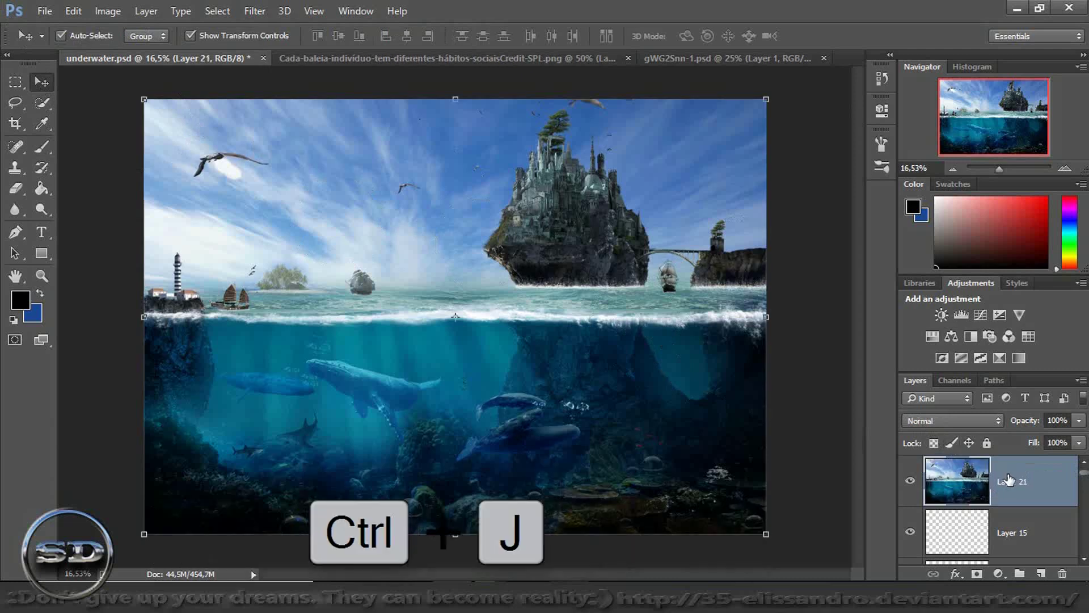
left_click(255, 16)
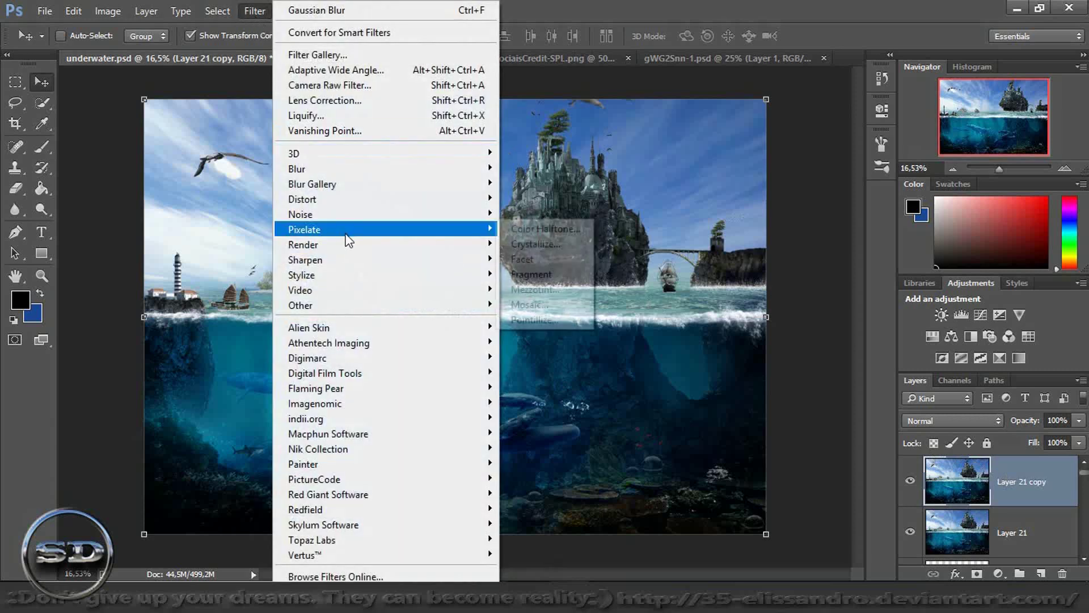
mouse_move(383, 305)
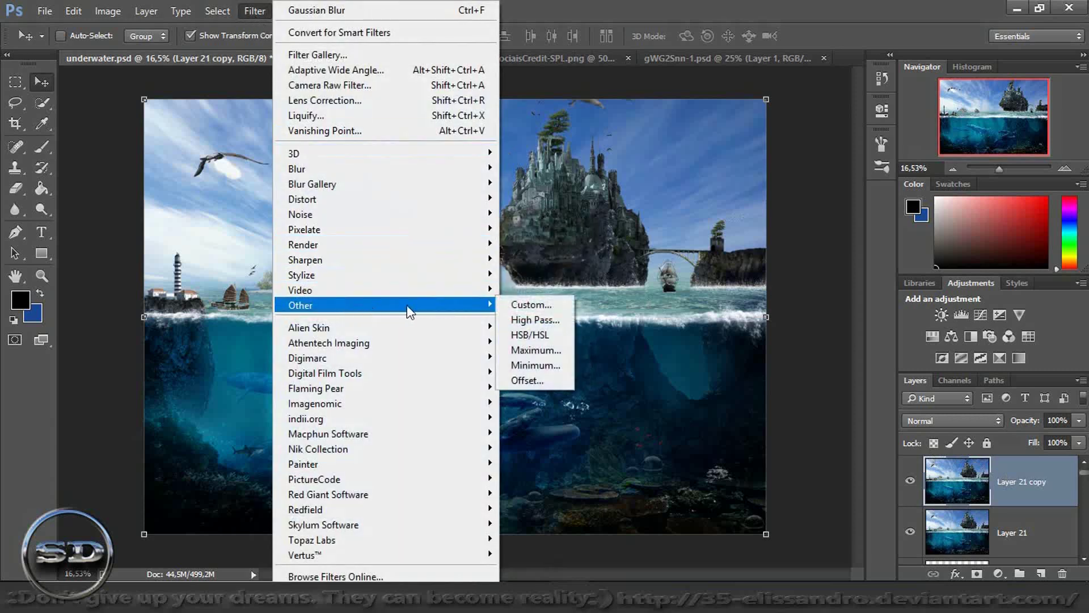
left_click(523, 319)
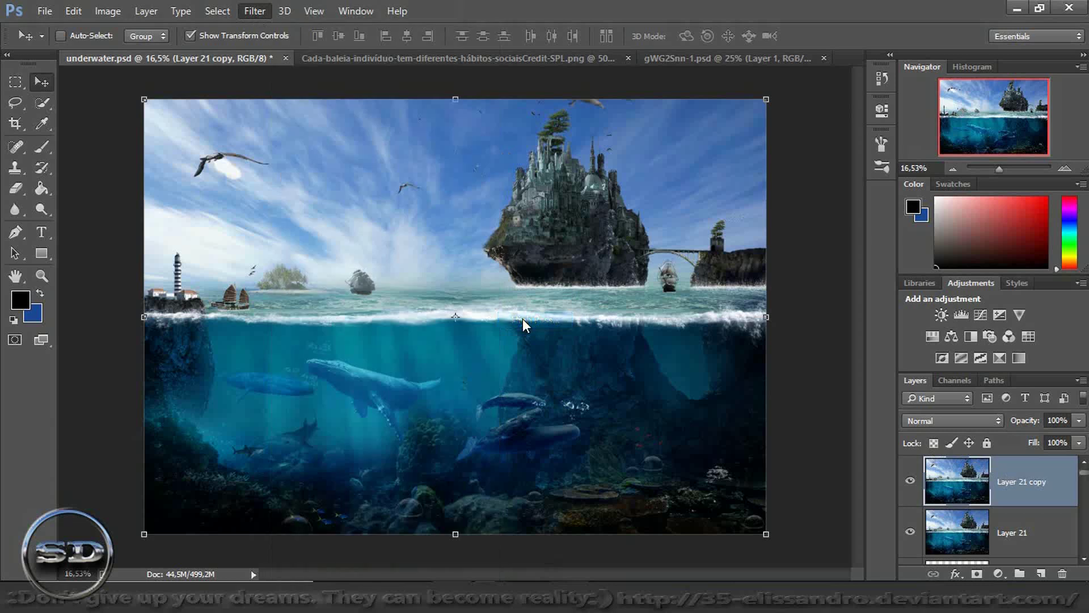
left_click(384, 260)
left_click_drag(540, 206, 516, 251)
mouse_move(530, 182)
left_mouse_down()
mouse_move(494, 228)
mouse_move(516, 323)
left_mouse_up()
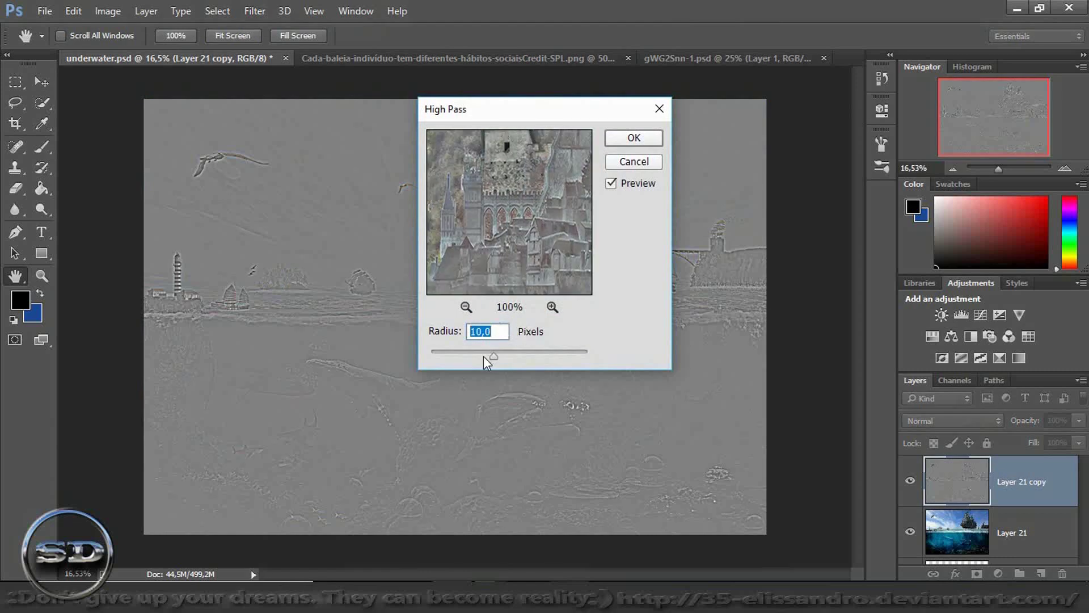
left_click_drag(486, 357, 468, 357)
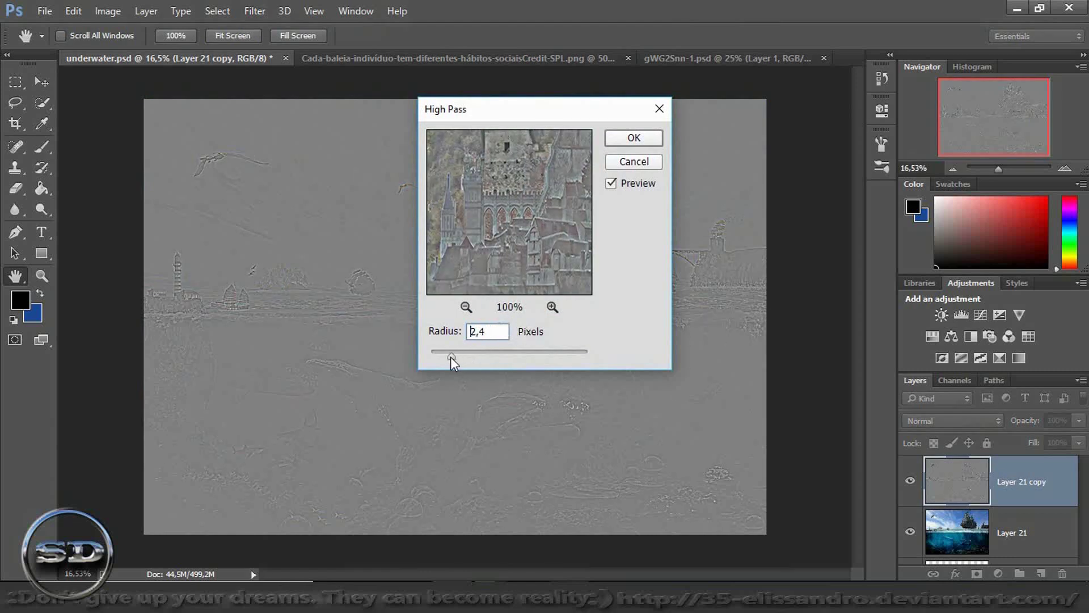
left_click_drag(451, 356, 448, 359)
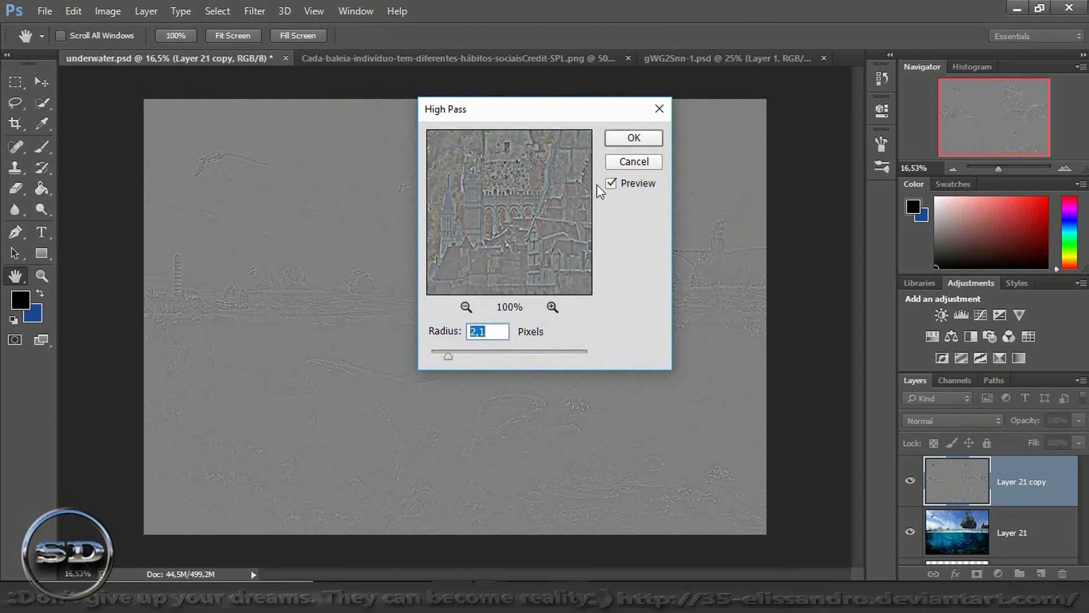
left_click(630, 138)
key("v")
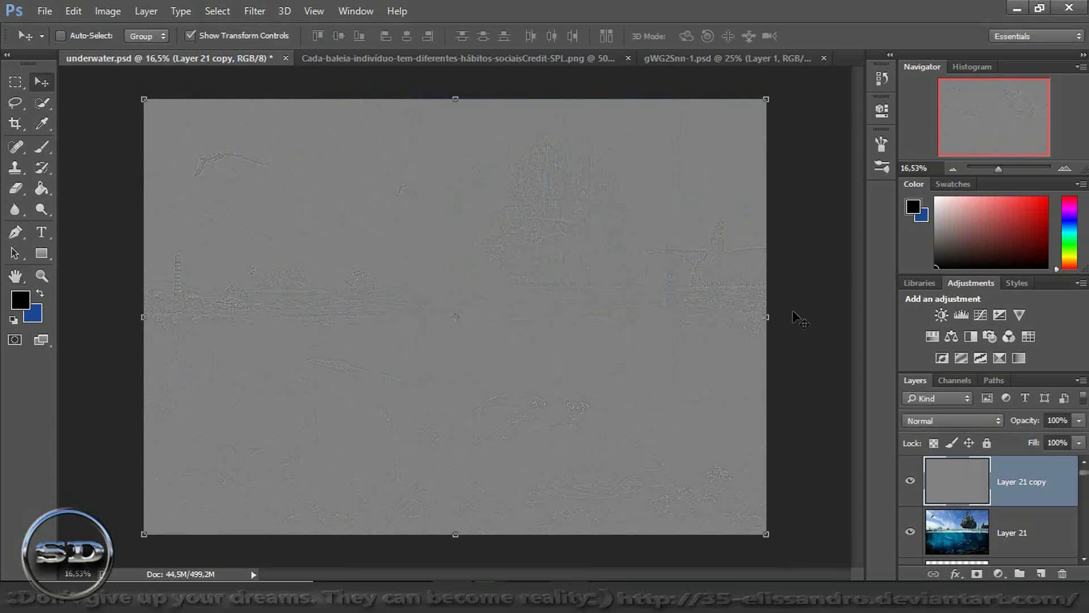
- Set the high-pass copy's blend mode to Soft Light
left_click(931, 425)
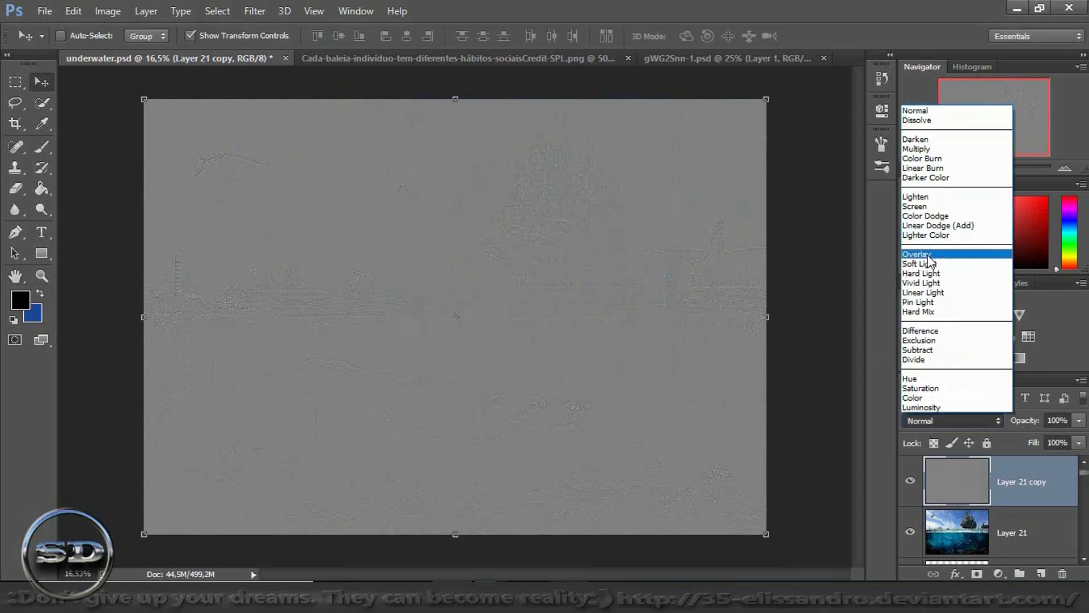
left_click(928, 264)
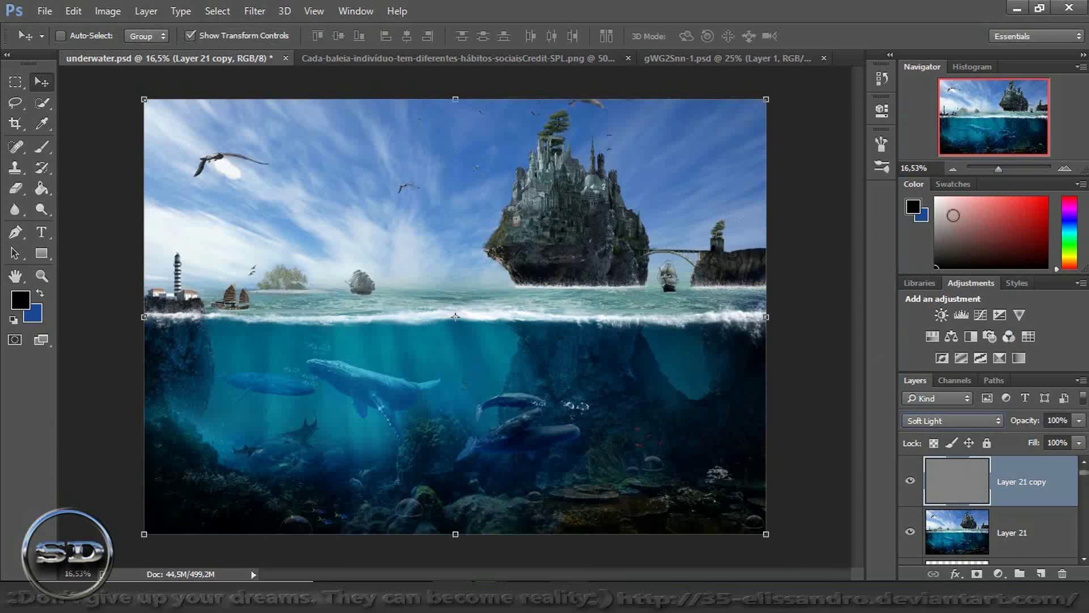
left_click_drag(1003, 168, 1011, 168)
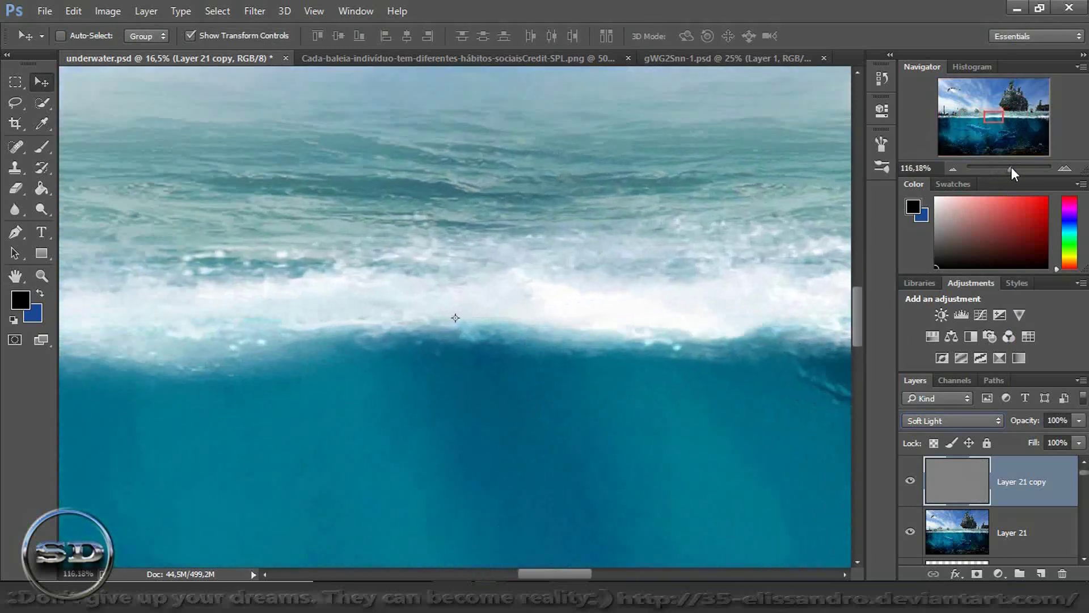
- Zoom in and polygonal-lasso the sky area above the bridge
left_click_drag(992, 118, 1010, 97)
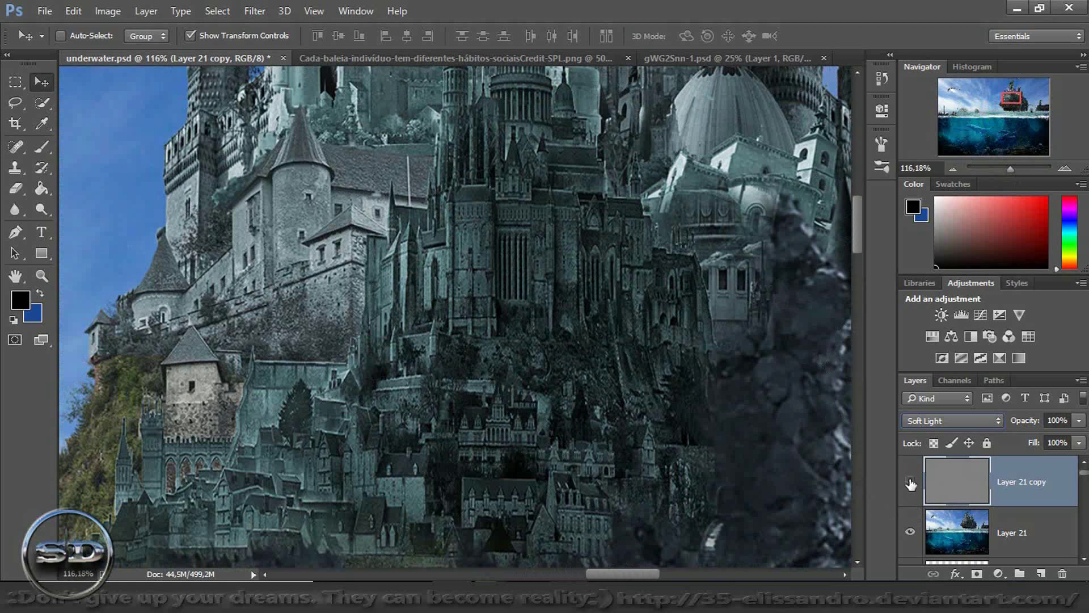
left_click(911, 482)
left_click_drag(1003, 105, 1028, 109)
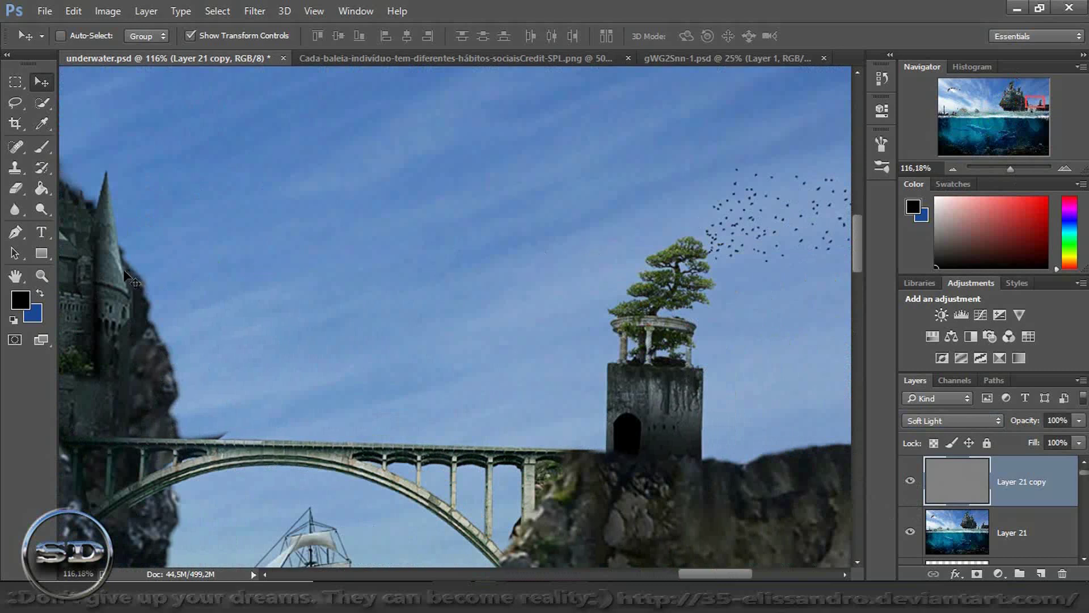
left_click(14, 105)
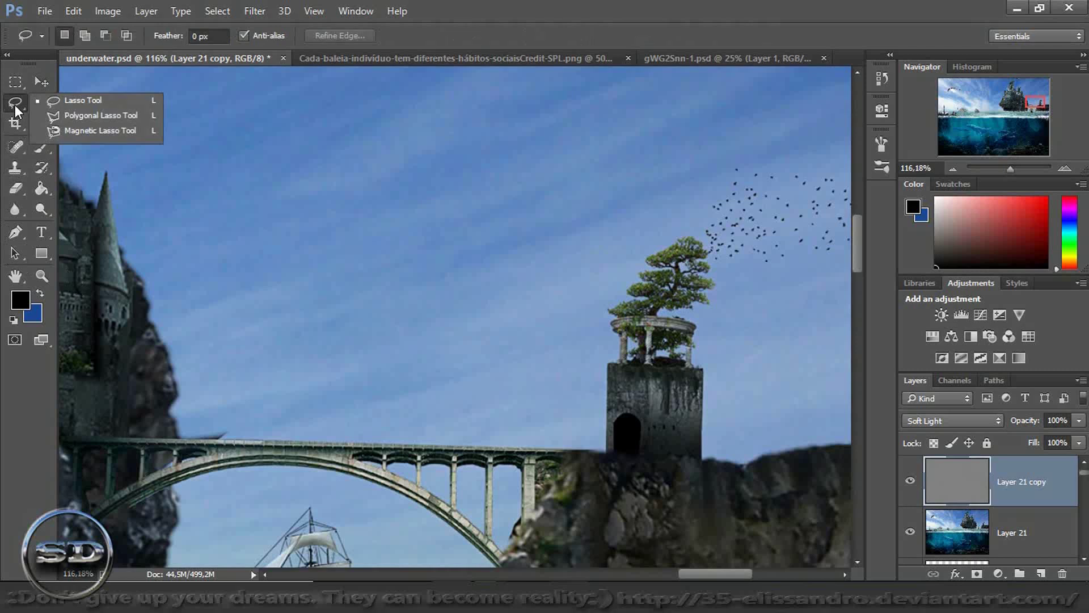
left_click(86, 116)
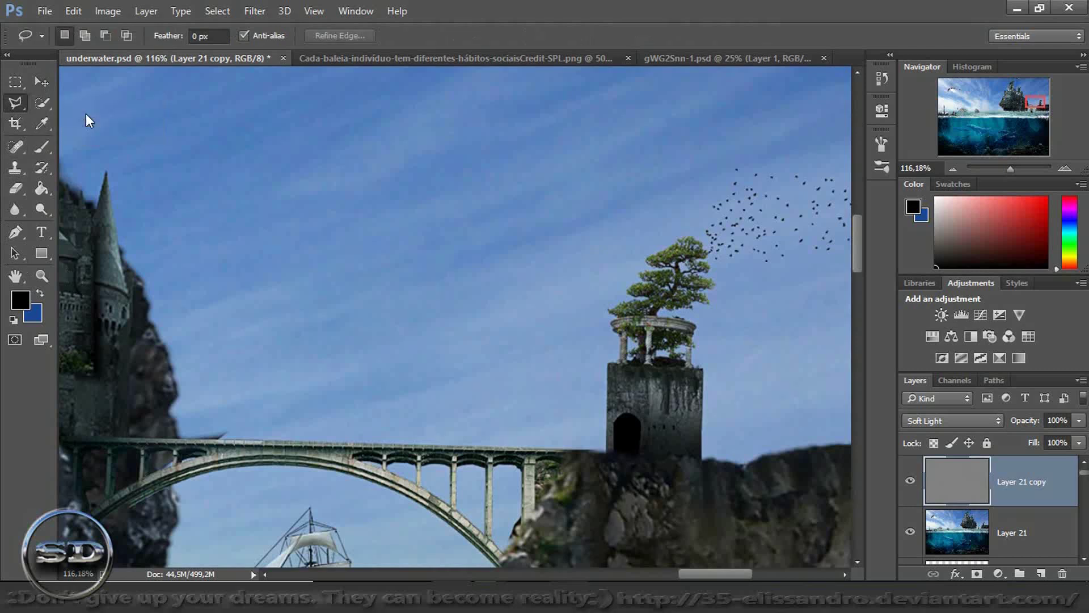
left_click(346, 442)
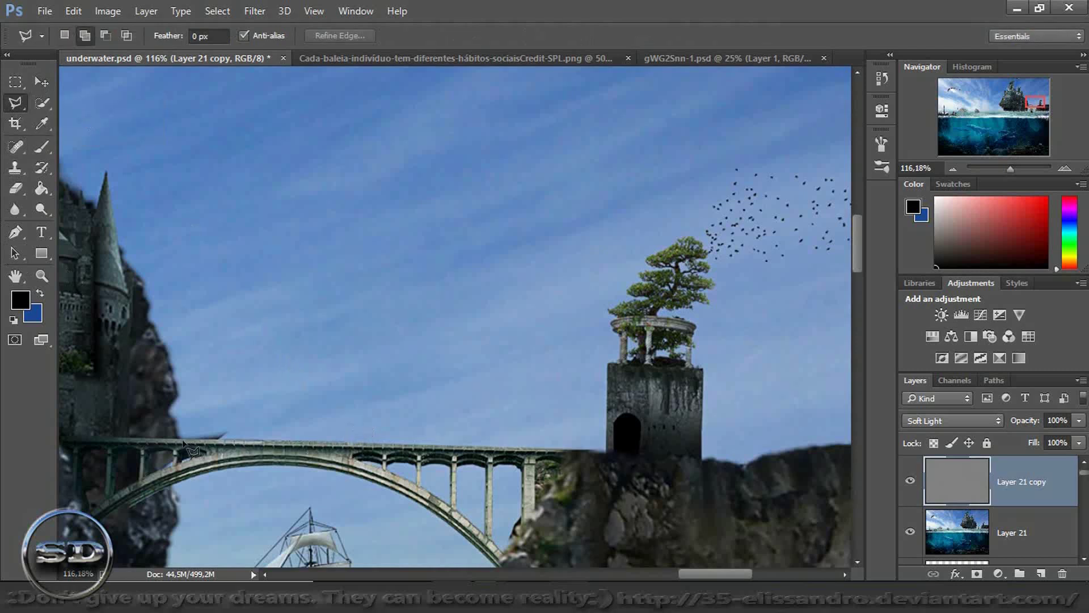
left_click(179, 438)
left_click(244, 348)
left_click(570, 430)
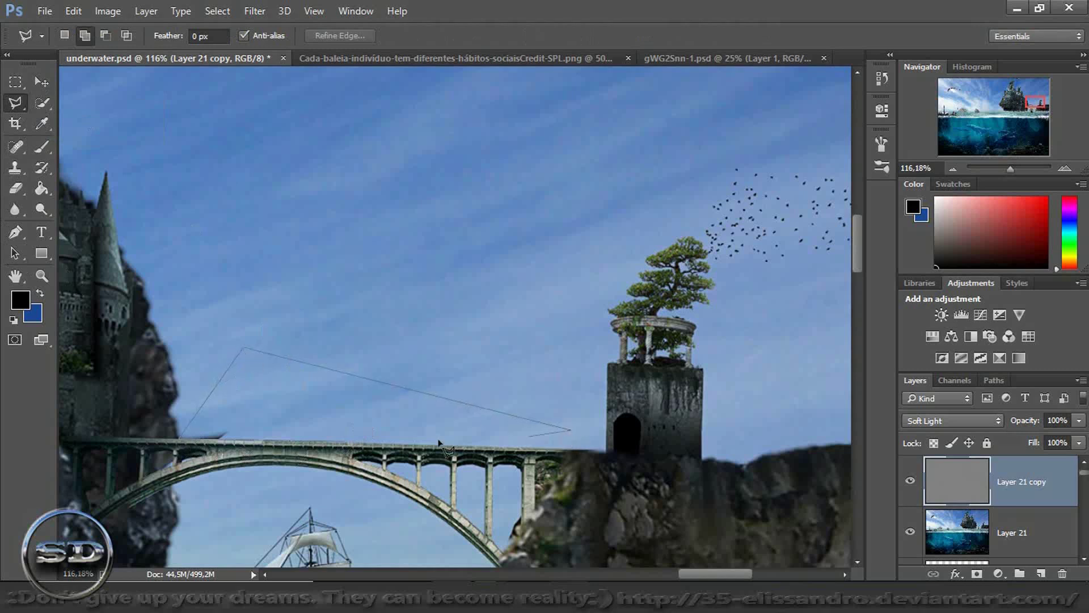
double_click(341, 443)
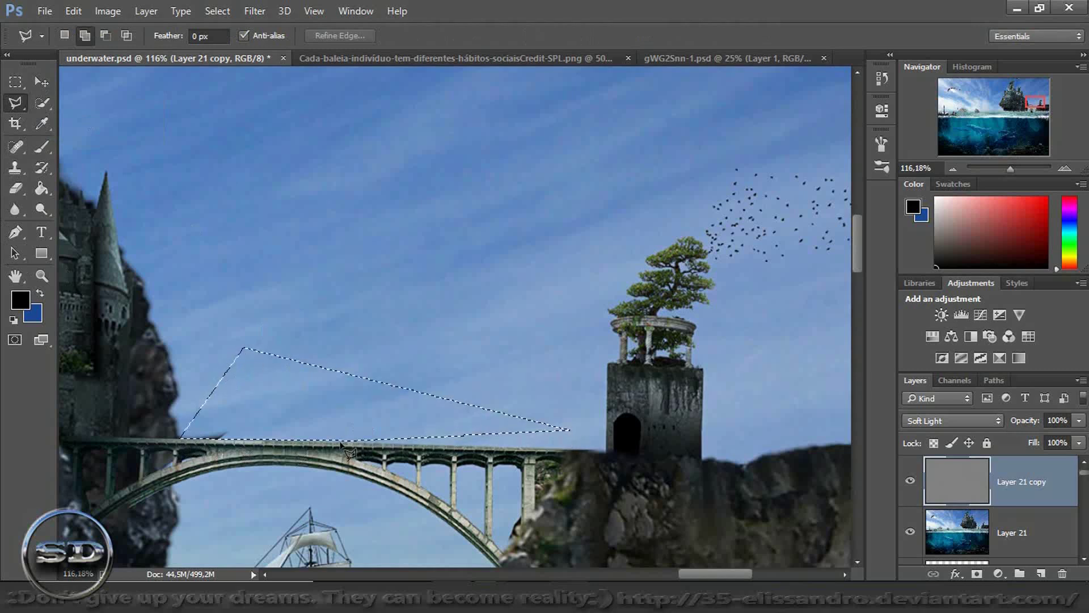
- Create an empty Layer 22 above Layer 21 copy, zoom out, and stamp all visible layers
left_click(16, 168)
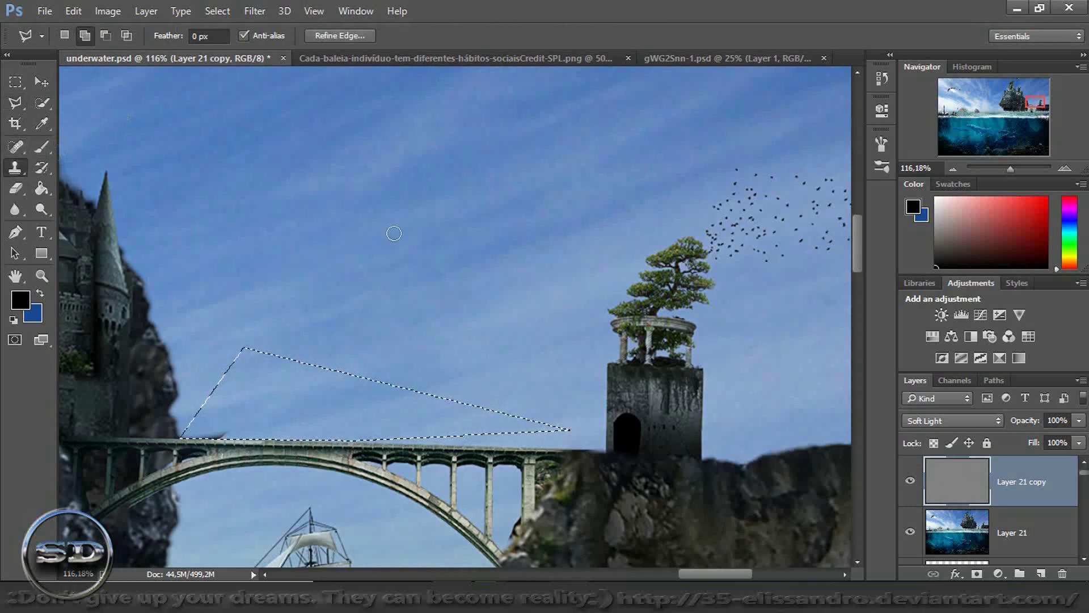
left_click(950, 543)
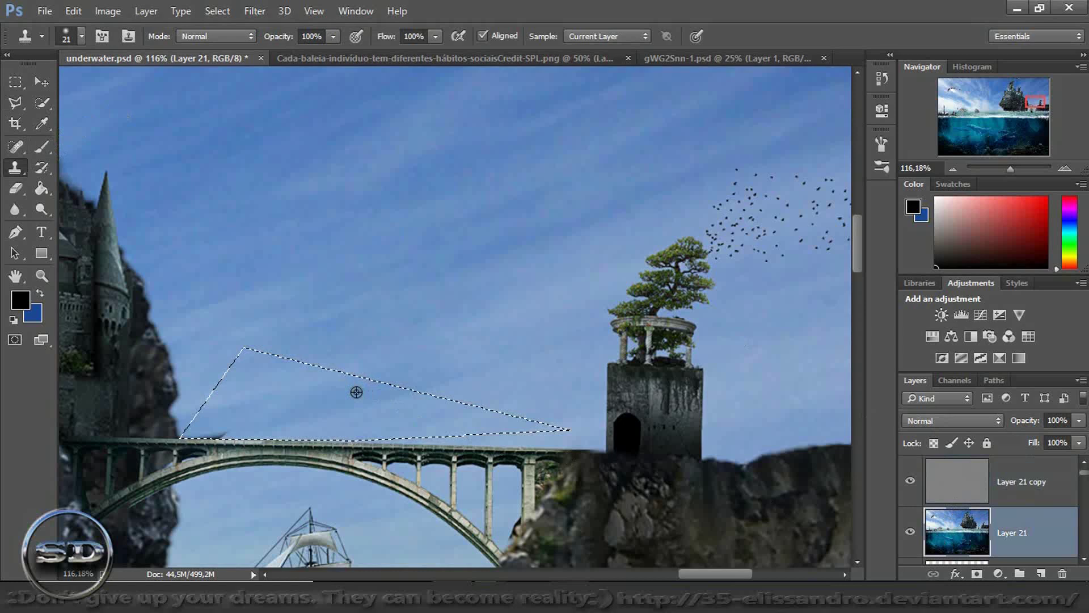
left_click(1034, 507)
left_click(1041, 573)
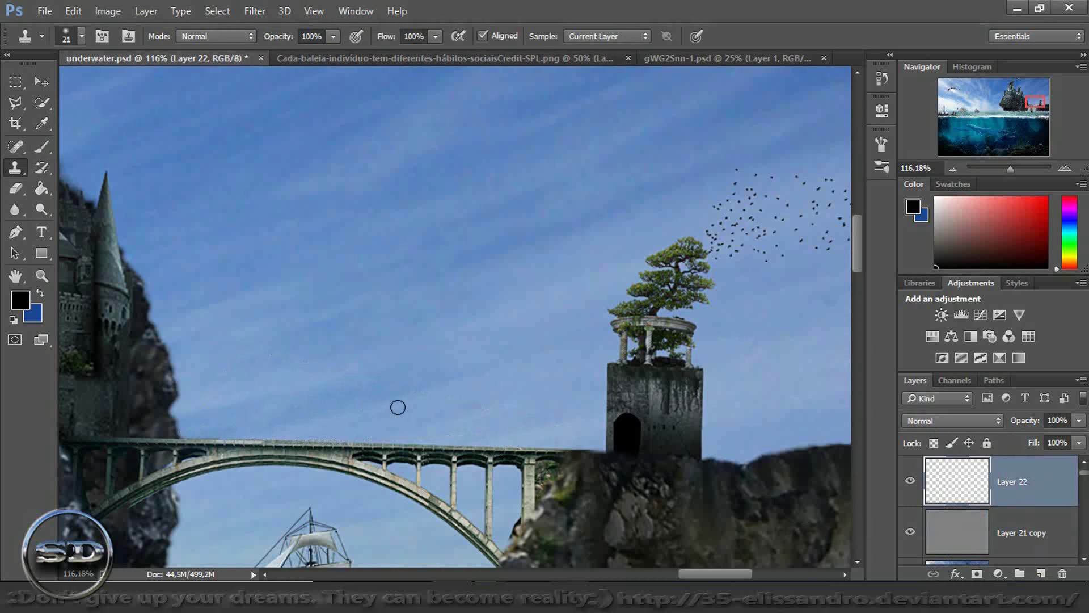
mouse_move(1037, 103)
left_mouse_down()
mouse_move(1042, 111)
mouse_move(1001, 109)
left_mouse_up()
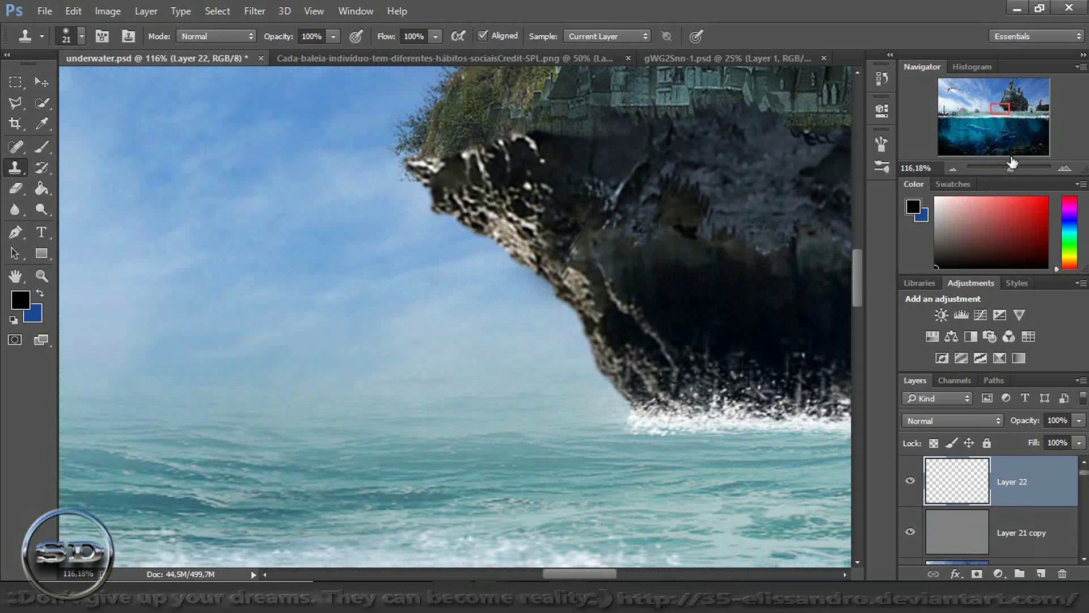
left_click_drag(1001, 108, 947, 111)
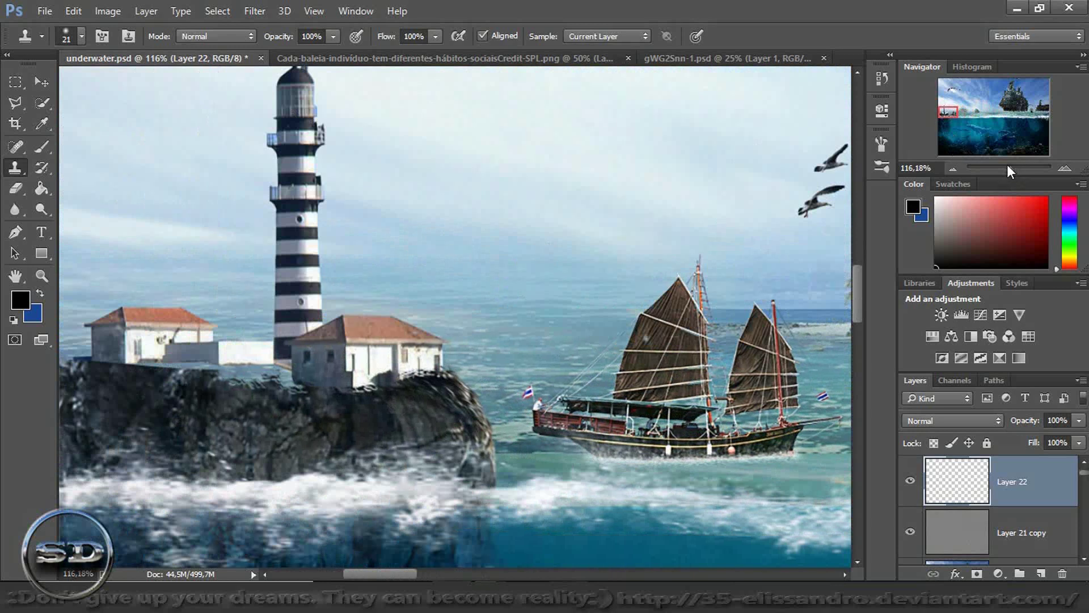
left_click_drag(1006, 166, 999, 167)
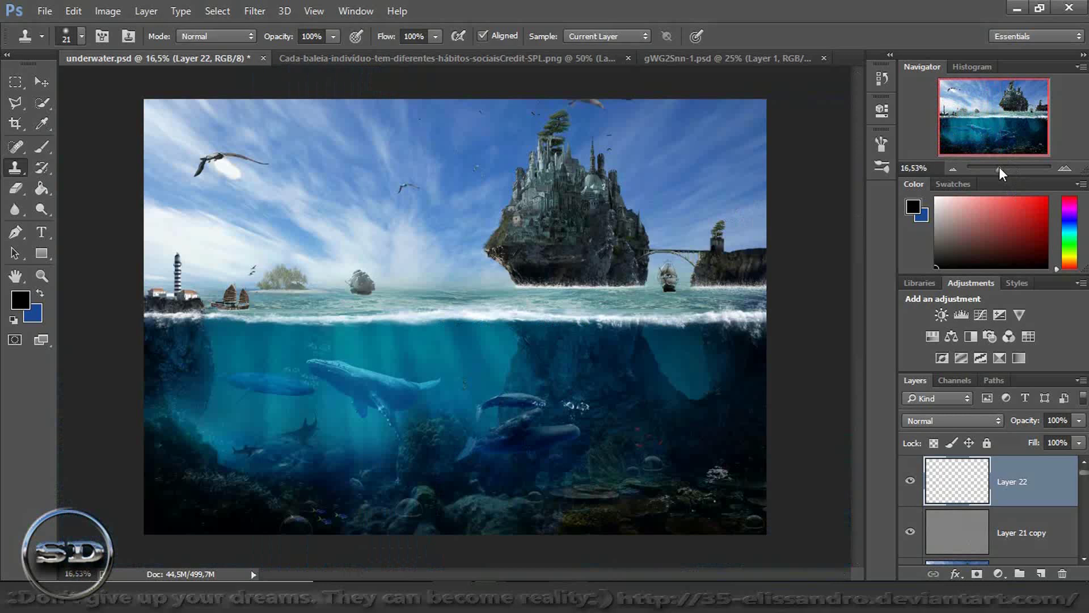
key("ctrl+alt+shift+e")
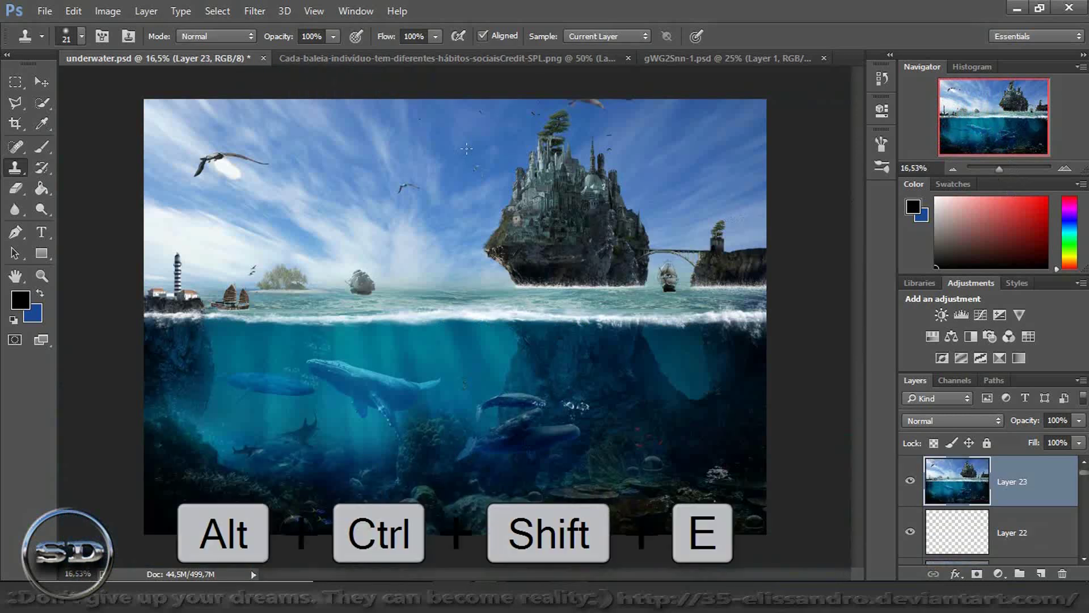
- Apply a 9 px Iris Blur with the sharp ellipse stretched over the castle and waterline
left_click(258, 11)
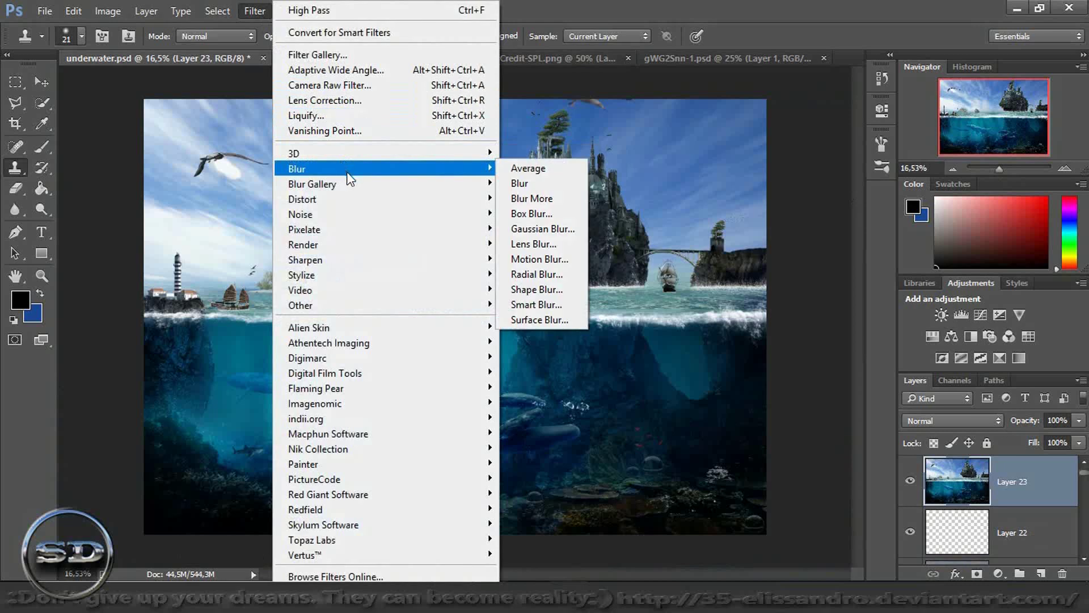
mouse_move(312, 183)
left_click(522, 197)
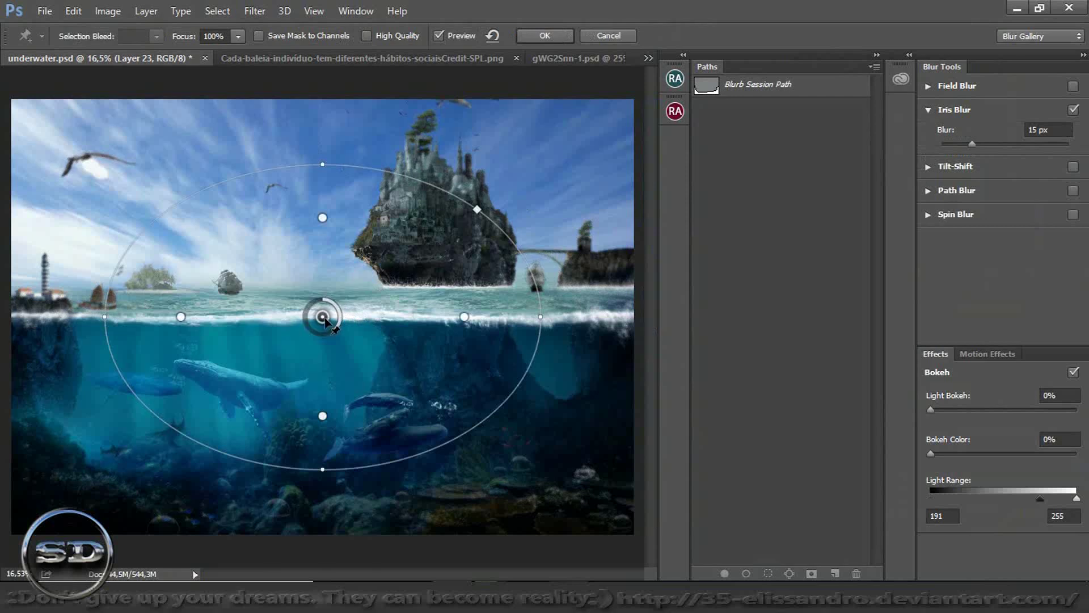
left_click_drag(324, 319, 396, 265)
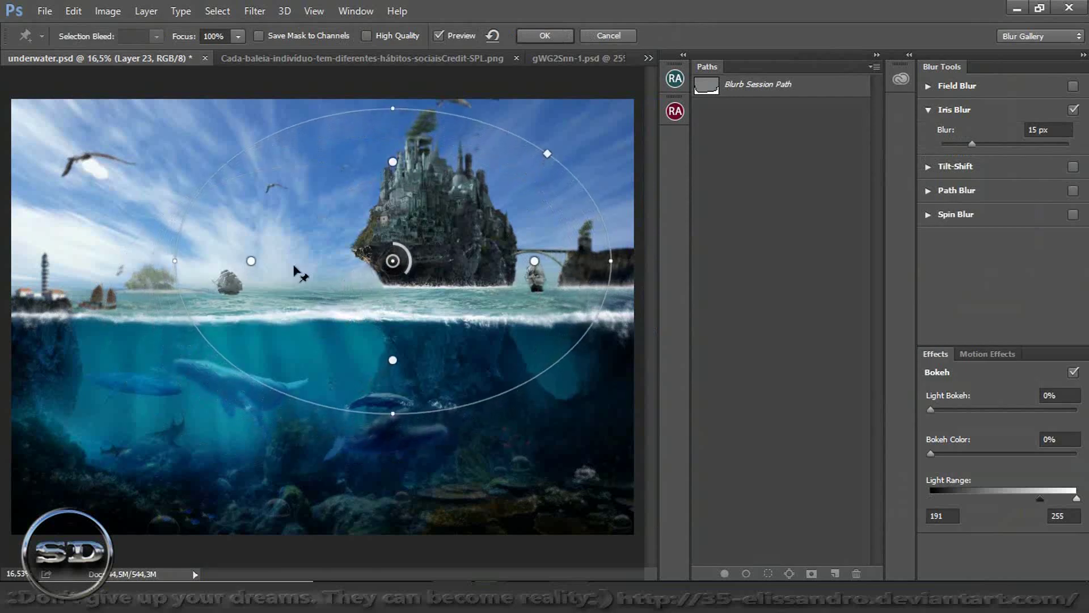
left_click_drag(172, 262, 1, 321)
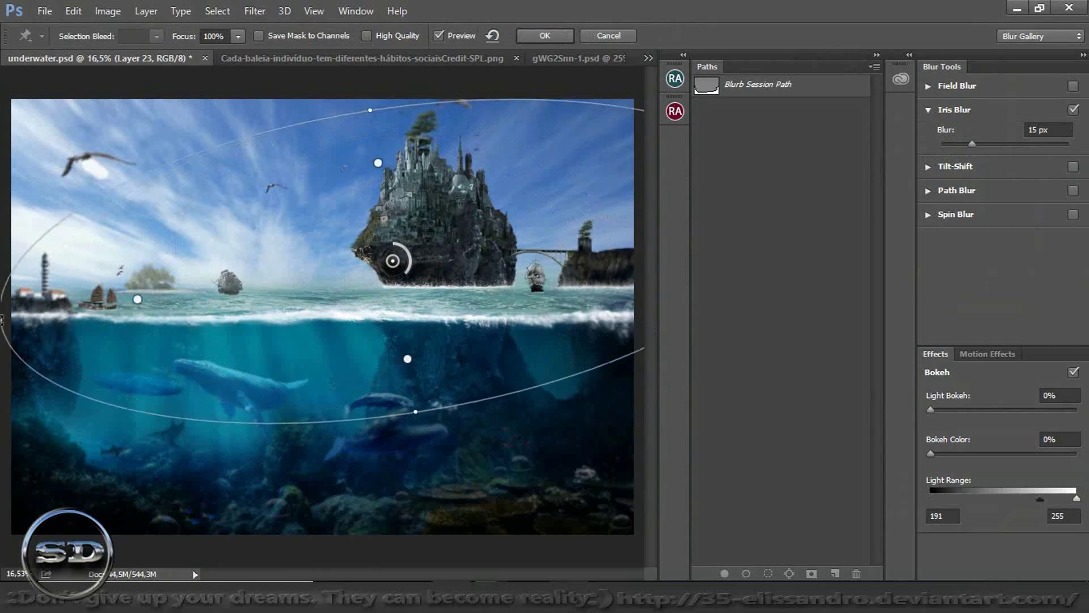
left_click_drag(524, 179, 478, 188)
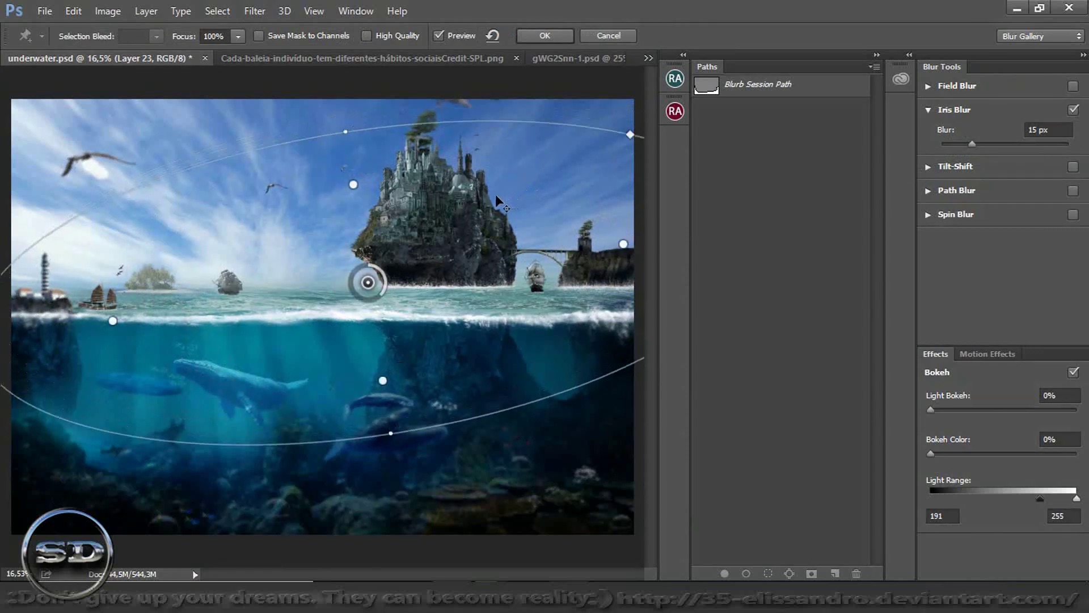
left_click_drag(478, 189, 474, 183)
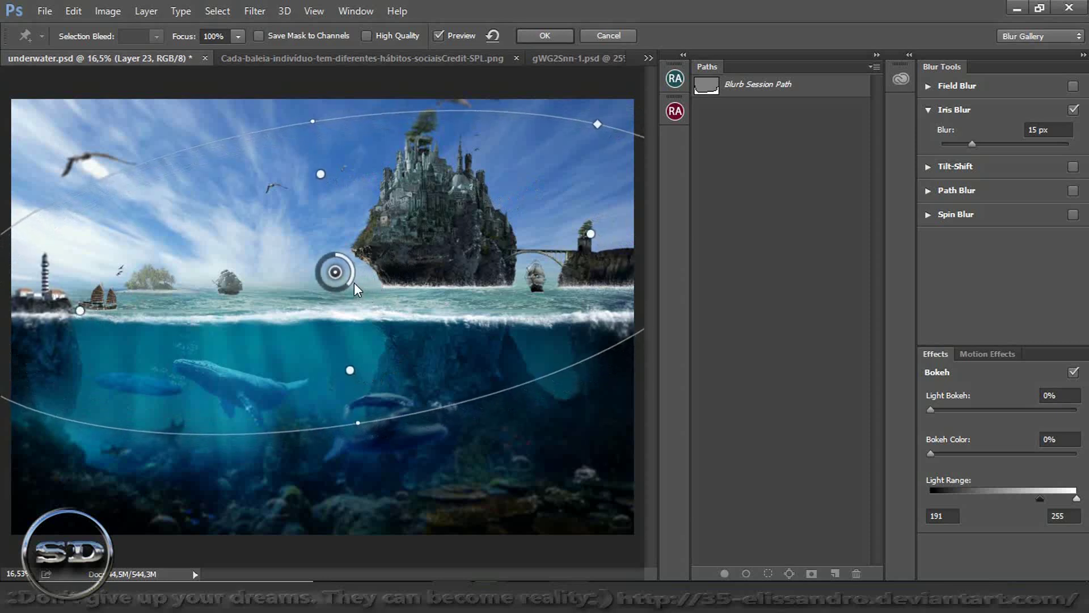
left_click_drag(351, 277, 351, 273)
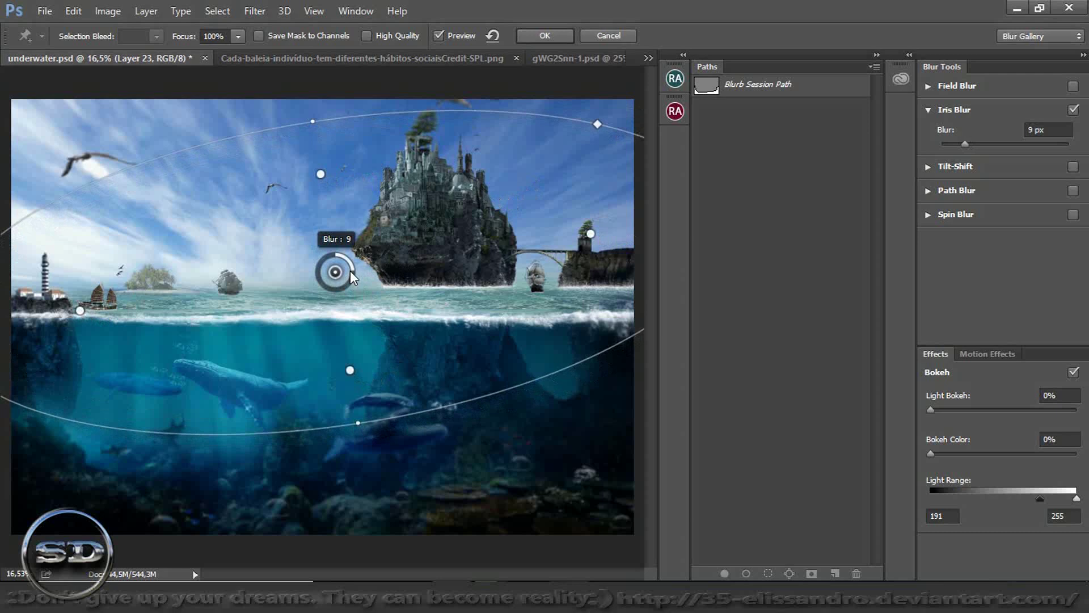
left_click(537, 36)
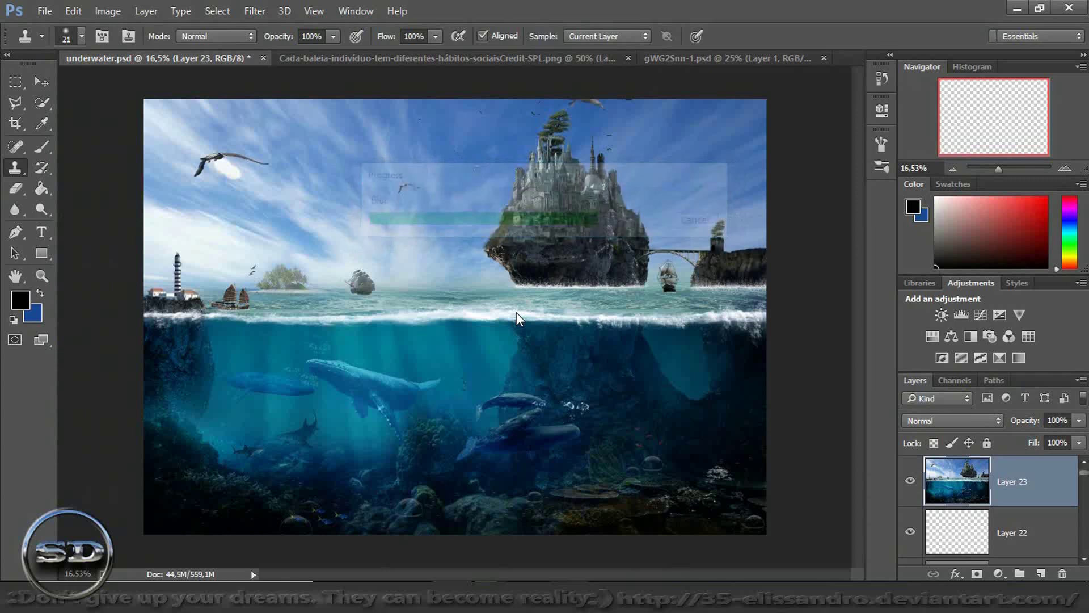
- Lower Layer 23's fill to 78% and opacity to 72%
left_click(911, 481)
left_click(911, 482)
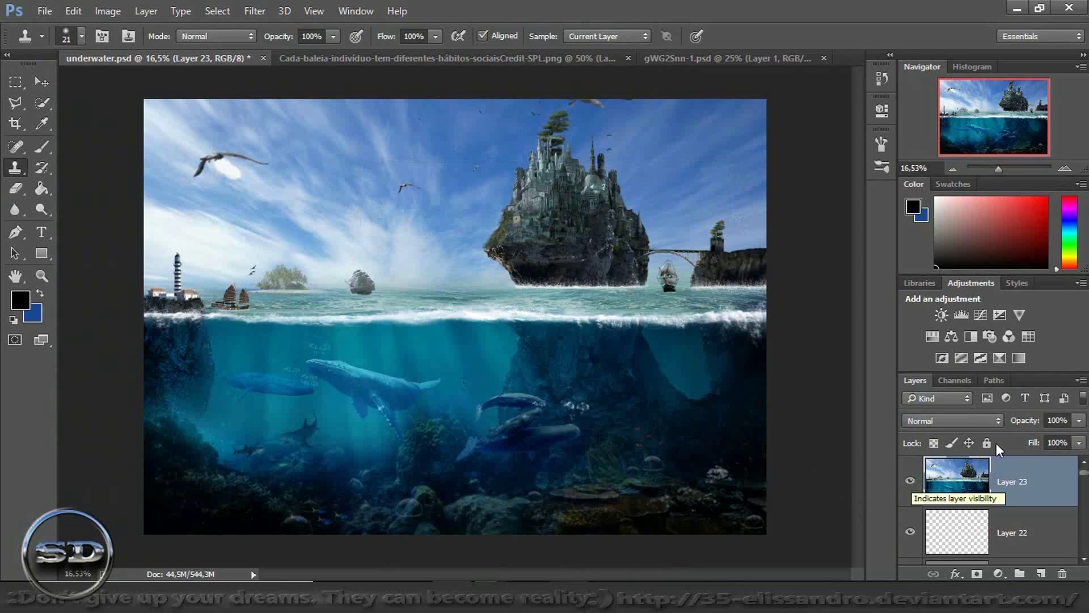
left_click_drag(1036, 446, 1020, 435)
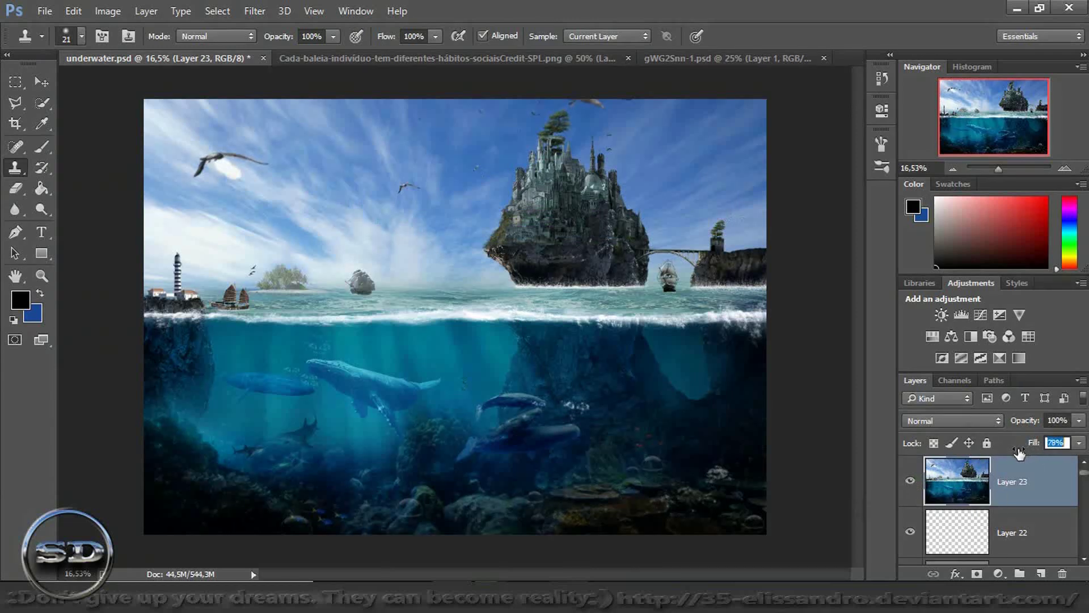
left_click_drag(1028, 427, 1013, 433)
- Stamp a merged Layer 24 and apply Perfectly Clear with the Paisagens preset
key("ctrl+alt+shift+e")
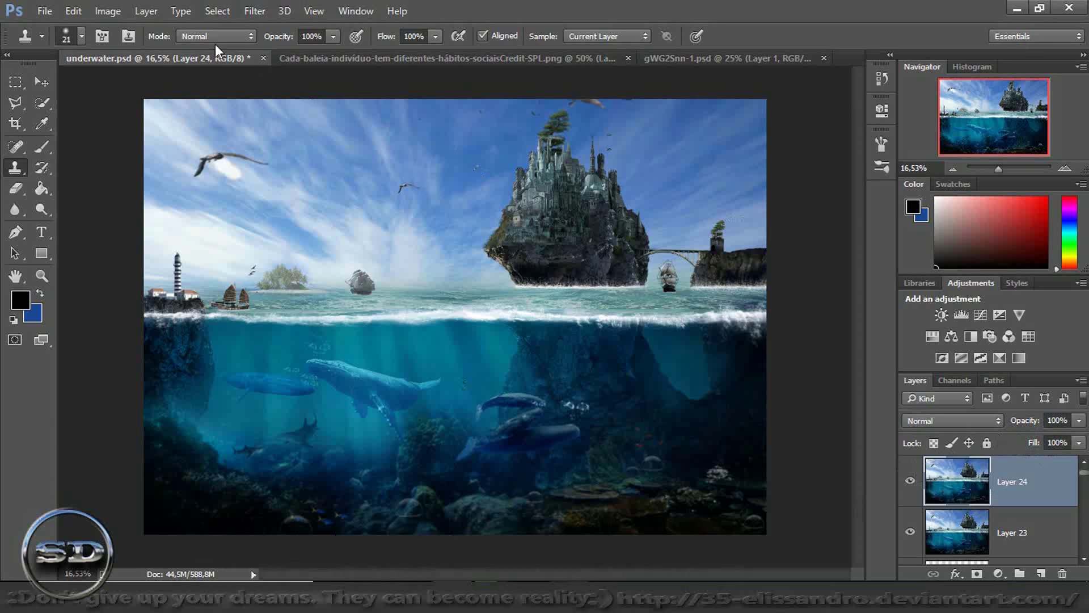
key("v")
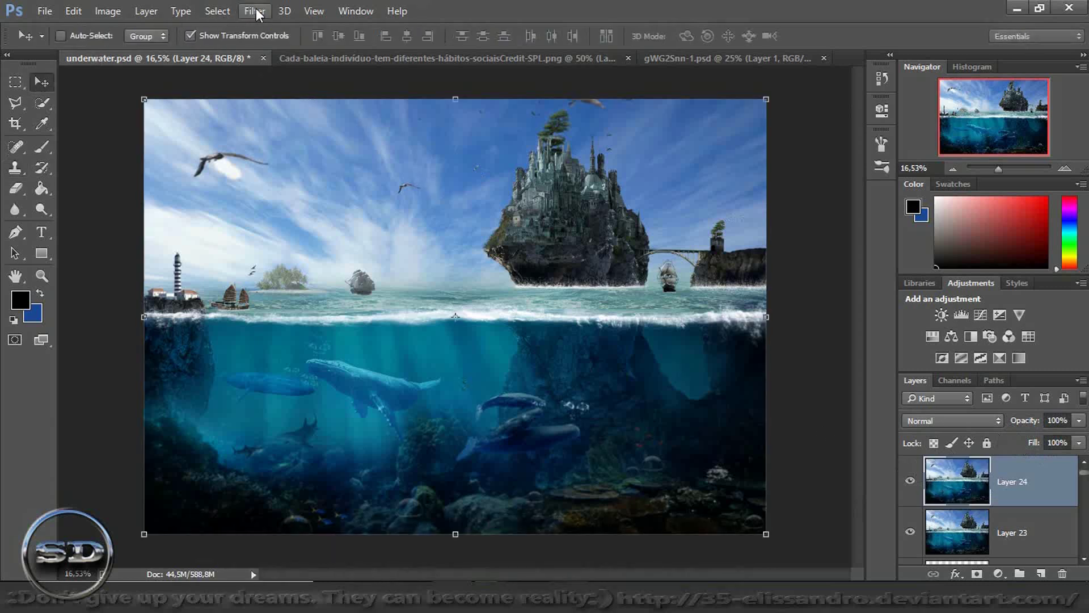
left_click(255, 11)
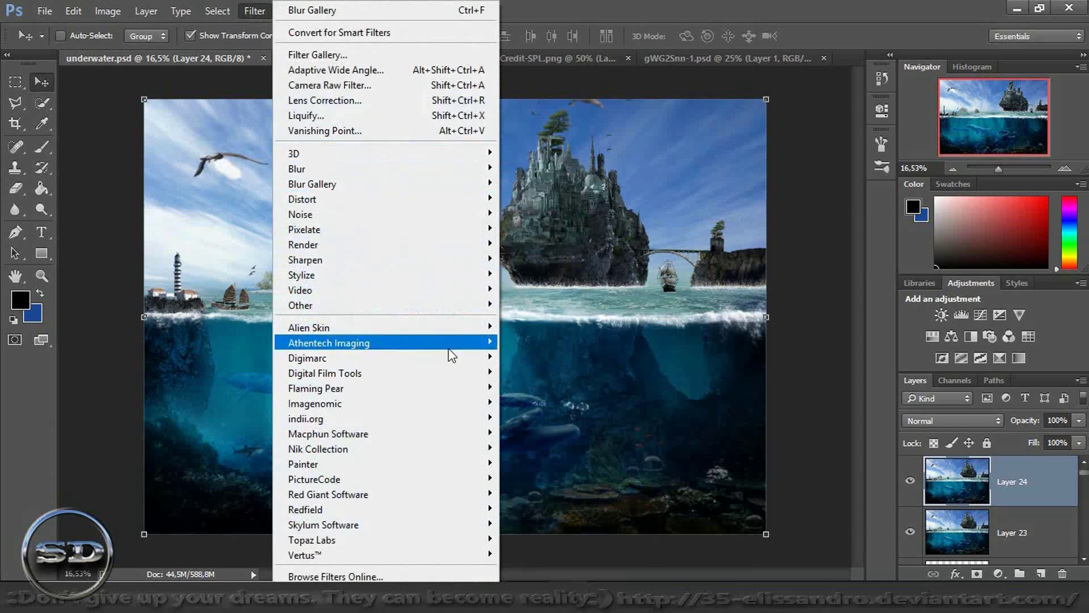
mouse_move(328, 342)
left_click(522, 343)
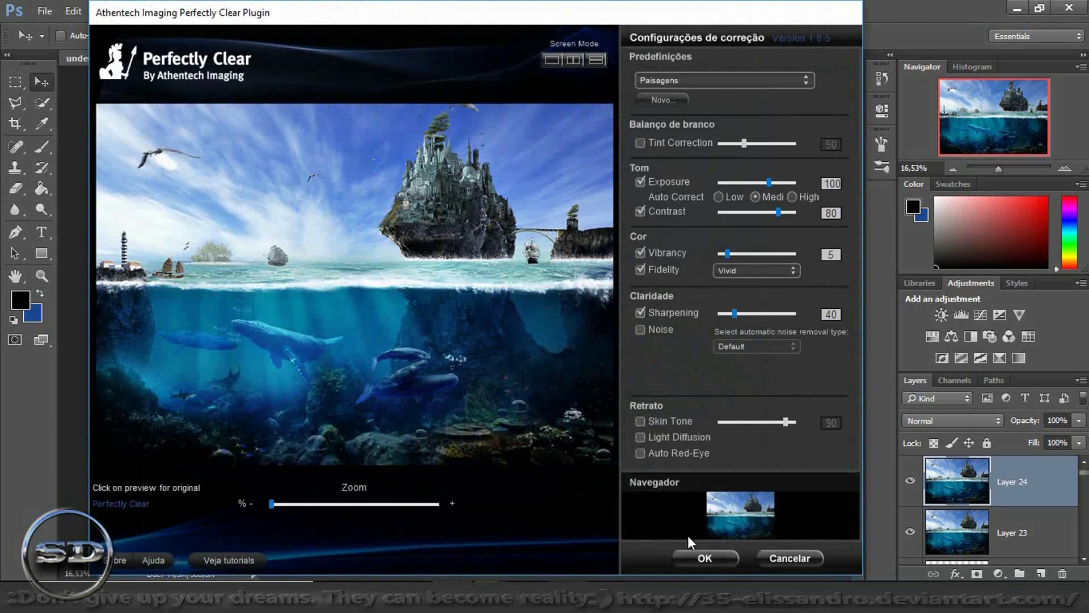
left_click(696, 558)
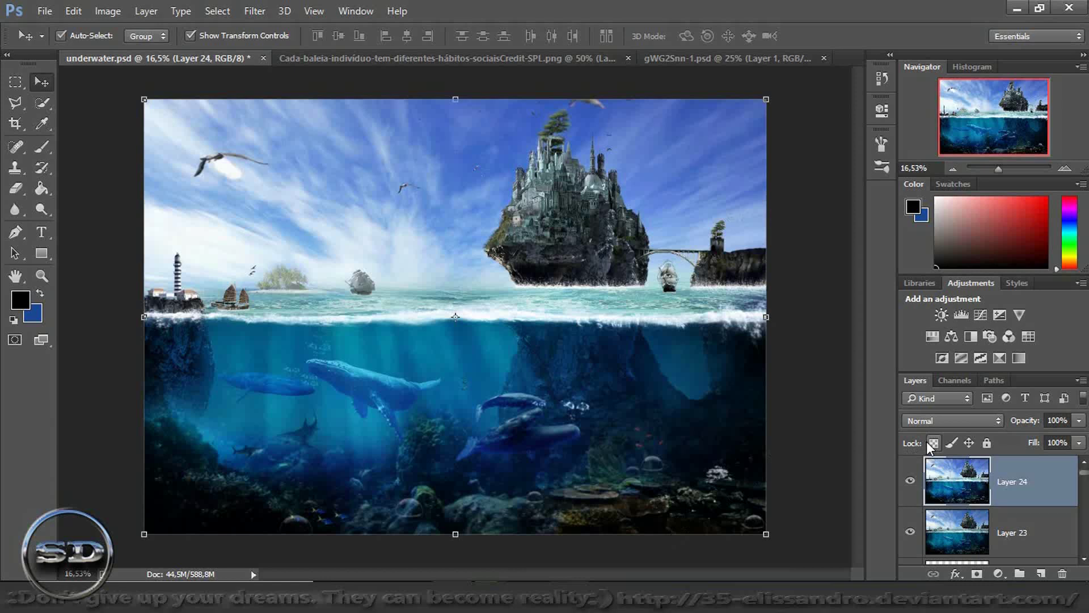
- Stamp a merged Layer 25 and in Camera Raw set Exposure +0,10, Contrast -8, Temp +1
key("ctrl+shift+alt+e")
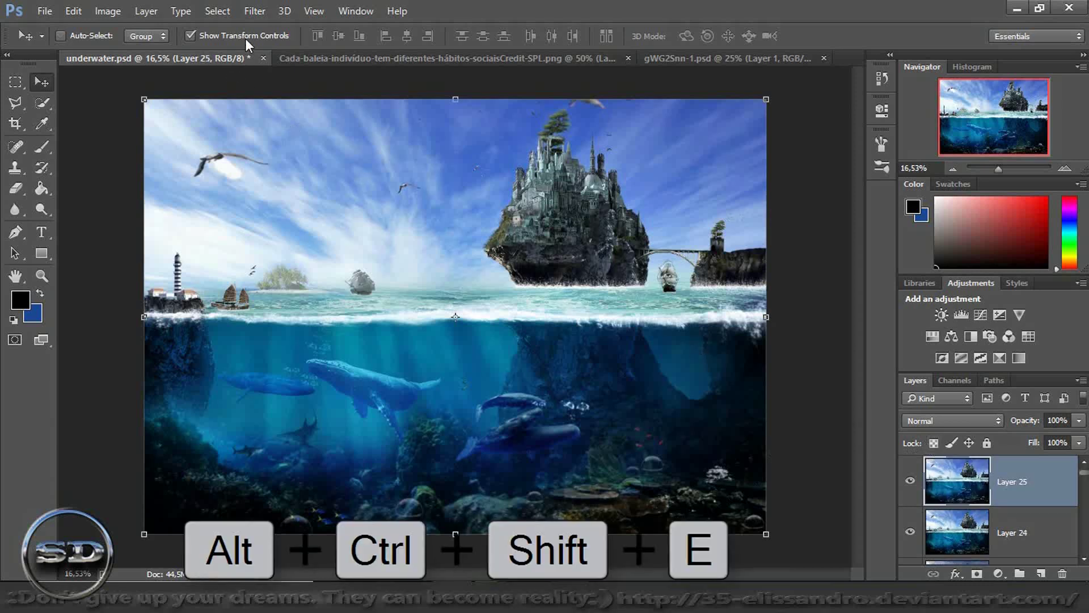
left_click(251, 15)
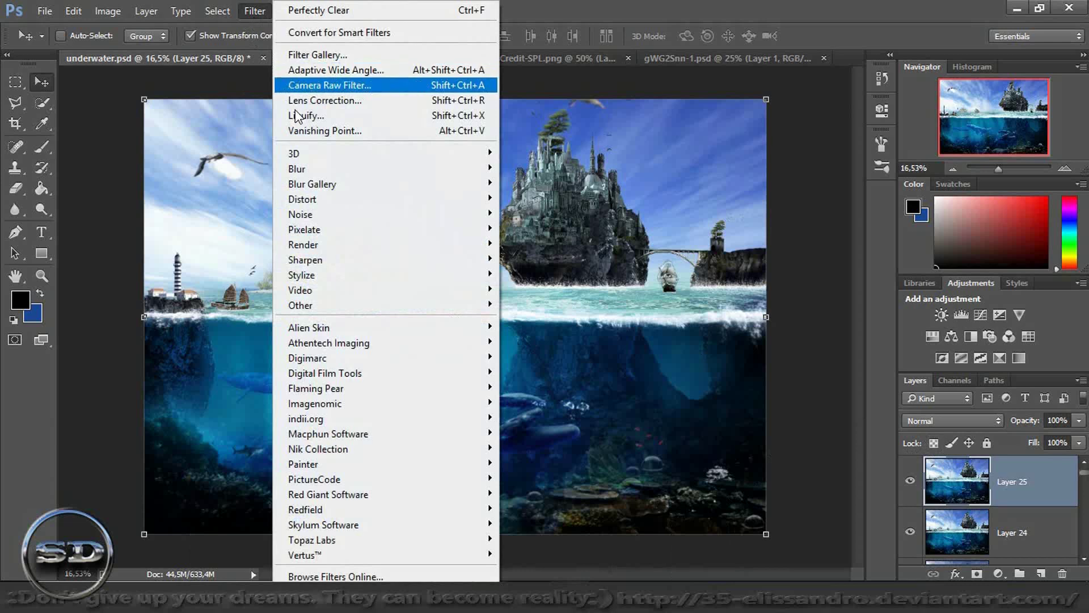
key("Escape")
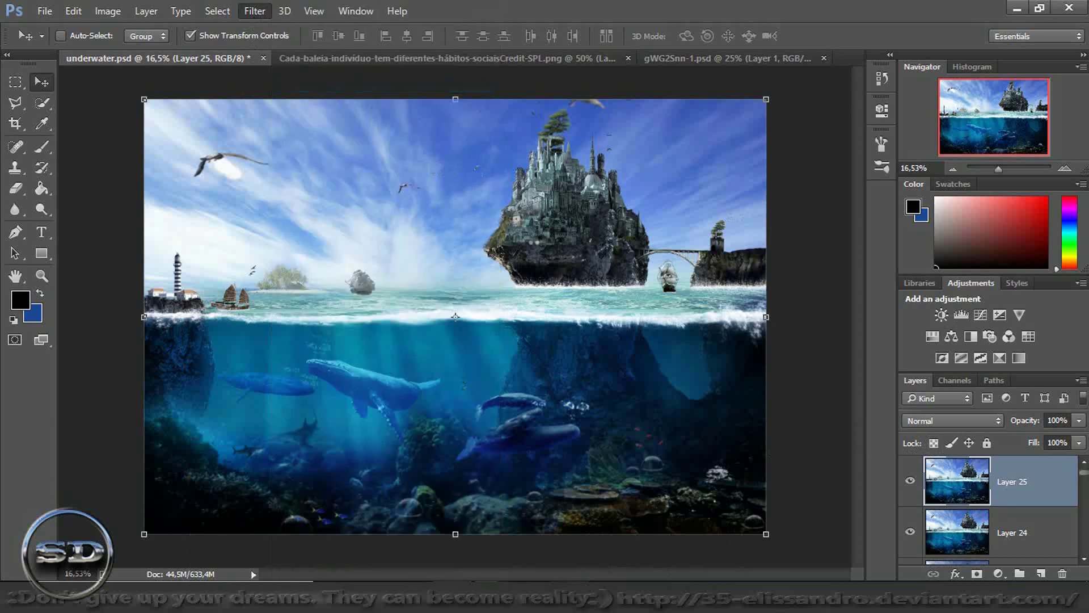
key("ctrl+shift+a")
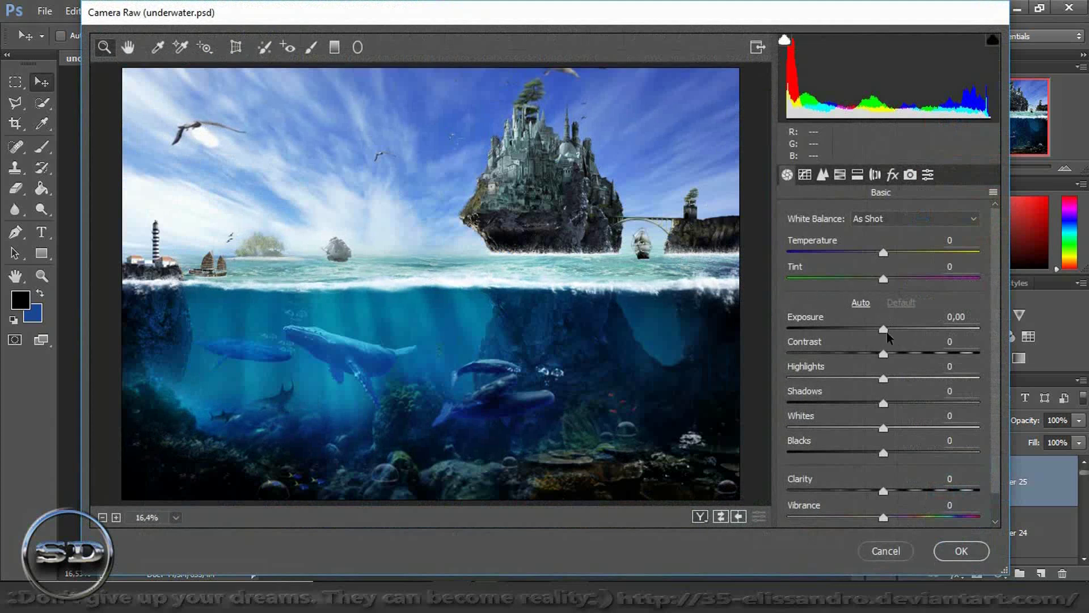
left_click_drag(886, 334, 887, 335)
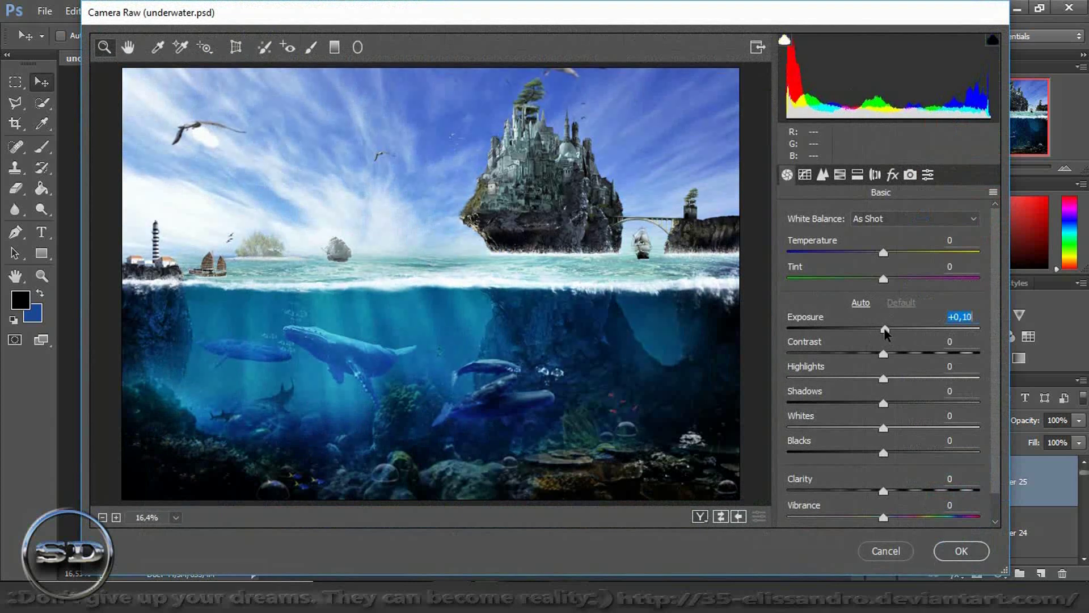
left_click_drag(884, 355, 875, 355)
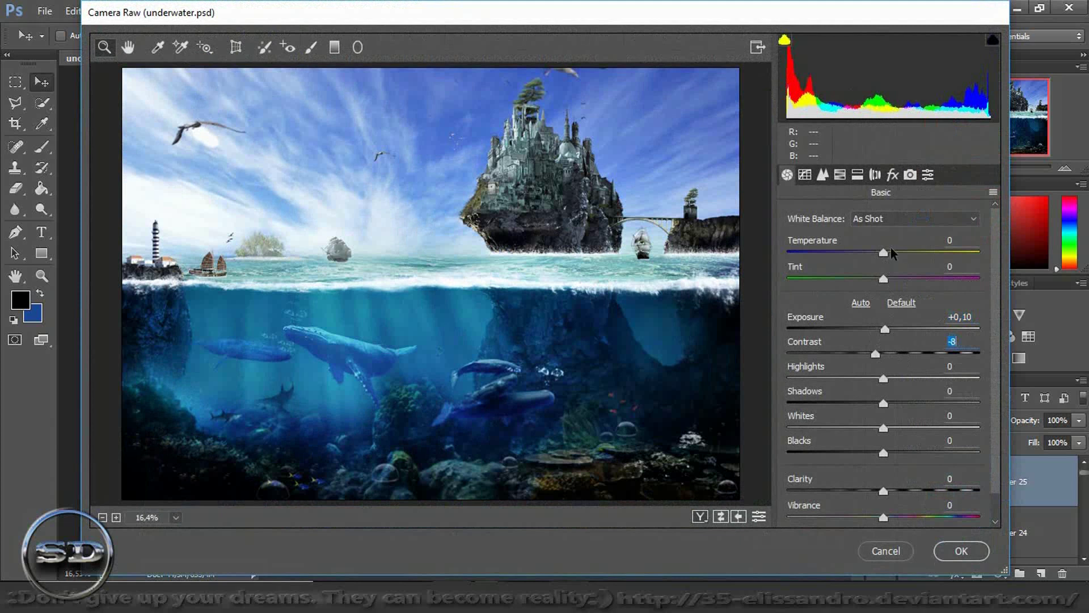
left_click_drag(885, 253, 884, 254)
left_click_drag(884, 253, 886, 259)
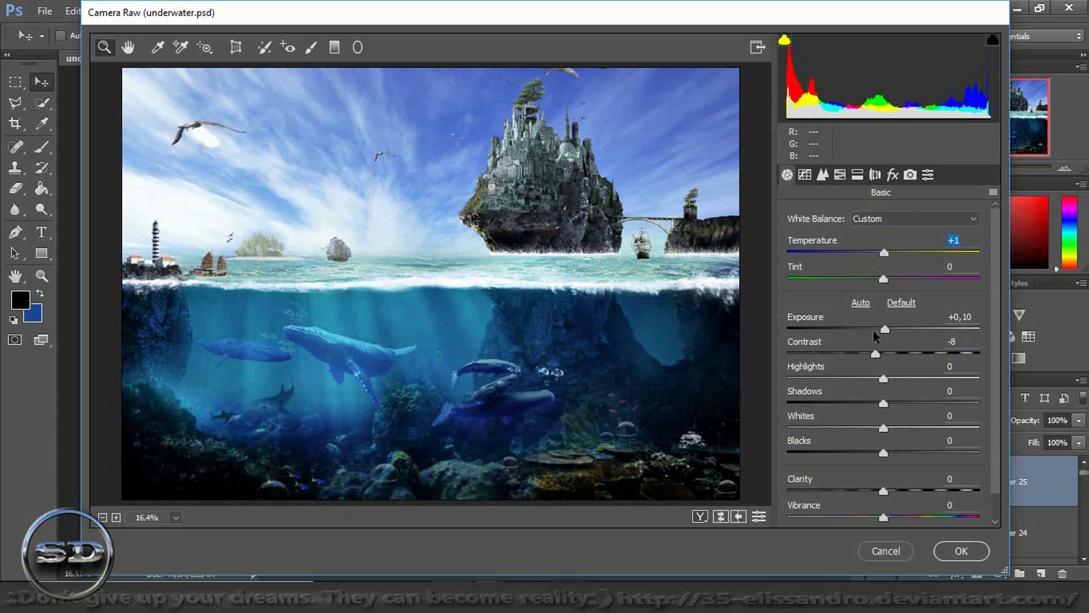
- Set Highlights -38, Shadows +5, Whites +36, Blacks +20 and apply the Camera Raw grade
left_click_drag(888, 382, 846, 379)
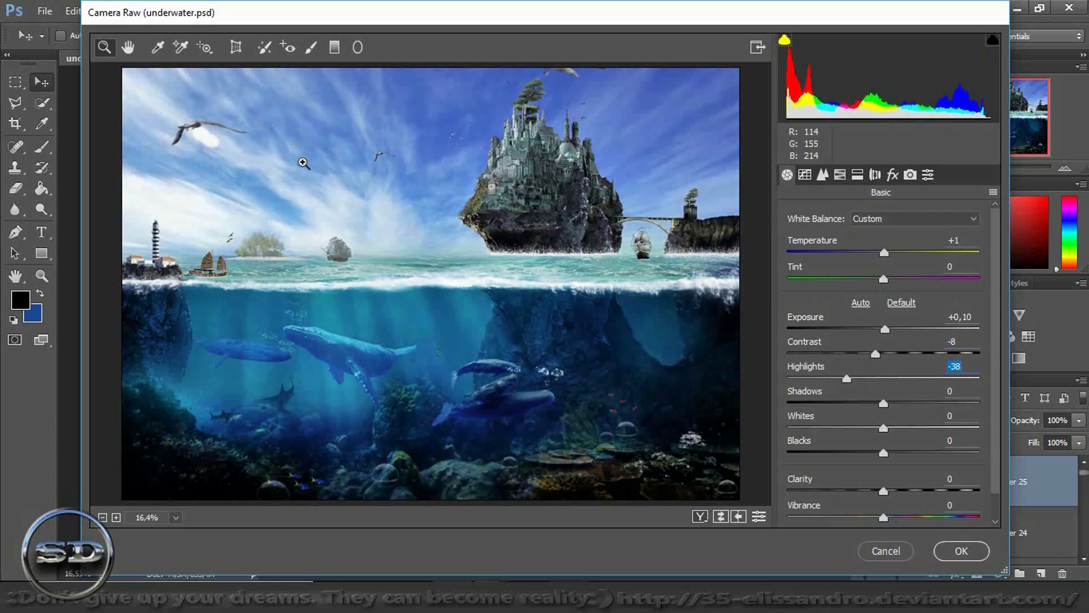
left_click_drag(884, 403, 894, 403)
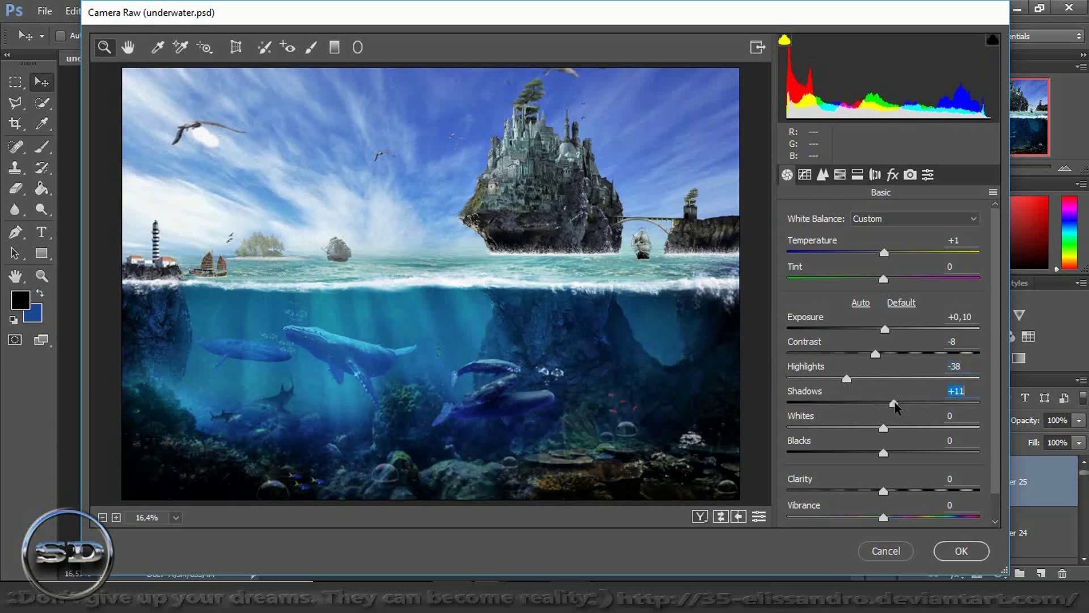
left_click_drag(895, 403, 888, 403)
left_click_drag(883, 428, 919, 428)
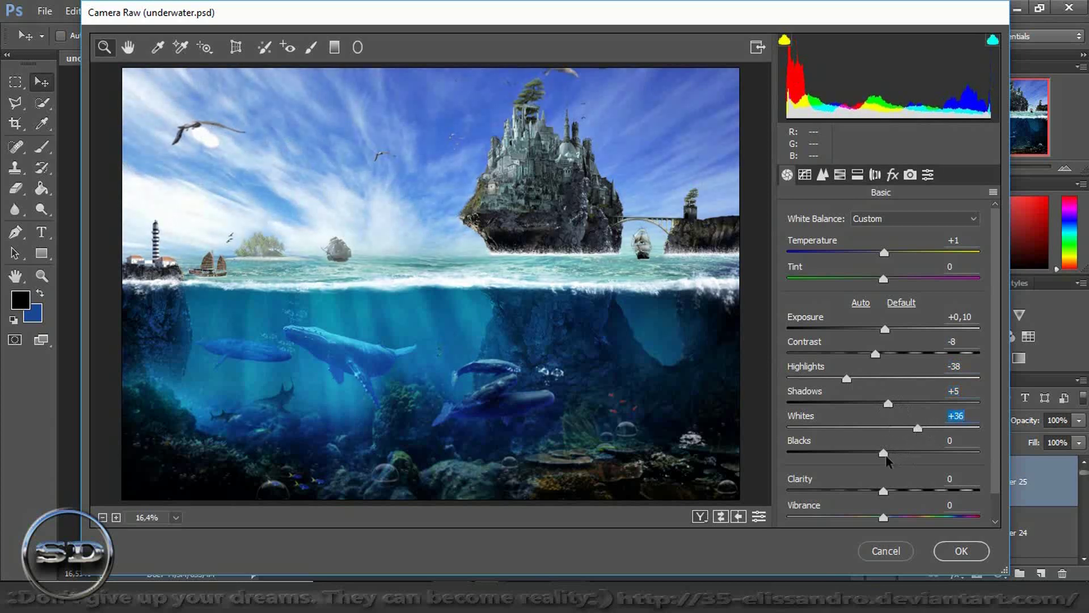
left_click_drag(883, 453, 902, 453)
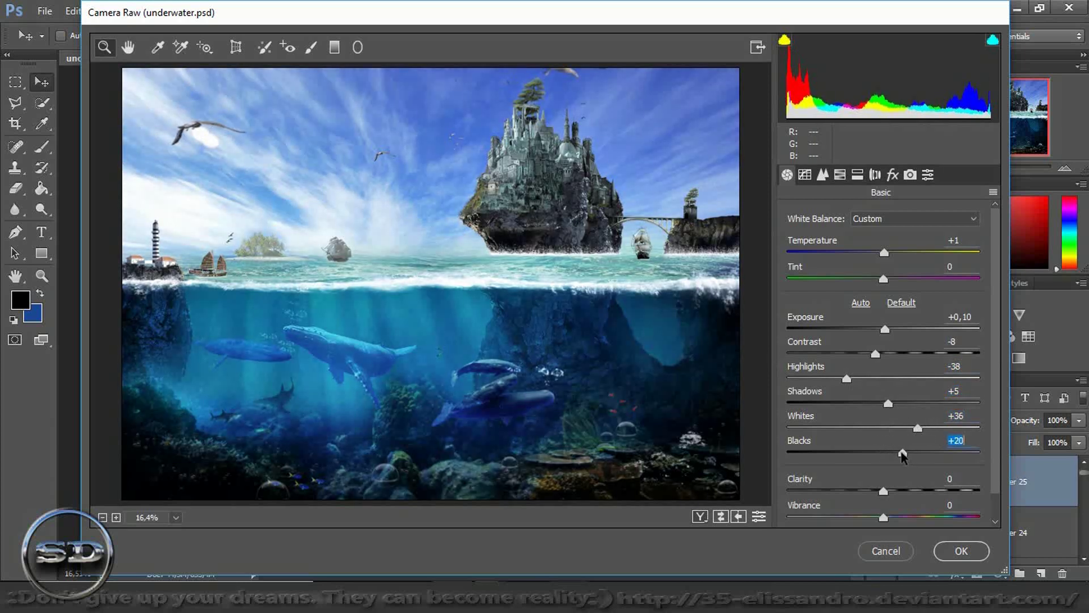
left_click(956, 551)
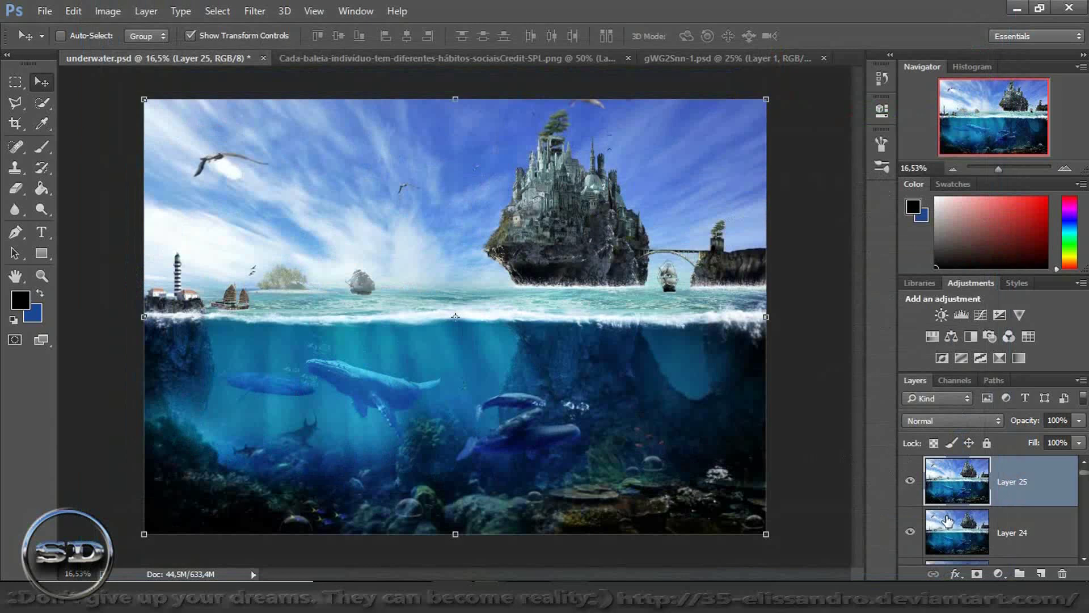
- Compare Layer 25 on and off, then fade it to 77%
left_click(911, 481)
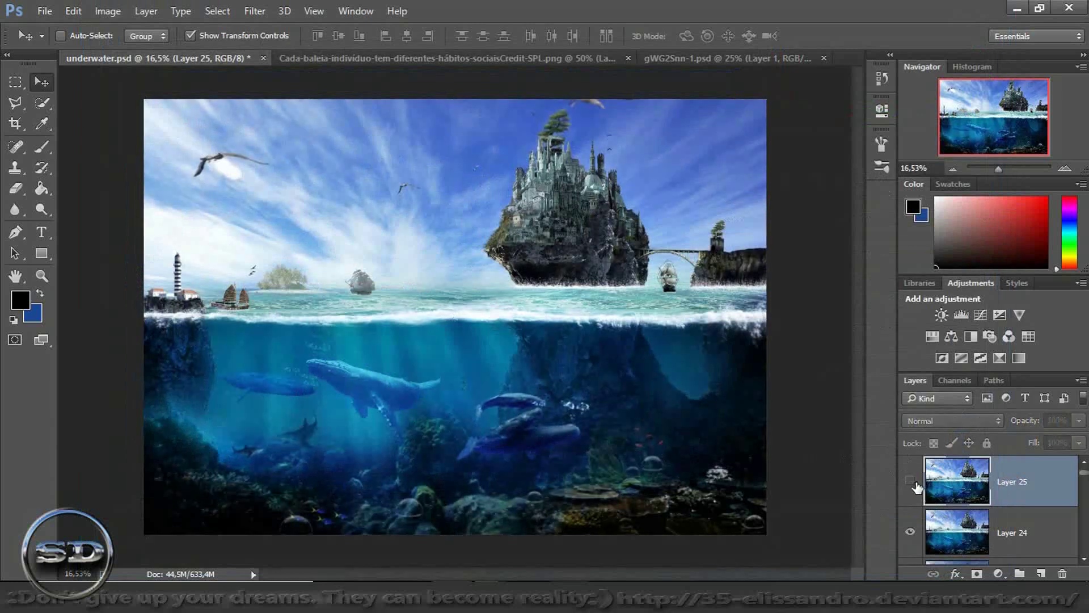
left_click(912, 481)
mouse_move(1032, 443)
left_mouse_down()
mouse_move(1018, 451)
mouse_move(1012, 432)
left_mouse_up()
key("Return")
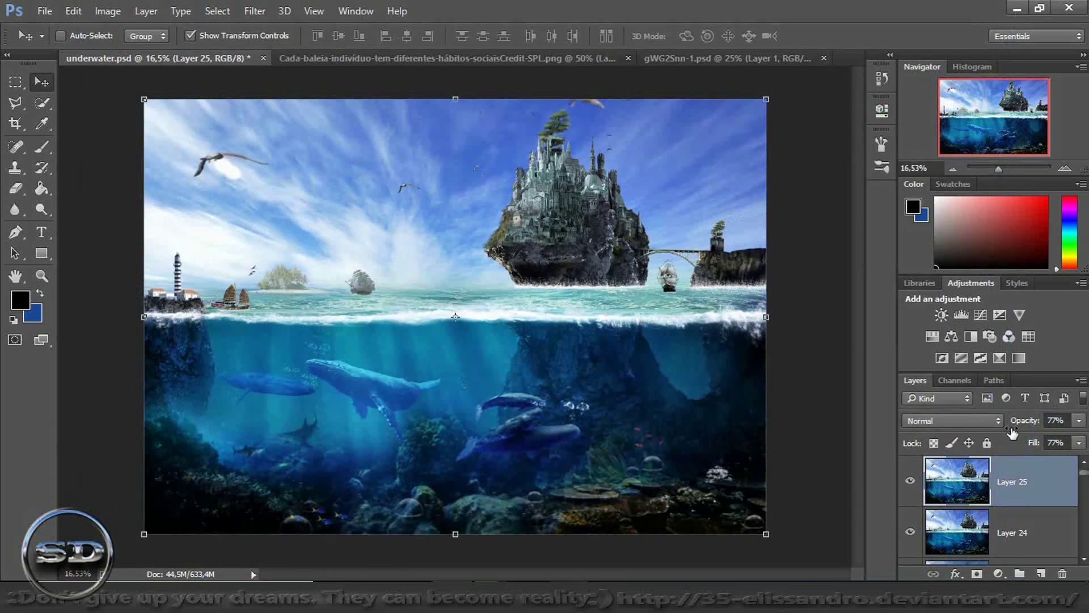
- Stamp all visible layers into a new Layer 26 and launch Color Efex Pro 4
key("ctrl+alt+shift+e")
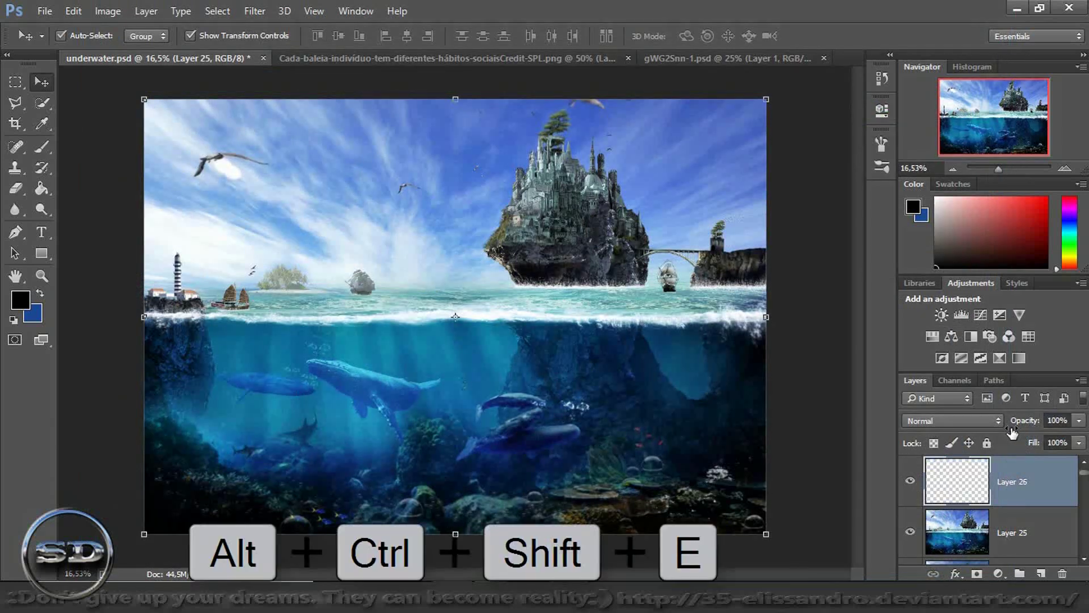
left_click(251, 13)
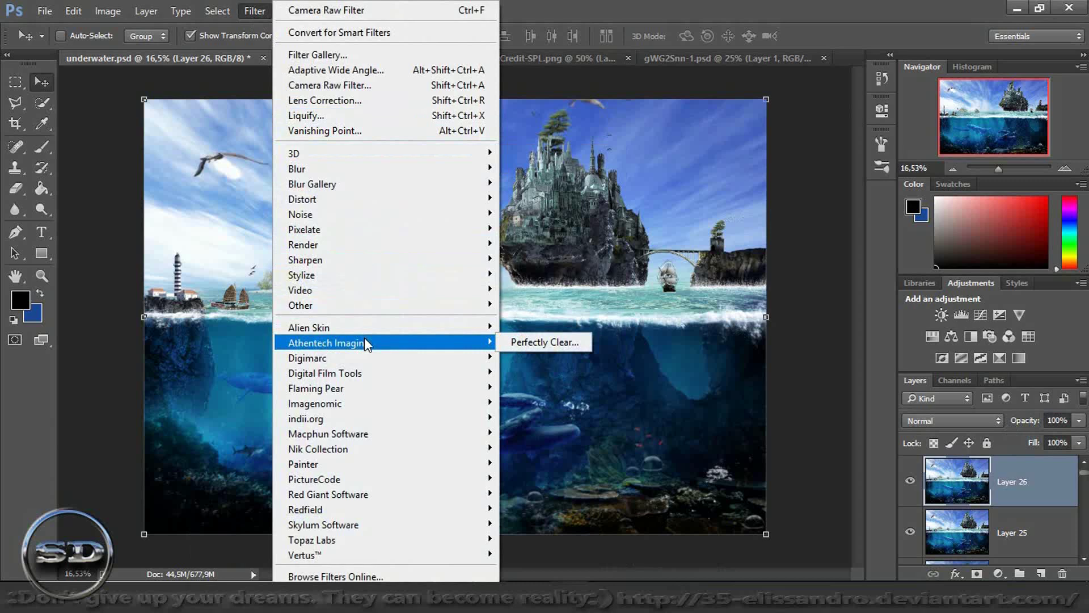
mouse_move(318, 448)
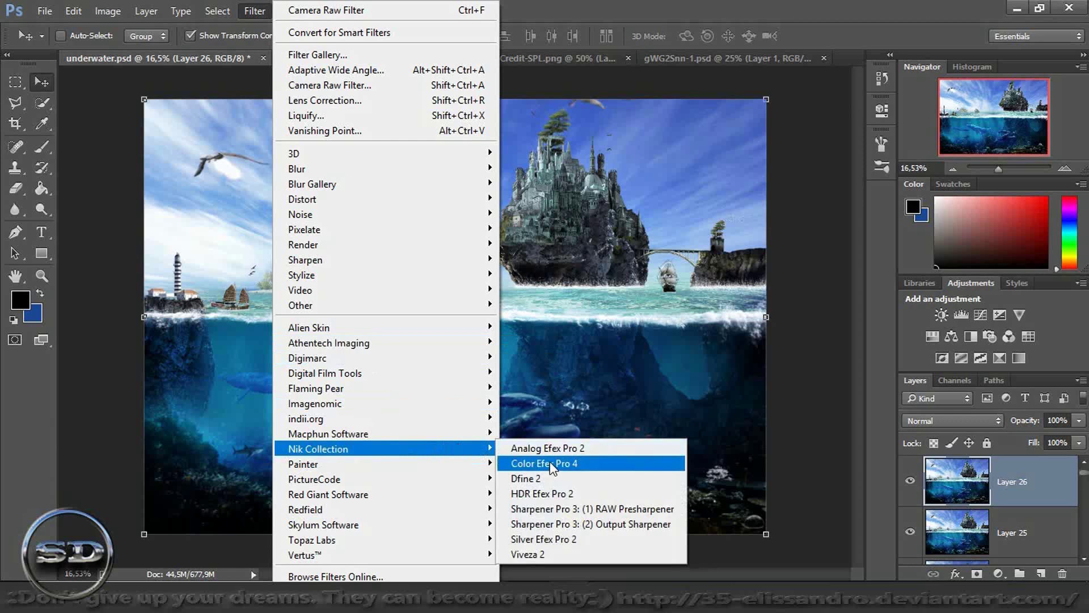
left_click(550, 462)
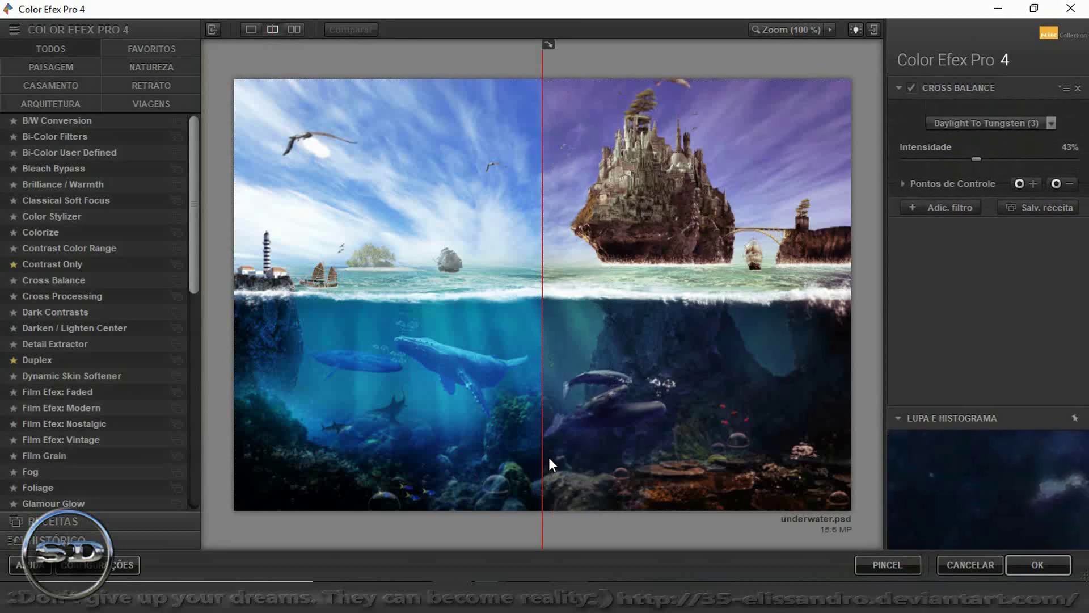
- Preview Cross Balance, then apply Classical Soft Focus at 50% to Layer 26
left_click_drag(545, 449, 195, 463)
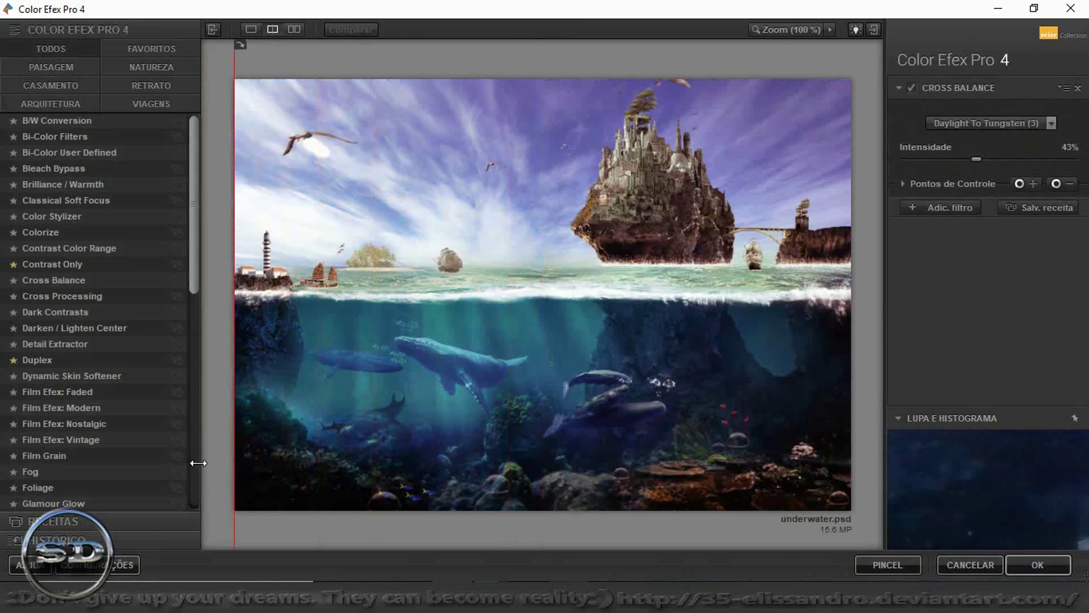
left_click(1020, 120)
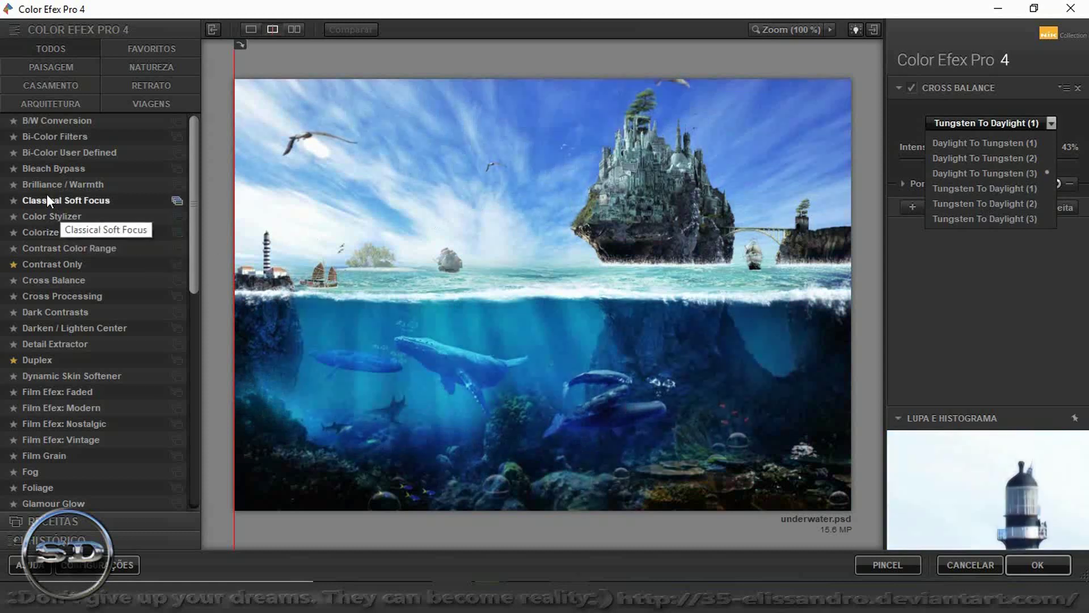
left_click(50, 200)
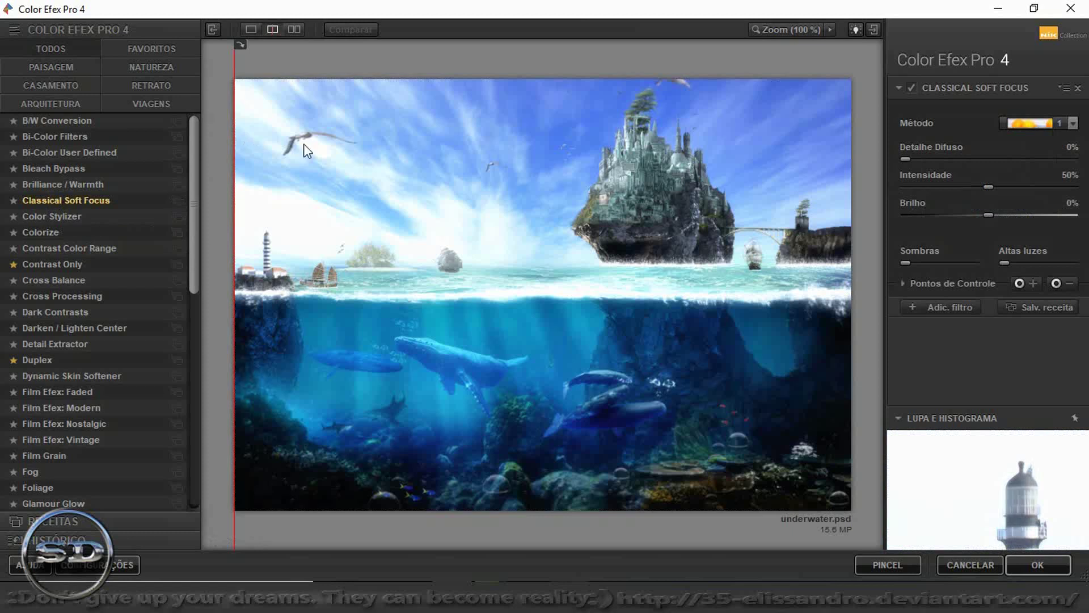
left_click(1037, 564)
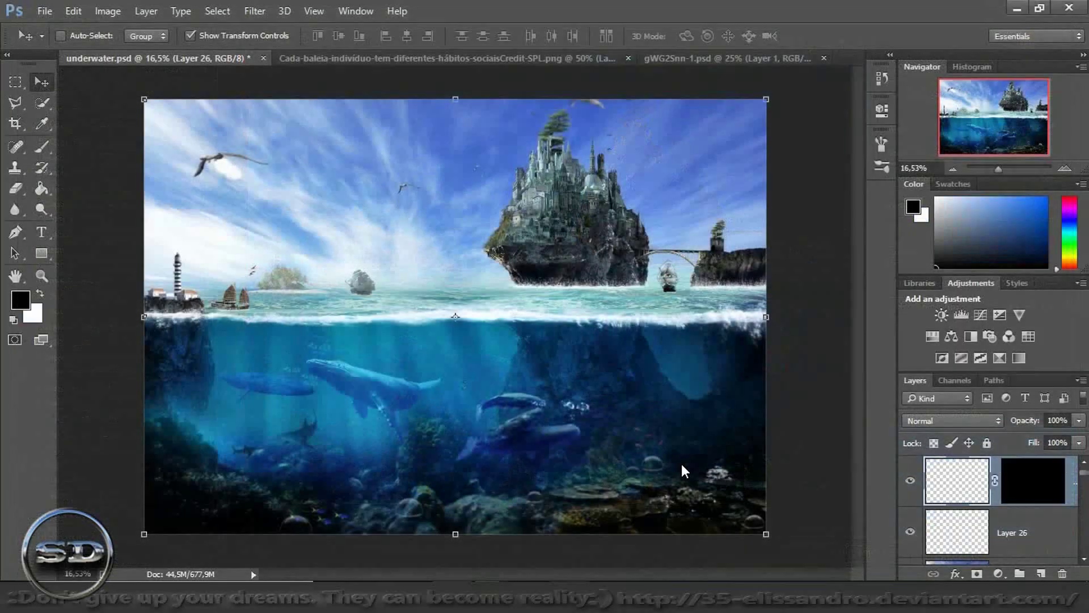
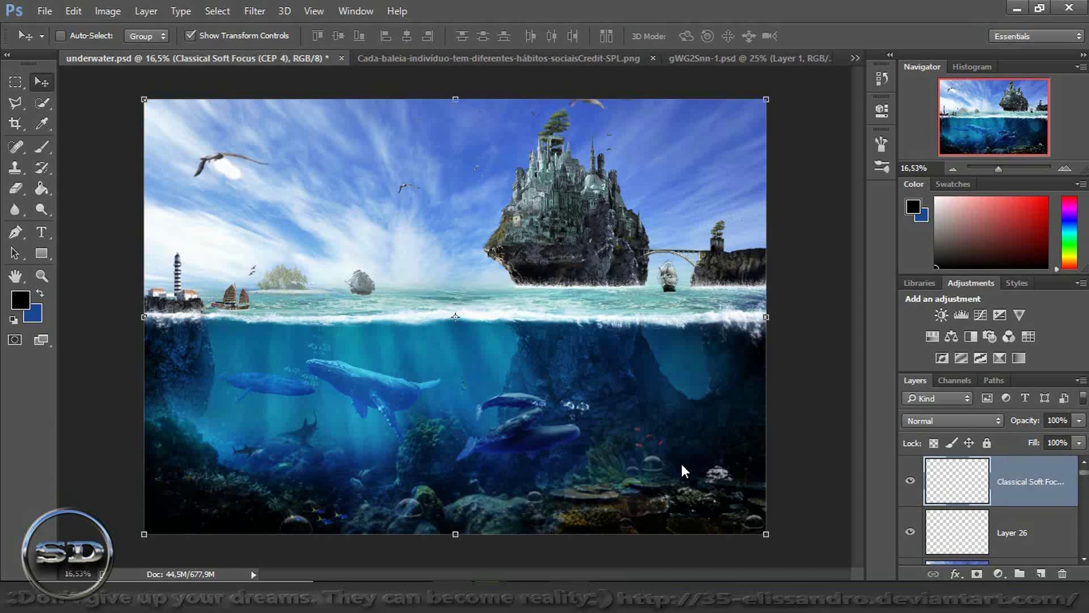
- Add a layer mask to the Classical Soft Focus layer and fill it black with the Paint Bucket
left_click(977, 573)
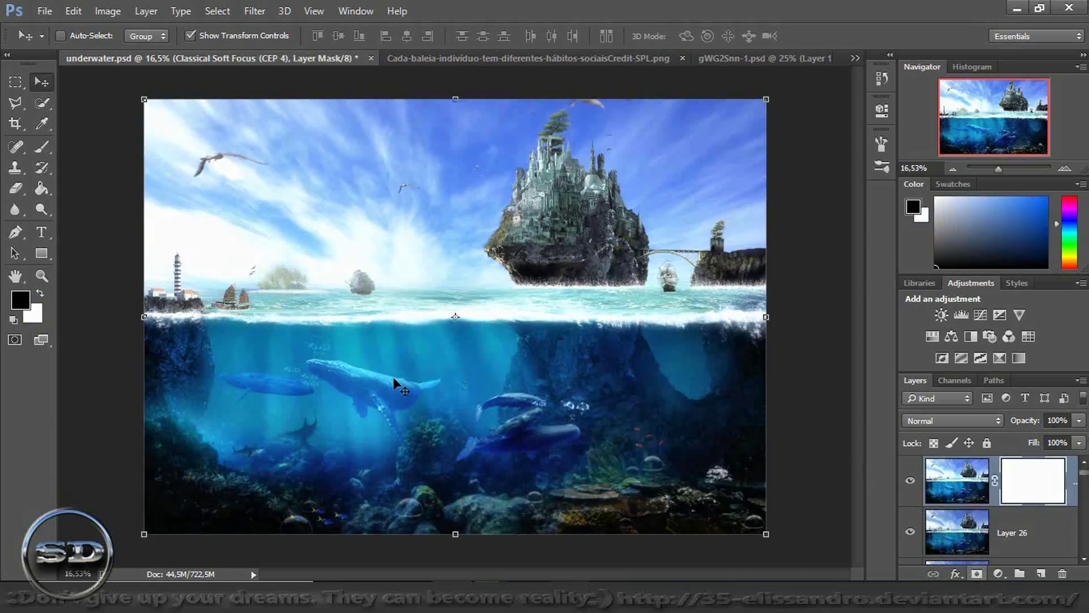
left_click(41, 188)
left_click(358, 266)
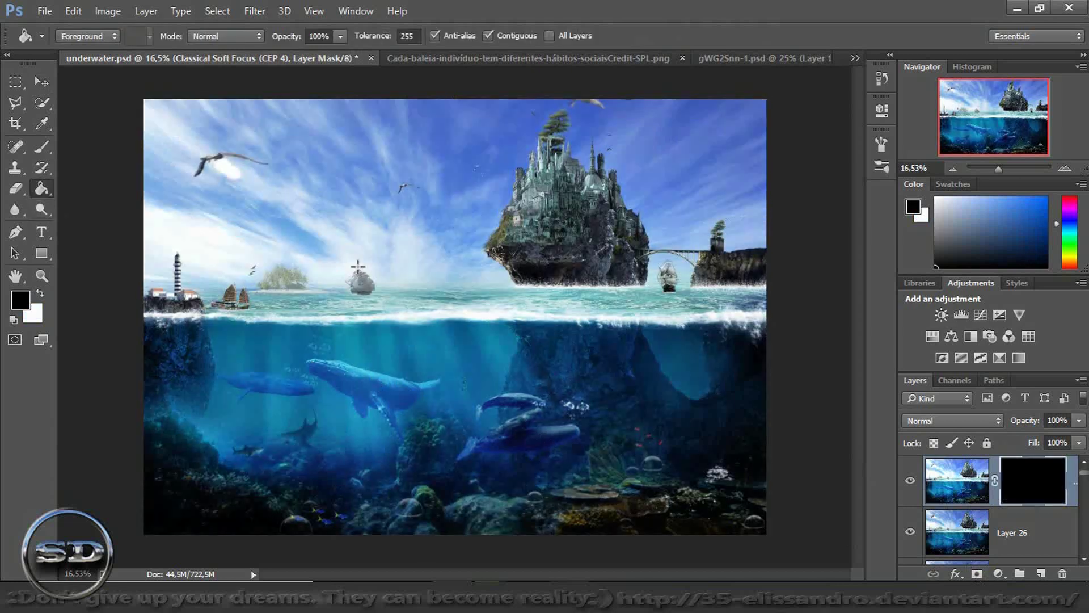
left_click(42, 149)
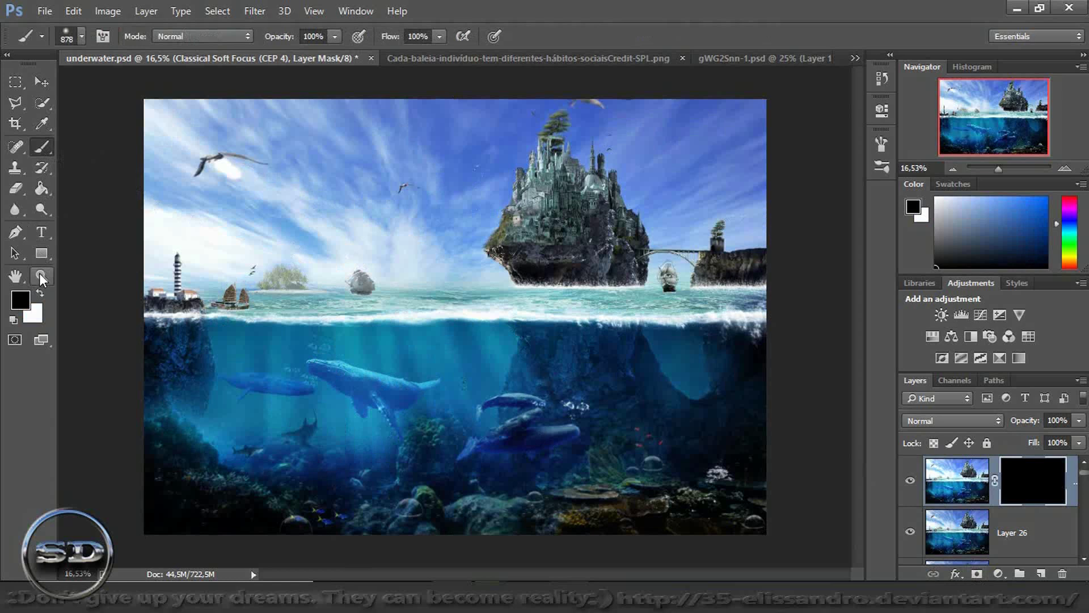
- Paint with a 1108 px white brush to reveal the glow over sky, castle, islands and underwater areas
left_click(39, 295)
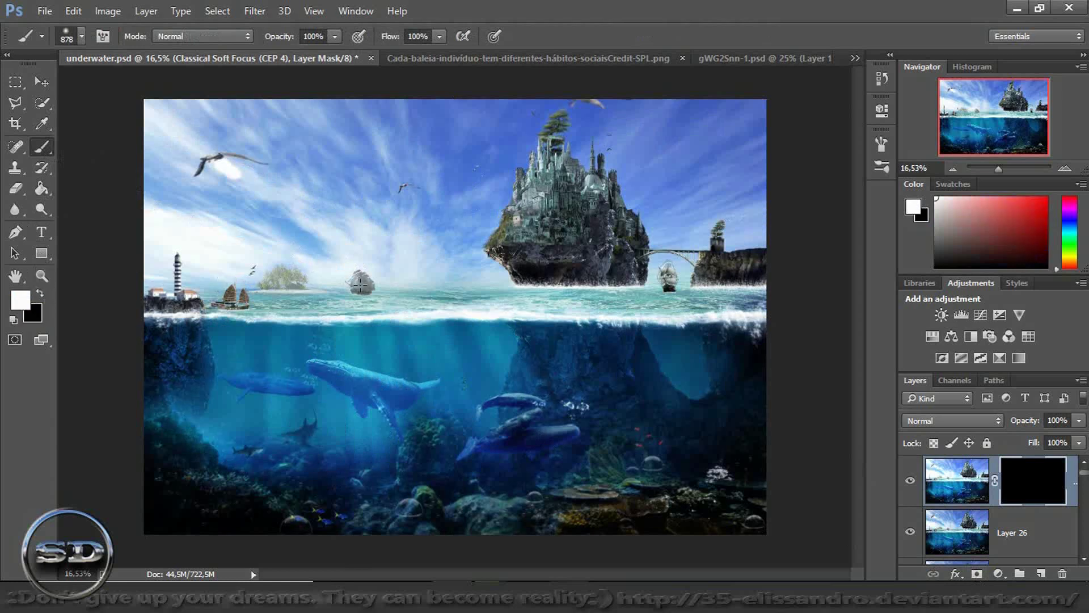
left_click(343, 272)
left_click_drag(343, 273, 399, 245)
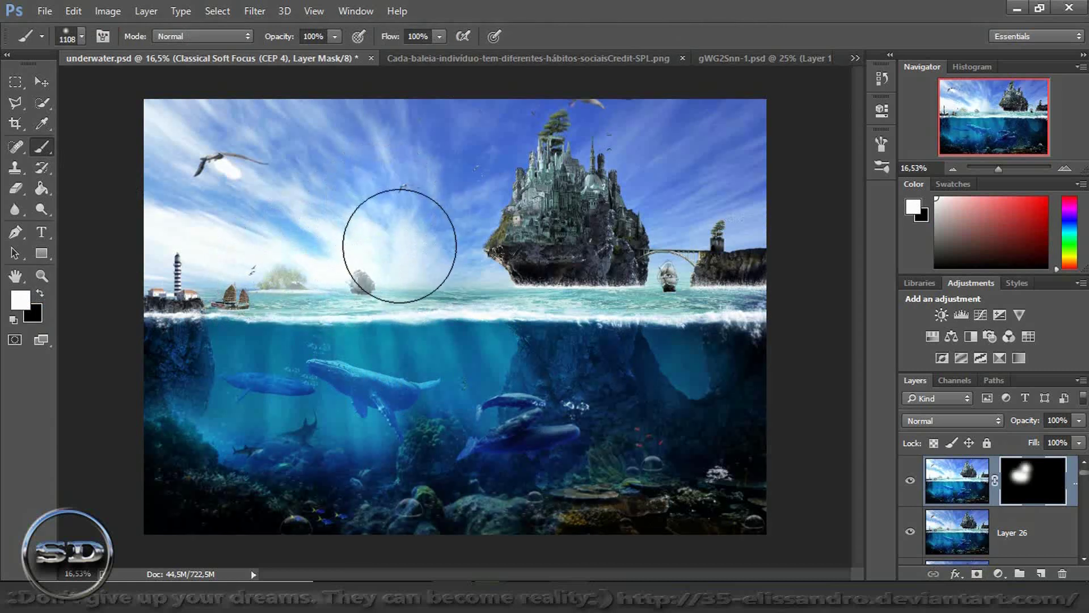
left_click_drag(399, 246, 552, 173)
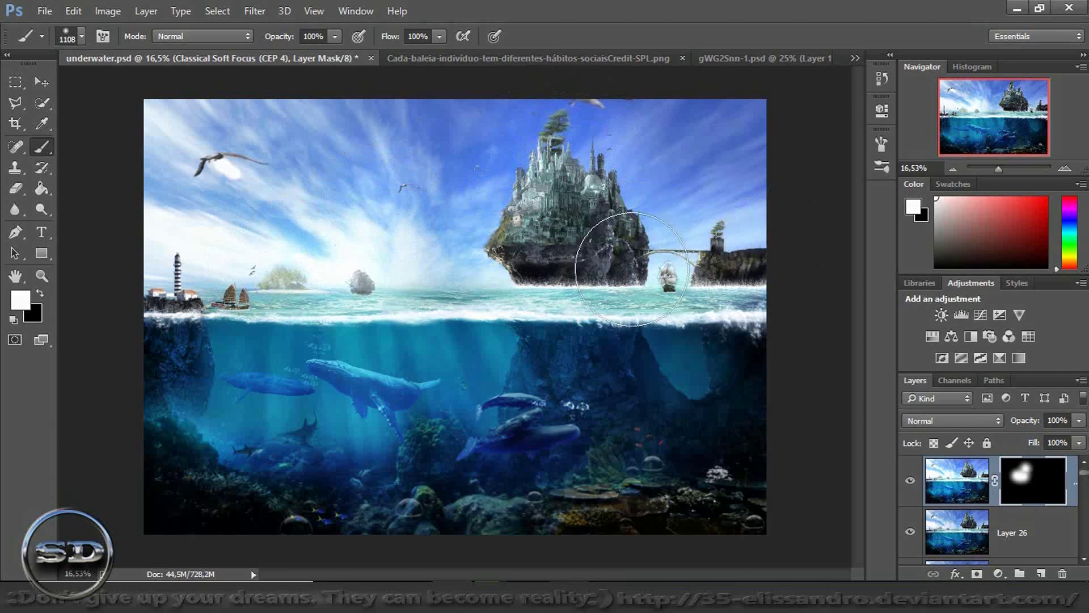
left_click_drag(632, 269, 705, 231)
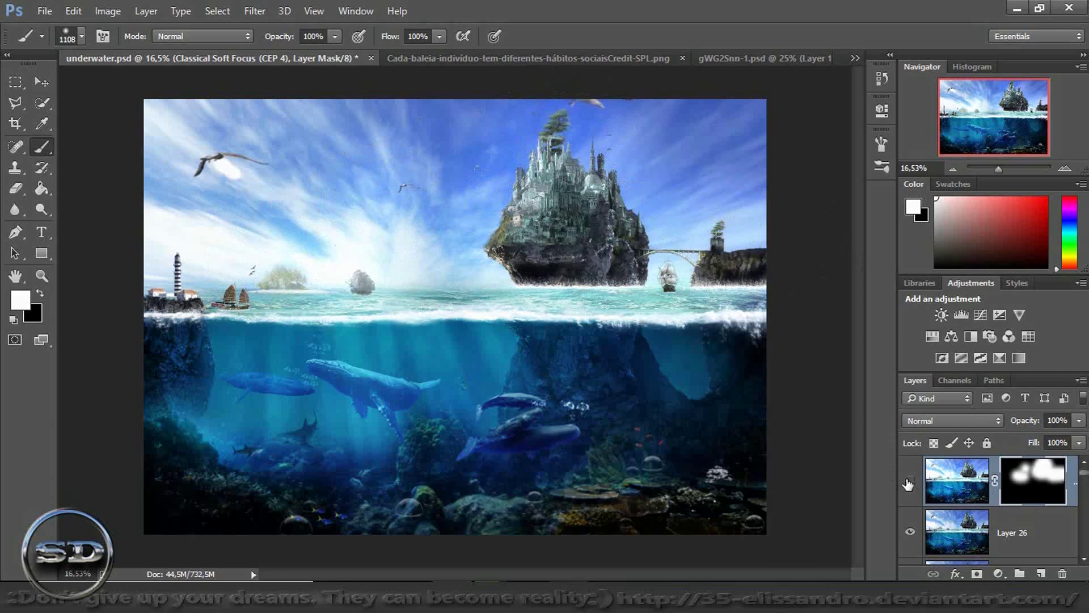
left_click(908, 483)
left_click(175, 284)
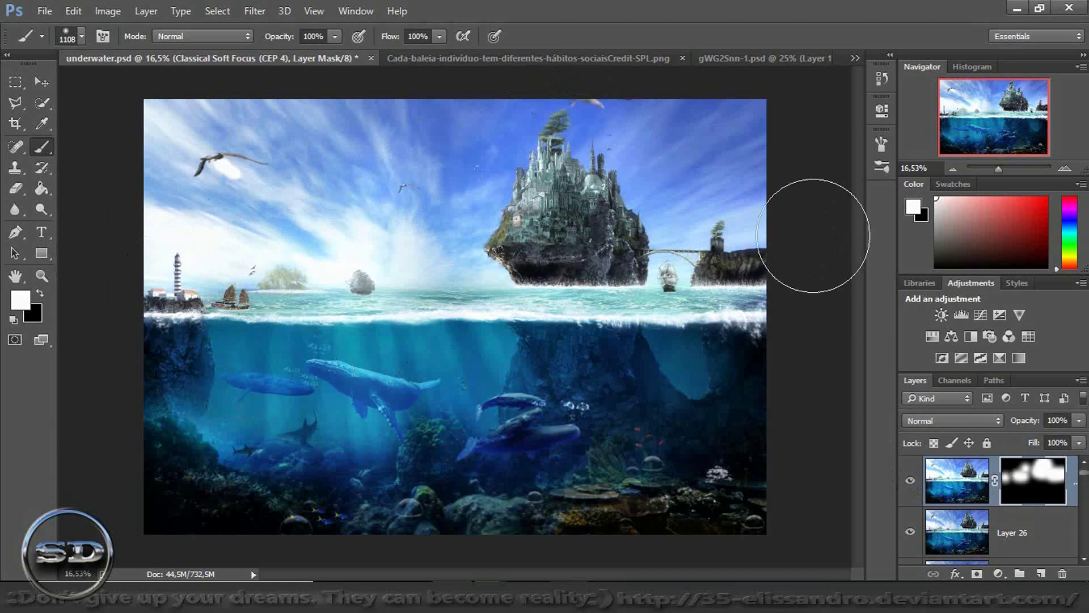
left_click_drag(377, 445, 333, 489)
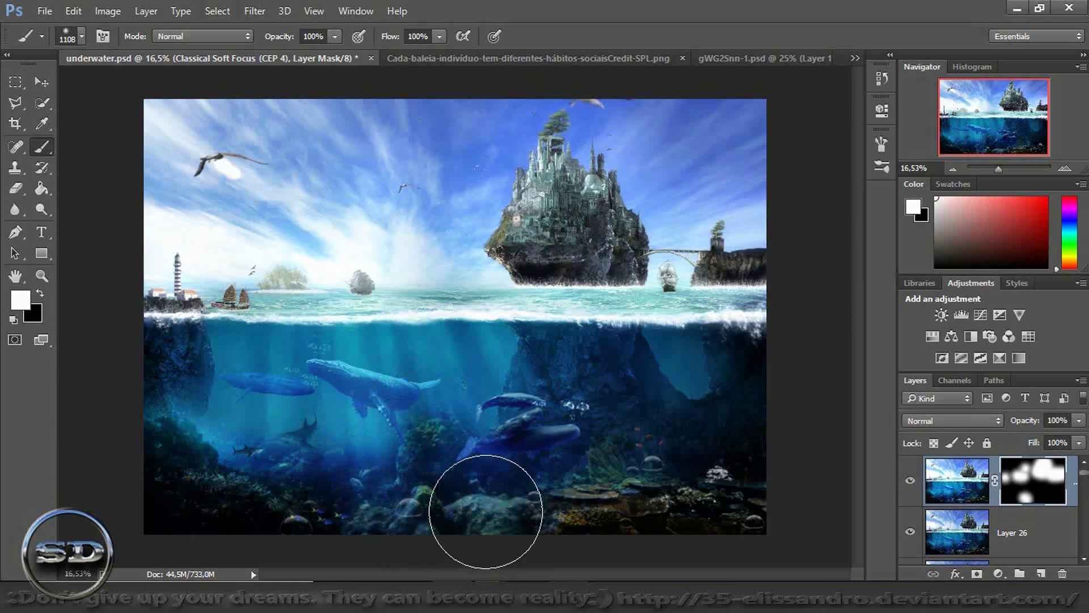
left_click(245, 413)
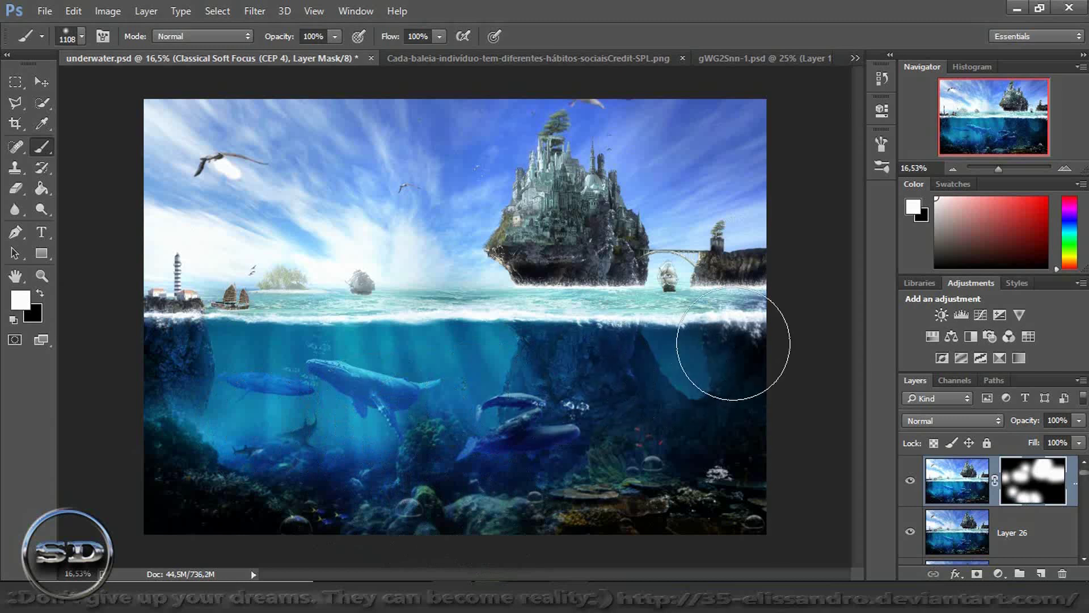
left_click(675, 380)
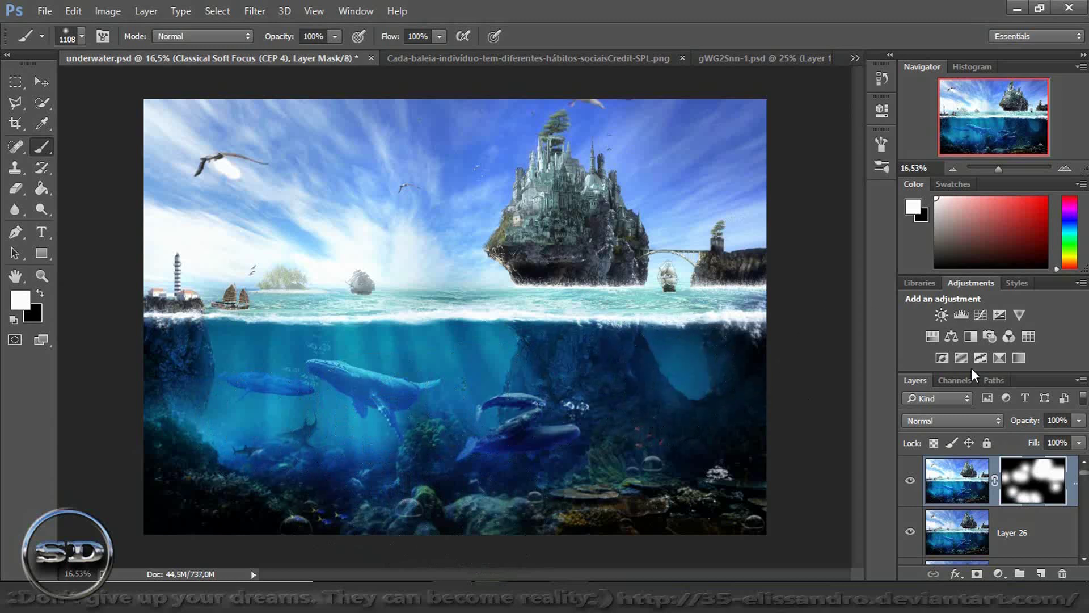
- Stamp visible layers into Layer 27 and apply Viveza 2 with brightness -17%, contrast 19%, saturation -13%
key("ctrl+alt+shift+e")
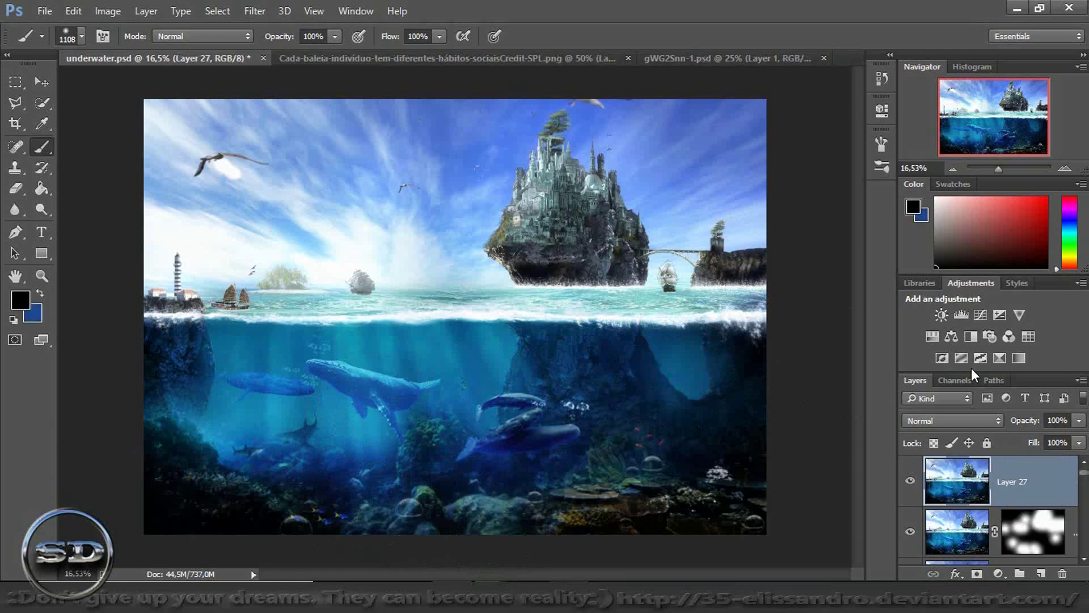
left_click(255, 11)
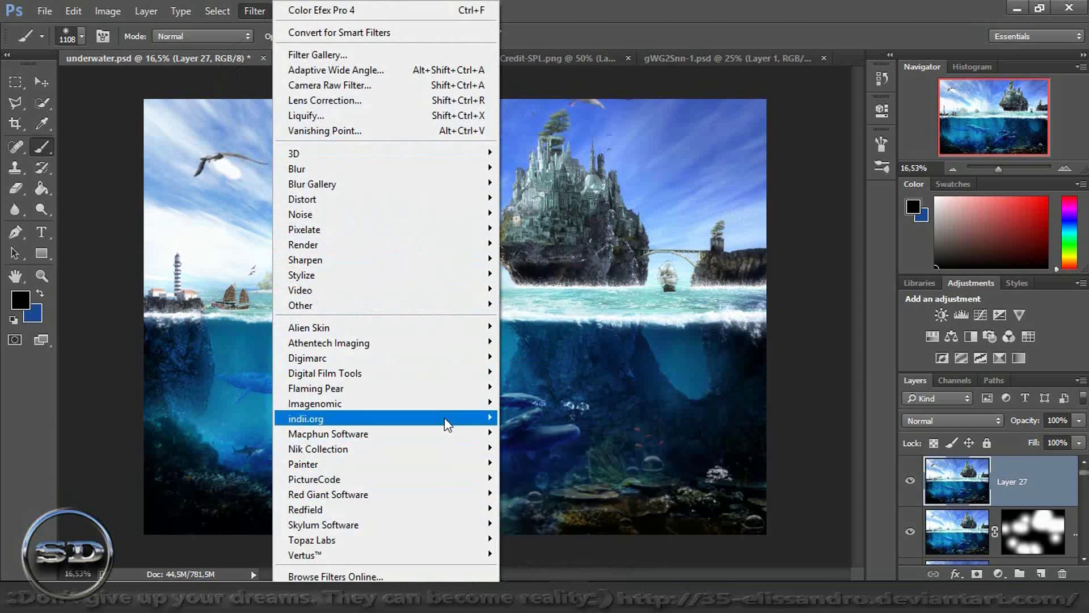
mouse_move(340, 448)
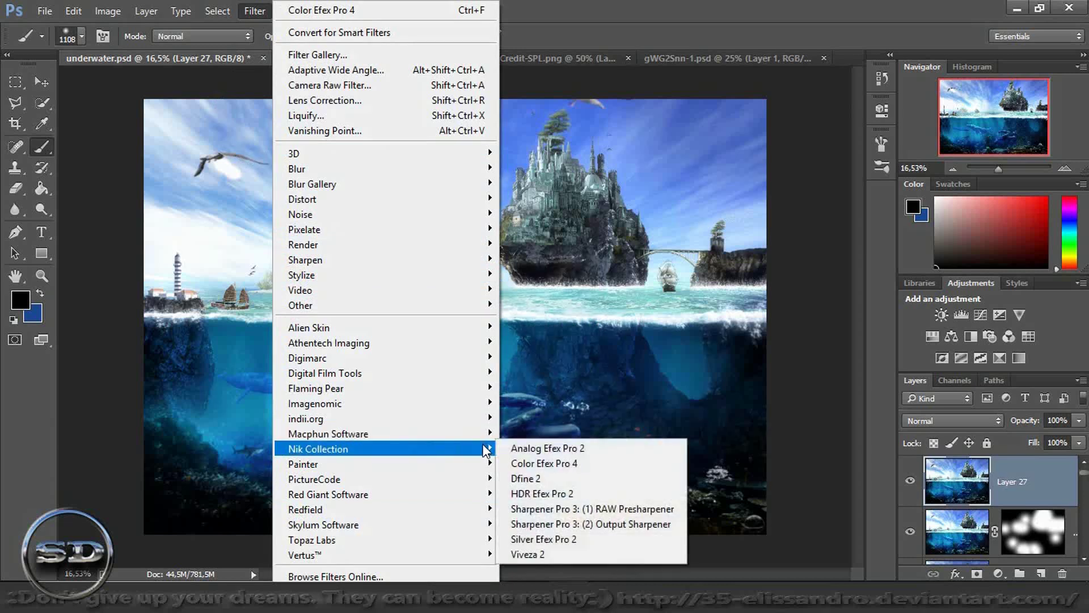
left_click(529, 554)
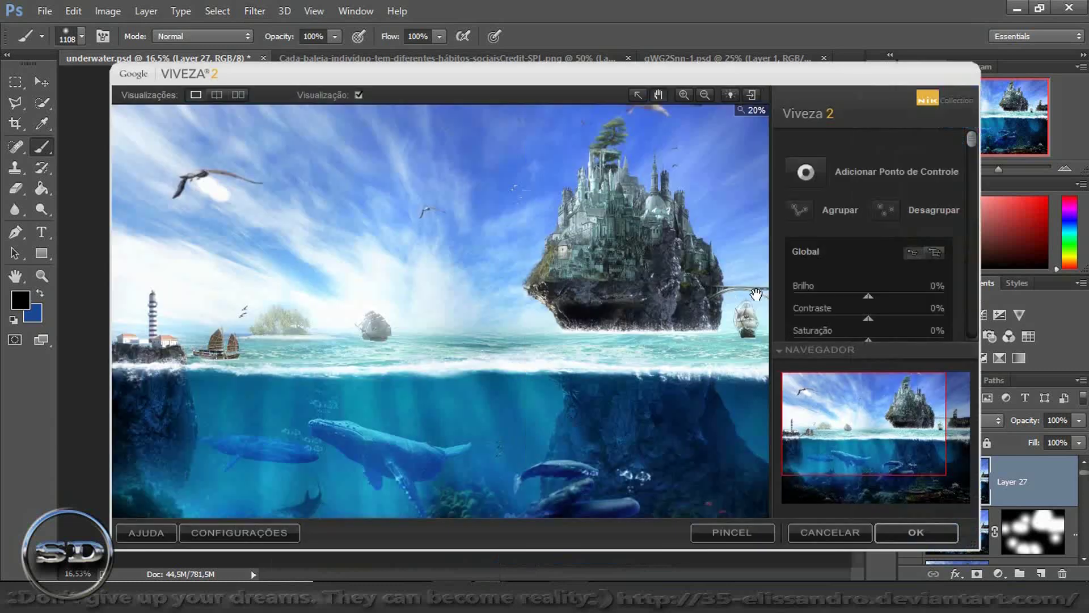
left_click_drag(868, 295, 856, 299)
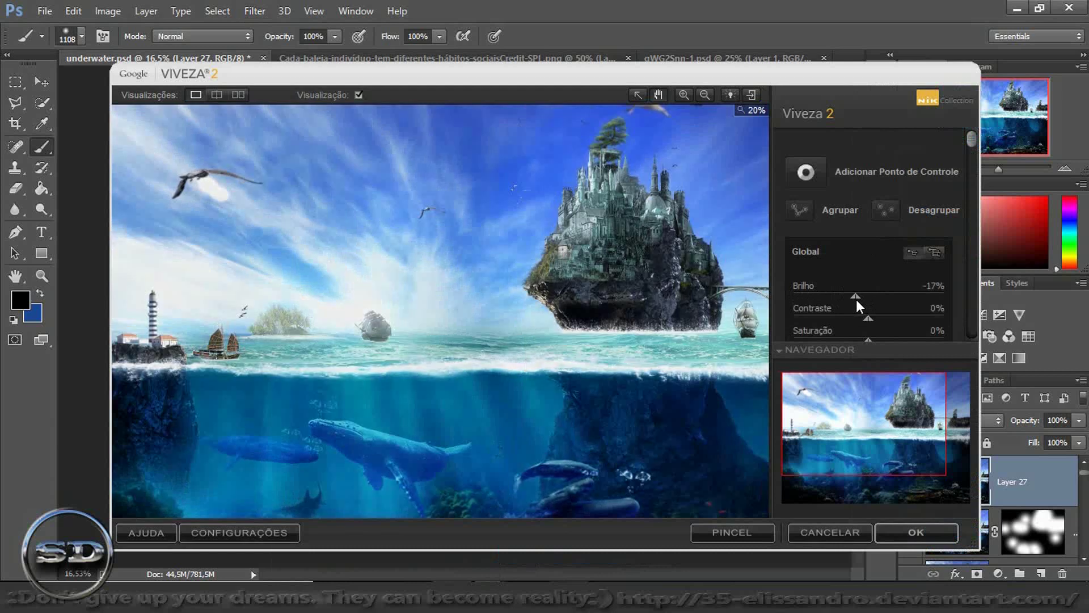
left_click_drag(863, 316, 890, 321)
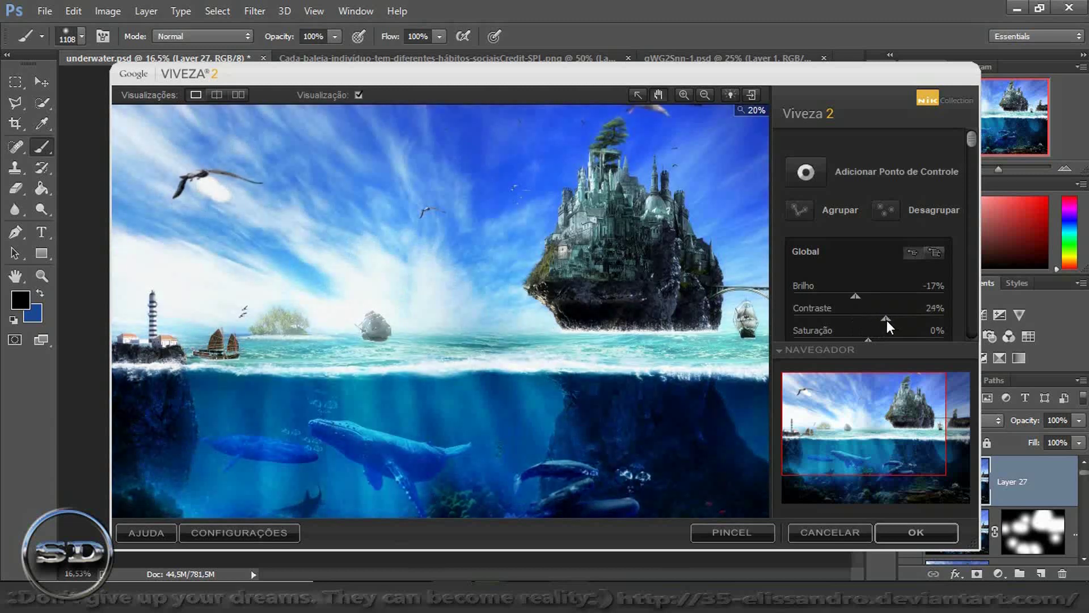
left_click_drag(883, 326, 857, 336)
left_click_drag(977, 136, 974, 158)
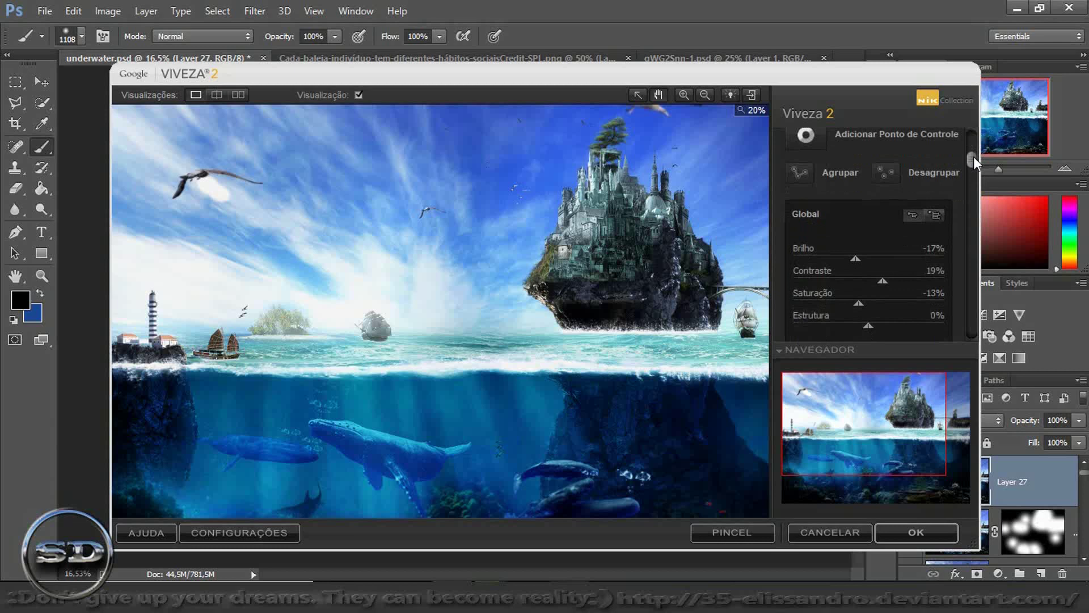
left_click(898, 530)
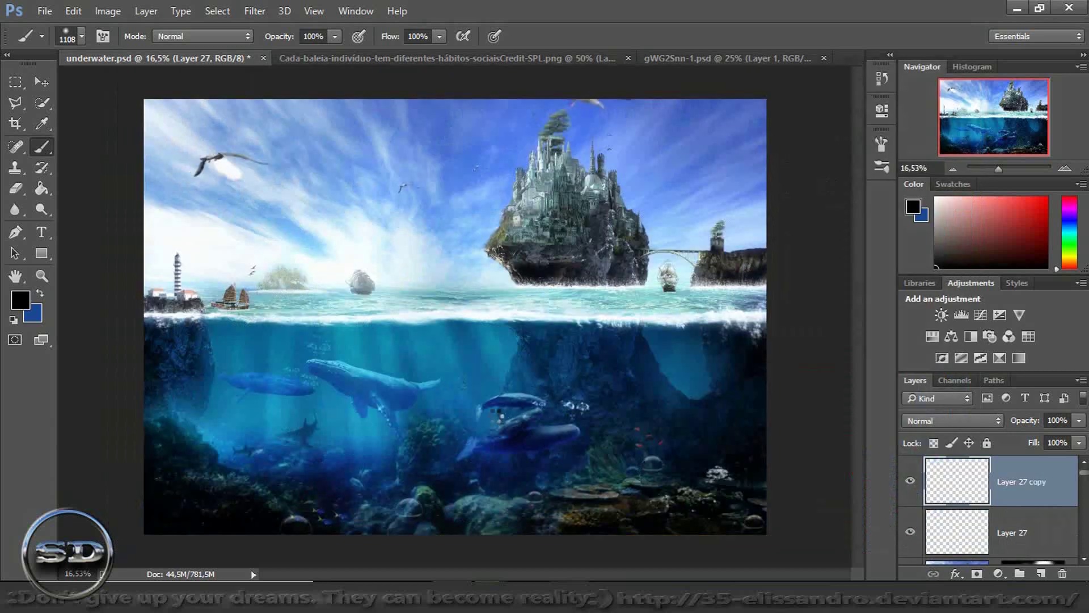
- Mask the Viveza 2 layer and paint black at 71% flow over the lower left and right water
key("ctrl+2")
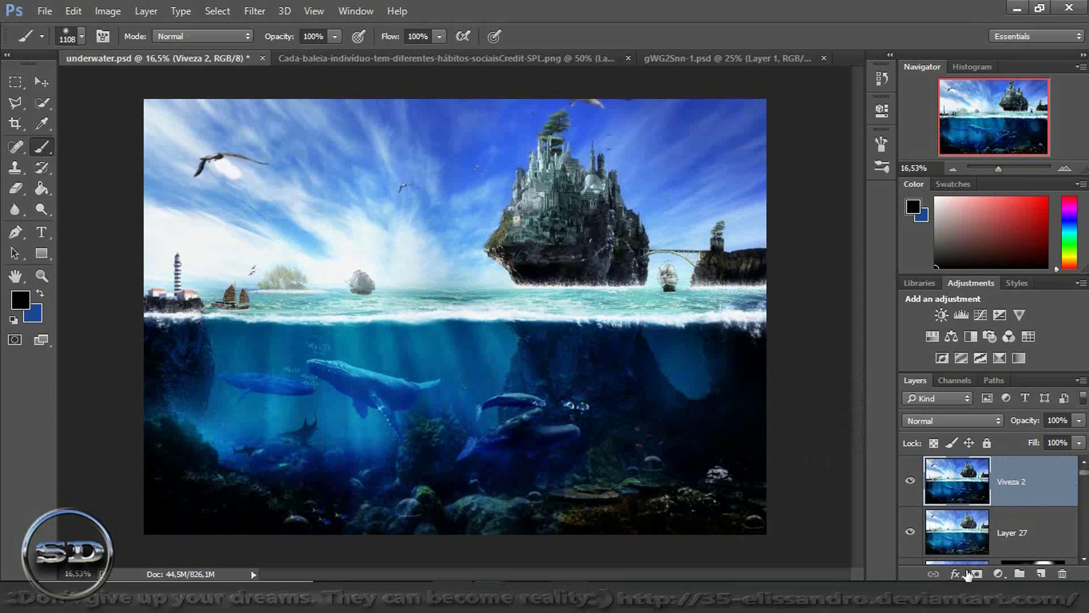
left_click(976, 574)
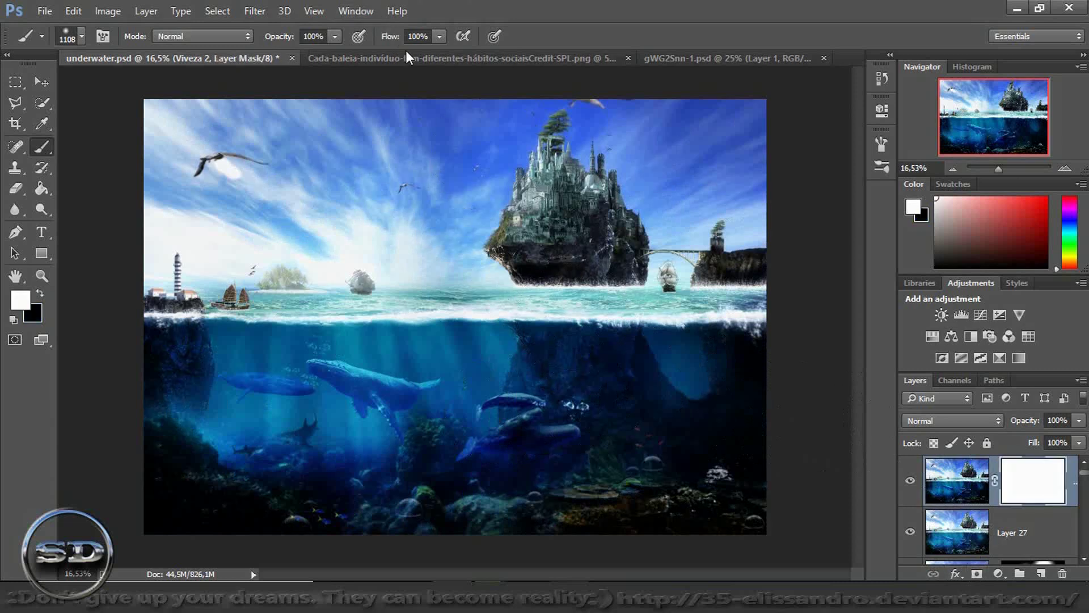
left_click_drag(391, 37, 378, 39)
key("Return")
left_click_drag(282, 41, 258, 39)
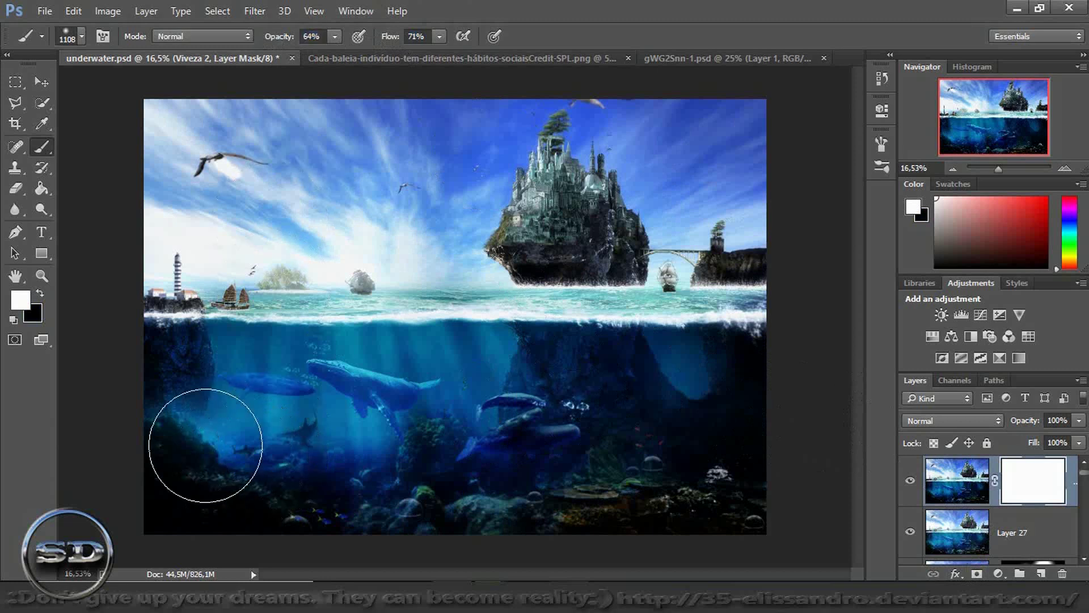
left_click(40, 293)
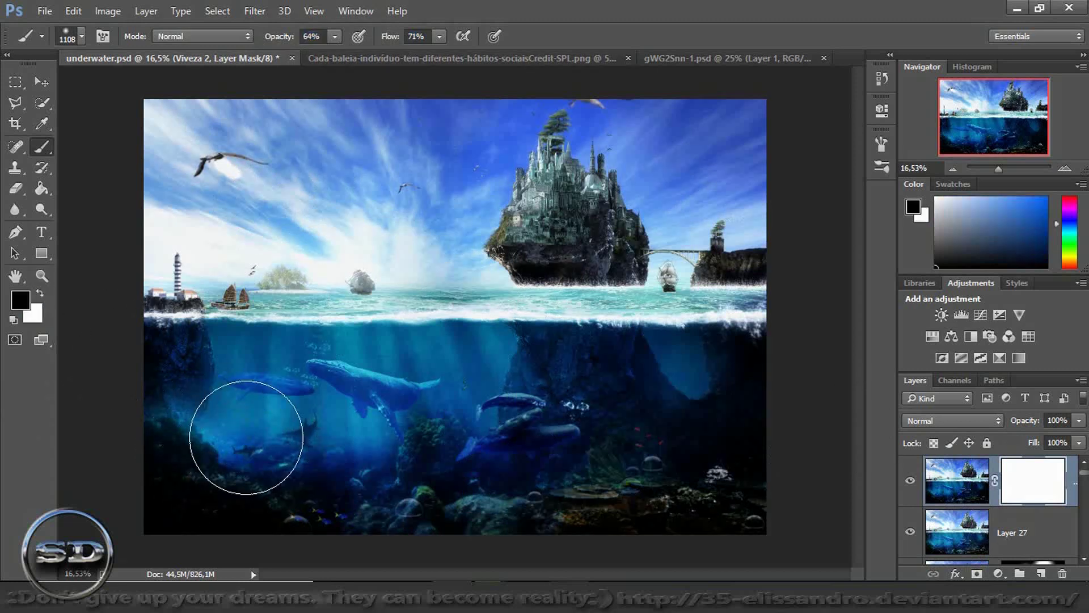
mouse_move(208, 481)
left_mouse_down()
mouse_move(243, 486)
mouse_move(262, 523)
left_mouse_up()
mouse_move(620, 498)
left_mouse_down()
mouse_move(790, 486)
mouse_move(709, 441)
left_mouse_up()
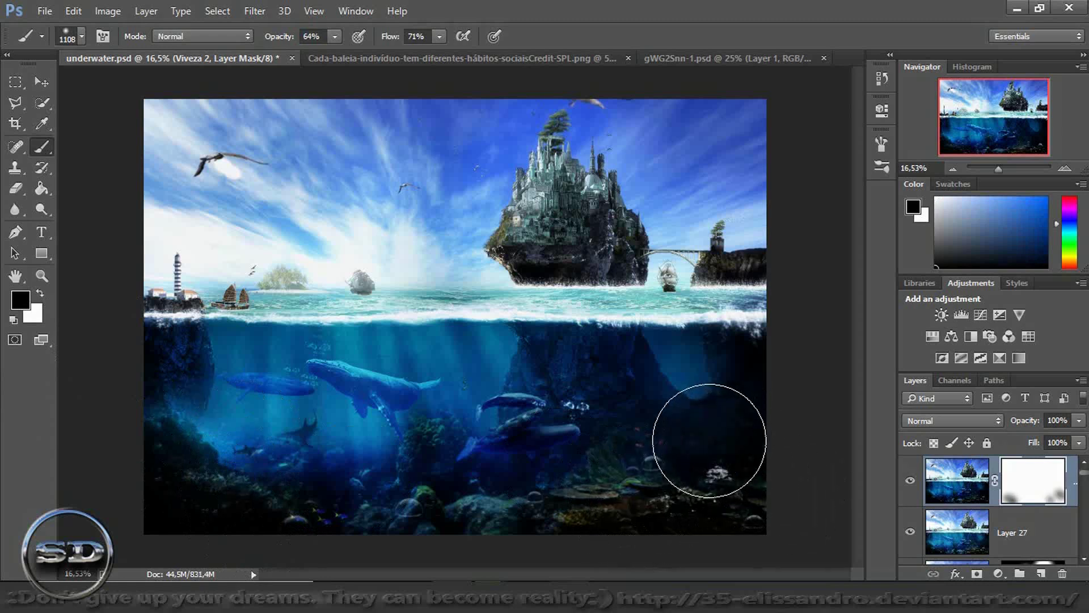
- Lower the Viveza 2 layer's fill and opacity, then stamp visible layers into Layer 28
left_click_drag(1038, 448, 1020, 434)
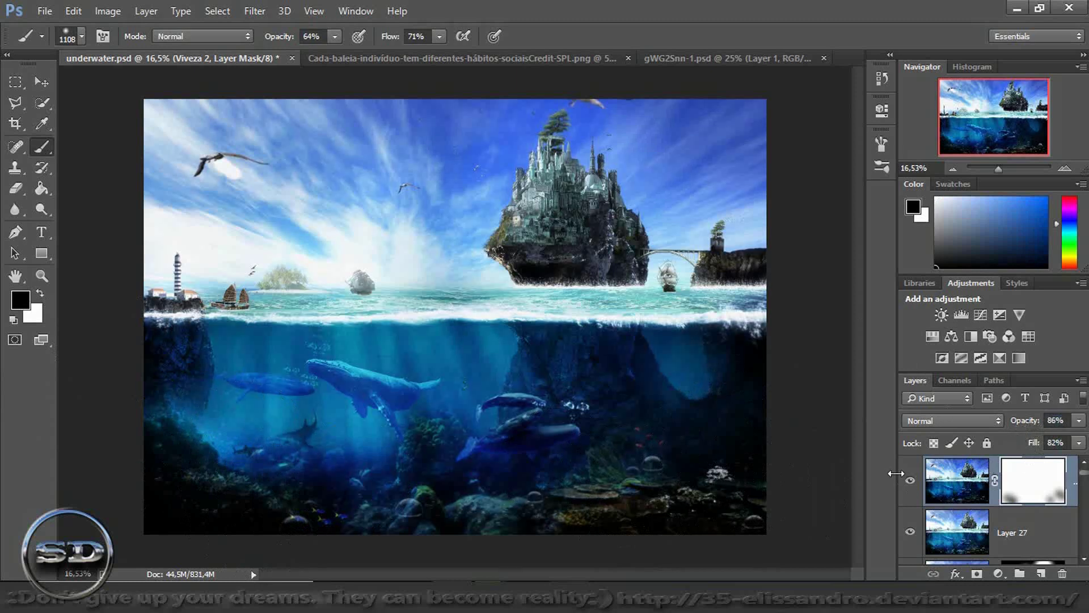
left_click(911, 482)
left_click_drag(1028, 426, 1015, 426)
key("ctrl+shift+alt+e")
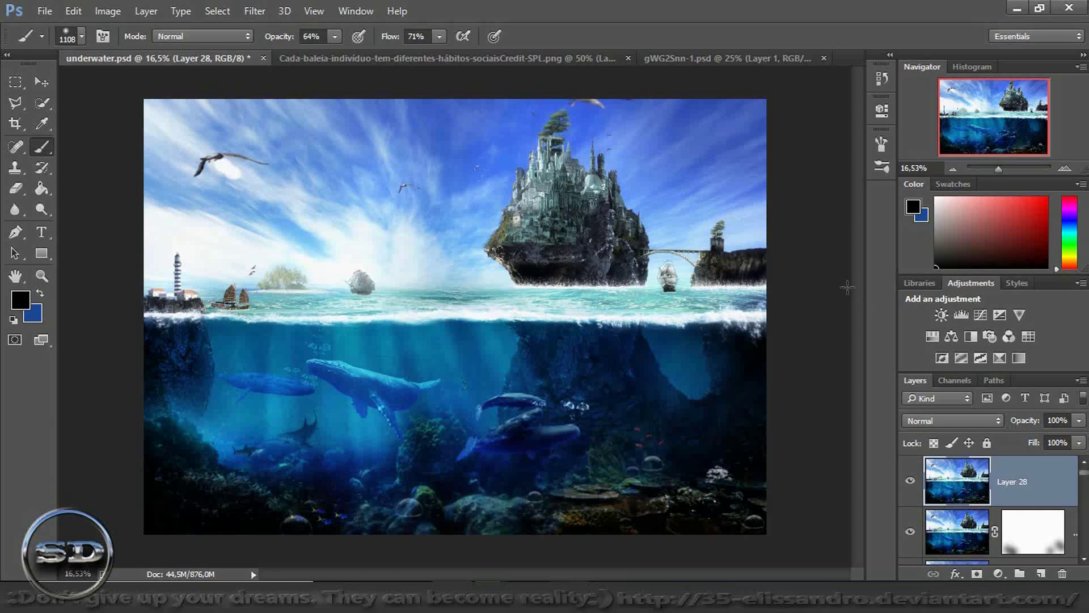
- Magnify the waterline lighthouse, junk and palm island to about 78% and select the Blur tool
mouse_move(999, 168)
left_mouse_down()
mouse_move(1008, 168)
mouse_move(953, 116)
mouse_move(973, 110)
mouse_move(959, 111)
left_mouse_up()
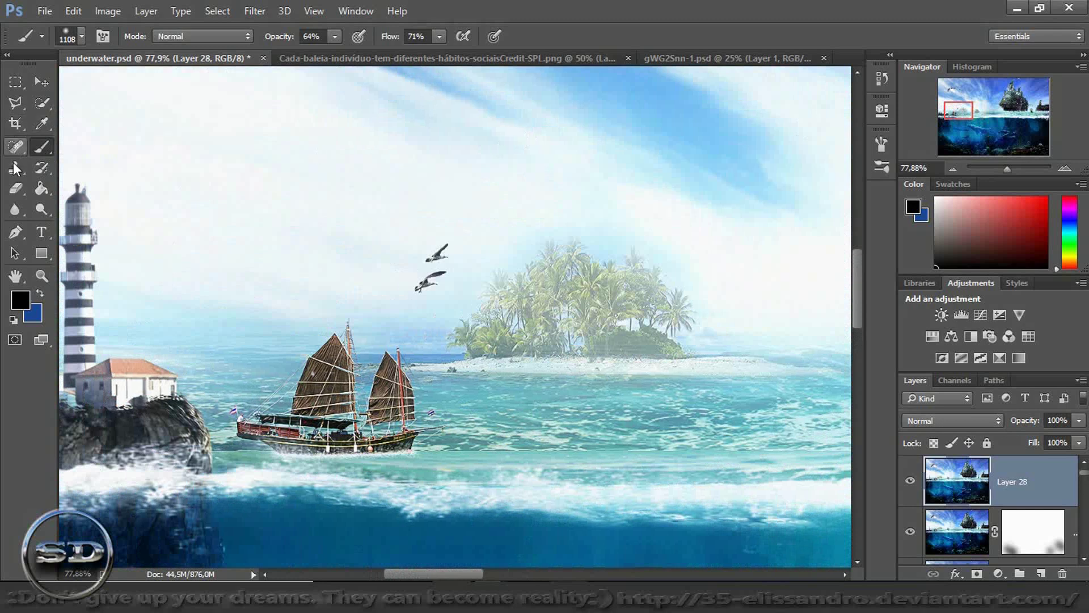
left_click(15, 210)
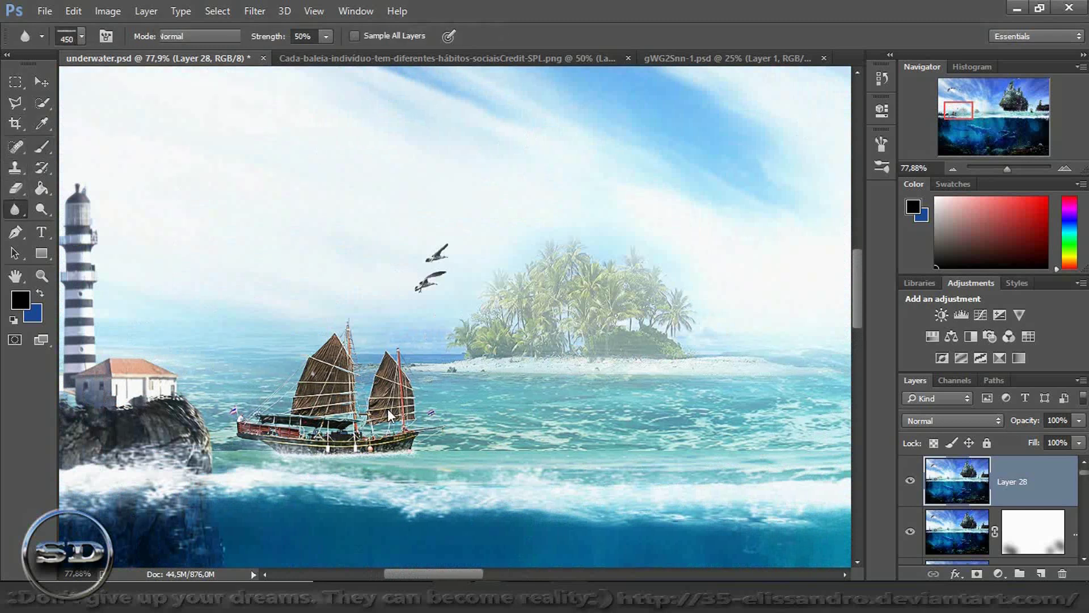
- Set the Blur brush to a soft round tip at 55 px
right_click(484, 445)
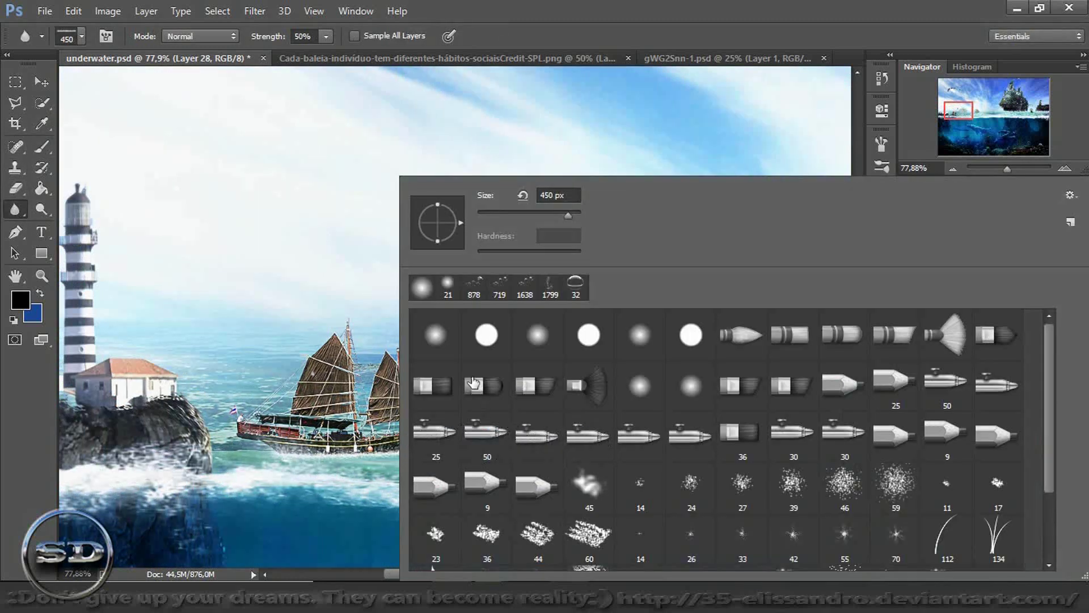
left_click(437, 334)
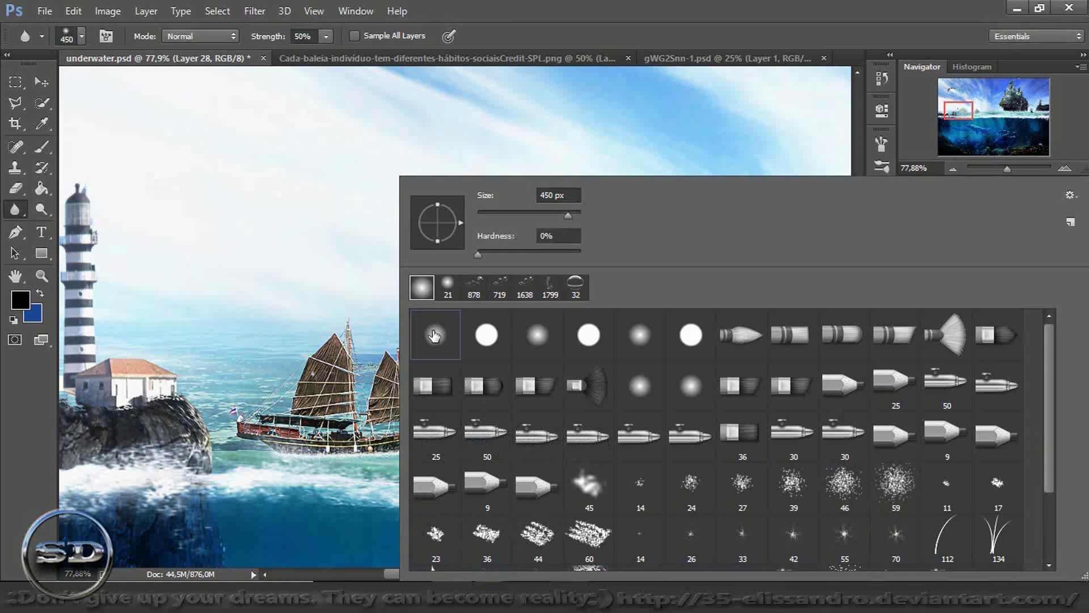
left_click(505, 210)
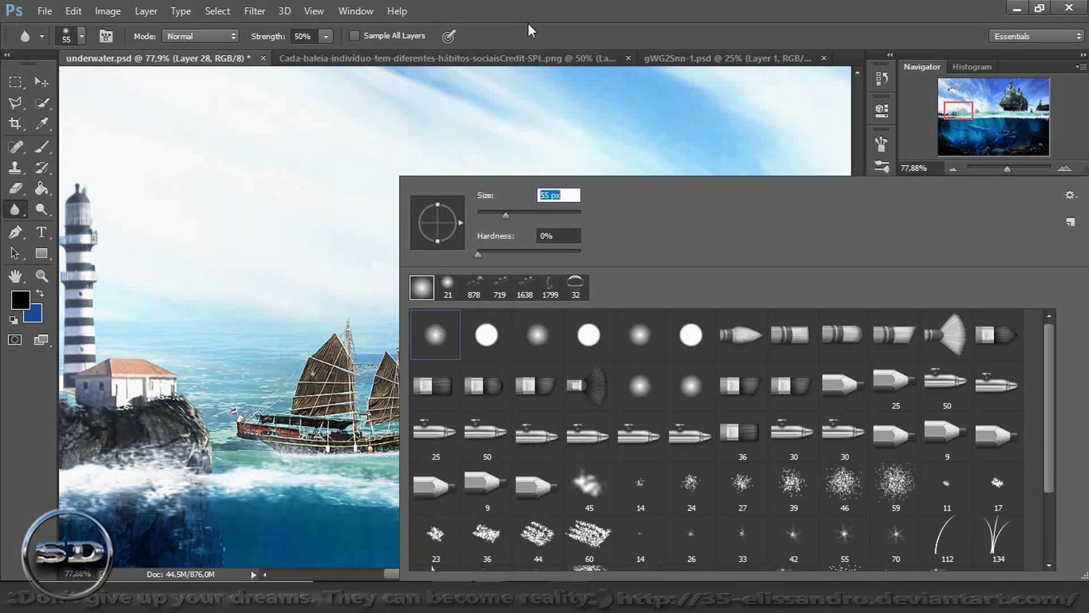
key("Return")
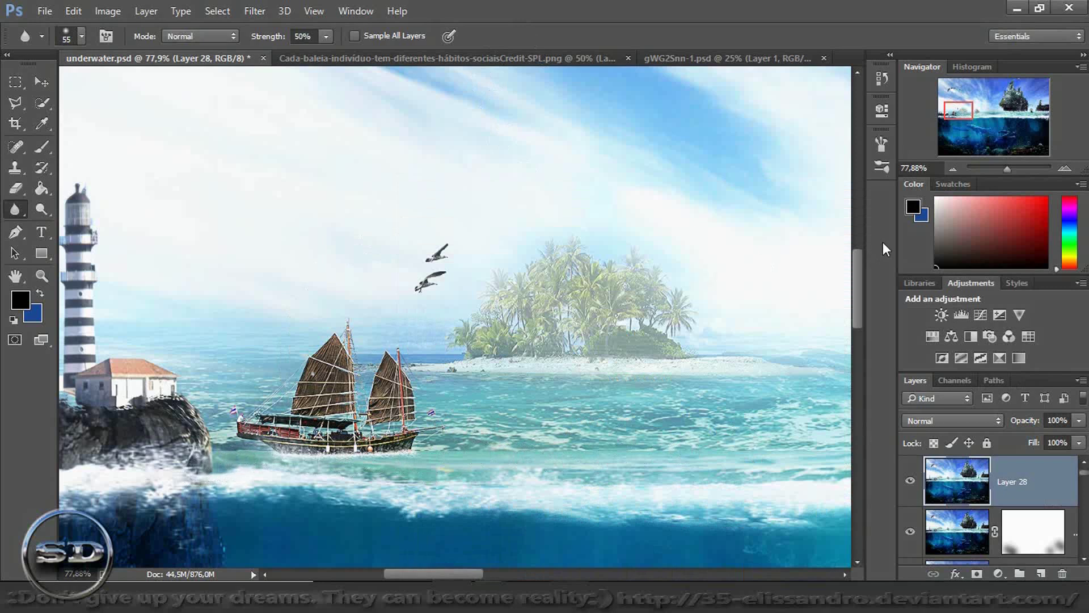
- Pan across the galleon, castle cliff and whales, enlarging the blur brush to 158 px
left_click_drag(961, 102, 985, 106)
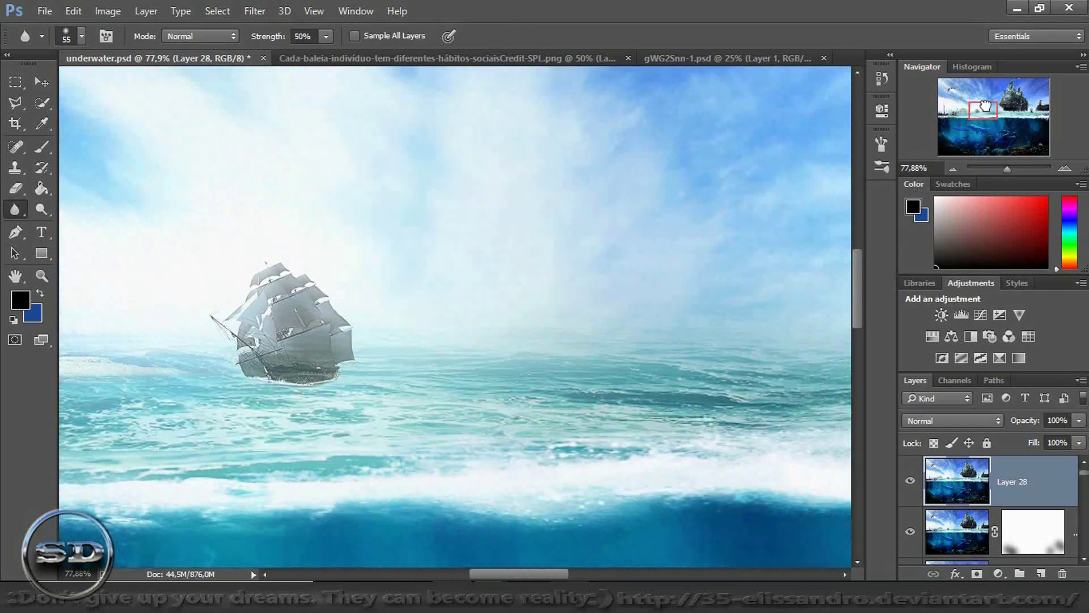
left_click_drag(985, 105, 1036, 105)
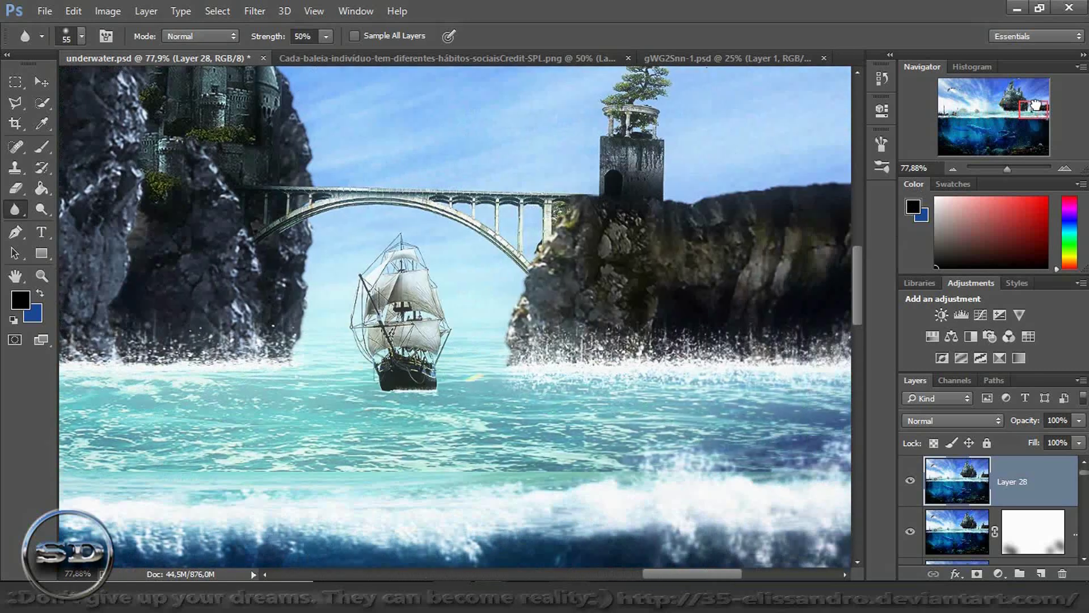
mouse_move(1036, 106)
left_mouse_down()
mouse_move(1047, 106)
mouse_move(1046, 143)
mouse_move(1005, 139)
left_mouse_up()
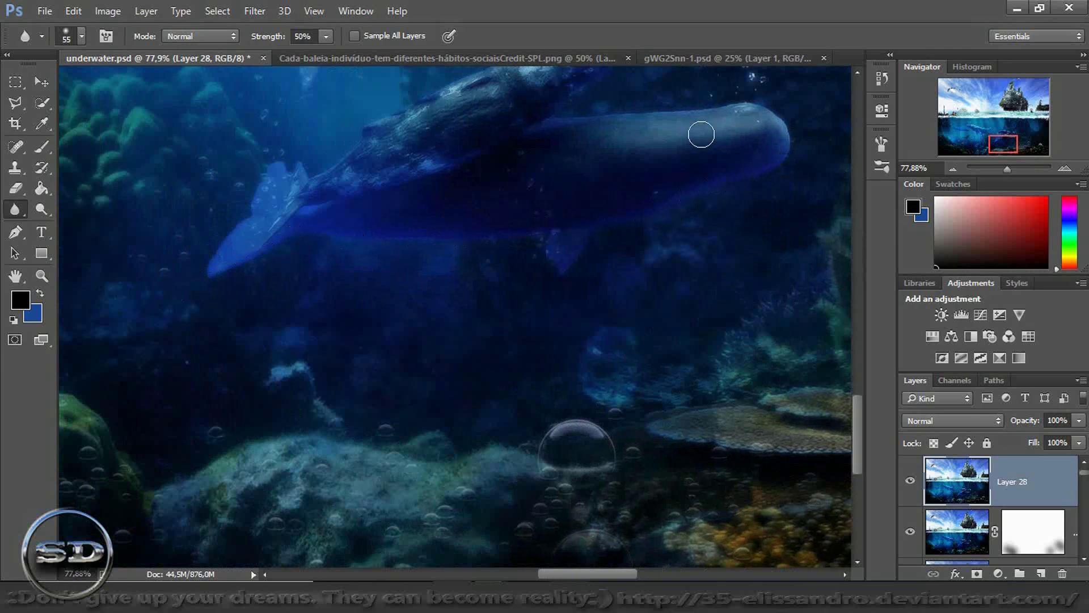
left_click_drag(997, 148, 980, 140)
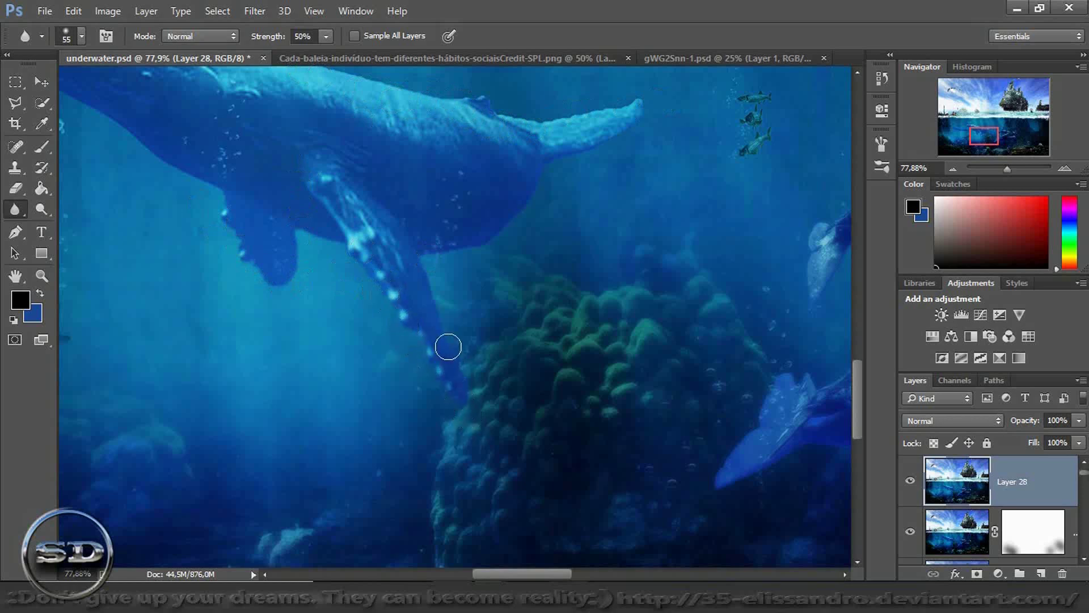
left_click_drag(989, 131, 988, 136)
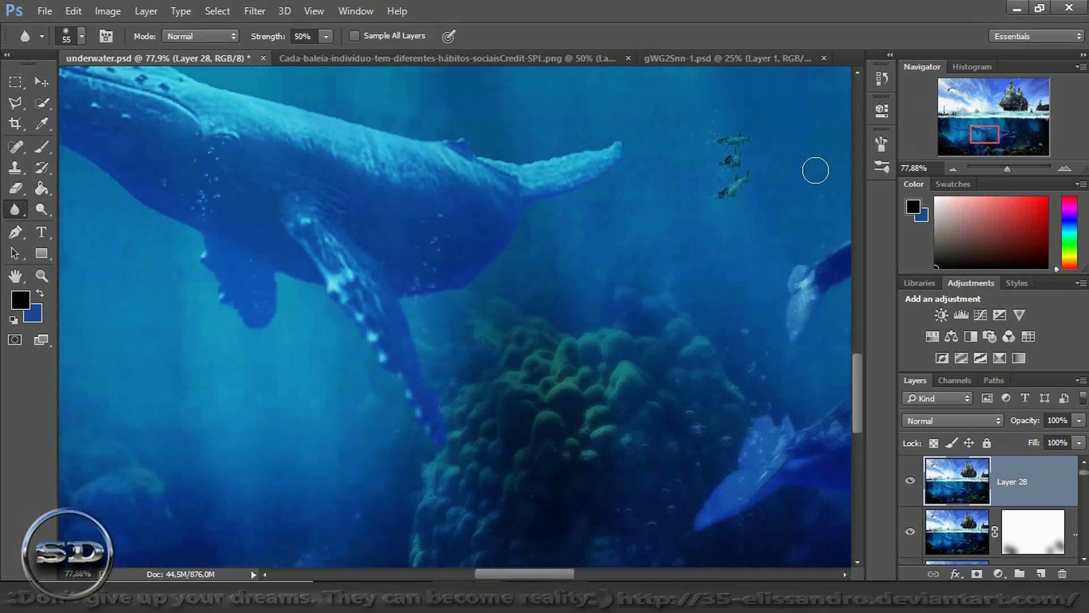
left_click_drag(740, 171, 774, 179)
left_click_drag(977, 136, 955, 134)
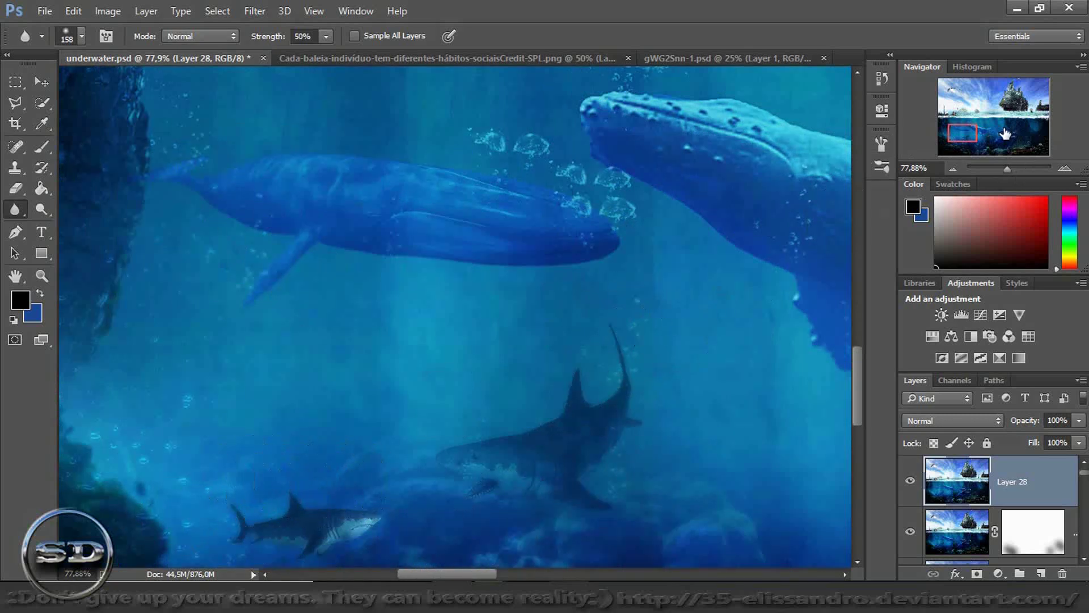
- Navigate up to the floating castle and blur the small birds beside it
mouse_move(958, 142)
left_mouse_down()
mouse_move(951, 148)
mouse_move(931, 132)
left_mouse_up()
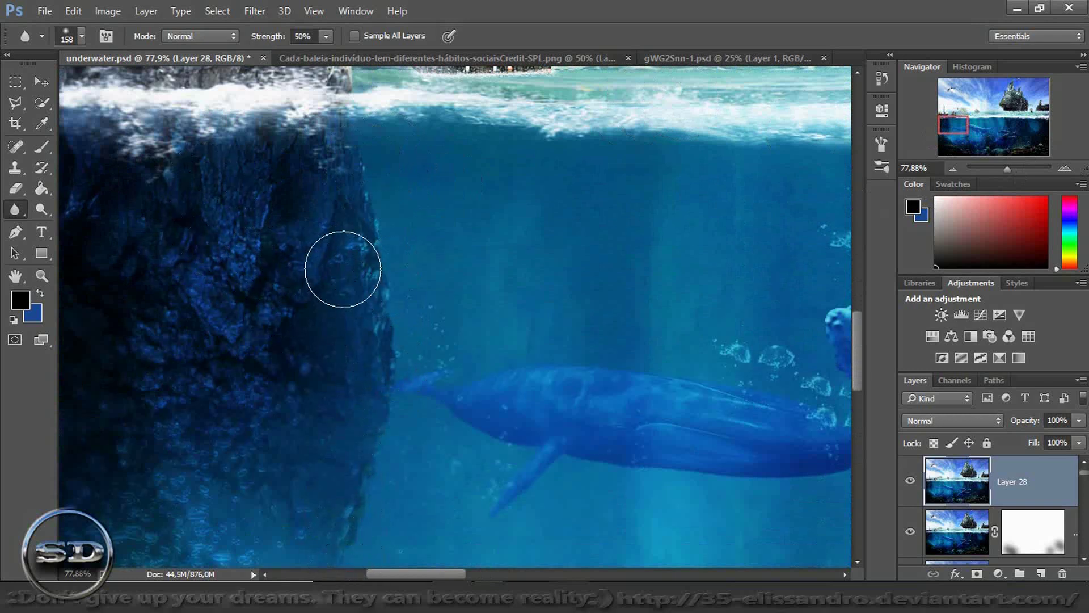
mouse_move(950, 125)
left_mouse_down()
mouse_move(937, 117)
mouse_move(946, 116)
left_mouse_up()
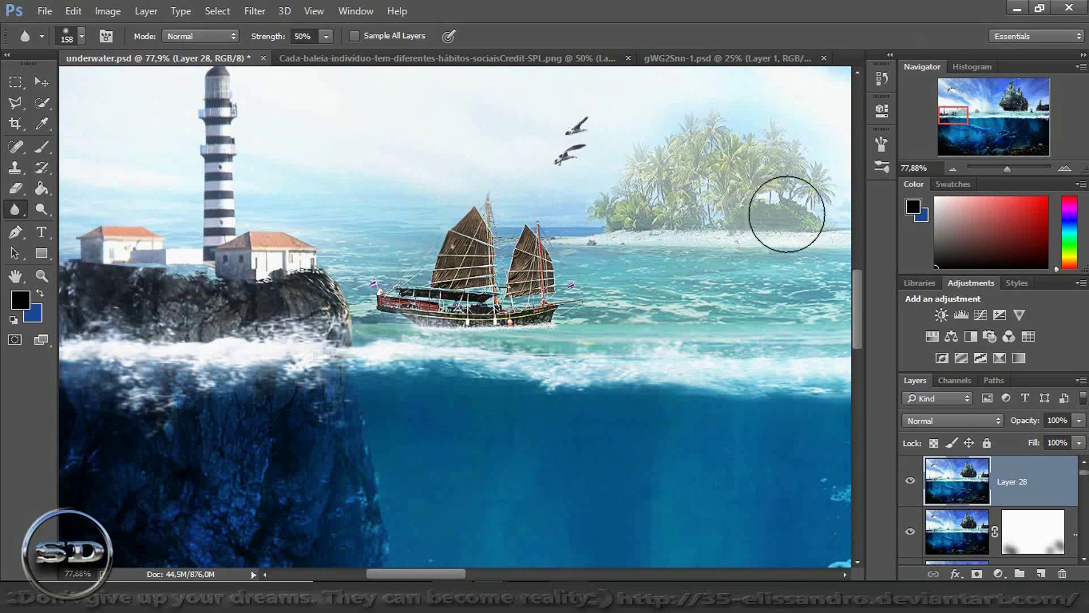
left_click_drag(956, 114, 975, 116)
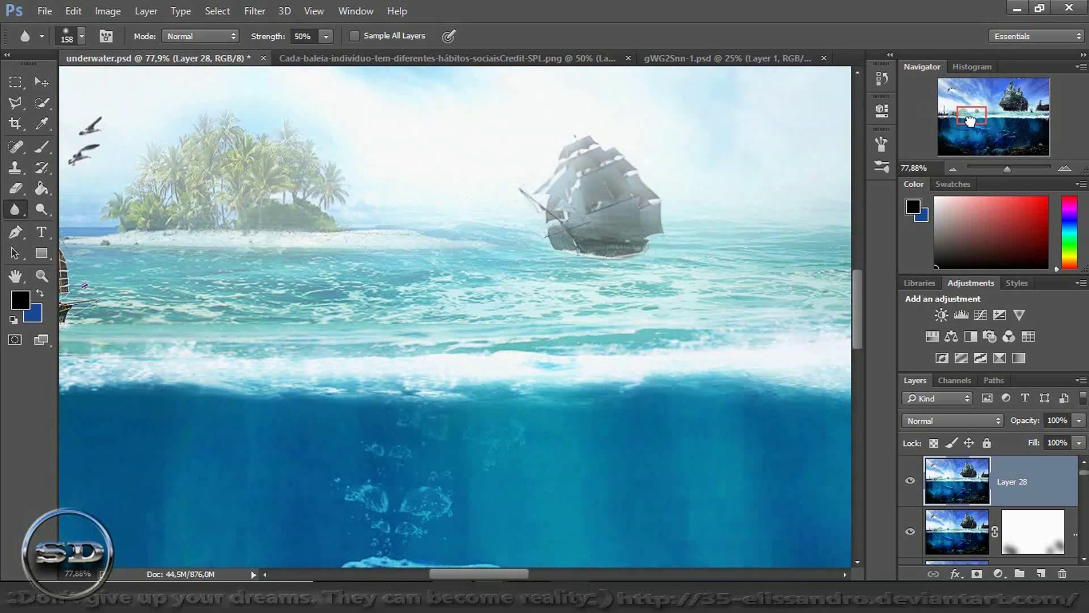
left_click_drag(964, 119, 997, 109)
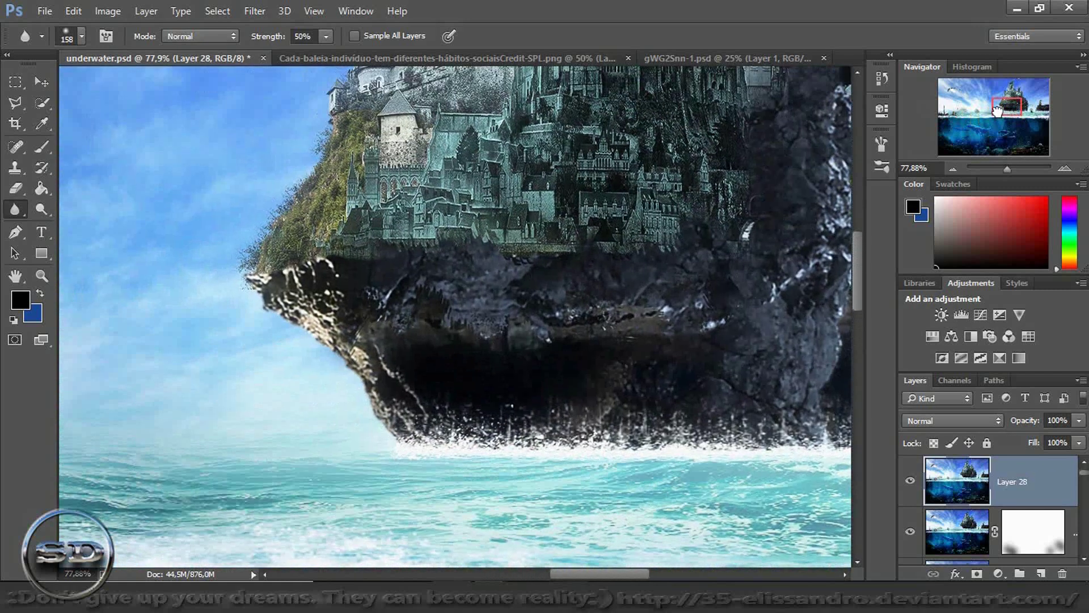
left_click_drag(996, 105, 998, 95)
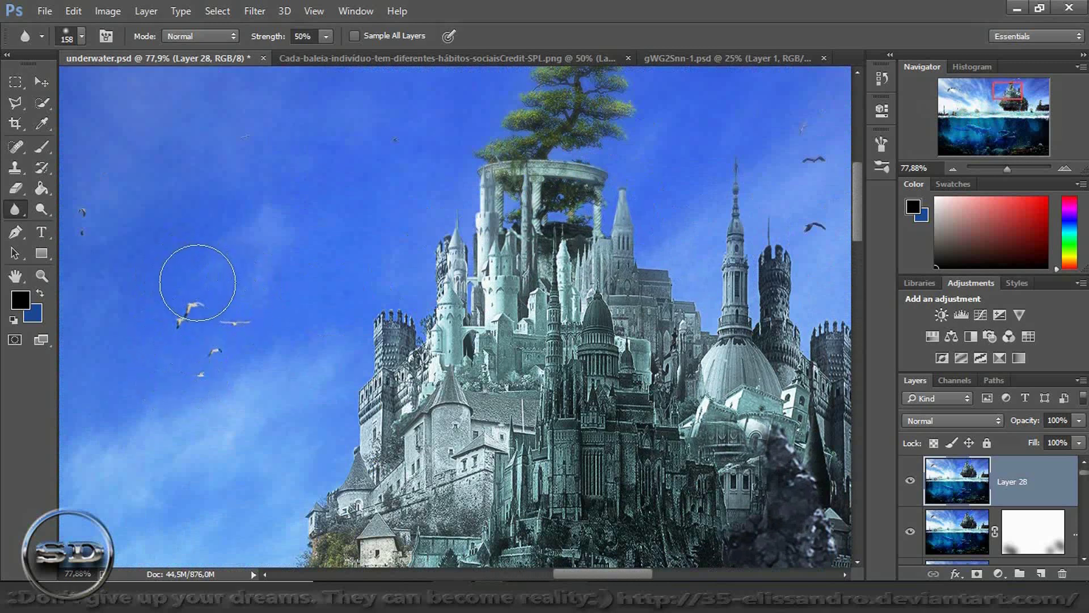
left_click_drag(85, 210, 85, 221)
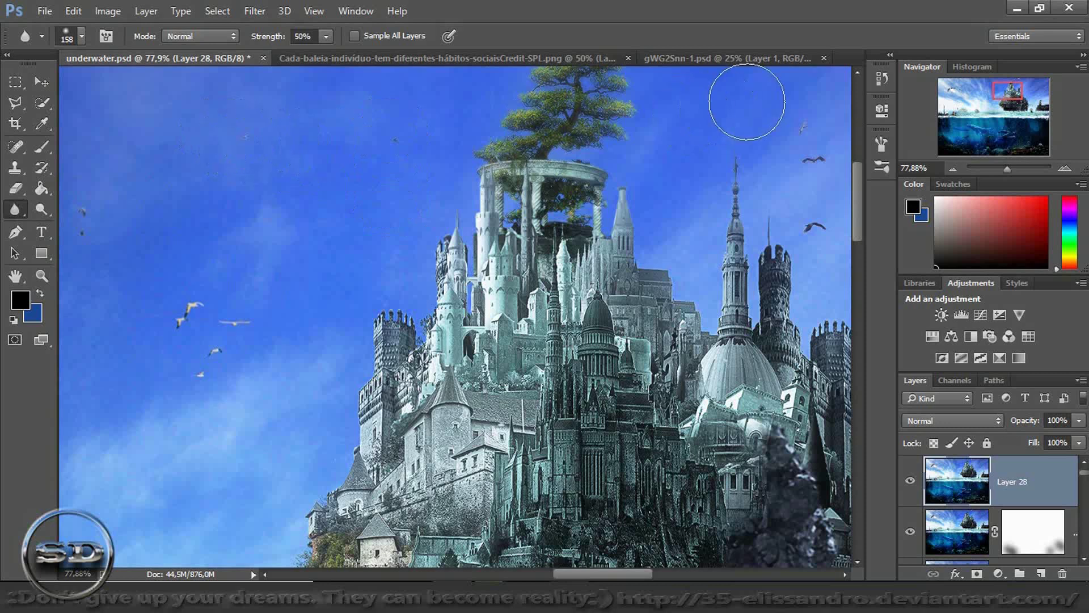
- Check the castle's right side and sky, then lower Layer 28's fill to about 79%
left_click_drag(1003, 101, 1013, 98)
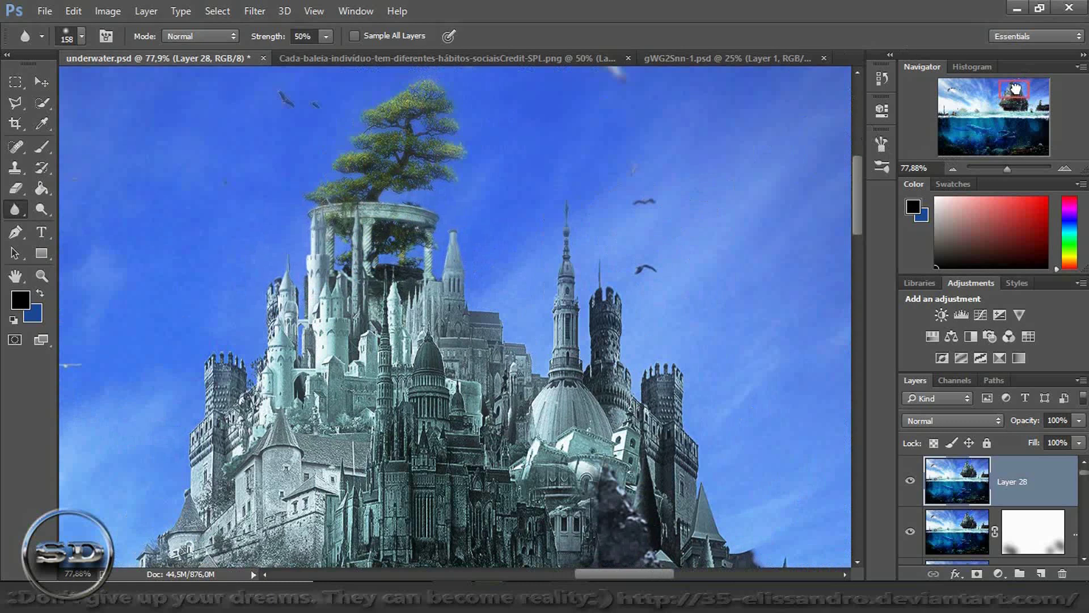
left_click_drag(1016, 90, 1015, 86)
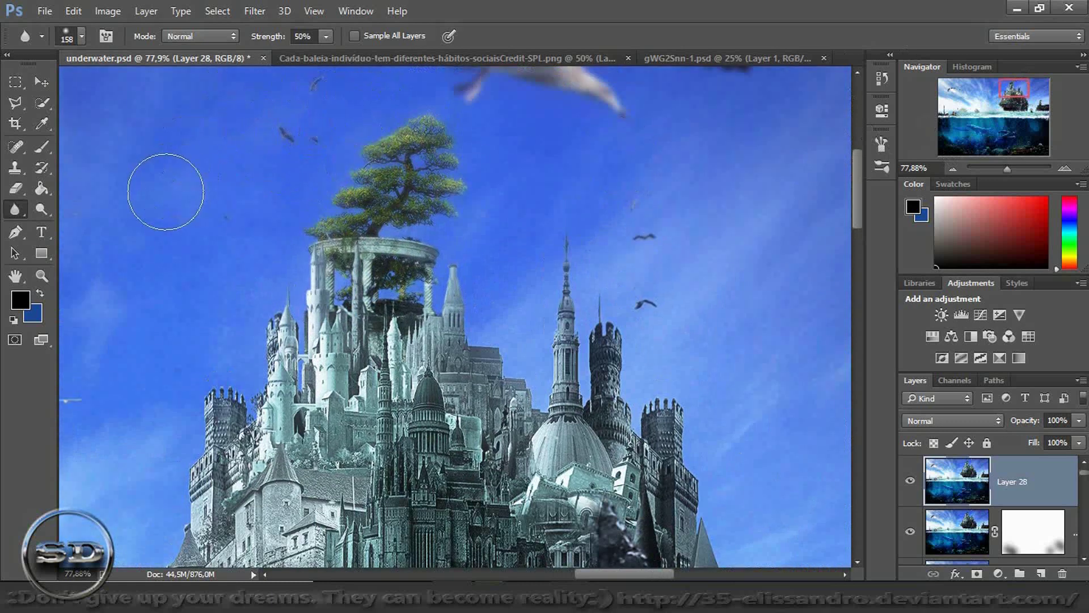
left_click_drag(1013, 92, 1036, 104)
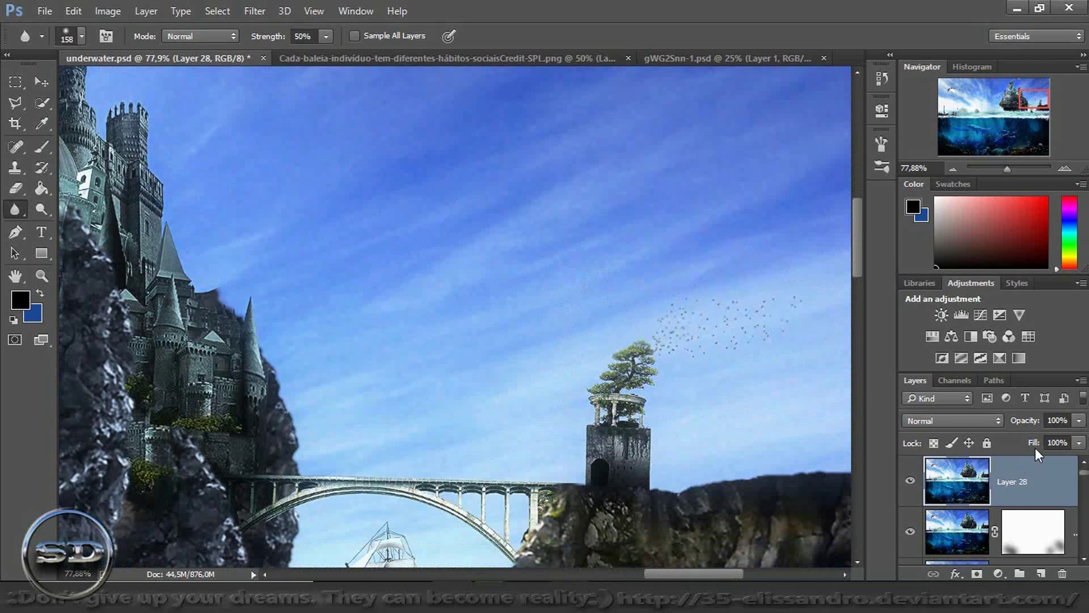
left_click_drag(1034, 443, 1009, 430)
- Compare Layer 28 on and off, stamp visible layers into Layer 29, and zoom out to fit
left_click(910, 484)
key("ctrl+shift+alt+e")
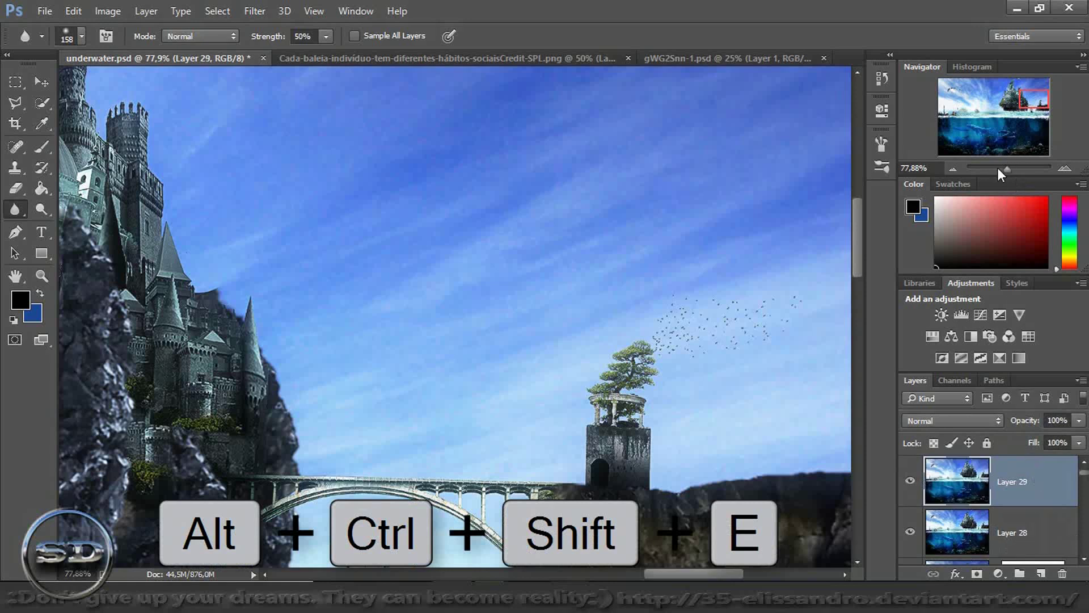
left_click_drag(1008, 169, 1000, 172)
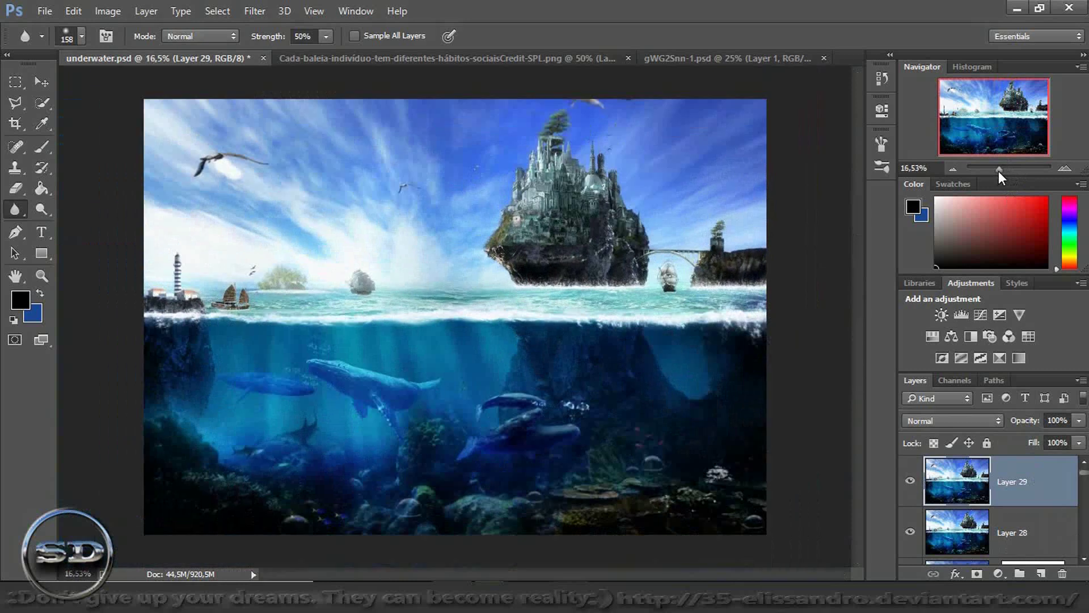